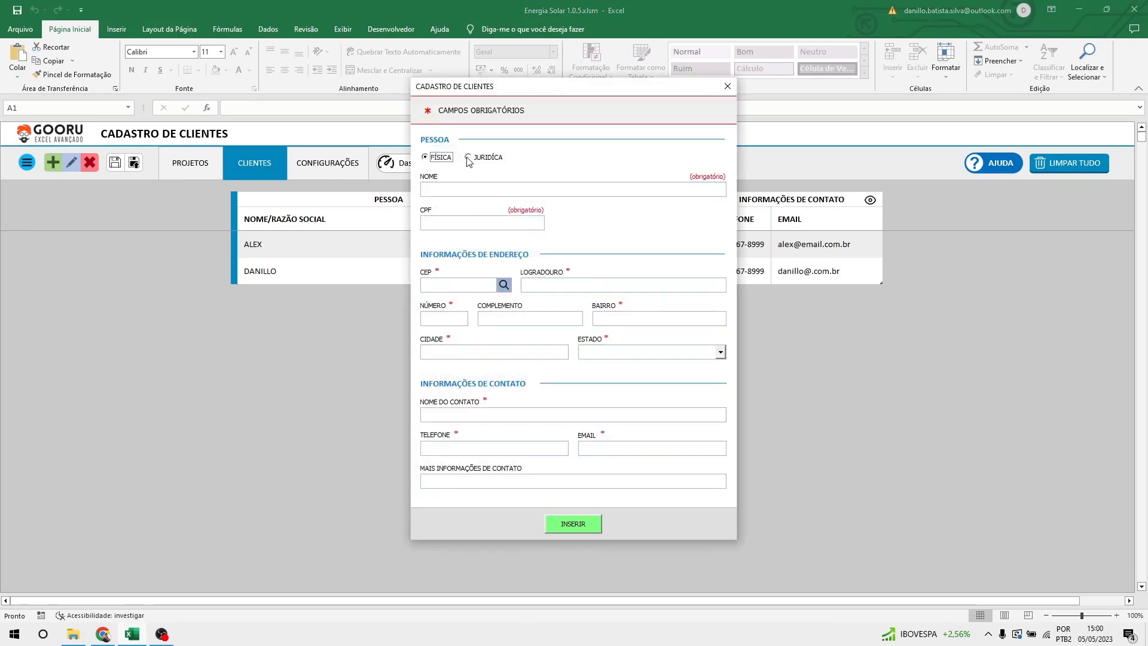
Toggle the person type to Jurídica and back, leaving Física selected.
left_click(468, 157)
left_click(438, 162)
left_click(477, 157)
left_click(450, 159)
Enter the client's full name in NOME and their CPF number.
left_click(440, 186)
key("BackSpace")
key("BackSpace")
key("BackSpace")
key("BackSpace")
key("BackSpace")
key("BackSpace")
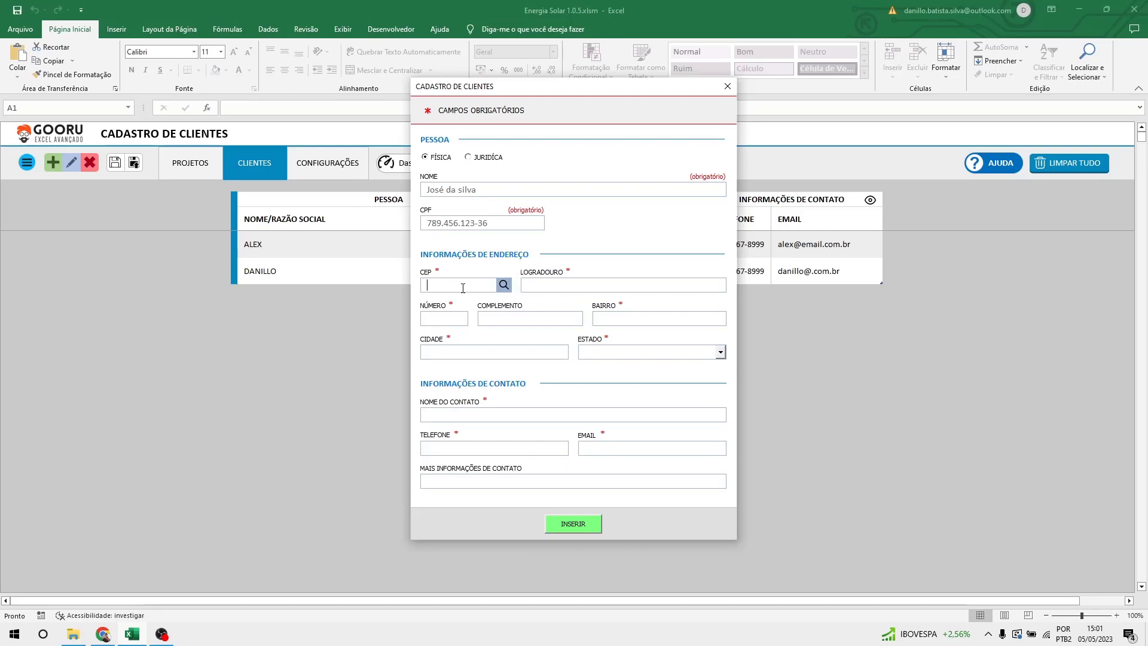
Paste the CEP, look up the Recife, PE address from it, and enter s/n as the number.
type("50010-000")
left_click(505, 287)
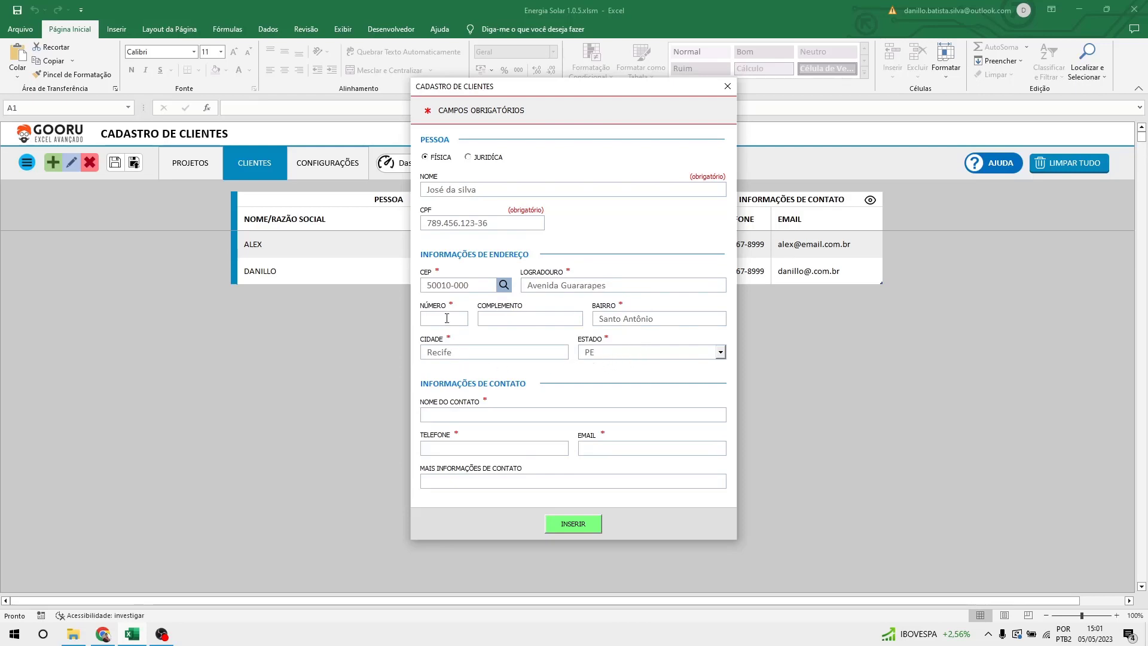
left_click(446, 318)
type("s/n")
left_click(474, 418)
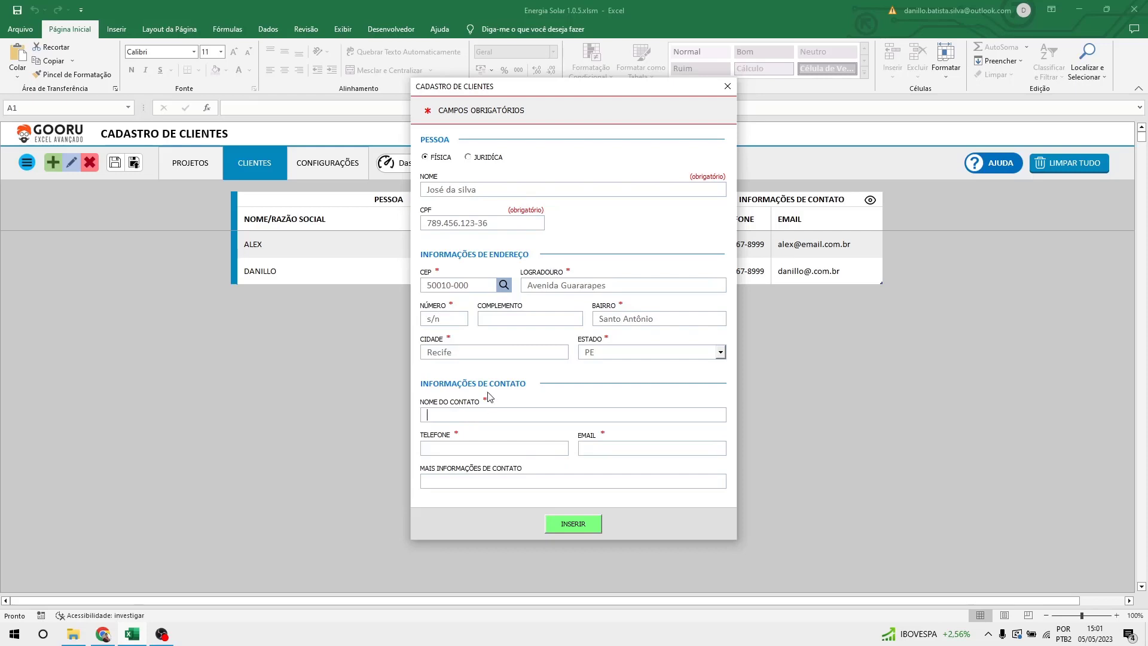
Fill in the contact's name, phone number and e-mail, then insert the client into the table.
type("José")
left_click(493, 447)
left_click(618, 452)
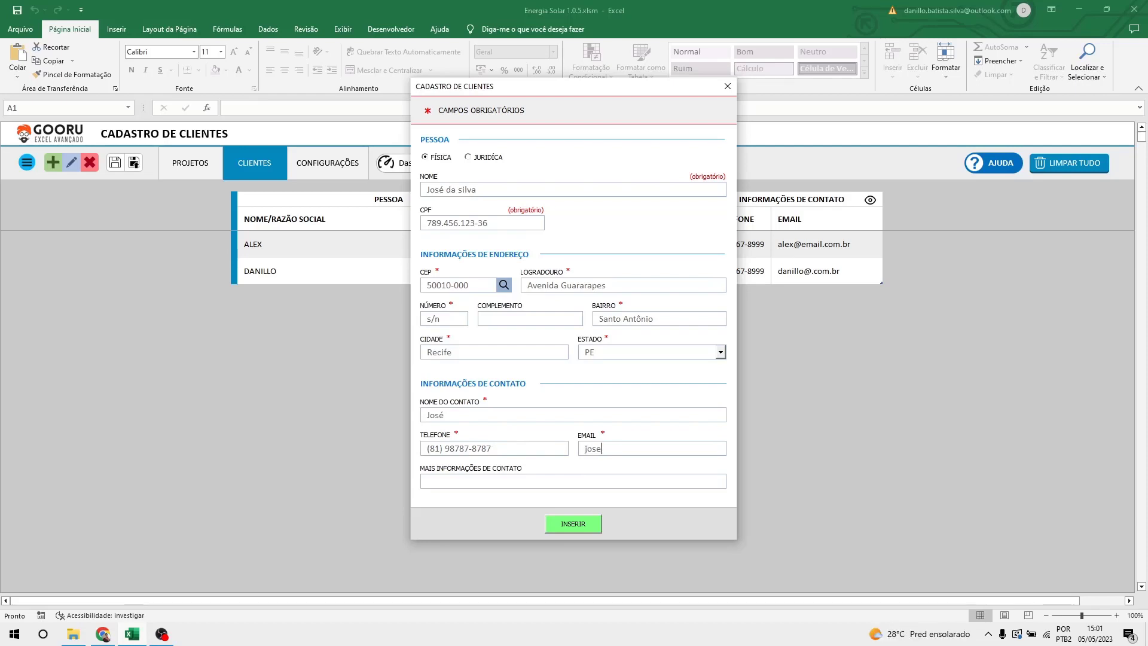
left_click(439, 483)
left_click(572, 524)
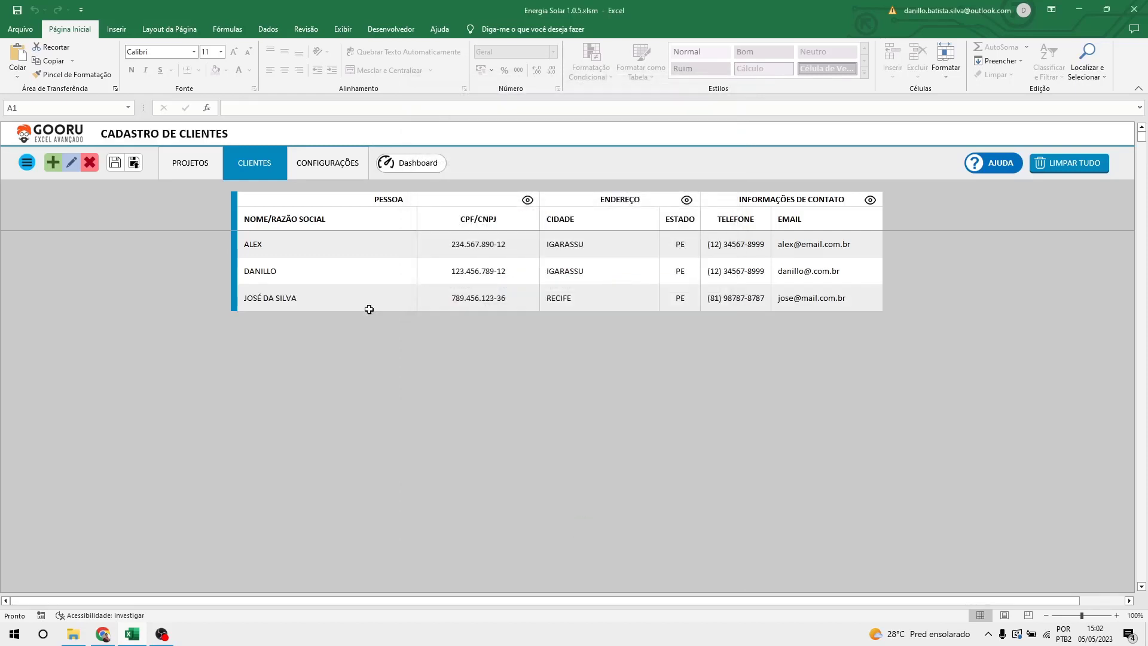
Select the new client's row and switch to the PROJETOS registry.
left_click(319, 304)
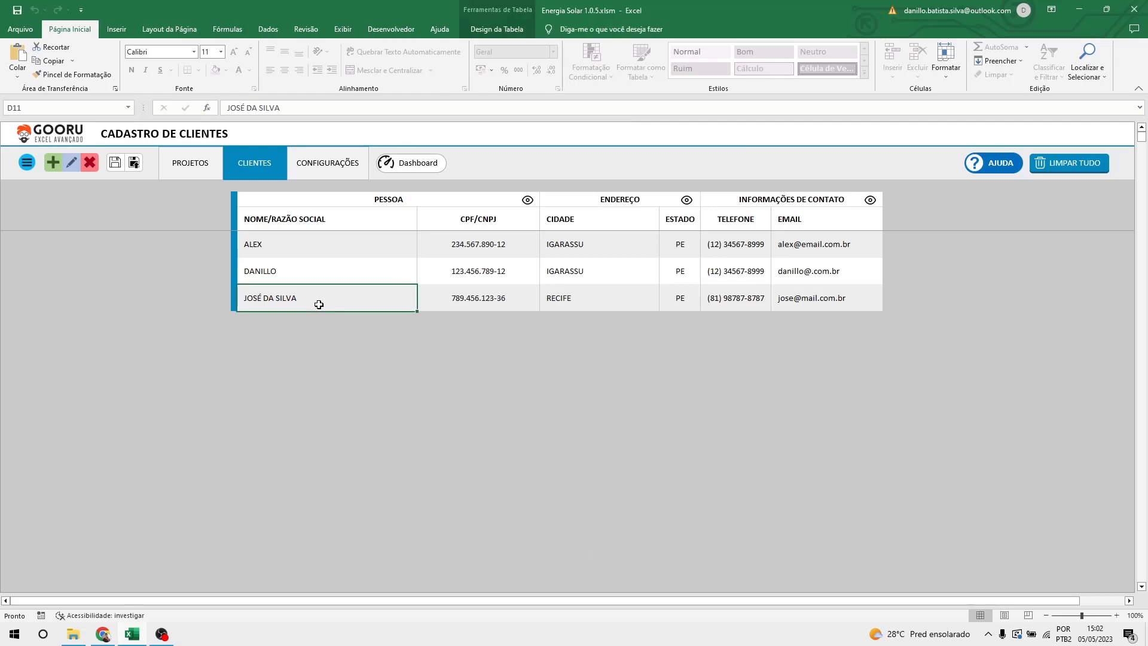
left_click(201, 173)
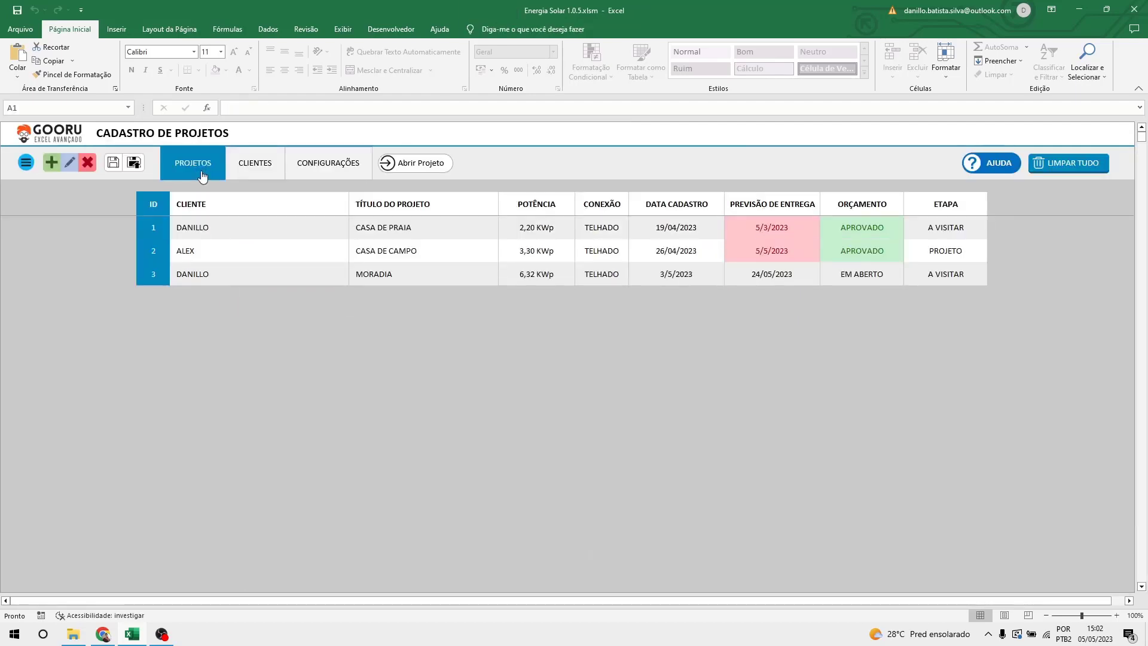
Start a new project for the newly added client titled 'Comercio do seu Zé'.
left_click(51, 163)
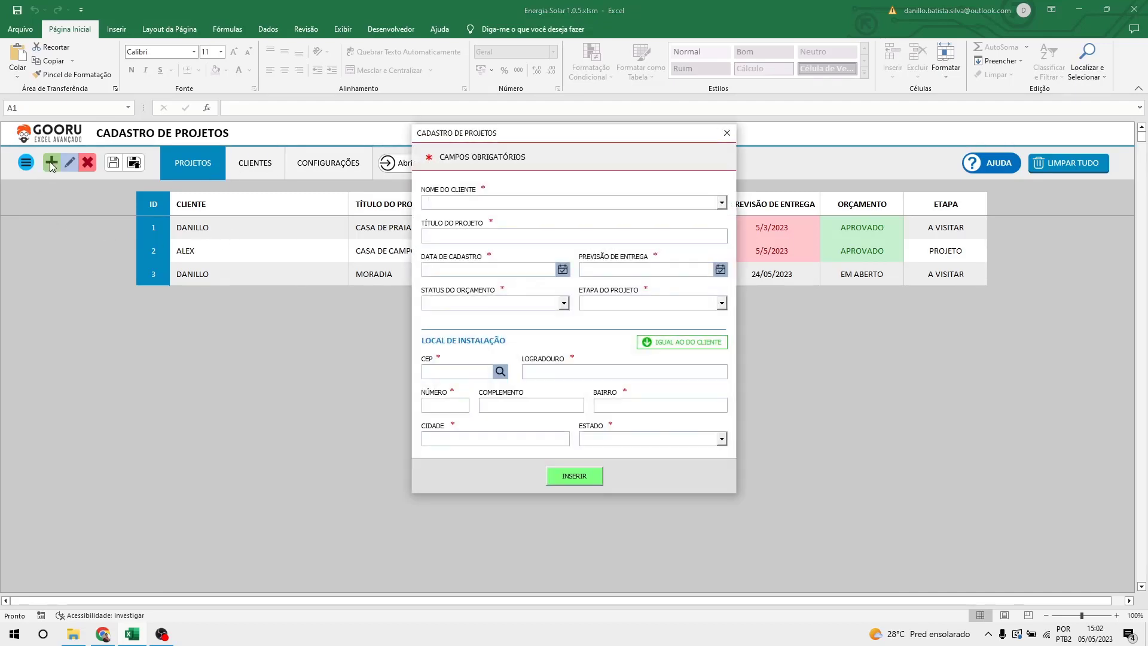
left_click(464, 207)
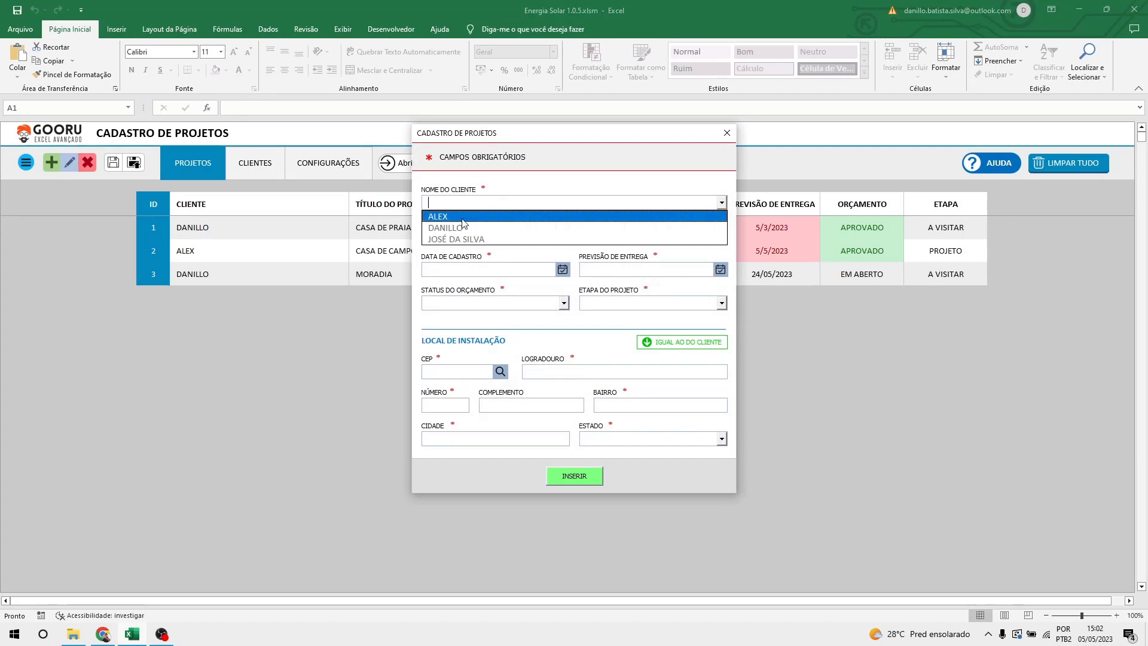
left_click(488, 239)
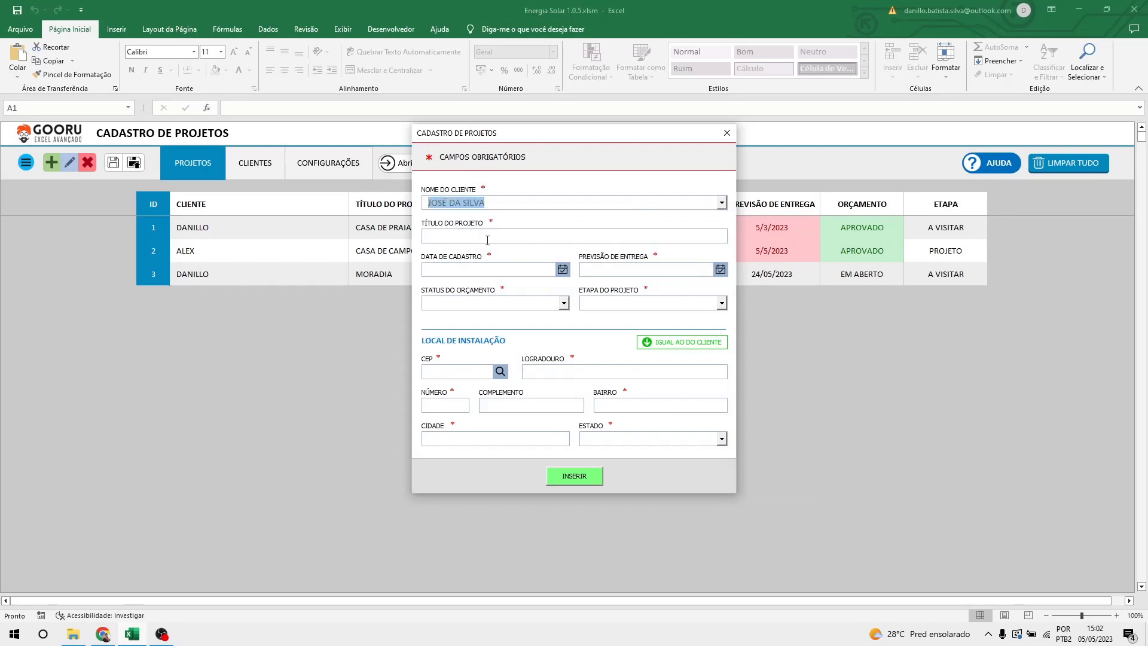
left_click(494, 237)
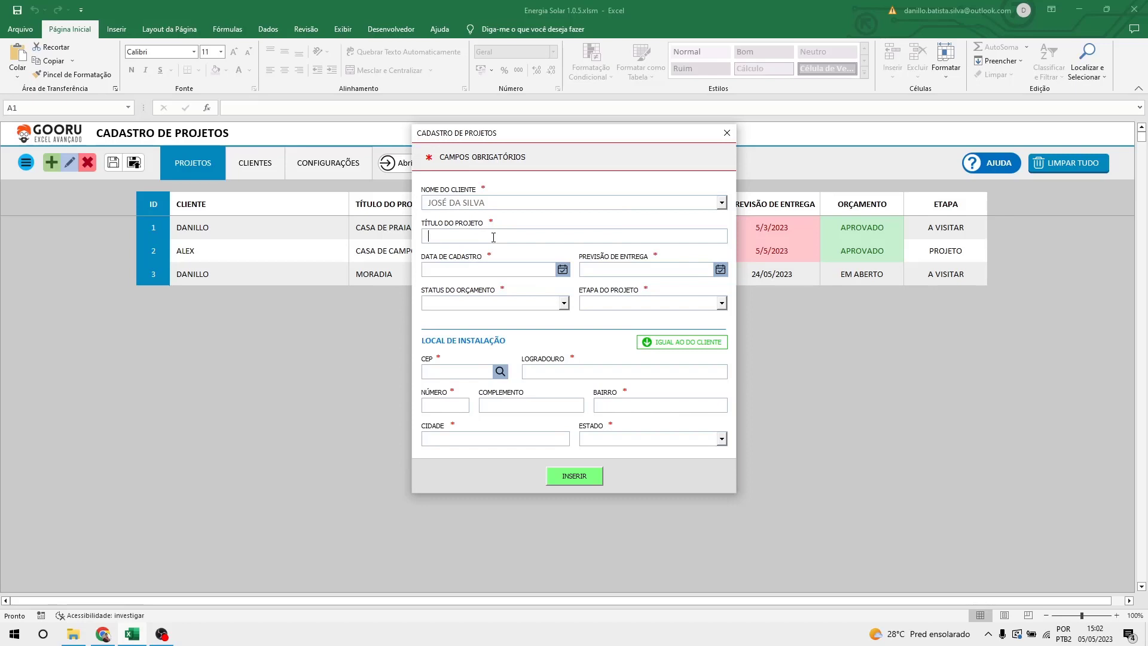
type("Comercio do seu Zé")
Set the registration date to 05/05/2023 and pick the delivery forecast date from the calendar.
left_click(563, 270)
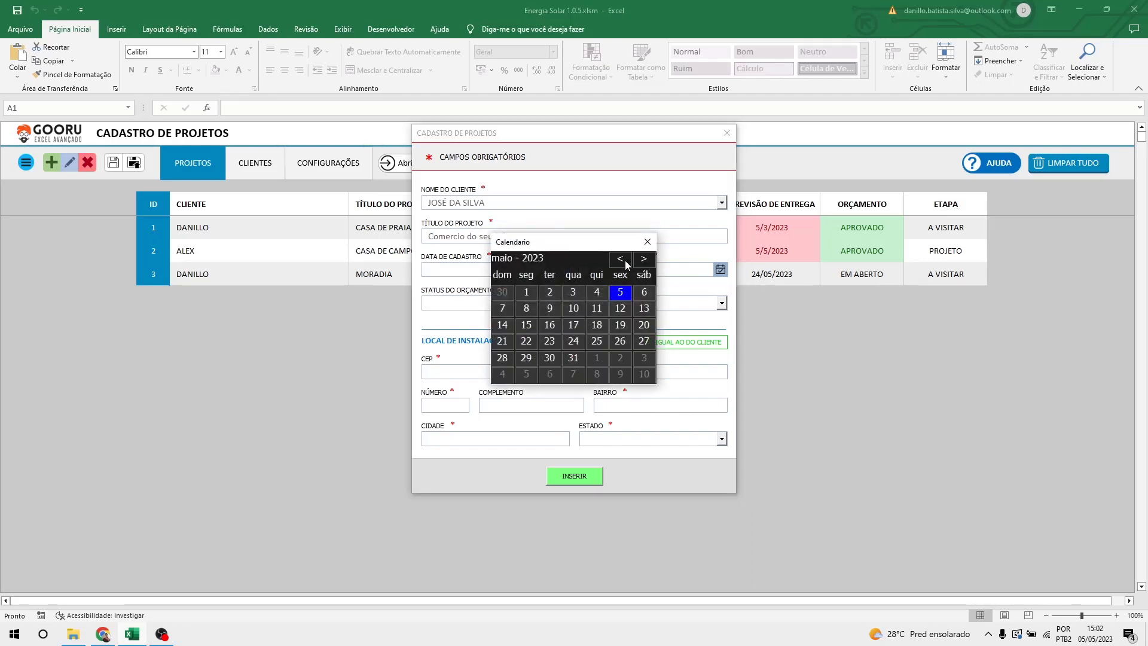
left_click(621, 293)
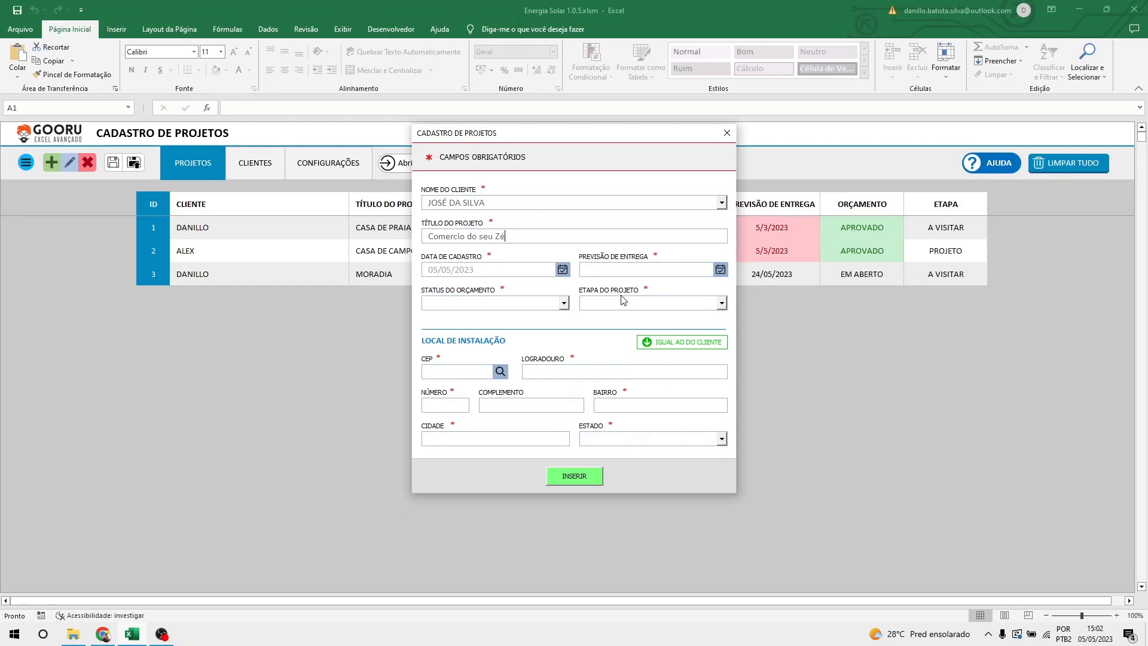
left_click(720, 270)
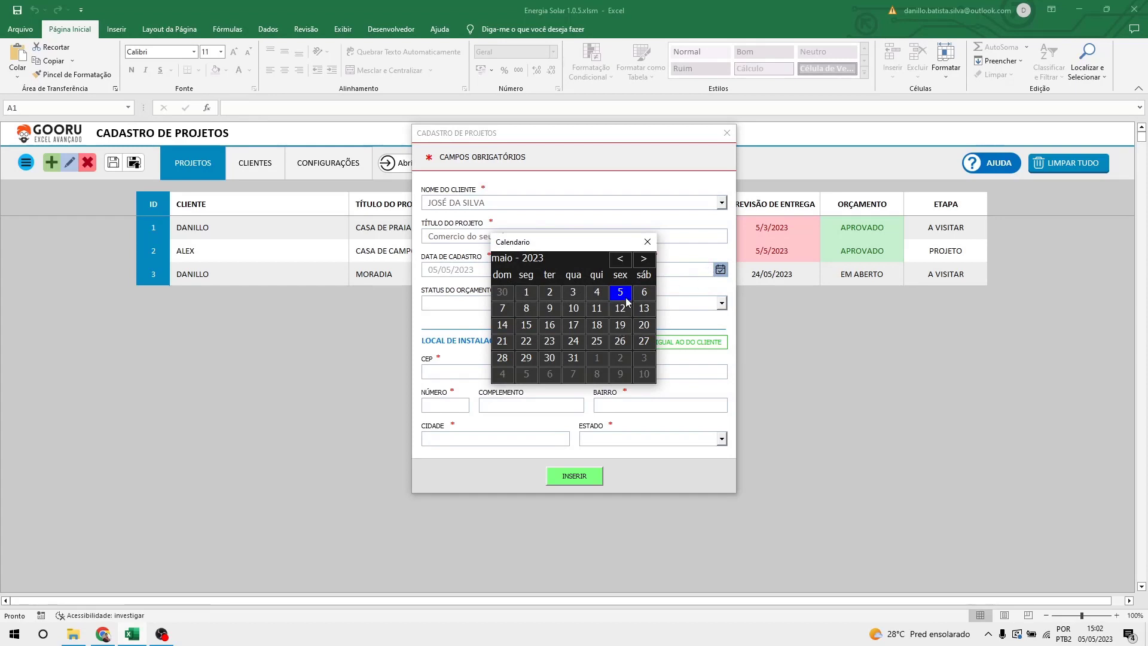
left_click(621, 325)
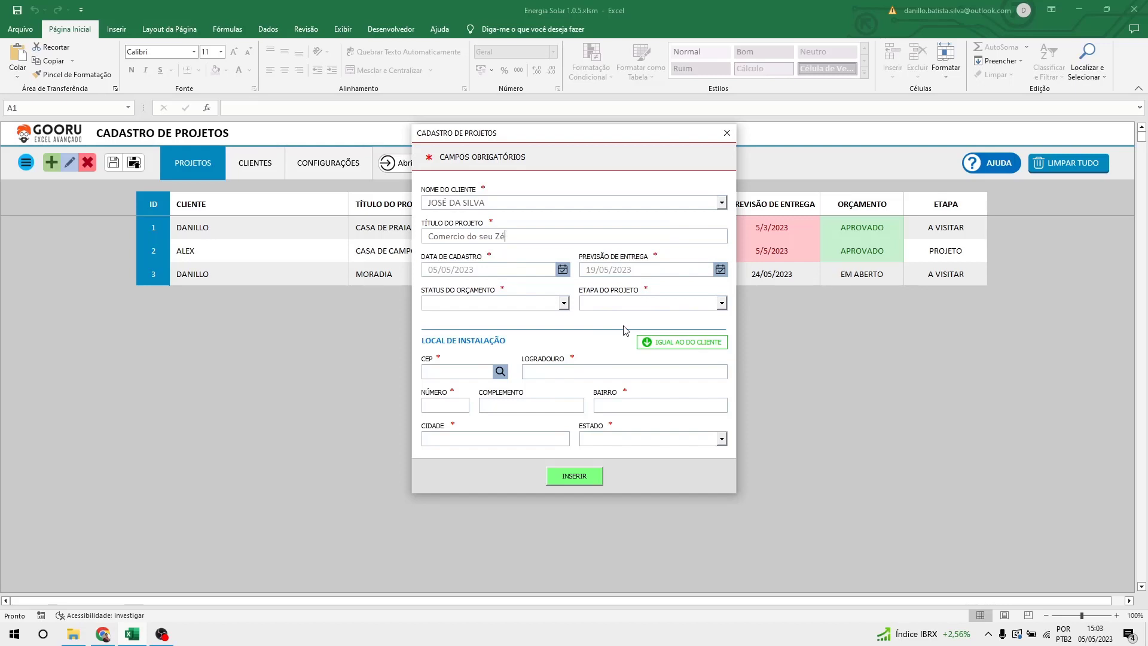
left_click(721, 270)
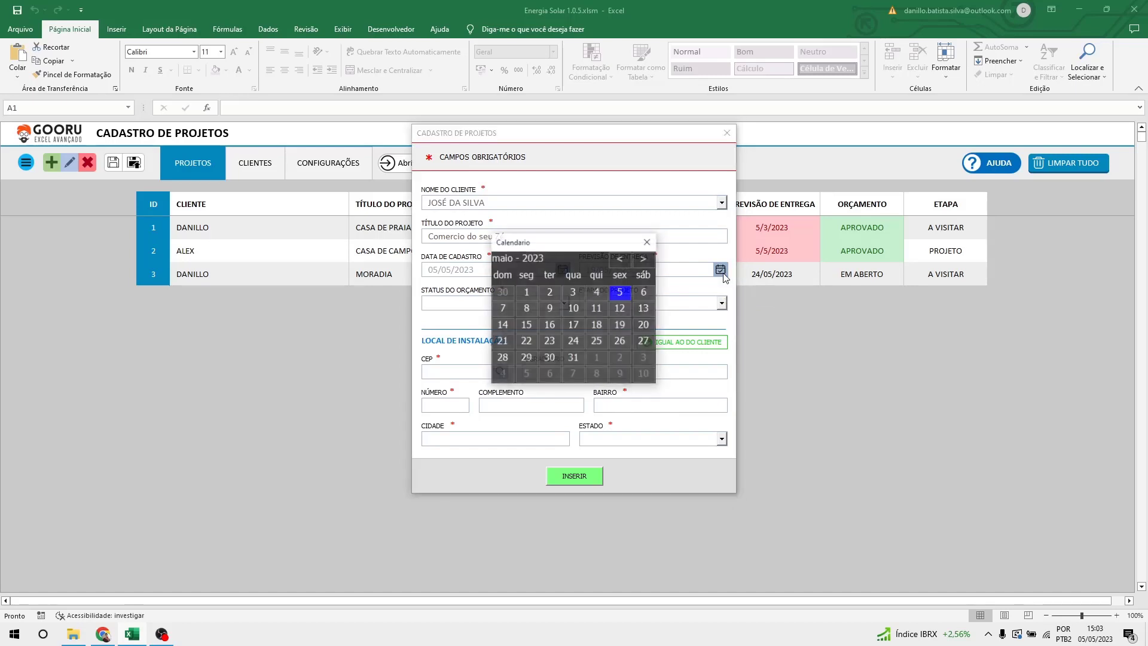
left_click(648, 242)
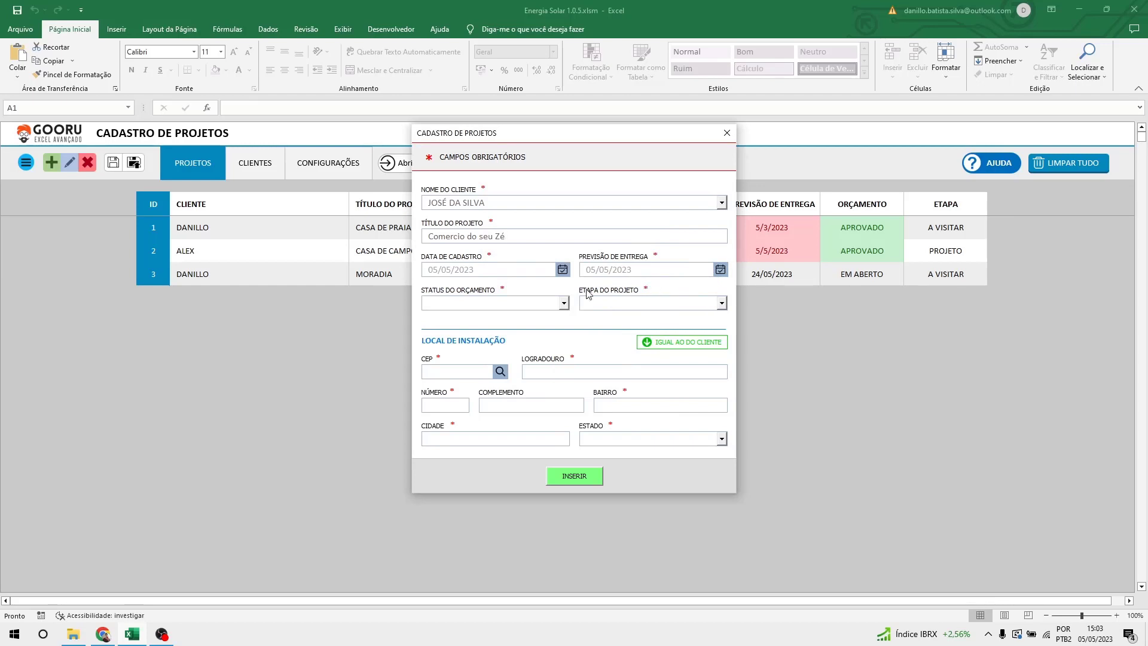
Try EM ABERTO and APROVADO as budget status, settle on REPROVADO, and move the form aside.
left_click(509, 304)
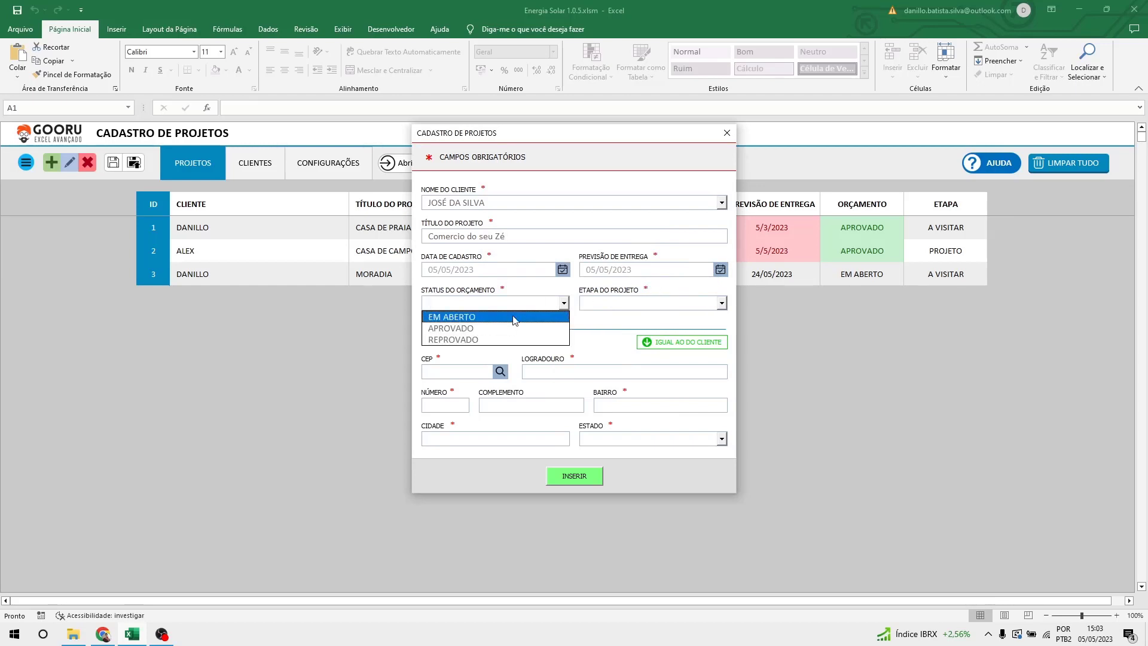
left_click(513, 317)
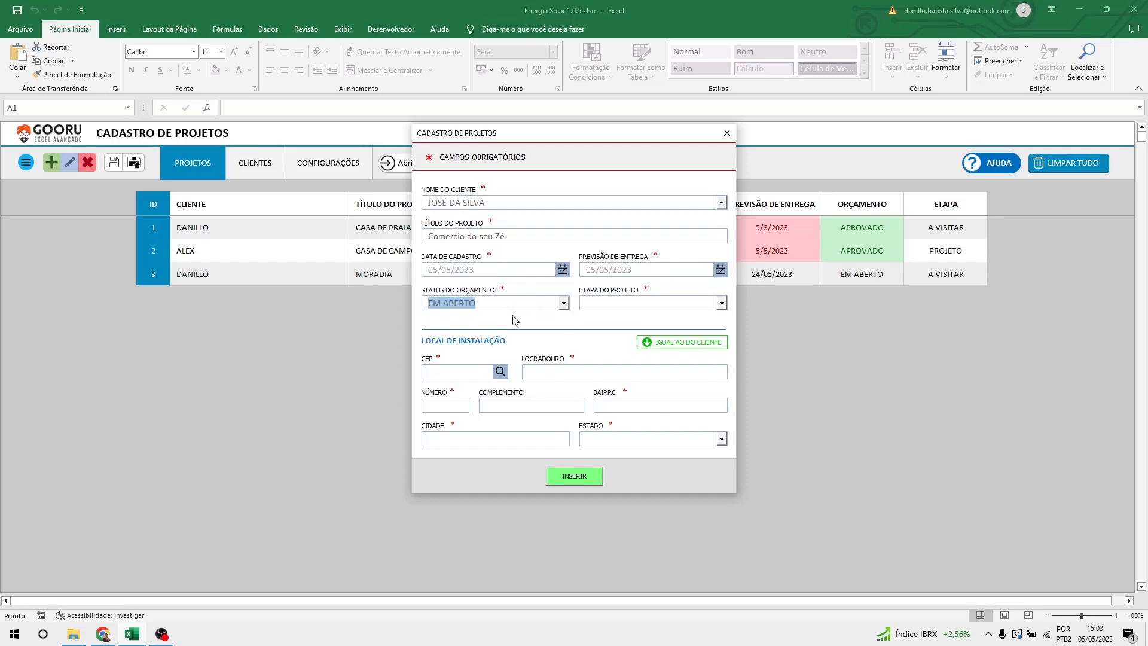
left_click(521, 308)
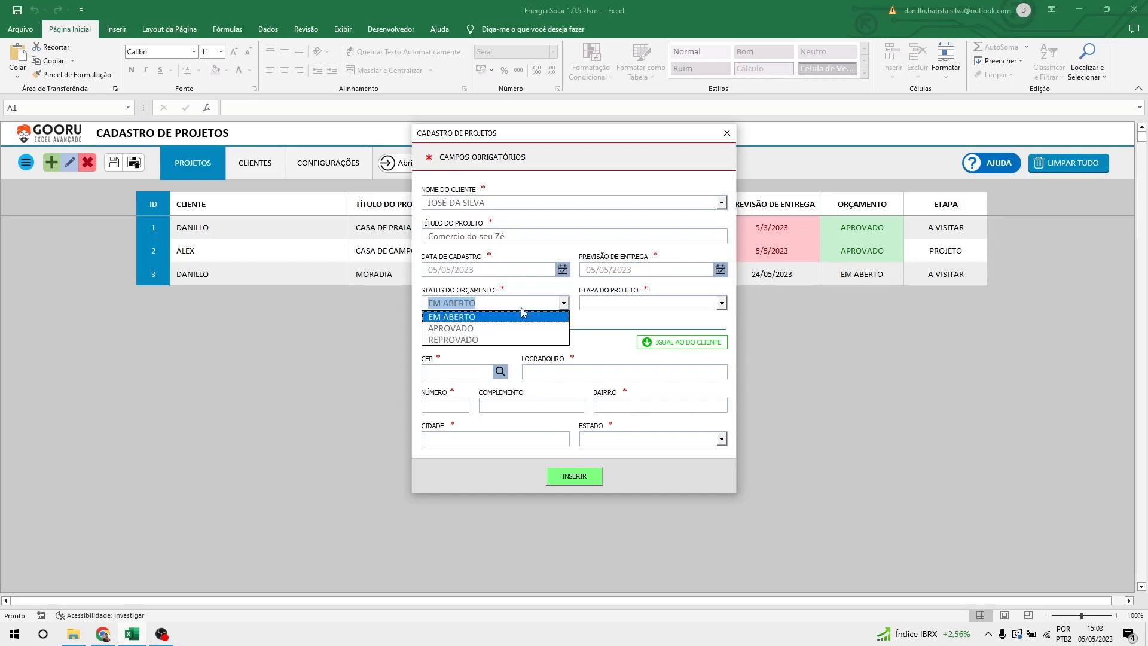
left_click(490, 329)
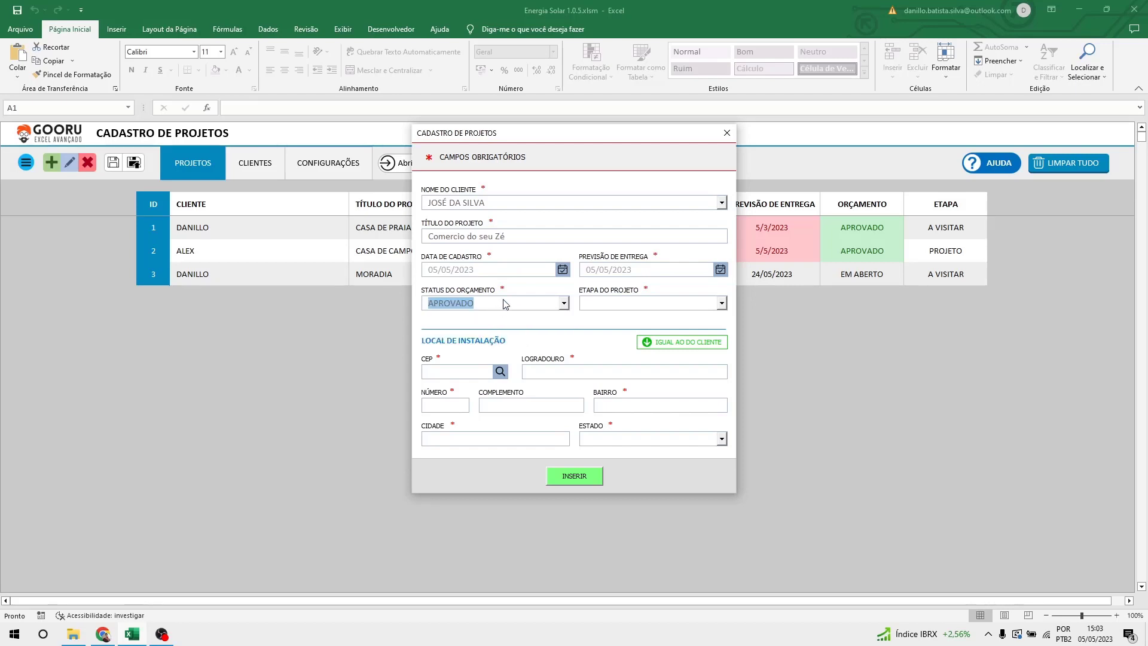
left_click(506, 303)
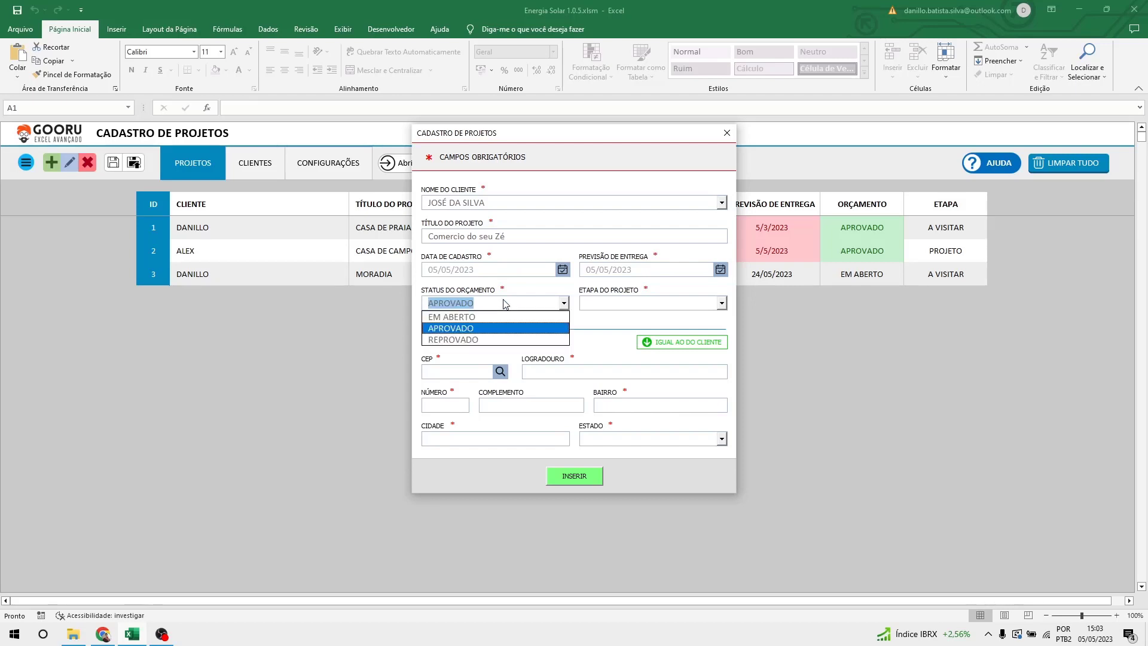
left_click(490, 340)
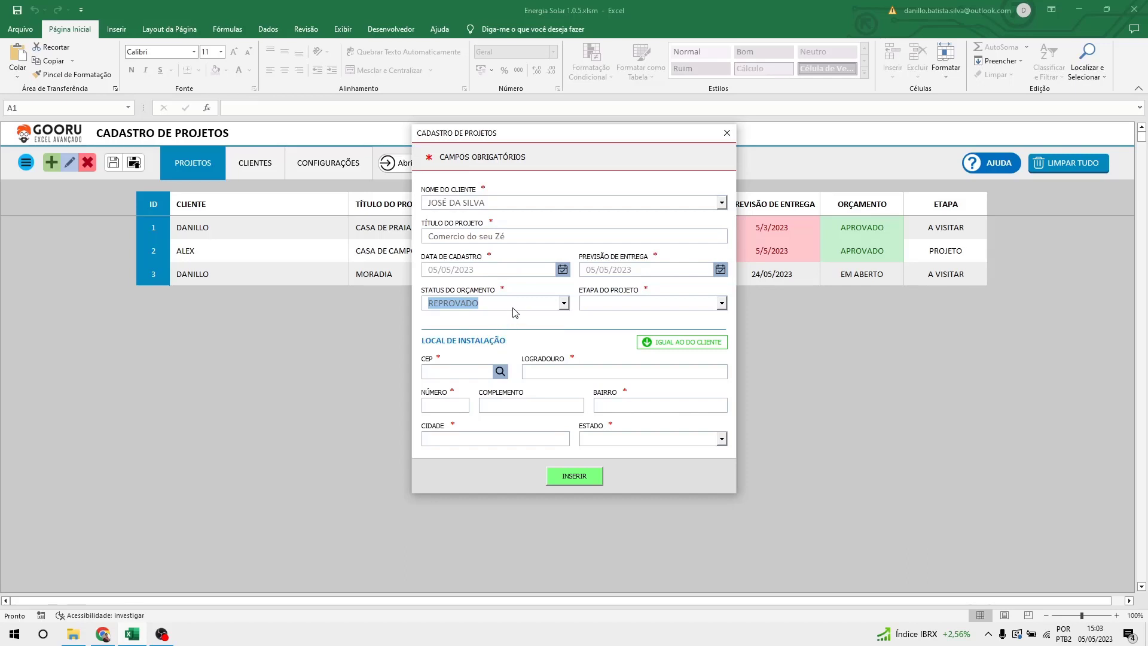
left_click_drag(624, 132, 320, 169)
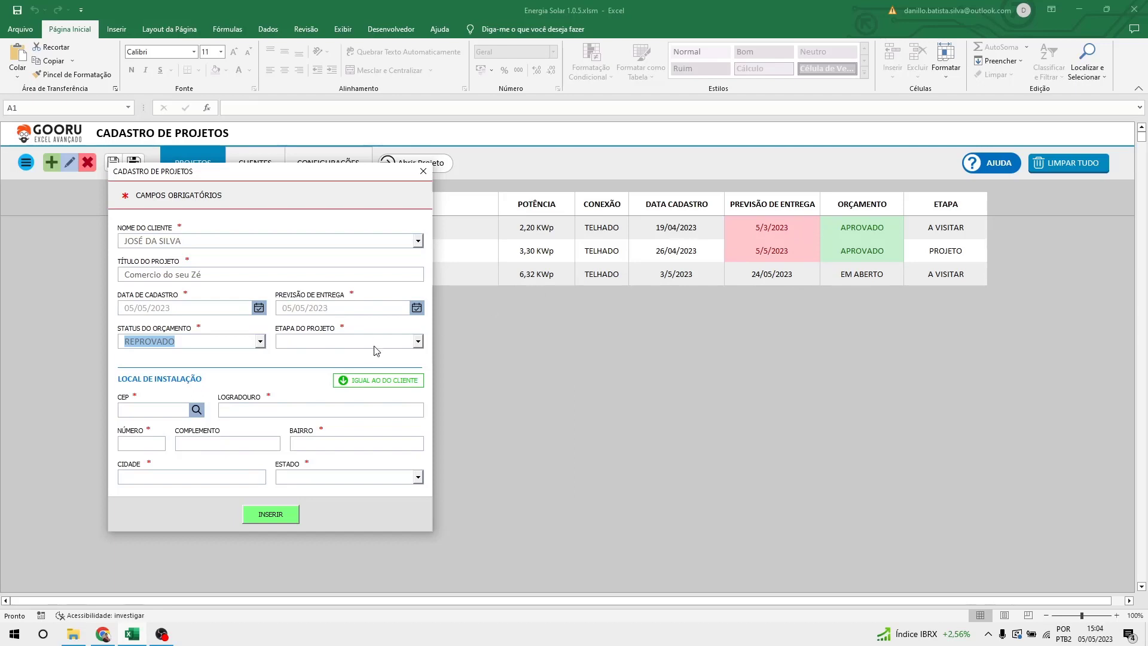
left_click_drag(324, 177, 555, 115)
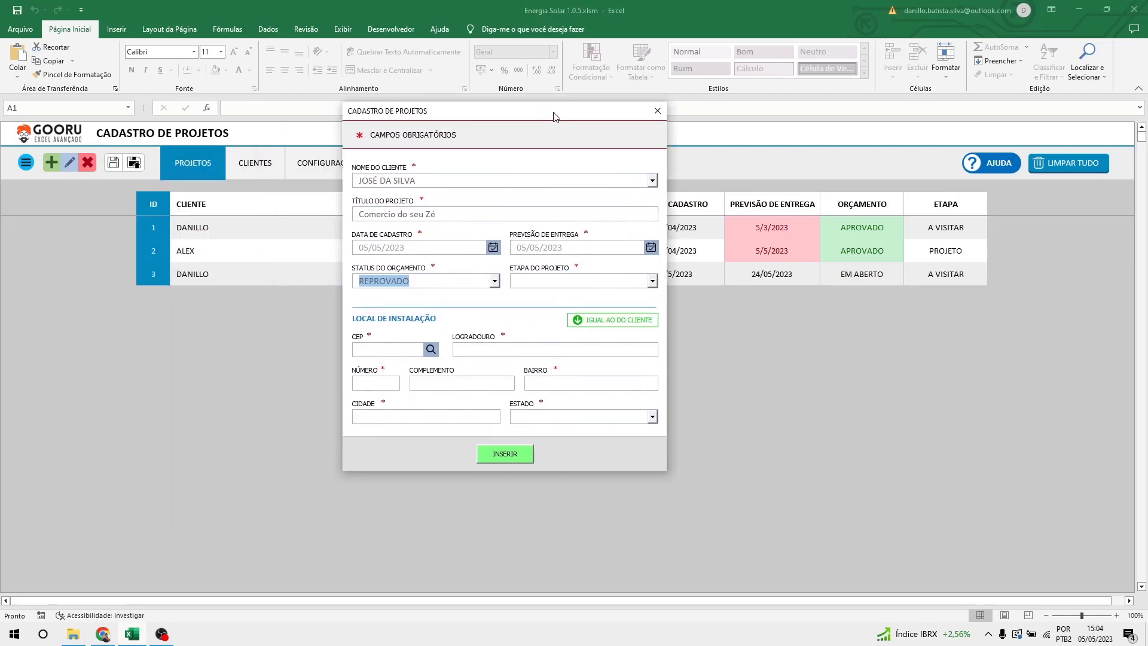
Try VISITADO and PROJETO as the project stage, finally choosing A VISITAR.
left_click(550, 283)
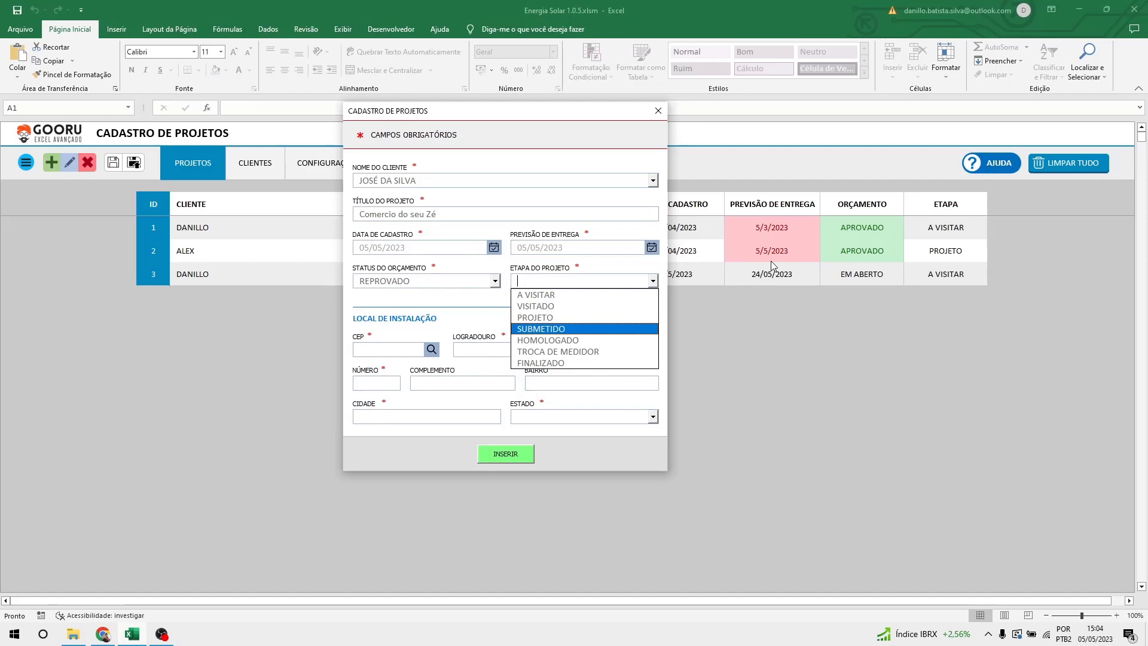
left_click(564, 282)
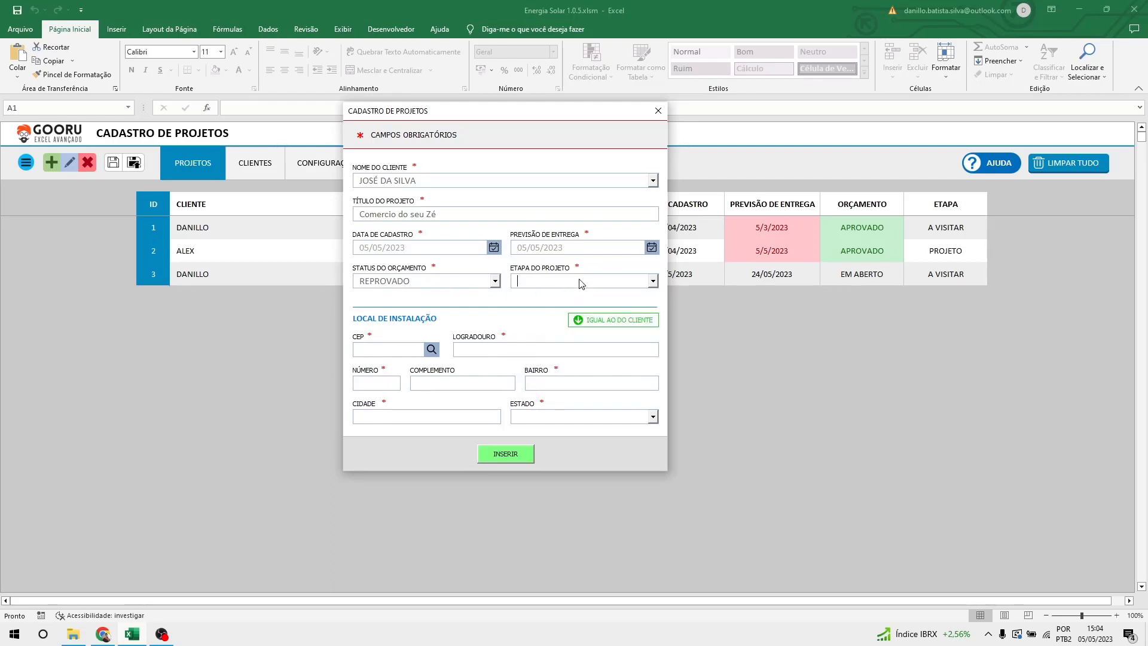
left_click(579, 283)
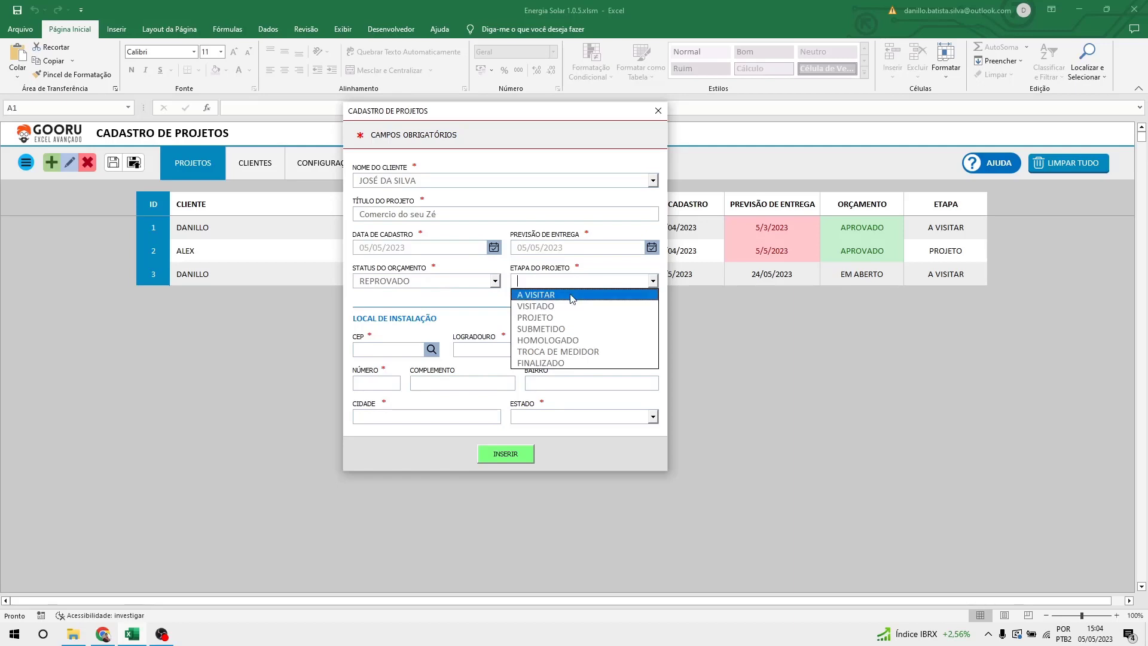
left_click(572, 296)
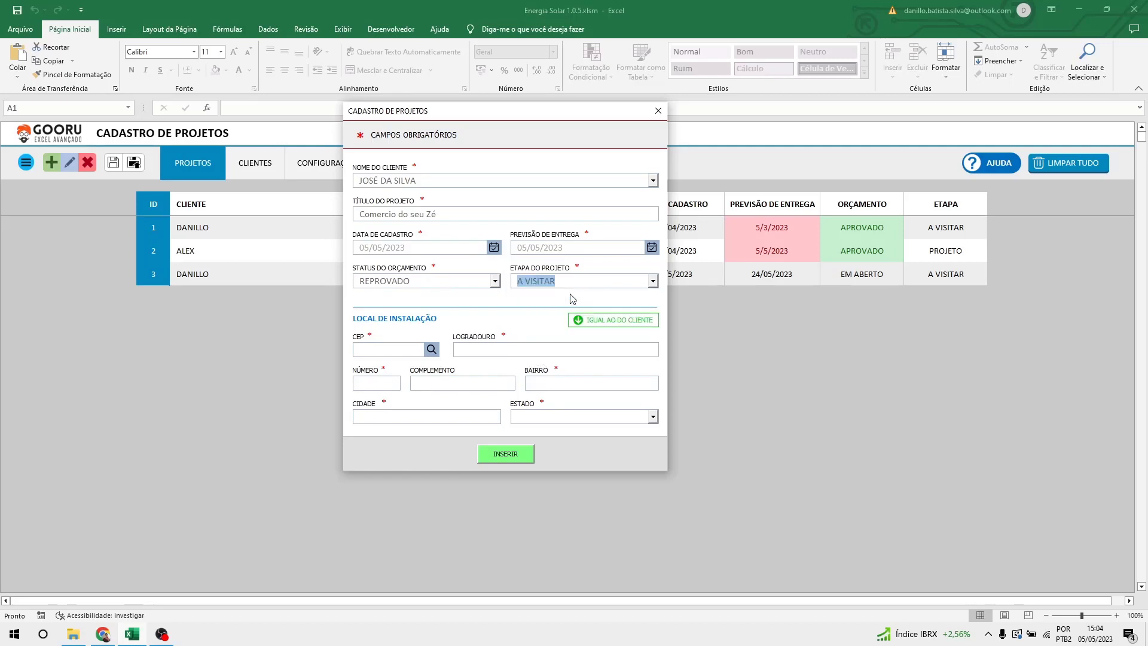
left_click(592, 287)
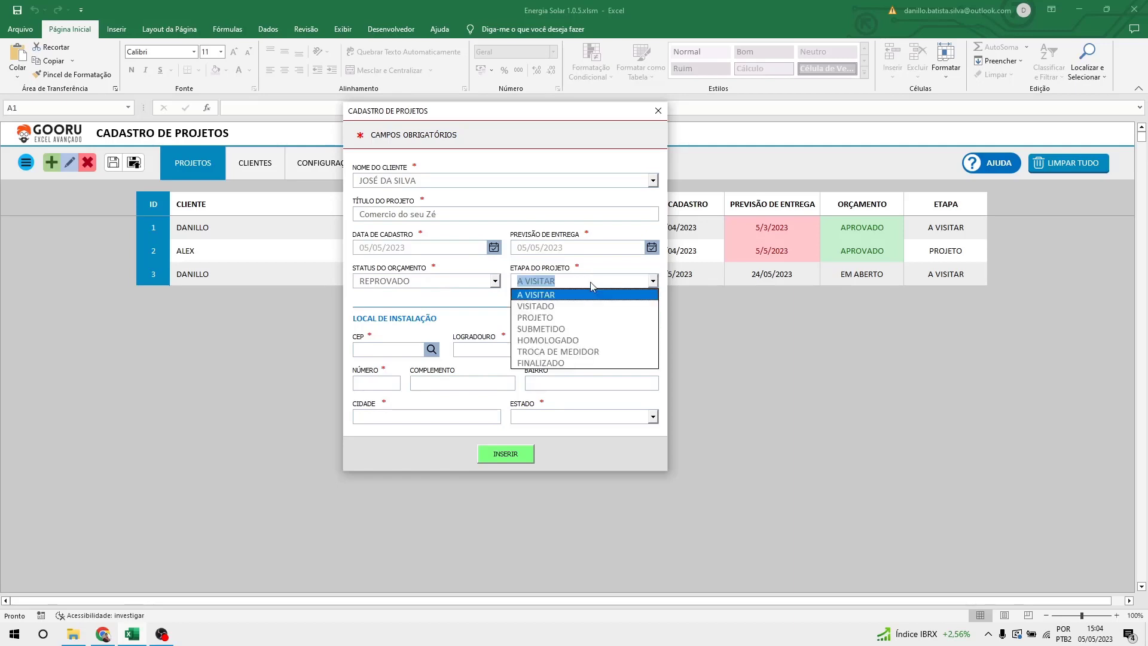
left_click(591, 306)
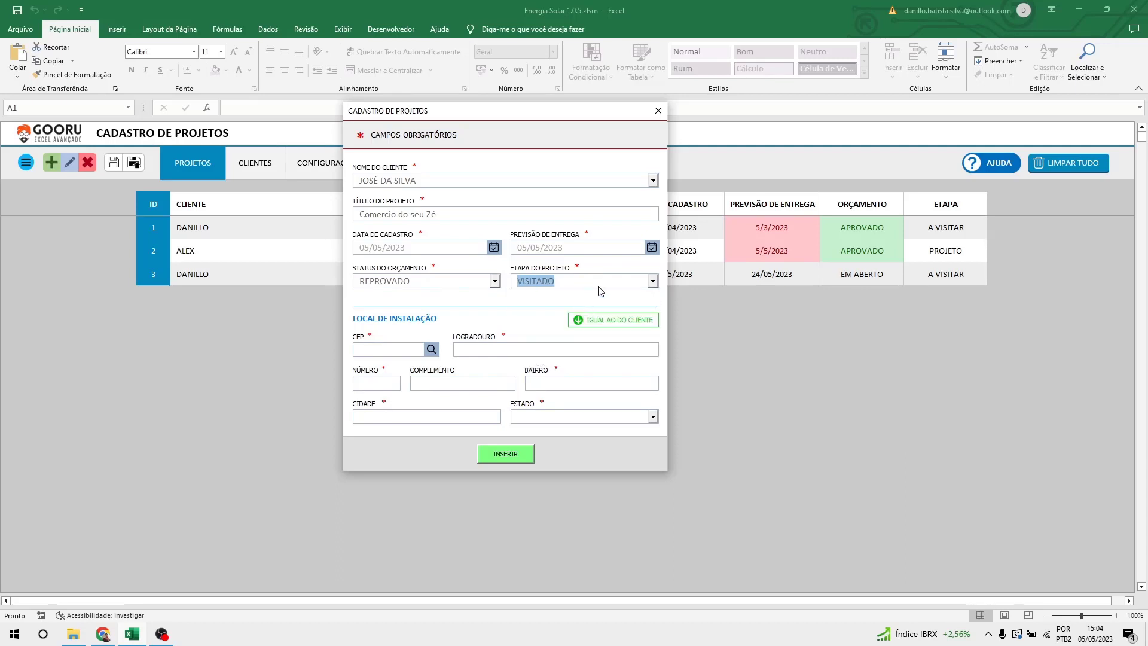
left_click(601, 287)
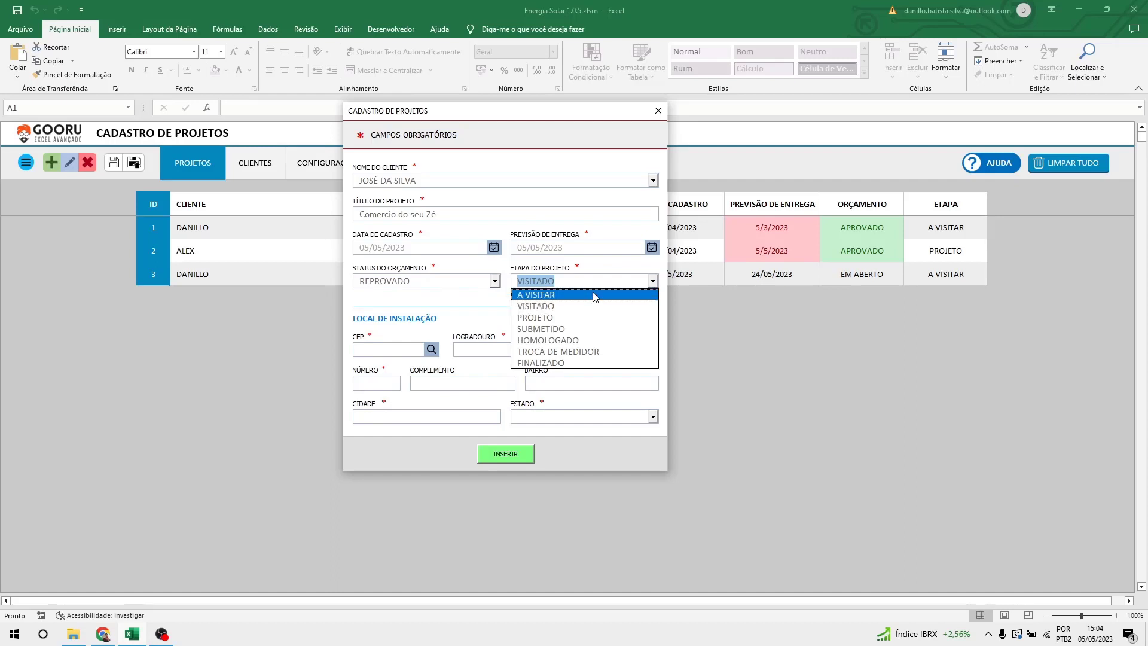
left_click(549, 319)
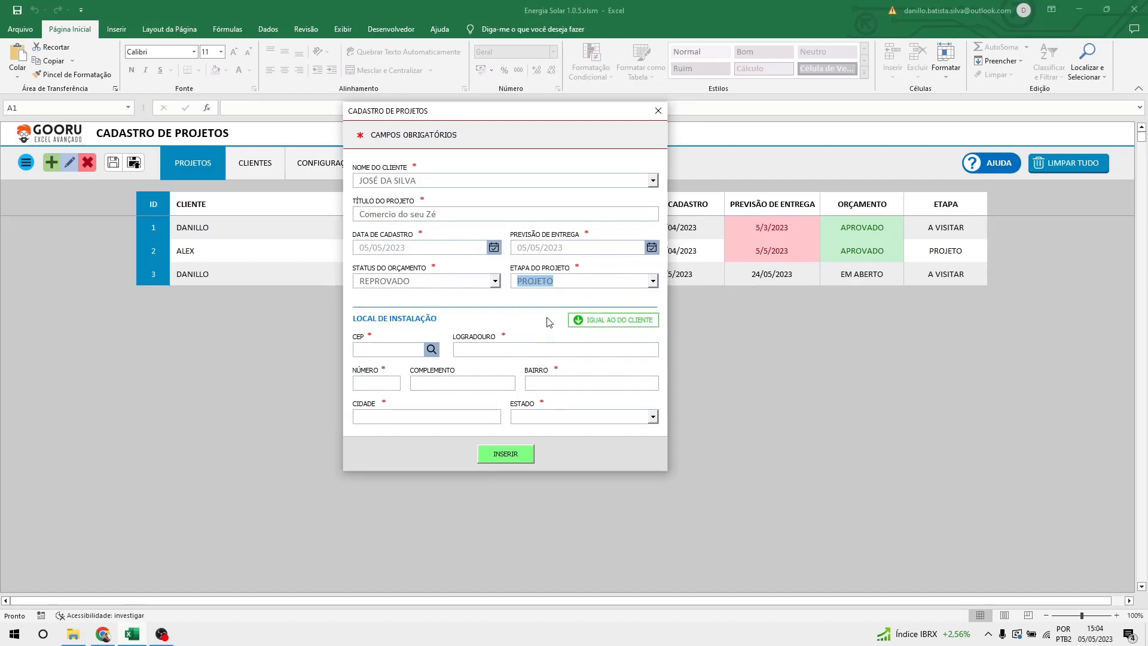
left_click(576, 281)
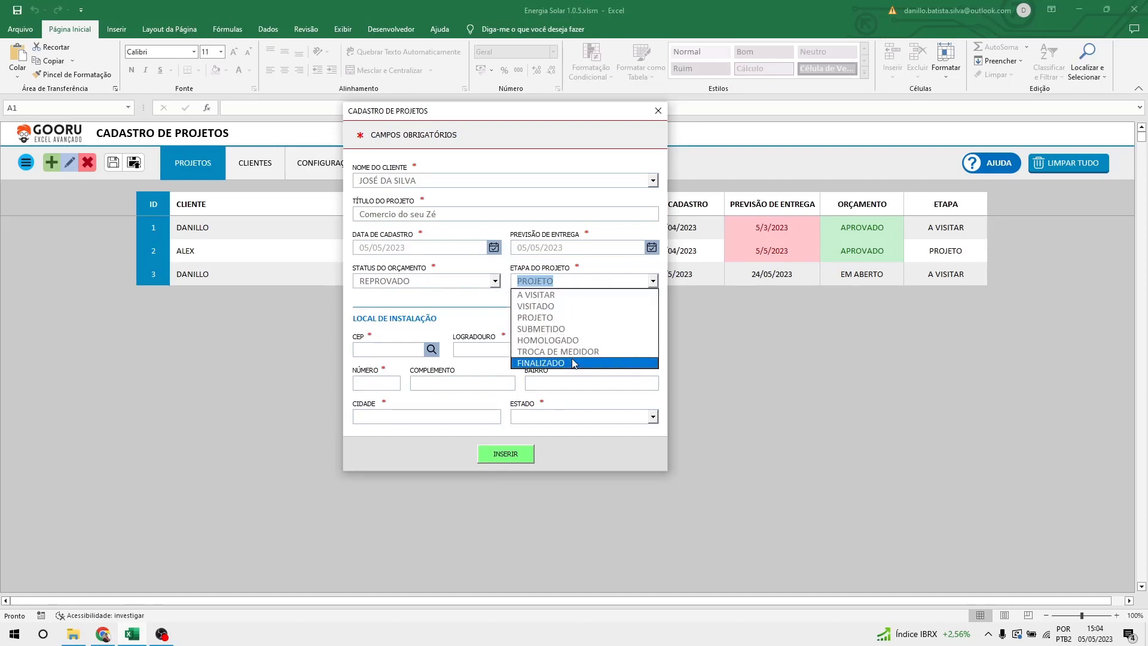
left_click(591, 296)
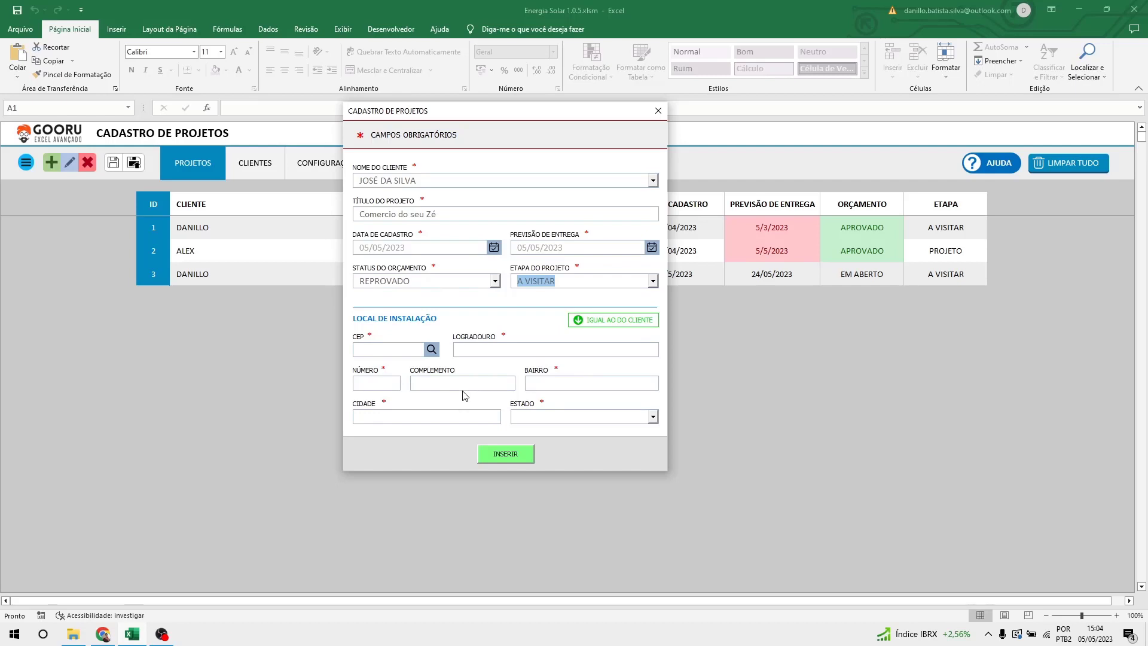
Copy the client's address into the installation location fields and save the project.
left_click(612, 324)
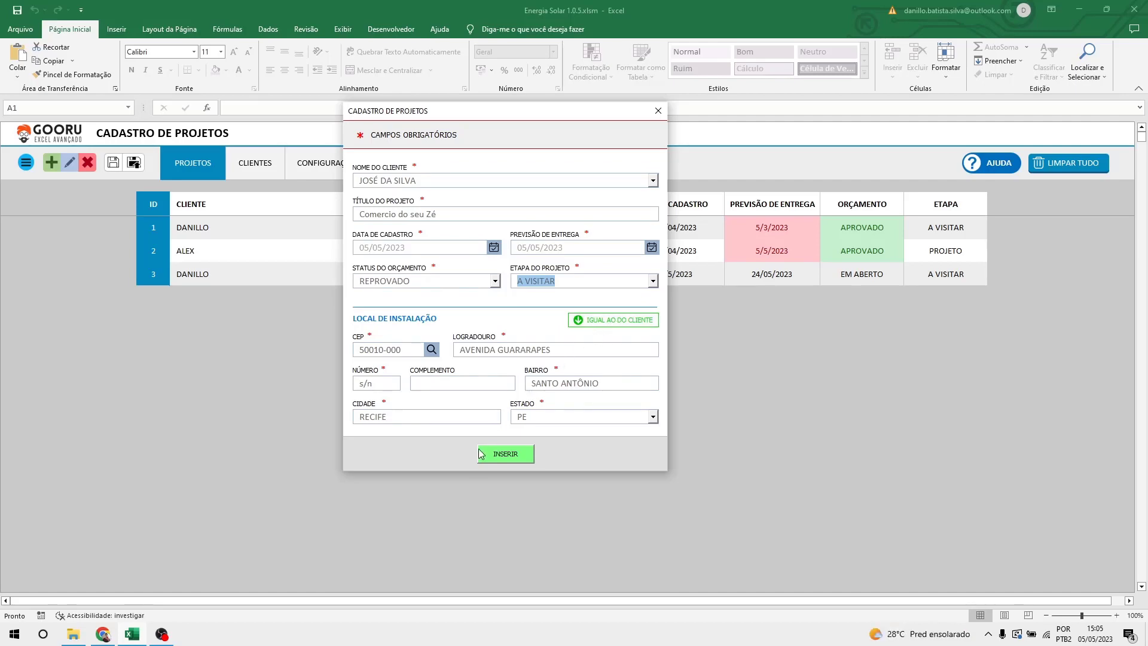
left_click(512, 458)
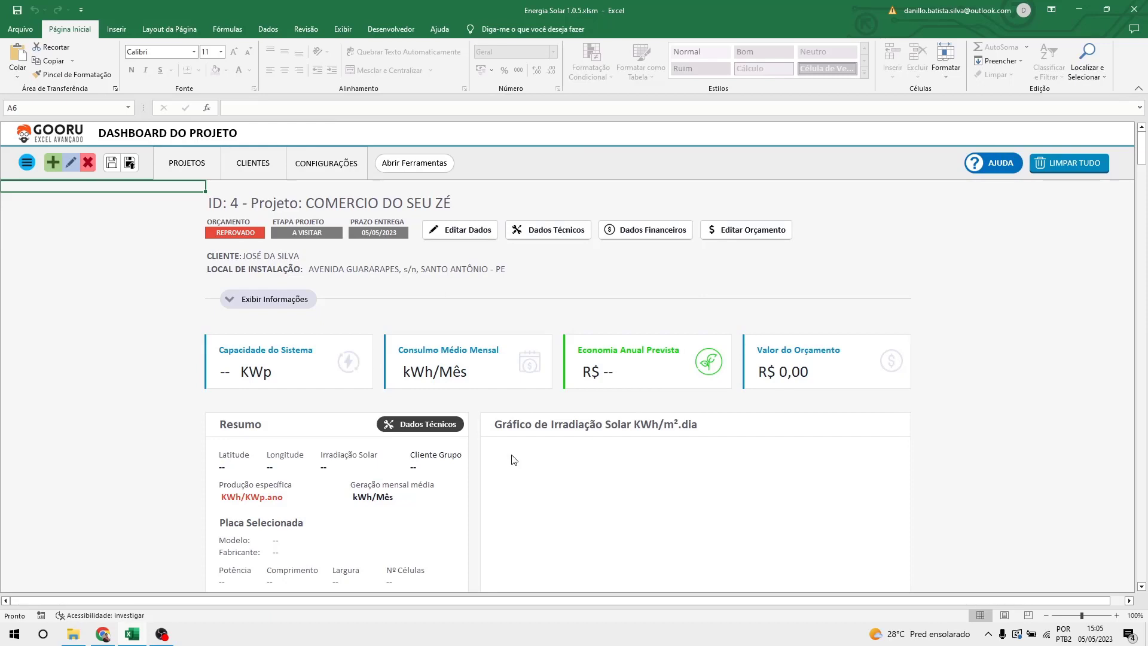
Inspect the formula behind project 4's REPROVADO budget badge on the dashboard.
left_click(253, 232)
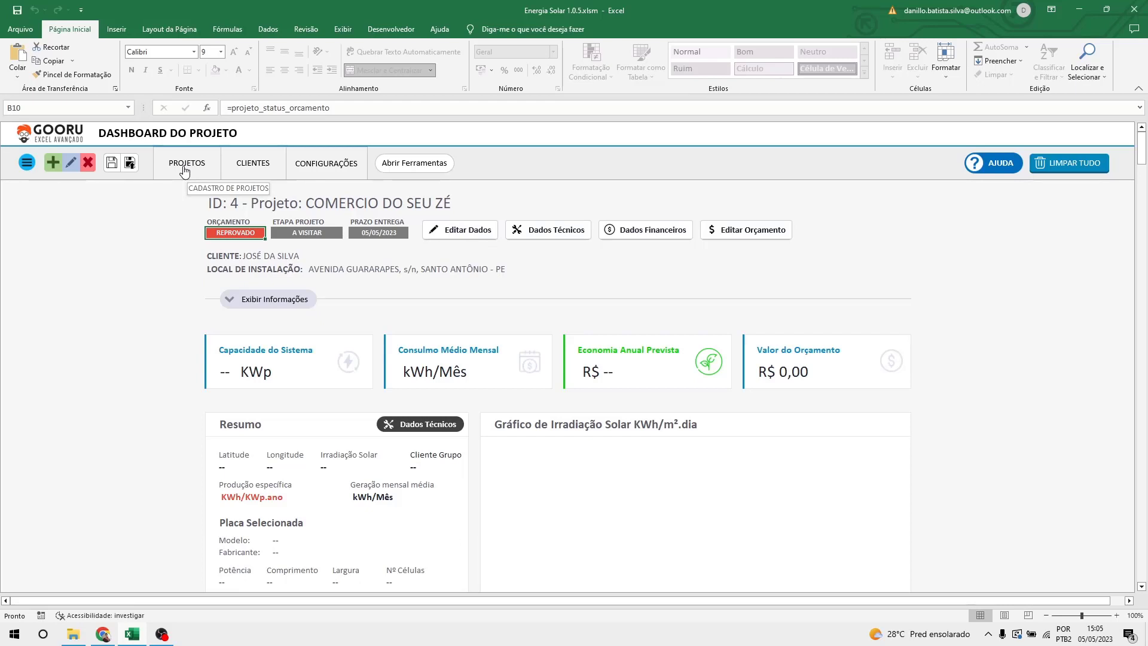
Change project 4's Status do Orçamento from REPROVADO to EM ABERTO and save it.
left_click(455, 233)
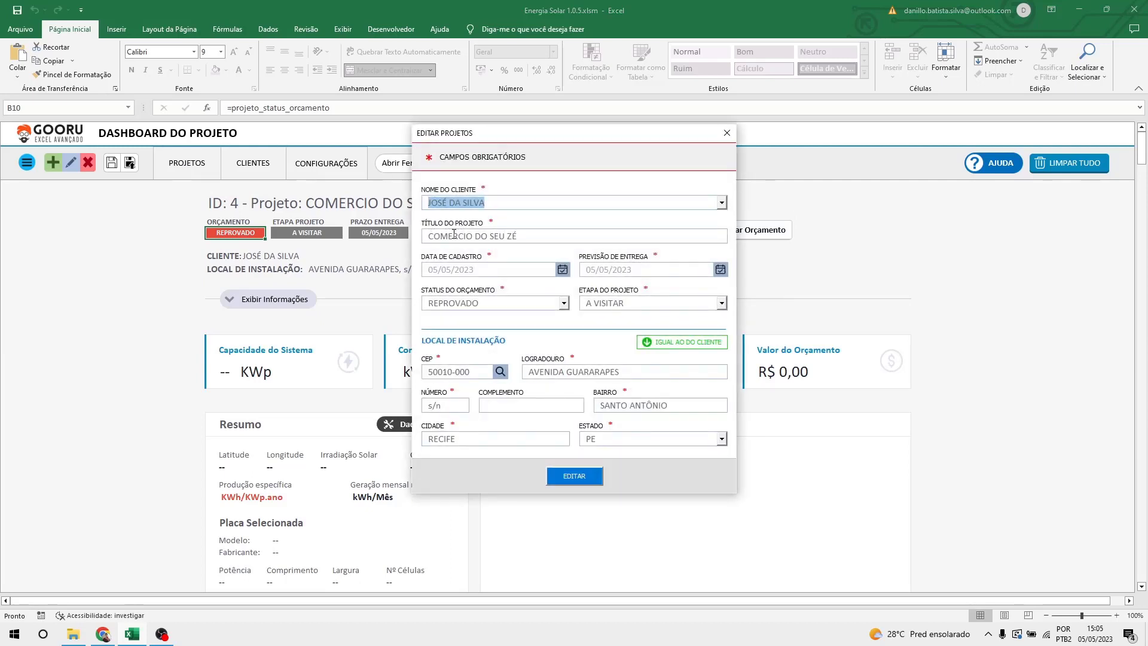
left_click(535, 308)
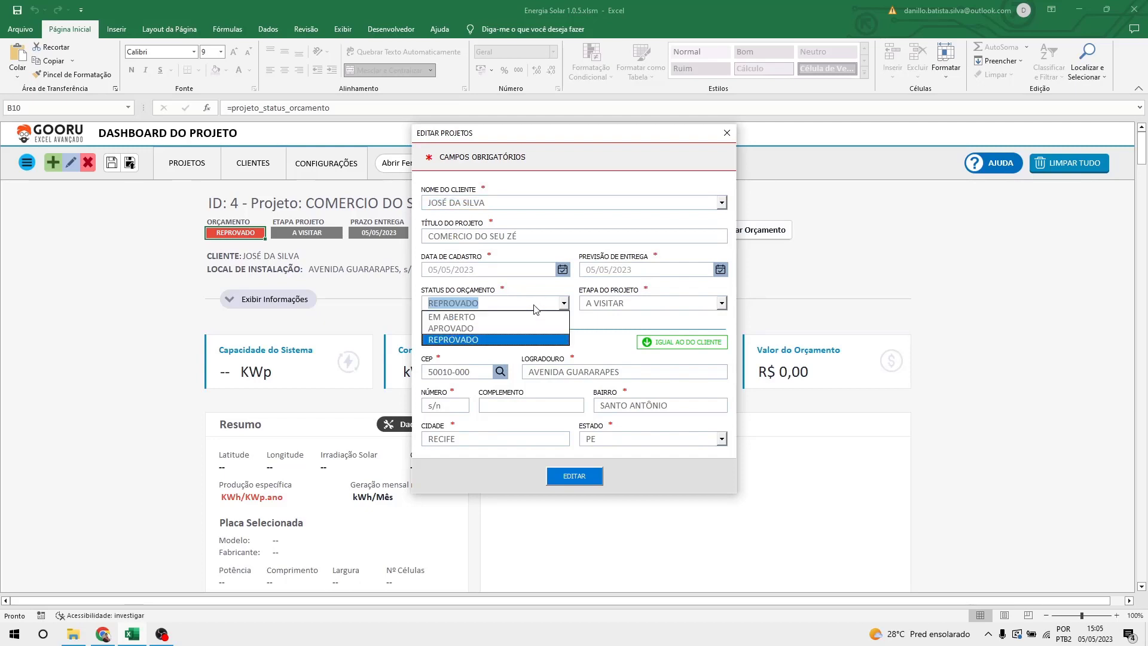
left_click(480, 318)
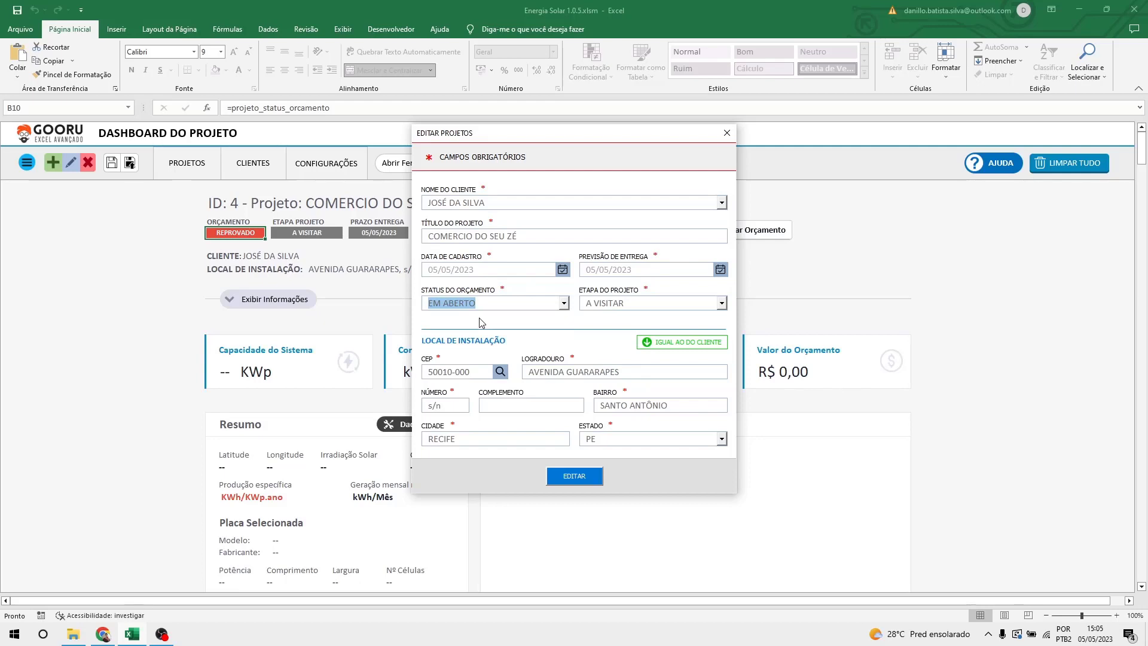
left_click(575, 476)
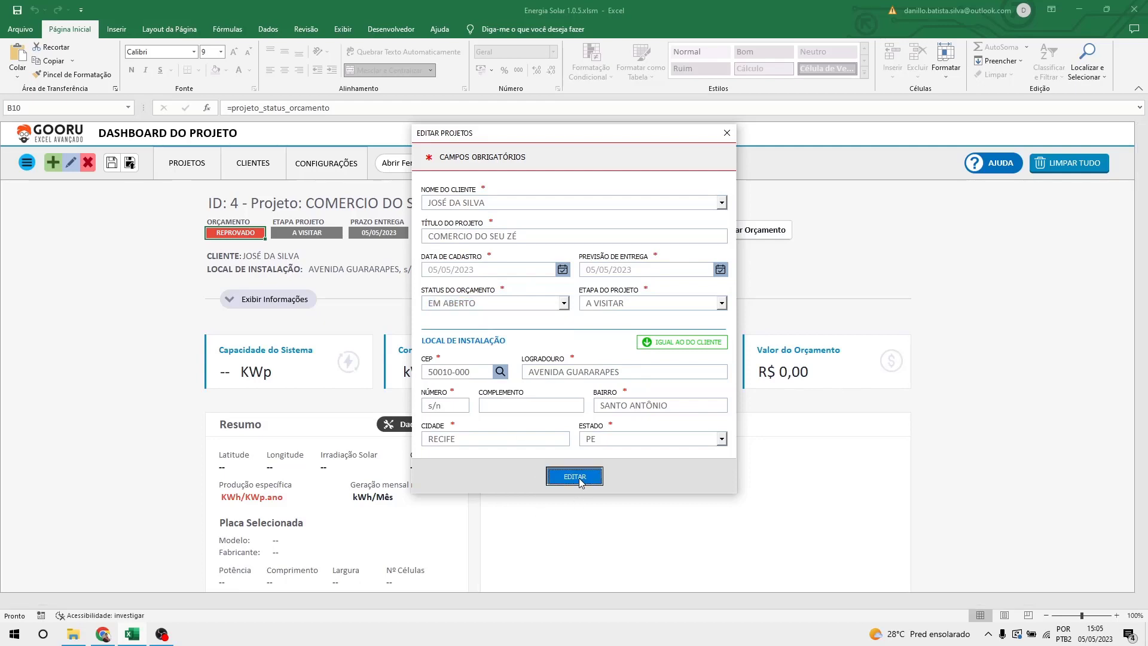
Inspect the formulas behind the dashboard's budget status, stage and deadline badges.
left_click(547, 257)
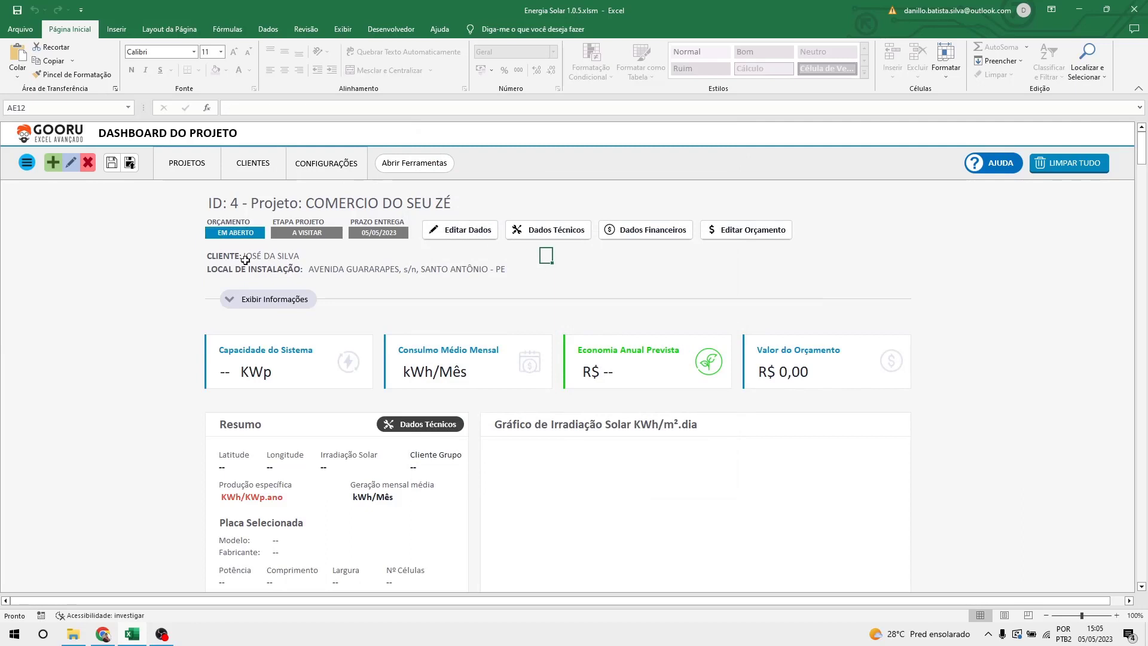
left_click(213, 232)
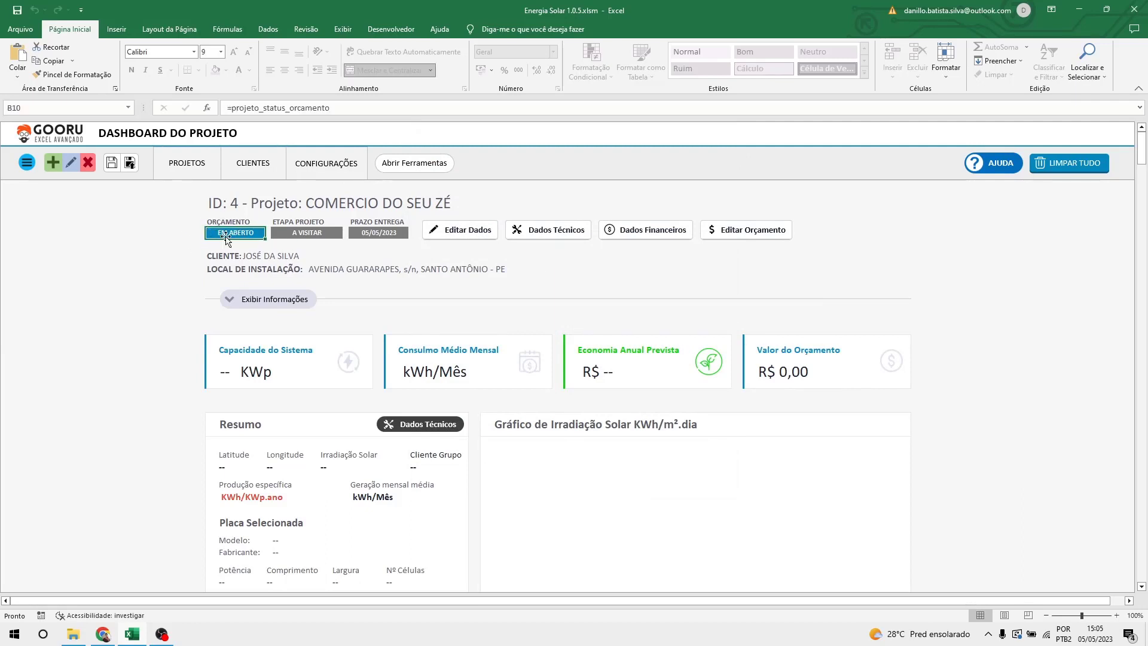
left_click(185, 254)
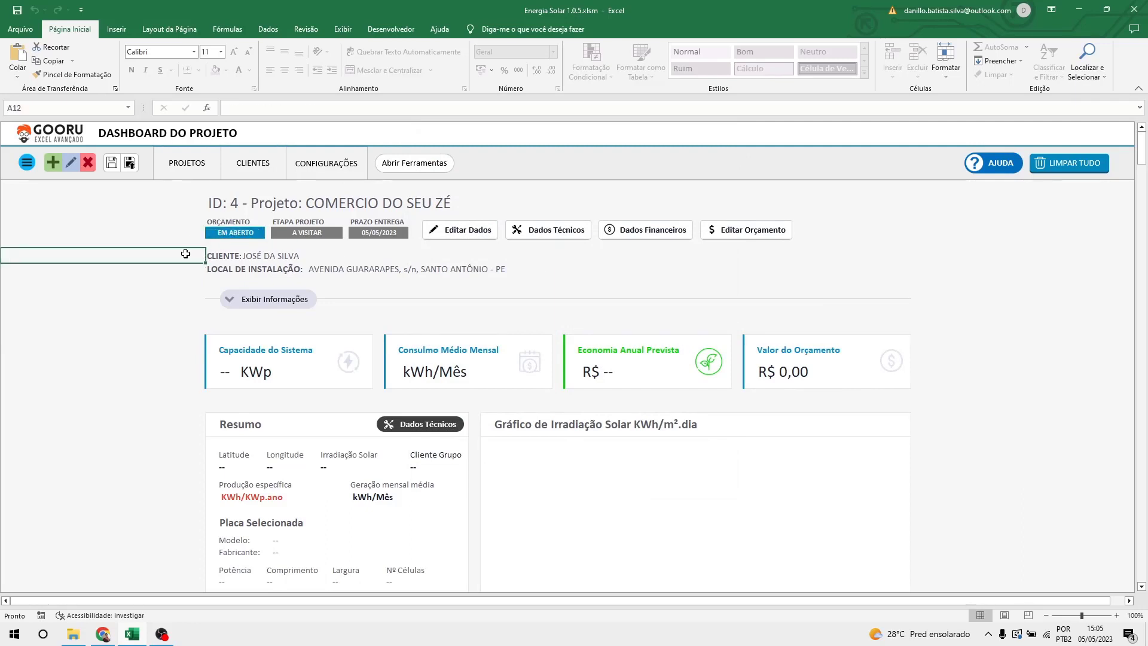
left_click(305, 229)
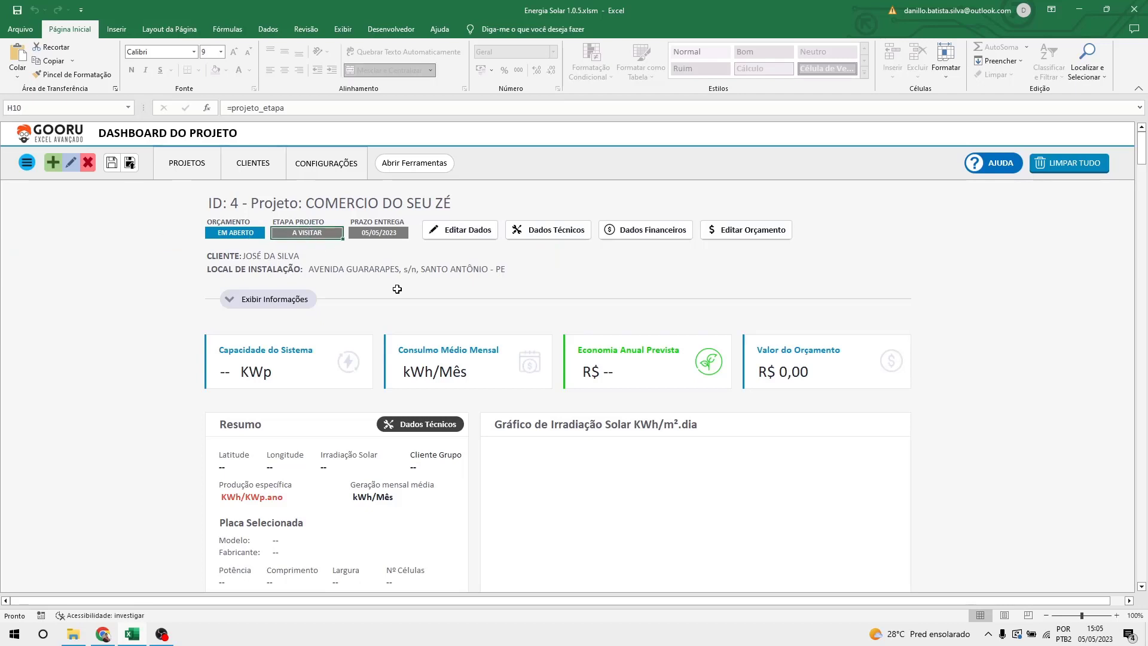
left_click(388, 231)
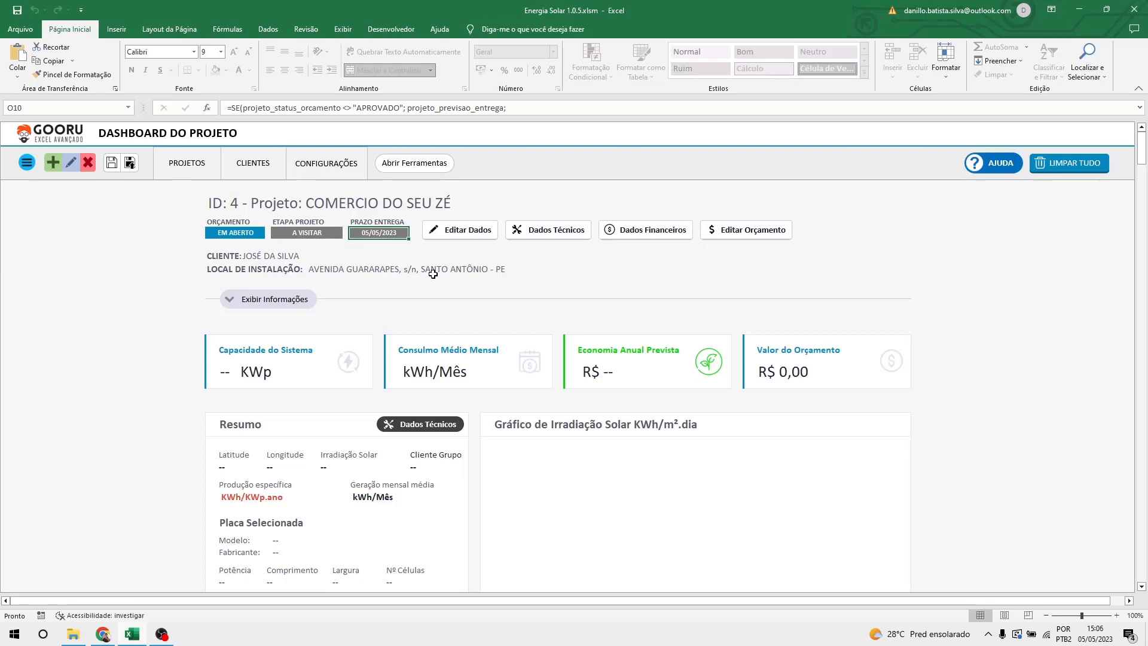
Change project 4's delivery forecast date to 19/05/2023 and save it.
left_click(478, 238)
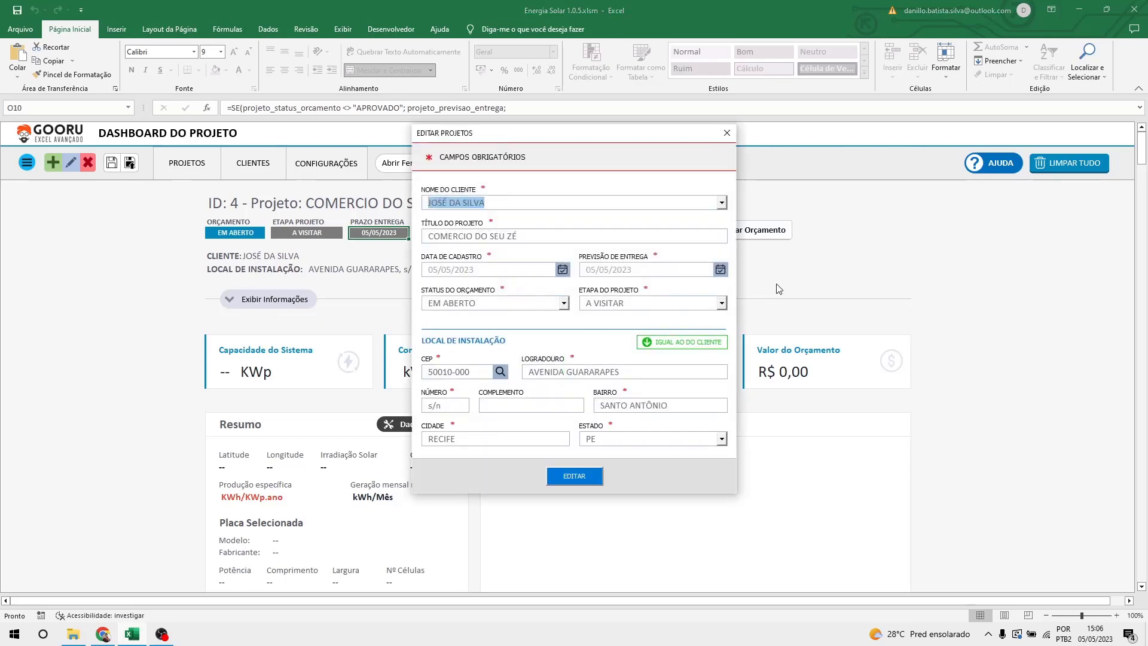
left_click(721, 269)
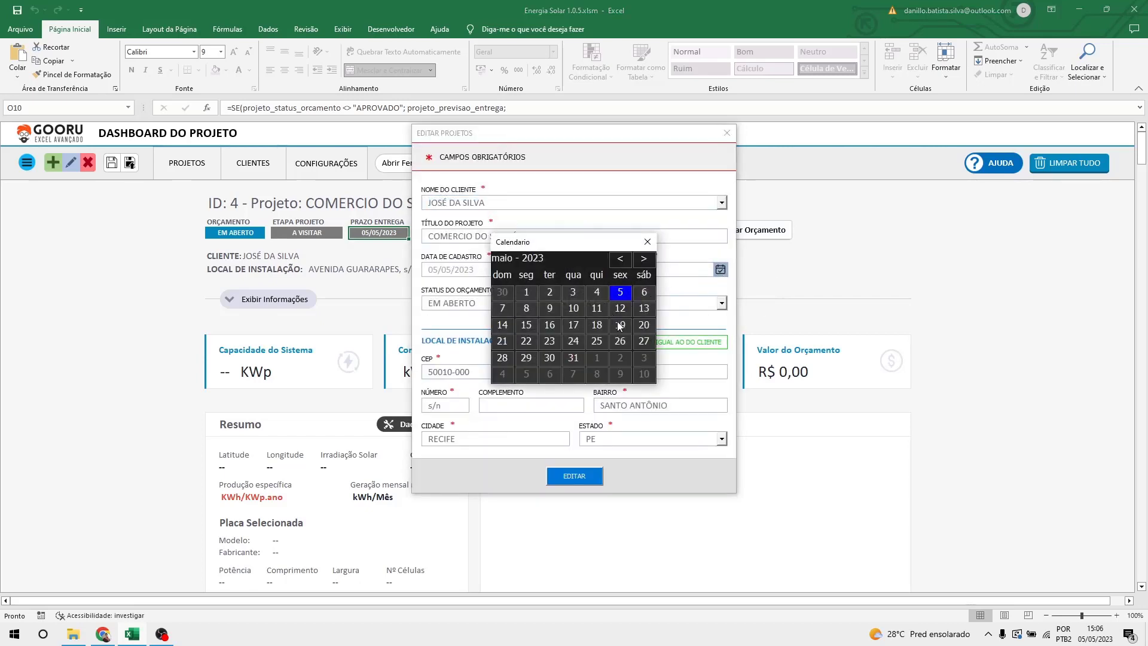
left_click(620, 325)
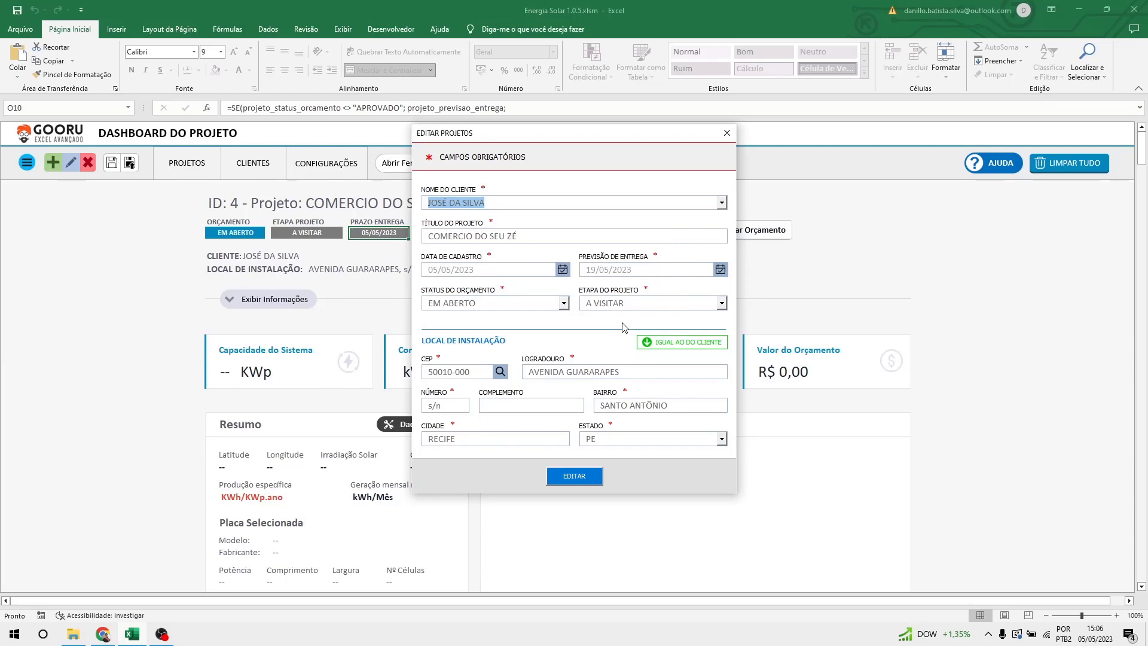
left_click(583, 480)
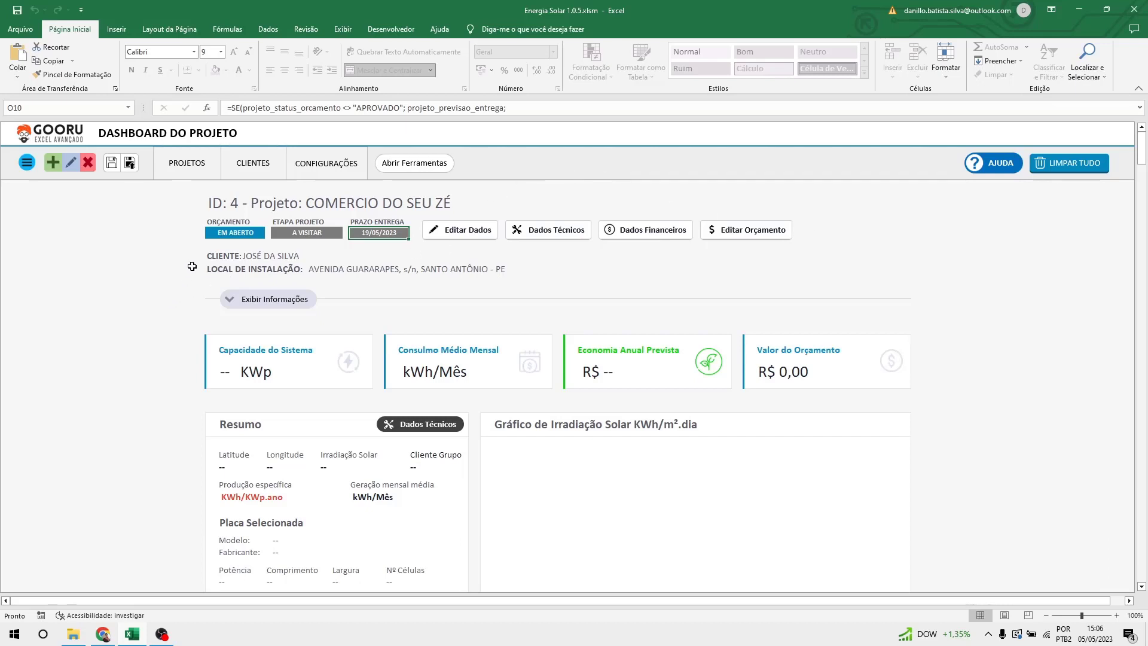
Inspect the dashboard's ID, project title, CLIENTE and LOCAL DE INSTALAÇÃO cells.
left_click(208, 203)
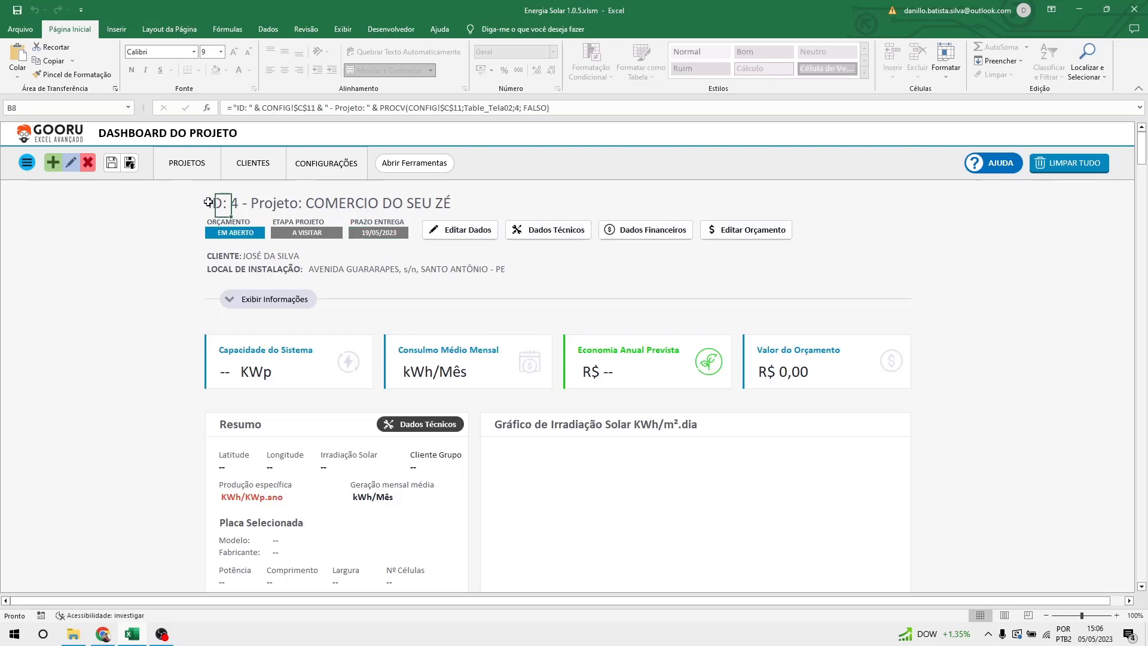
left_click(238, 203)
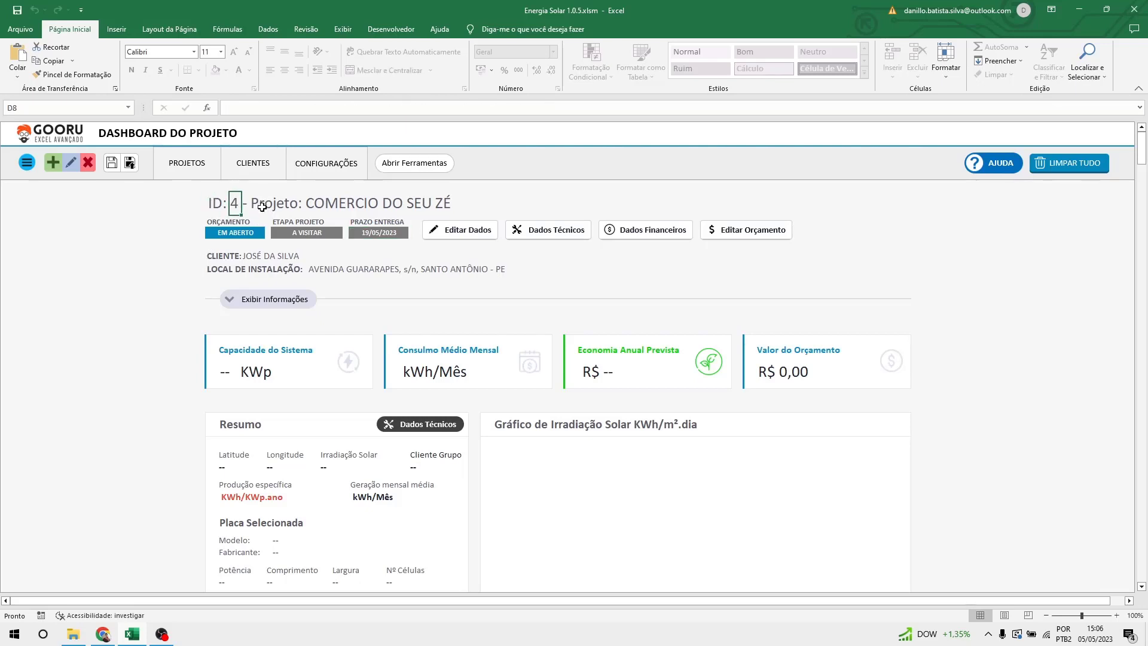
left_click_drag(310, 203, 464, 202)
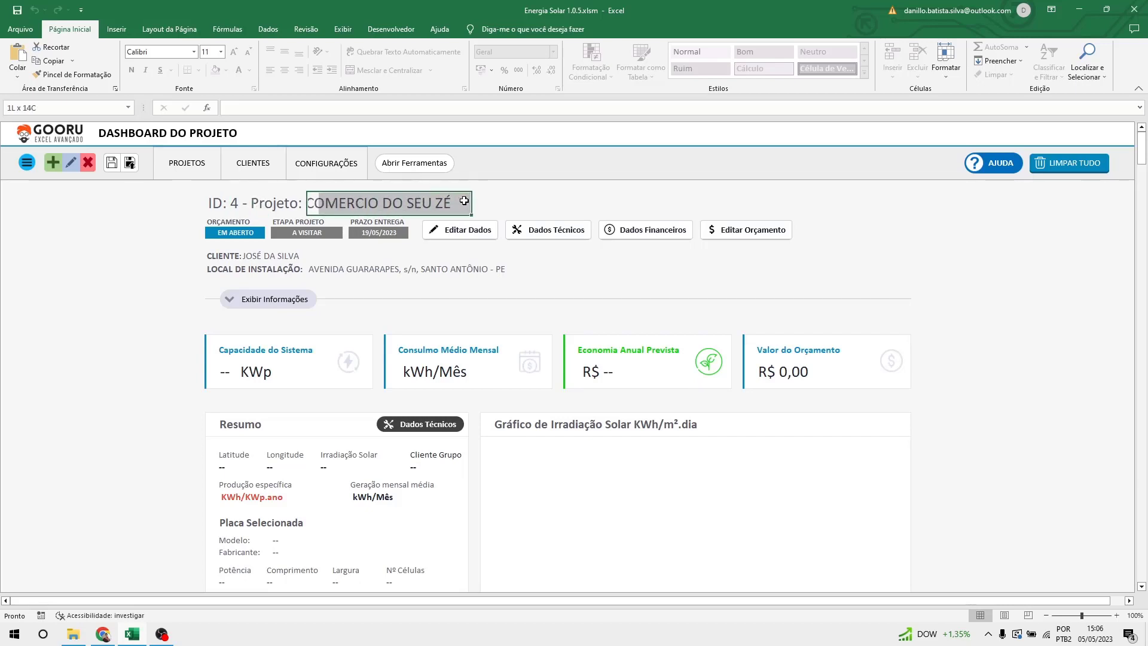
left_click(487, 203)
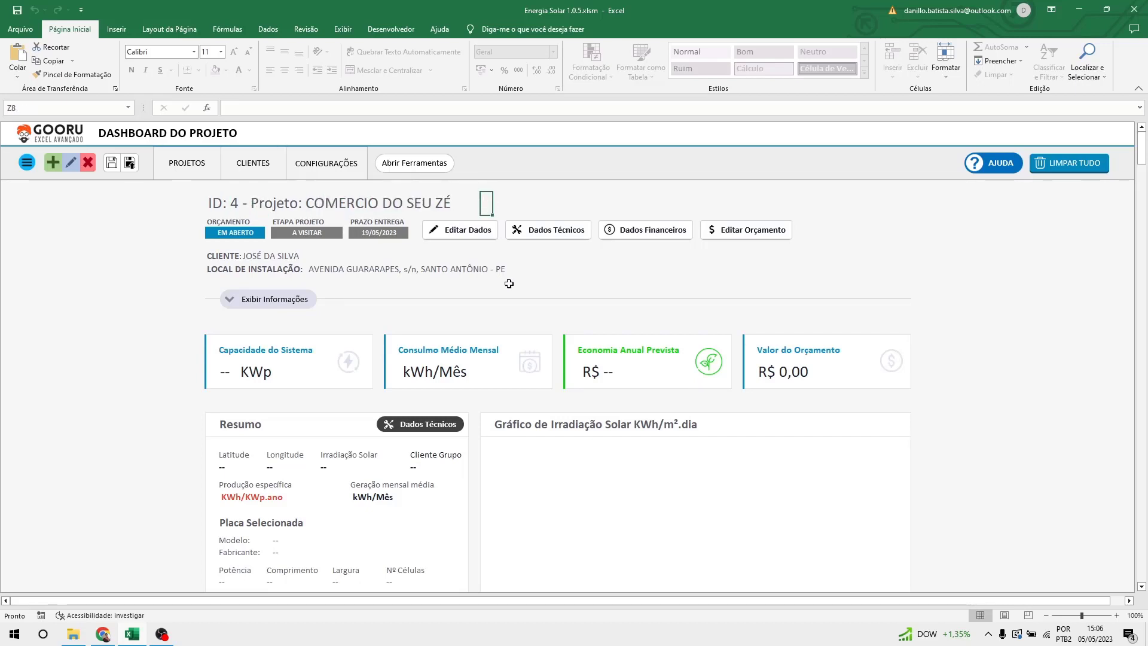
left_click(348, 209)
left_click(462, 293)
left_click(211, 258)
left_click(210, 270)
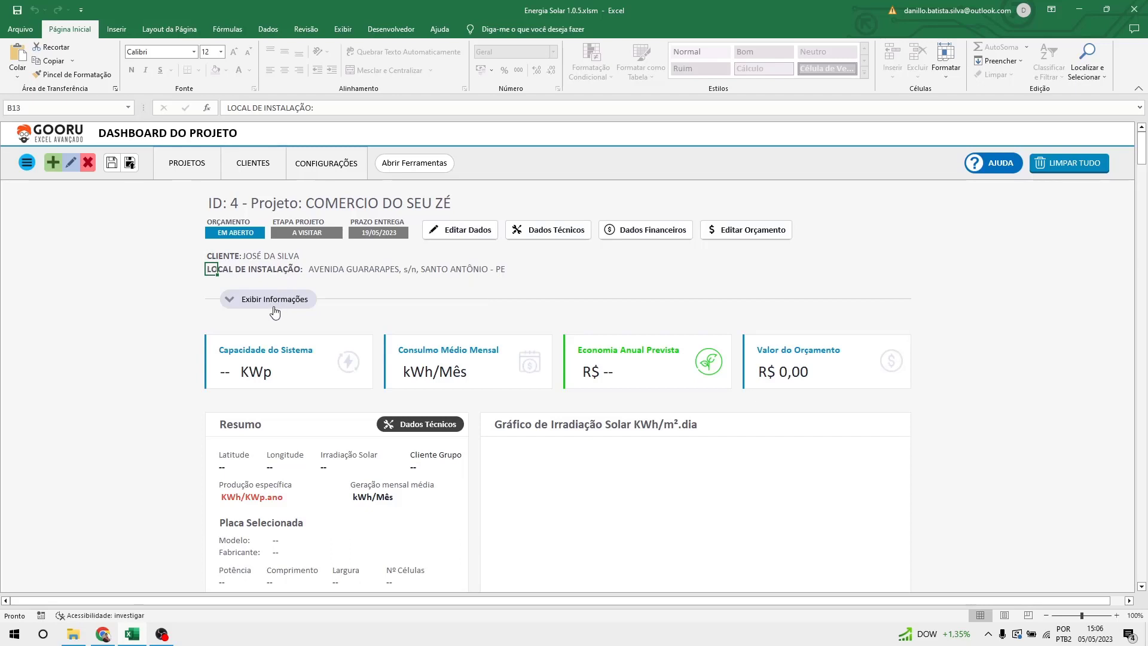
left_click(275, 300)
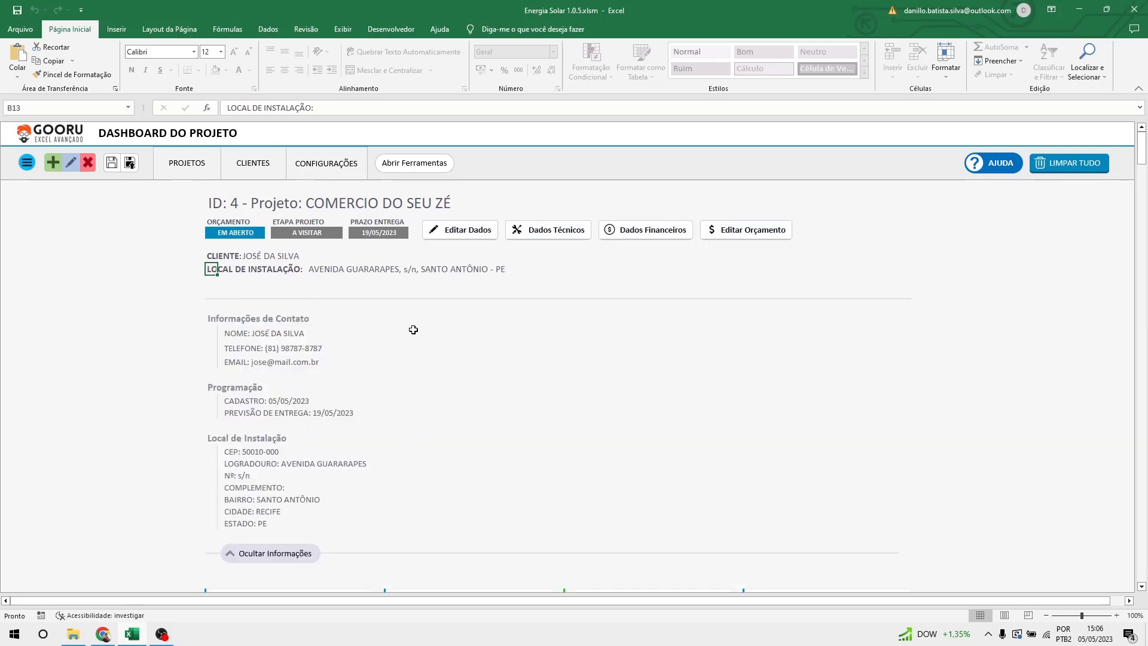
scroll(413, 329, "down", 1)
scroll(414, 330, "down", 1)
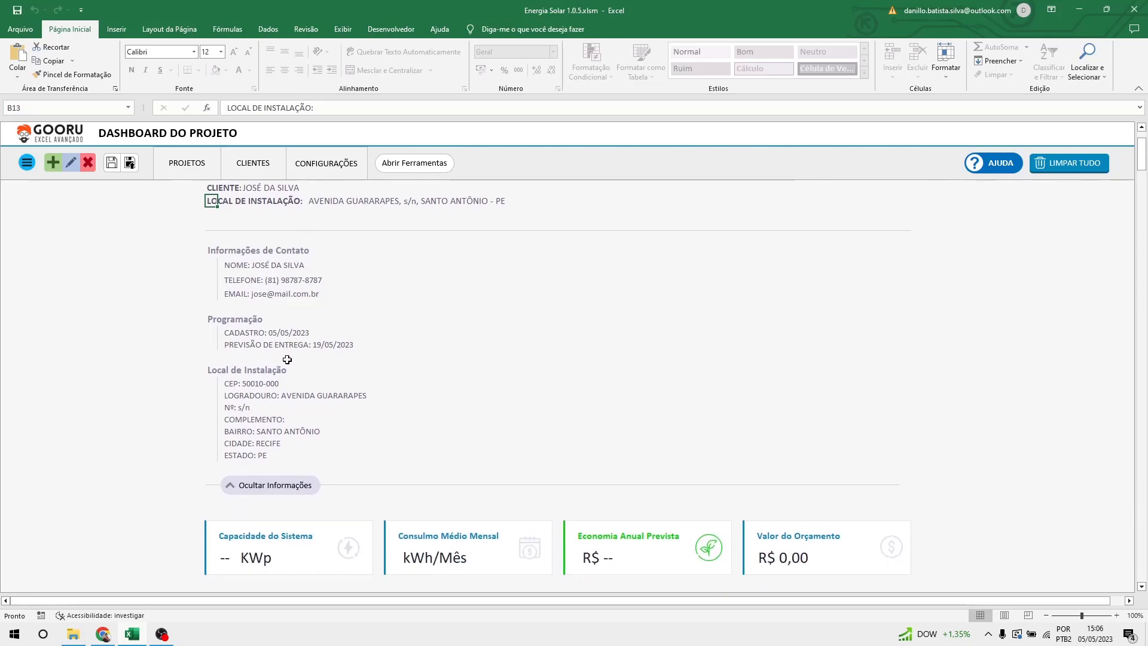
left_click(236, 345)
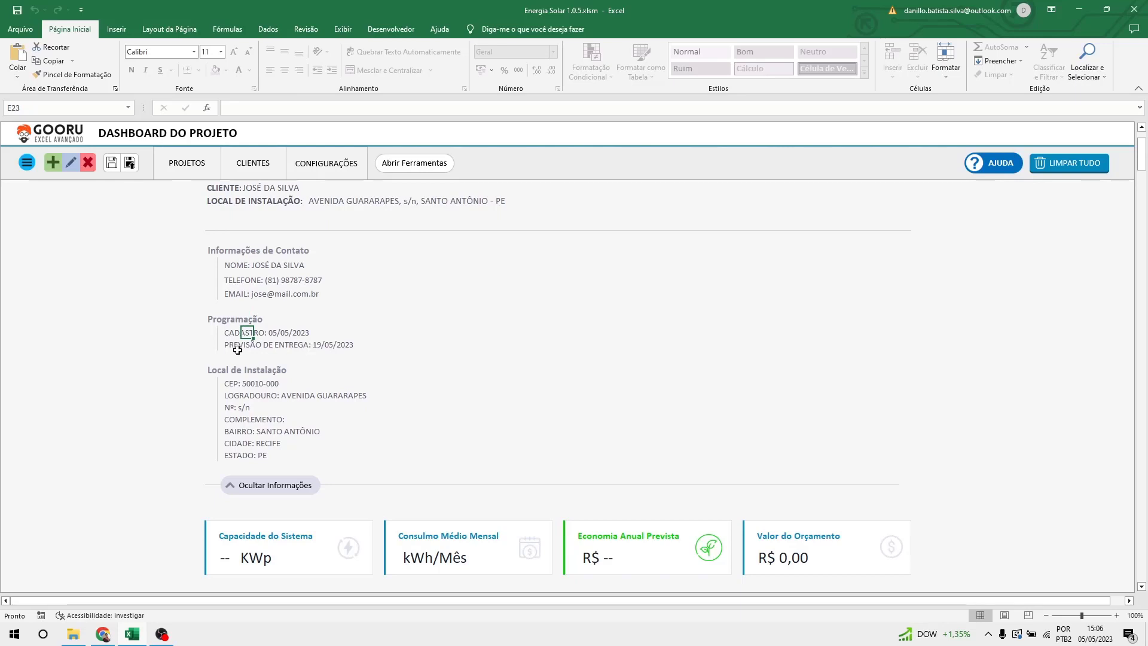
scroll(359, 349, "down", 3)
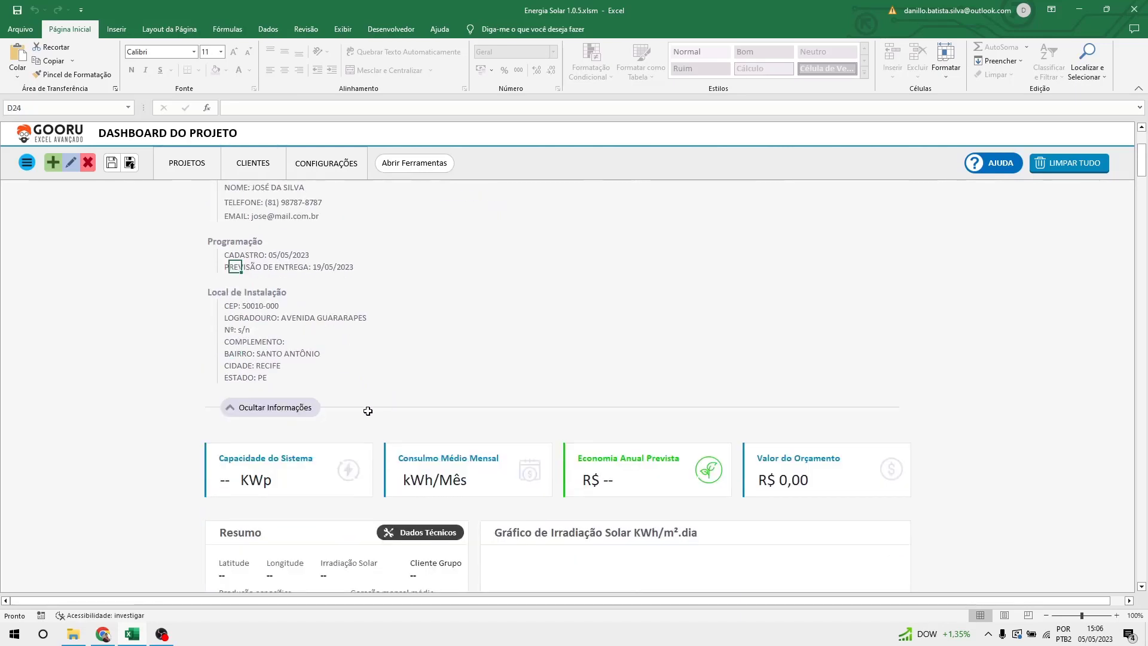
scroll(367, 409, "up", 3)
left_click(123, 479)
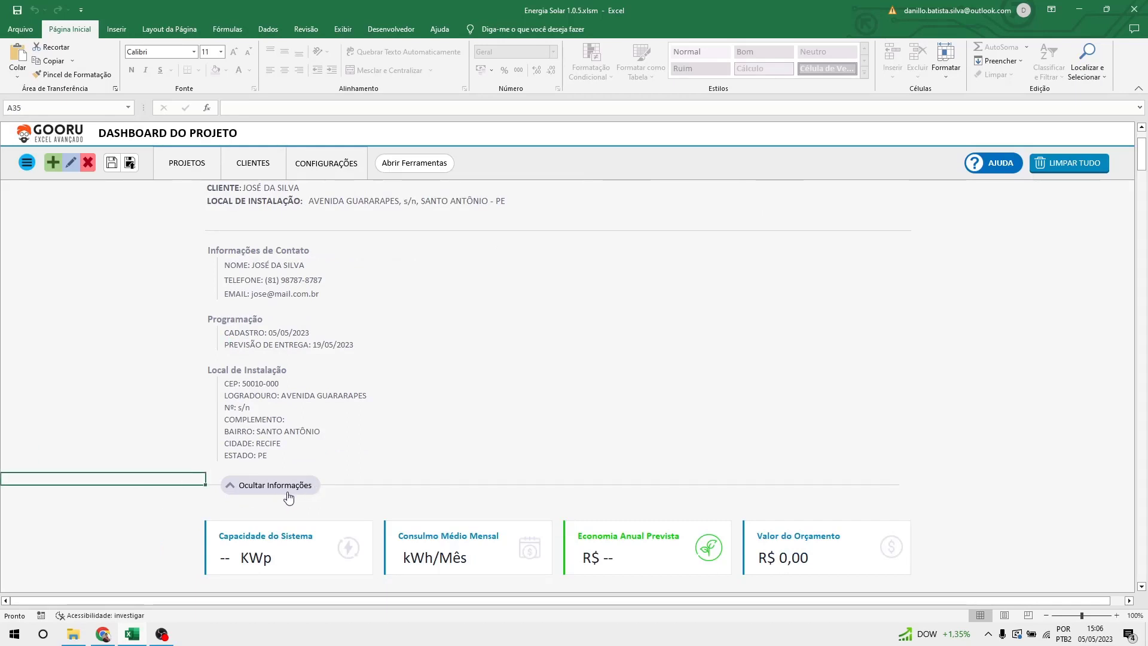
left_click(288, 495)
scroll(323, 324, "up", 1)
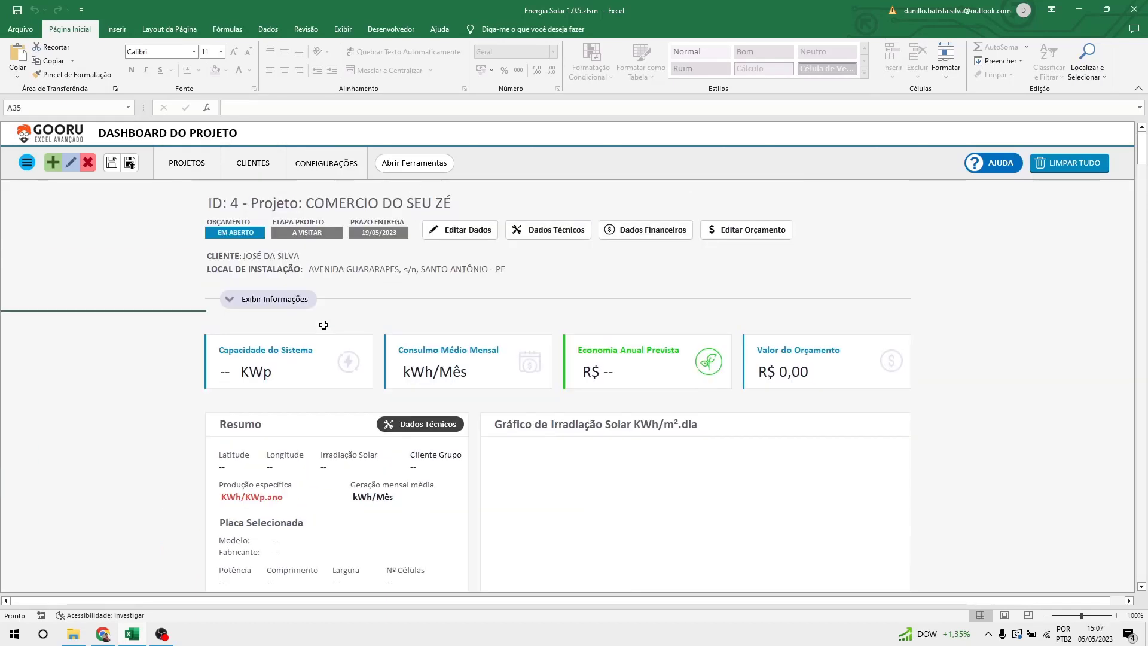
left_click(970, 327)
scroll(970, 326, "down", 6)
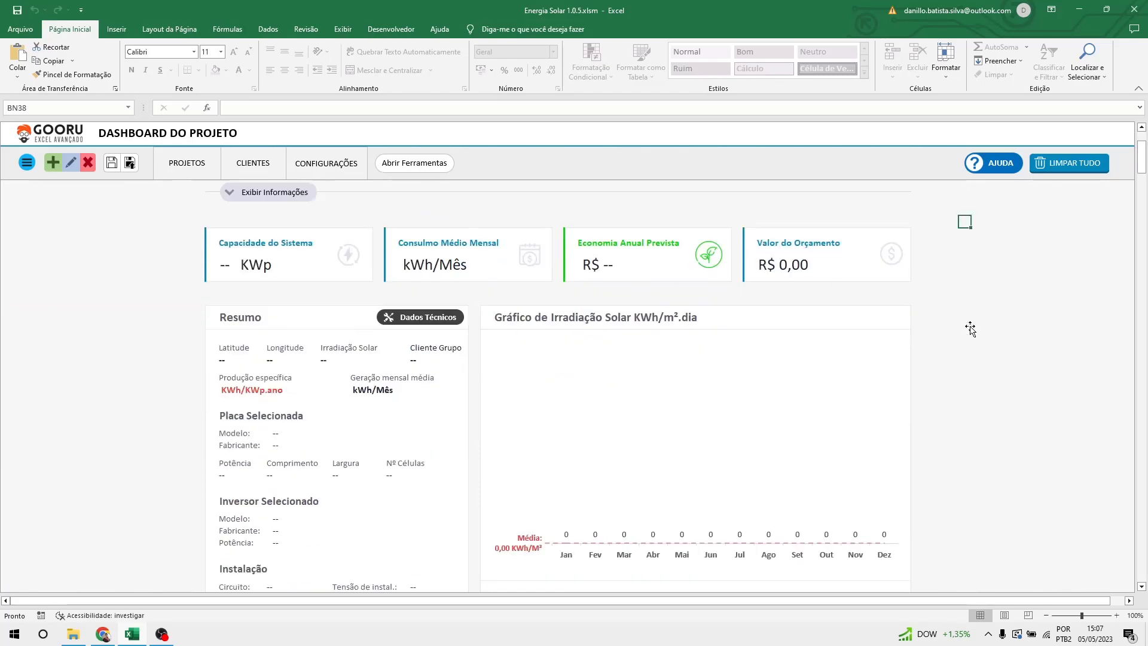
scroll(970, 329, "down", 20)
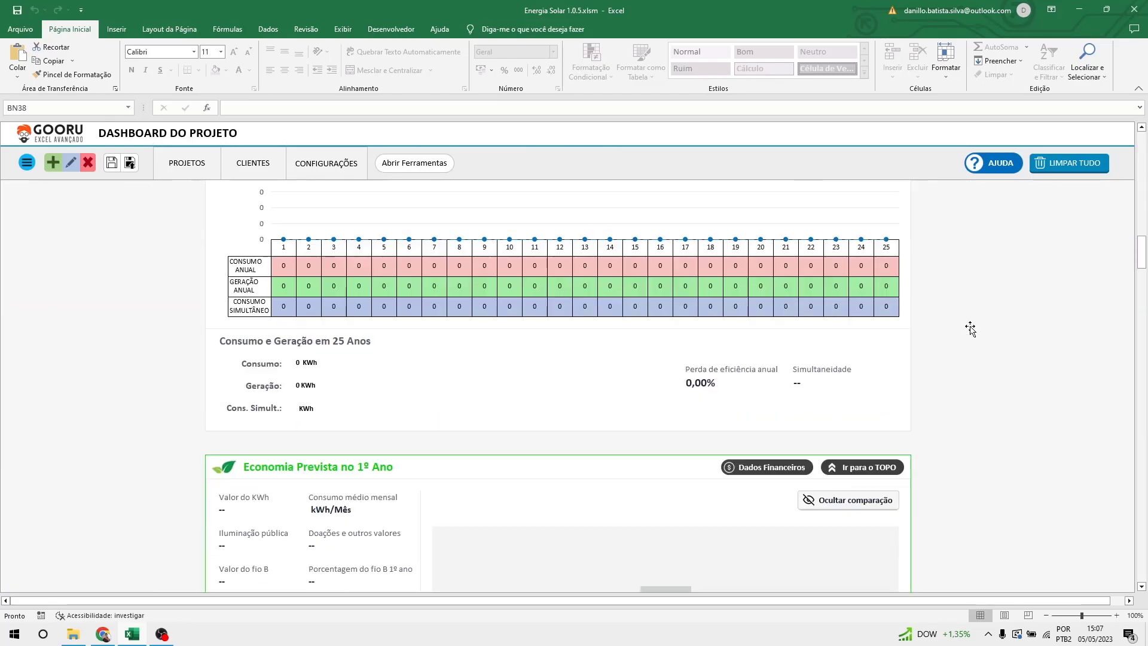
scroll(970, 329, "down", 15)
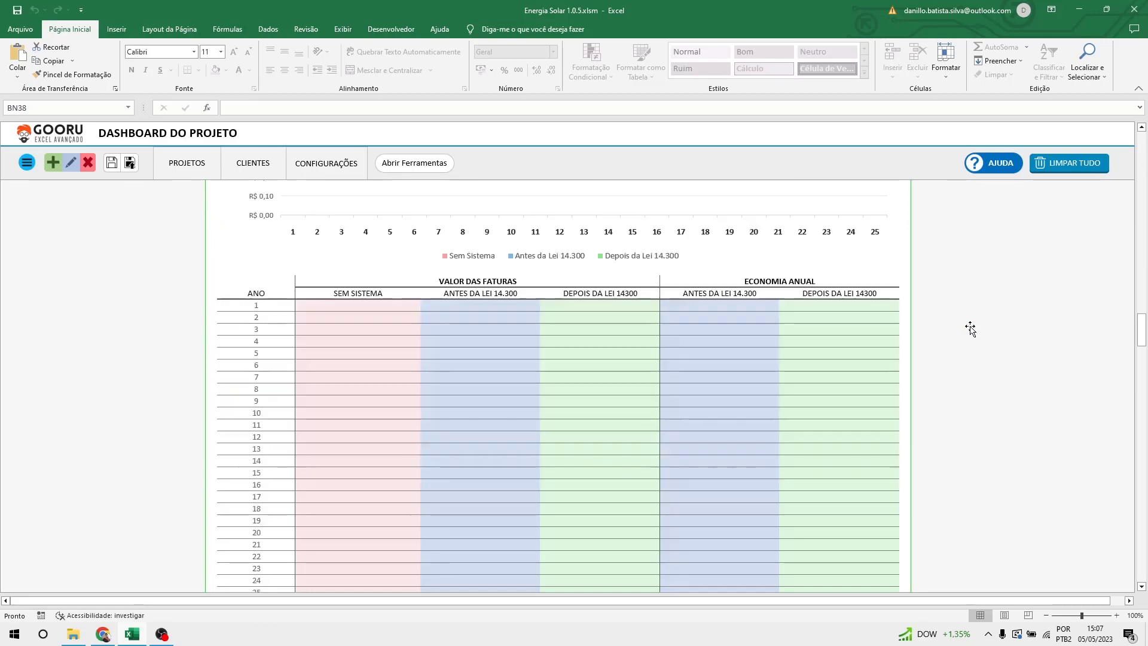
scroll(970, 329, "down", 12)
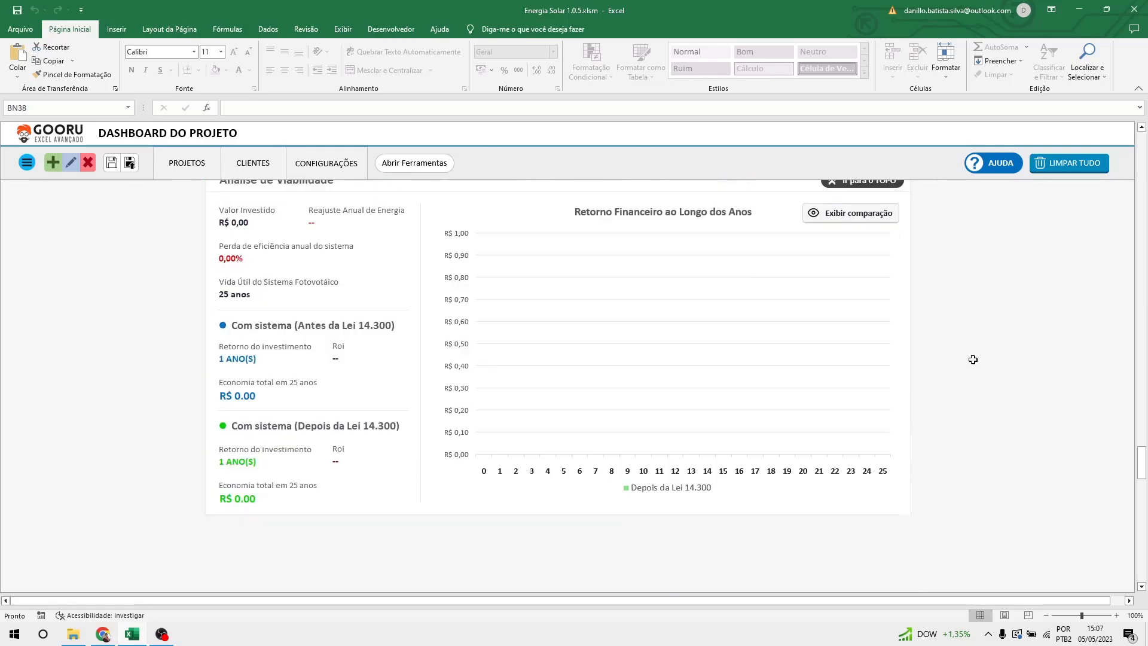
scroll(973, 359, "up", 2)
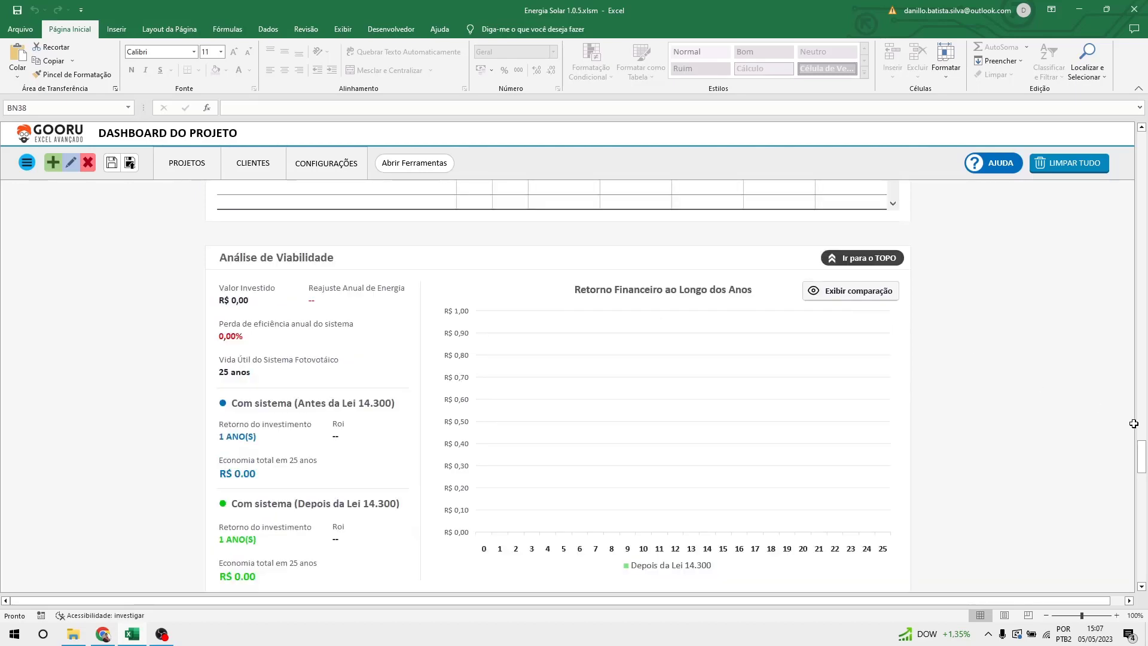
left_click_drag(1140, 449, 1144, 143)
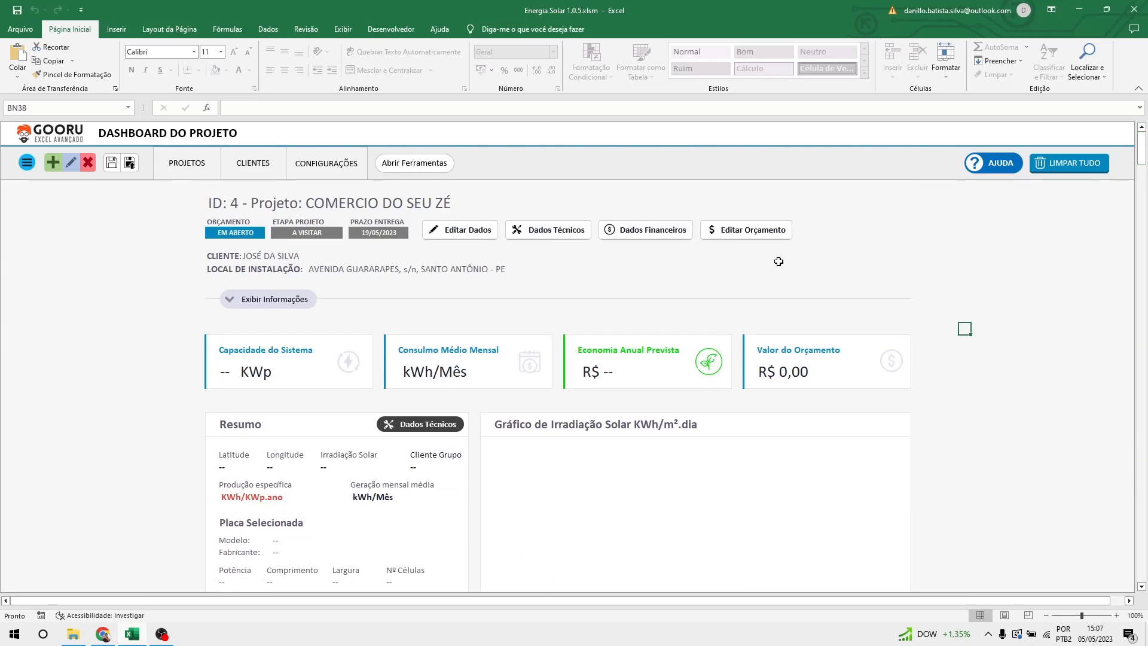
Open the Dados Técnicos form and fetch Recife's coordinates, -8.04666 and -34.8771.
left_click(558, 243)
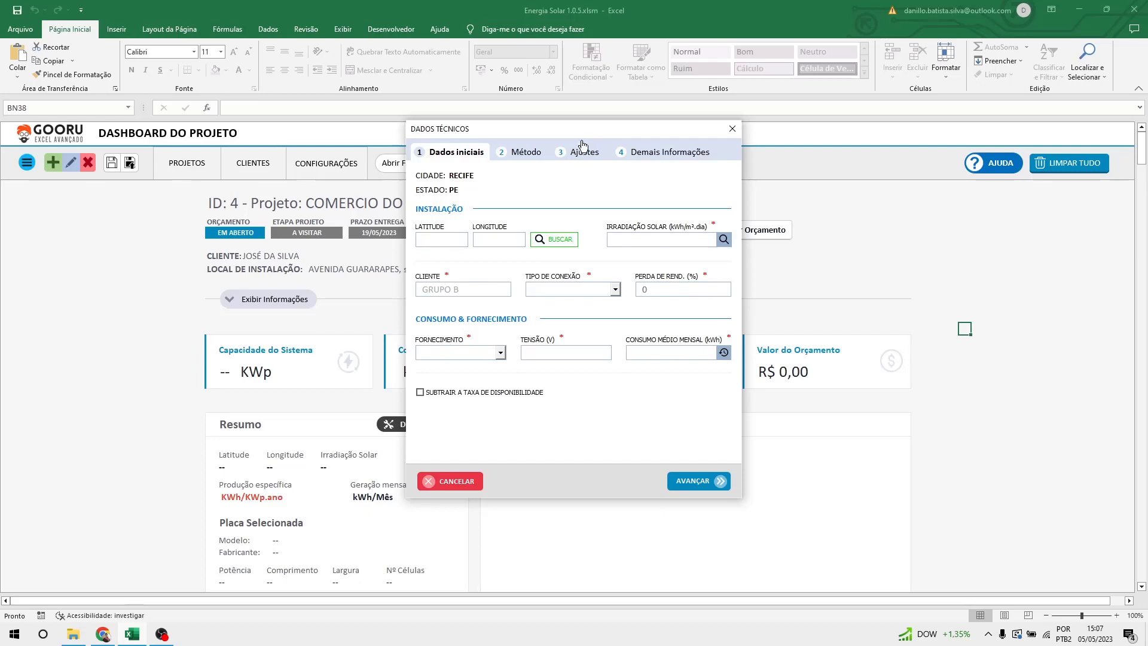
left_click_drag(580, 132, 539, 120)
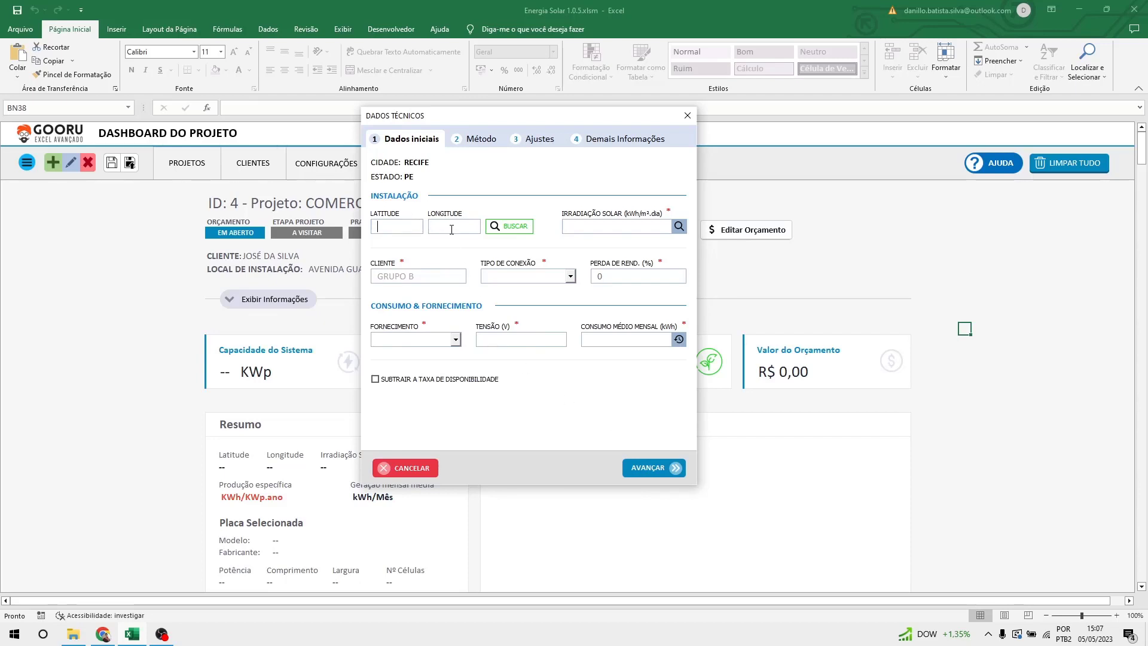
left_click(523, 233)
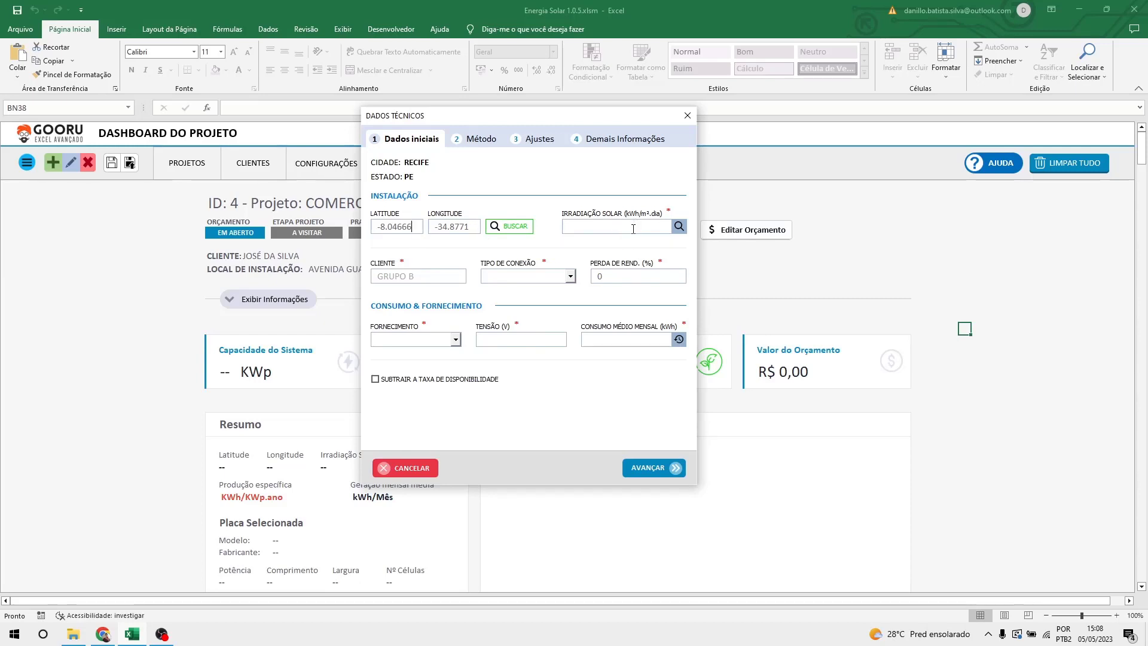
Fetch solar irradiation 5.46, set connection type TELHADO and performance loss 20%.
left_click(680, 229)
left_click(421, 226)
left_click(538, 274)
left_click(541, 301)
left_click(629, 277)
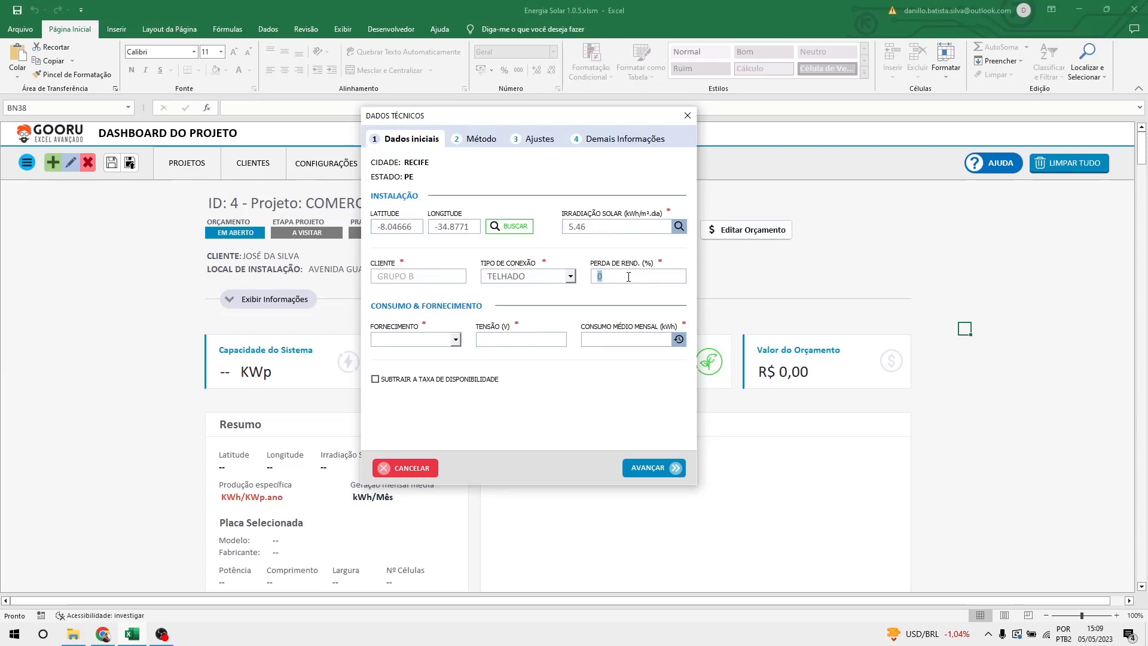
type("20")
Set the supply to MONOFÁSICO at 220 V and open the consumption history entry.
left_click(401, 341)
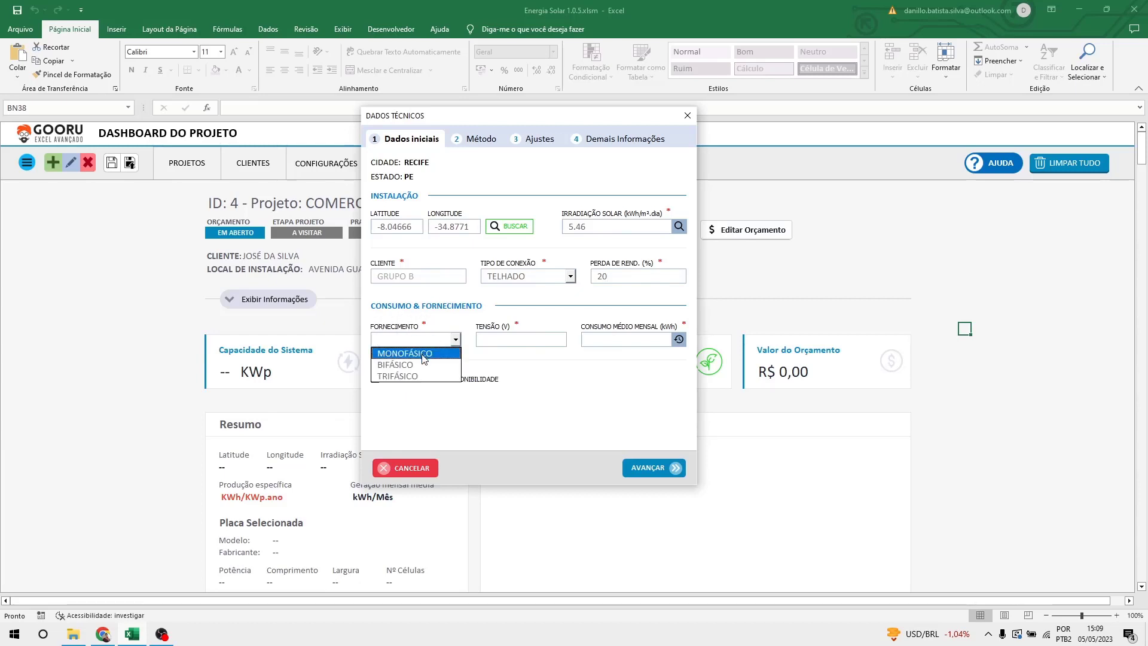
left_click(423, 354)
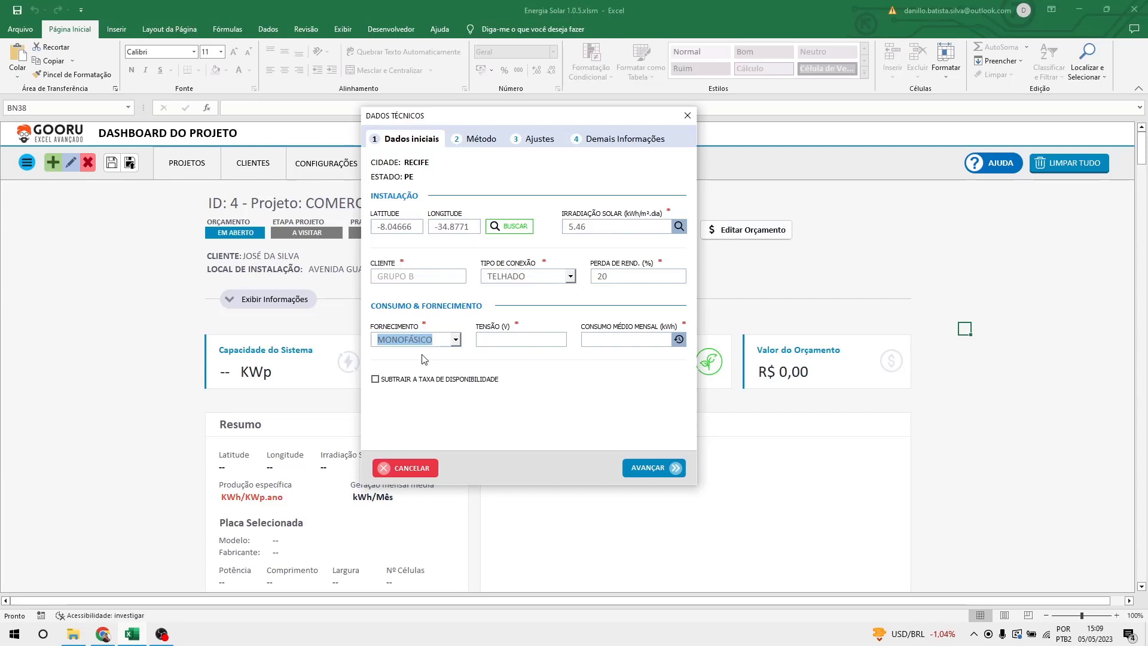
left_click(517, 341)
type("220")
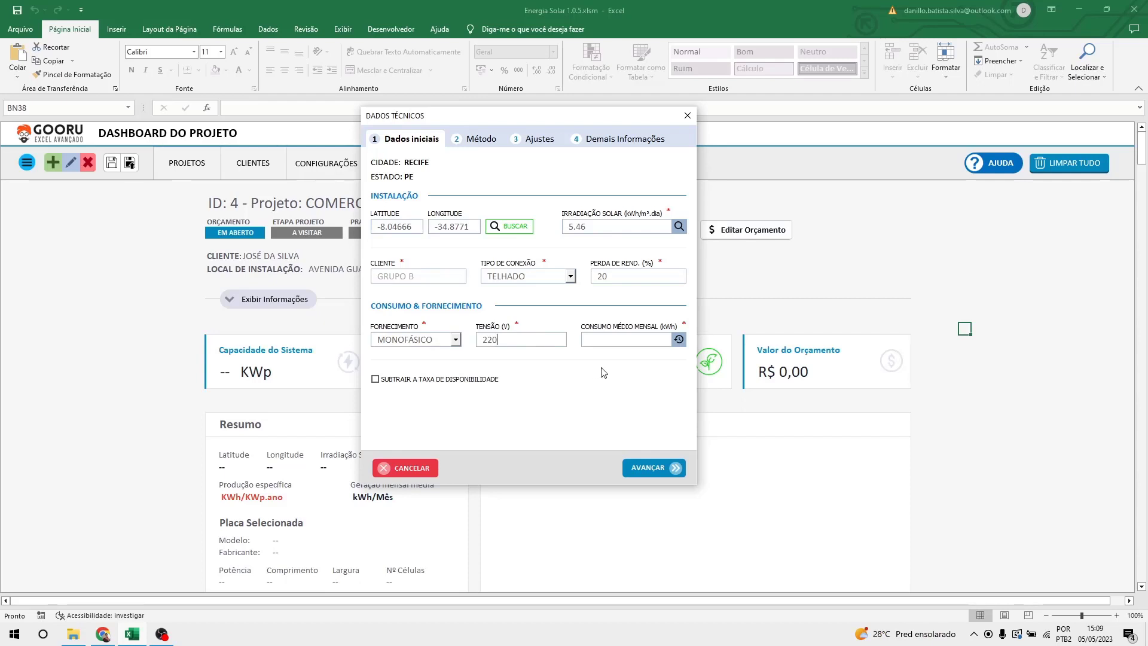
left_click(664, 343)
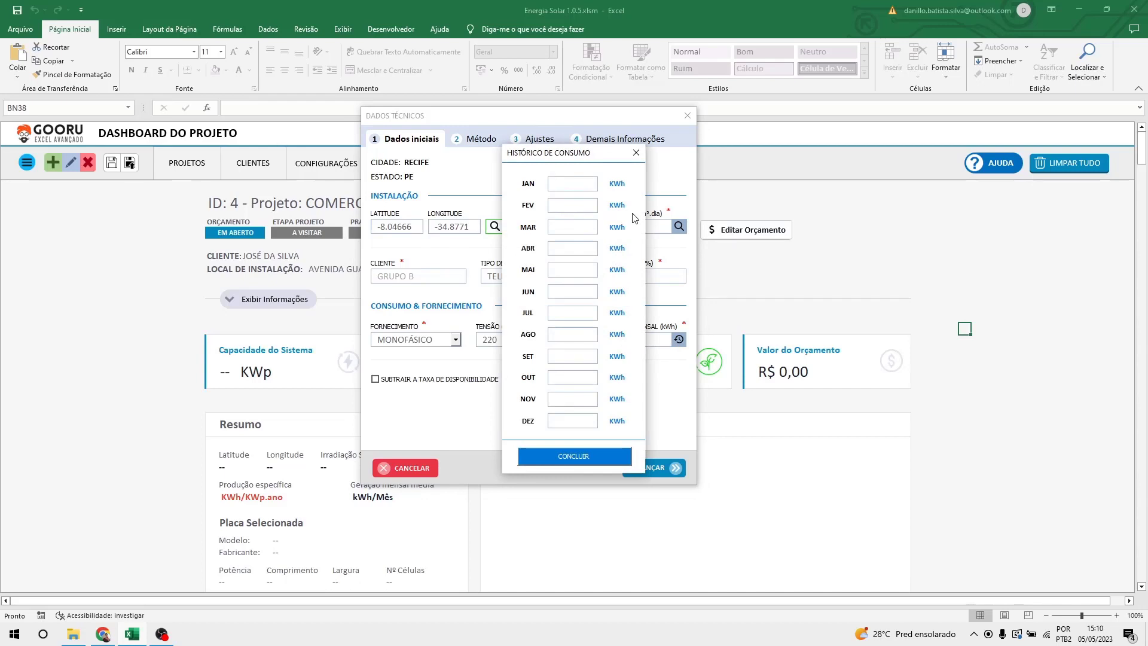
Enter January–August consumption: 852, 901, 897, 799, 831, 945, 873 and 964 kWh.
left_click(578, 185)
type("852")
key("Tab")
type("901")
key("Tab")
type("897")
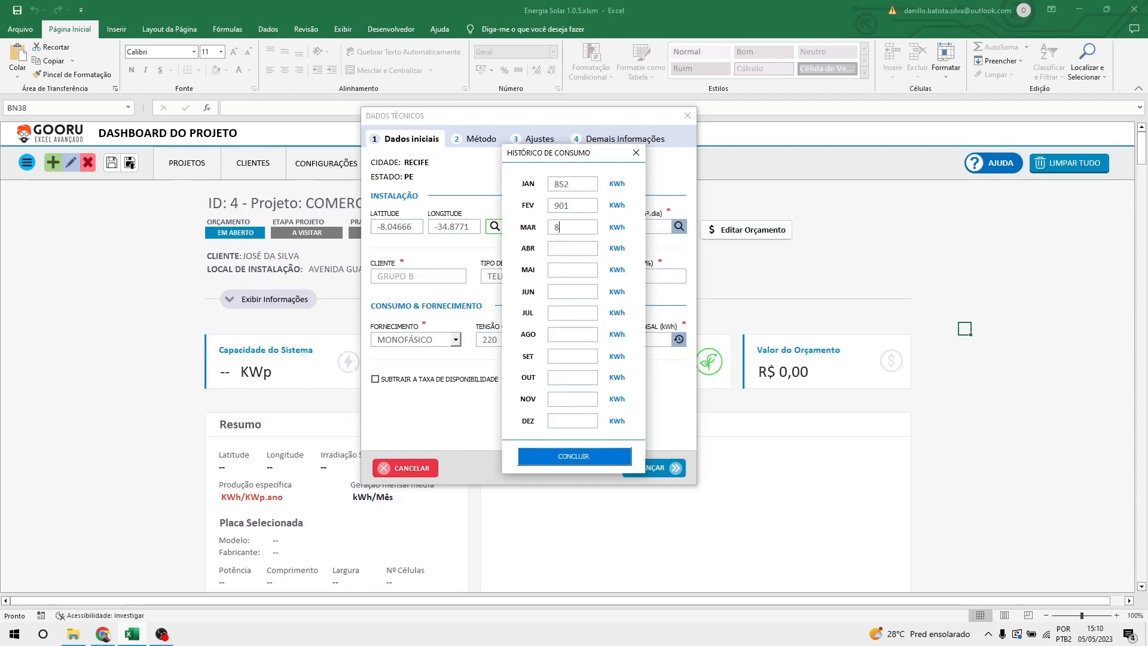
key("Tab")
type("799")
key("Tab")
type("831")
key("Tab")
type("945")
key("Tab")
type("873")
key("Tab")
type("964")
Enter September–December consumption, ending with 850 kWh, and confirm for an 872 kWh average.
key("Tab")
type("146")
key("Tab")
left_click_drag(560, 355, 548, 359)
type("8")
key("Tab")
type("901799")
key("Tab")
type("850")
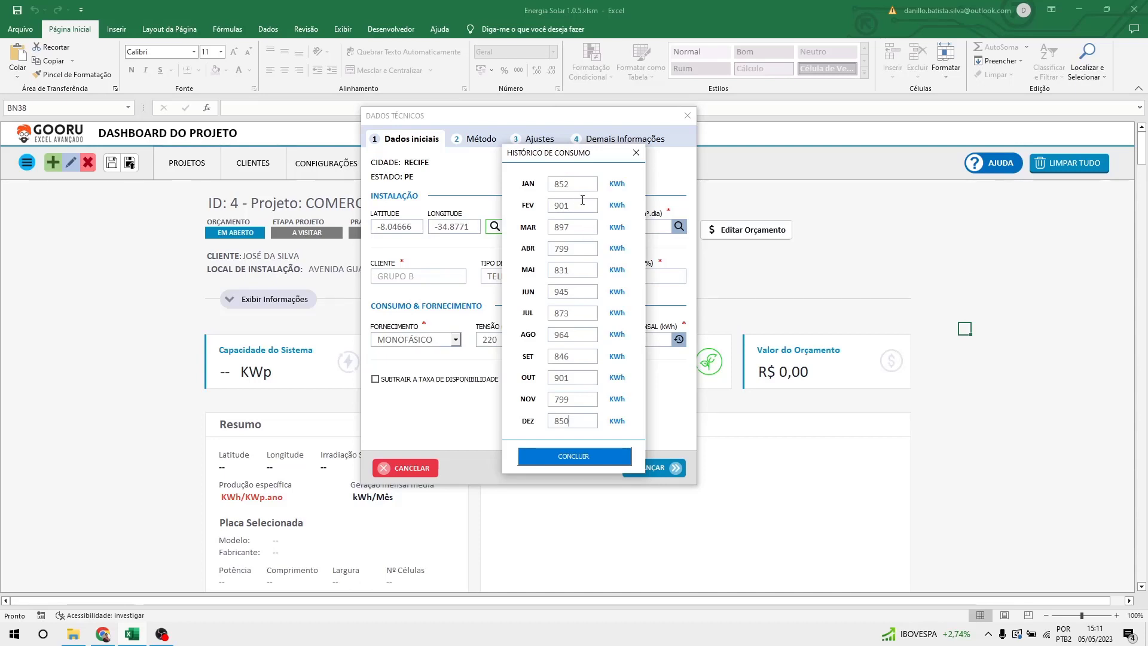
double_click(563, 184)
left_click_drag(562, 159, 440, 136)
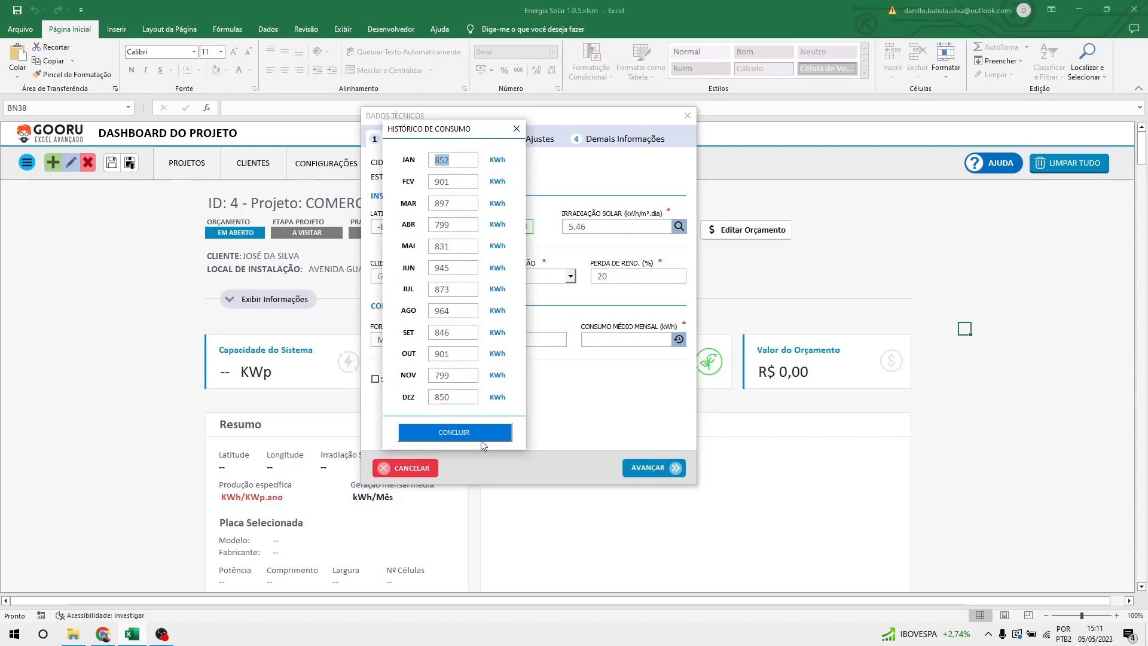
left_click(451, 436)
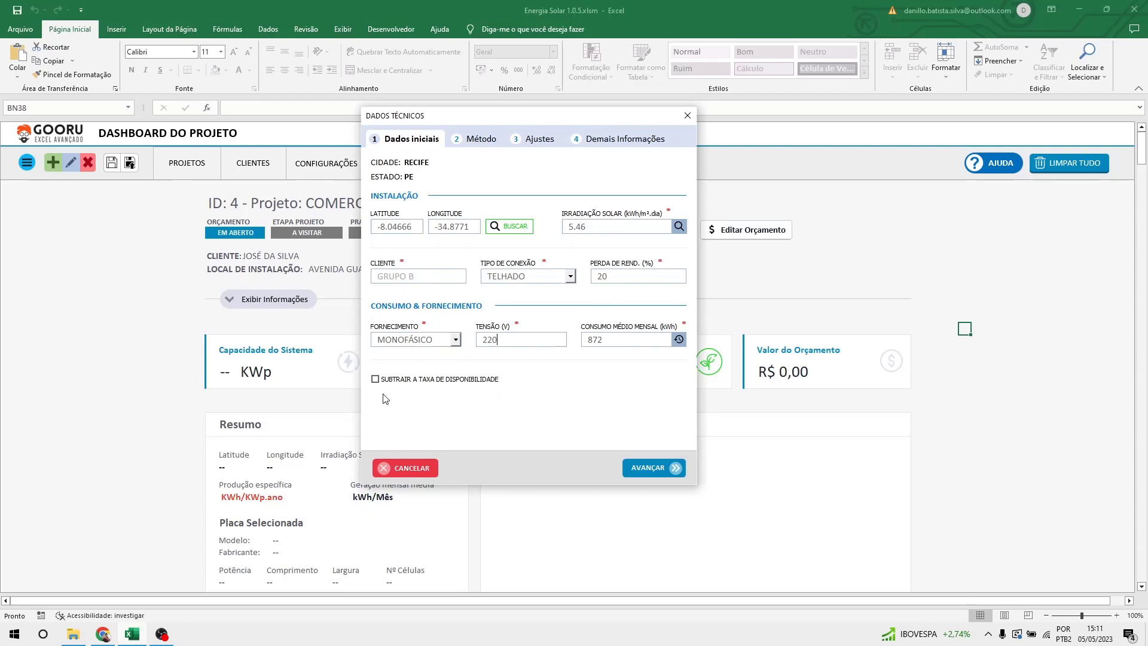
Leave SUBTRAIR A TAXA DE DISPONIBILIDADE unchecked and advance to the Método step.
left_click(402, 383)
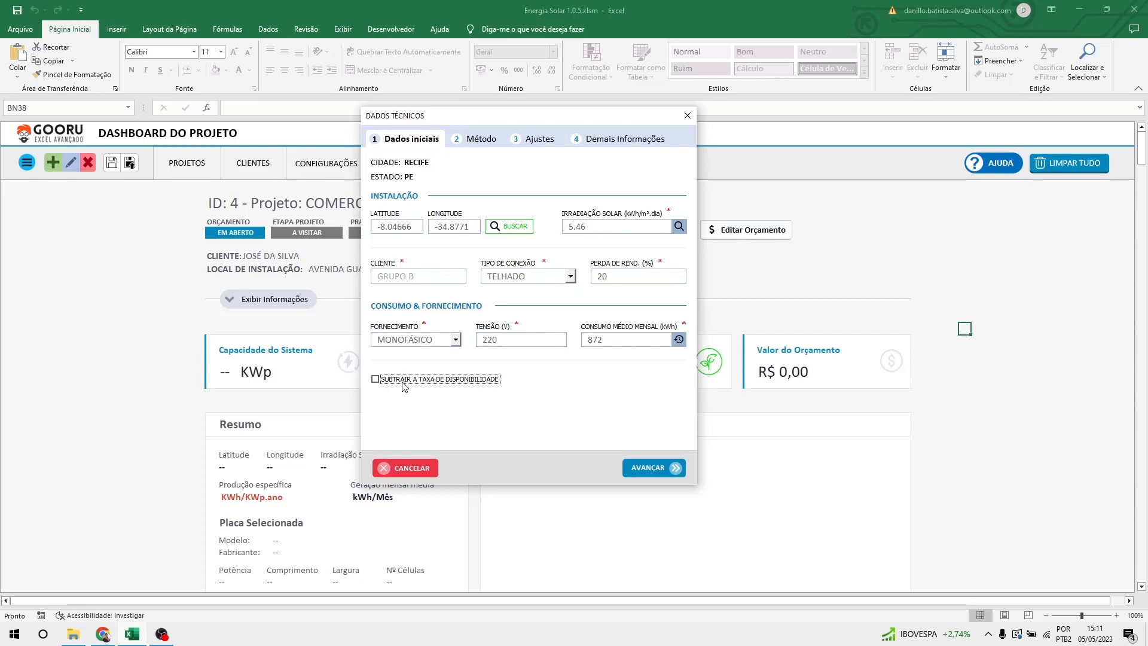
left_click(403, 383)
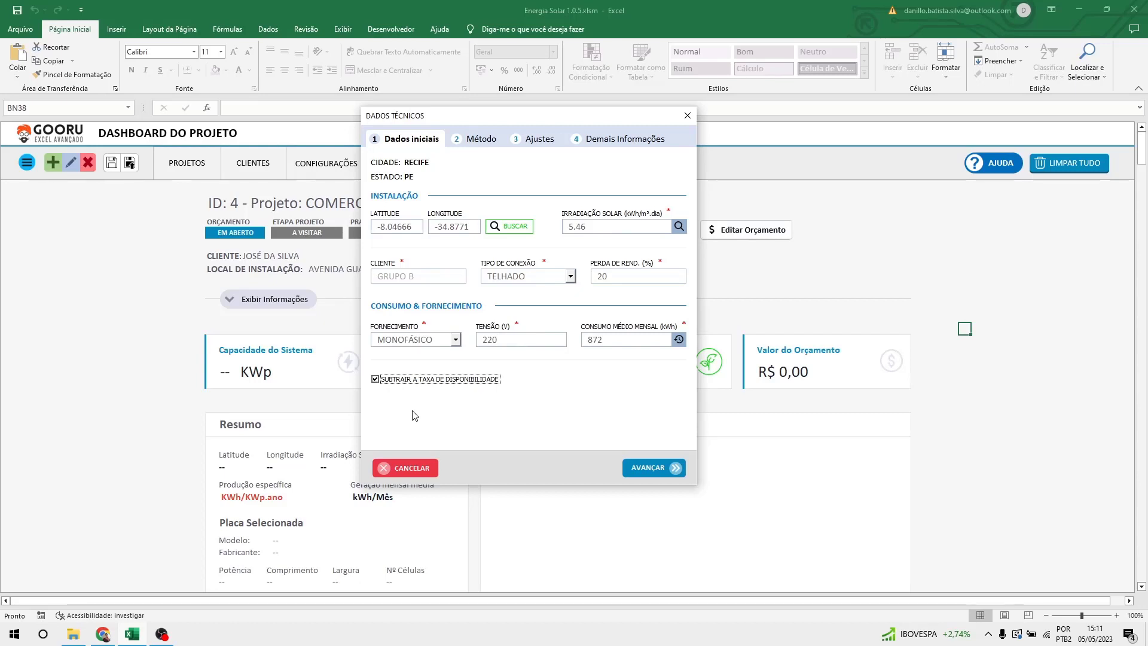
left_click(448, 386)
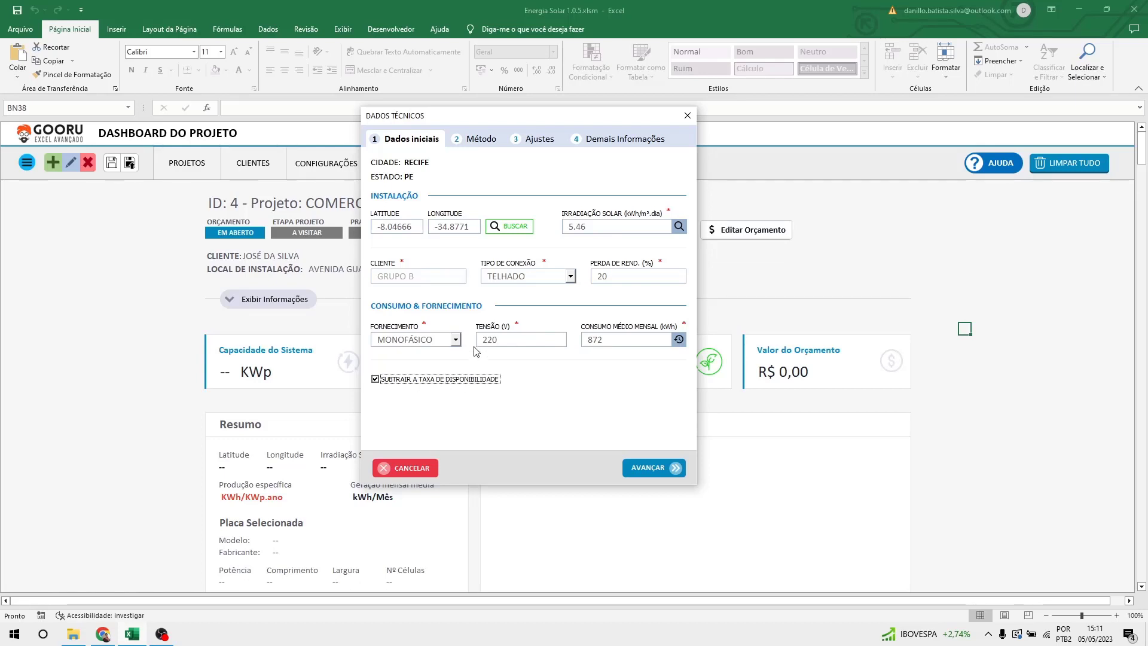
left_click(451, 382)
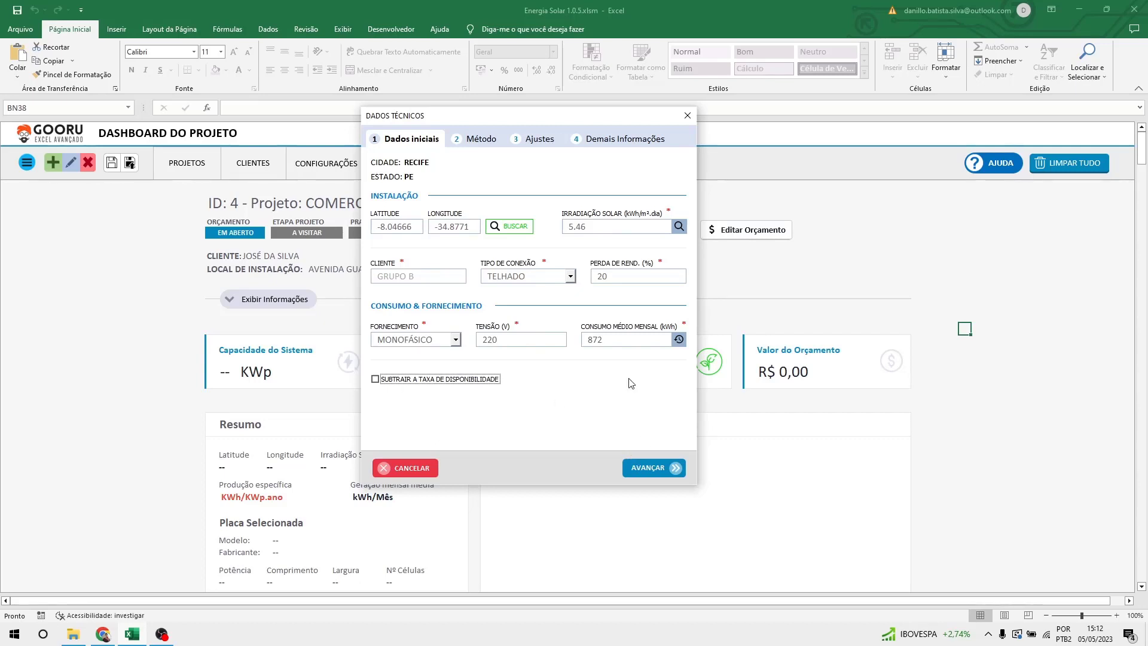
left_click(655, 471)
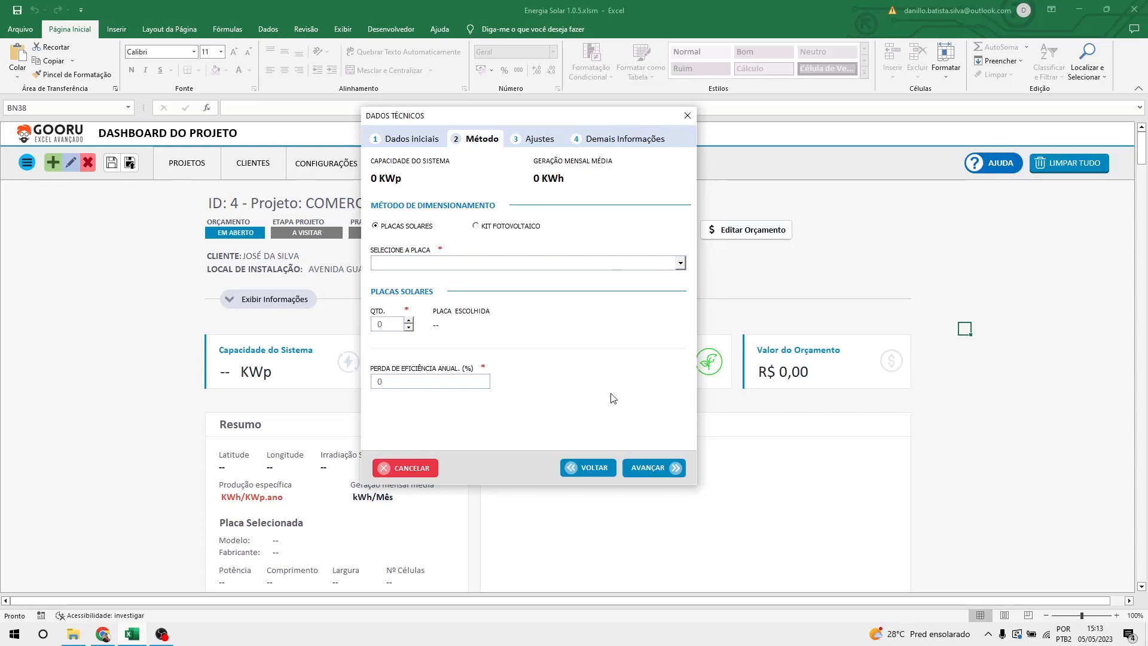
left_click(580, 473)
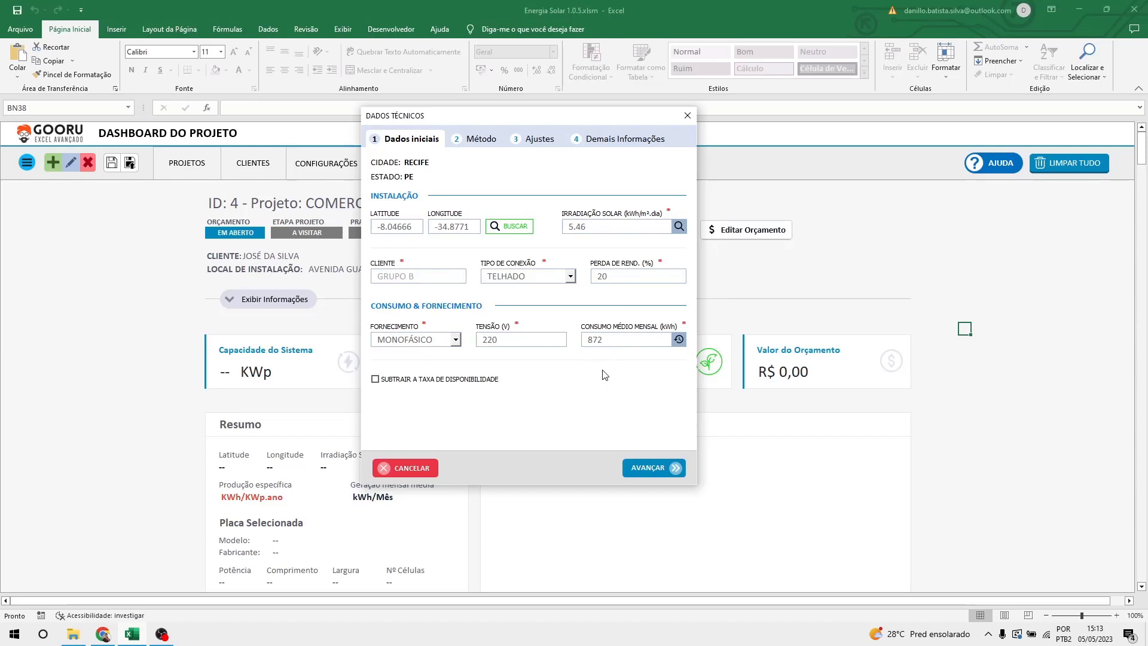
left_click(646, 470)
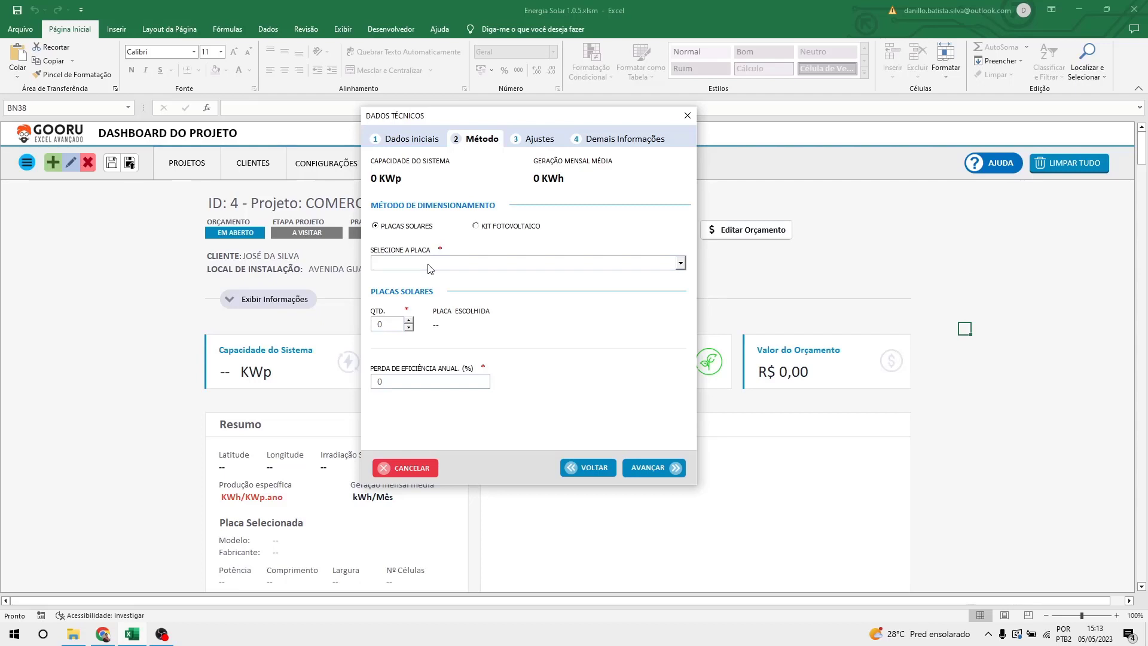
Keep PLACAS SOLARES as the sizing method and pick the OSDA ODA575-36V-MH panel.
left_click(490, 229)
left_click(406, 234)
left_click(491, 232)
left_click(417, 228)
left_click(451, 263)
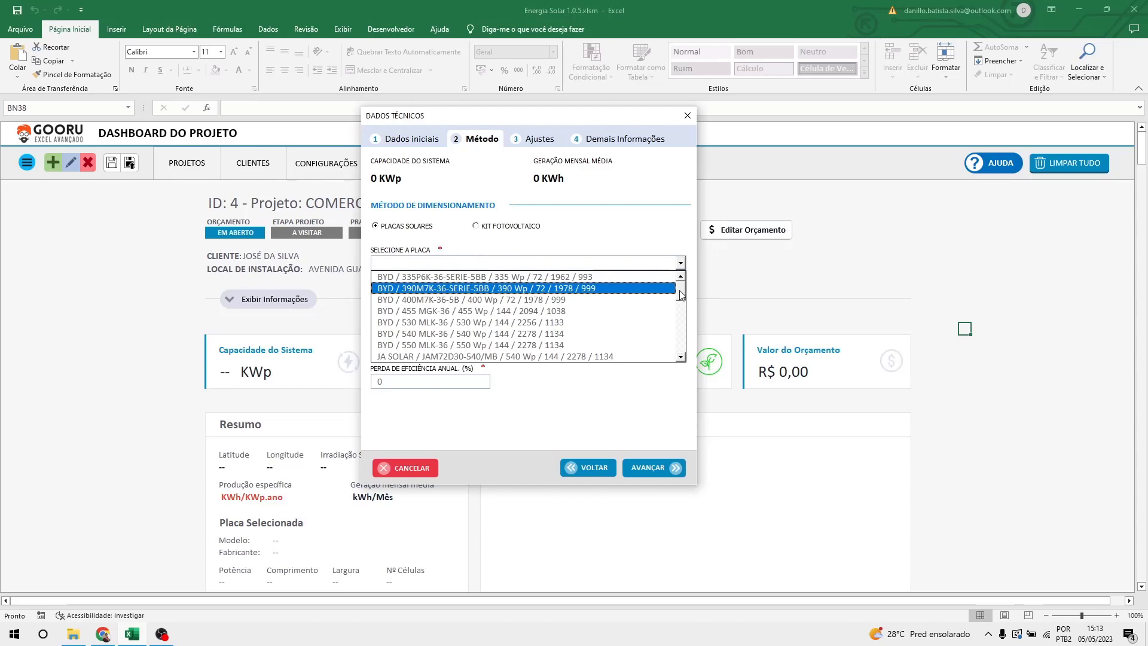
mouse_move(679, 290)
left_mouse_down()
mouse_move(684, 350)
mouse_move(683, 288)
left_mouse_up()
mouse_move(682, 293)
left_mouse_down()
mouse_move(683, 304)
mouse_move(687, 283)
left_mouse_up()
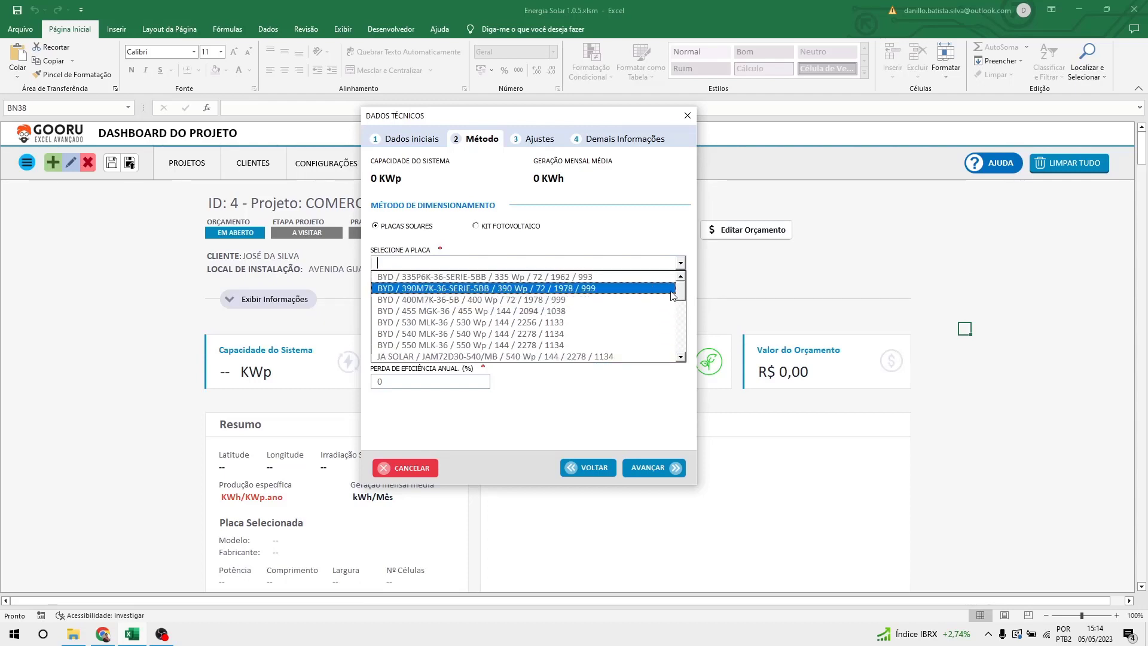
left_click_drag(680, 292, 683, 350)
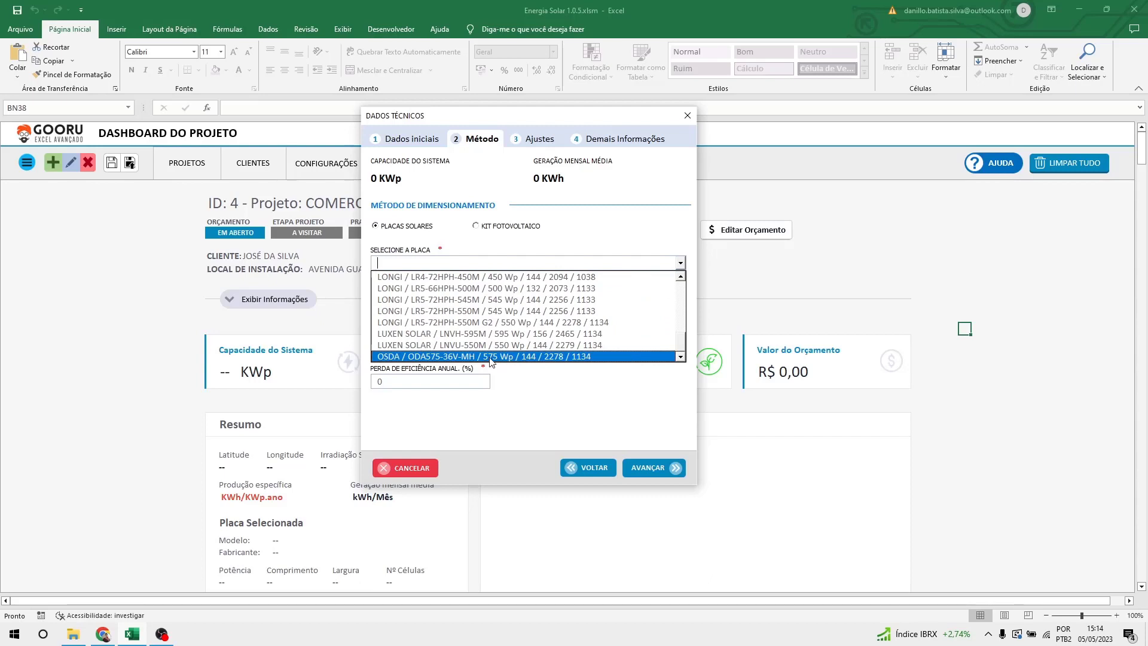
left_click(447, 358)
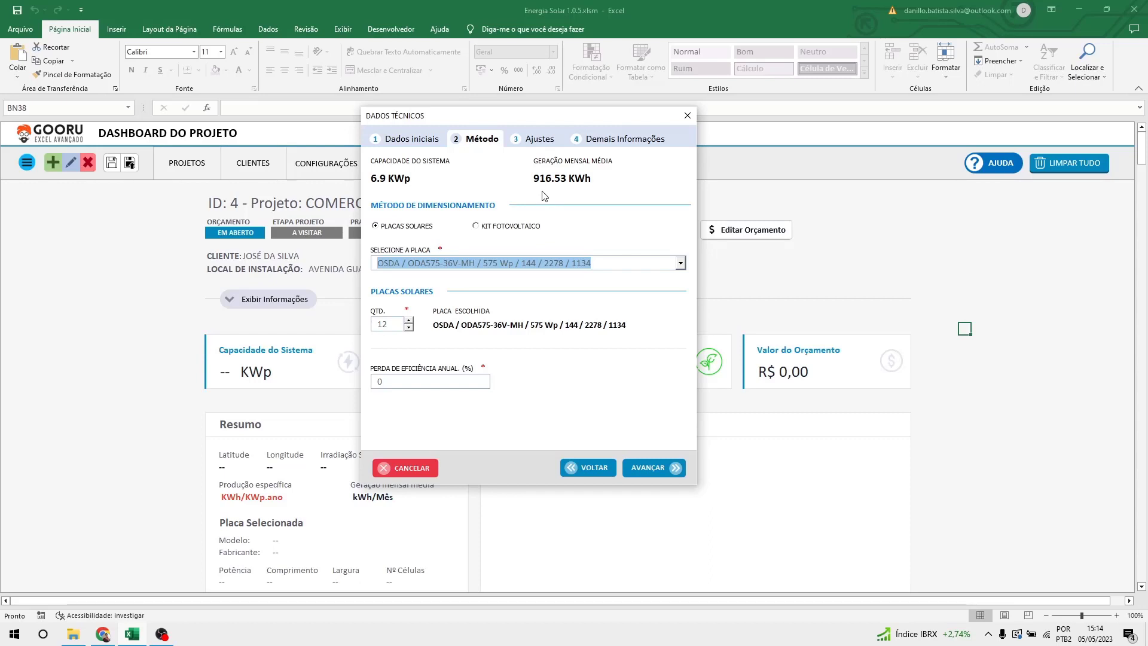
Switch to the LUXEN SOLAR LNVU-550M panel (12 panels, 6.6 KWp) and return to Dados iniciais.
left_click(577, 467)
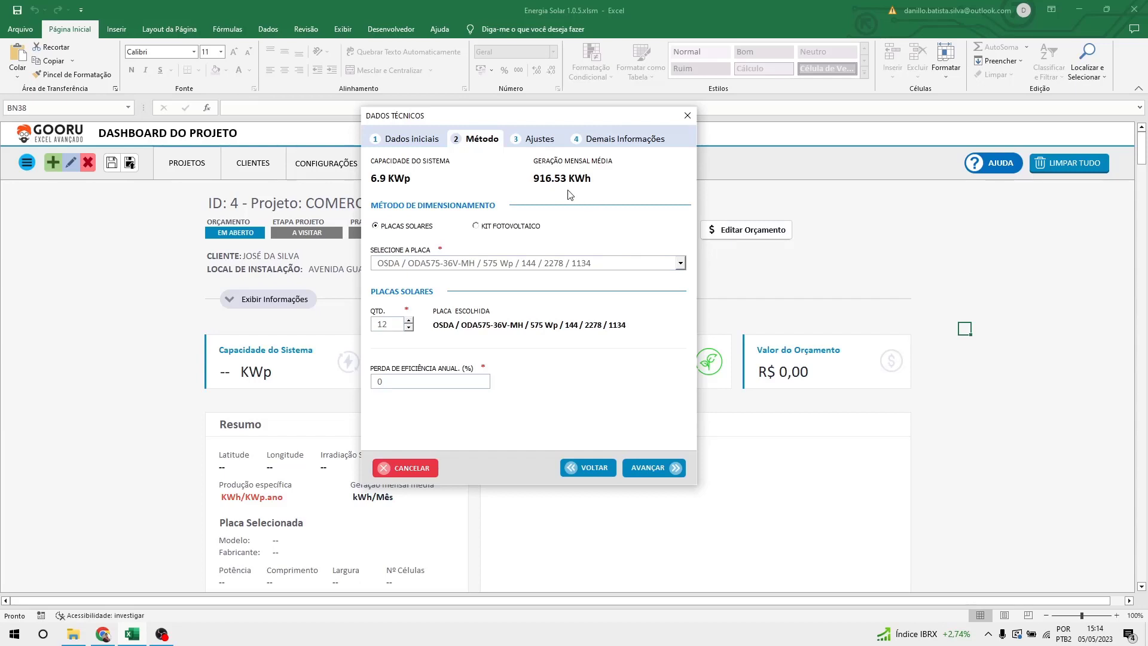
left_click(625, 261)
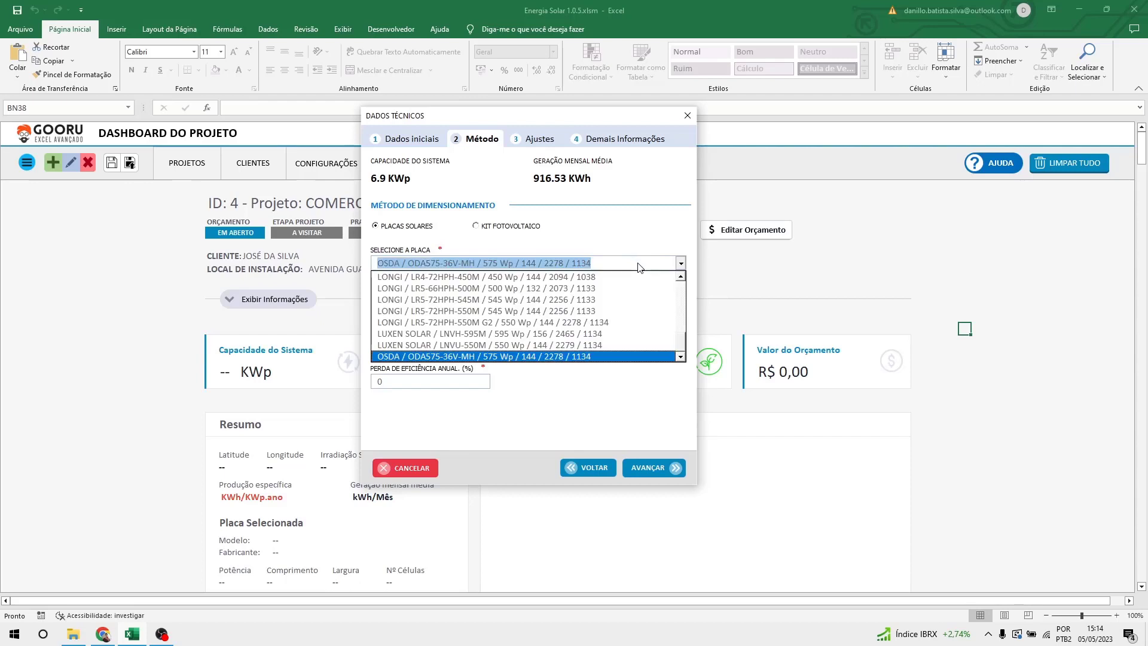
left_click(576, 346)
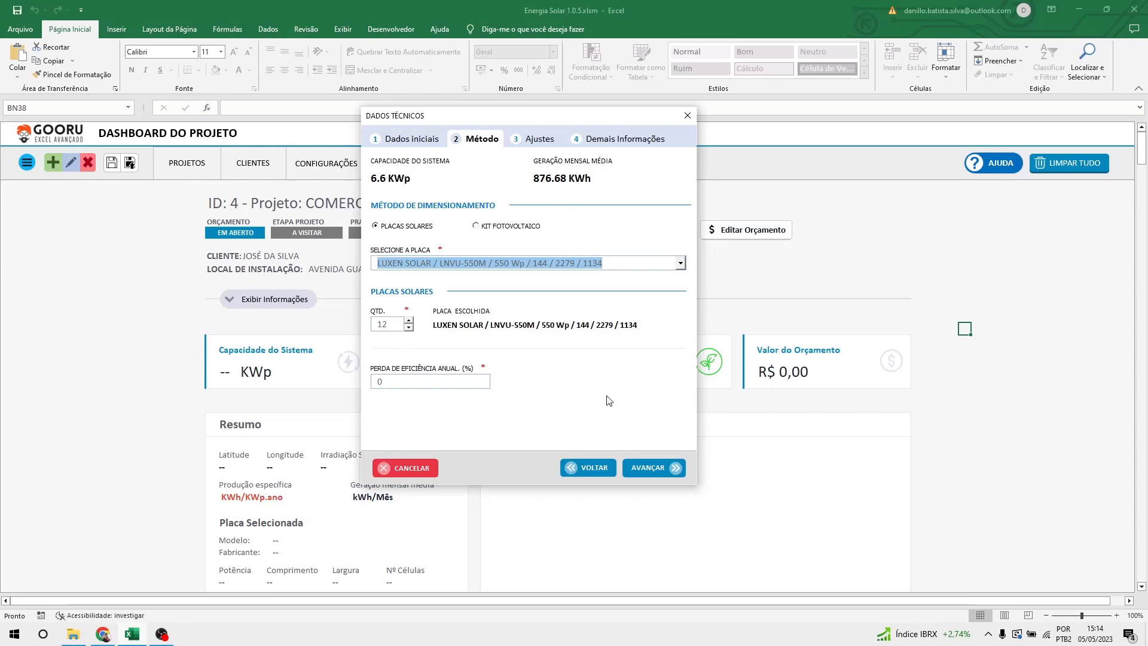
left_click(586, 468)
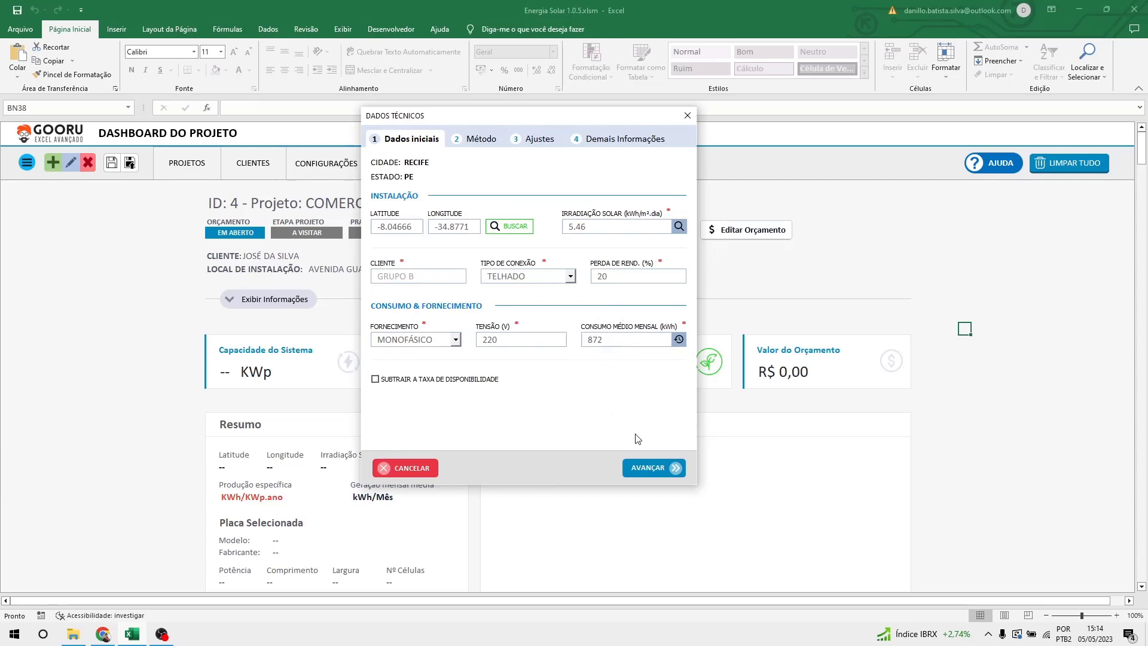
Advance to Método and leave the panel quantity at 12 after trying the spin arrows.
left_click(646, 467)
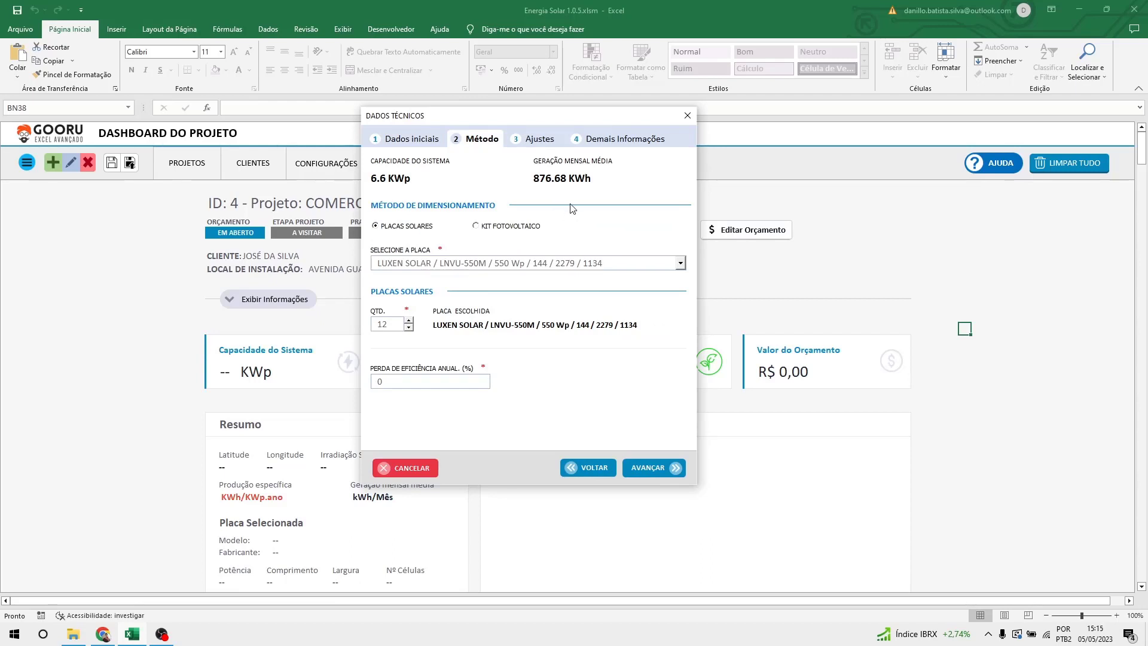
left_click(408, 327)
left_click(409, 321)
left_click(408, 327)
left_click(409, 321)
left_click(409, 328)
left_click(409, 327)
left_click(409, 327)
left_click(411, 320)
left_click(410, 320)
left_click(411, 319)
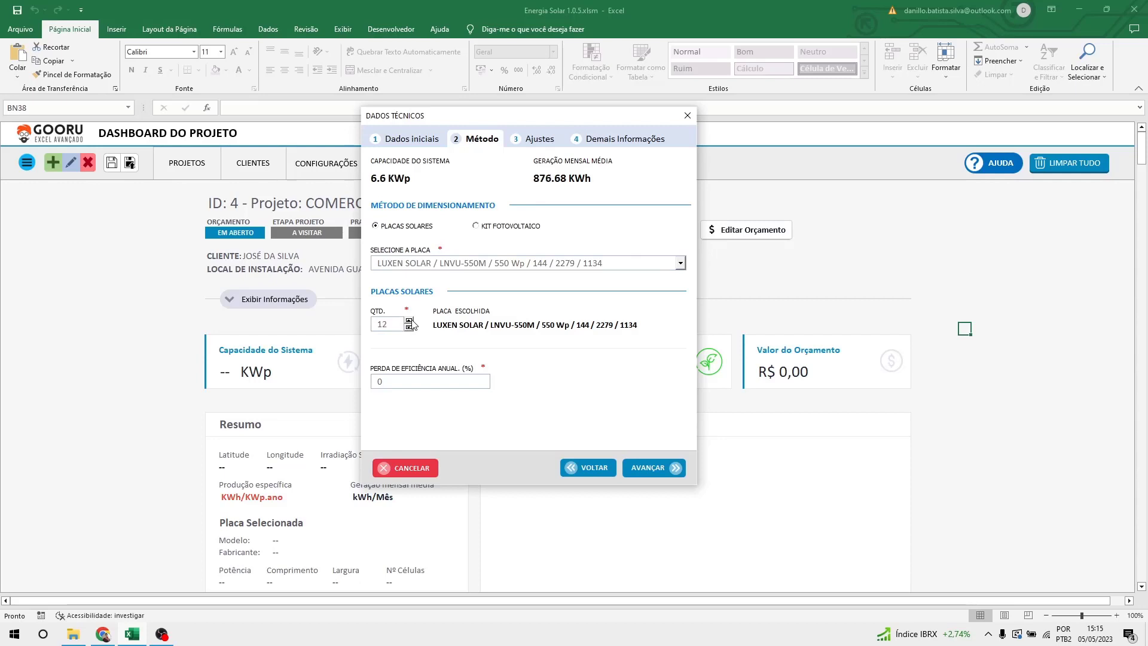
left_click(409, 320)
left_click(410, 328)
Set the annual efficiency loss to 0.8.
double_click(397, 384)
key("BackSpace")
type("0.8")
Advance to Ajustes and toggle USAR MICRO INVERSOR, leaving the inverter unchosen at 5.28 KW minimum.
left_click(643, 467)
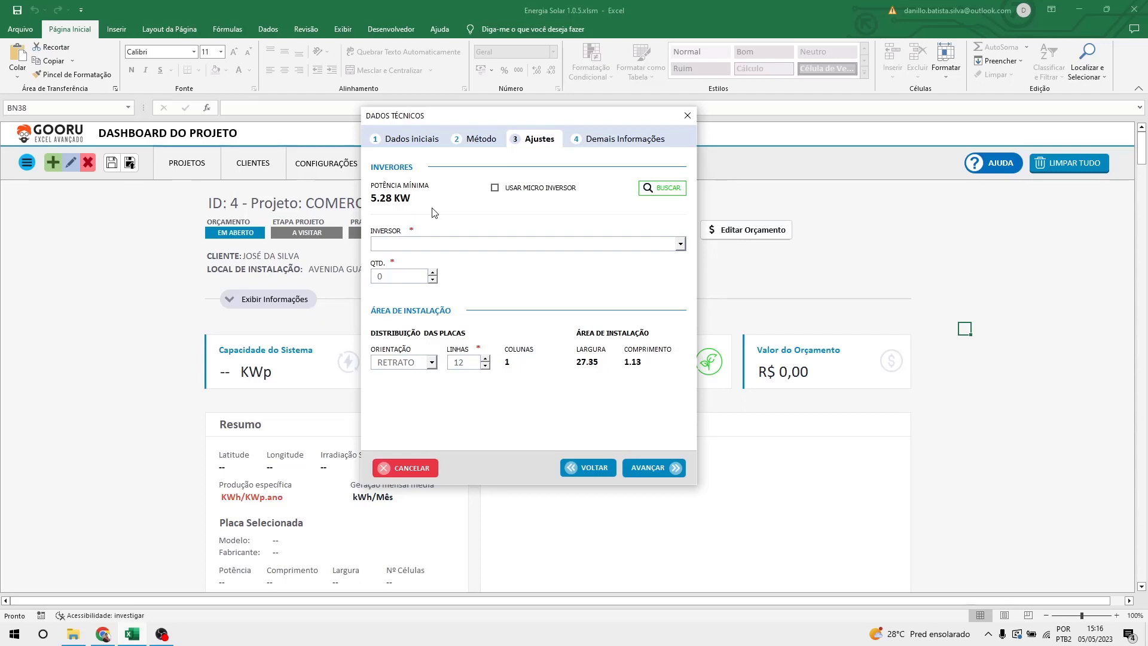
left_click(495, 190)
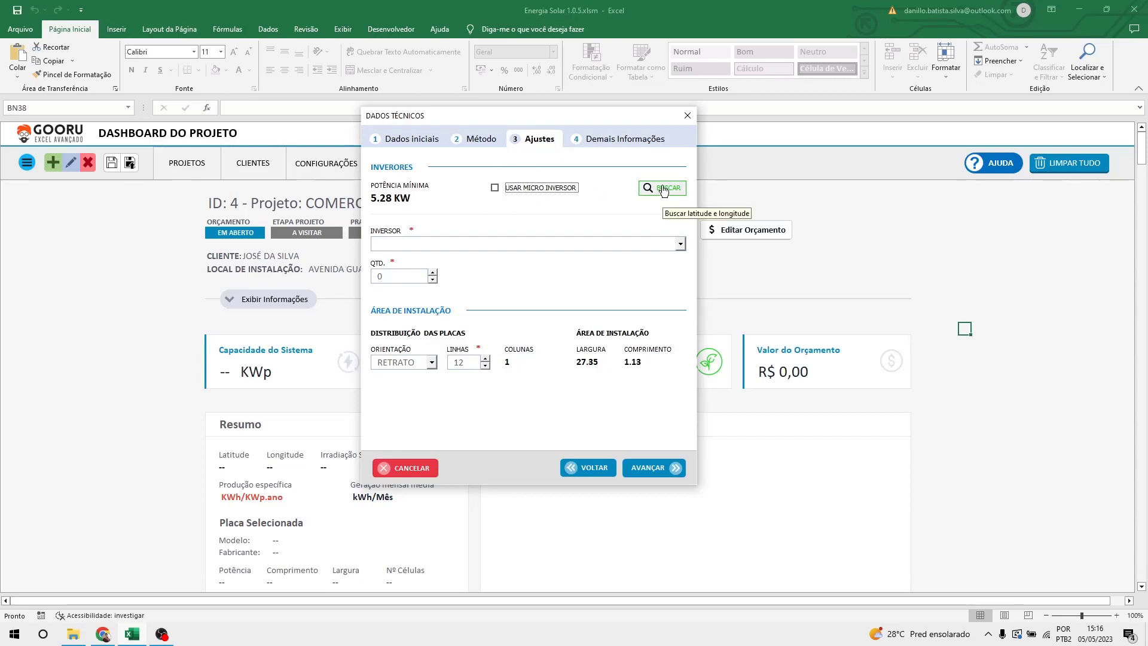
left_click(575, 246)
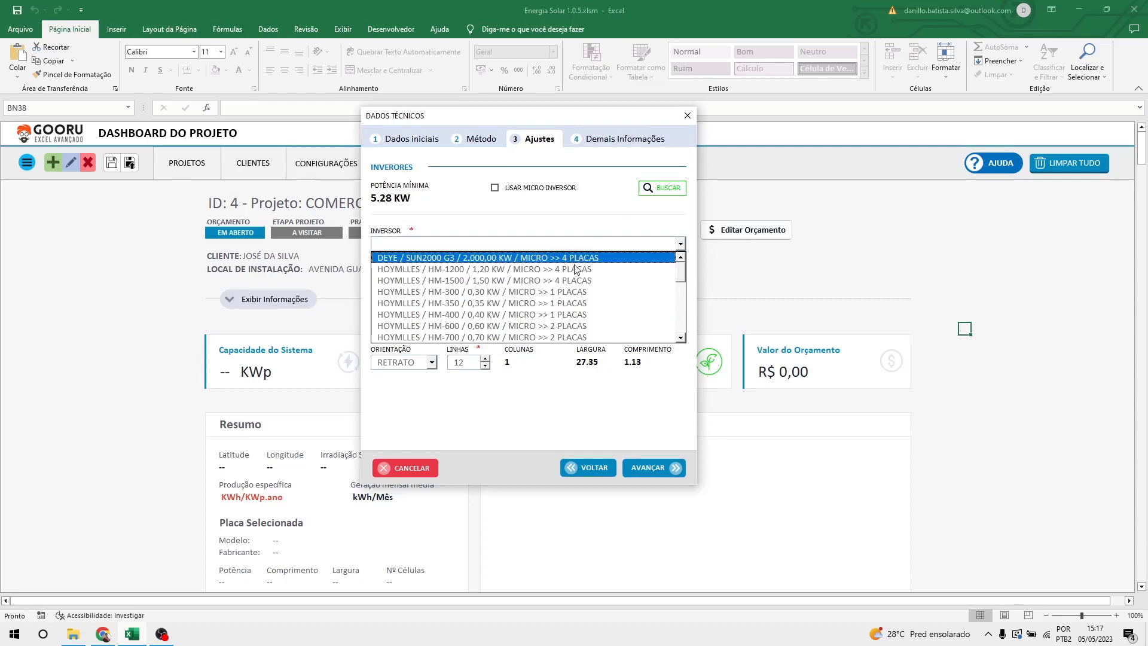
left_click(584, 223)
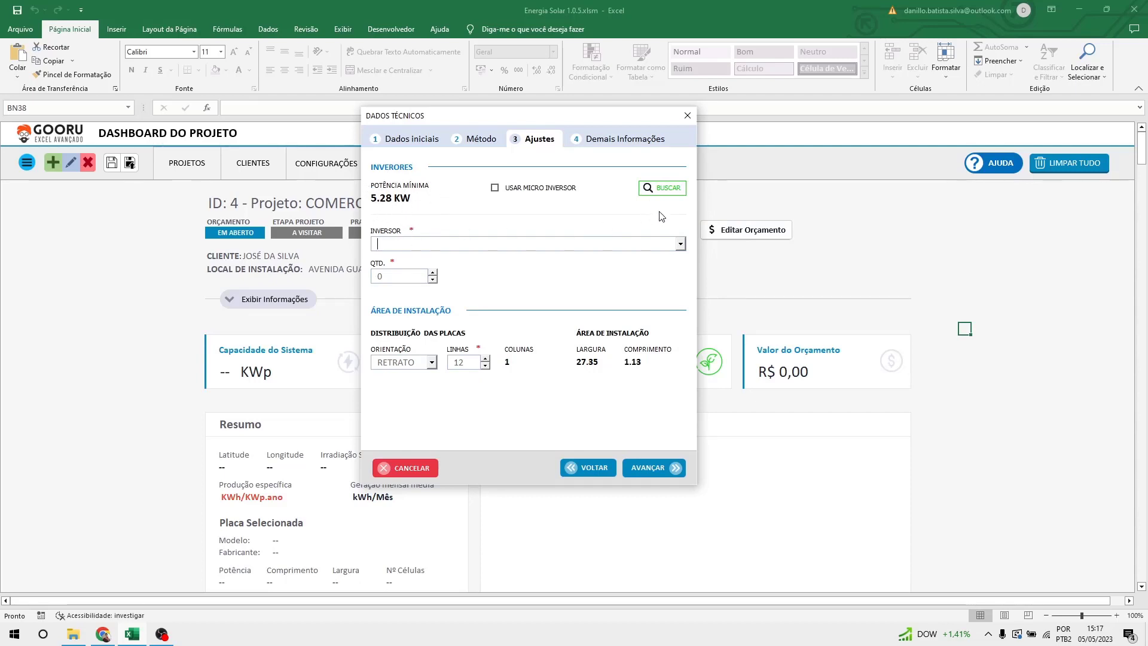
After the inverter search finds no suitable inverter, switch on the USAR MICRO INVERSOR option.
left_click(672, 194)
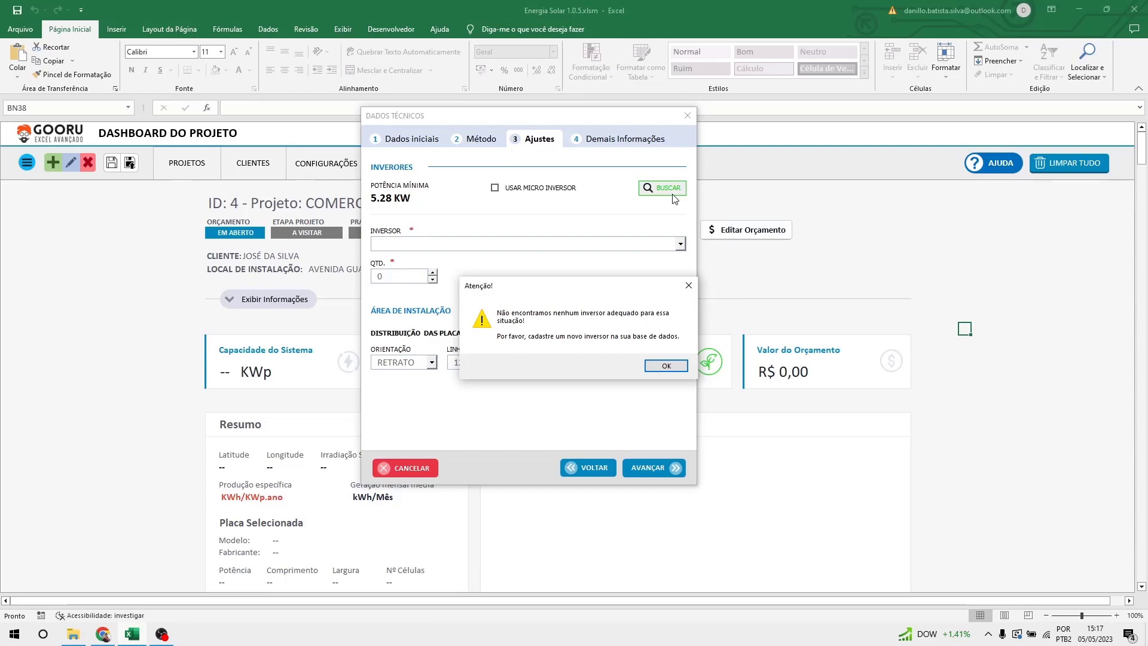
left_click(665, 366)
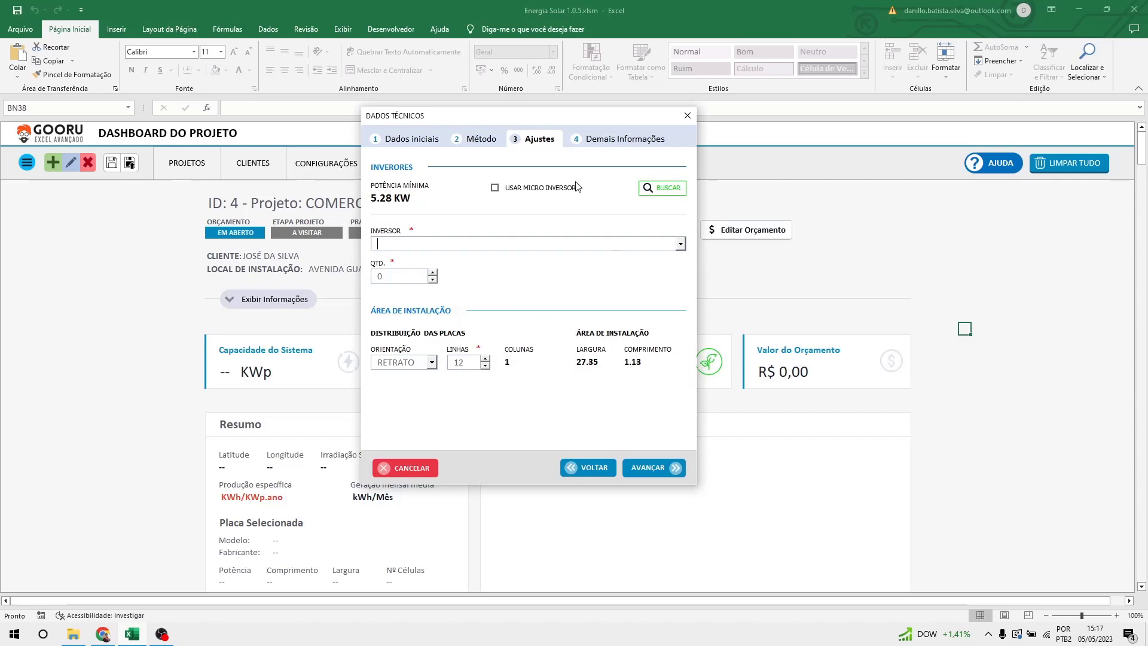
left_click(532, 200)
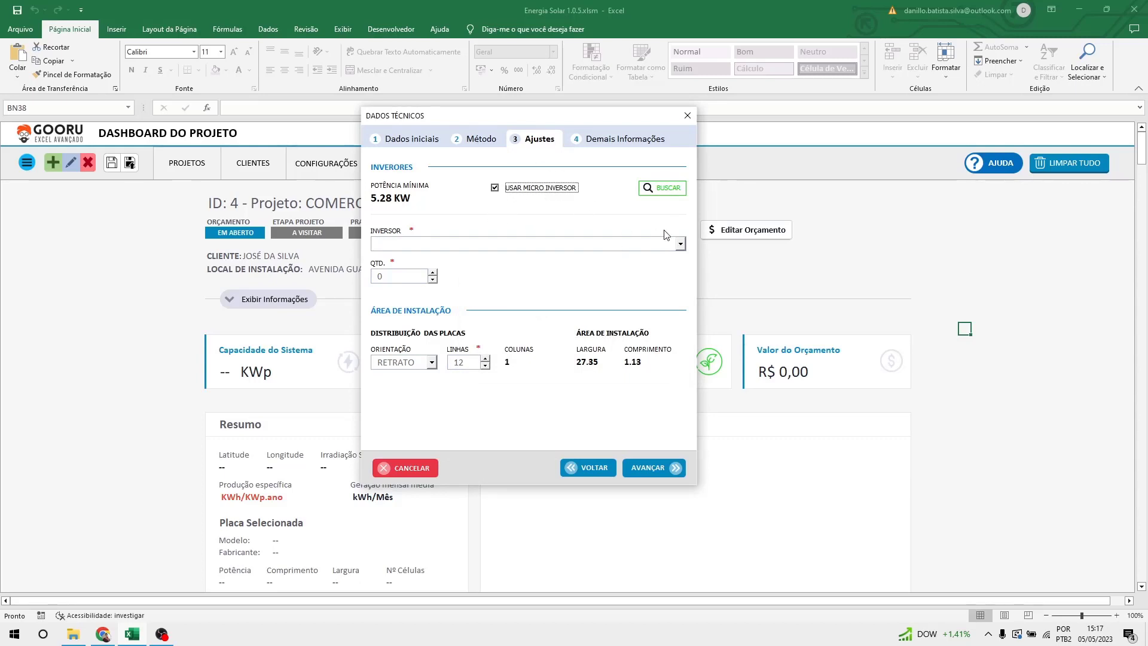
Auto-fill six HOYMILES HM-600 micro-inverters with BUSCAR, then return to the Método step.
left_click(668, 189)
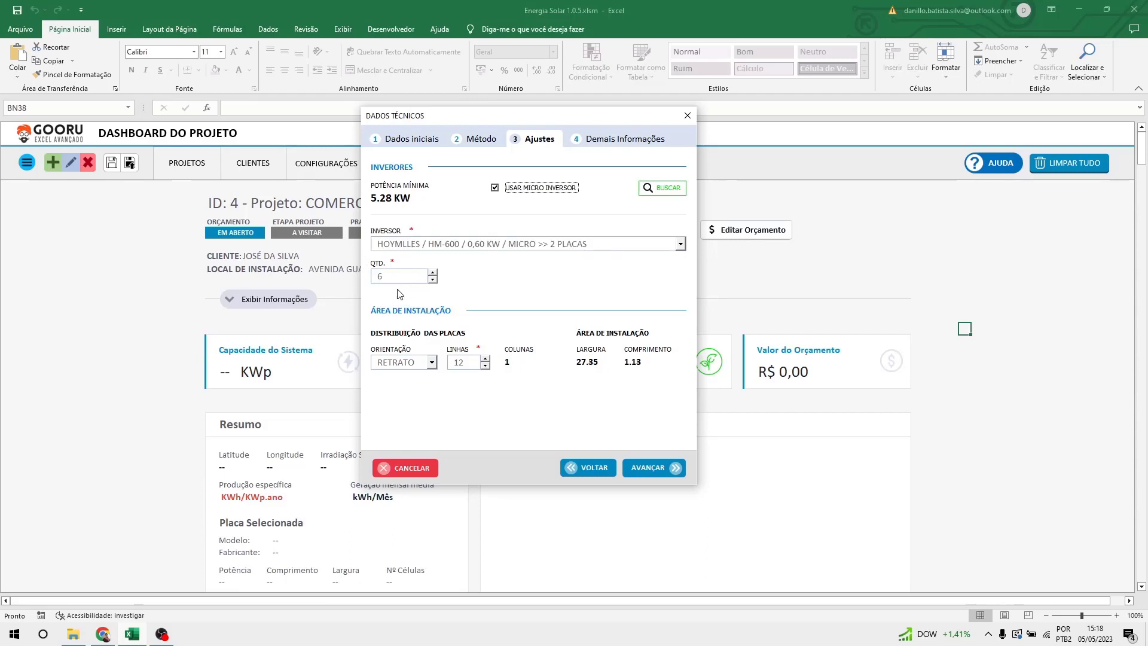
left_click(588, 468)
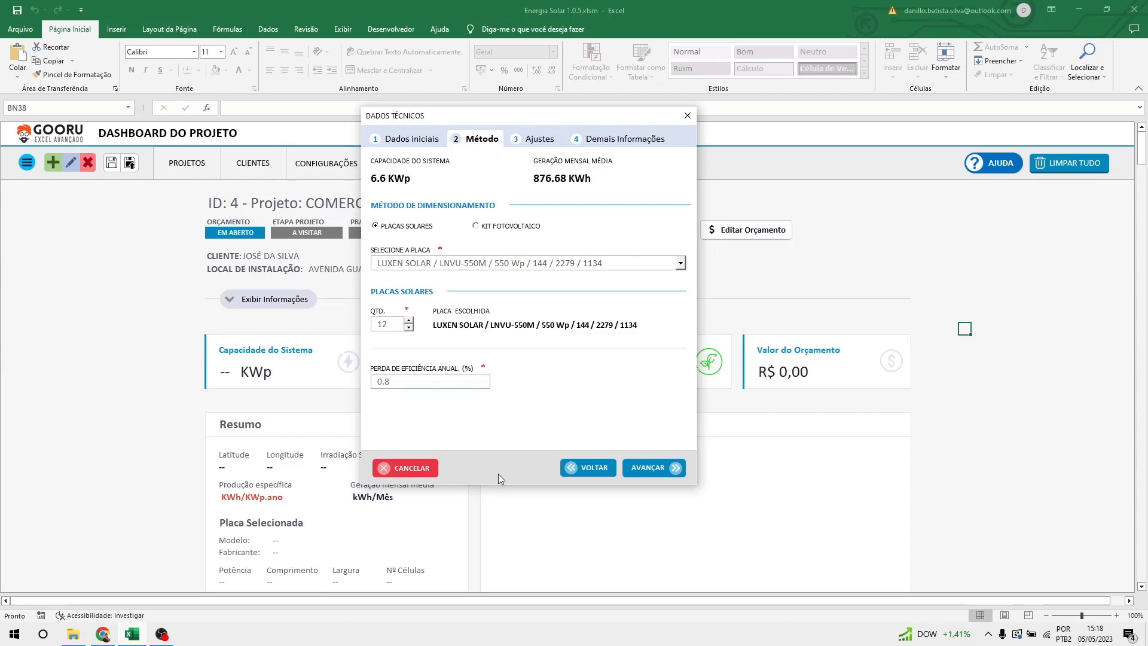
Re-run the inverter search, then change the sizing method to KIT FOTOVOLTAICO and return to Dados iniciais.
left_click(657, 466)
left_click(661, 188)
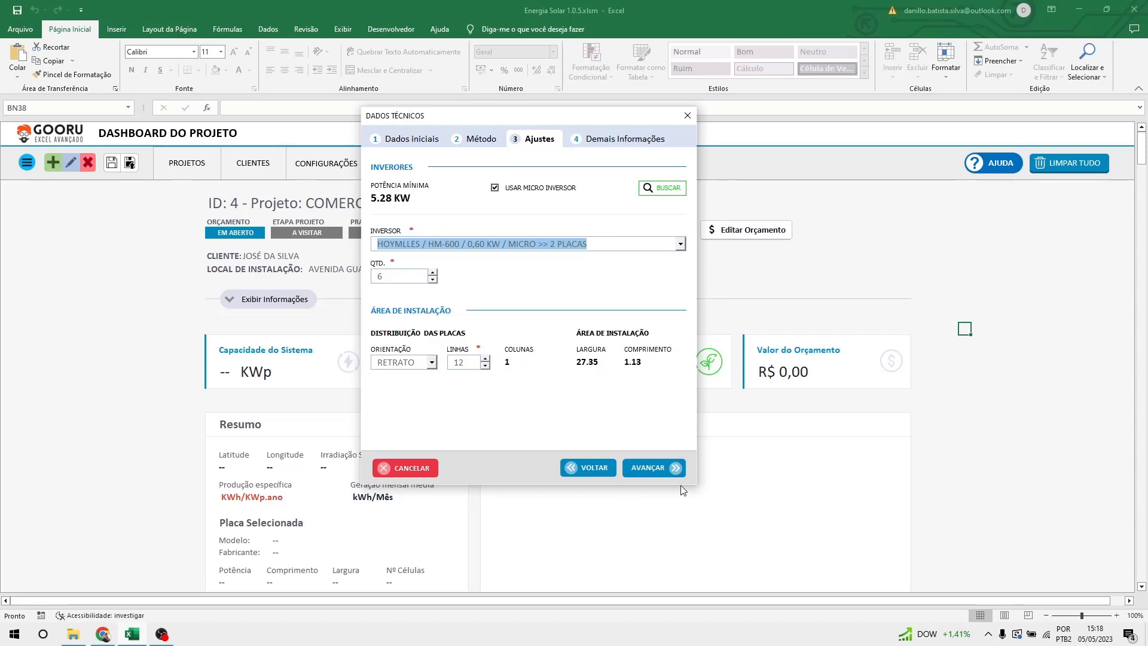
left_click(593, 471)
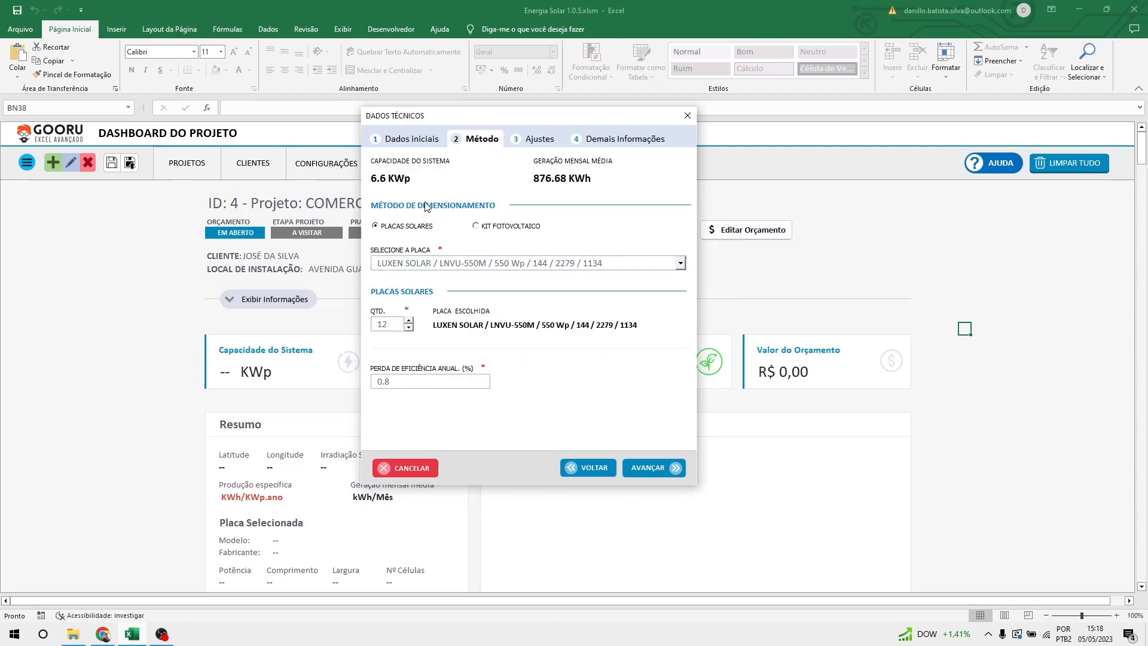
left_click(514, 227)
left_click(577, 463)
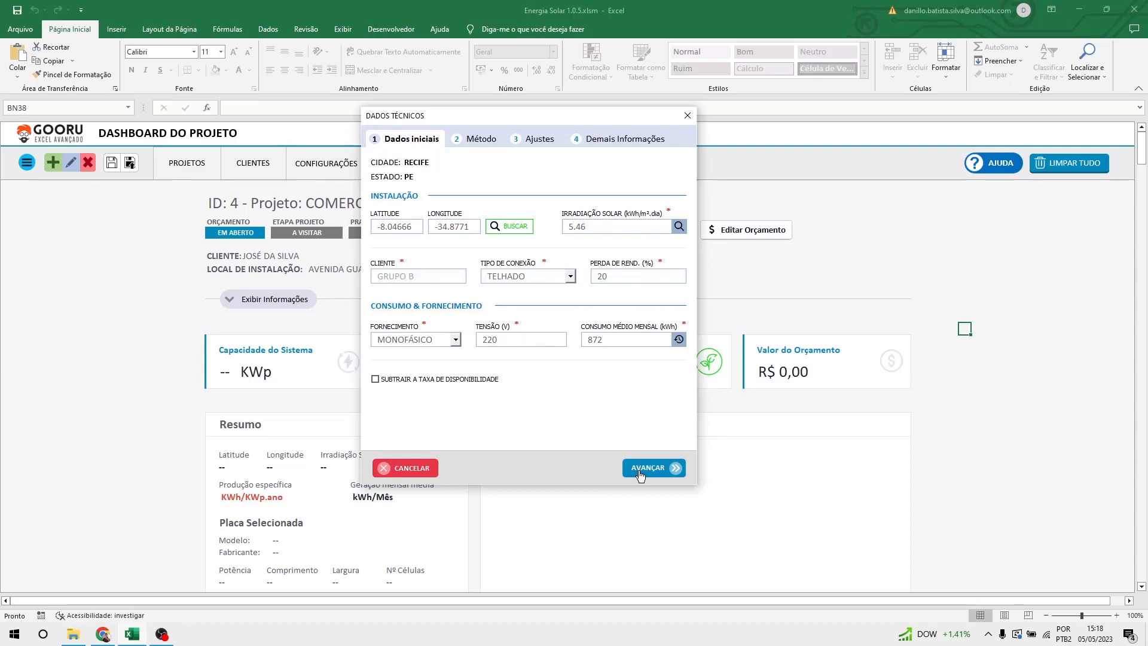
Try the 0,55, 1,15 and 2,38 KWP NEOSOLAR kits, settling on the 2,38KWP kit.
left_click(640, 472)
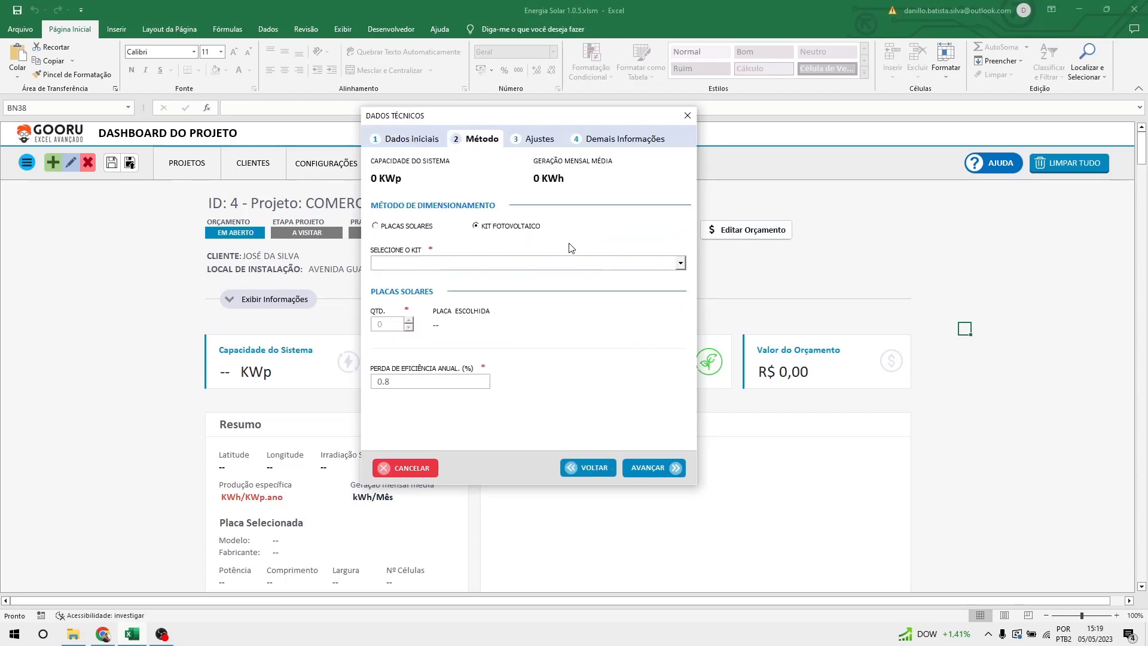
left_click(622, 267)
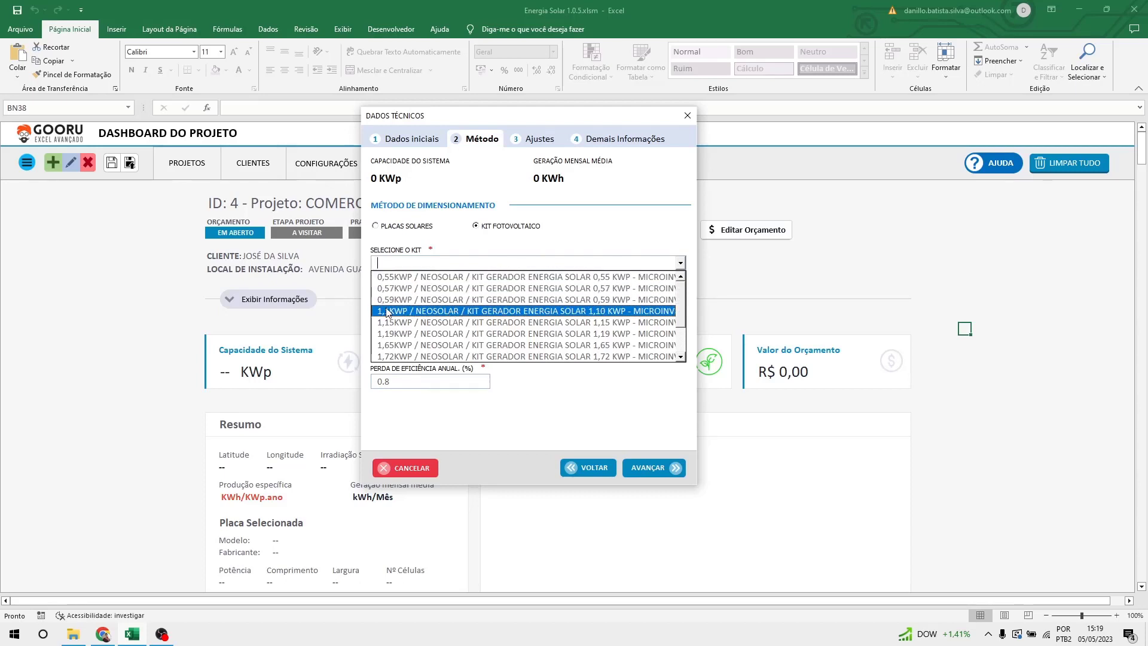
left_click(417, 277)
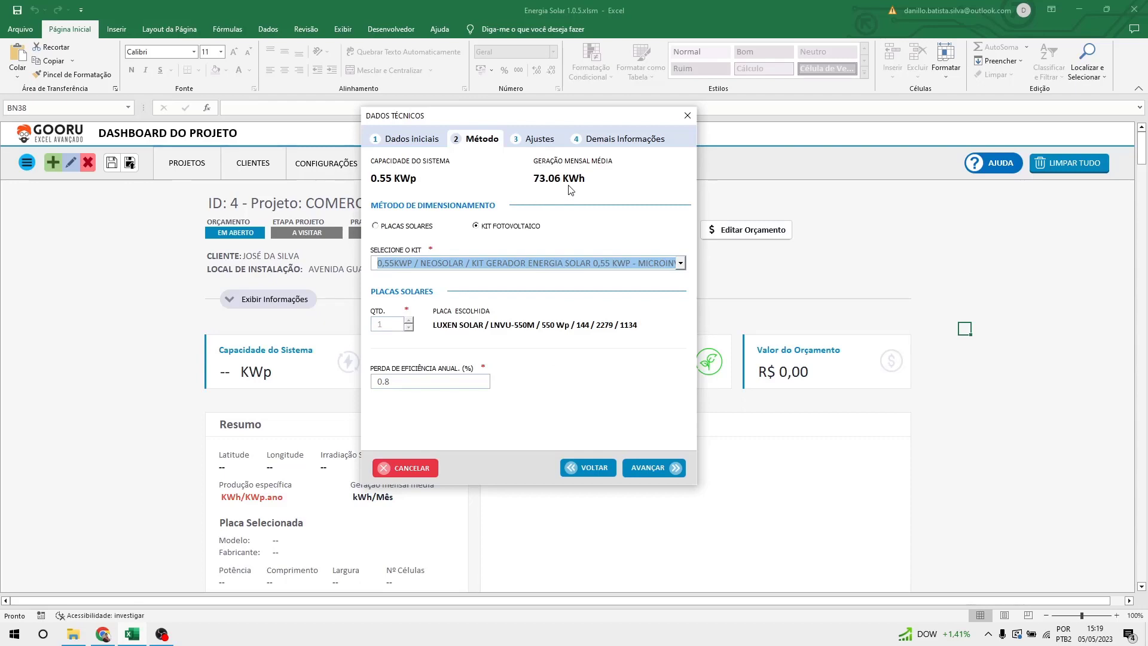
left_click(561, 267)
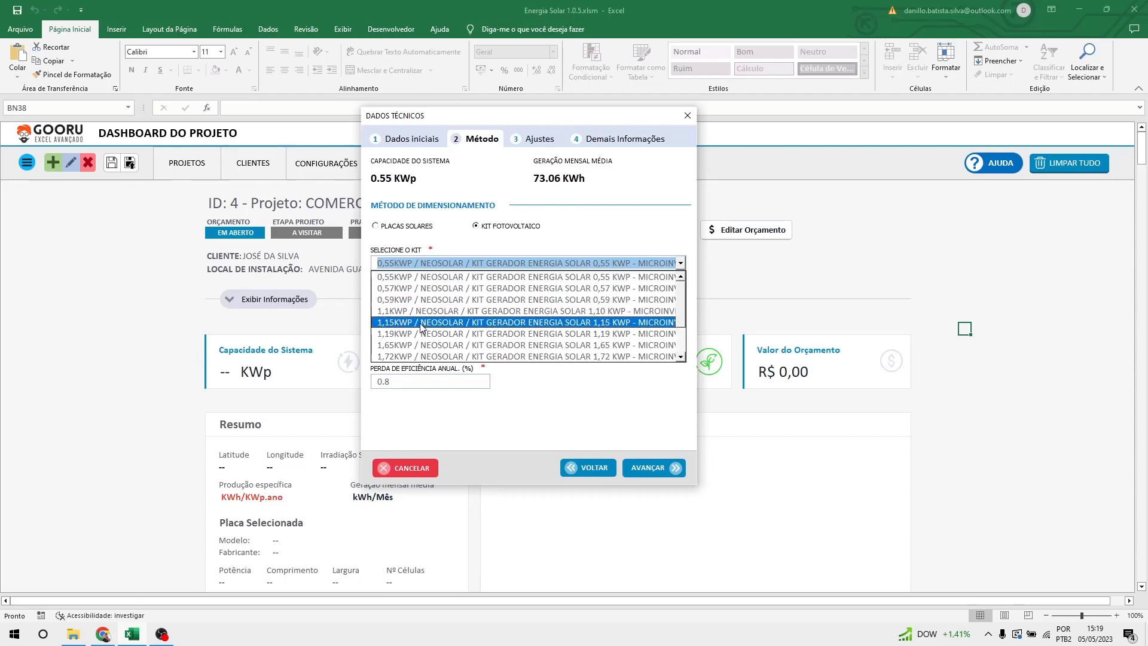
left_click(421, 326)
left_click(561, 262)
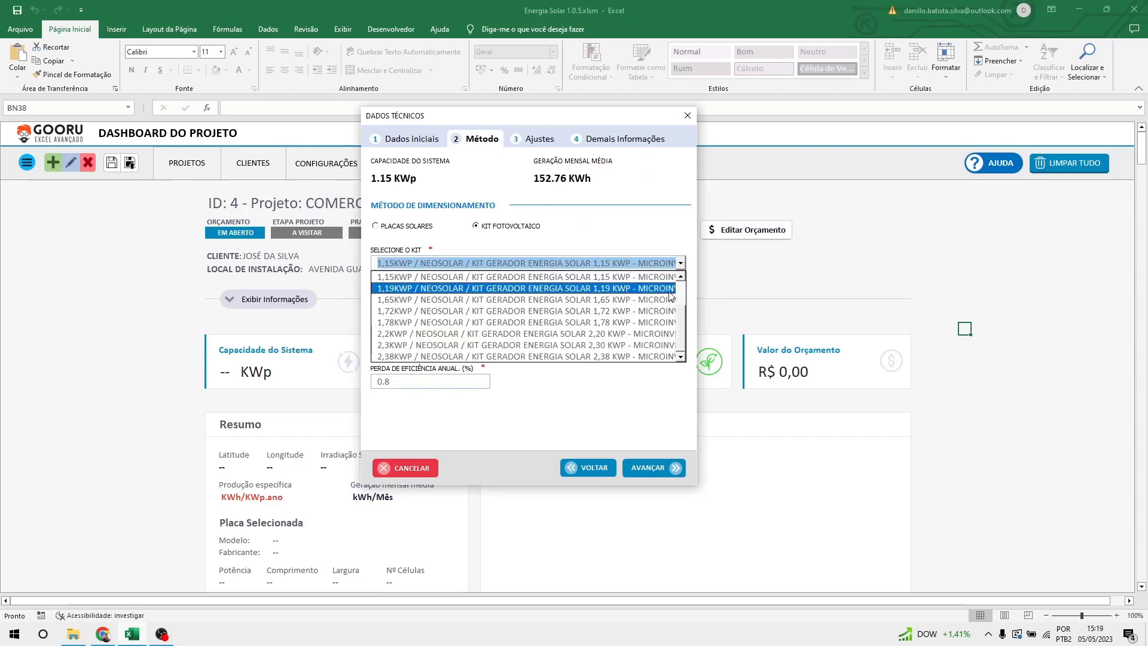
left_click(440, 357)
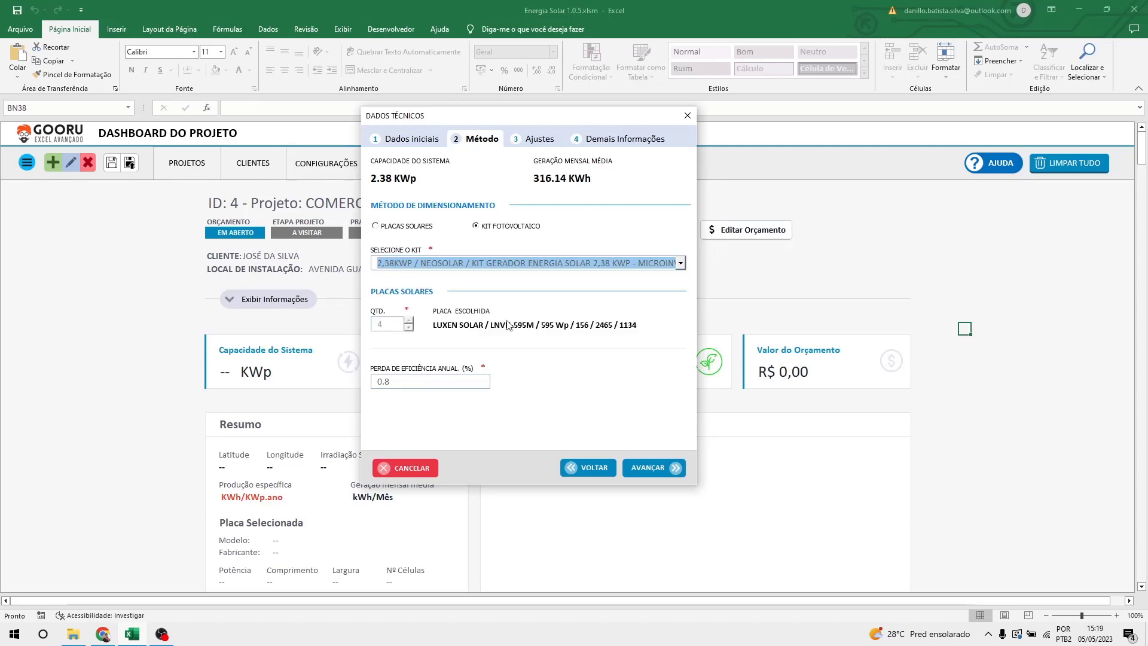
left_click(681, 263)
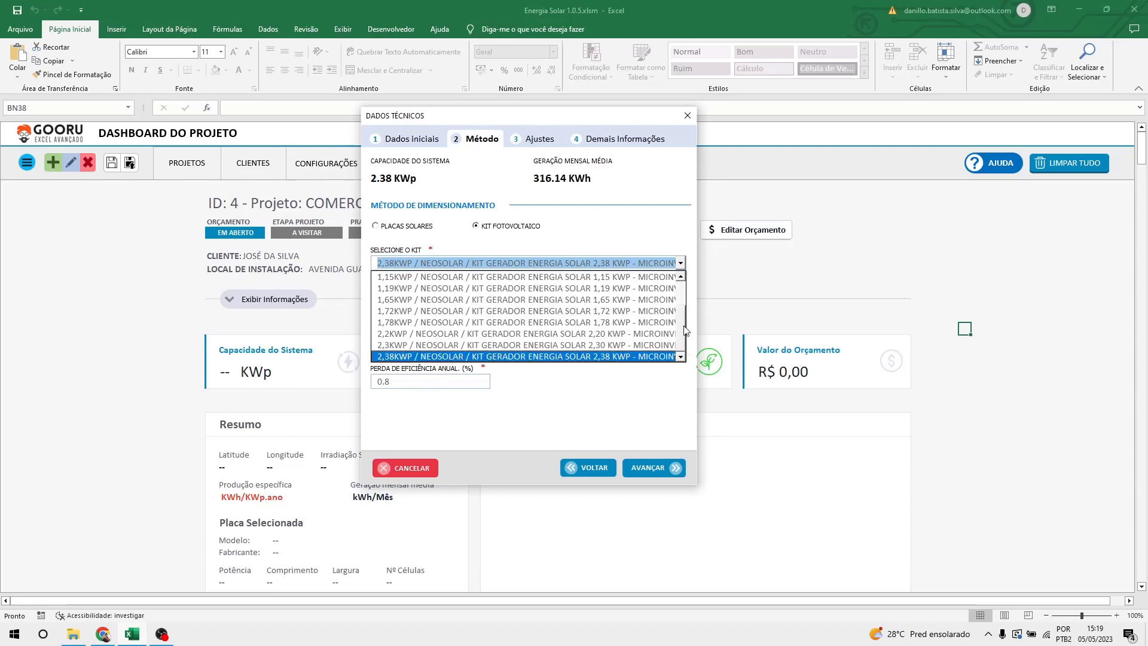
mouse_move(686, 334)
left_mouse_down()
mouse_move(686, 295)
mouse_move(688, 346)
left_mouse_up()
left_click(601, 361)
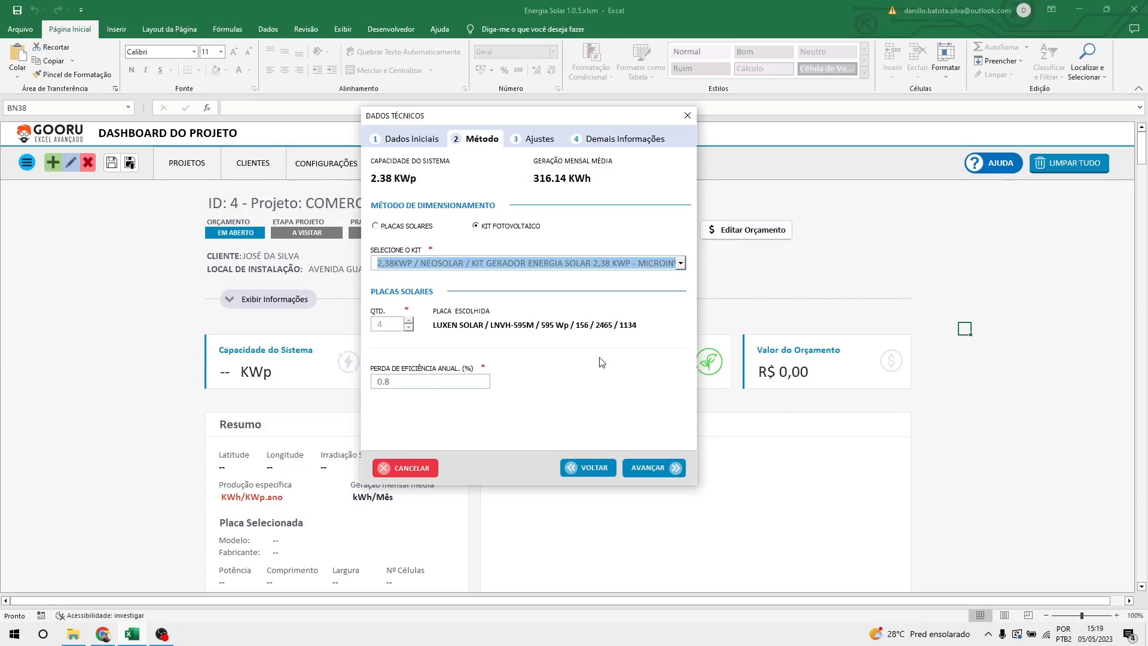
Dismiss the warning, go back to Dados iniciais, then return to Método keeping the 2,38KWP kit.
left_click(411, 135)
left_click(650, 363)
left_click(580, 469)
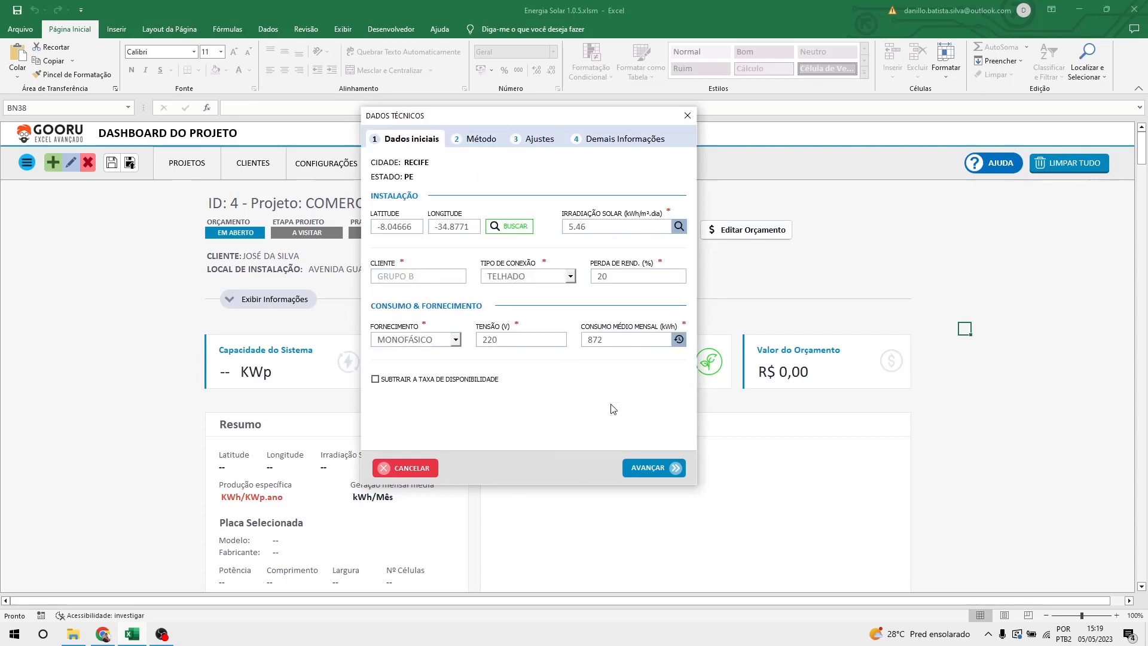
left_click(649, 468)
left_click(680, 263)
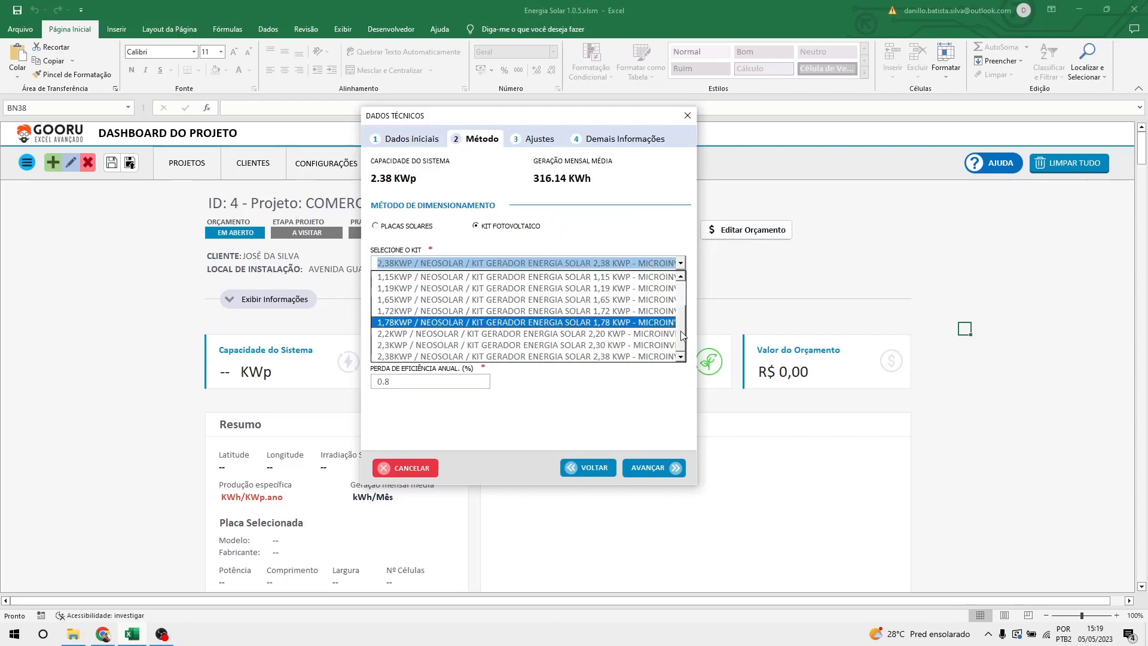
left_click(657, 357)
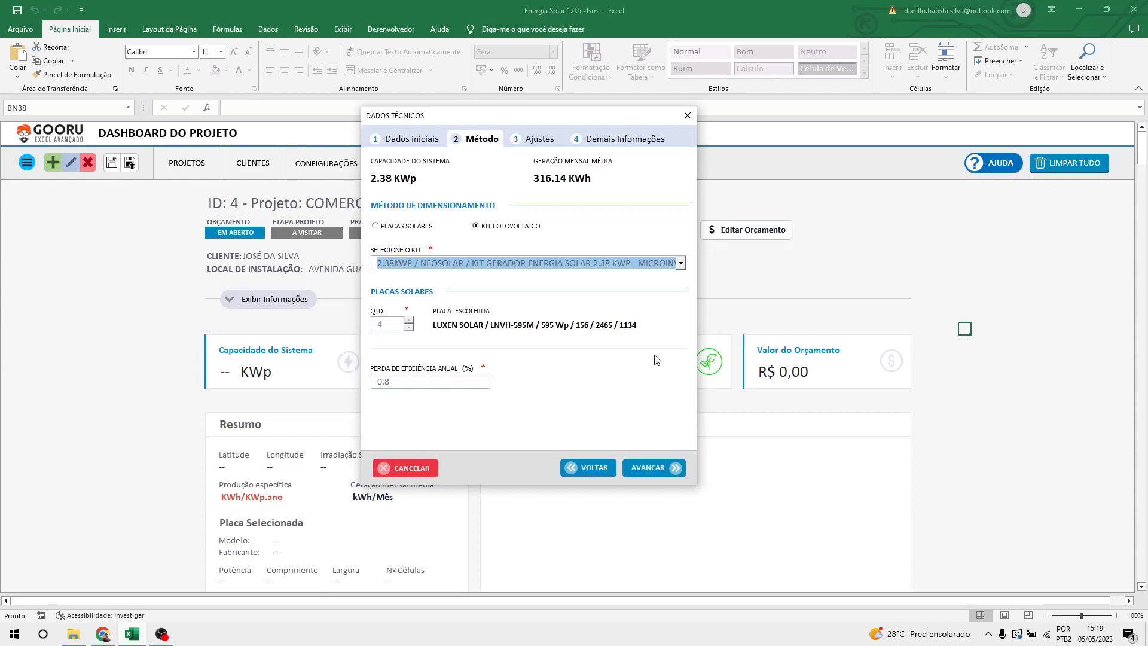
Switch the kit selection to the 2,3KWP NEOSOLAR kit.
left_click(599, 264)
left_click(598, 264)
left_click(598, 264)
left_click(589, 347)
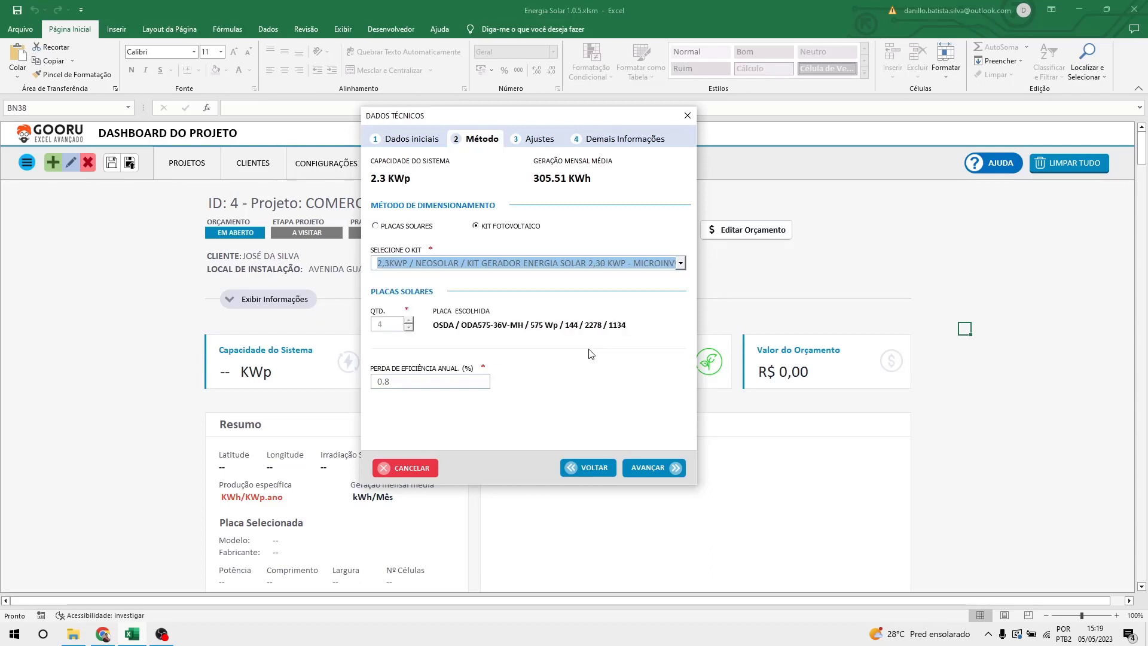
left_click(611, 252)
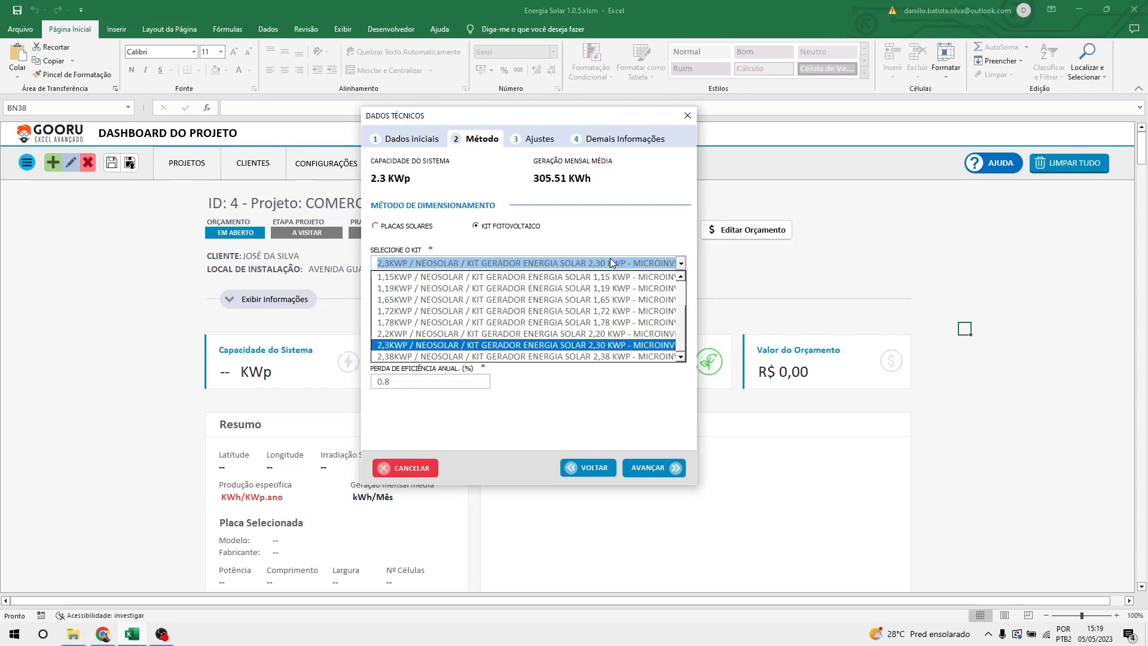
Reselect the 2,38KWP kit and advance to Ajustes, showing one DEYE micro-inverter and four portrait panels.
left_click(615, 358)
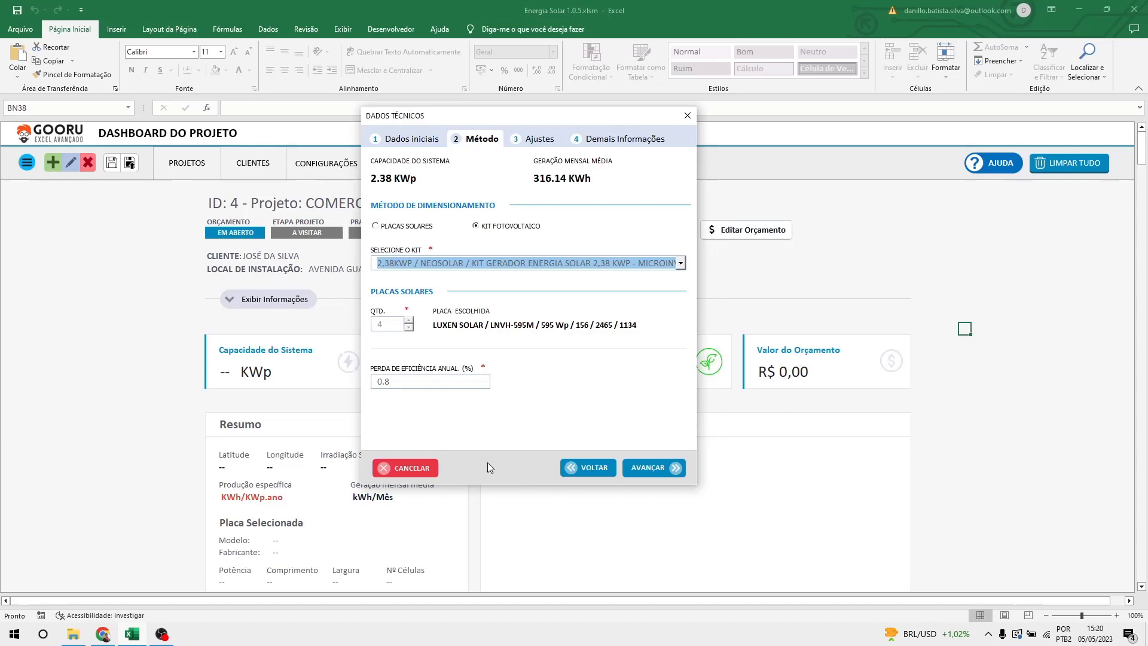
left_click(667, 469)
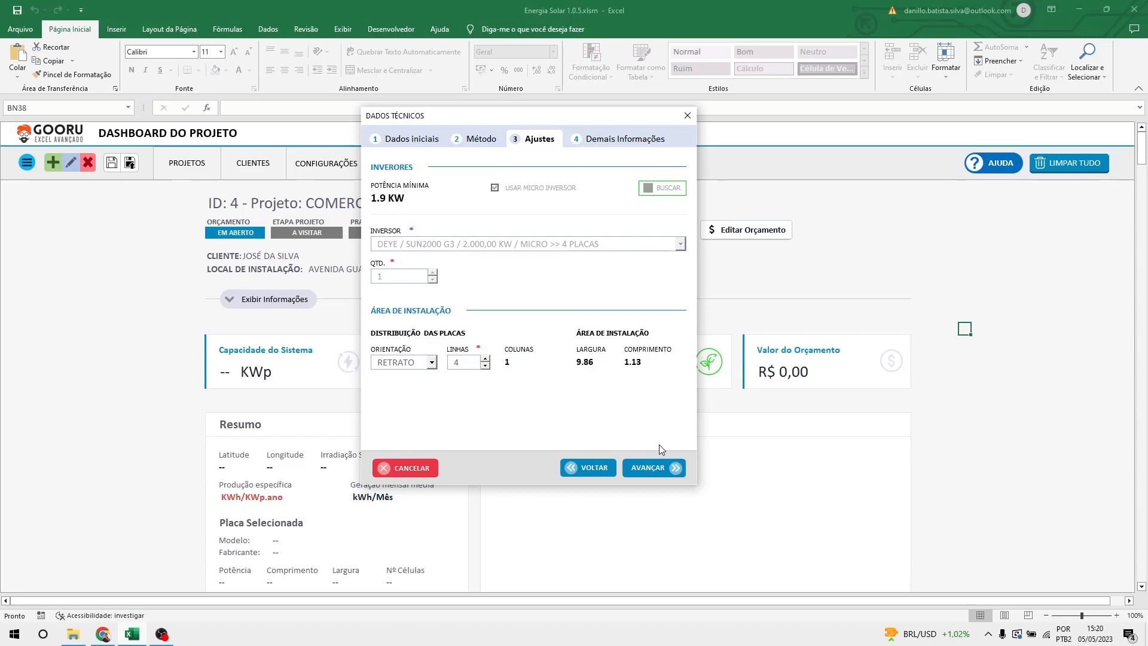
Size by PLACAS SOLARES and auto-fill six HOYMLLES HM-600 micro-inverters for 12 LUXEN 550 Wp panels.
left_click(589, 467)
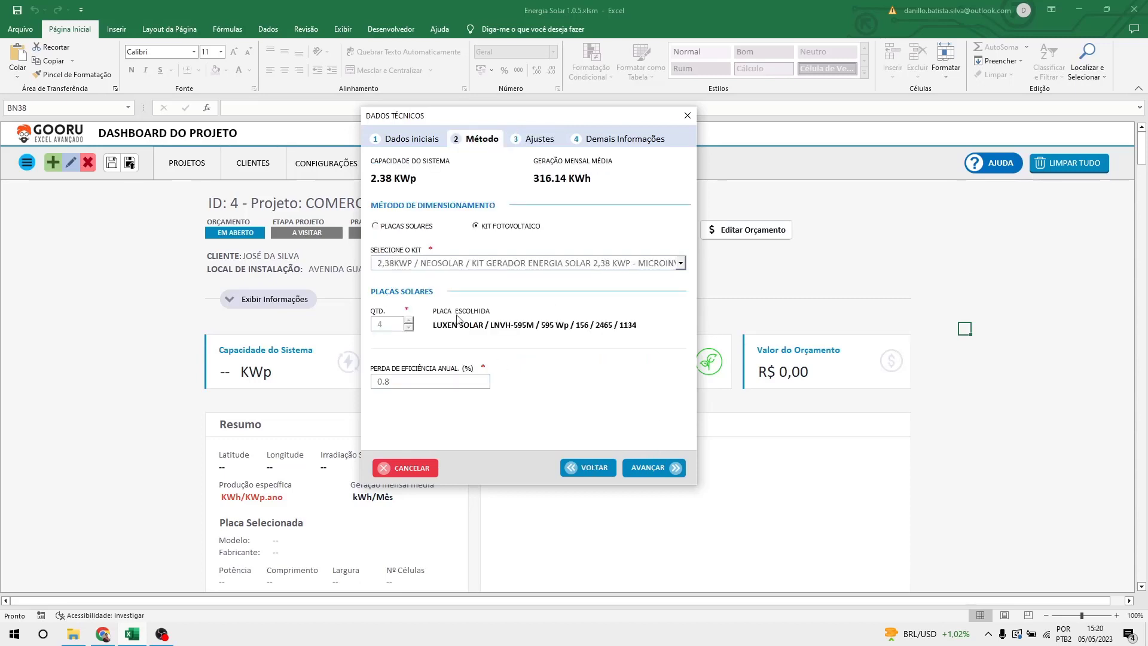
left_click(414, 227)
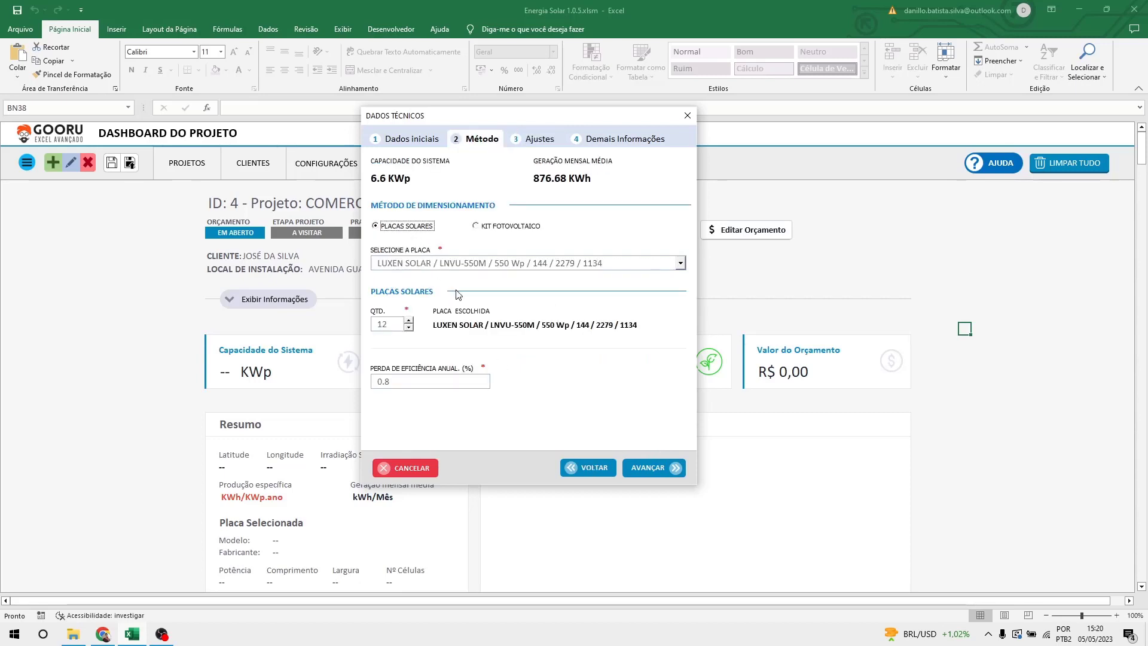
left_click(668, 466)
left_click(671, 185)
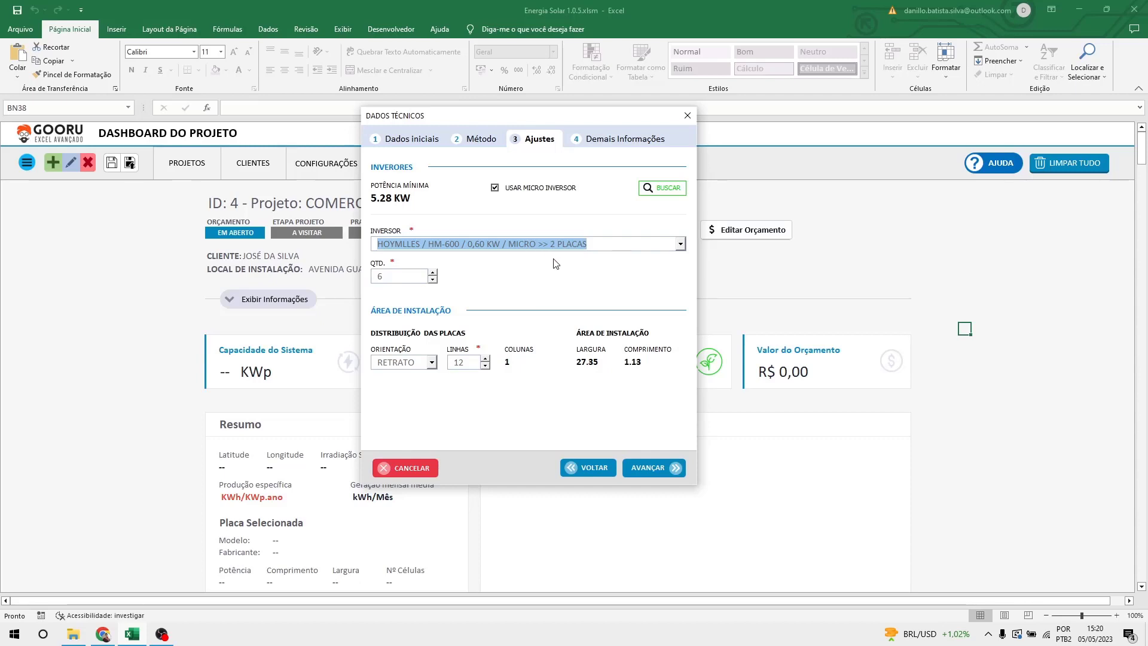
left_click(393, 280)
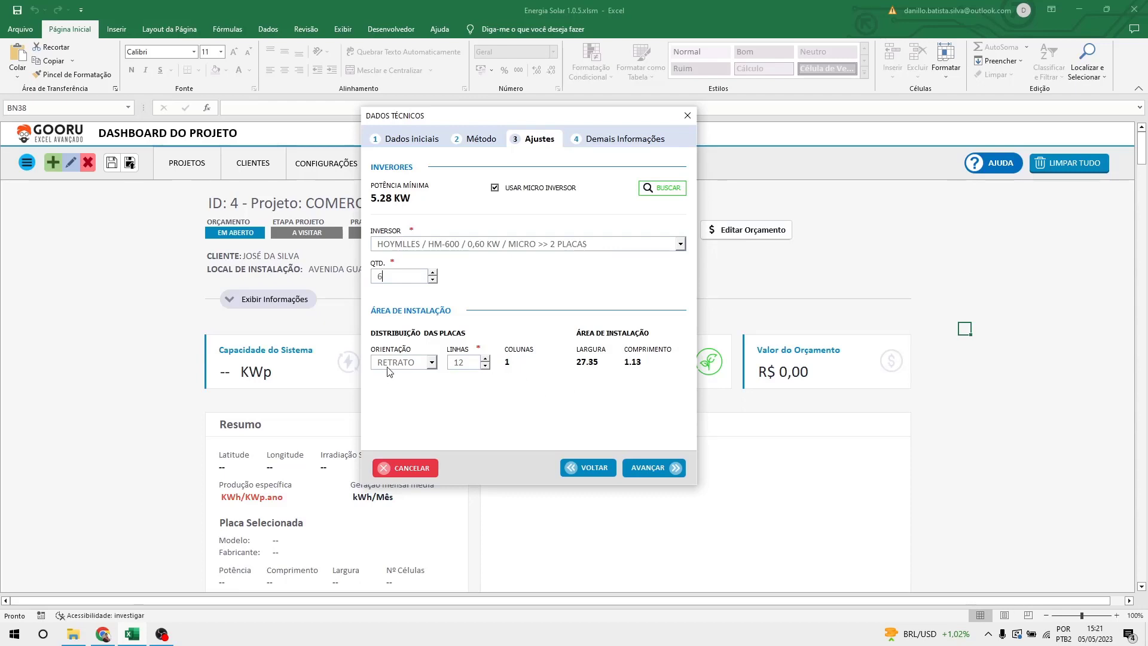
left_click(406, 363)
left_click(415, 363)
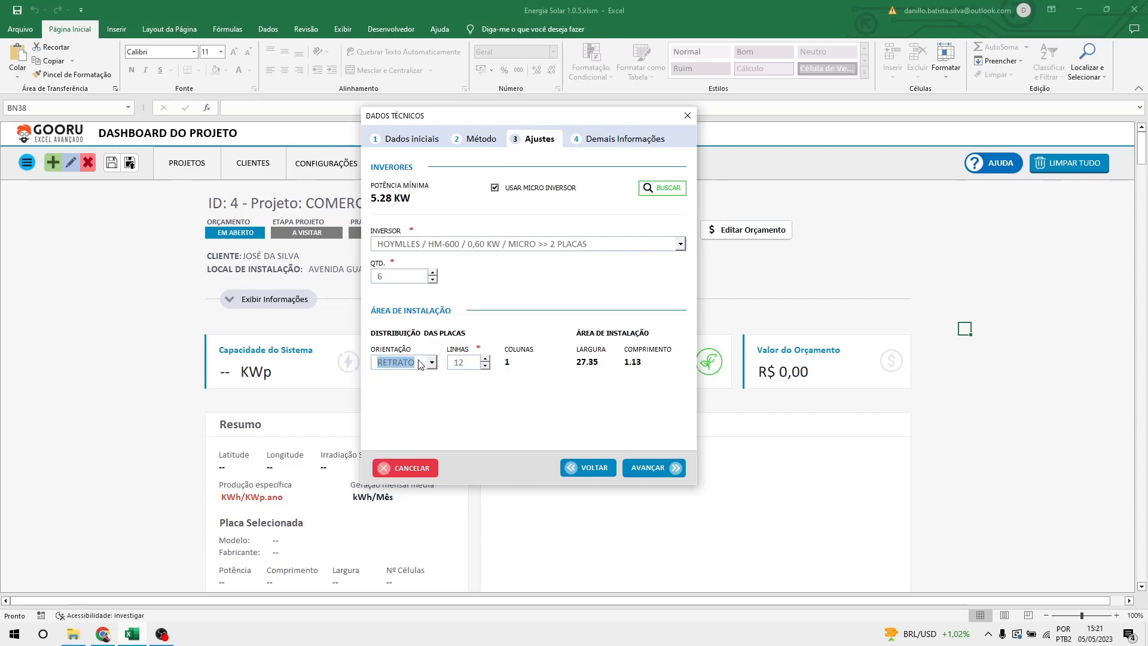
left_click(421, 363)
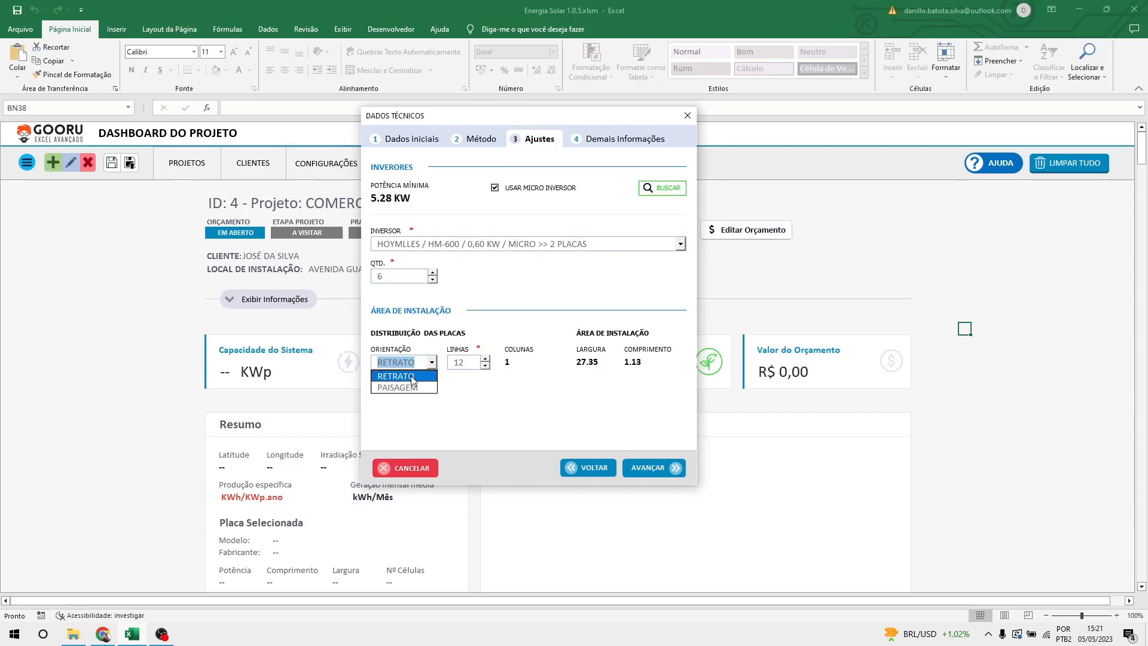
left_click(410, 387)
left_click(408, 364)
left_click(410, 379)
left_click(403, 362)
left_click(400, 388)
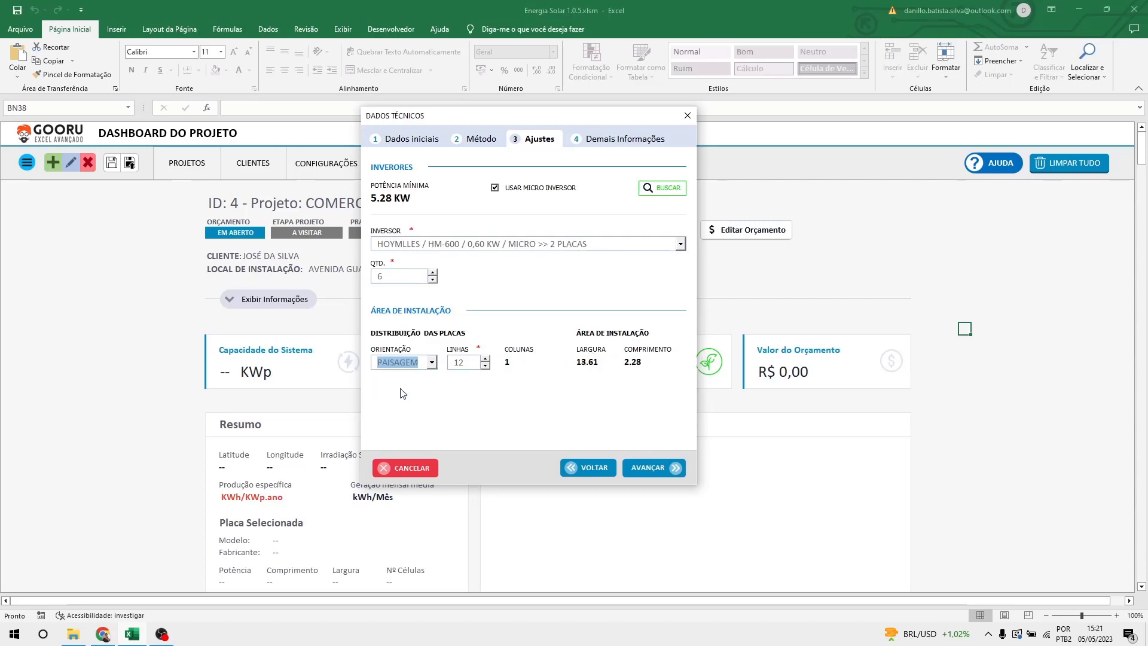
left_click(403, 362)
left_click(402, 380)
left_click(405, 369)
left_click(402, 379)
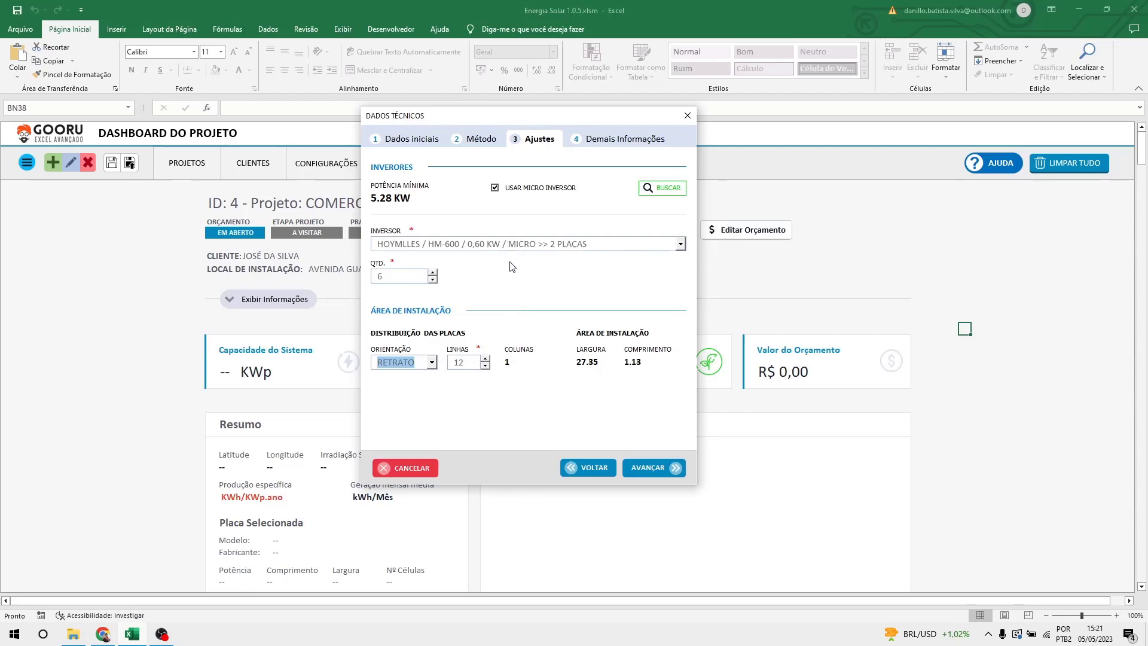
Start a blank PowerPoint presentation and delete the slide's placeholders.
left_click(14, 633)
type("poewe")
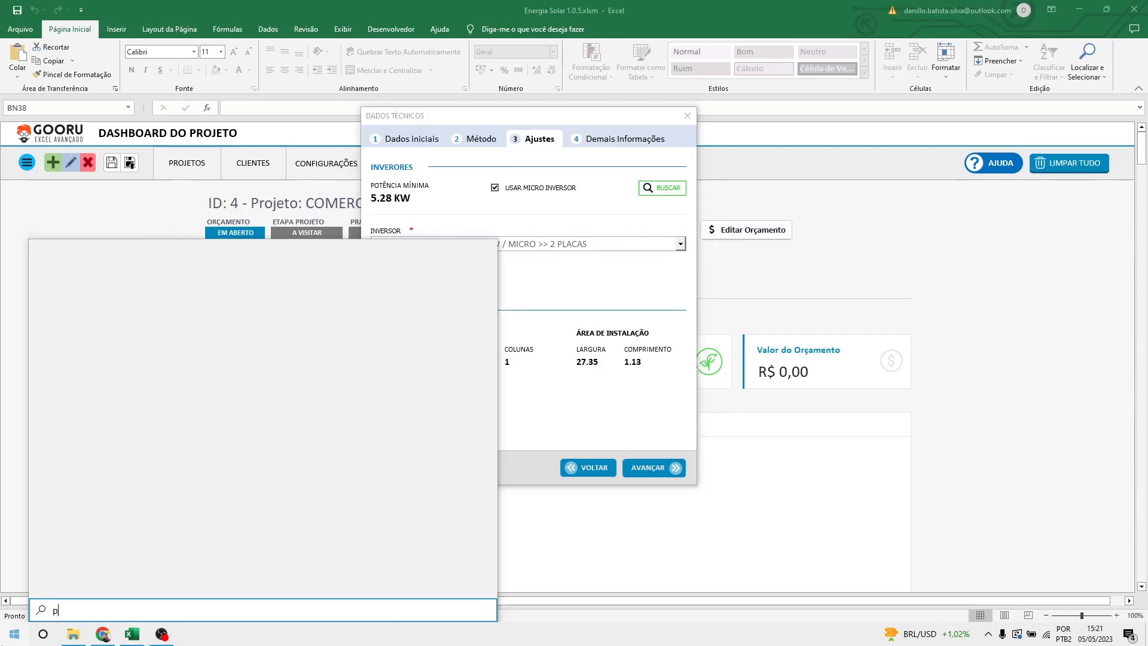
key("BackSpace")
key("BackSpace")
key("BackSpace")
key("BackSpace")
type("ow")
key("Return")
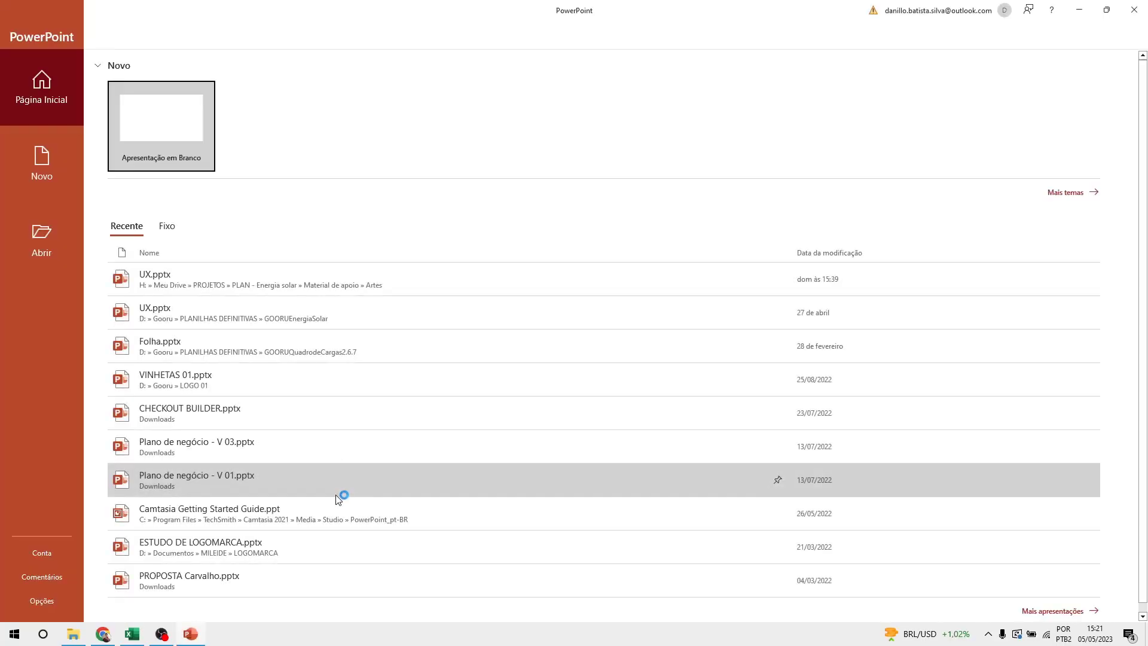
left_click(154, 104)
left_click_drag(343, 156, 1015, 506)
key("Delete")
Draw a tall rectangle, stack copies into a column of five, then return to Excel.
left_click(118, 30)
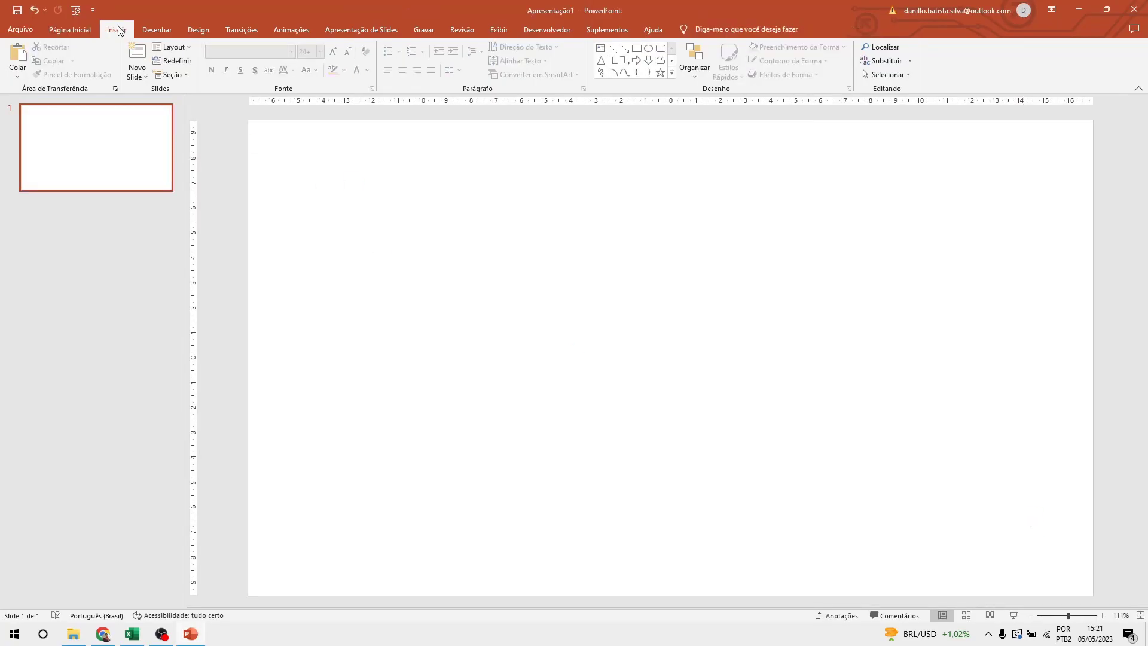
left_click(213, 65)
left_click(241, 101)
mouse_move(349, 217)
left_mouse_down()
mouse_move(376, 270)
mouse_move(366, 299)
mouse_move(362, 291)
left_mouse_up()
left_click_drag(367, 296, 362, 475, "ctrl")
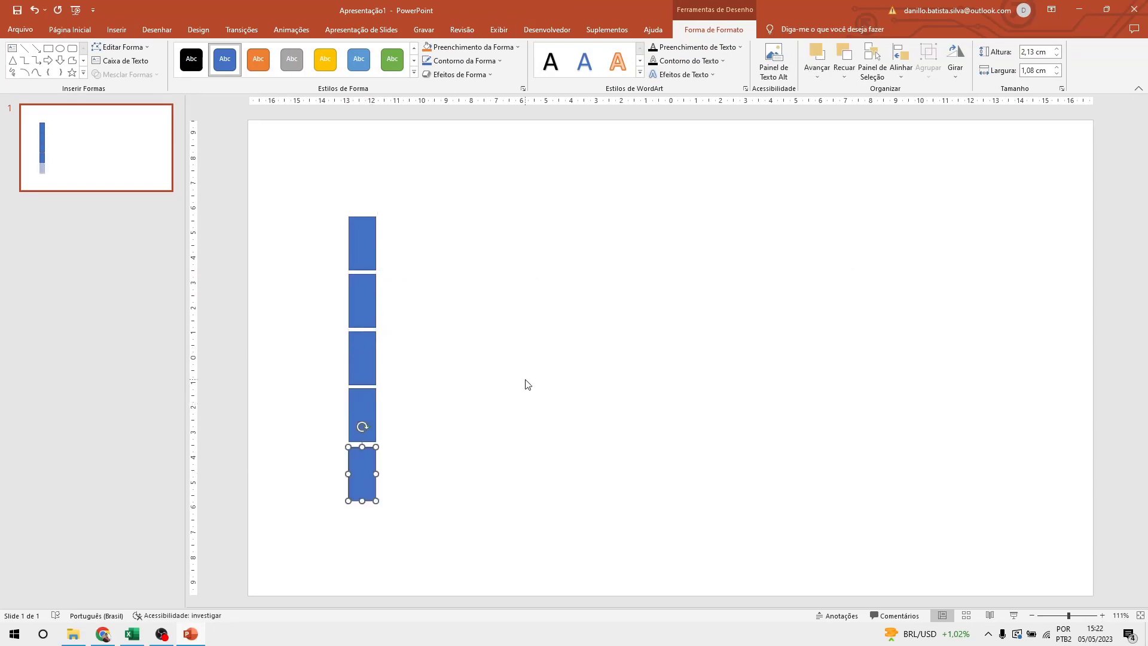
left_click(526, 384)
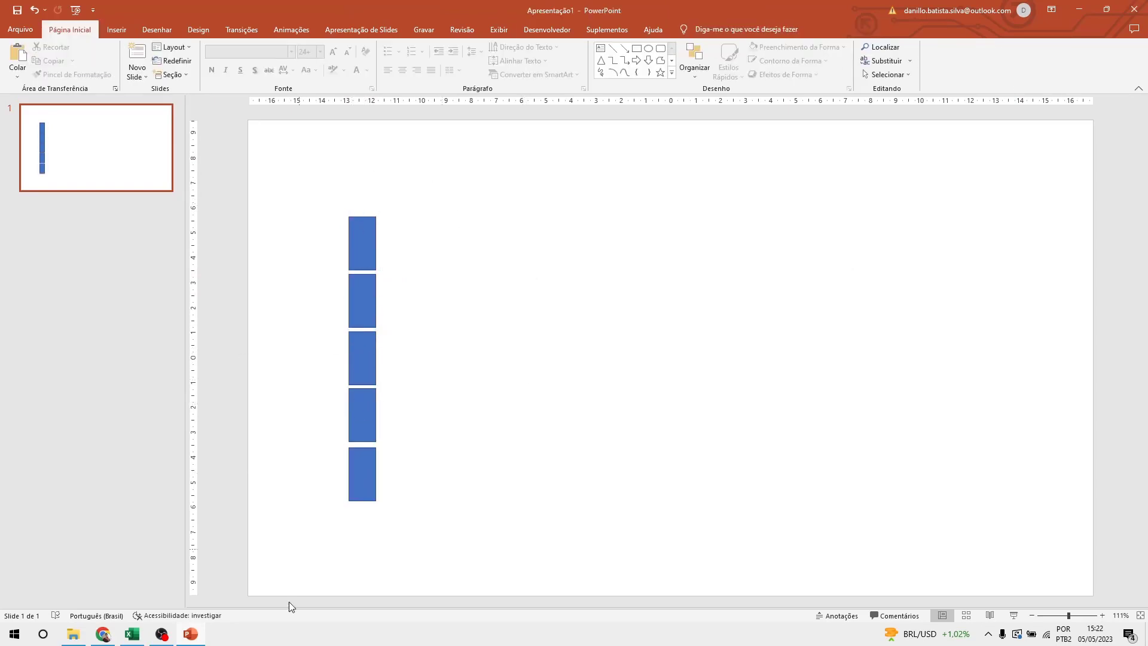
left_click(133, 635)
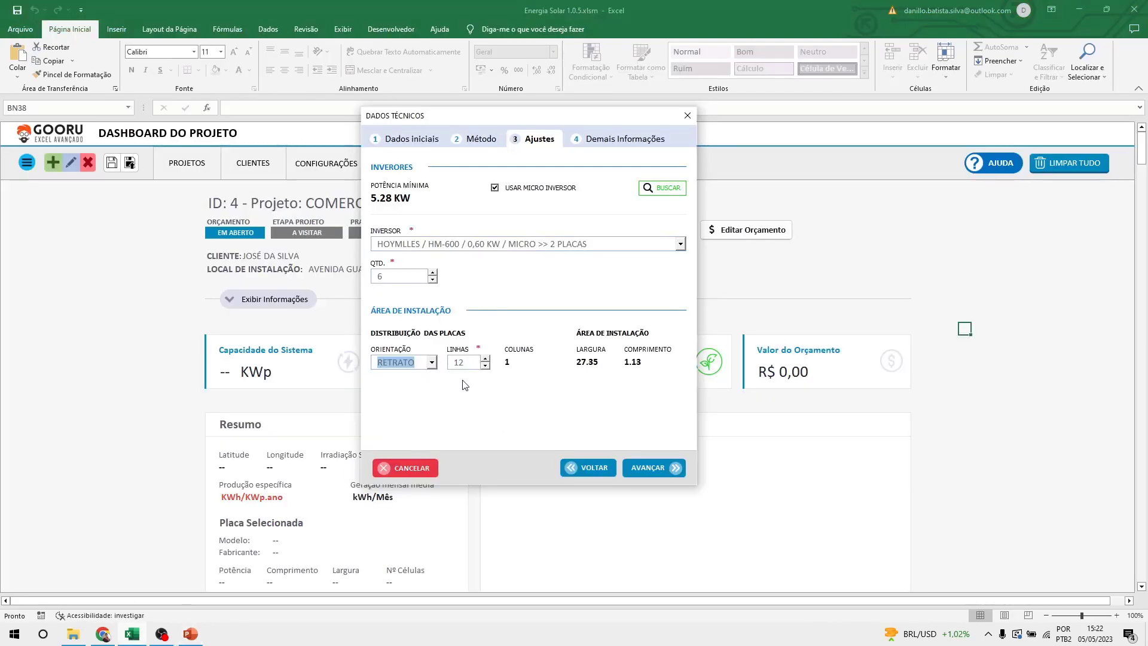
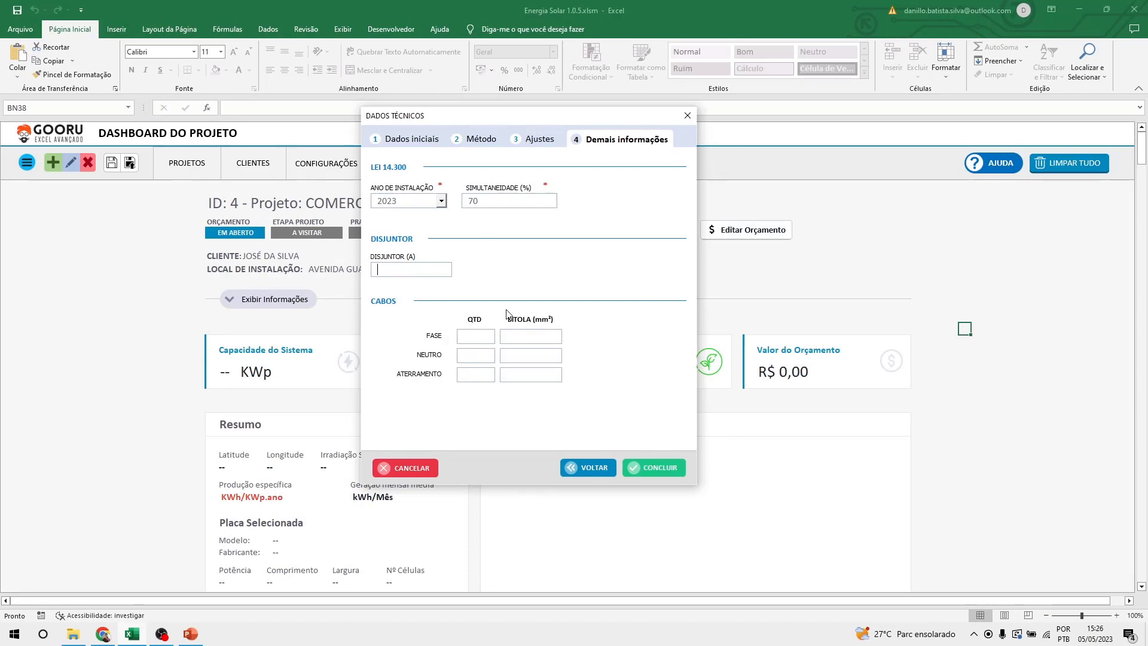
Conclude the Dados Técnicos entry and review the Olinda - PE irradiation chart averaging 5,46 kWh/m².dia.
left_click(655, 470)
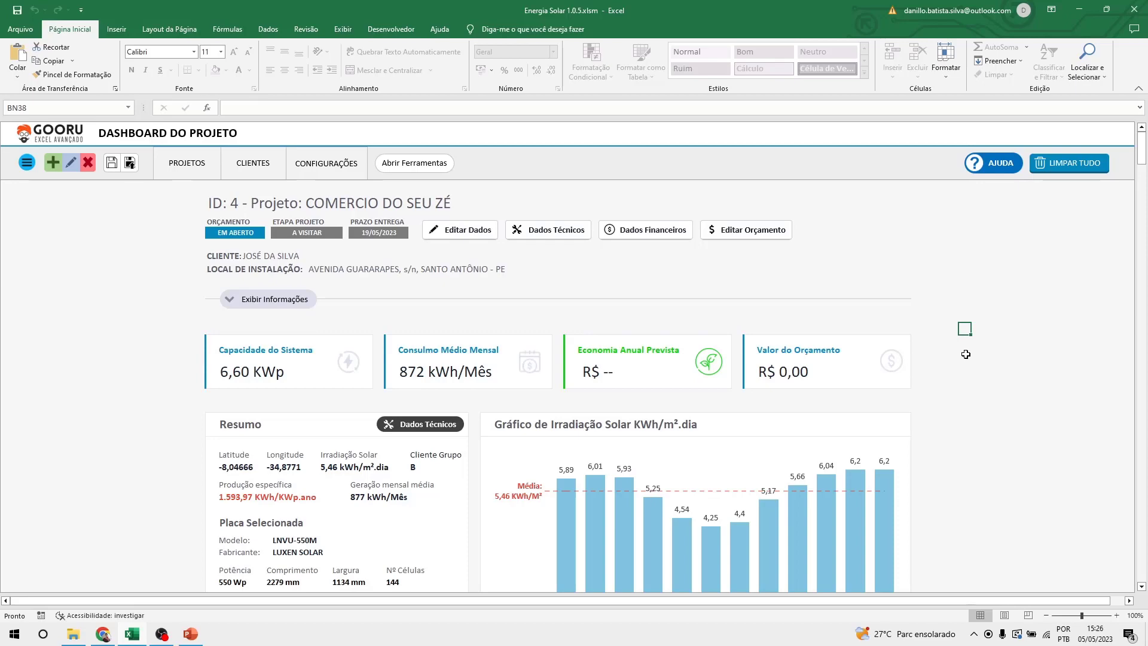
scroll(966, 354, "down", 1)
scroll(965, 354, "down", 5)
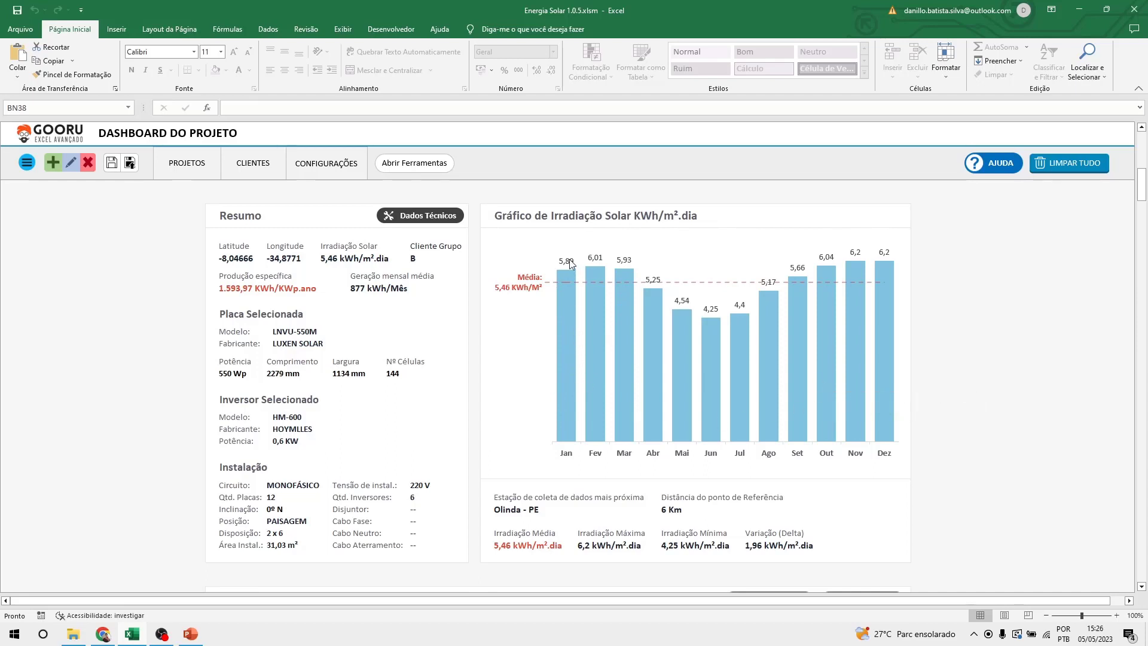
scroll(773, 375, "down", 2)
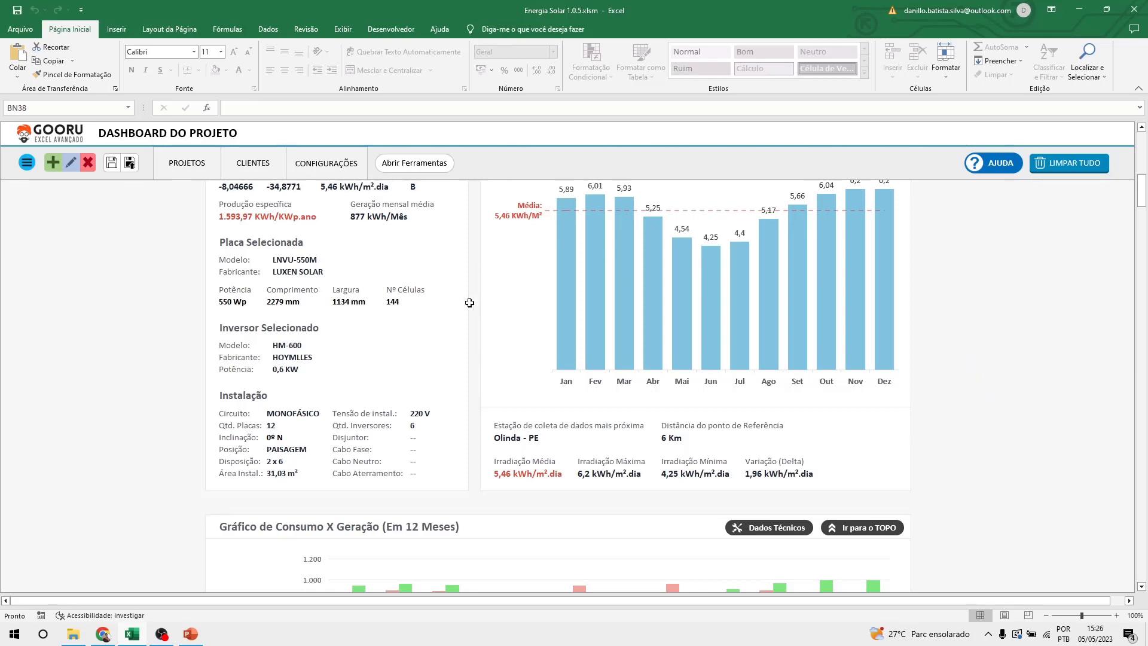
scroll(412, 240, "up", 1)
scroll(597, 336, "down", 6)
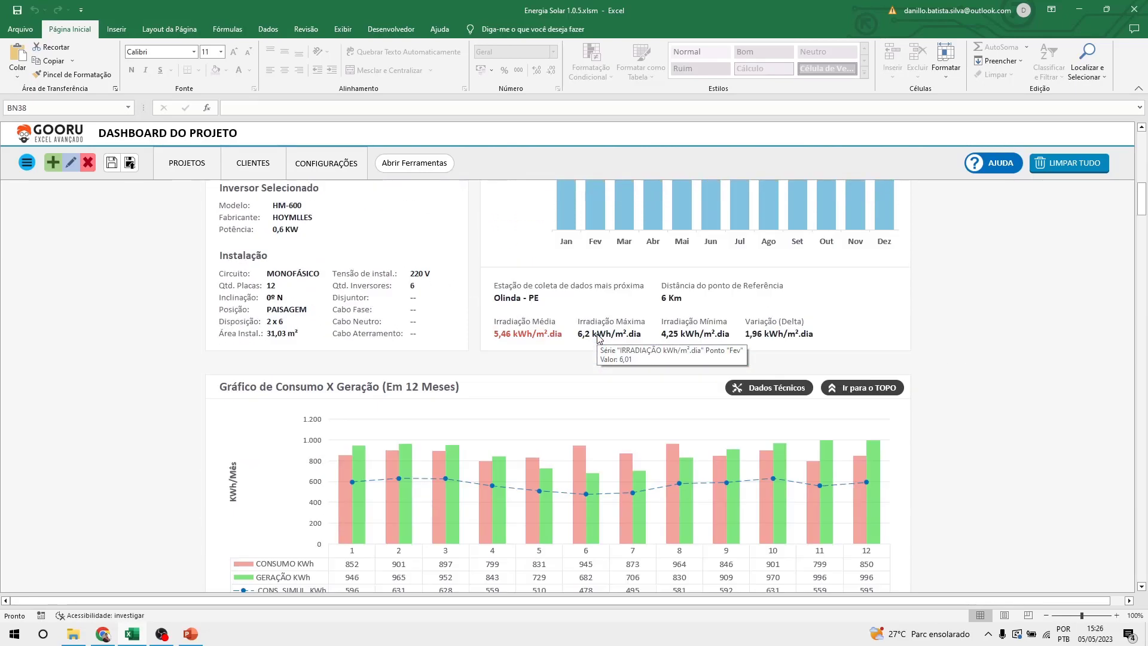
scroll(597, 335, "down", 3)
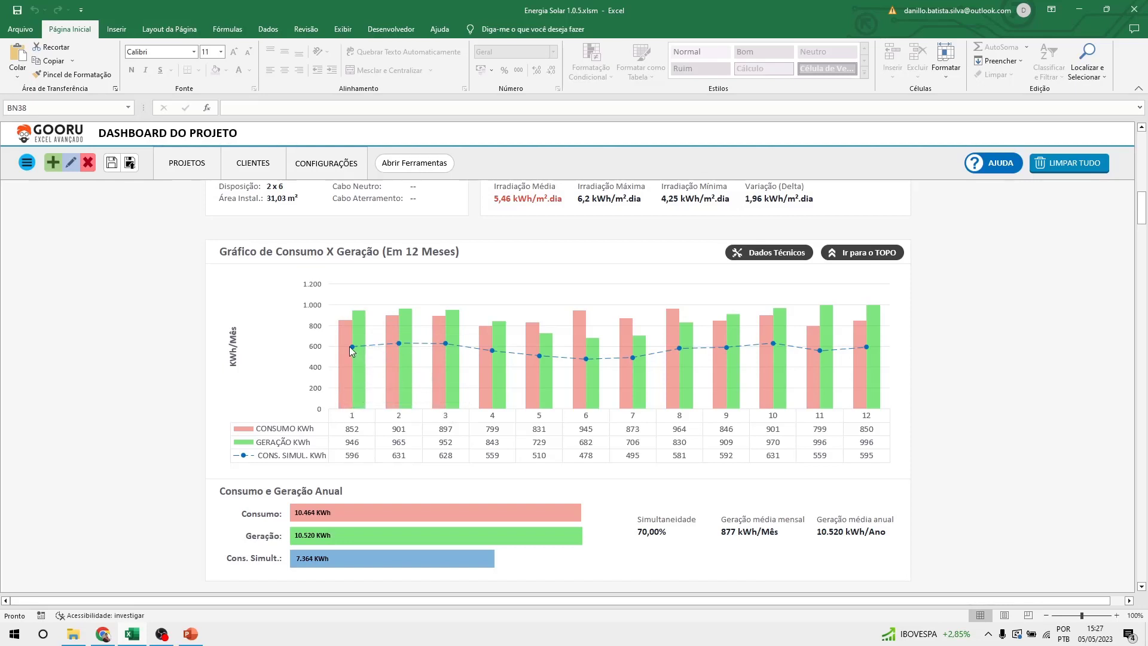
mouse_move(350, 346)
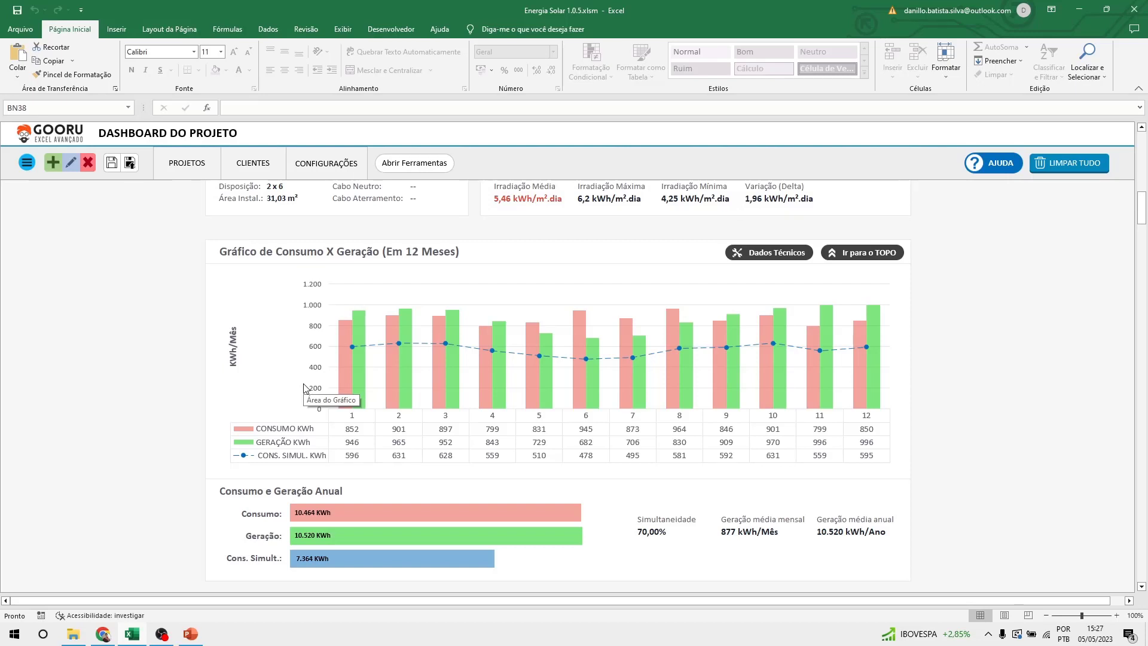
left_click_drag(647, 518, 649, 536)
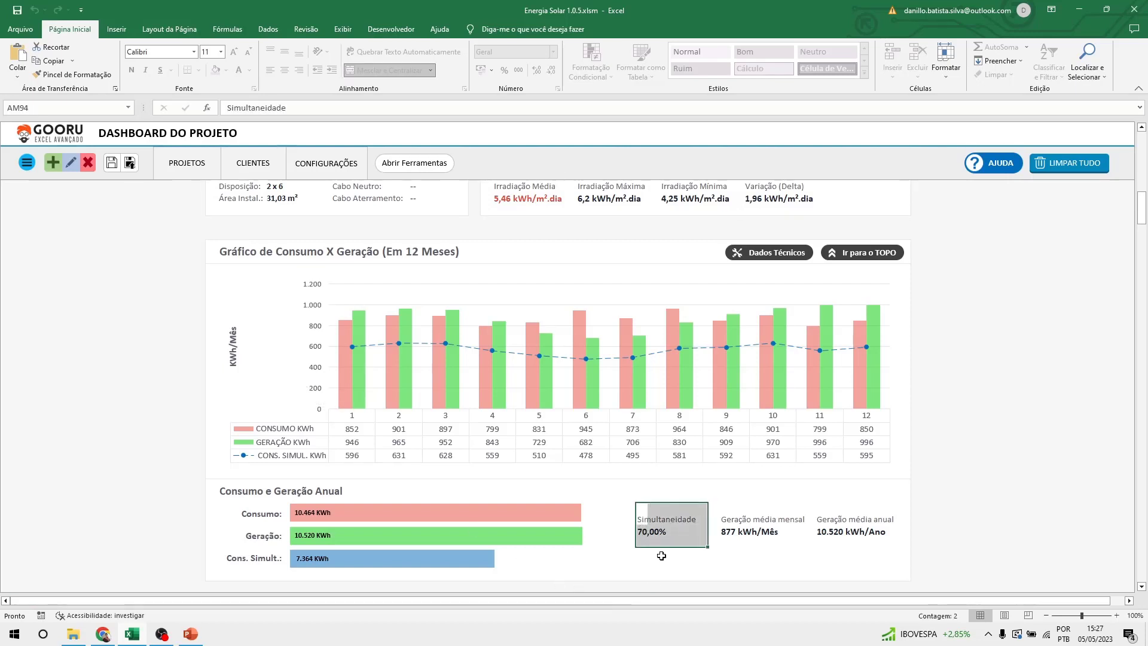
left_click(662, 557)
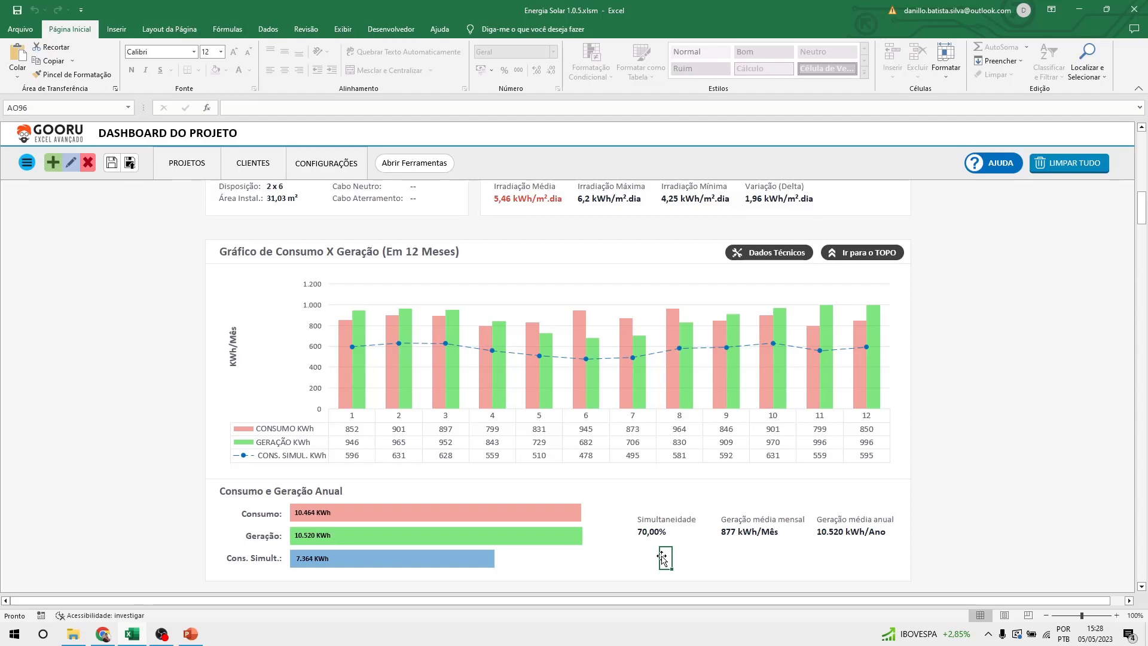
scroll(662, 559, "down", 2)
left_click(342, 422)
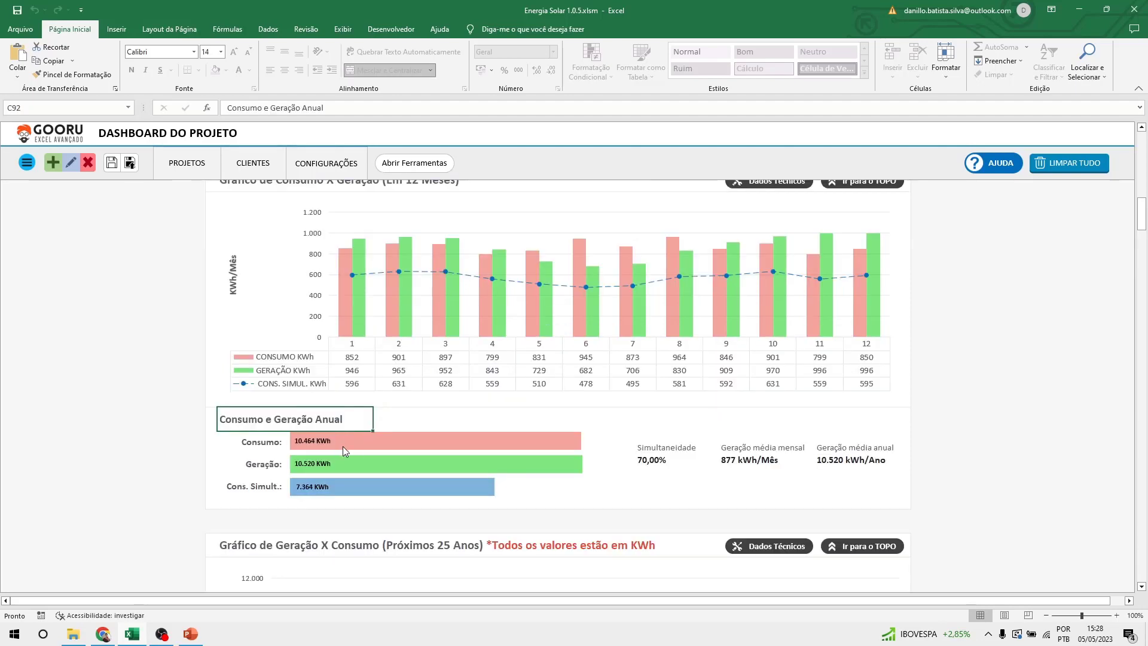
left_click(390, 413)
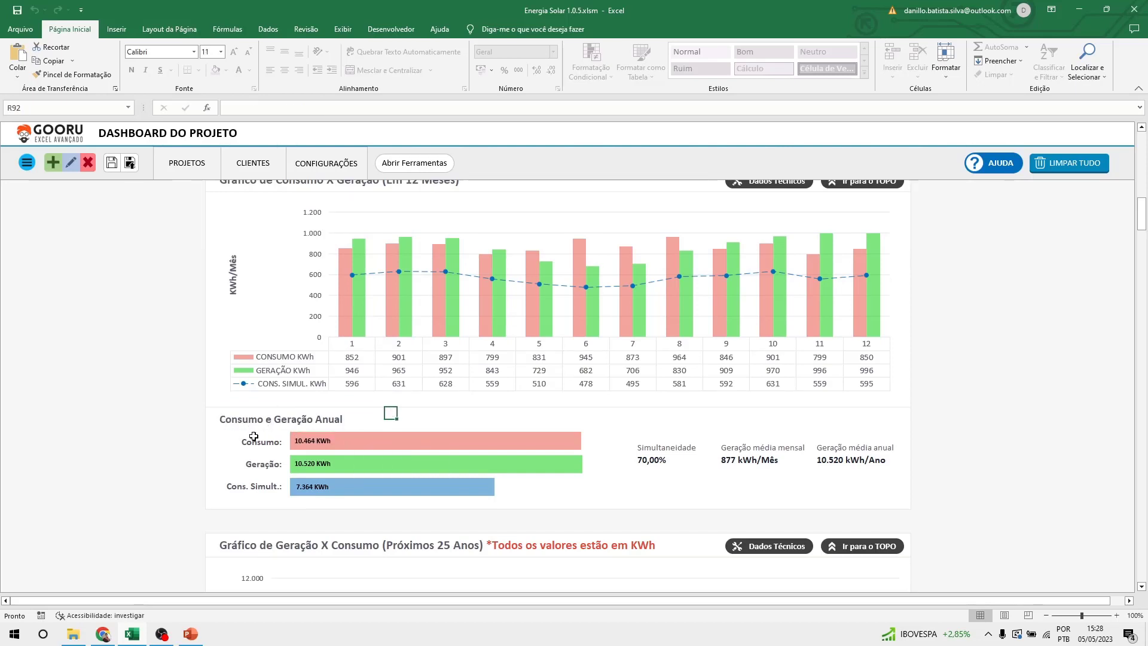
left_click(293, 416)
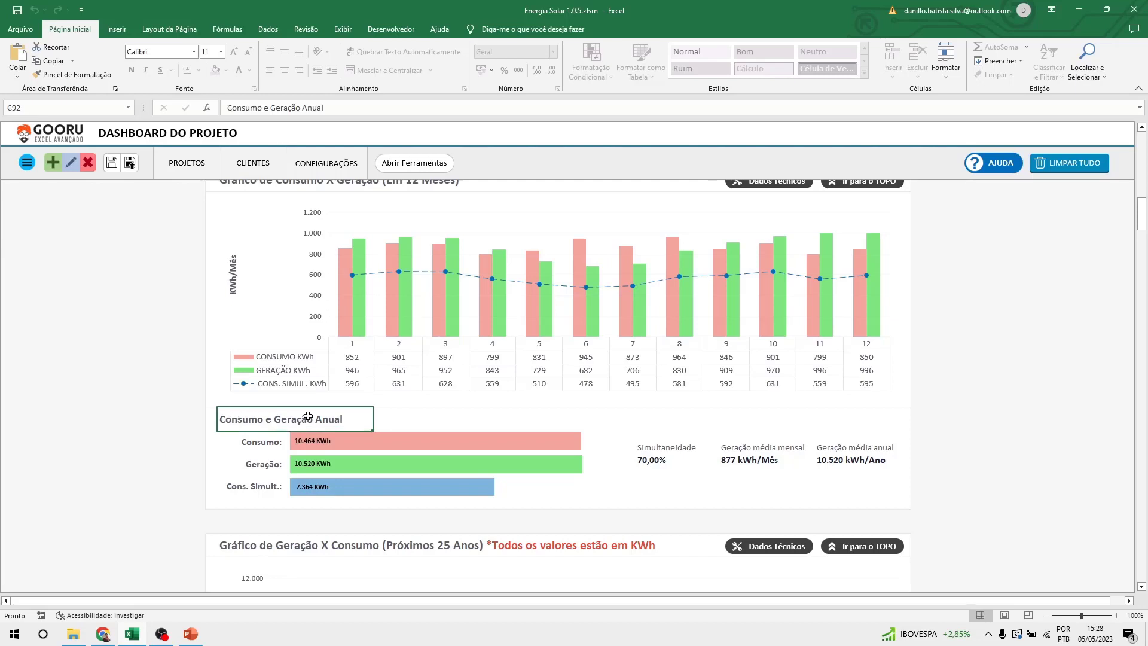
left_click(241, 442)
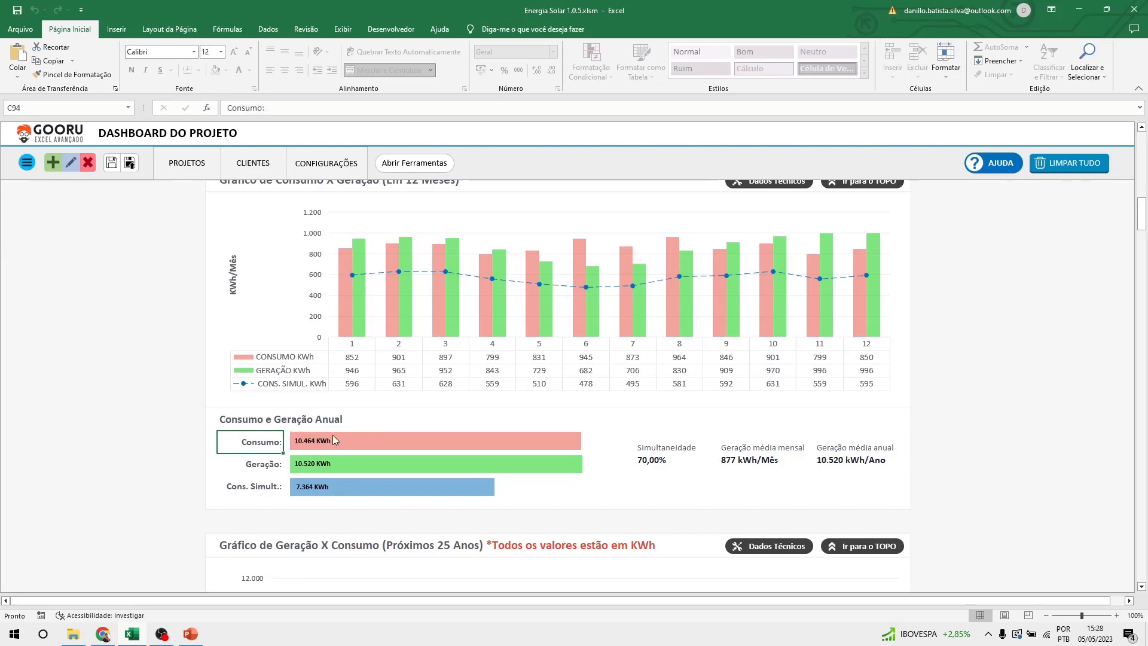
left_click(238, 464)
left_click(240, 487)
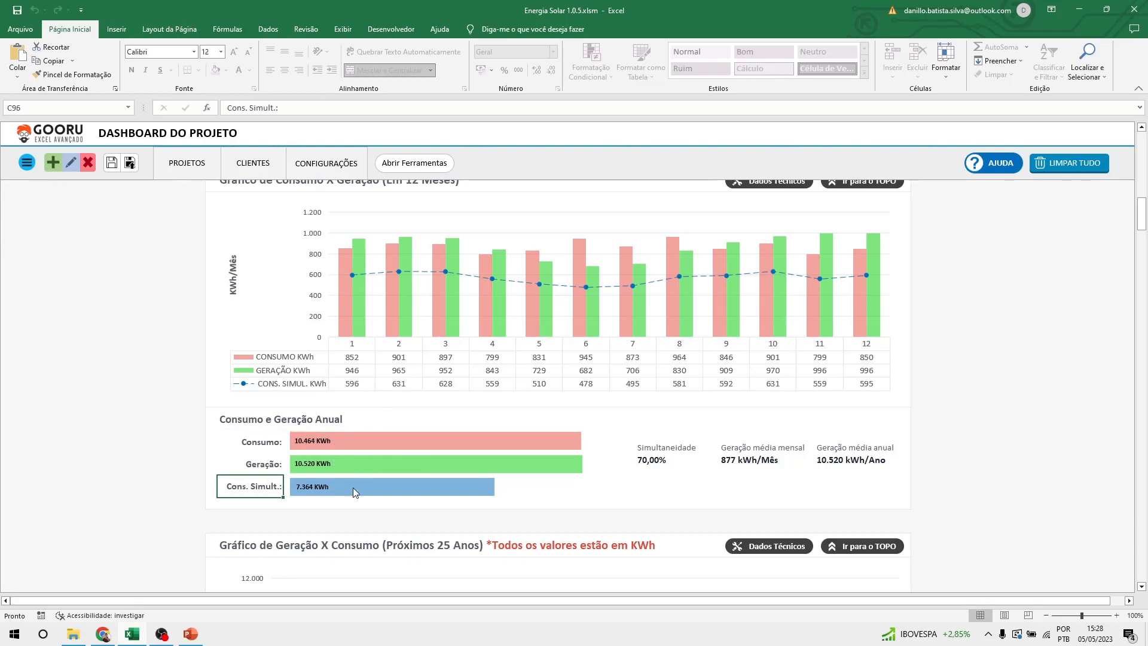
mouse_move(357, 487)
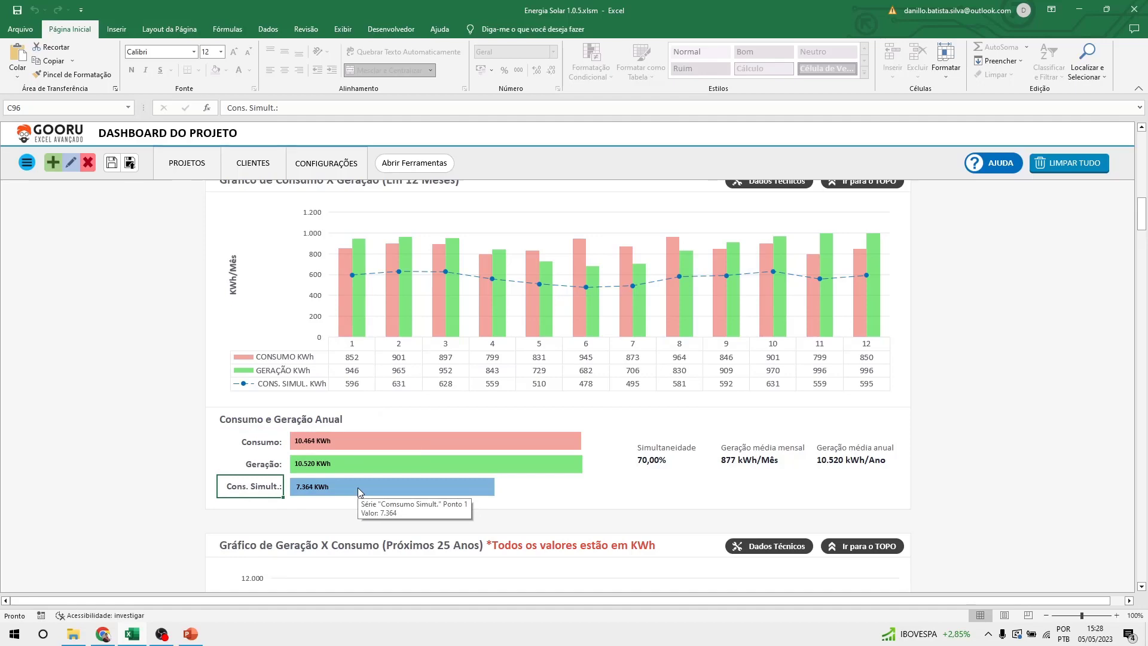
scroll(658, 419, "up", 1)
scroll(964, 378, "down", 5)
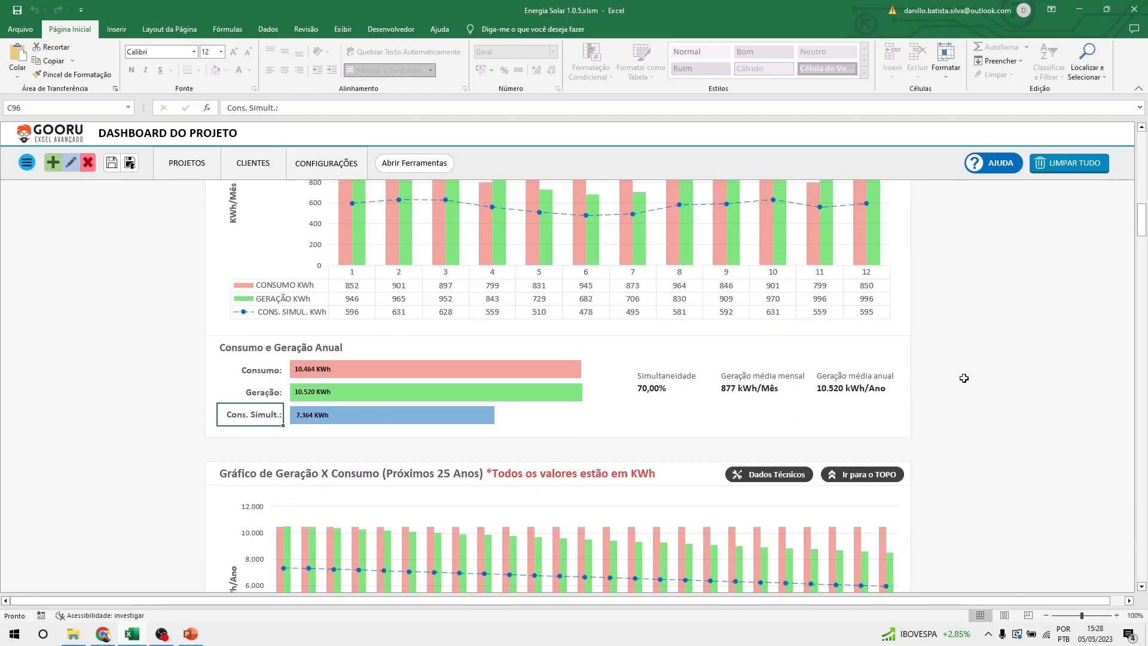
scroll(963, 378, "down", 5)
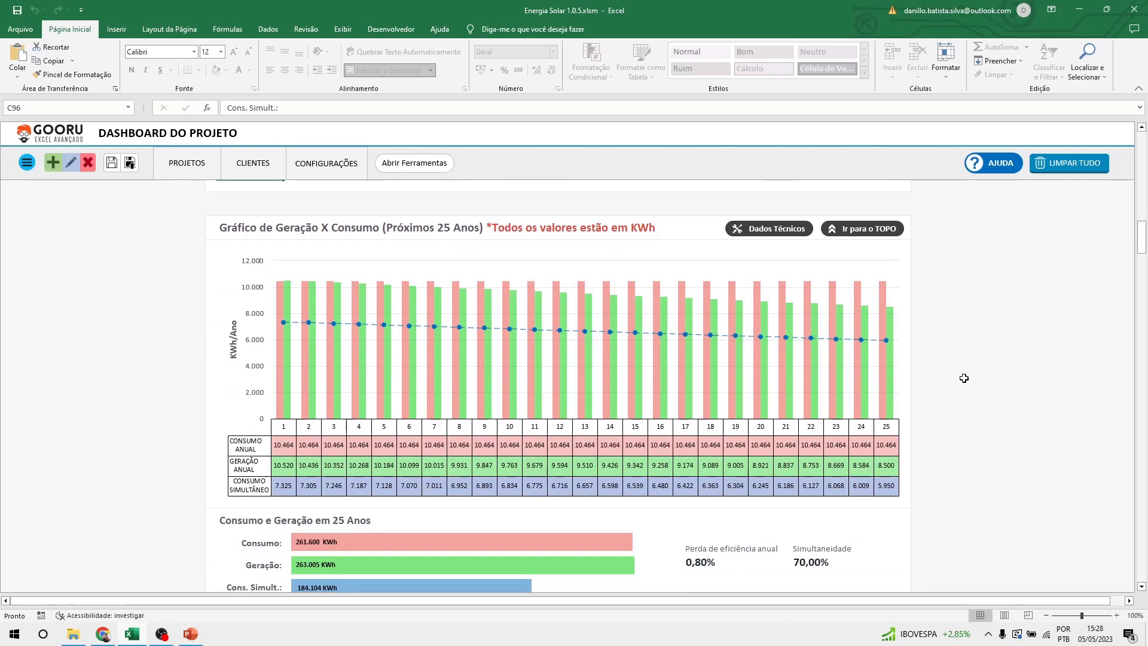
scroll(964, 377, "up", 8)
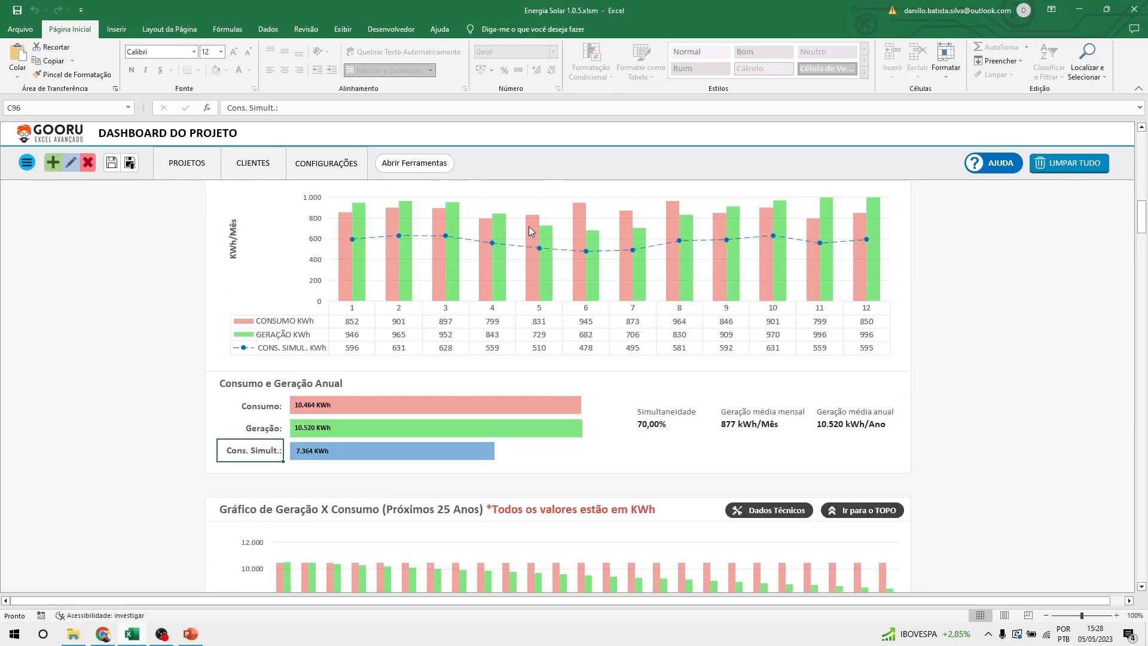
scroll(817, 311, "down", 5)
scroll(817, 310, "down", 3)
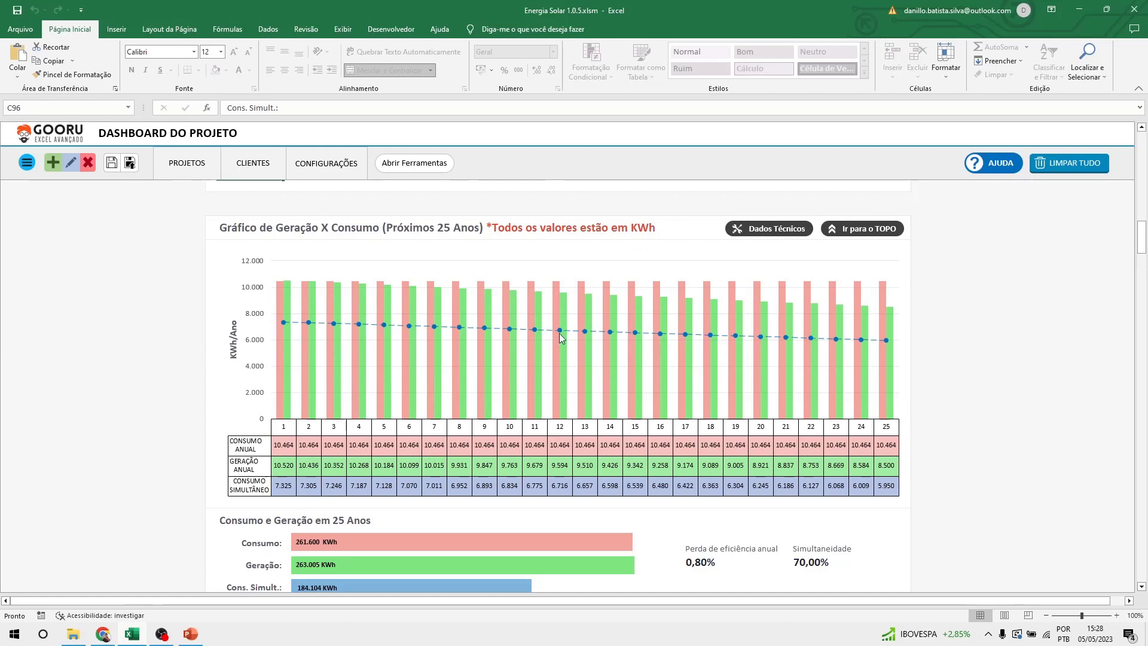
mouse_move(560, 336)
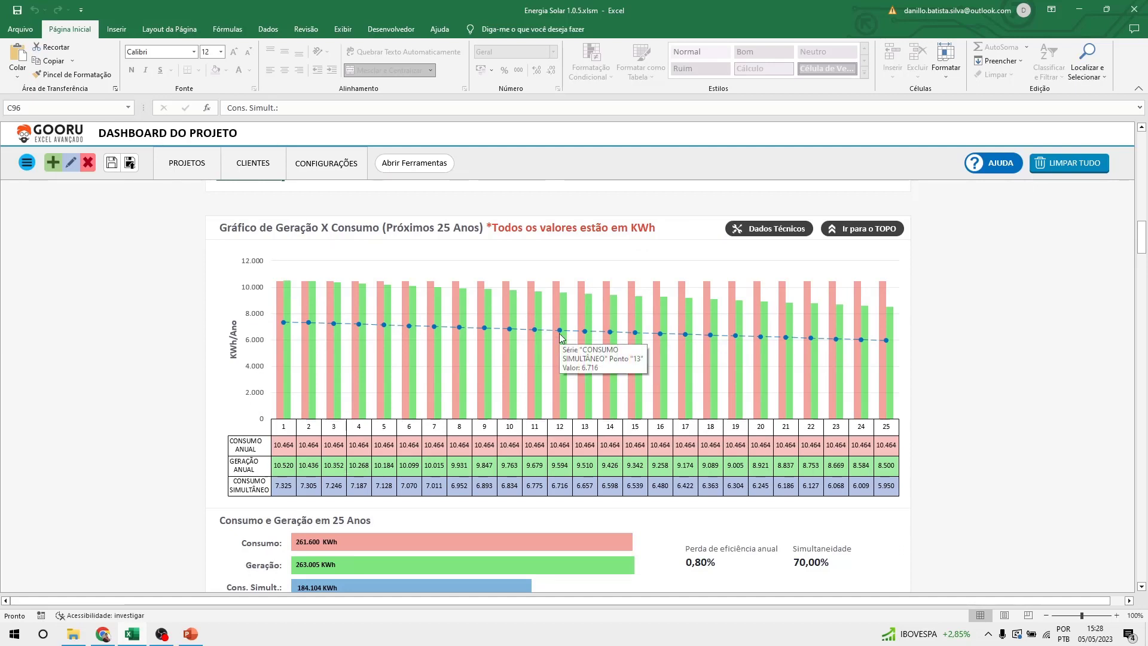
mouse_move(285, 391)
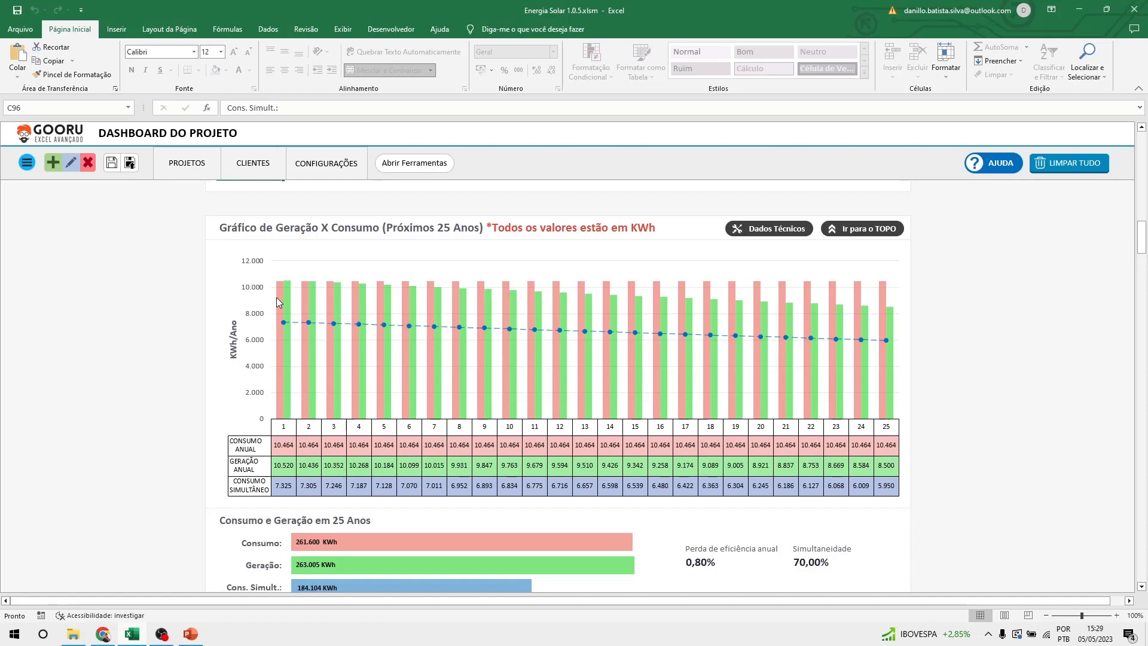
mouse_move(280, 287)
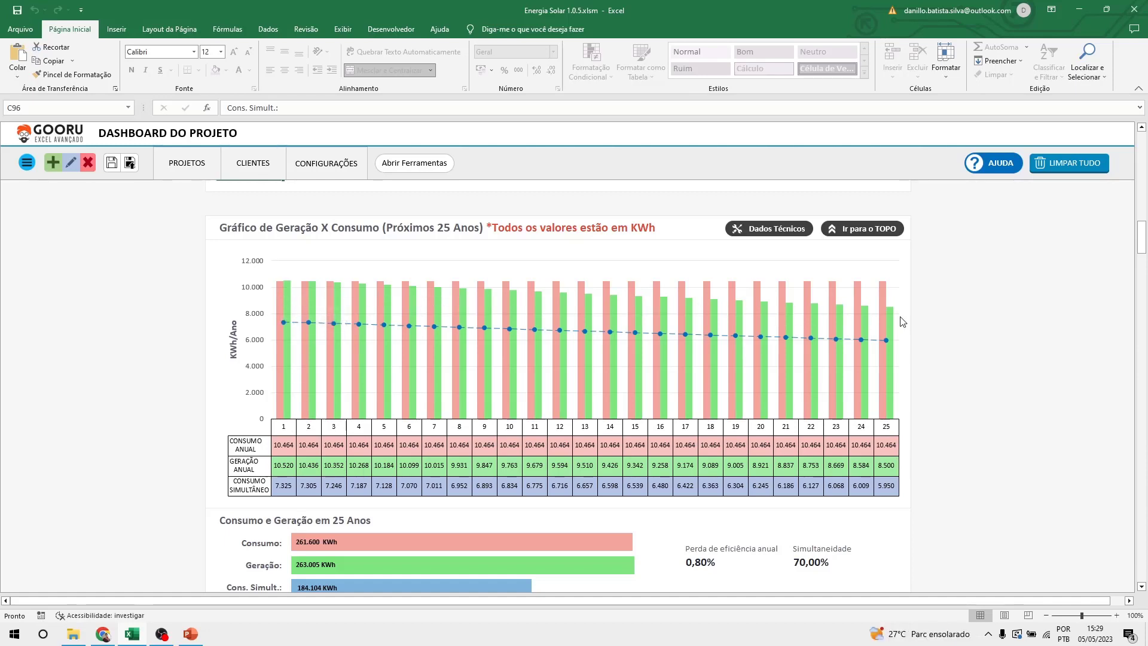
scroll(935, 393, "down", 2)
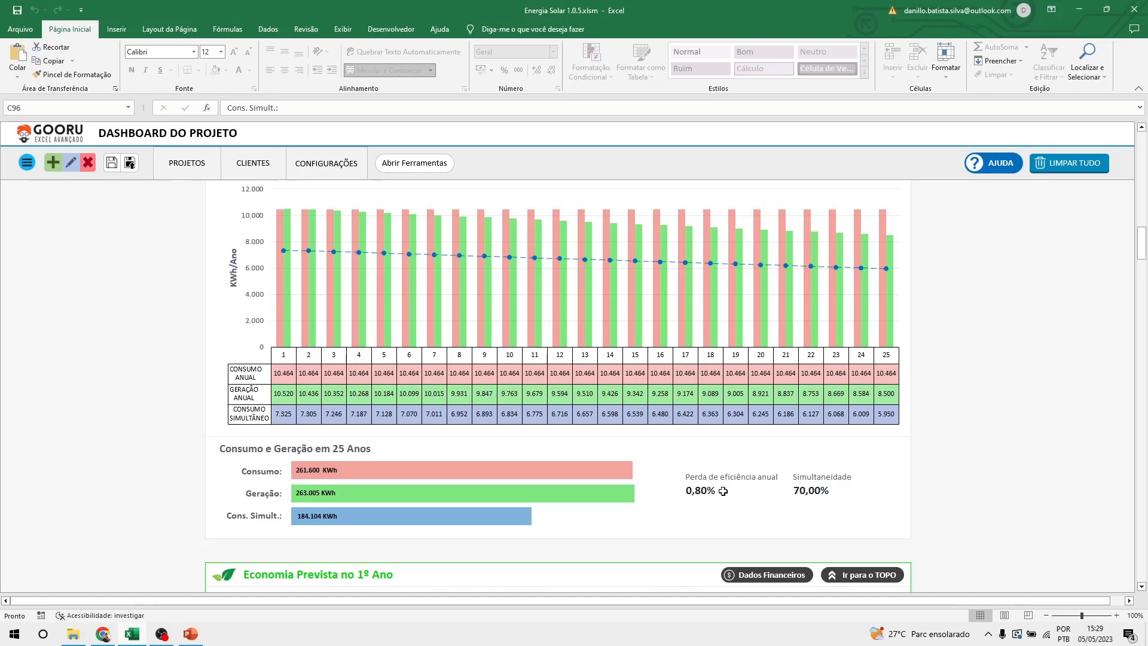
left_click(693, 498)
scroll(706, 528, "up", 2)
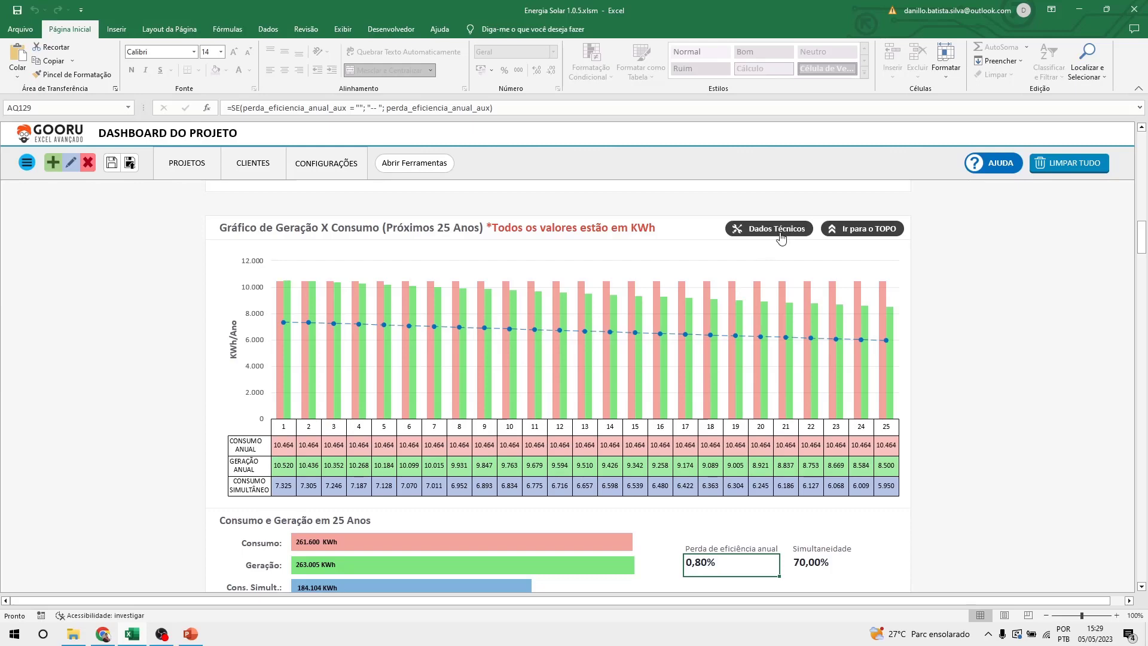
scroll(772, 293, "up", 8)
scroll(769, 293, "up", 12)
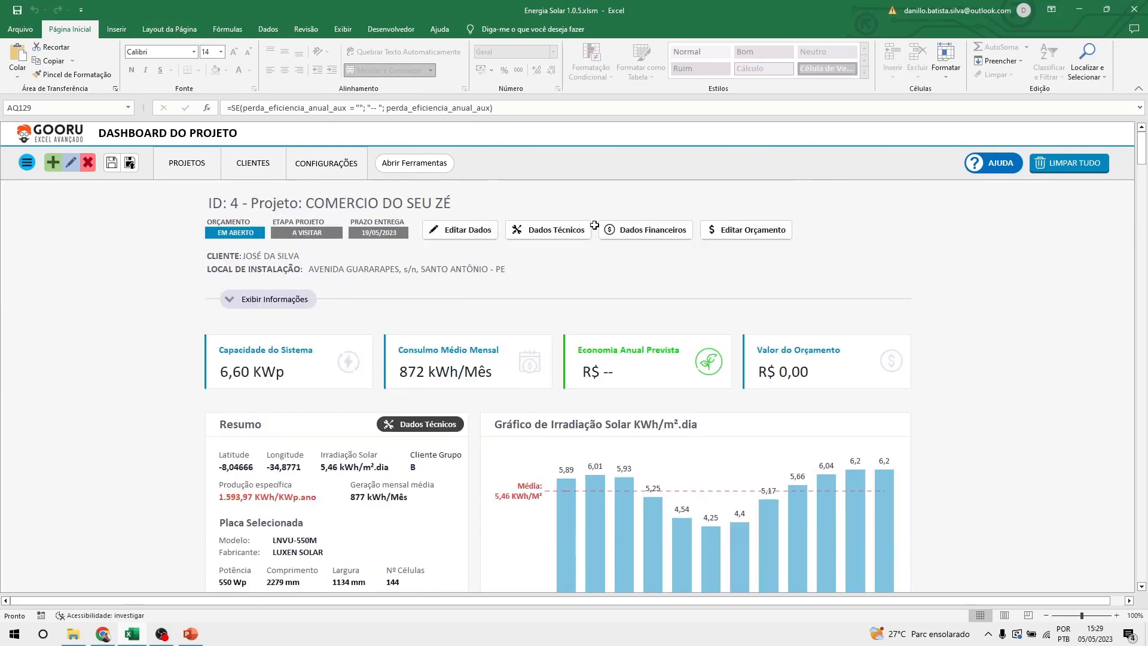
scroll(568, 257, "down", 20)
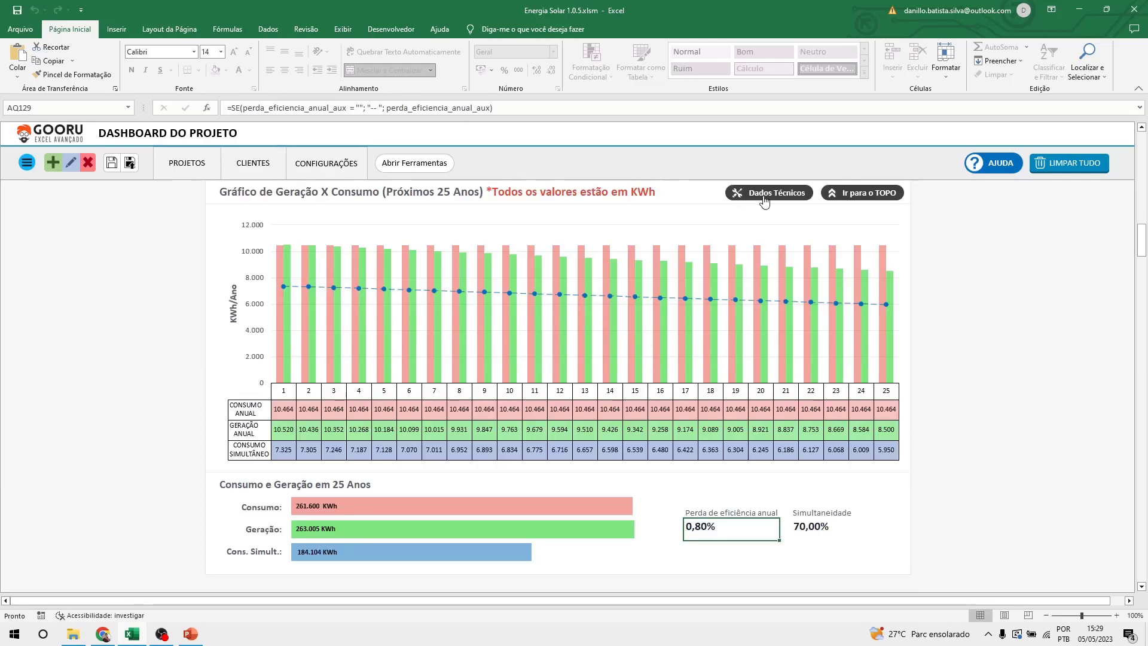
Open Dados Técnicos and review its sizing, inverter and additional-information pages.
left_click(764, 199)
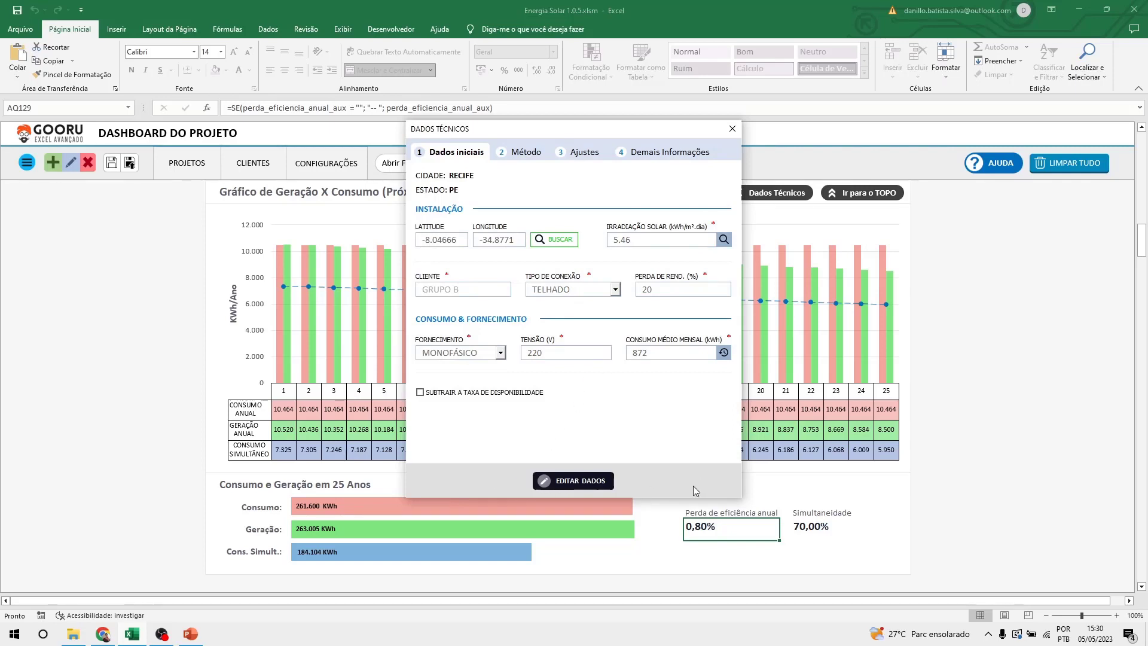
left_click(520, 151)
left_click(585, 152)
left_click(635, 156)
left_click(584, 153)
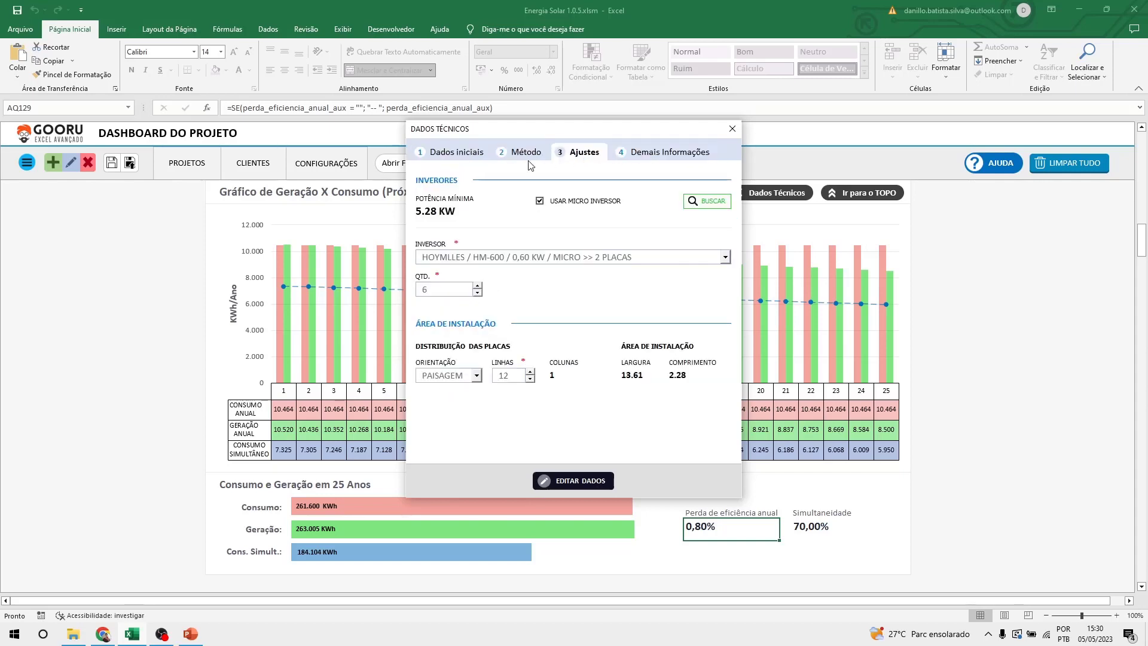
left_click(460, 153)
left_click(518, 154)
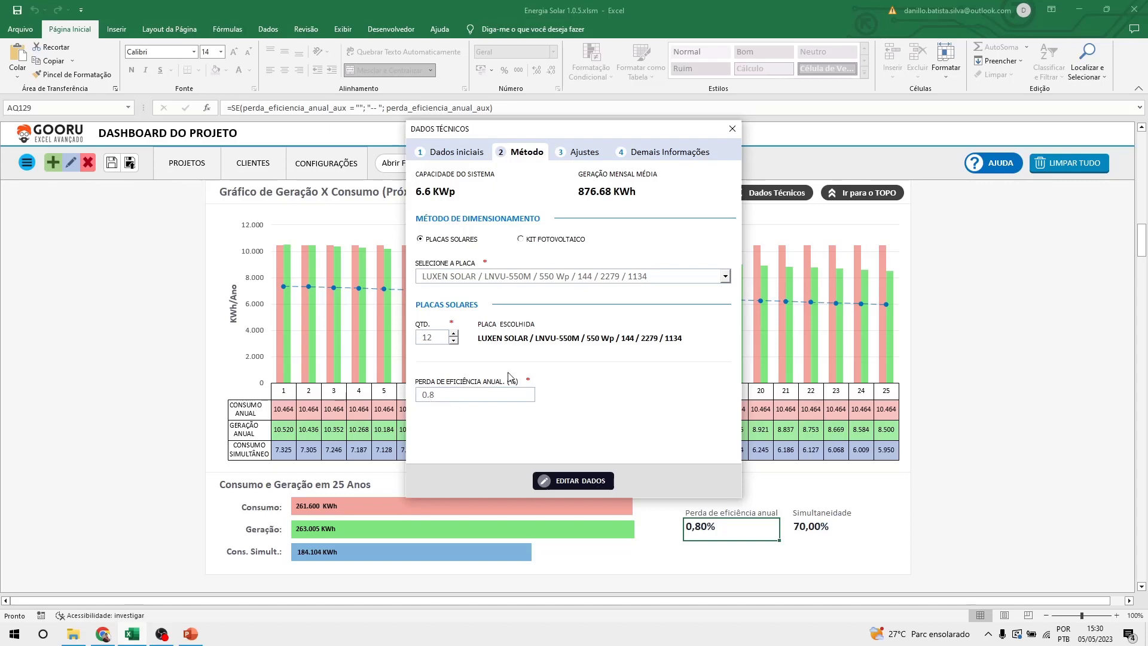
Set Perda de eficiência anual to 10, look up the inverter and apply the data.
left_click(594, 486)
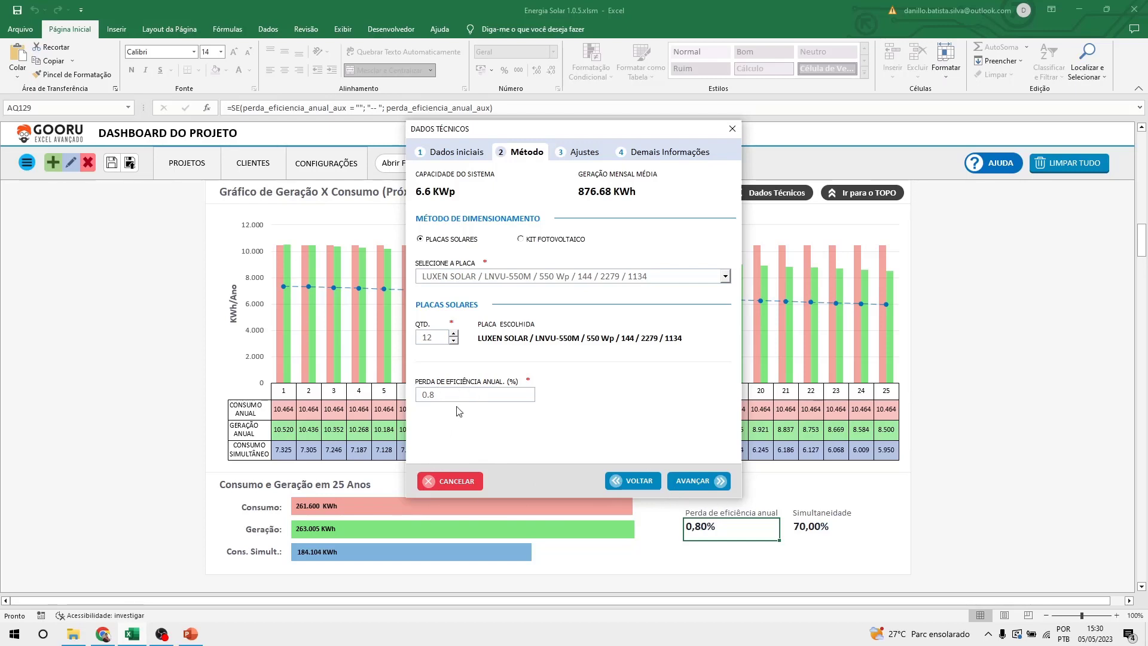
left_click_drag(464, 396, 424, 395)
type("10")
left_click(585, 155)
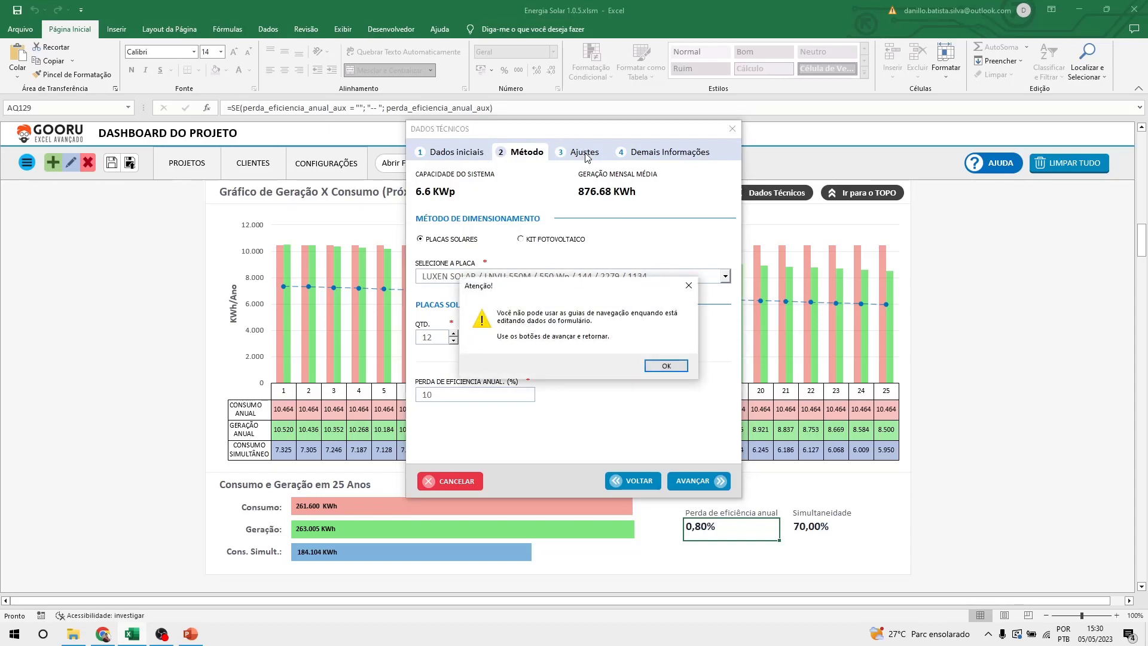
left_click(664, 364)
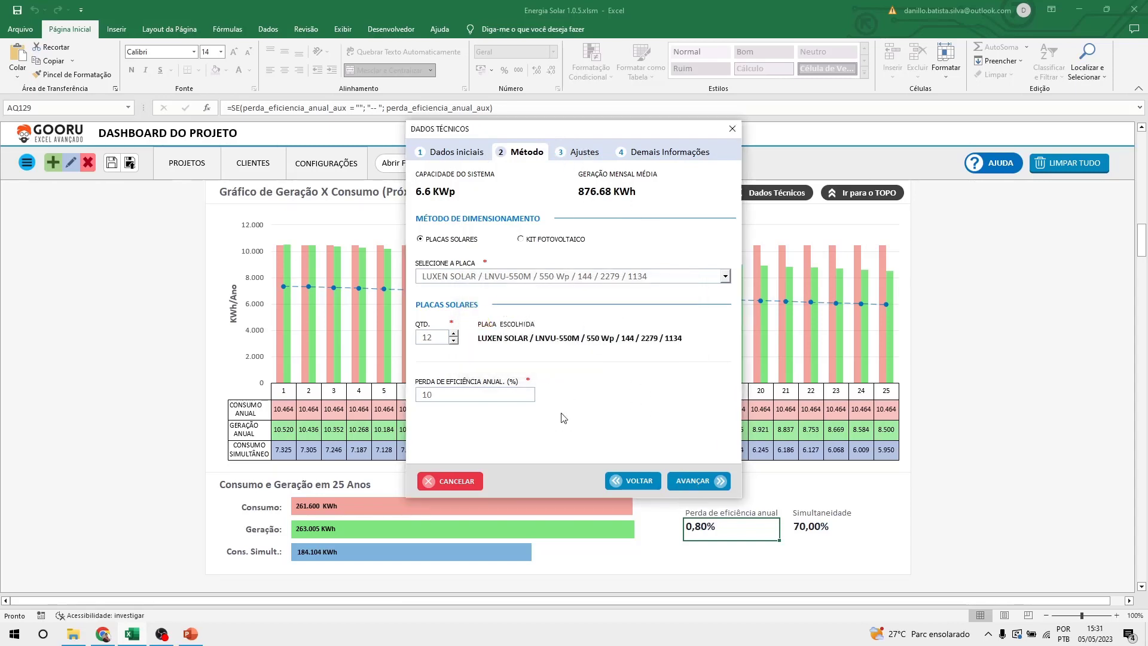
left_click(713, 484)
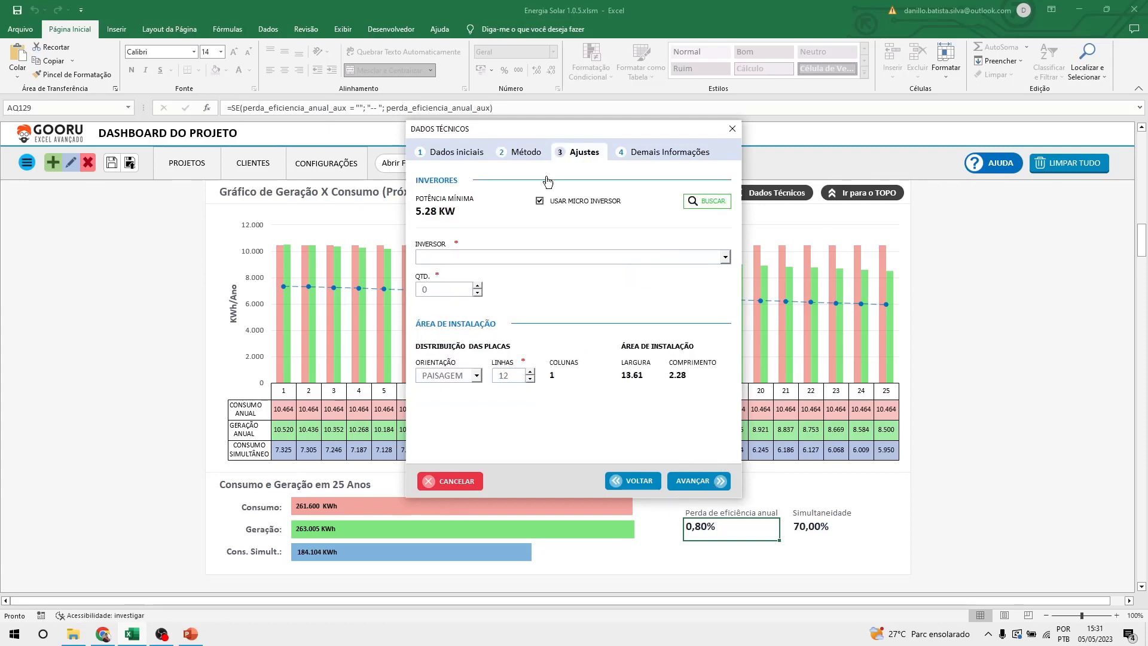
left_click(707, 204)
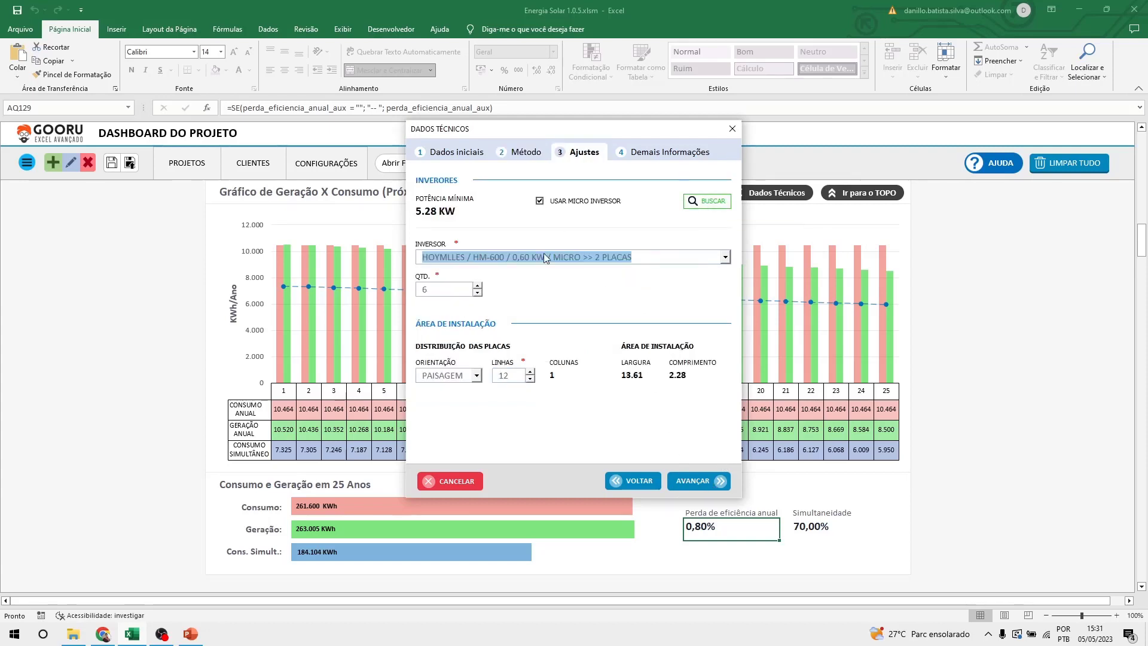
left_click(705, 482)
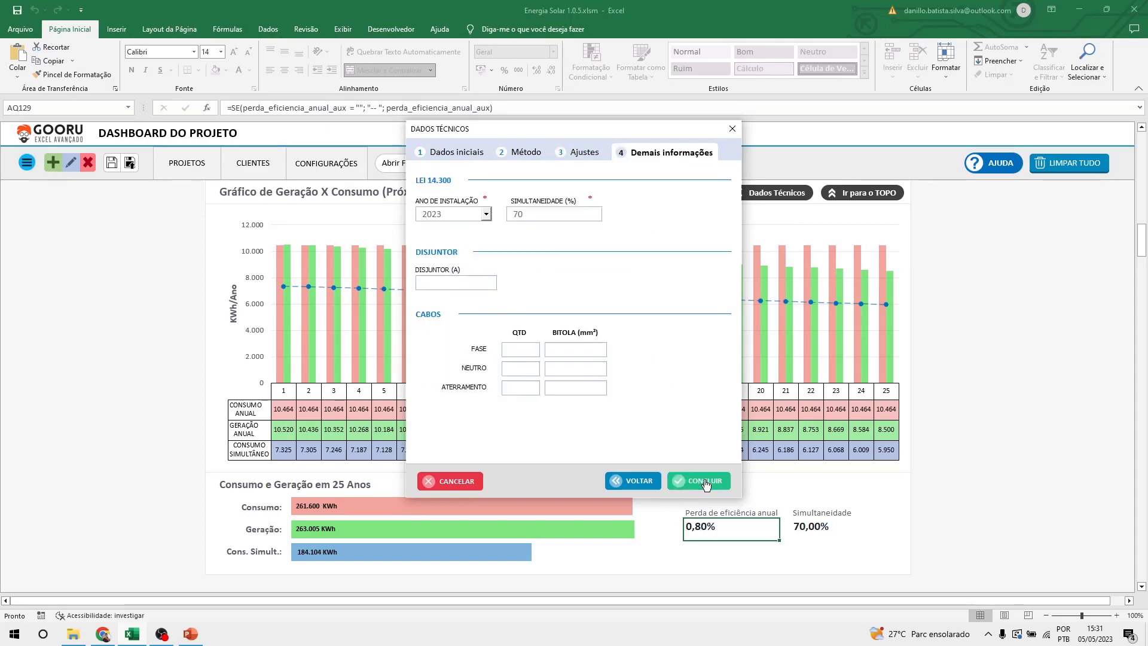
left_click(706, 482)
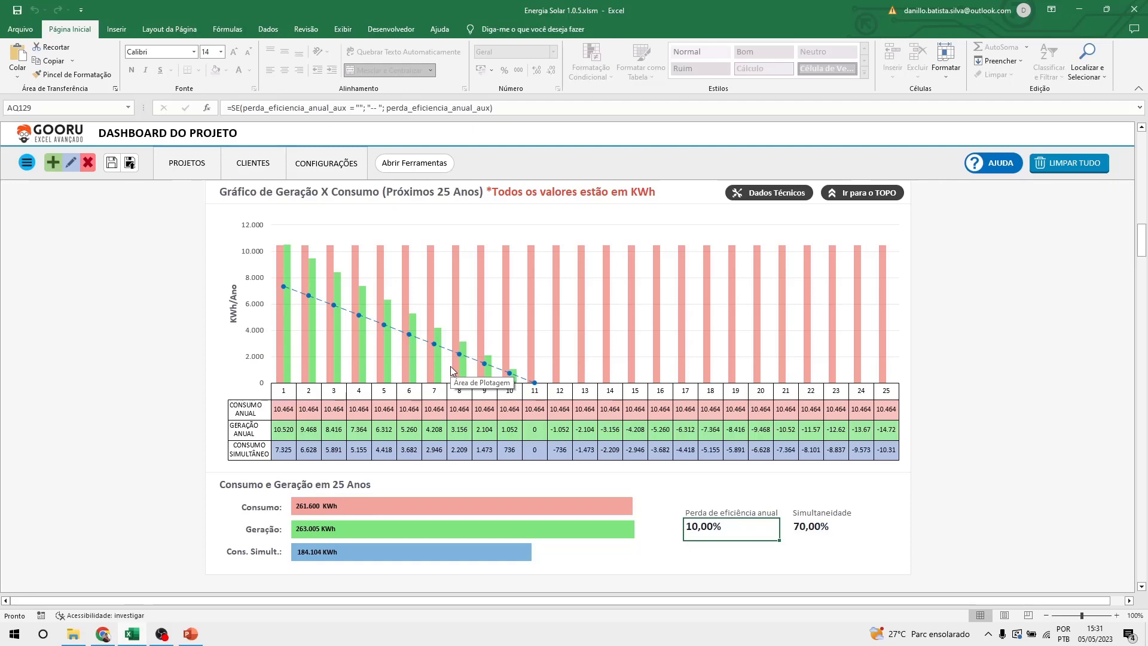
Change Perda de eficiência anual to 0.8, look up the inverter and apply the data.
left_click(791, 198)
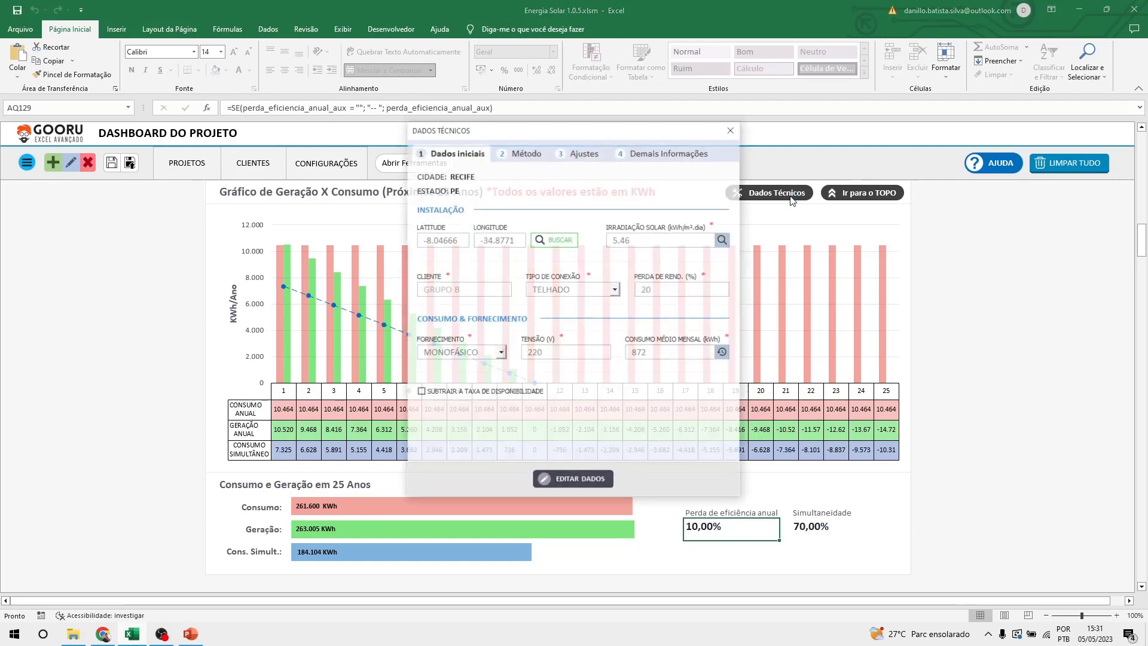
left_click(527, 154)
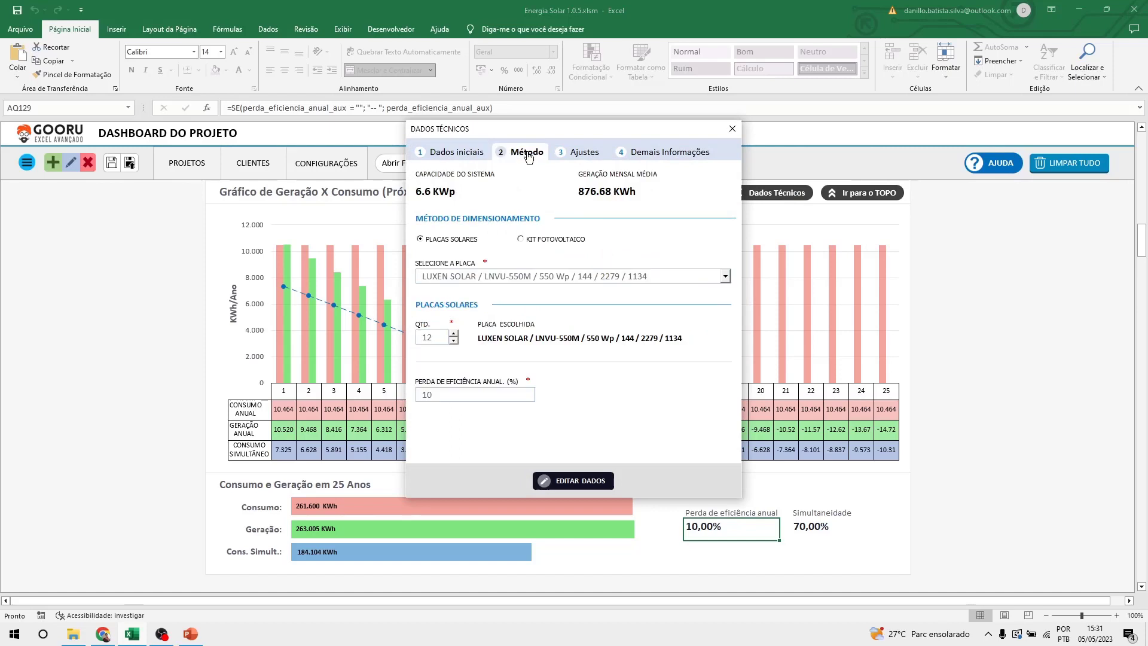
left_click(578, 489)
double_click(446, 395)
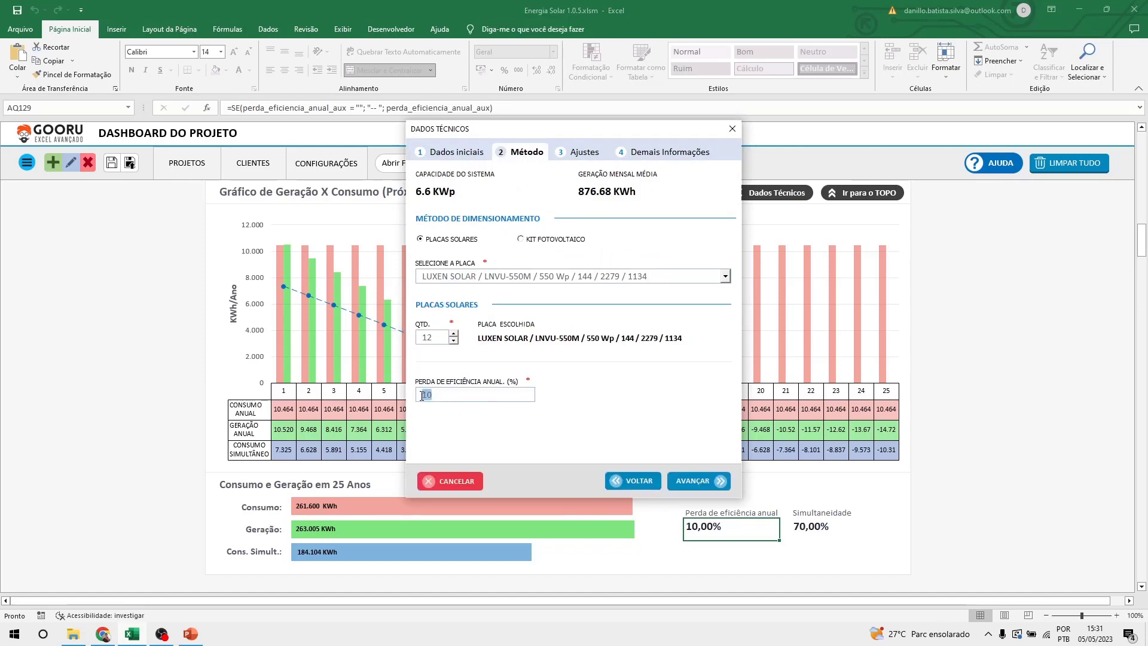
type("0.8")
left_click(700, 481)
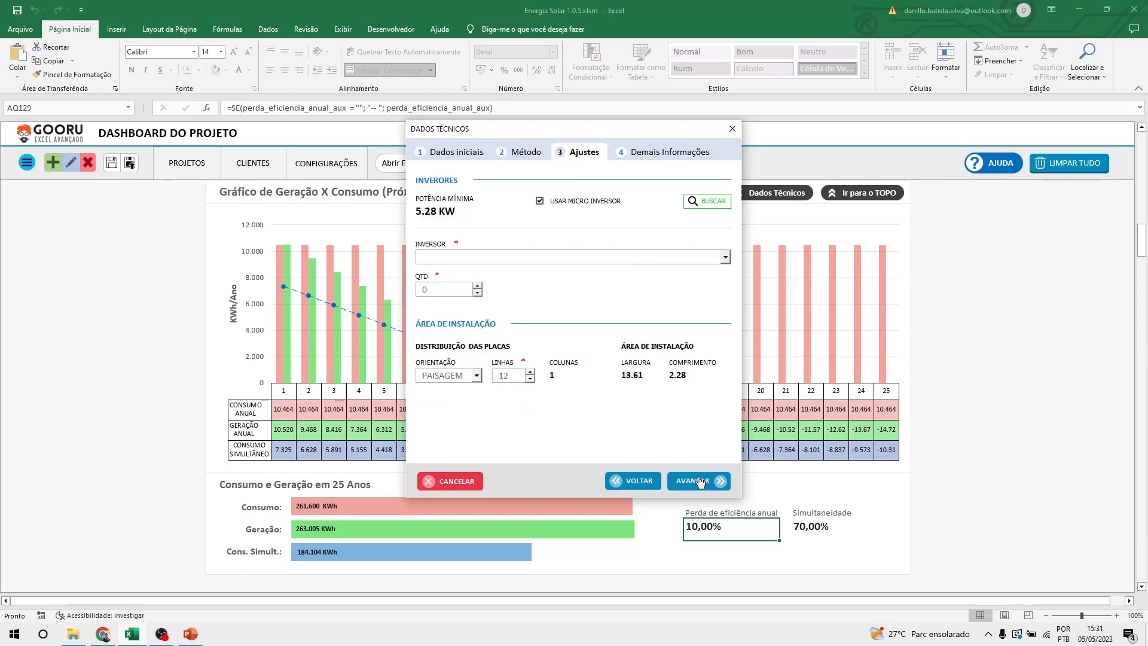
left_click(699, 202)
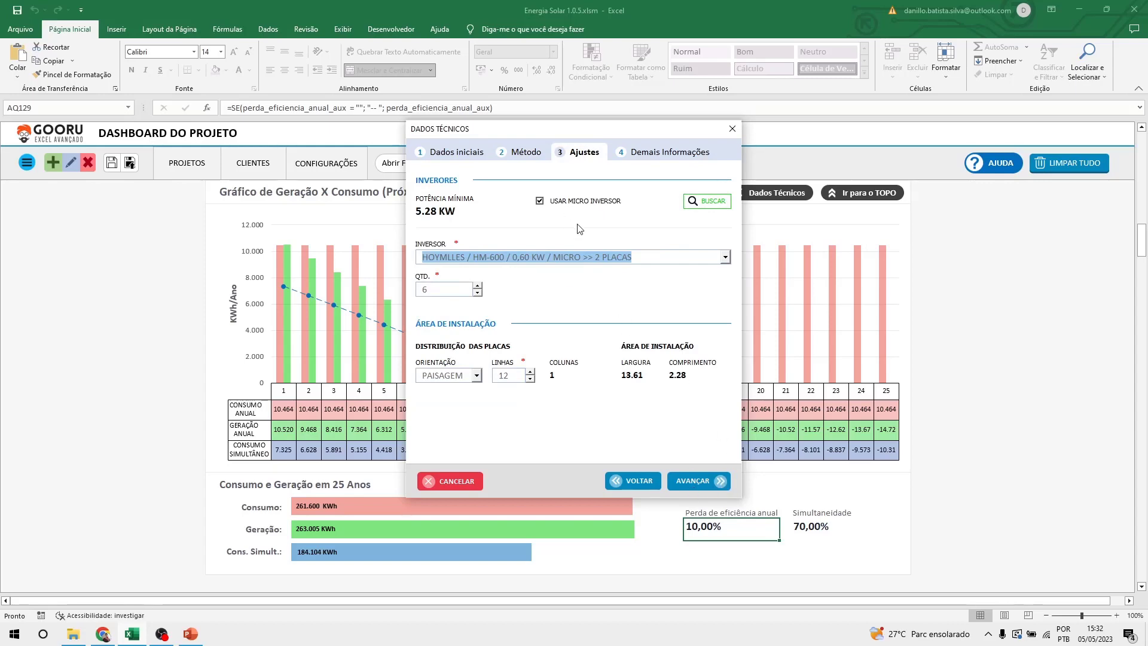
left_click(693, 482)
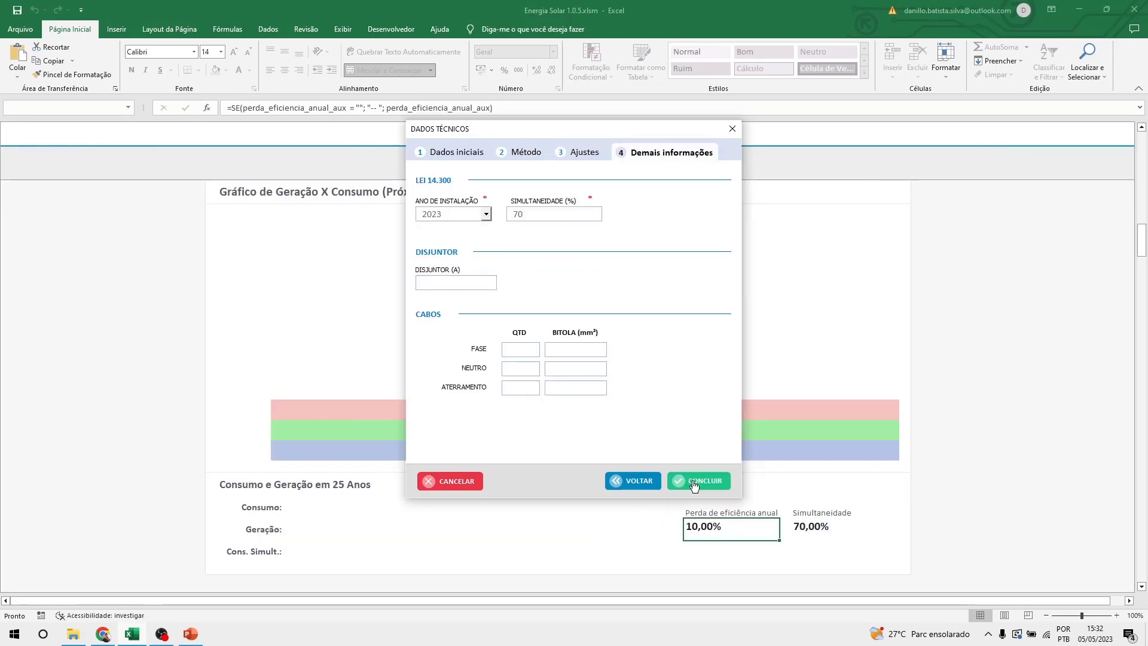
left_click(694, 482)
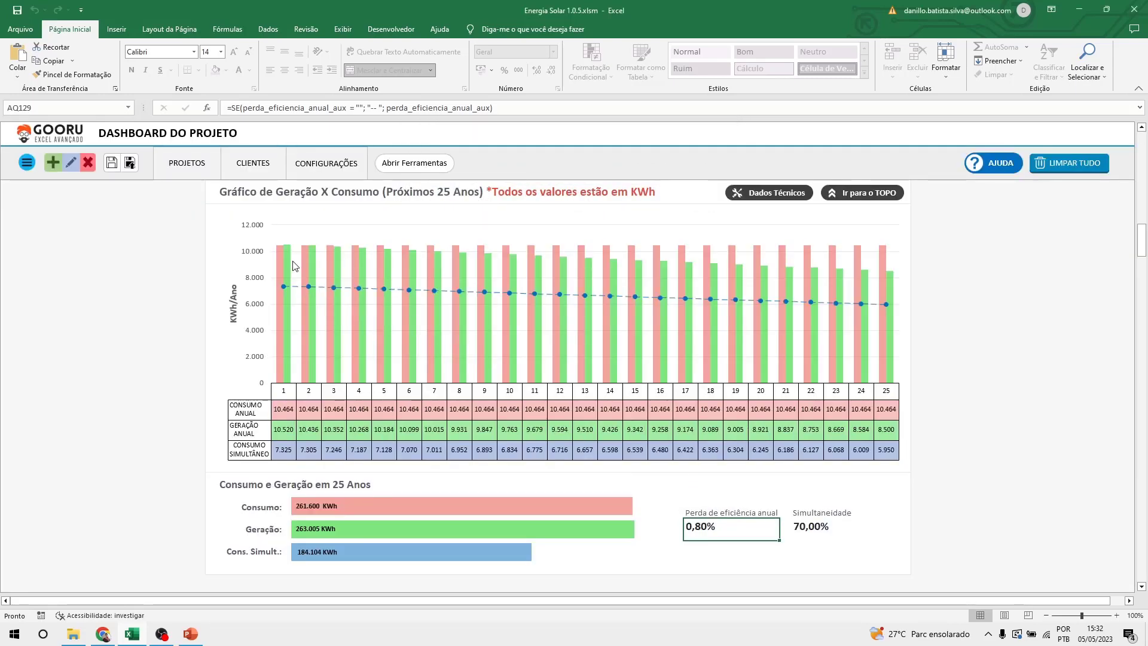
Scroll through the dashboard to review the recalculated generation and savings sections.
scroll(832, 331, "down", 2)
left_click(872, 461)
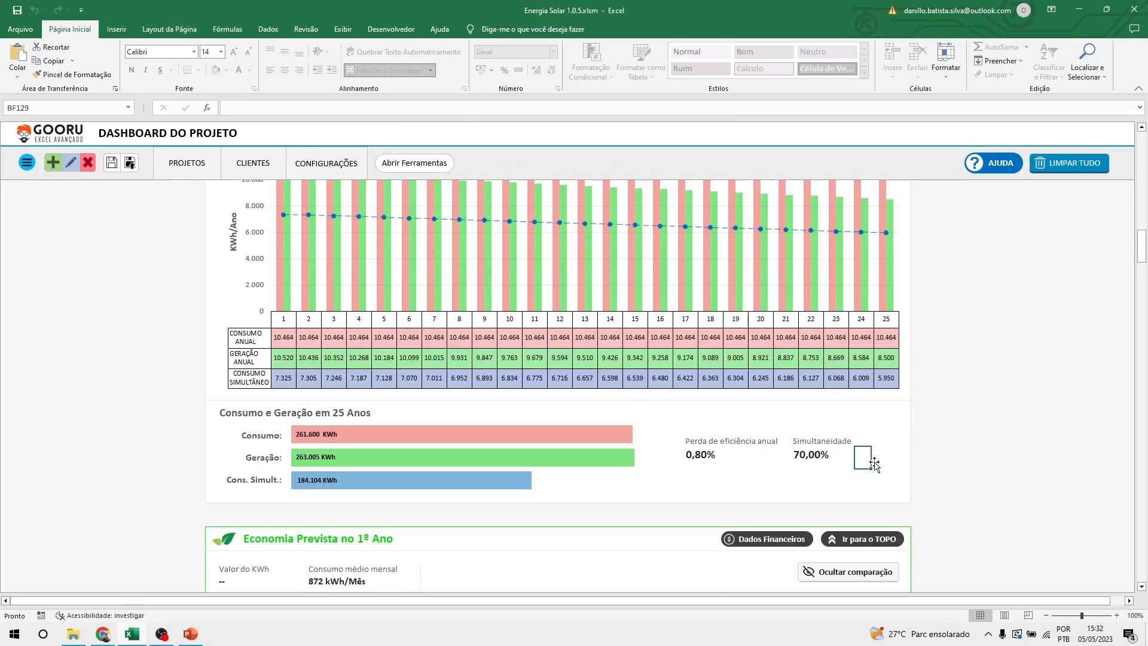
scroll(574, 285, "up", 1)
scroll(574, 285, "up", 10)
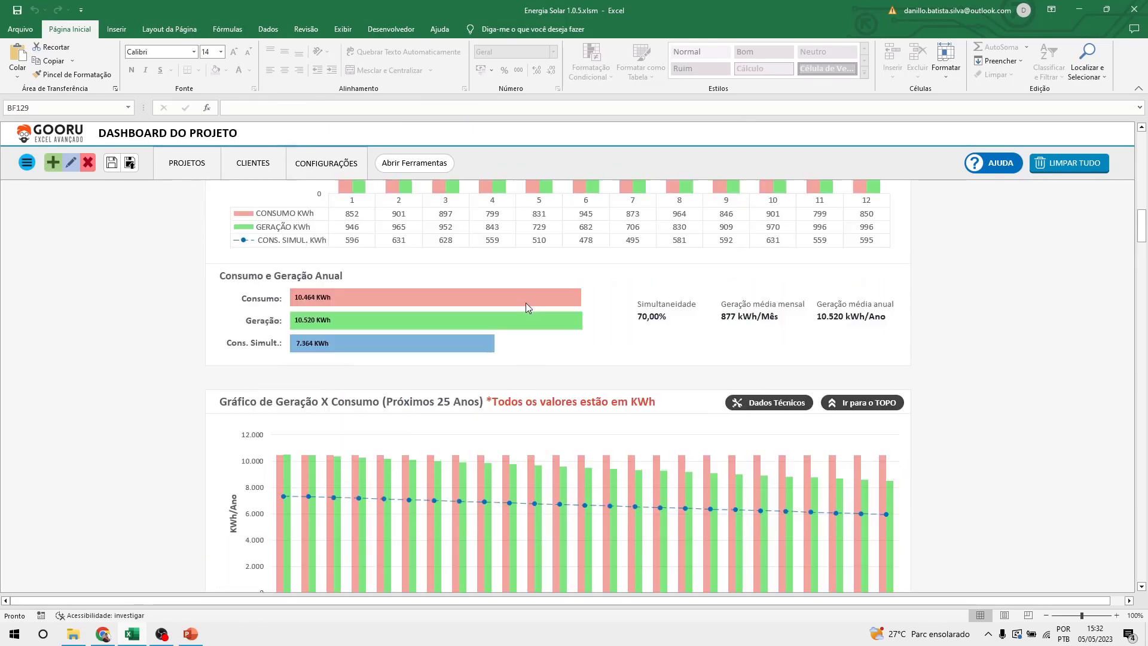
scroll(528, 312, "up", 2)
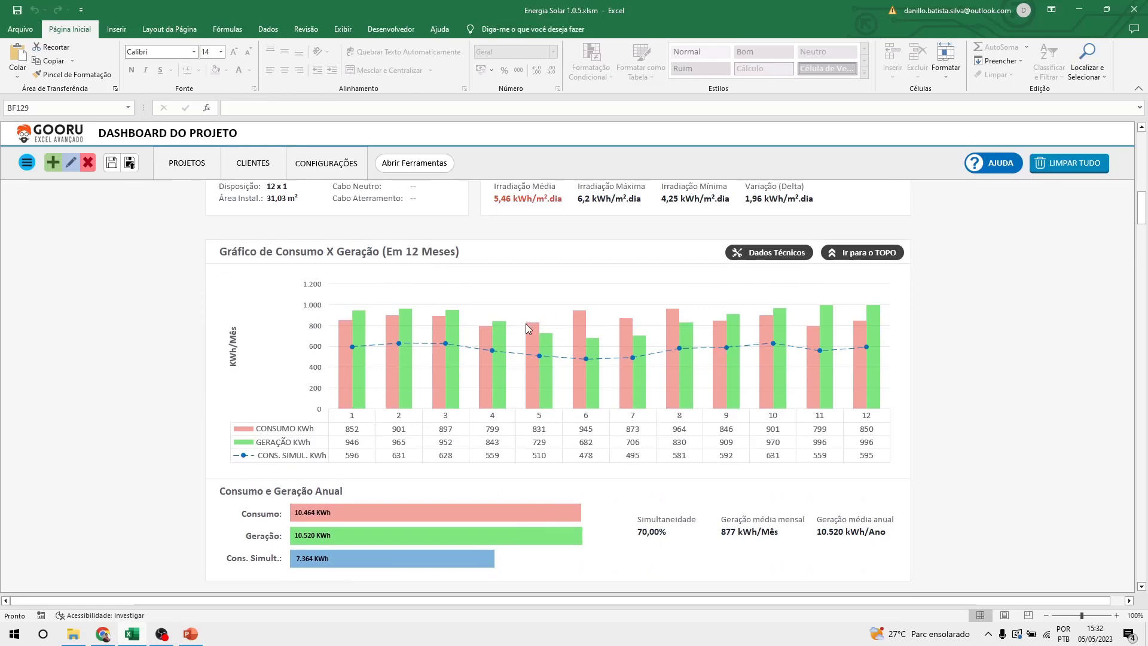
scroll(525, 325, "down", 11)
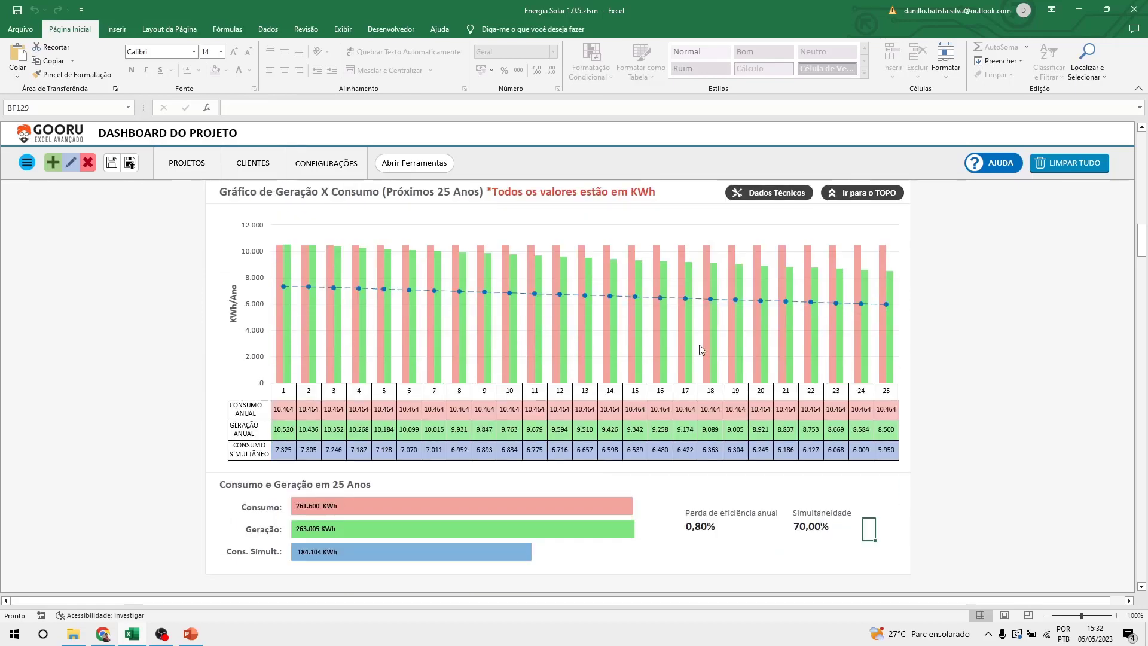
scroll(700, 345, "down", 2)
scroll(701, 349, "down", 8)
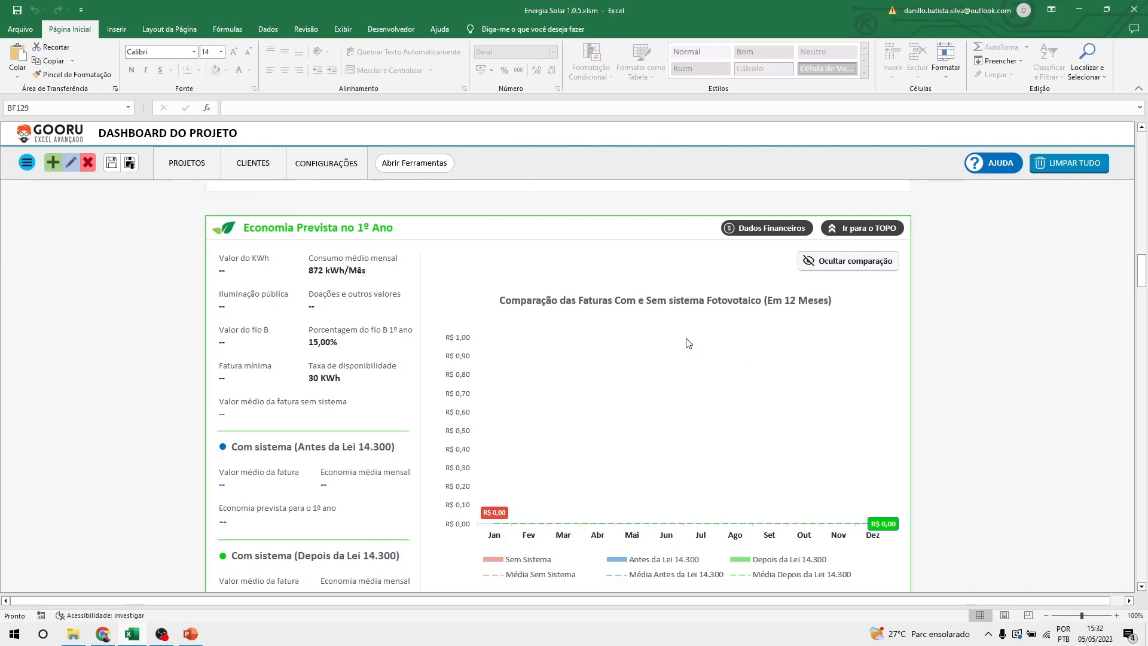
Open and close the Dados Financeiros form twice to check its fields.
left_click(755, 236)
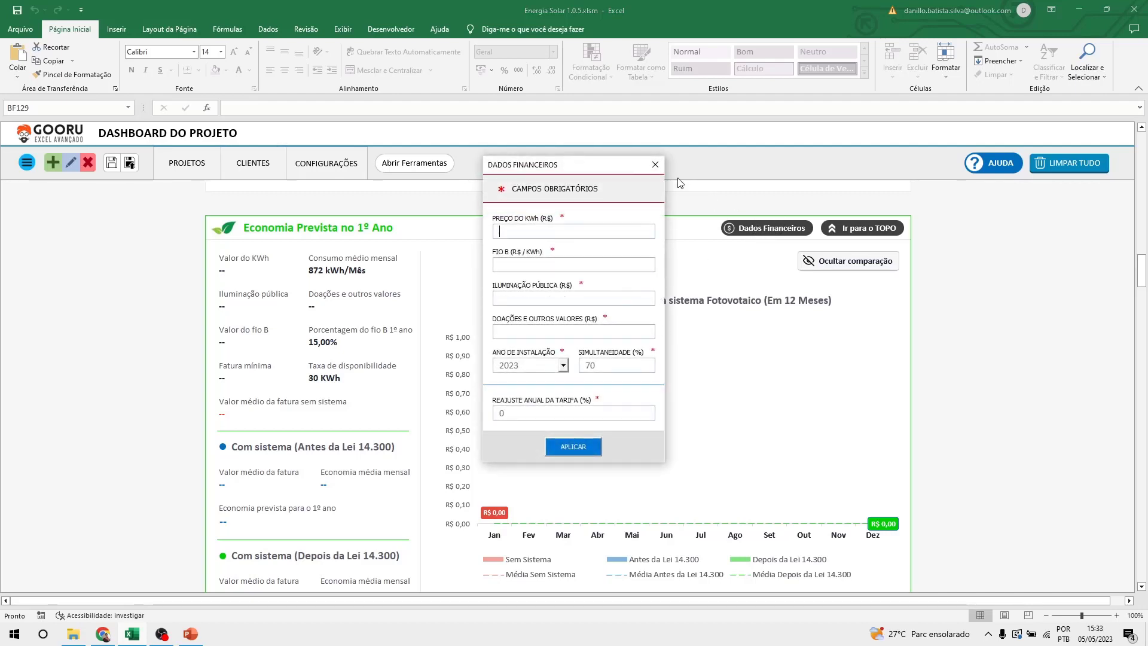
left_click(655, 164)
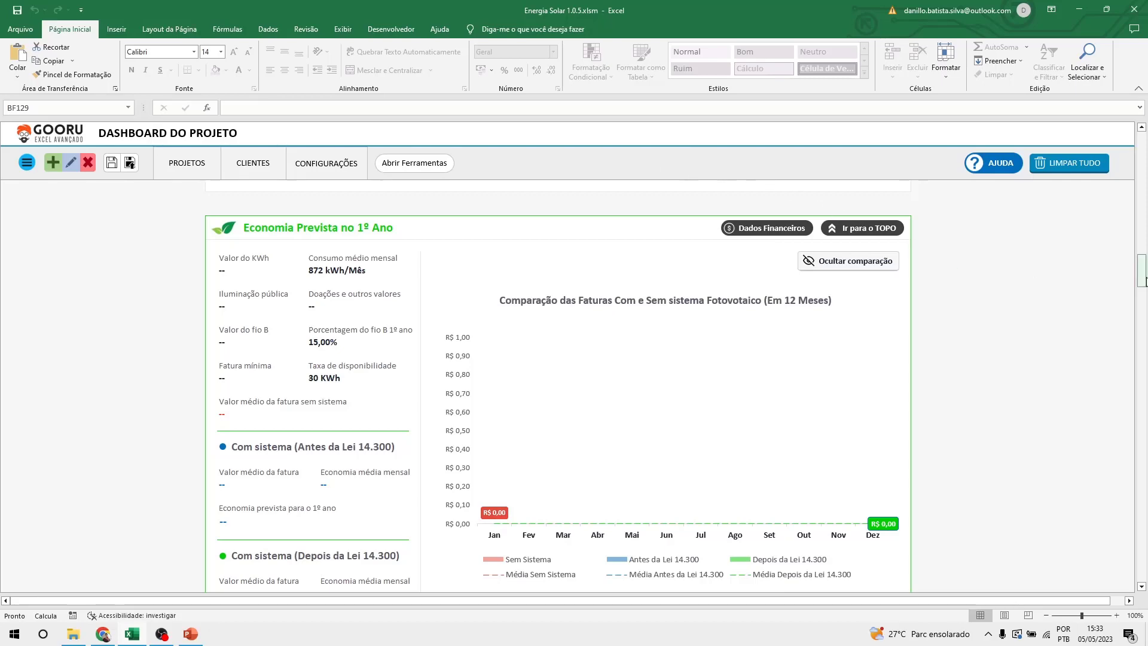
left_click_drag(1142, 272, 1142, 151)
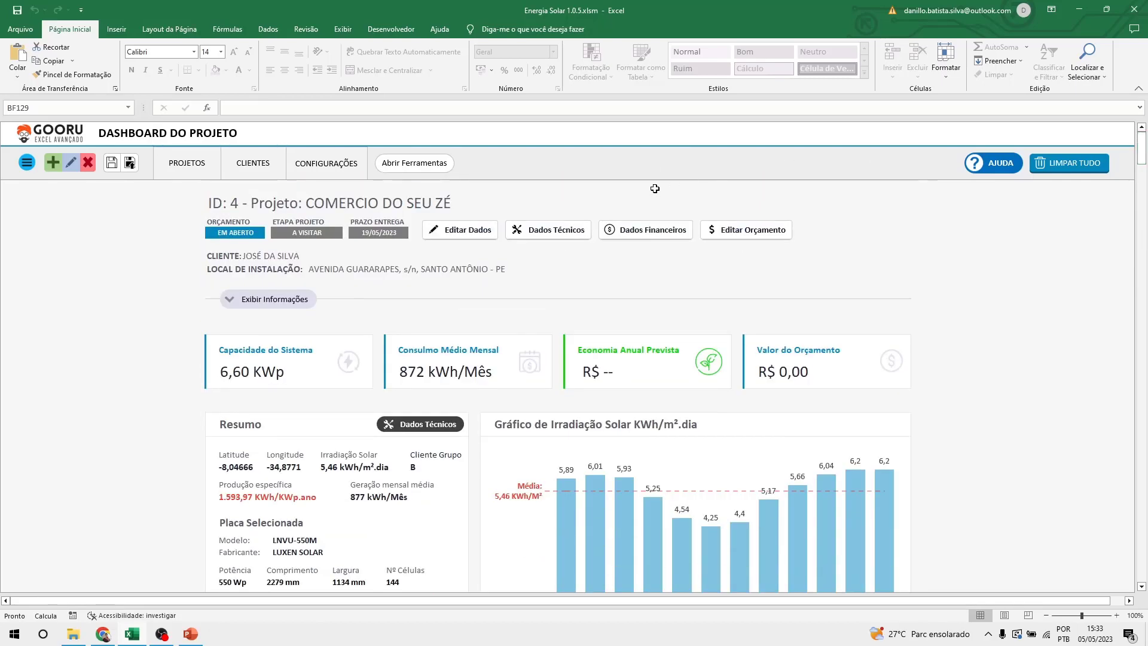
left_click(634, 237)
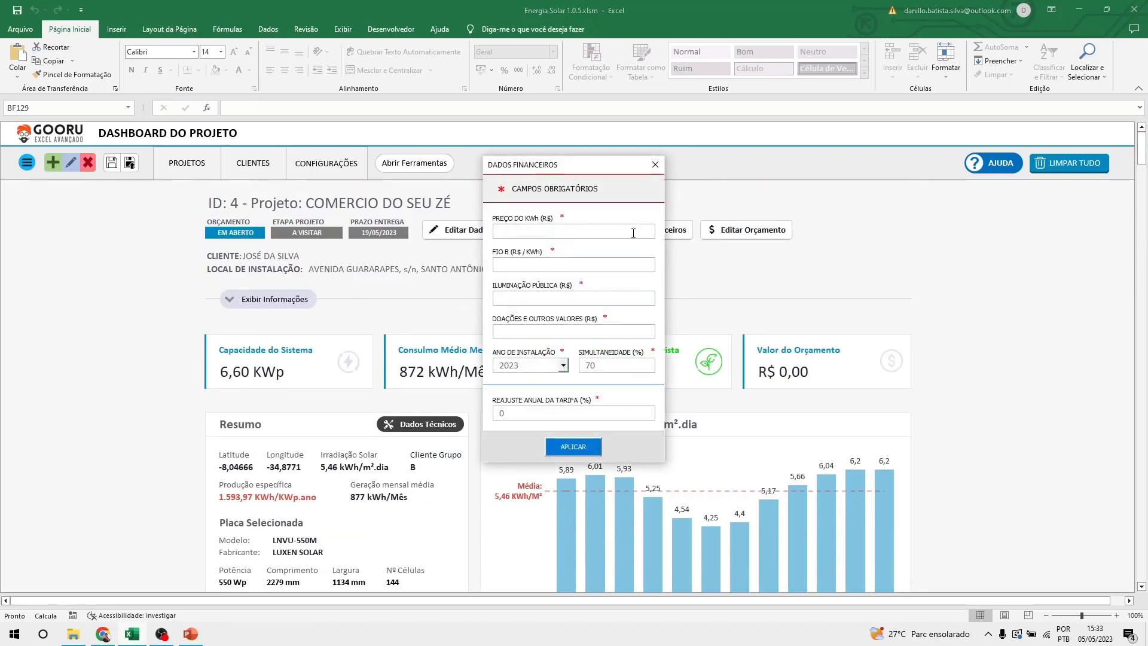
left_click(657, 165)
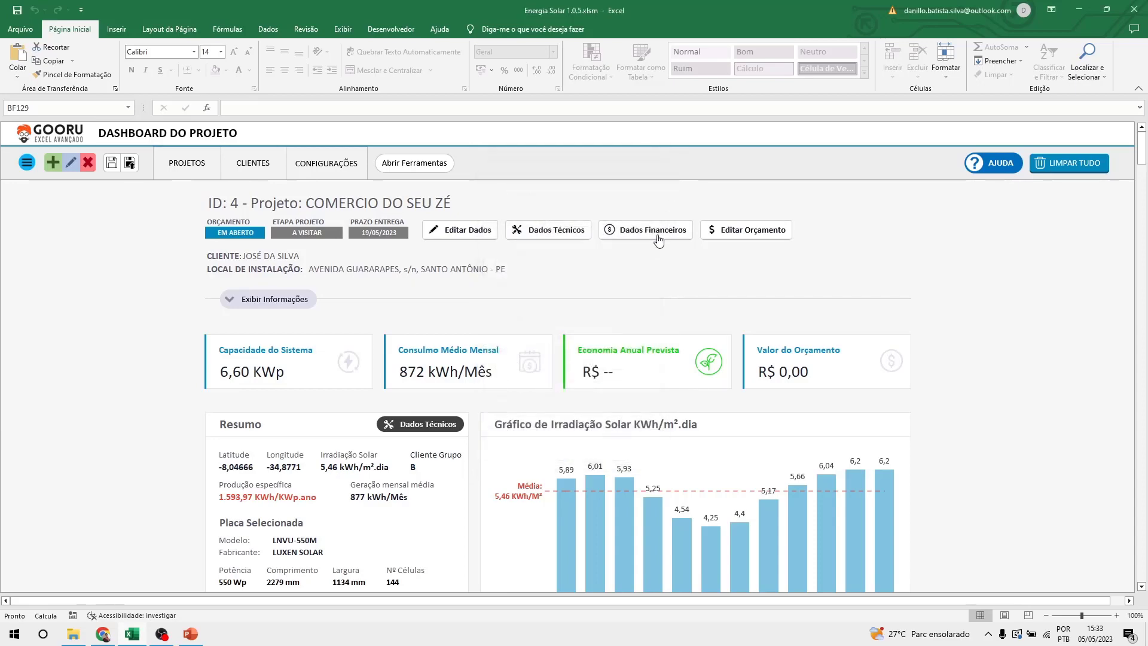
Scroll down to the Economia Prevista section and open Dados Financeiros again.
scroll(706, 308, "down", 10)
scroll(707, 313, "down", 8)
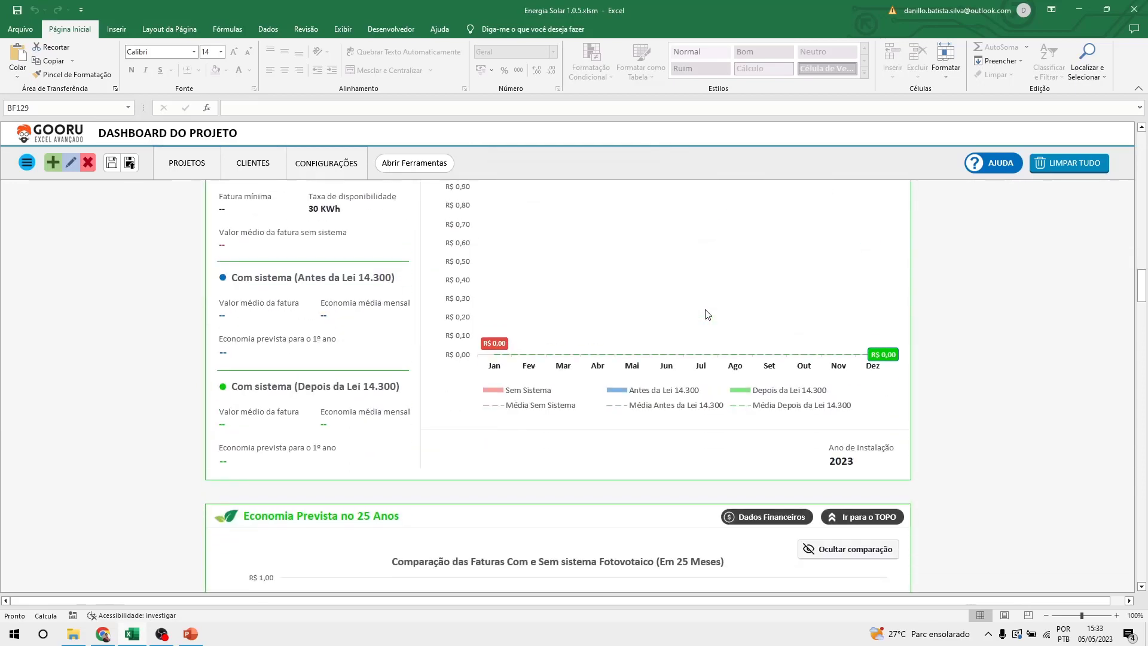
scroll(707, 313, "up", 3)
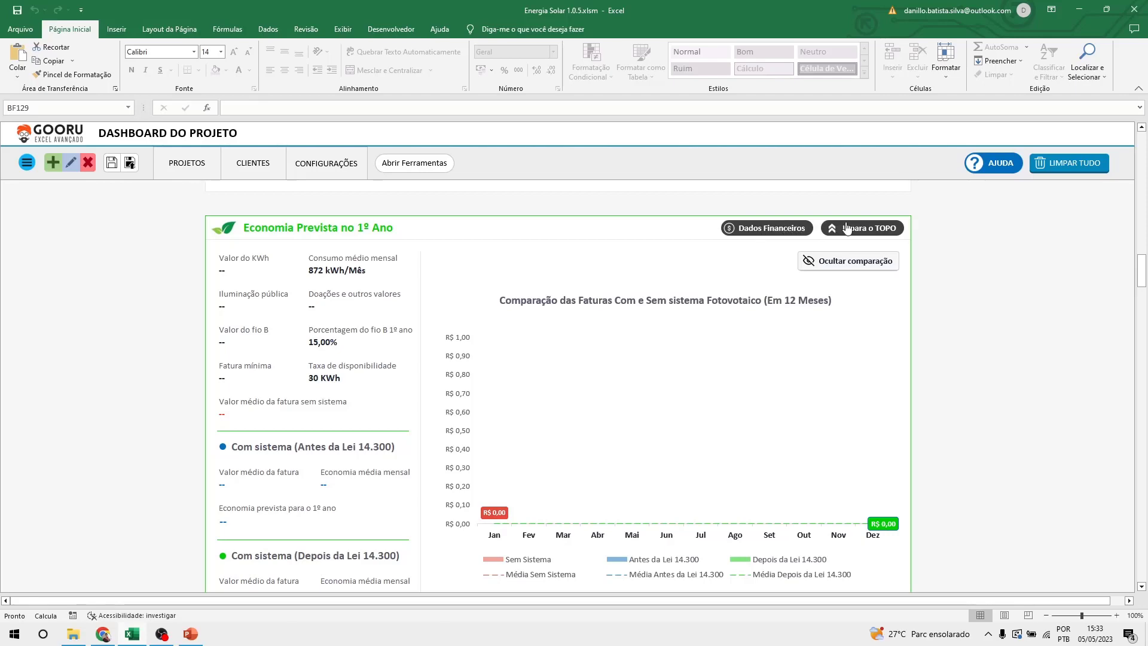
scroll(959, 348, "up", 10)
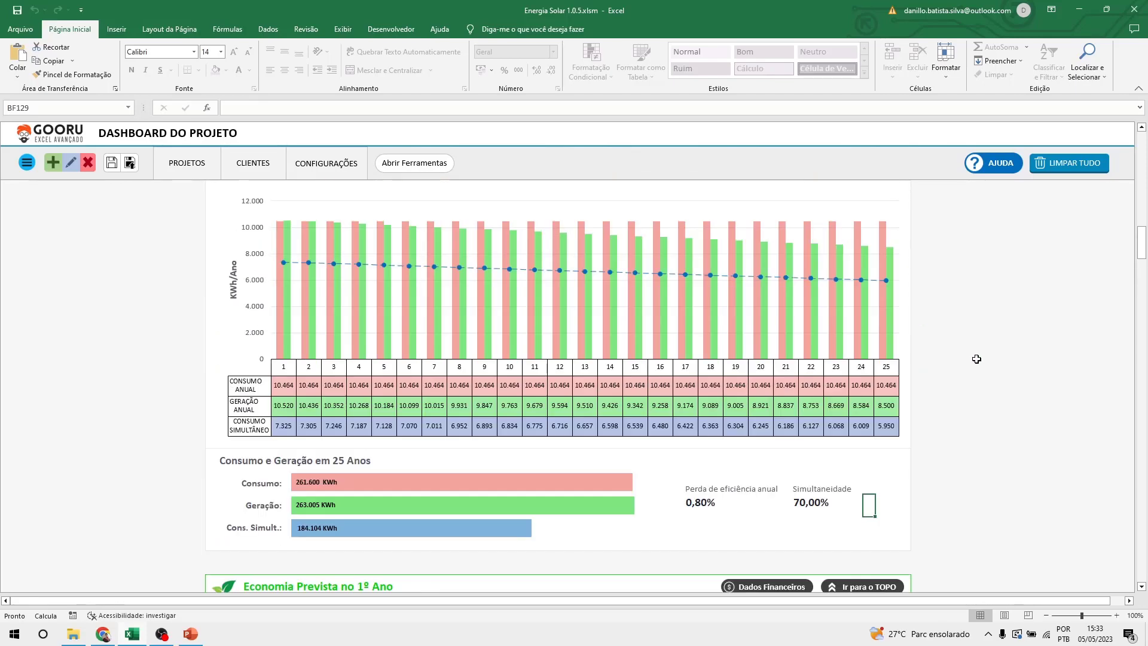
scroll(976, 359, "down", 15)
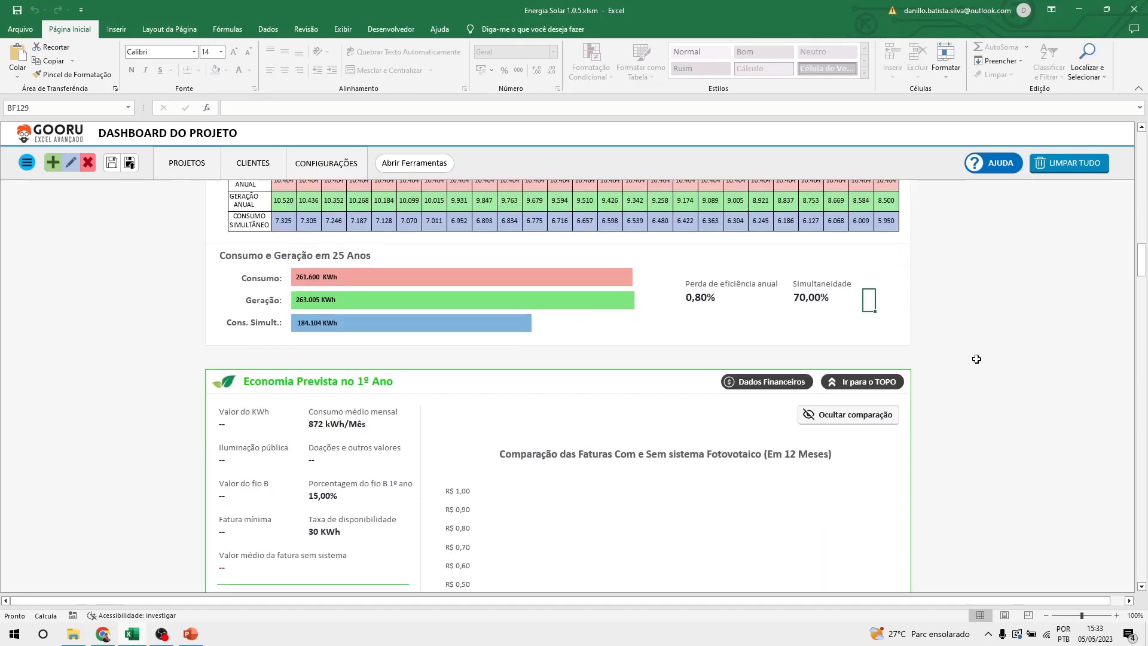
scroll(977, 359, "down", 2)
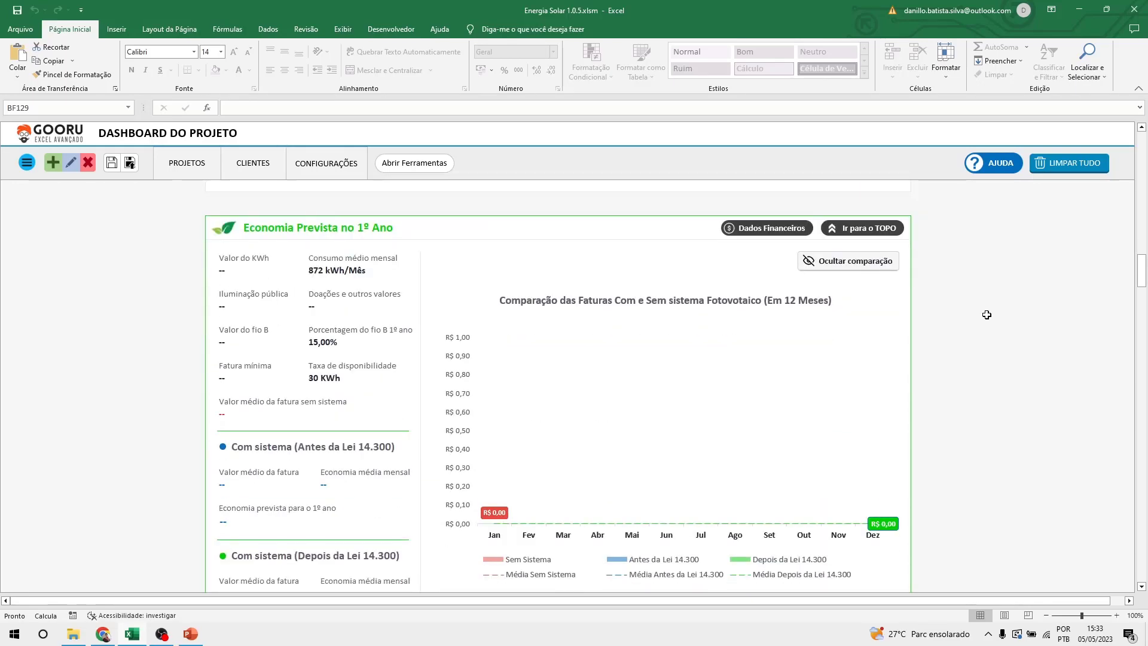
left_click(855, 231)
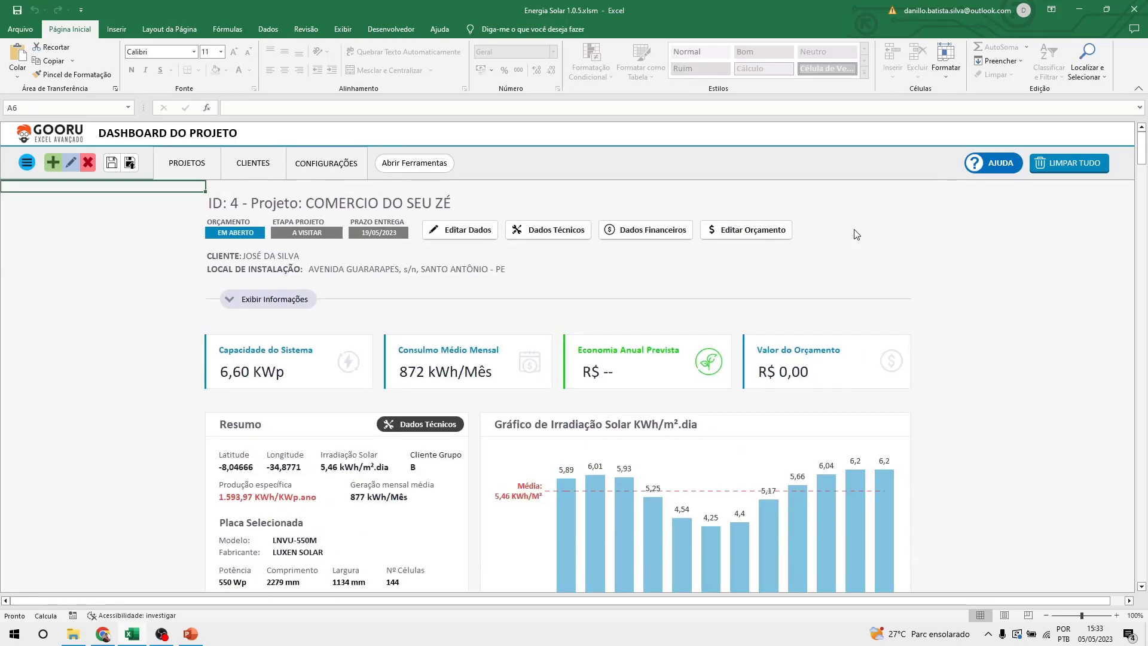
scroll(943, 370, "down", 15)
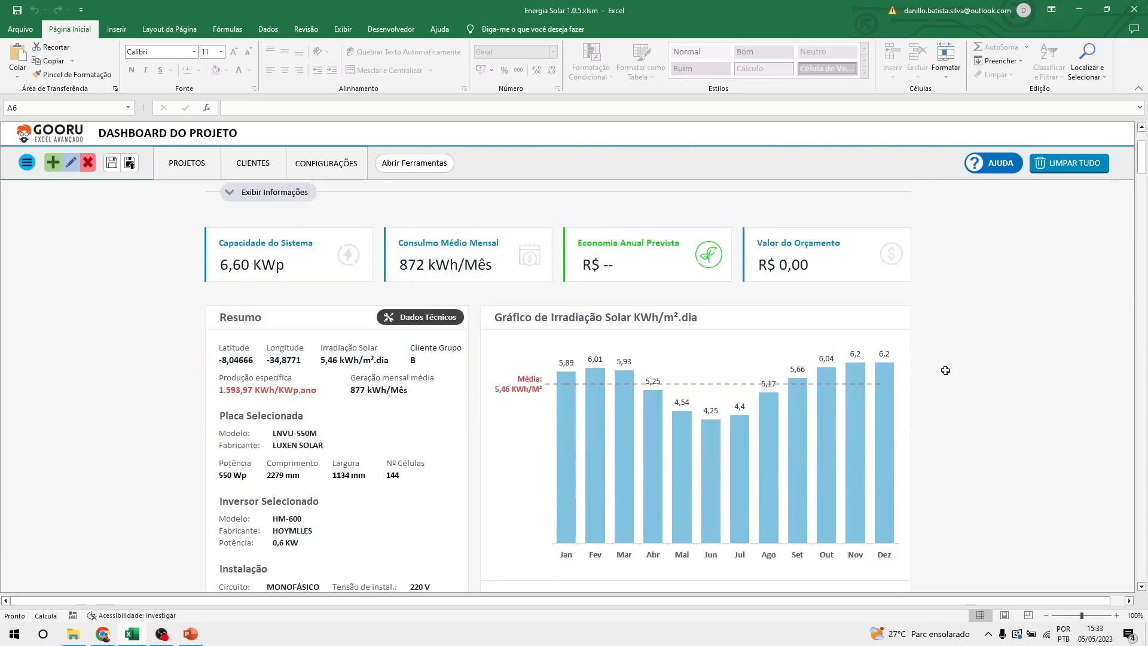
scroll(943, 379, "down", 5)
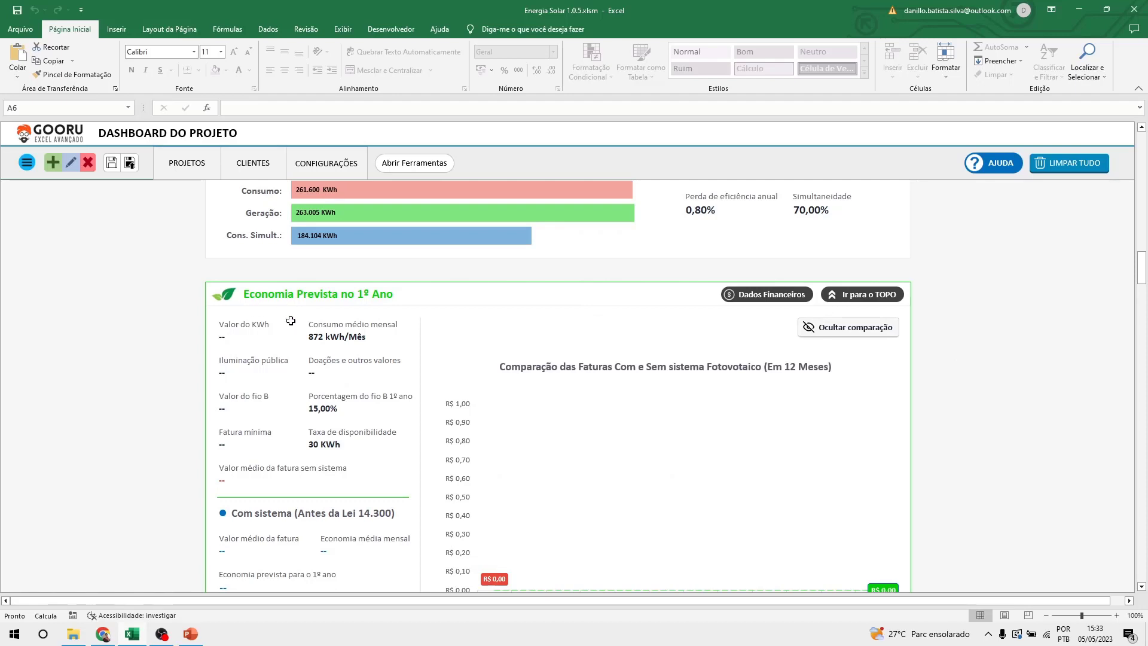
scroll(528, 303, "down", 1)
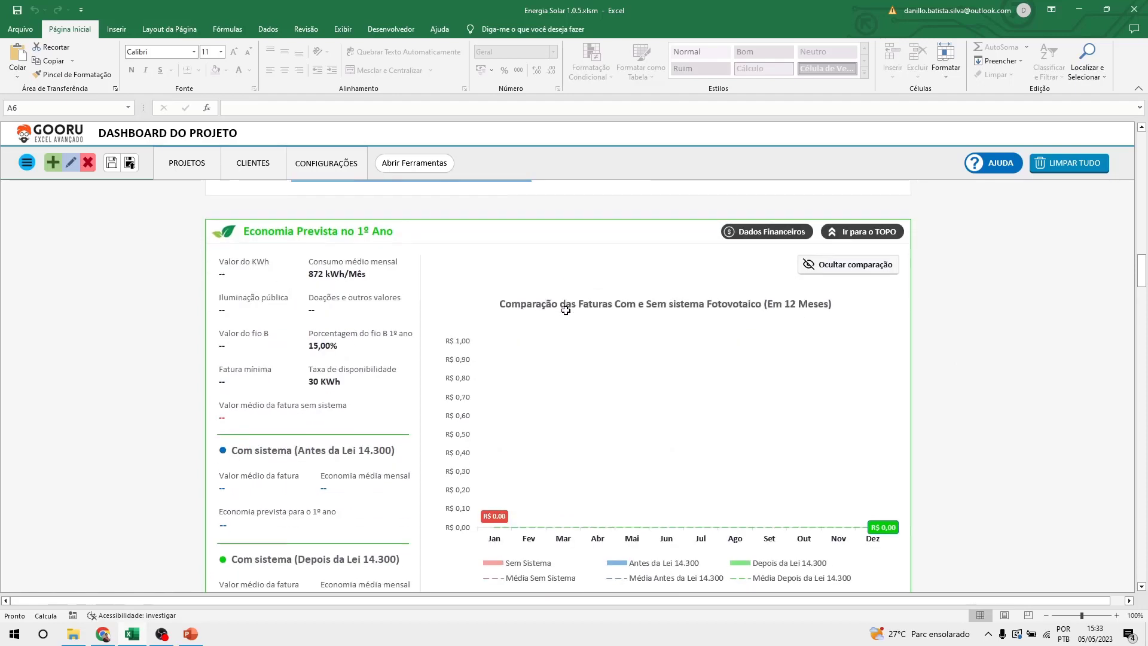
left_click(761, 229)
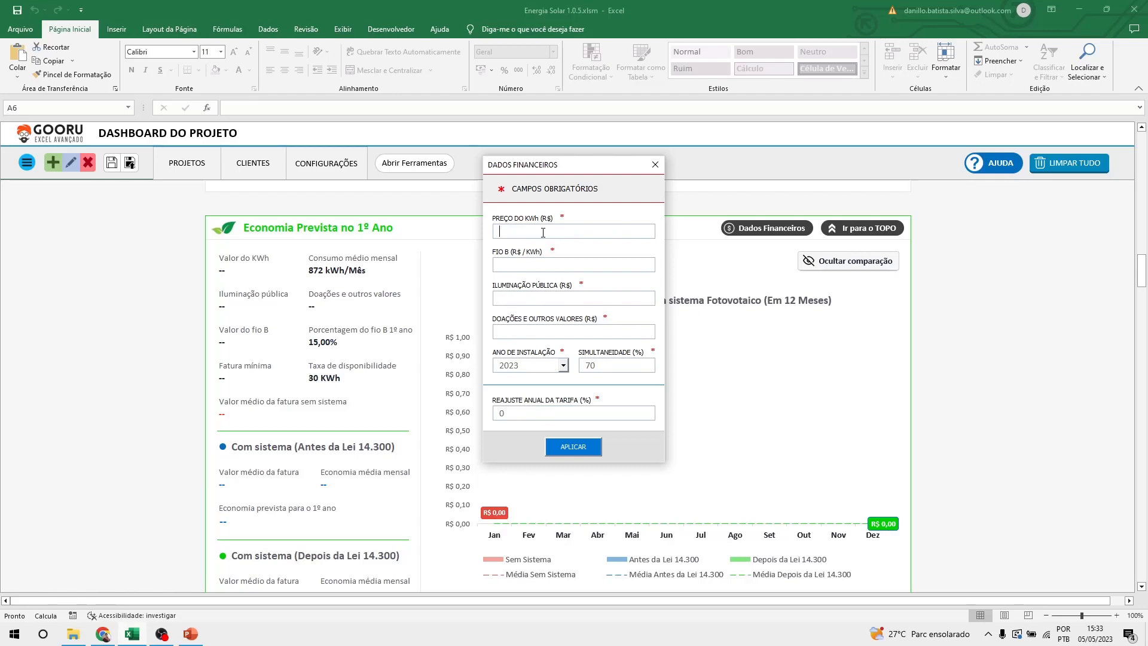
Enter 0.75 as the PREÇO DO KWh value.
type("0.75")
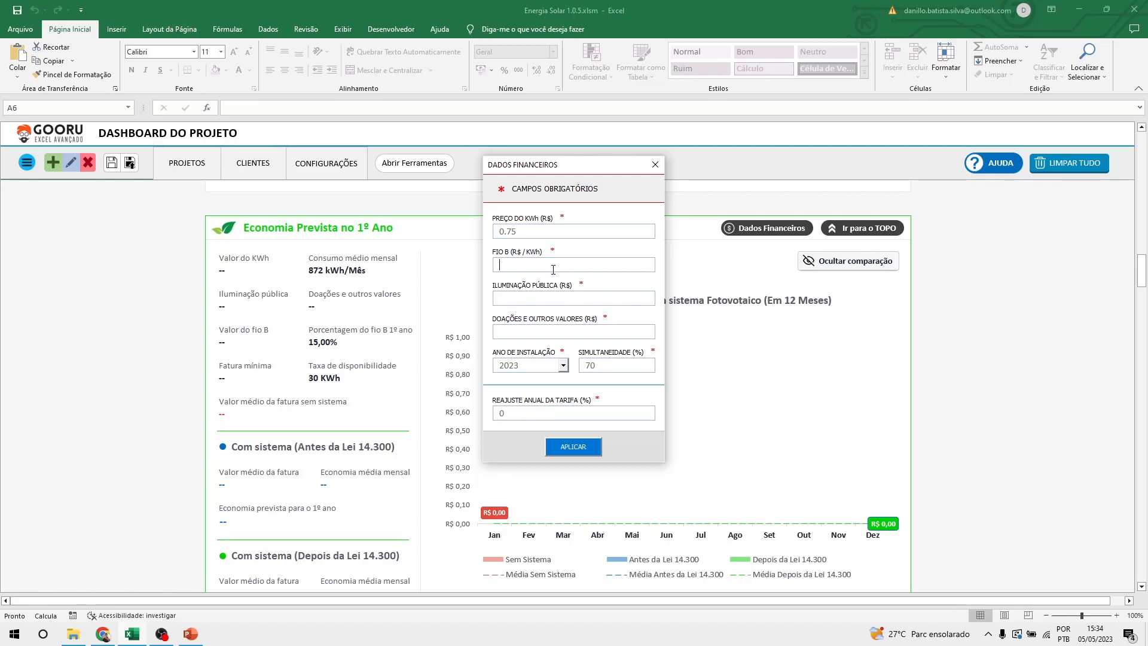
In a new Chrome tab, load portalrelatorios.aneel.gov.br and open Componentes Tarifárias.
left_click(104, 636)
left_click(171, 12)
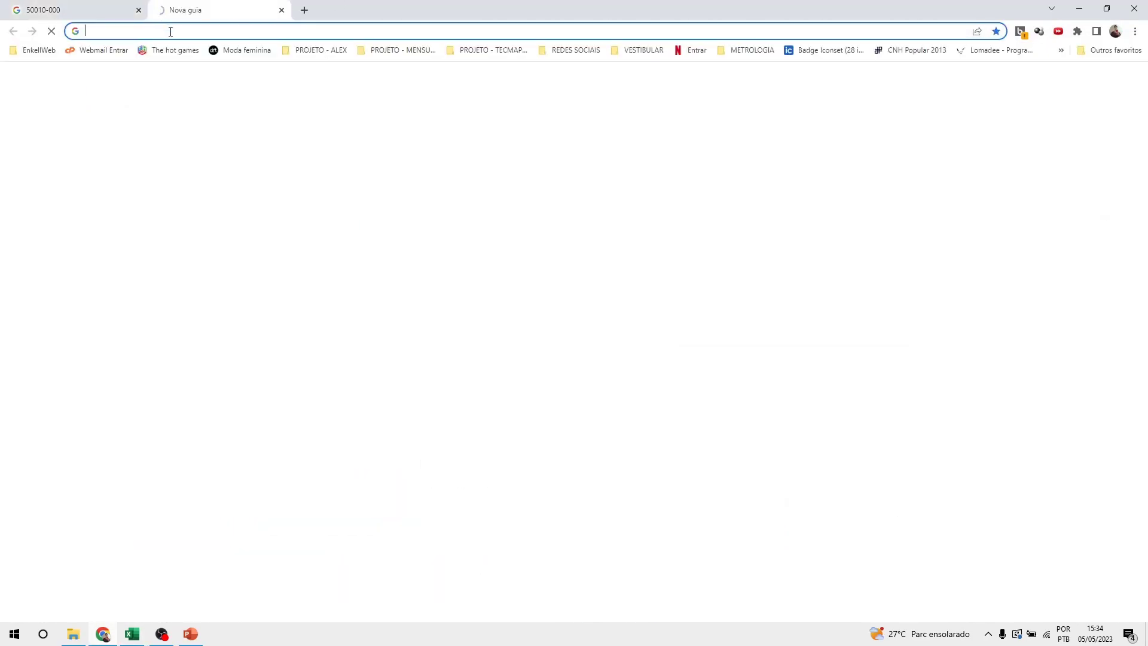
type("anee")
key("Return")
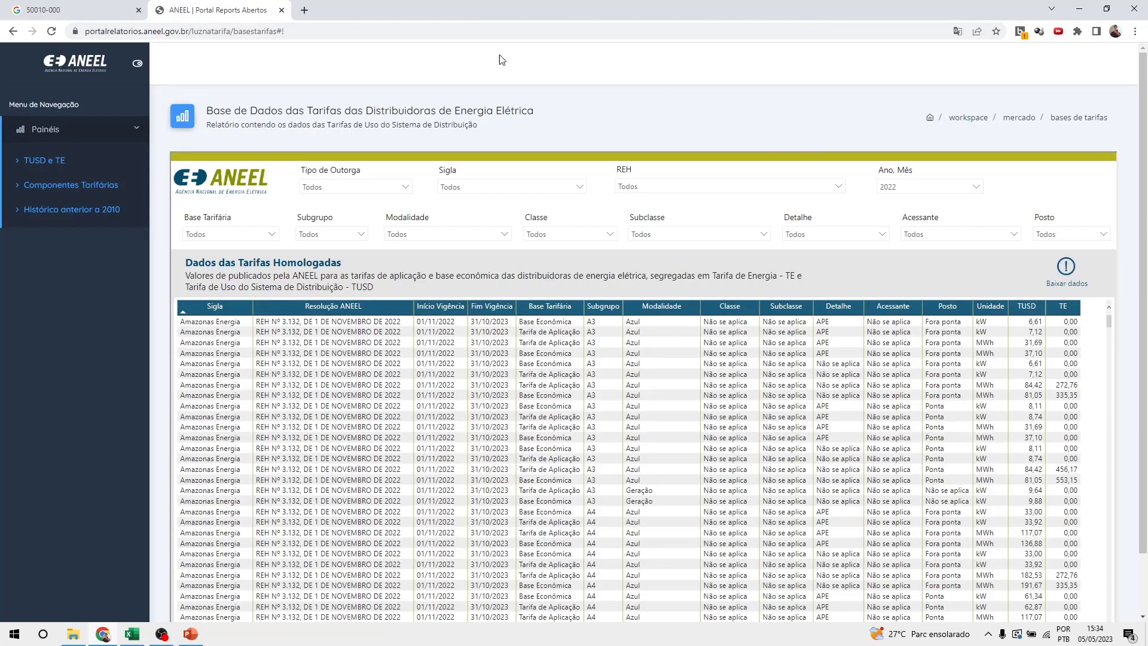
left_click(67, 190)
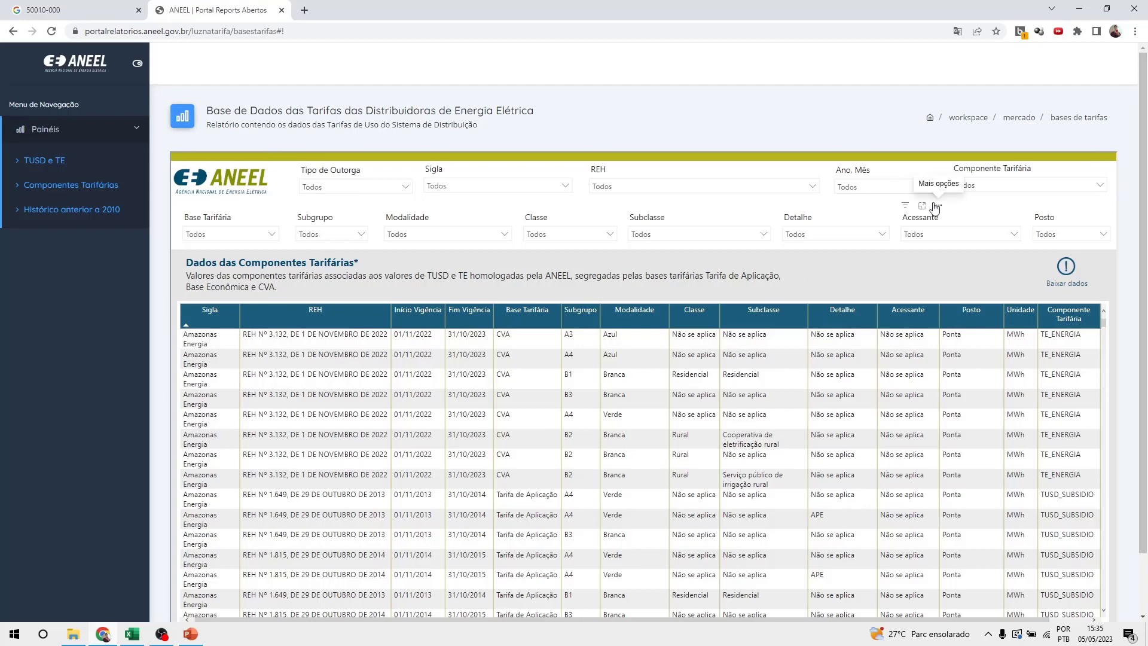
scroll(860, 464, "down", 5)
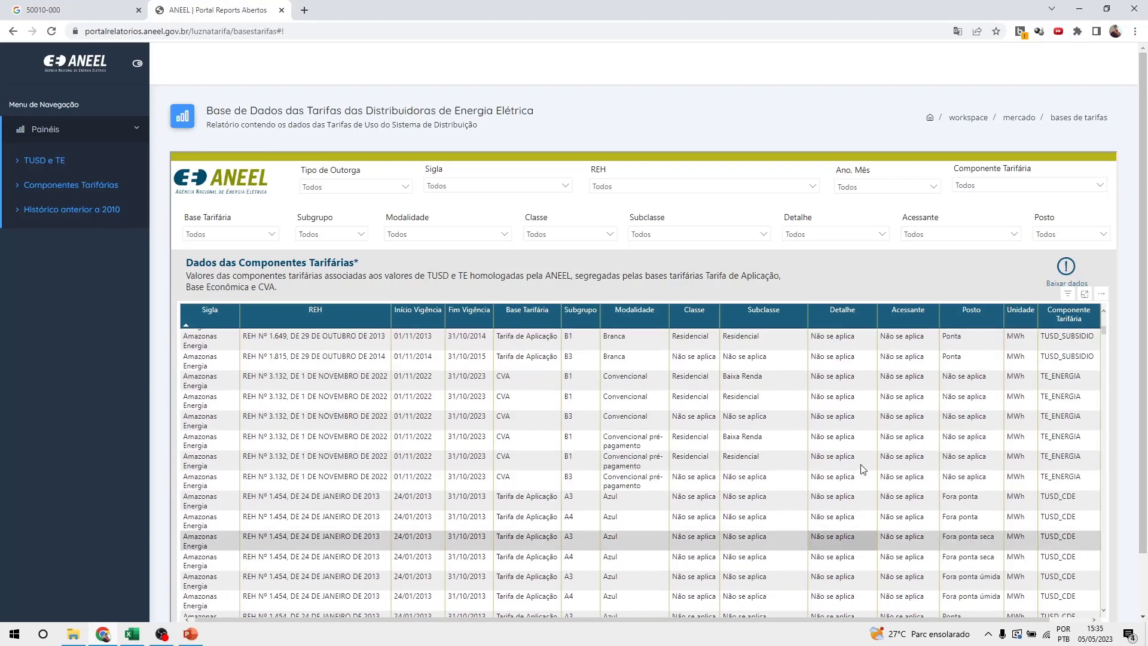
scroll(863, 468, "up", 5)
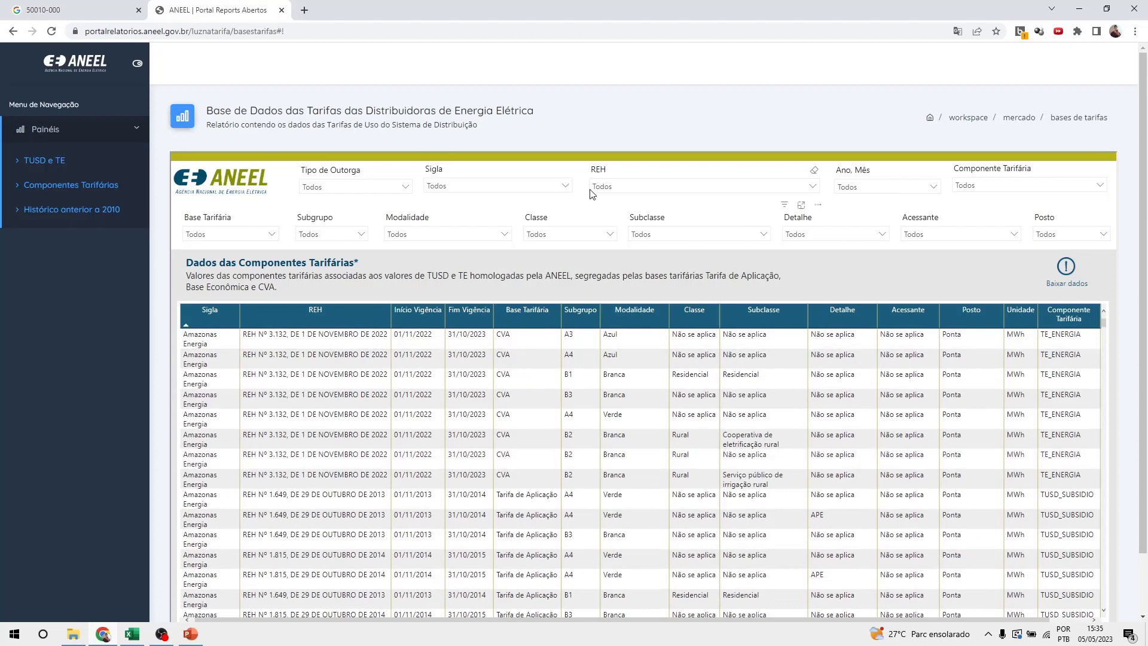
Filter the report to distributor Neoenergia Pernambuco and year 2022.
left_click(565, 186)
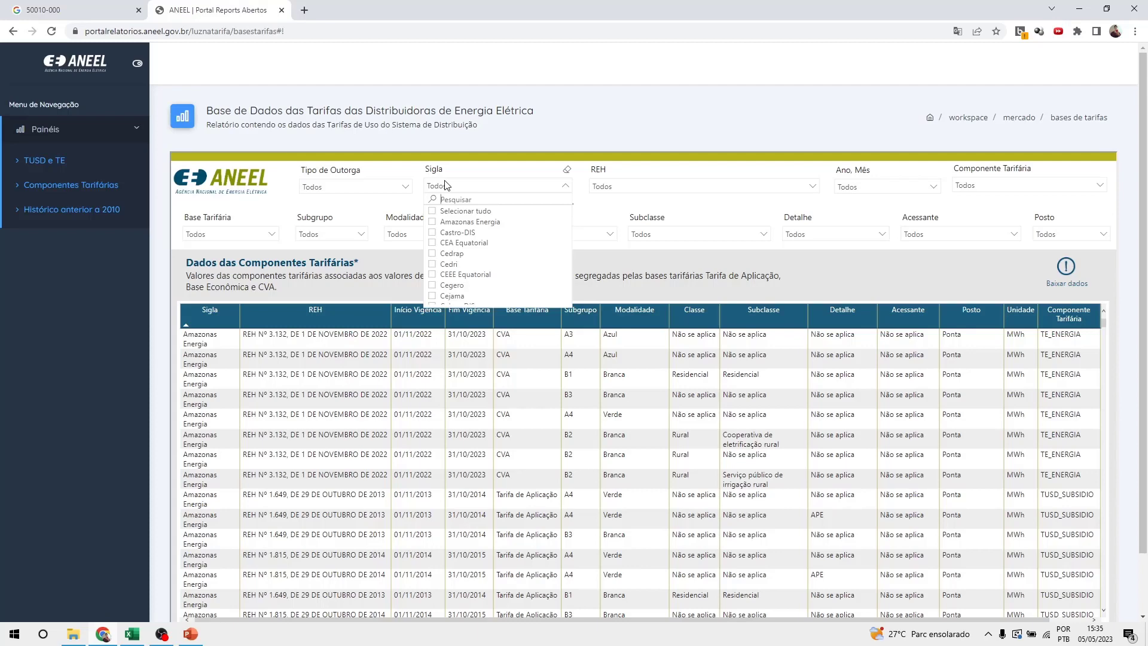
type("neoener")
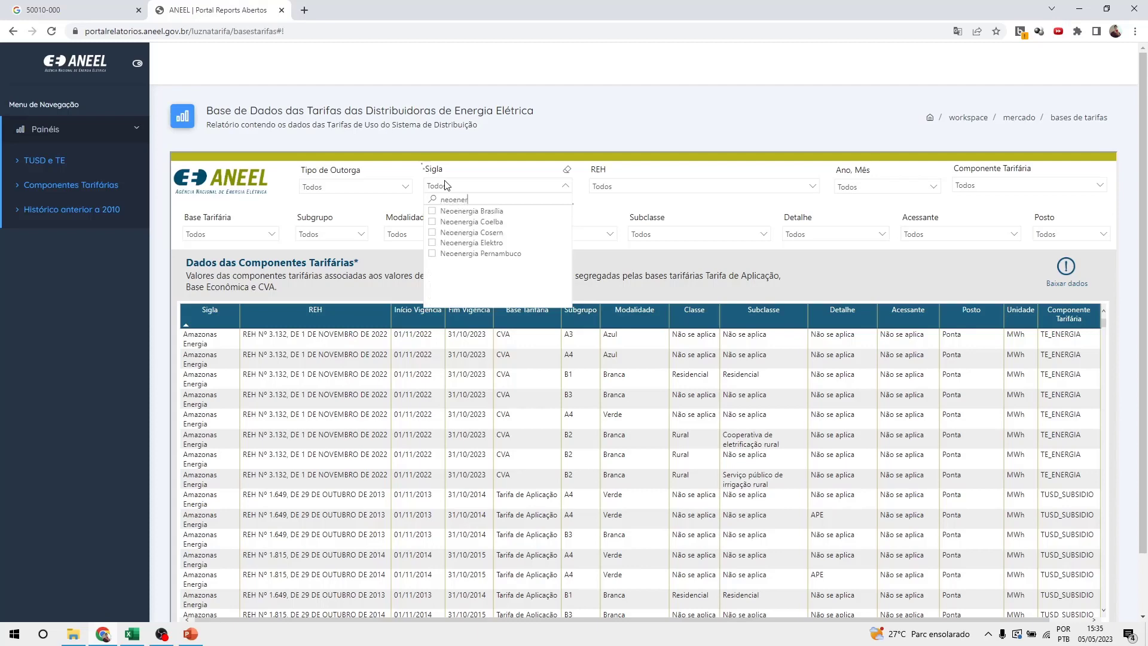
left_click(432, 255)
left_click(651, 186)
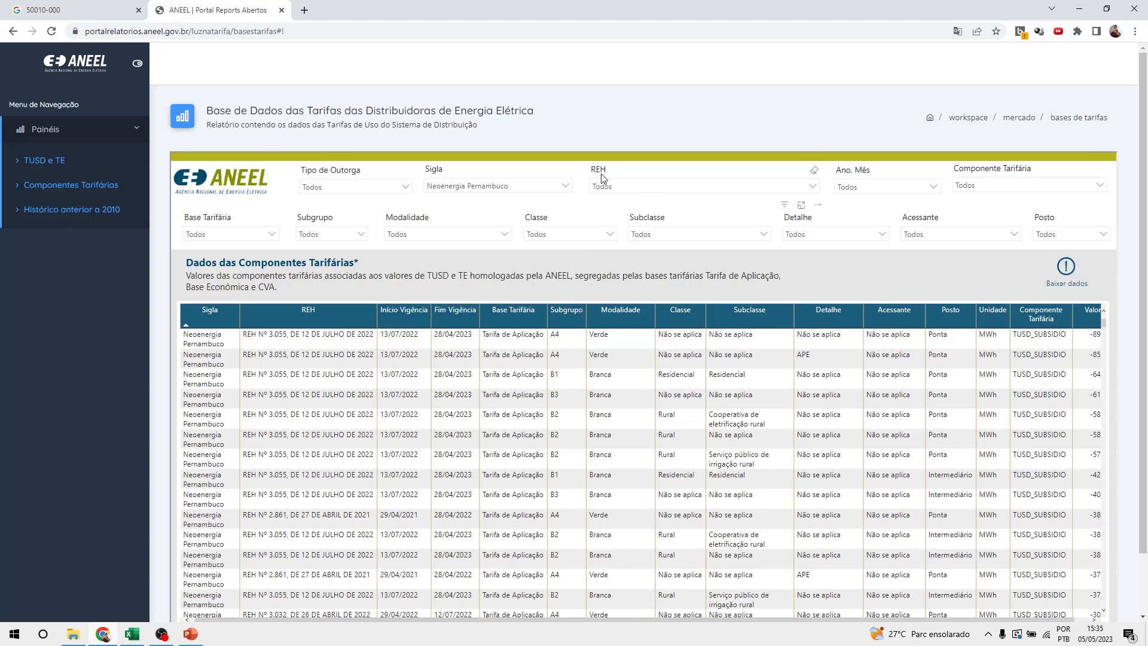
left_click(934, 189)
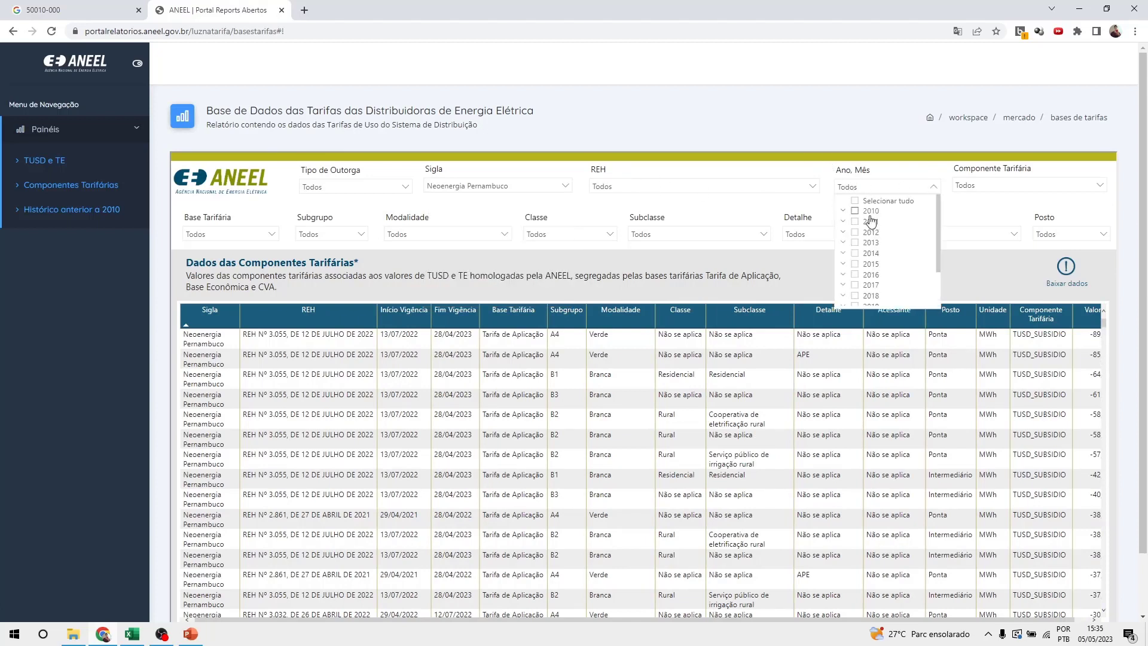
scroll(870, 245, "down", 3)
left_click(855, 302)
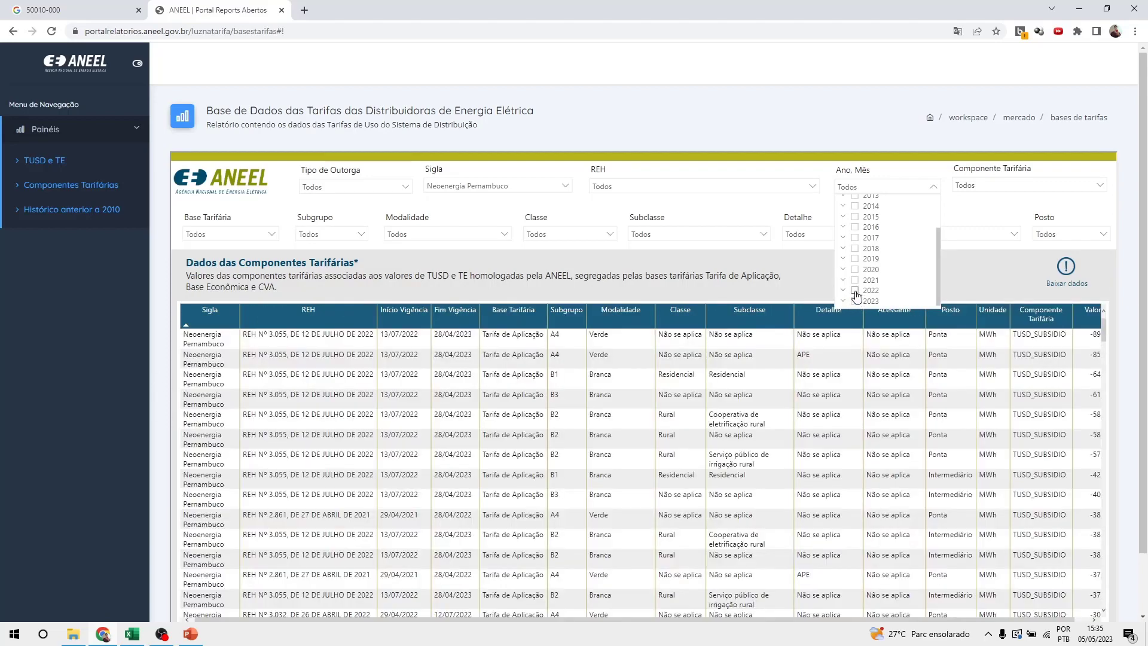
left_click(855, 292)
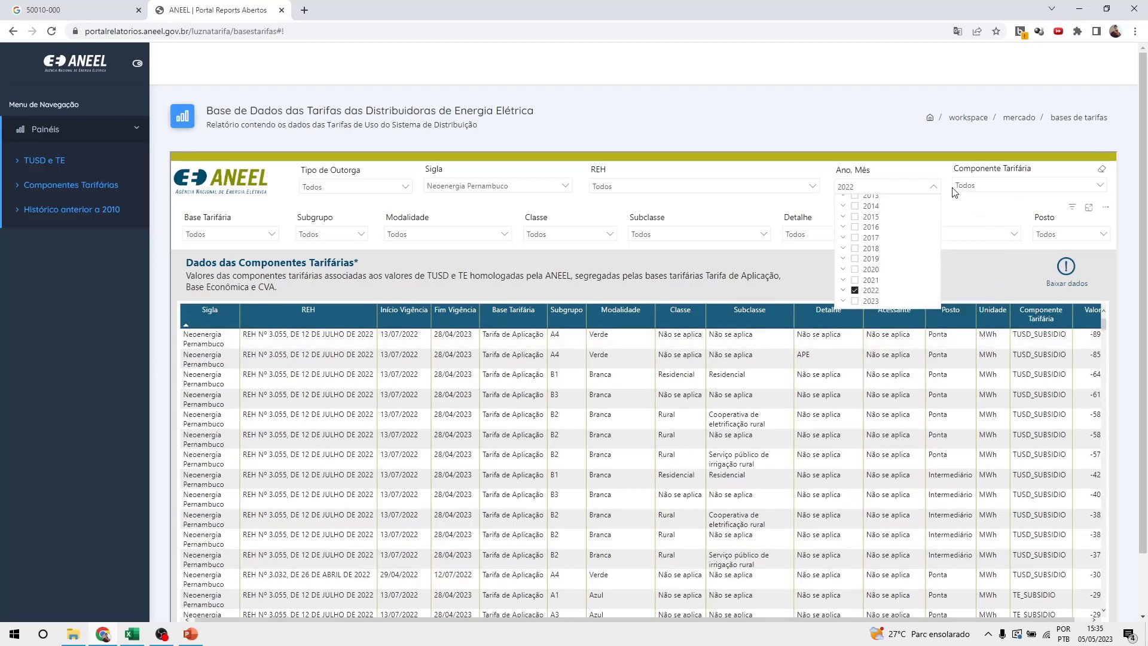
left_click(983, 169)
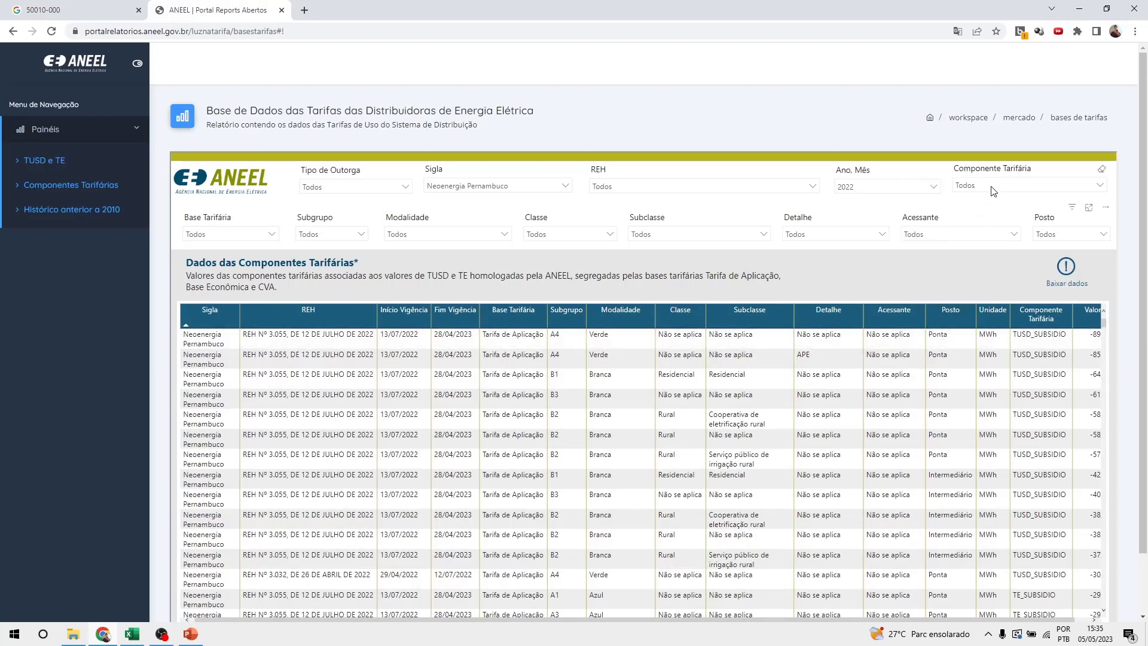
Limit the tariff component filter to TUSD_FioB only.
left_click(994, 191)
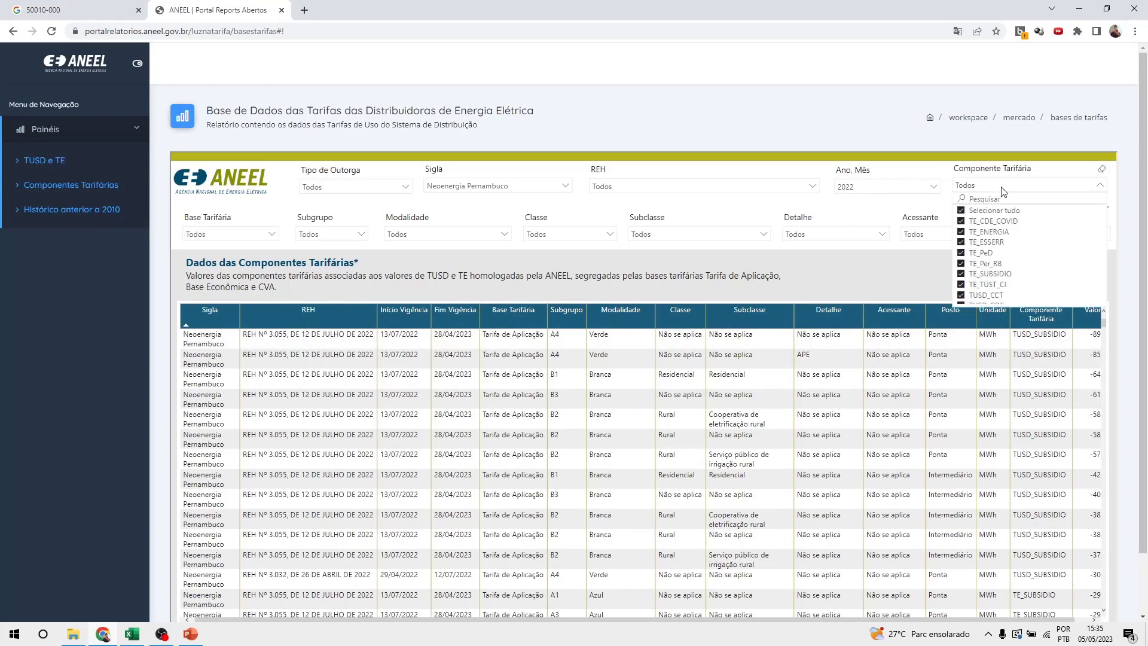
left_click(962, 211)
scroll(1025, 279, "down", 1)
scroll(1026, 278, "down", 2)
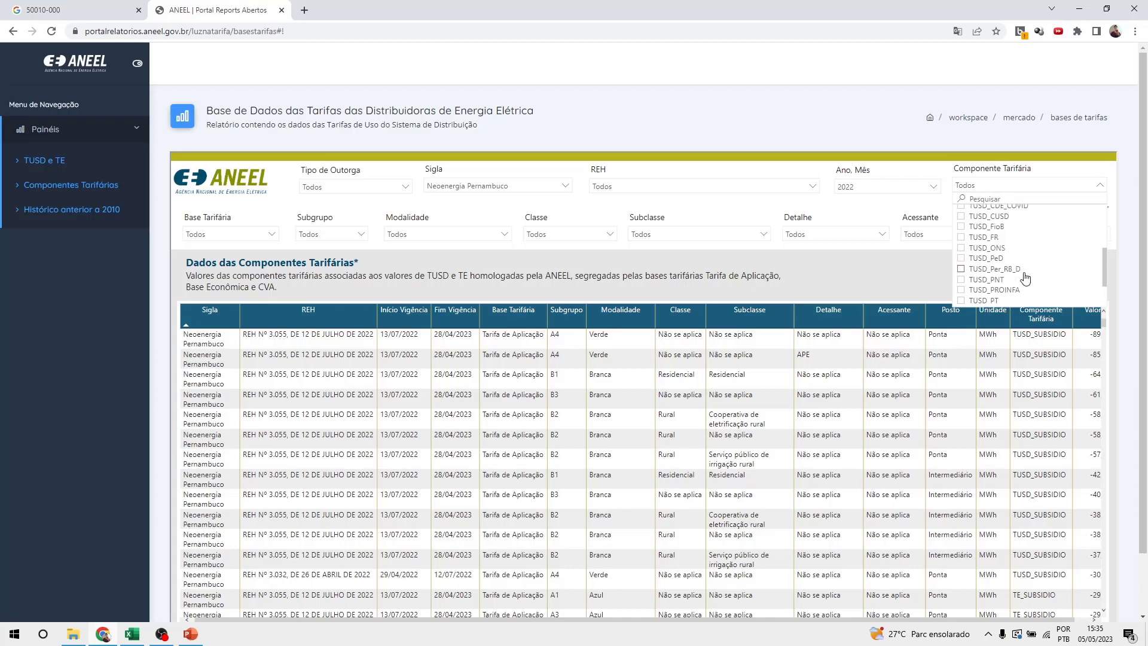
scroll(1012, 278, "up", 2)
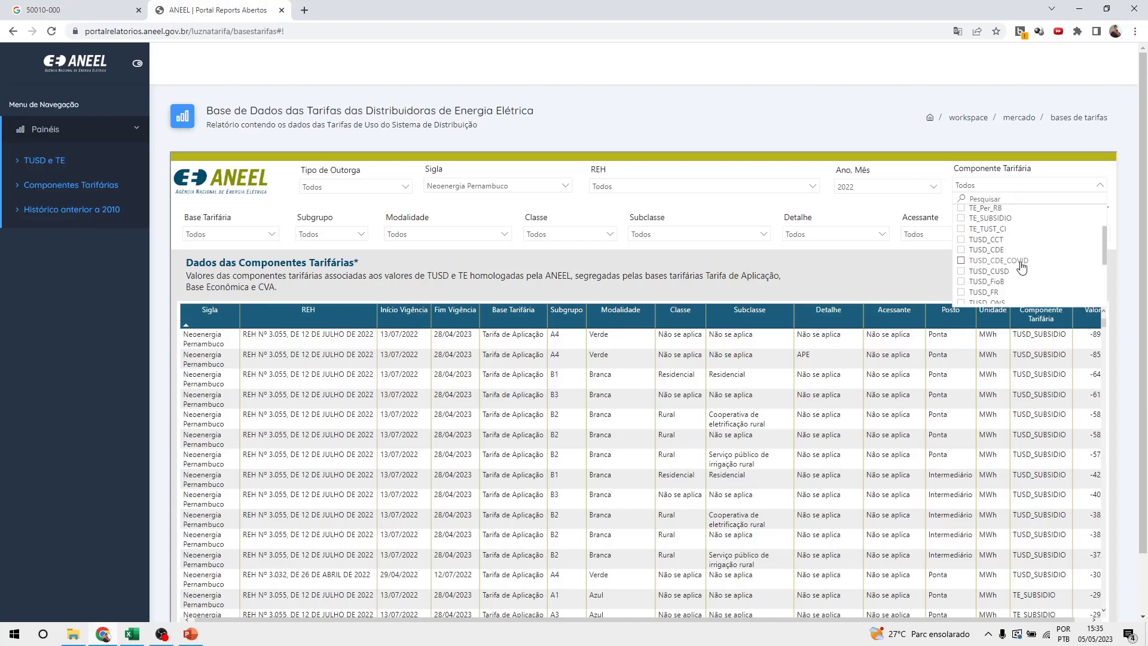
scroll(1023, 269, "down", 2)
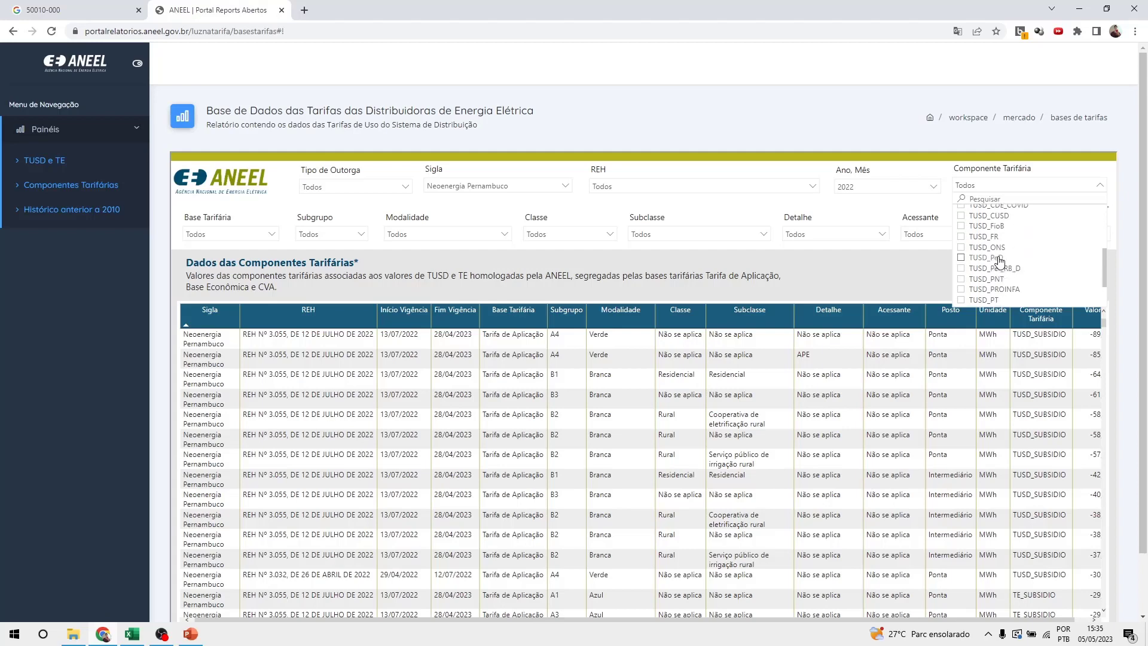
left_click(960, 227)
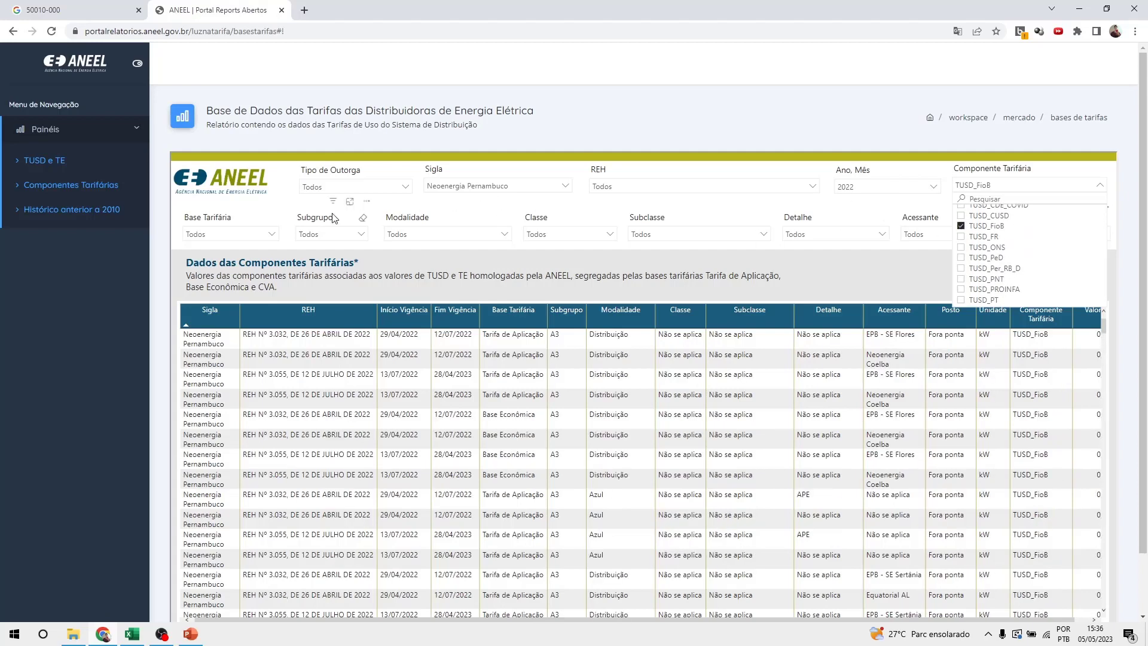
Filter to Tarifa de Aplicação, subgroup B1 and the Convencional modality.
left_click(242, 239)
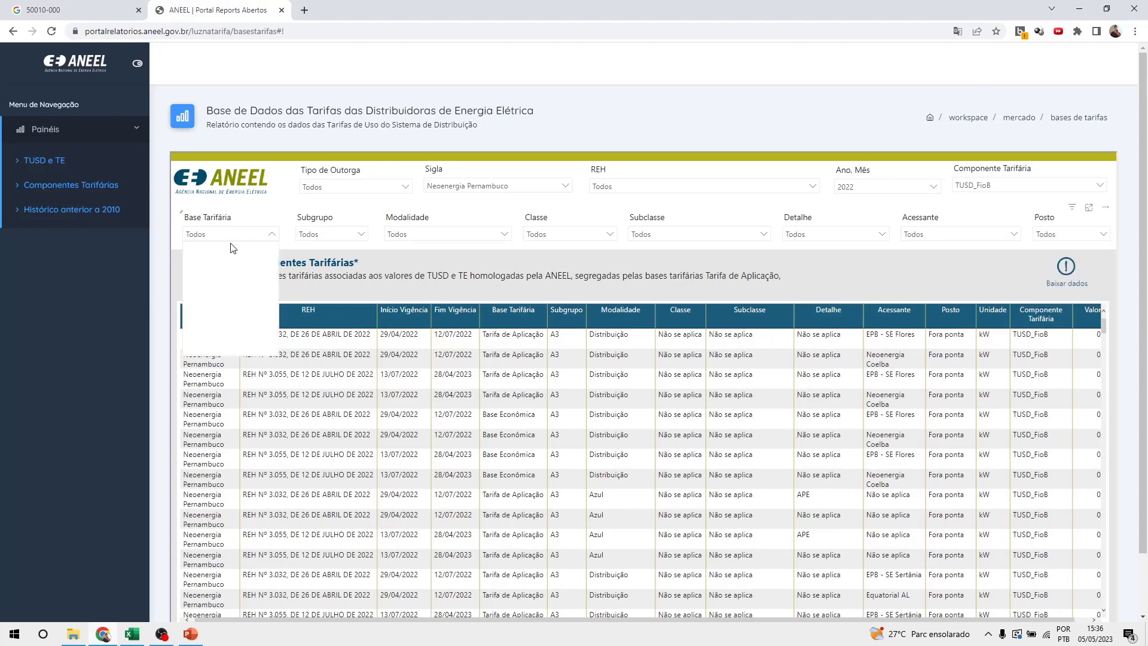
left_click(206, 248)
left_click(192, 270)
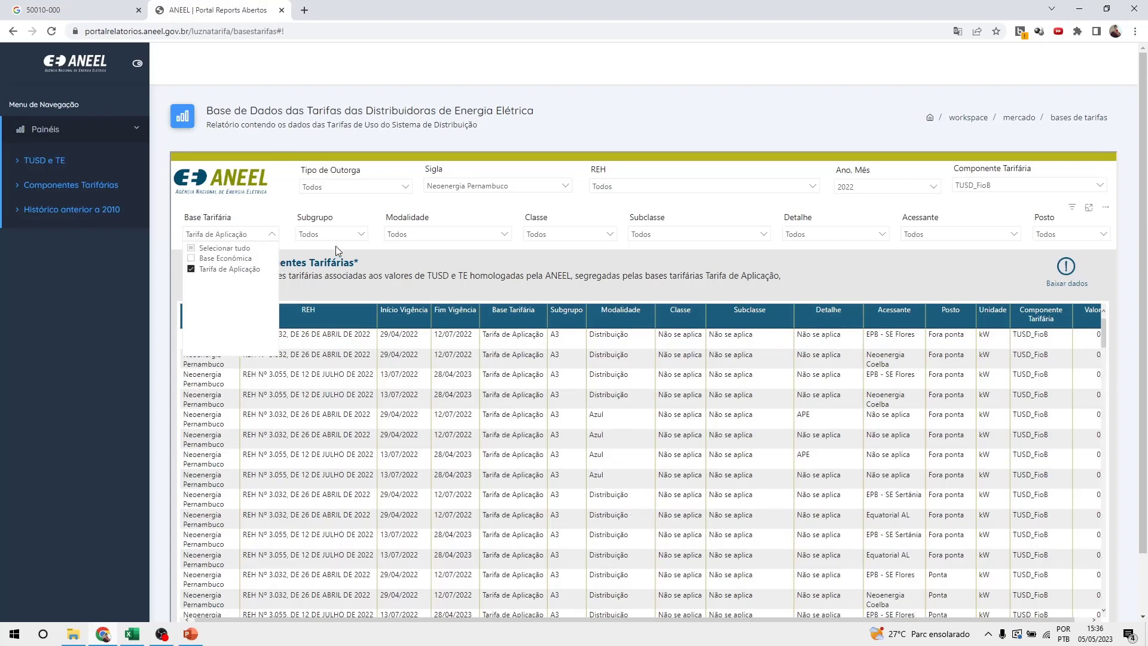
left_click(362, 236)
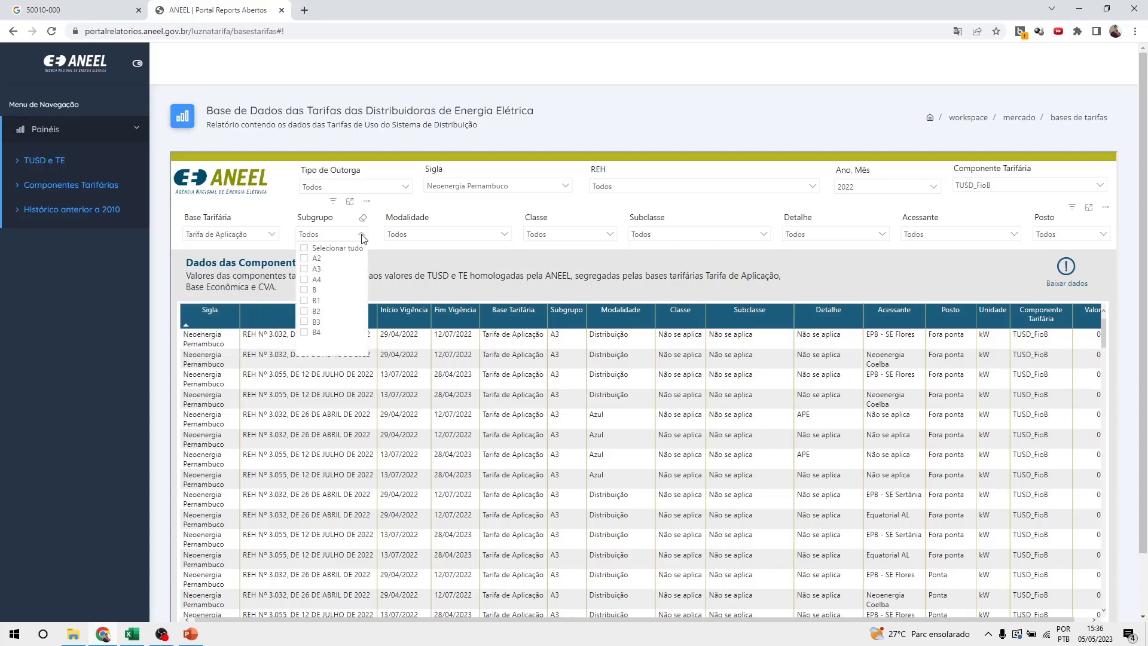
left_click(304, 302)
left_click(505, 234)
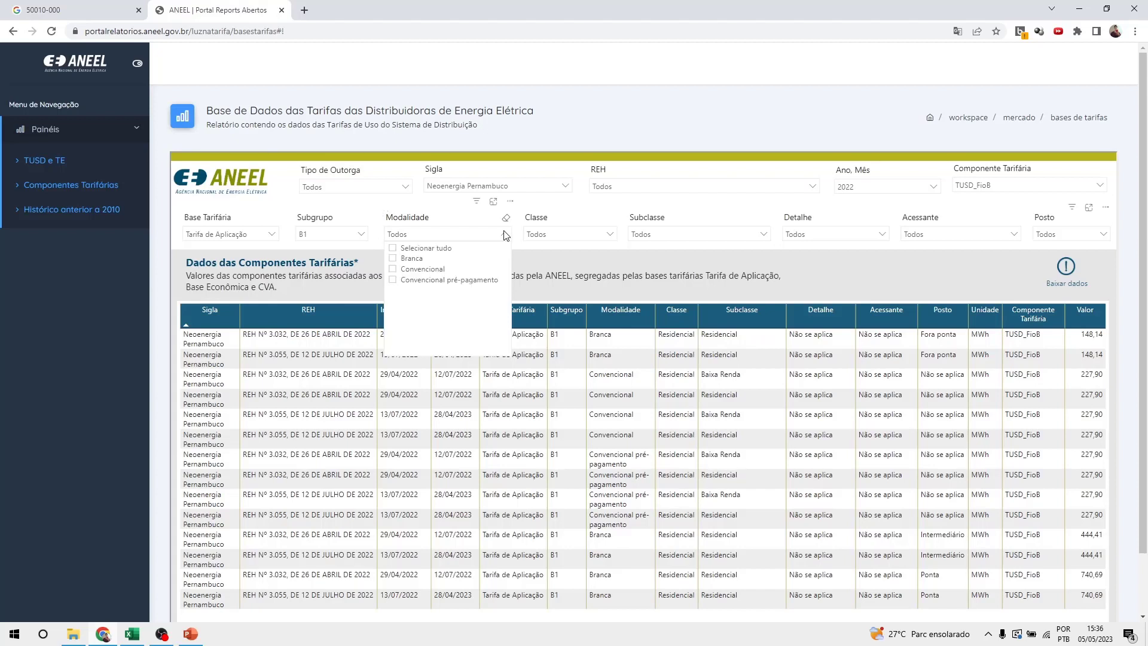
left_click(392, 269)
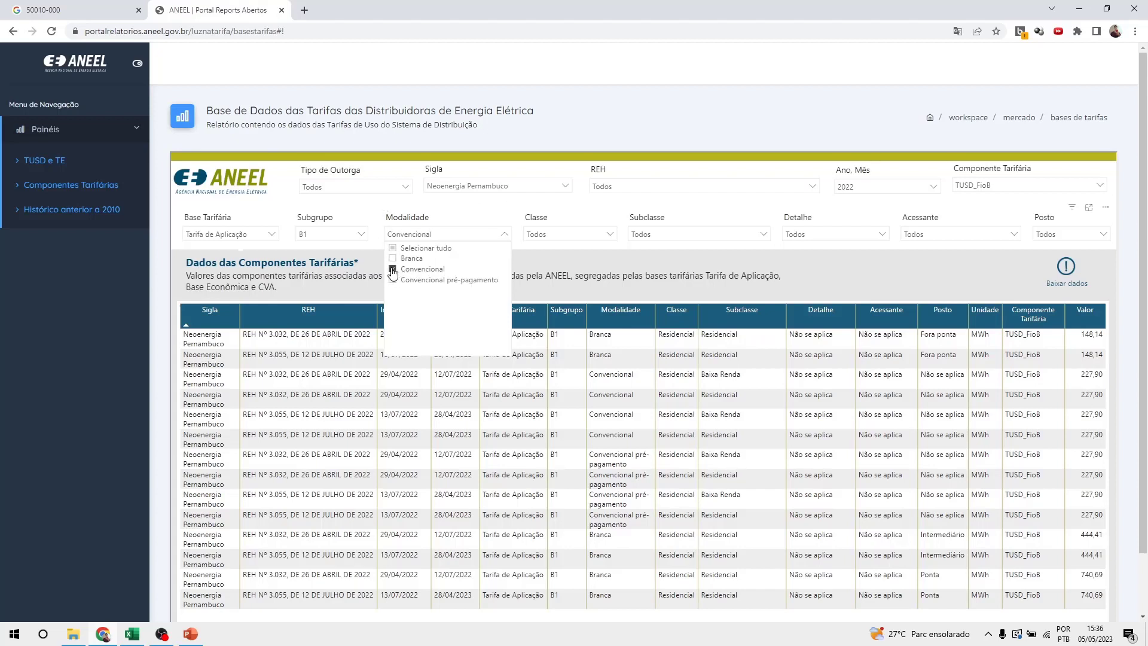
Set class and subclass to Residencial, showing TUSD_FioB at 227,90 per MWh.
left_click(610, 235)
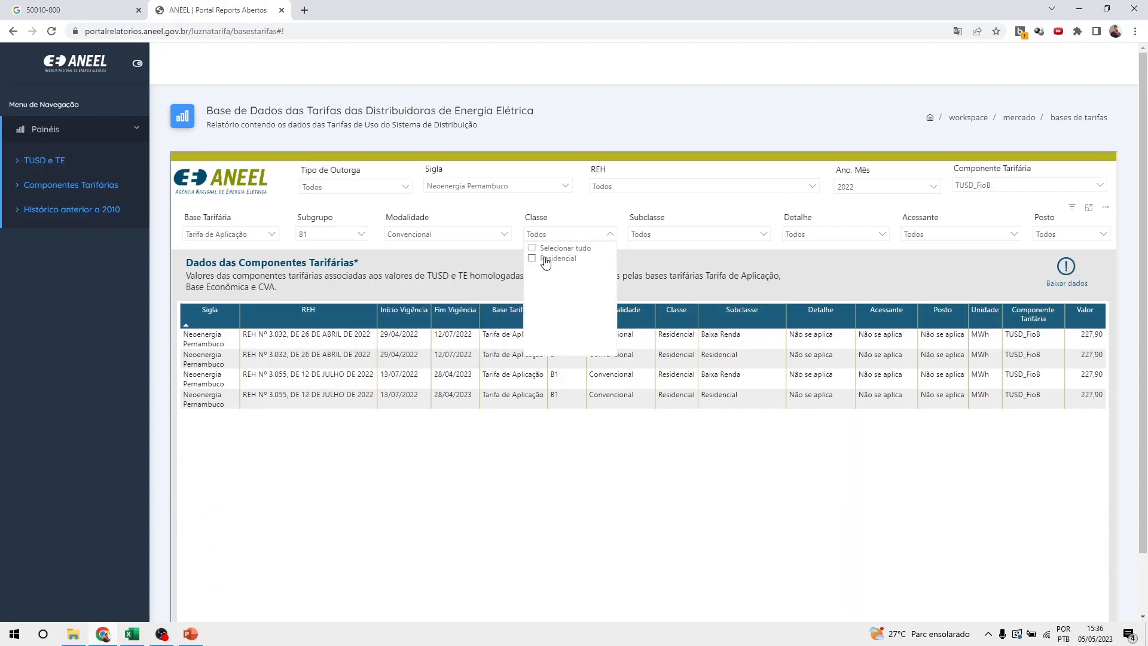
left_click(531, 258)
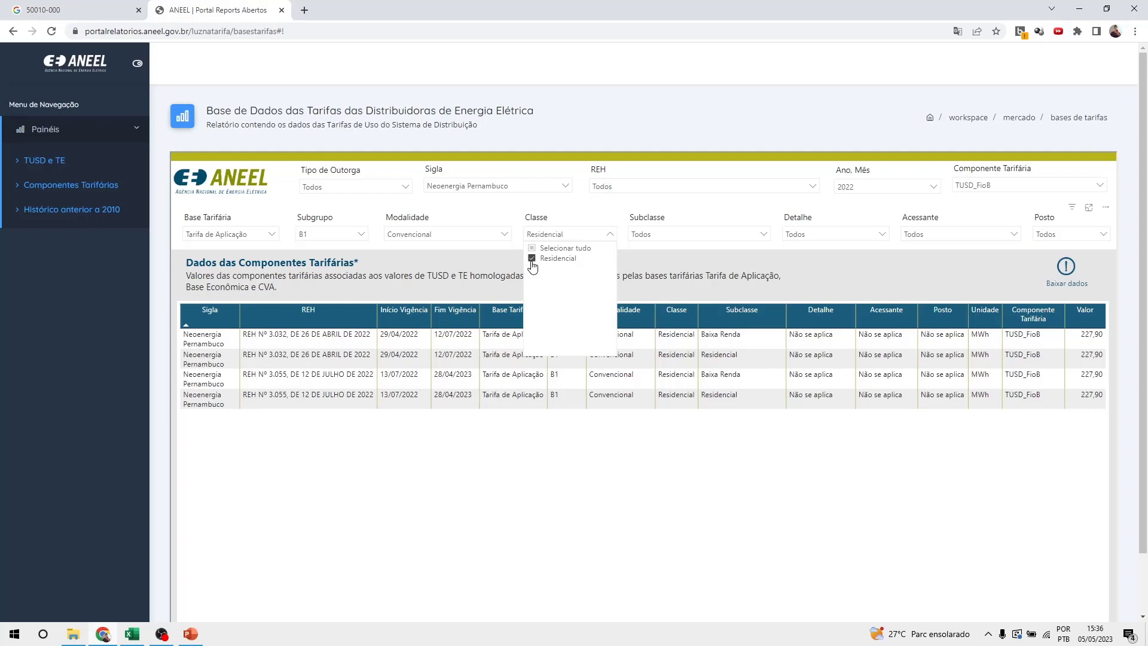
left_click(765, 235)
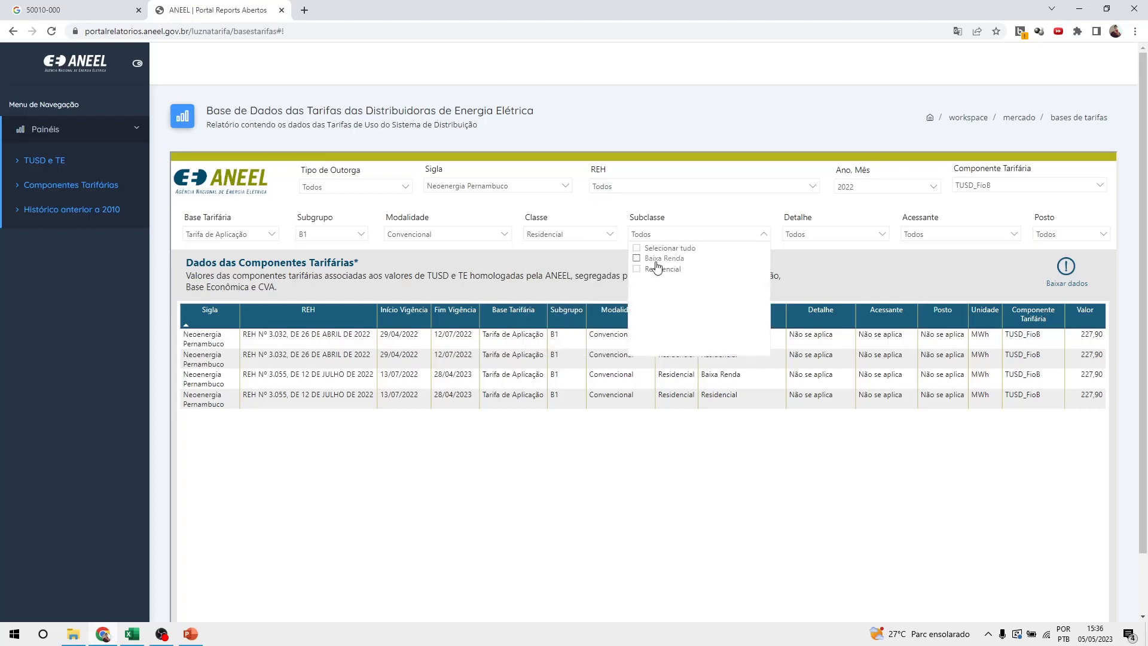
left_click(638, 269)
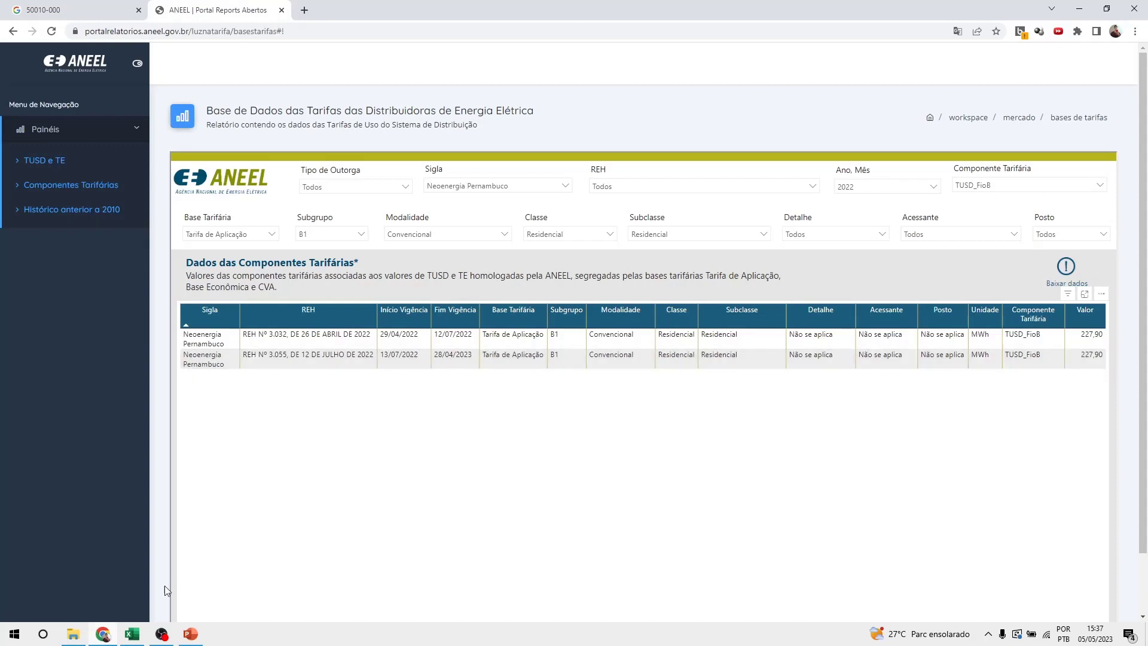
left_click(7, 634)
Launch Calculator and compute 227,90 ÷ 1000 = 0,2279 per kWh.
type("cl")
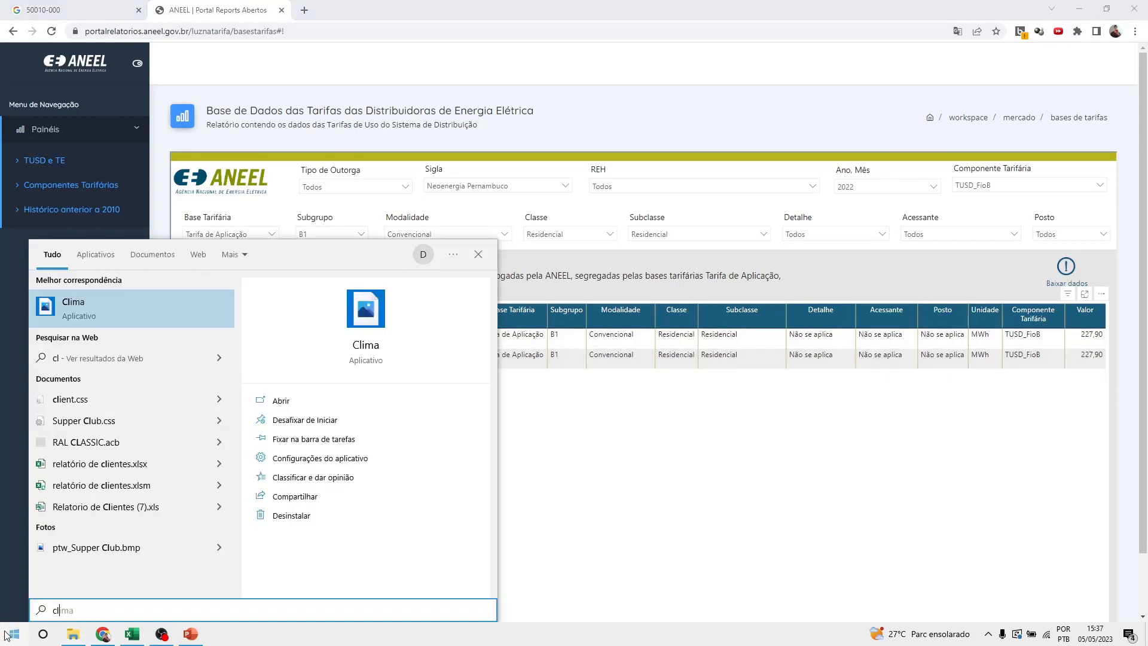
key("BackSpace")
key("Return")
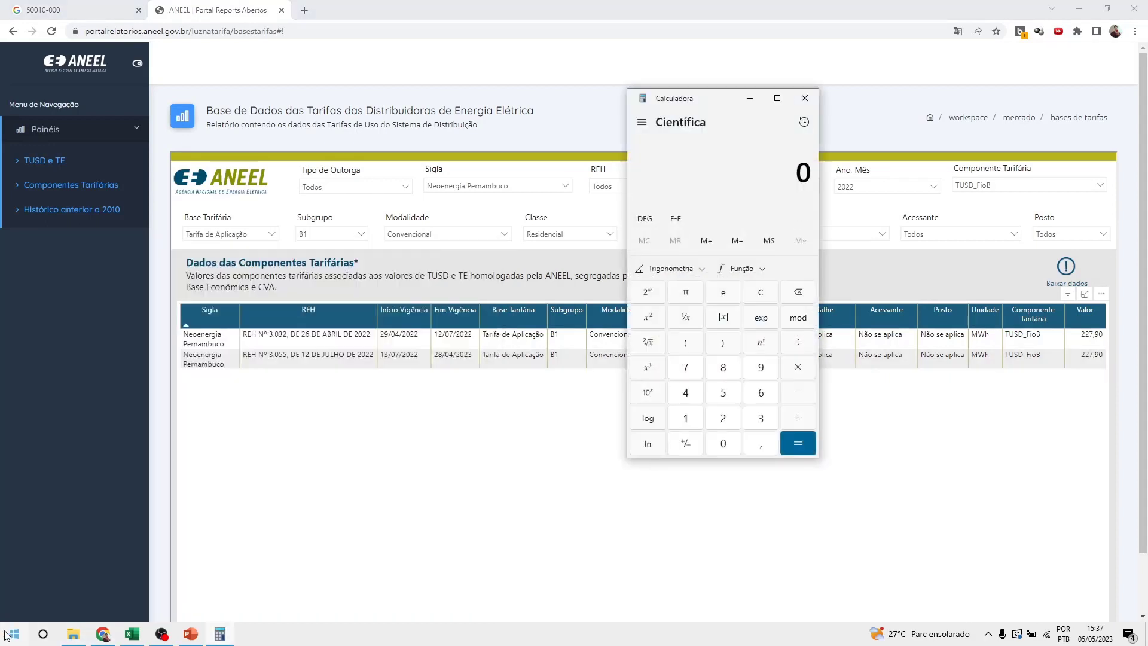
type("227,90")
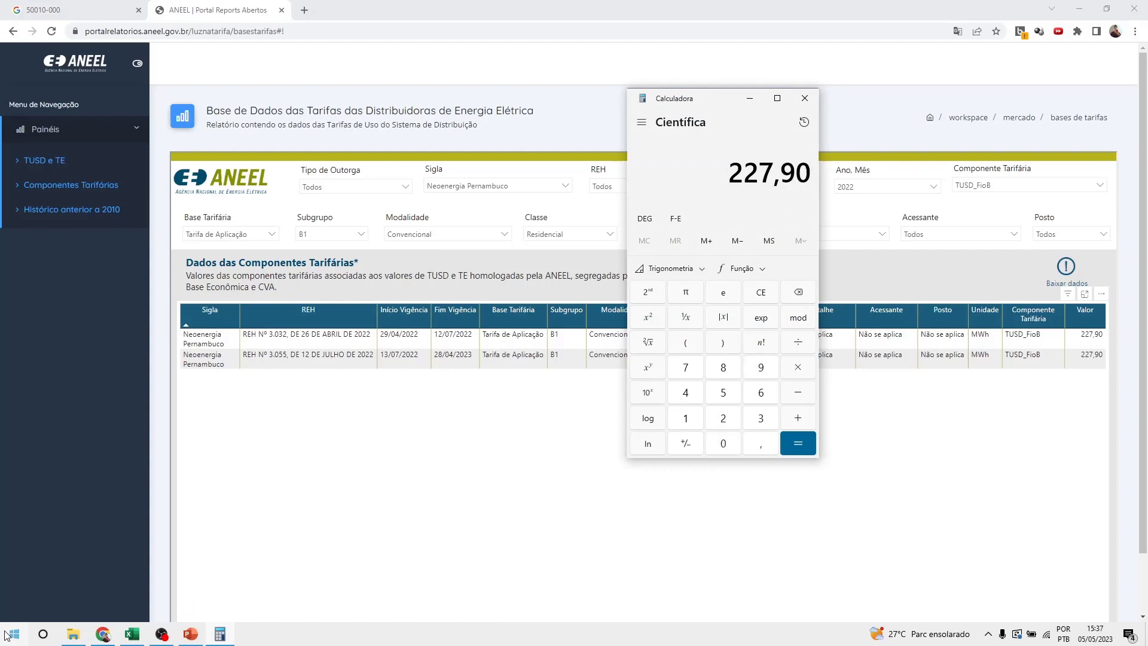
type("/1000")
key("Return")
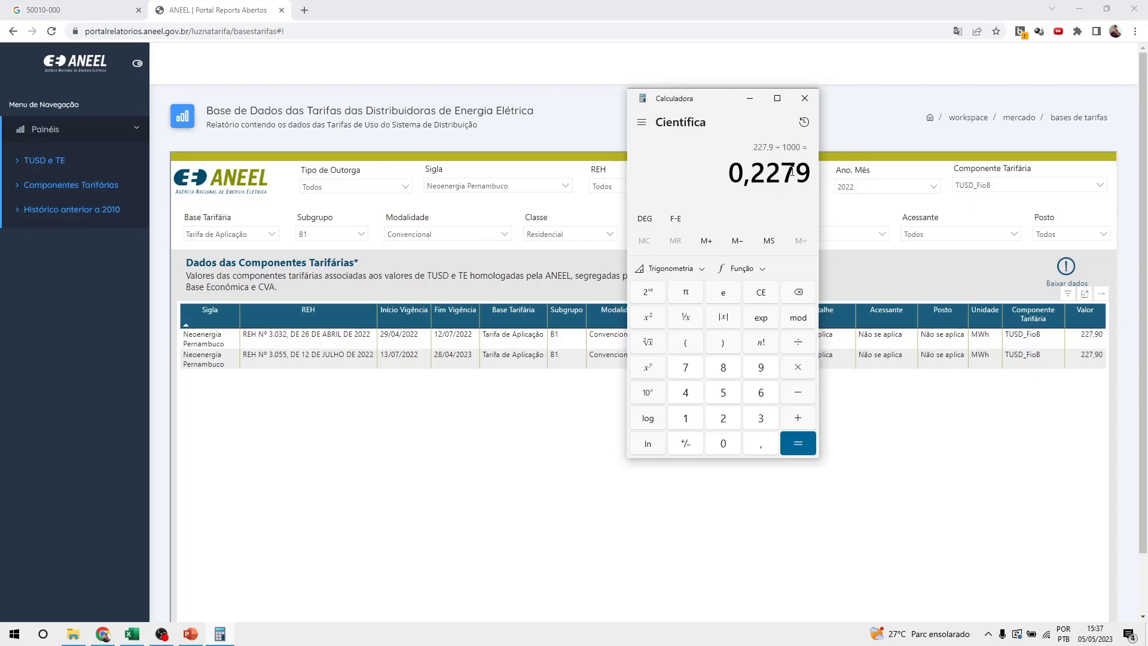
mouse_move(796, 172)
left_mouse_down()
mouse_move(807, 174)
mouse_move(789, 173)
left_mouse_up()
Enter Fio B 0.228, lighting 16, donations 0, readjustment 5 and apply, giving R$ 7.578,00 savings.
left_click(132, 634)
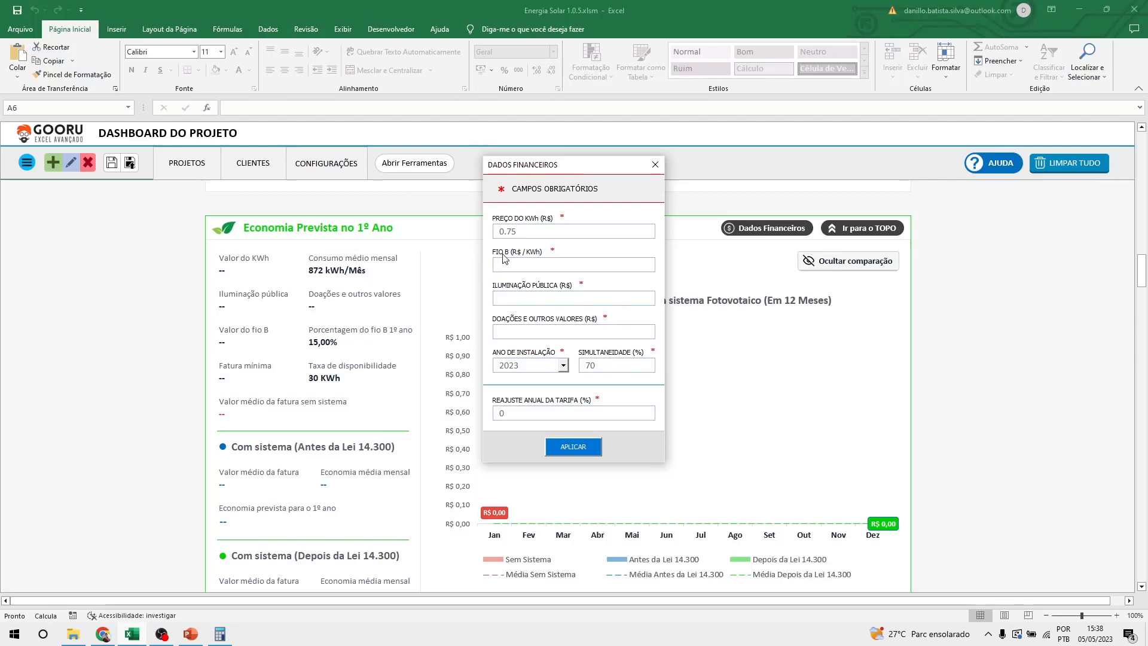
type("0")
type(".228")
type("16")
left_click(567, 331)
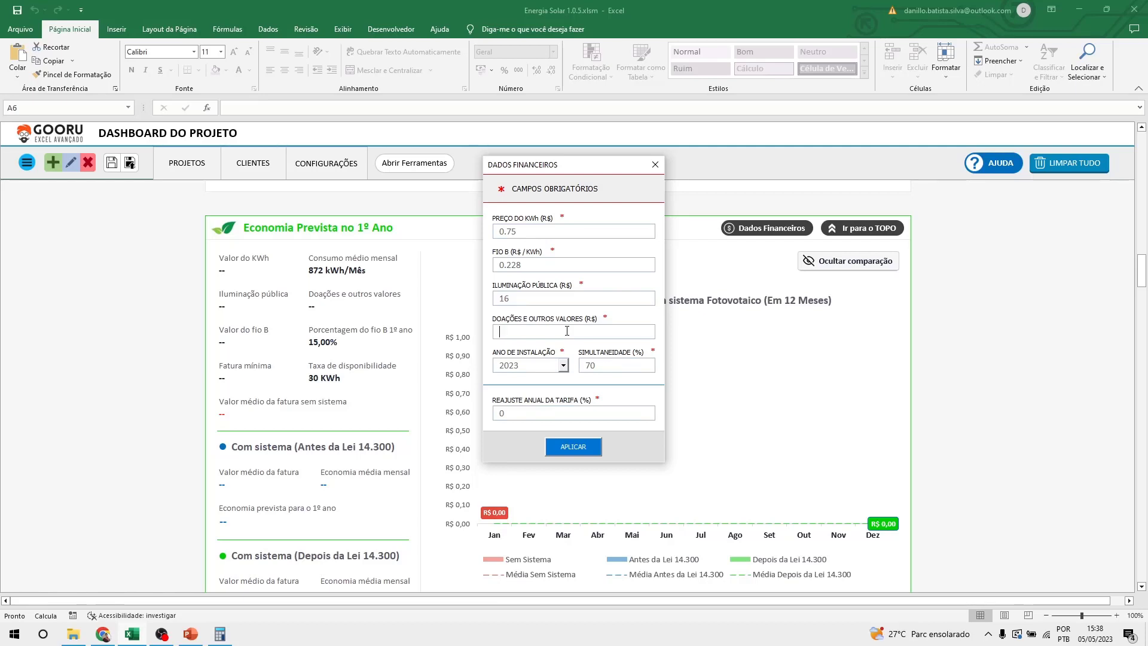
type("0")
left_click(567, 448)
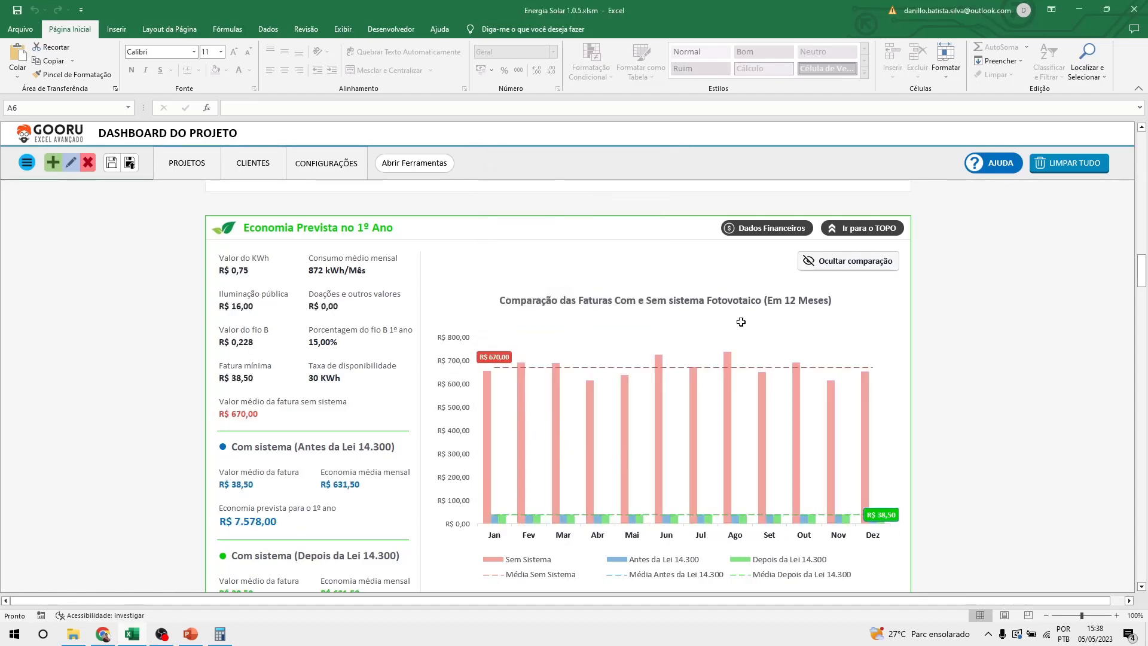
scroll(888, 379, "down", 3)
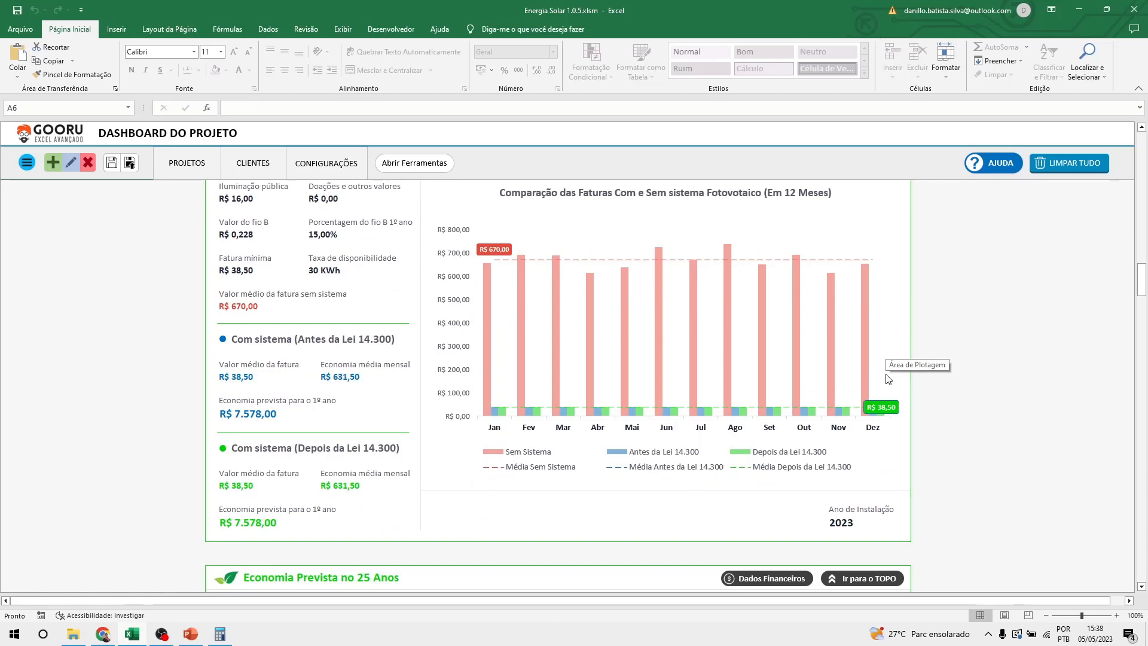
scroll(308, 250, "up", 2)
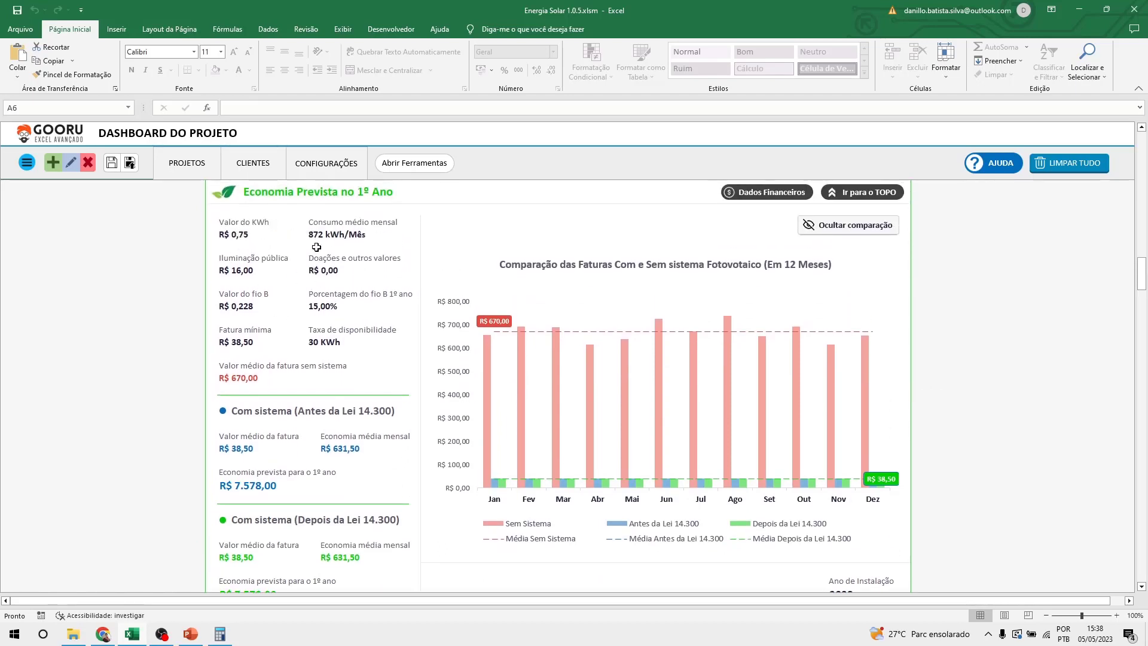
scroll(255, 344, "down", 1)
left_click(257, 343)
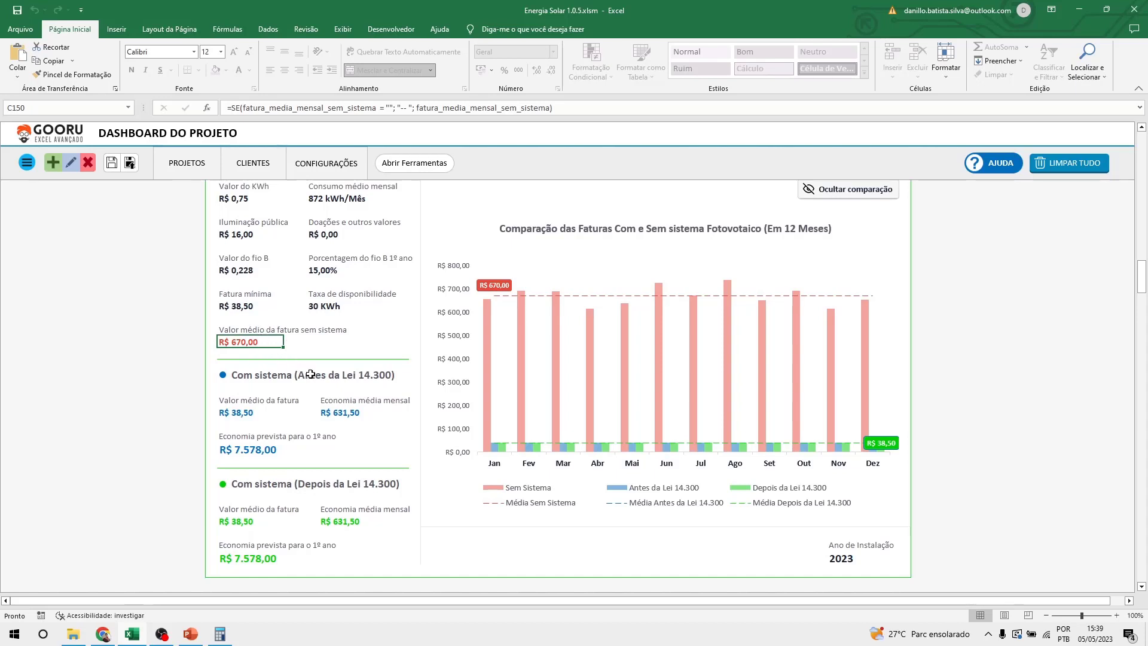
scroll(311, 374, "down", 1)
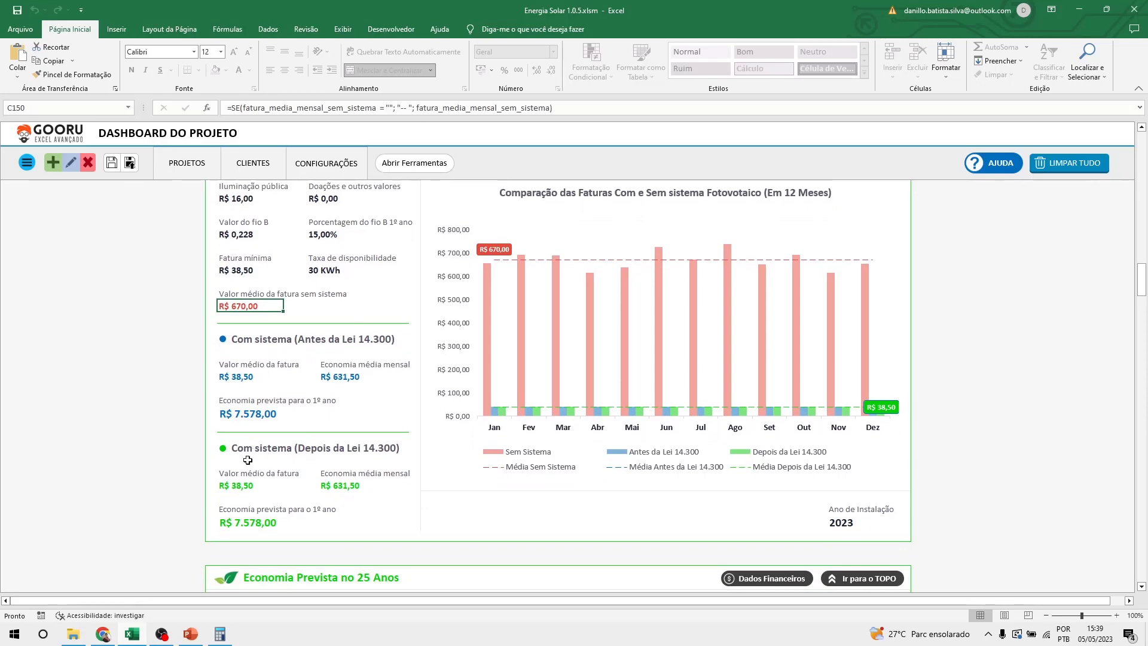
left_click(233, 497)
left_click(215, 487)
left_click_drag(225, 485, 248, 486)
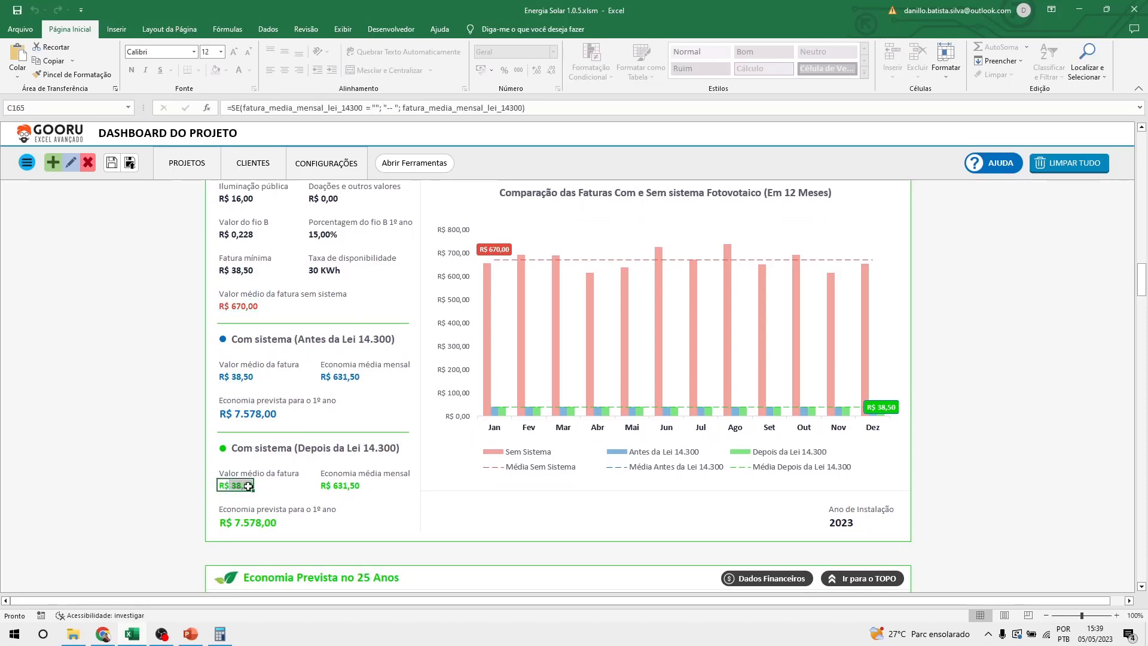
left_click(257, 486)
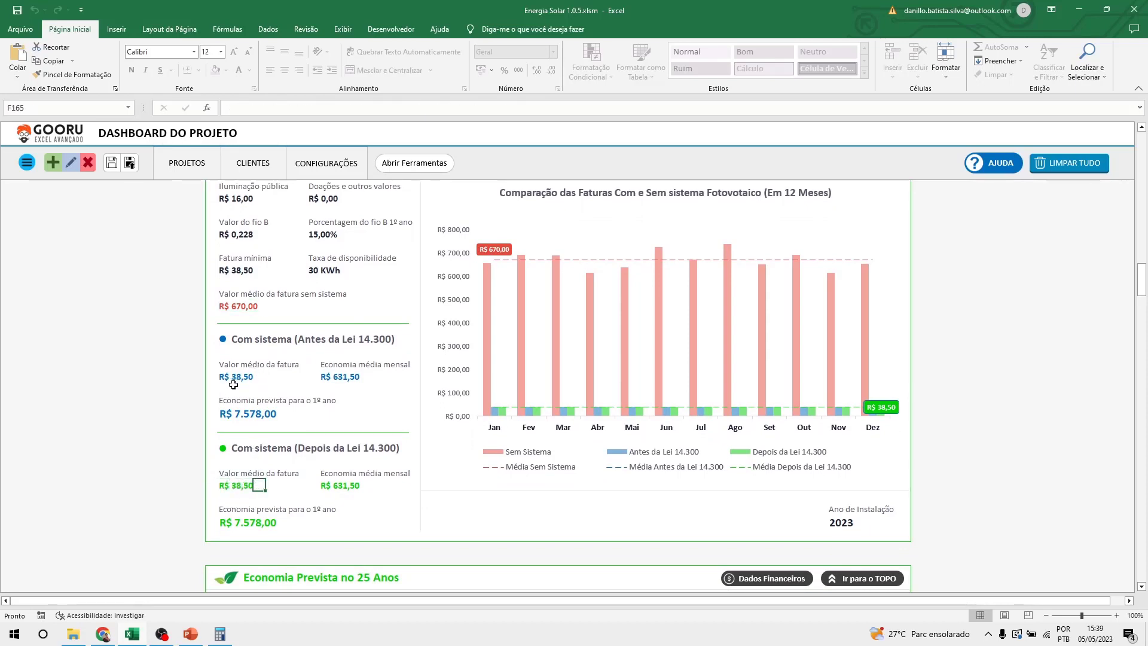
left_click_drag(222, 376, 257, 380)
left_click_drag(219, 485, 263, 486)
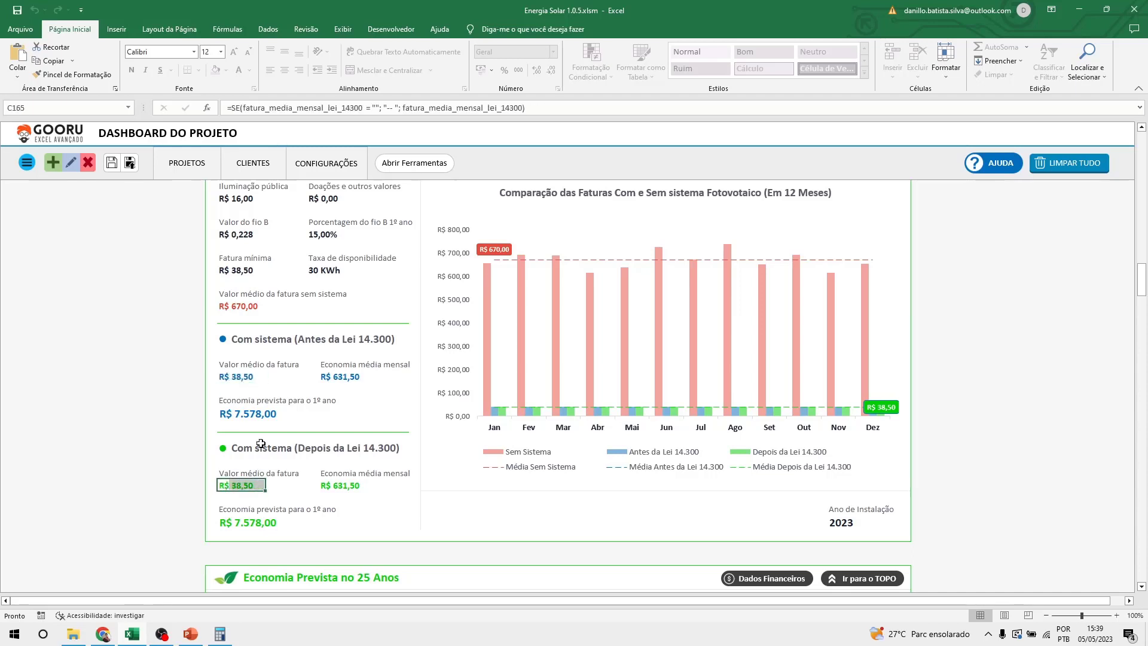
left_click_drag(223, 376, 255, 378)
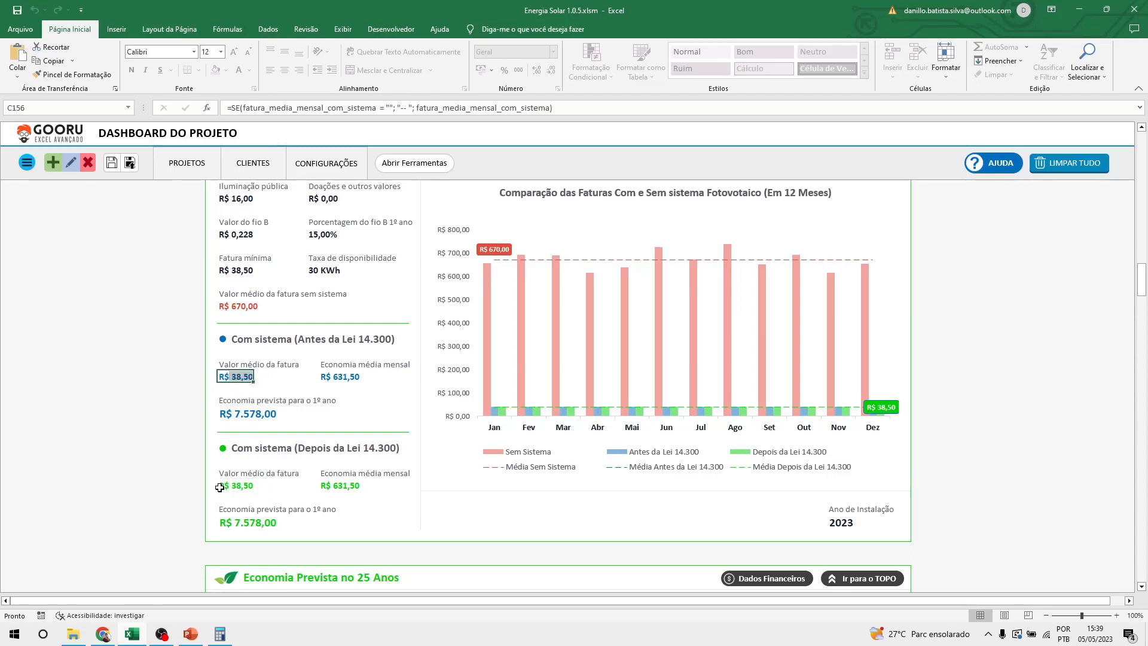
left_click_drag(219, 487, 263, 486)
left_click(227, 377)
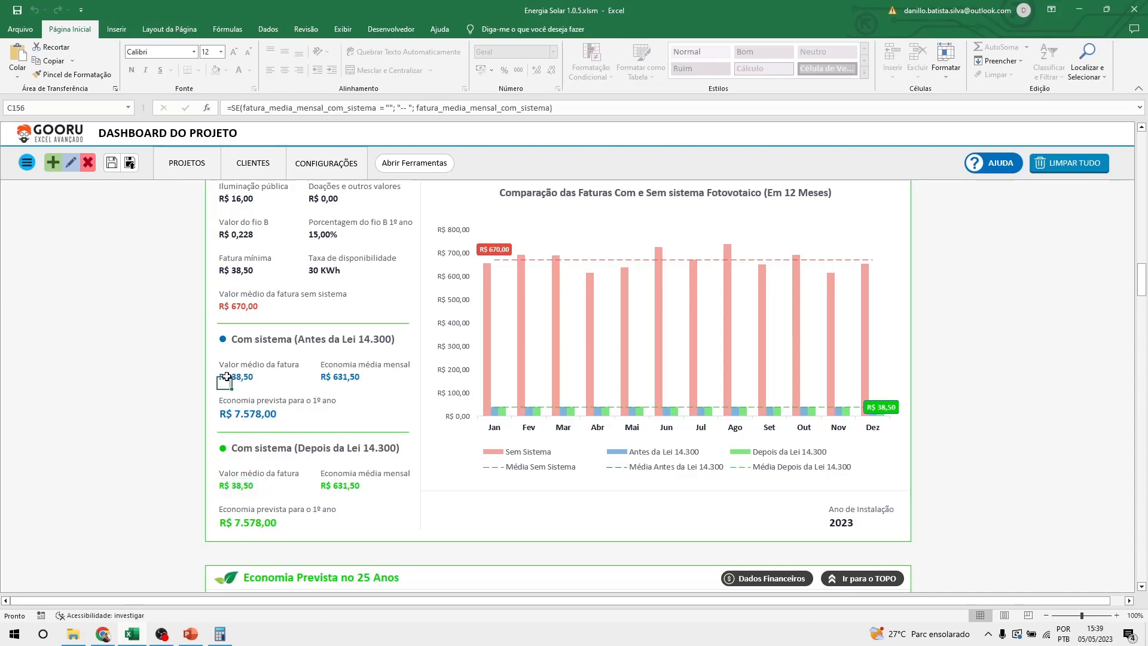
left_click_drag(227, 376, 258, 378)
left_click_drag(222, 485, 258, 486)
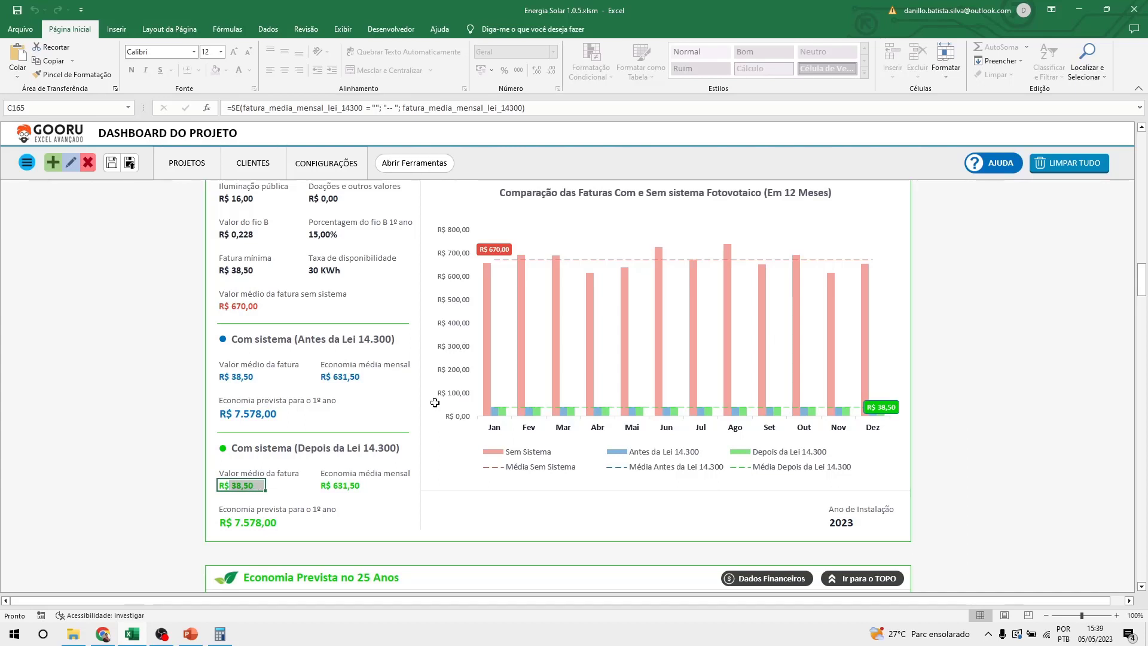
scroll(586, 232, "up", 2)
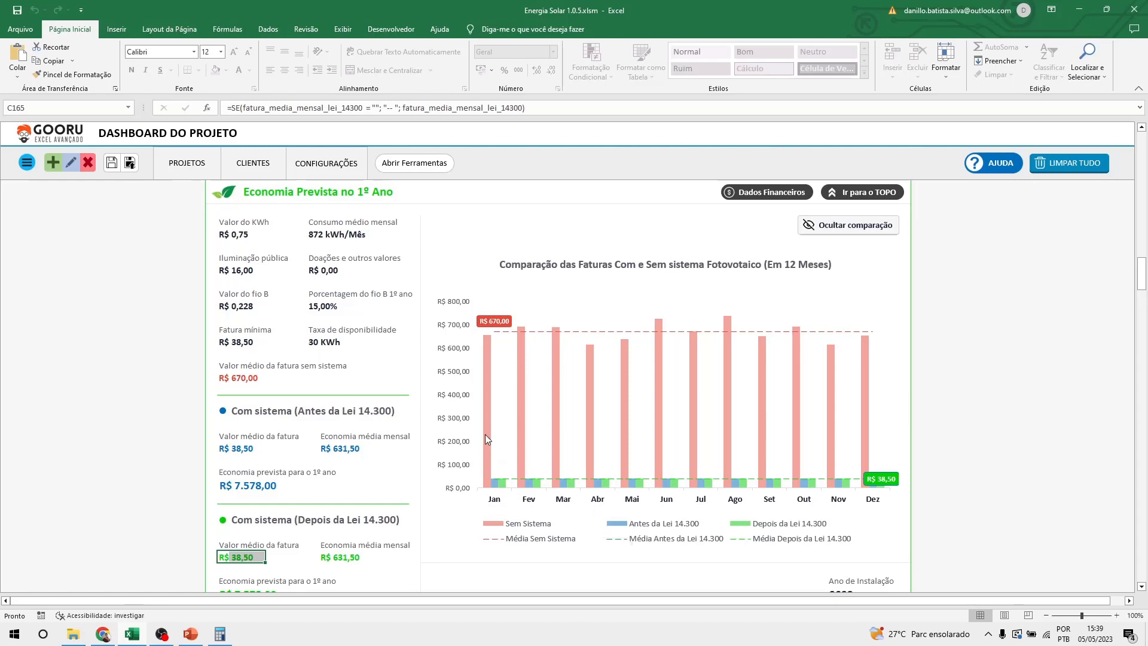
mouse_move(486, 435)
left_click(864, 232)
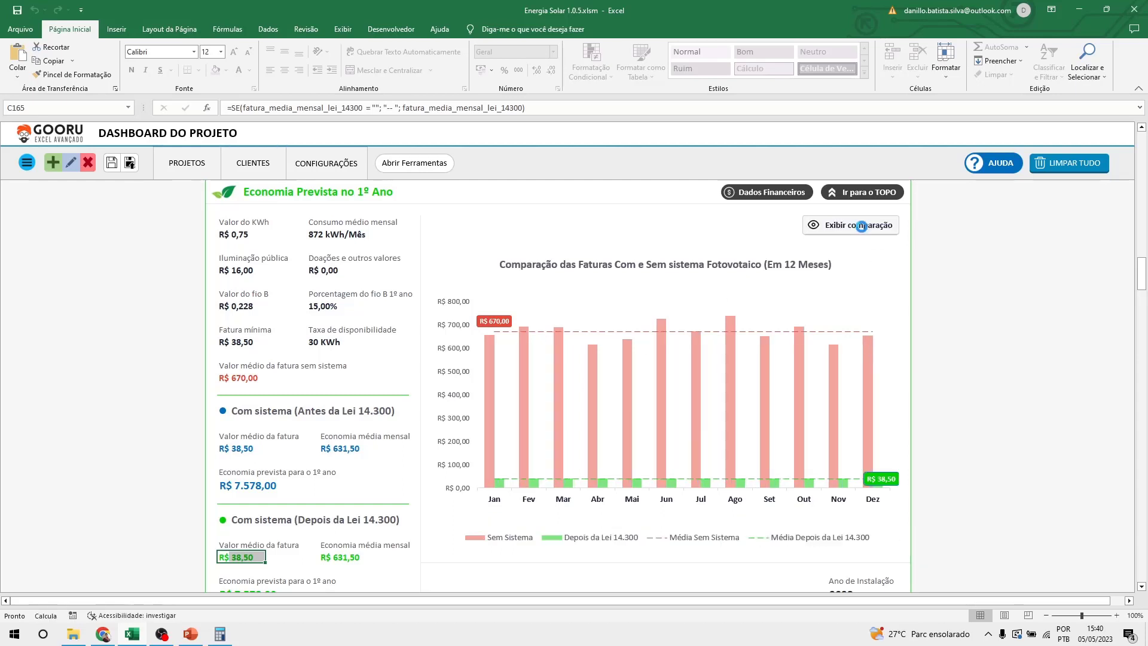
left_click(862, 231)
left_click(861, 227)
left_click(861, 226)
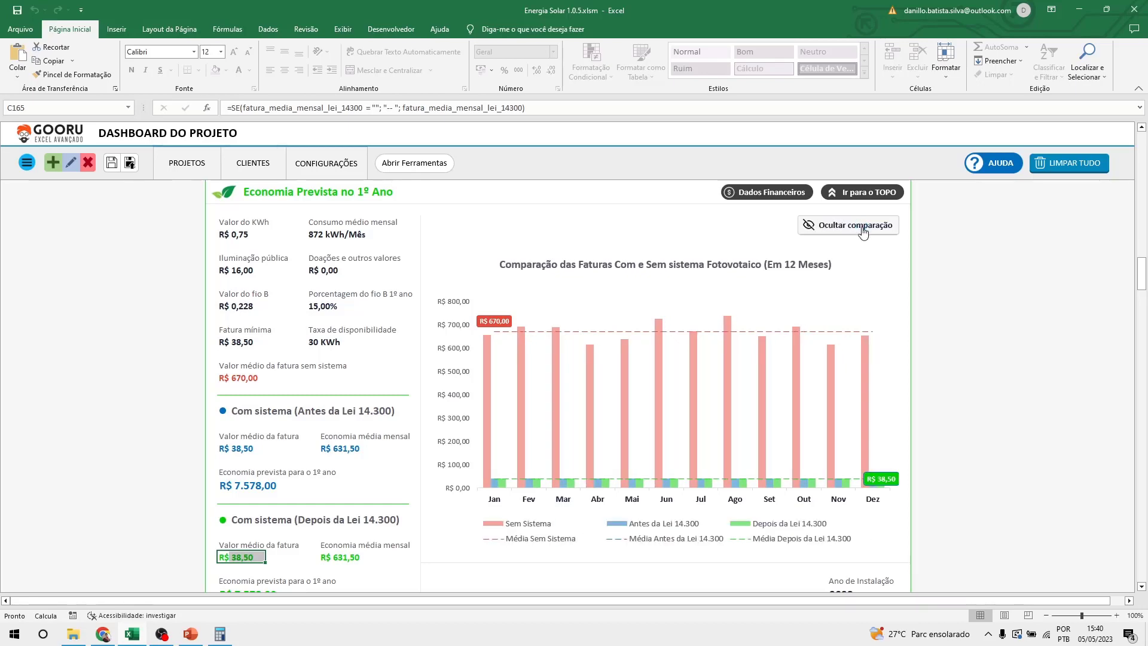
scroll(821, 334, "down", 4)
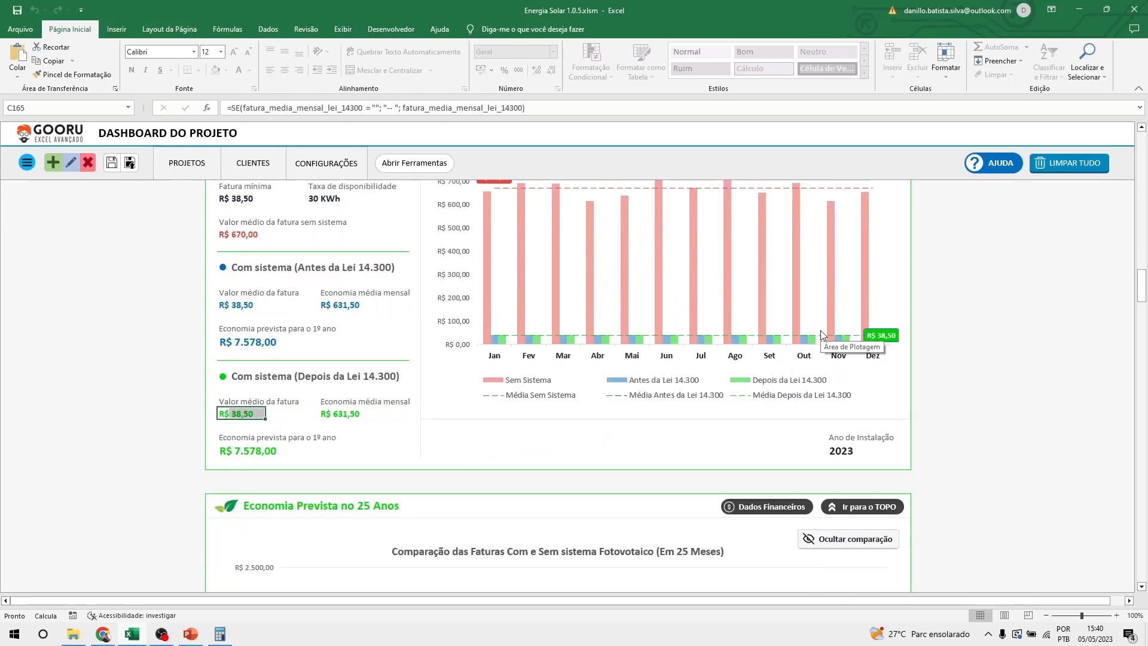
scroll(821, 334, "down", 6)
scroll(663, 348, "down", 2)
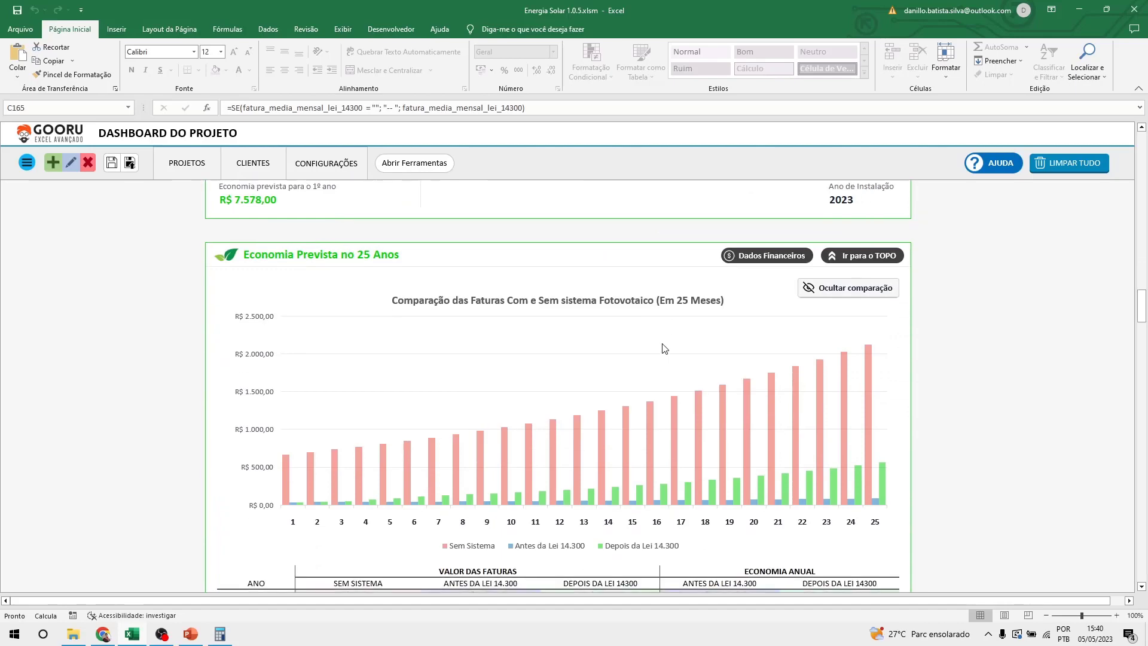
scroll(663, 348, "up", 4)
scroll(663, 348, "up", 9)
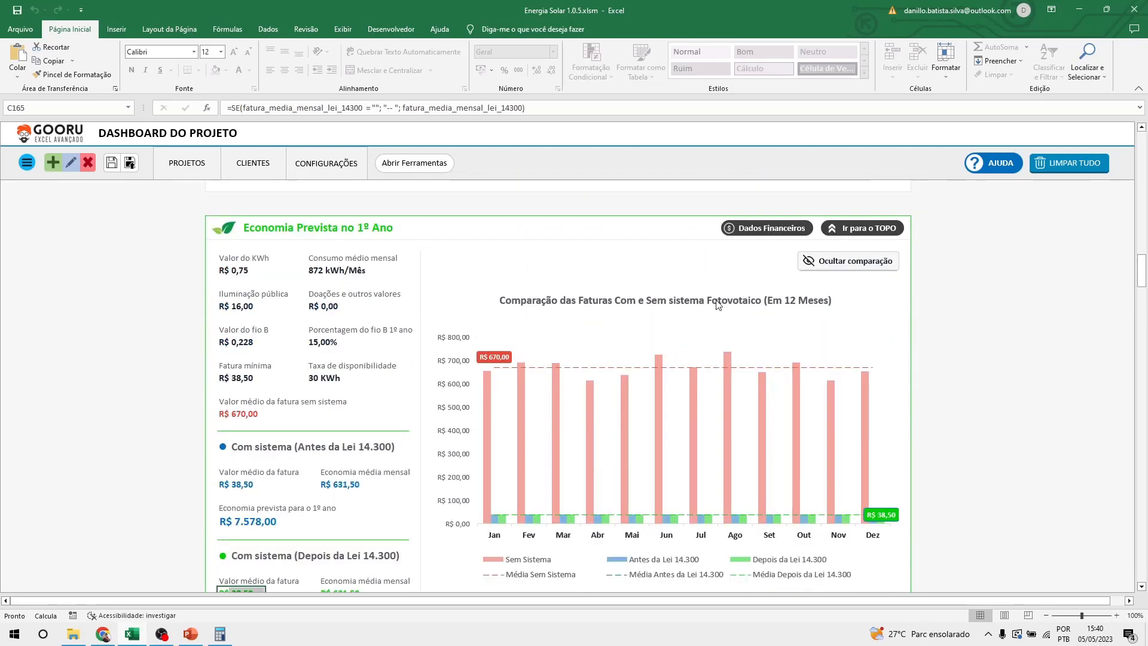
scroll(620, 428, "down", 8)
scroll(639, 483, "down", 5)
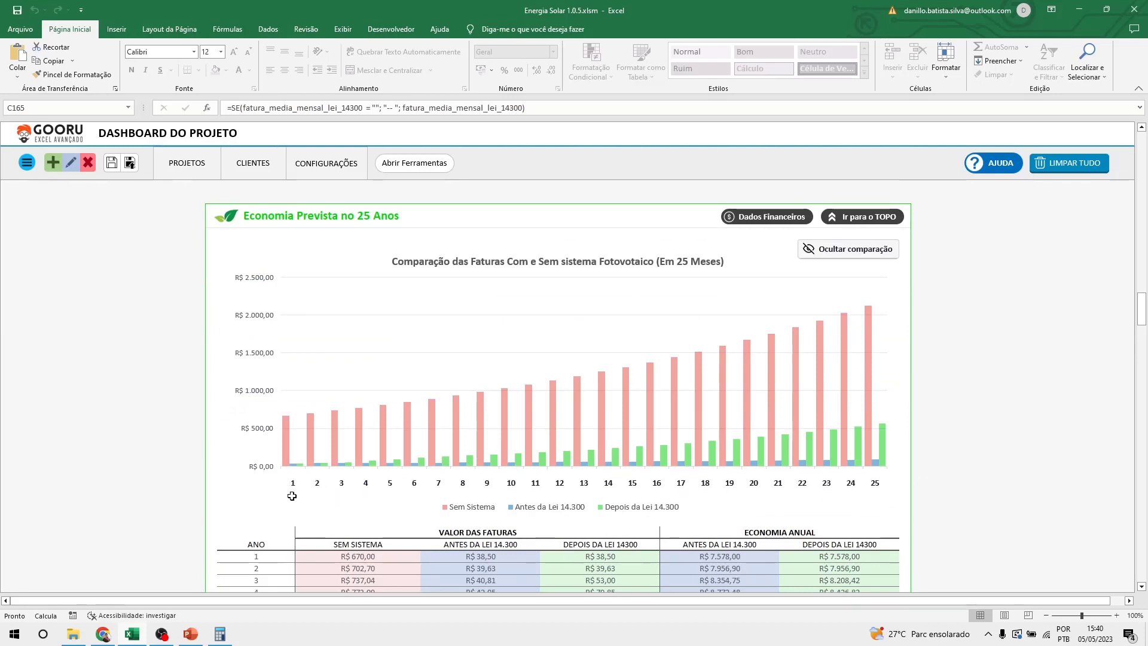
scroll(249, 495, "down", 1)
scroll(257, 481, "down", 1)
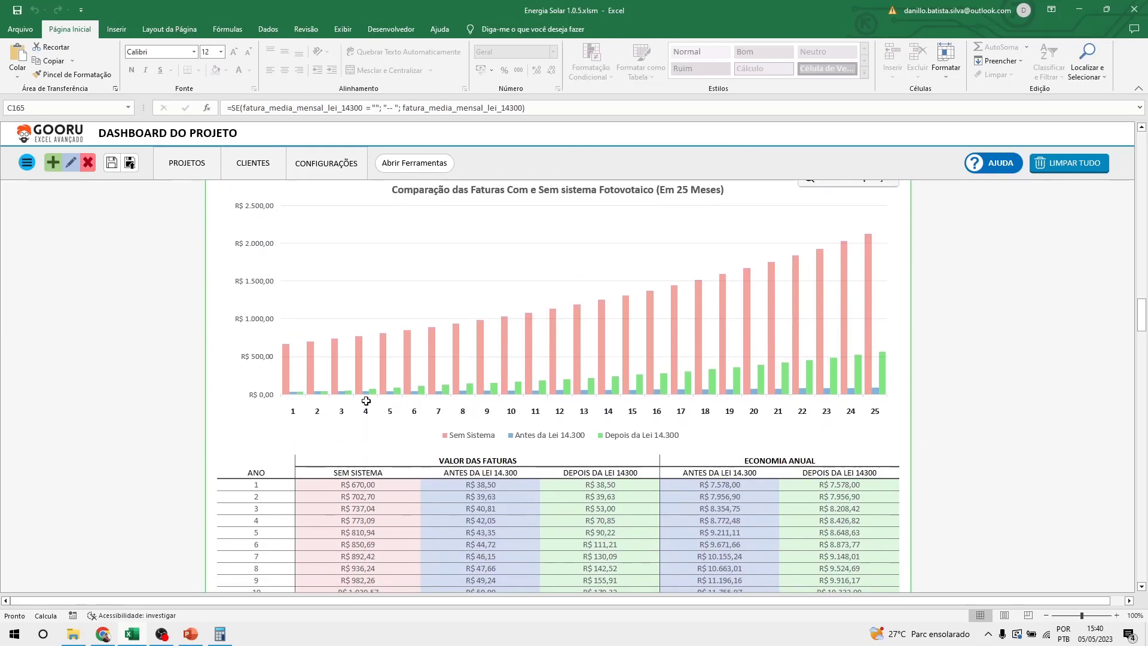
mouse_move(425, 393)
scroll(638, 377, "down", 3)
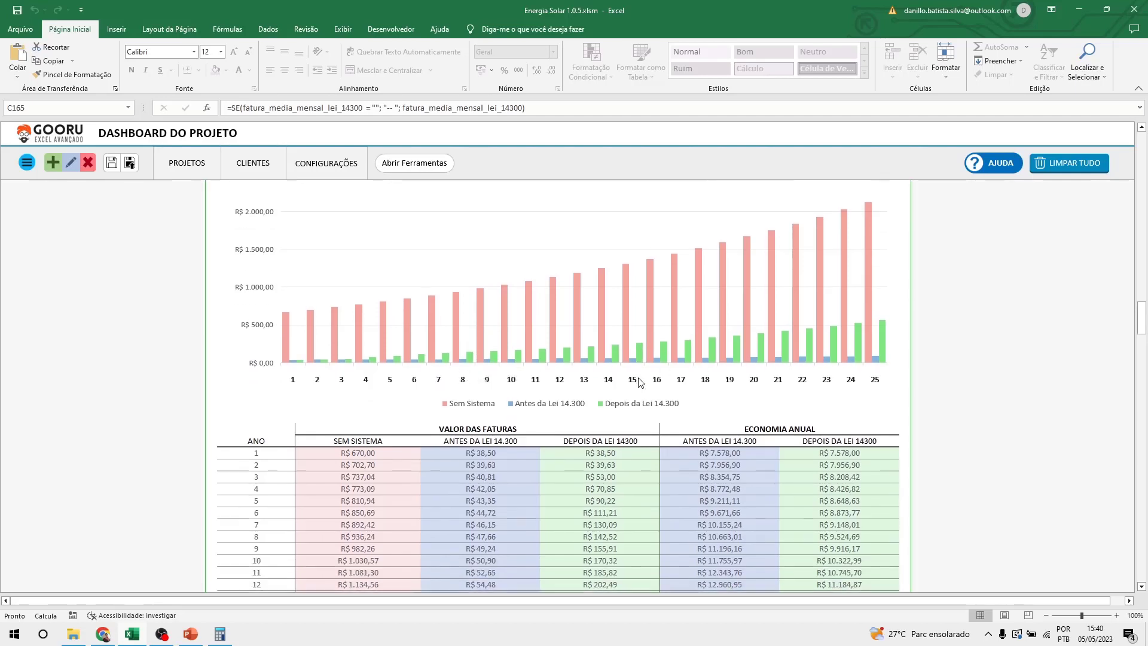
left_click(562, 394)
type("=SEERRO(")
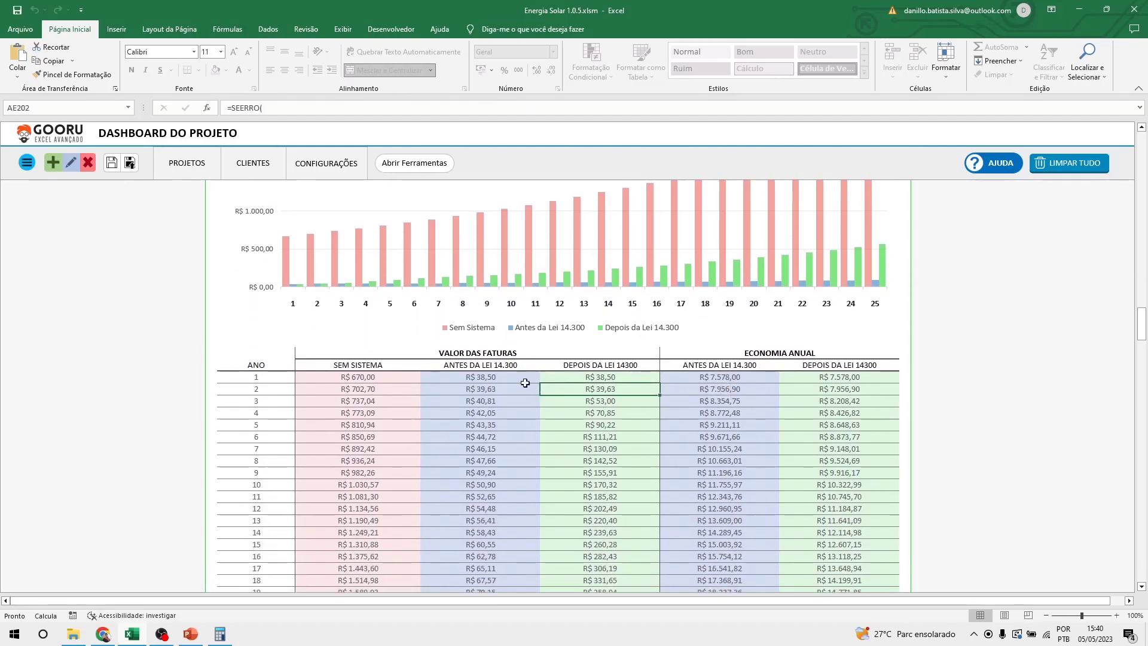
left_click(485, 363)
left_click(594, 364)
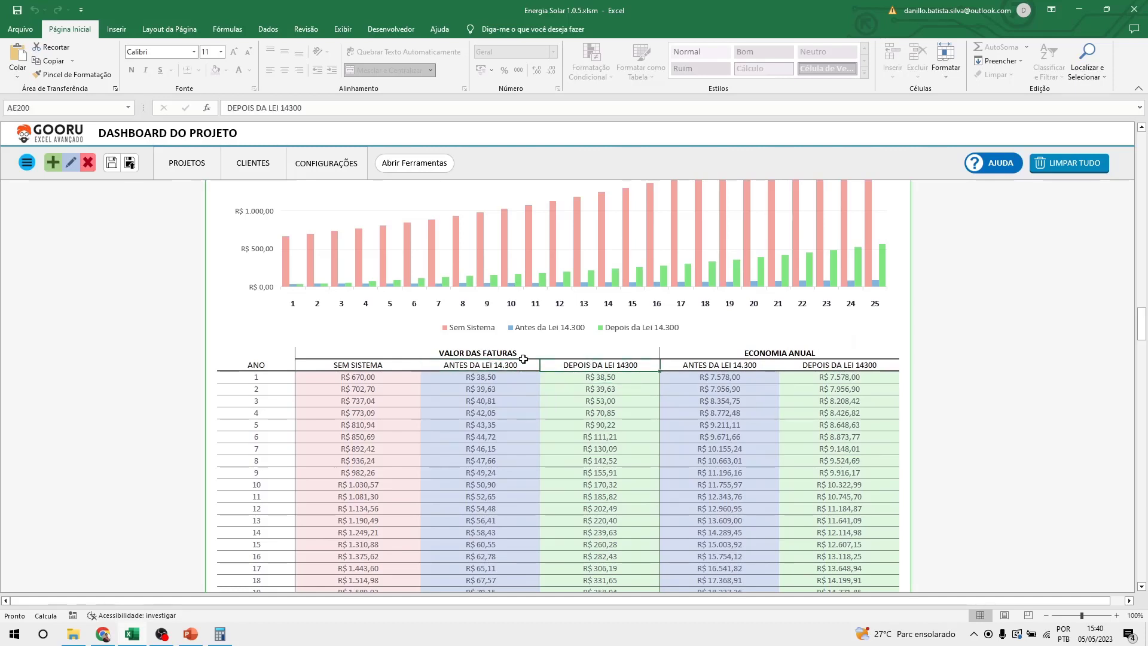
left_click(498, 375)
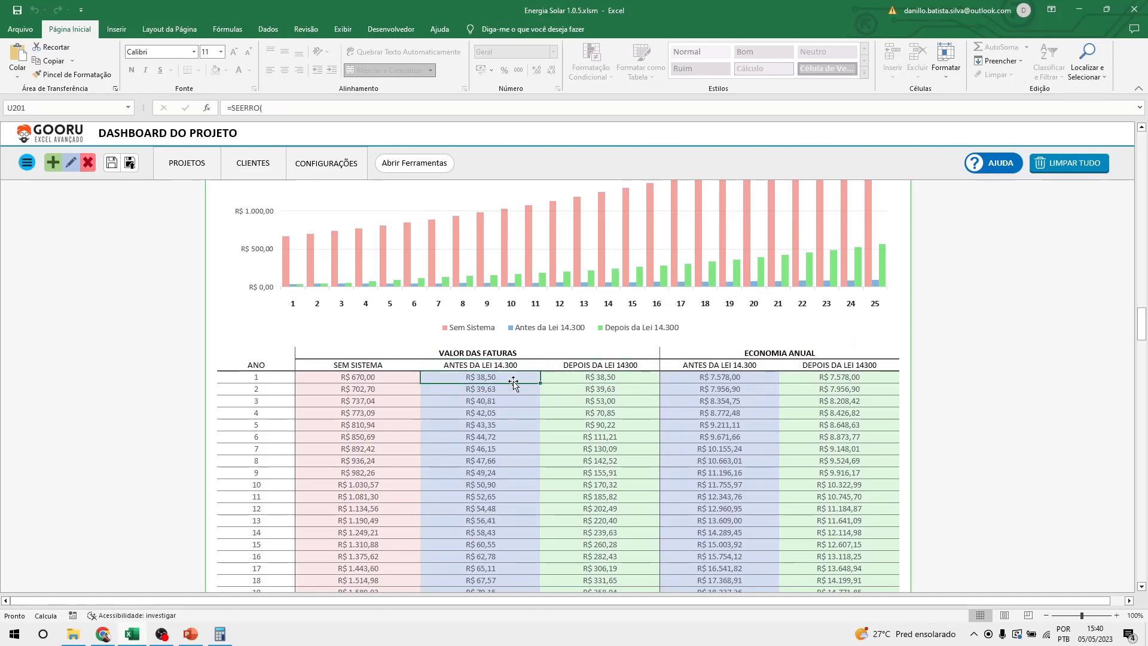
left_click(591, 376)
left_click(494, 389)
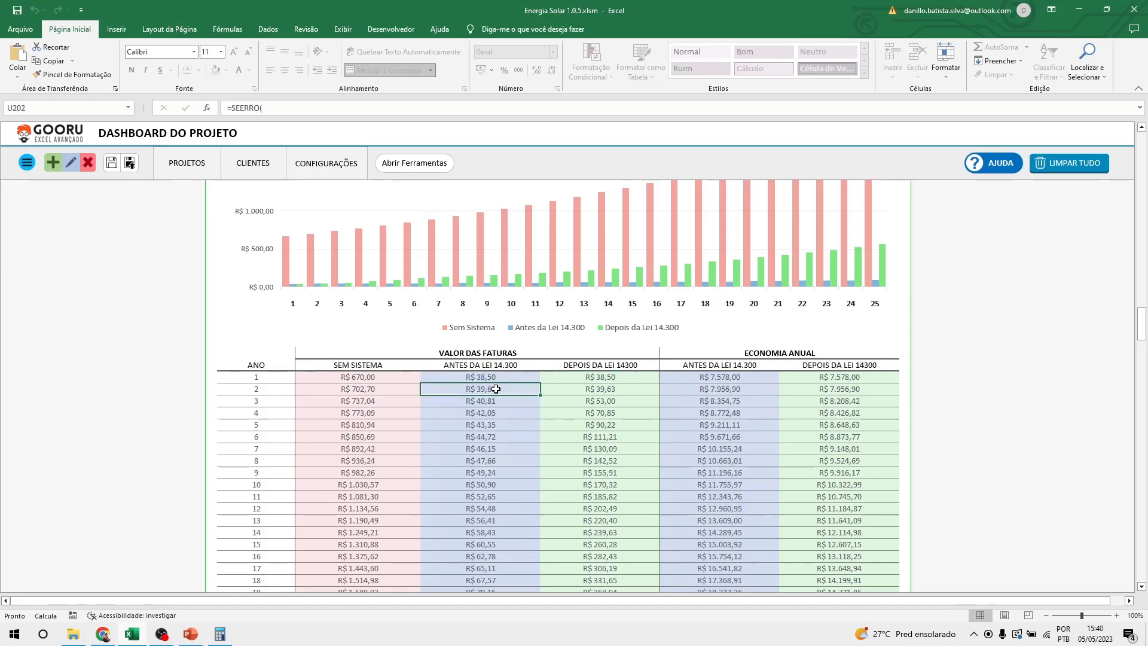
left_click(612, 388)
left_click(500, 401)
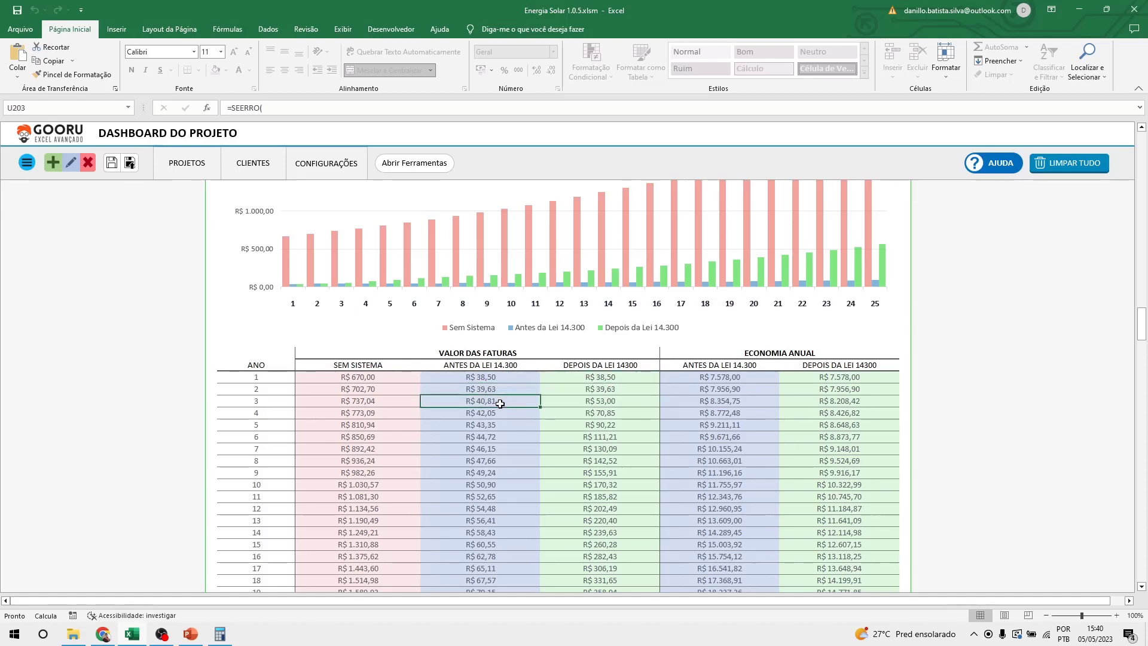
left_click(596, 399)
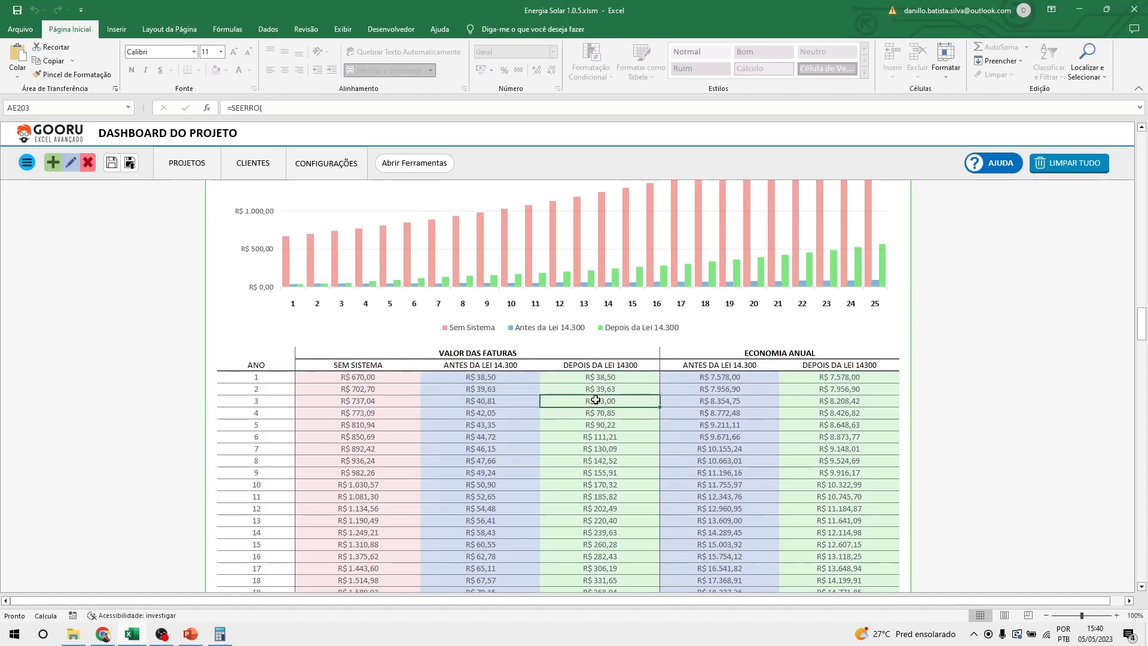
left_click(502, 412)
left_click(592, 411)
left_click(522, 424)
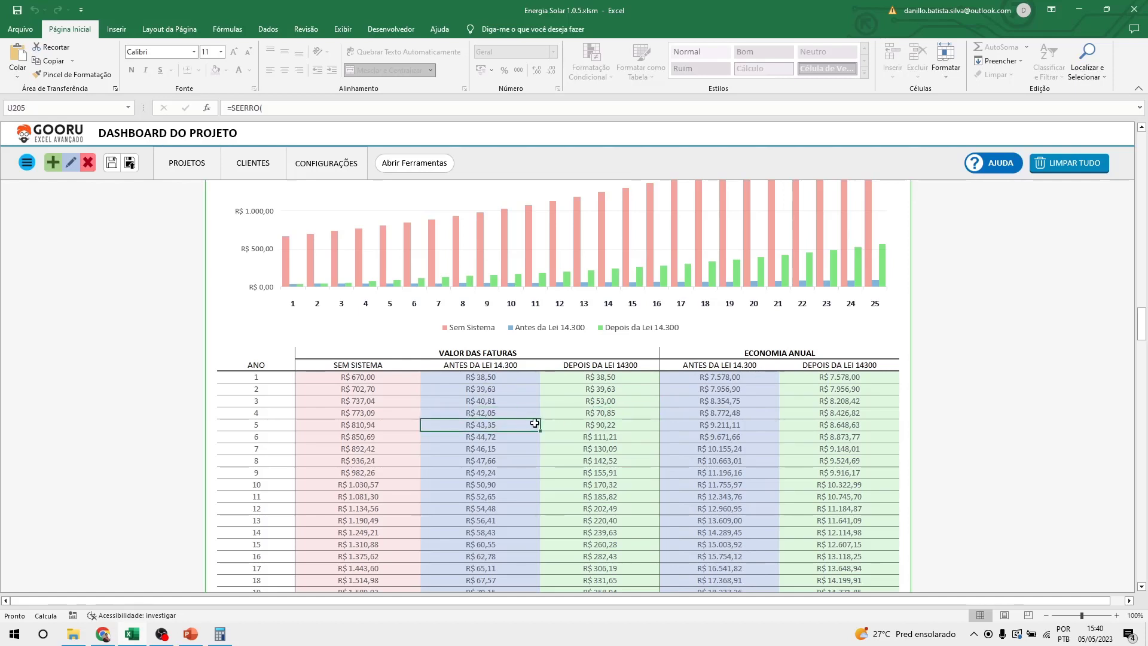
left_click(592, 426)
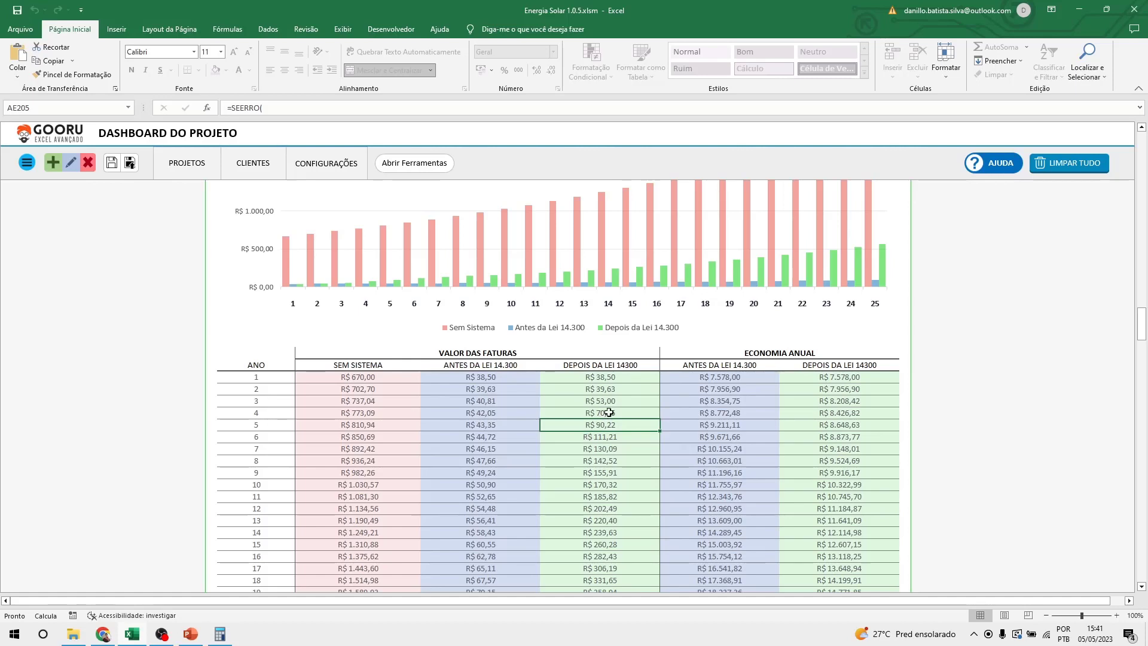
left_click_drag(594, 397, 521, 406)
left_click(521, 405)
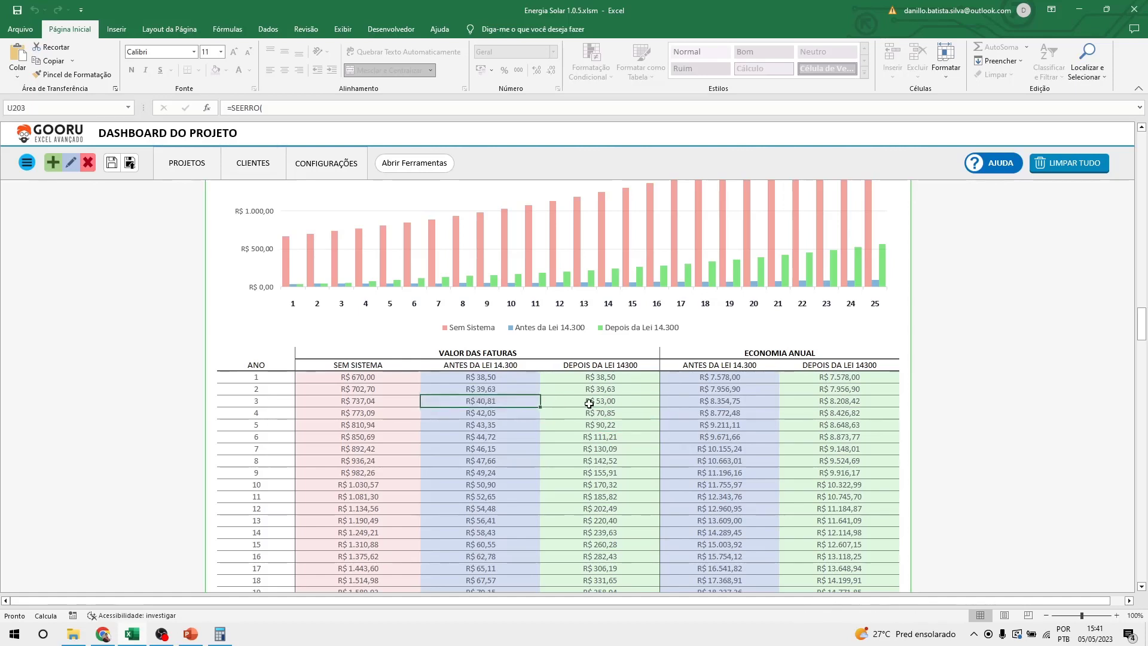
left_click(590, 403)
left_click(525, 403)
left_click(549, 403)
left_click(516, 404)
left_click(569, 400)
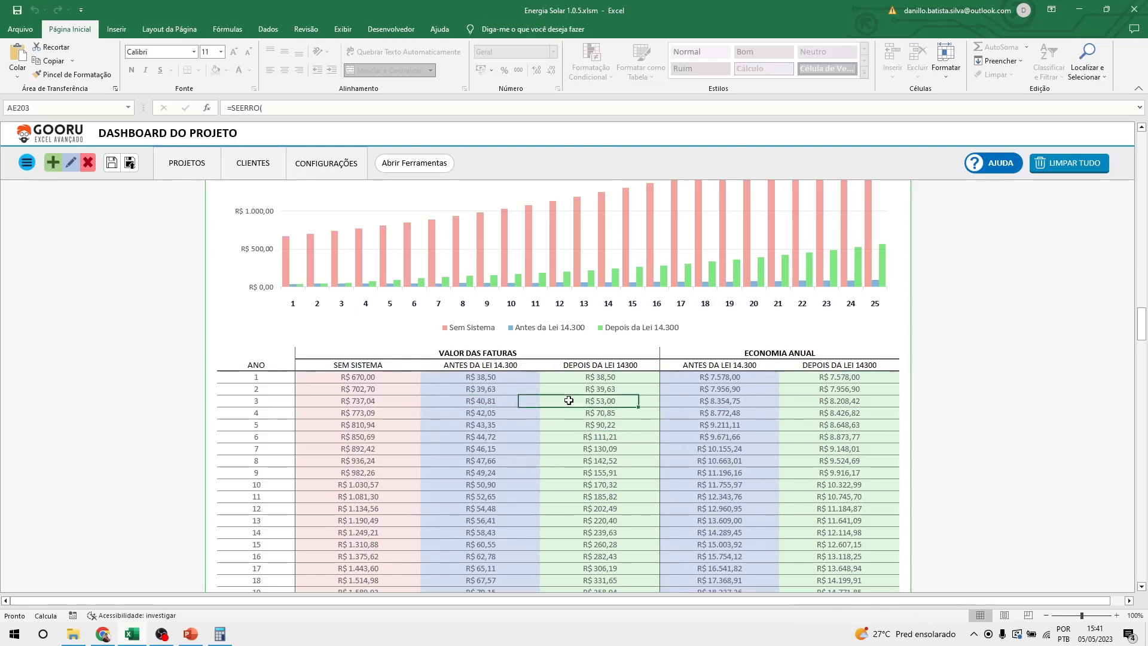
left_click(573, 412)
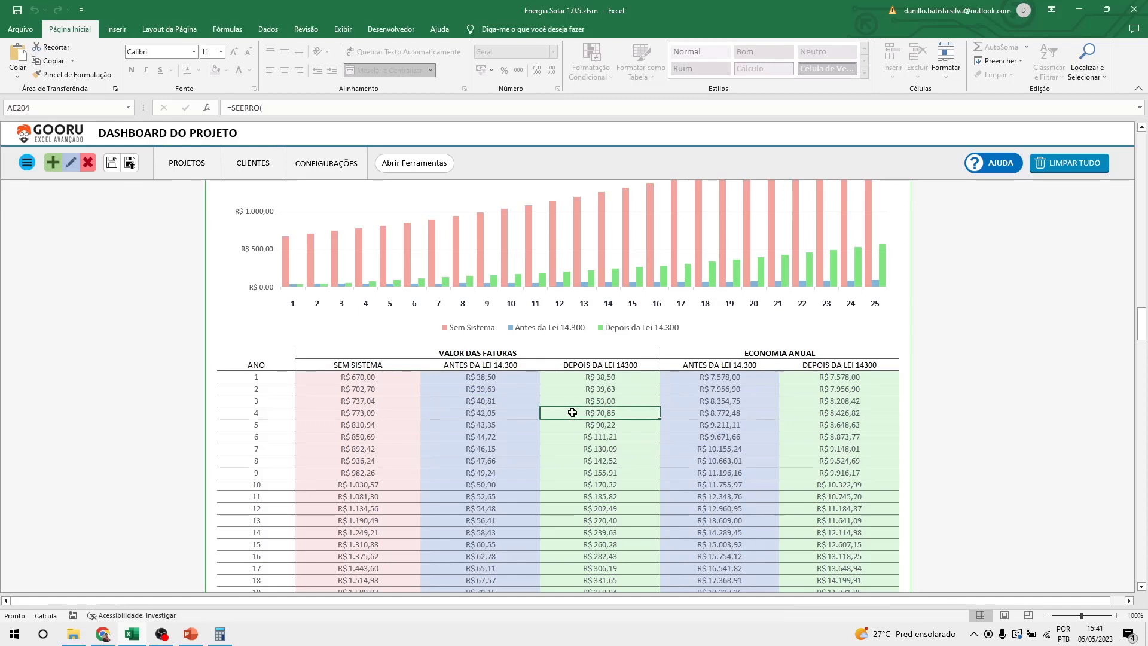
scroll(608, 419, "down", 2)
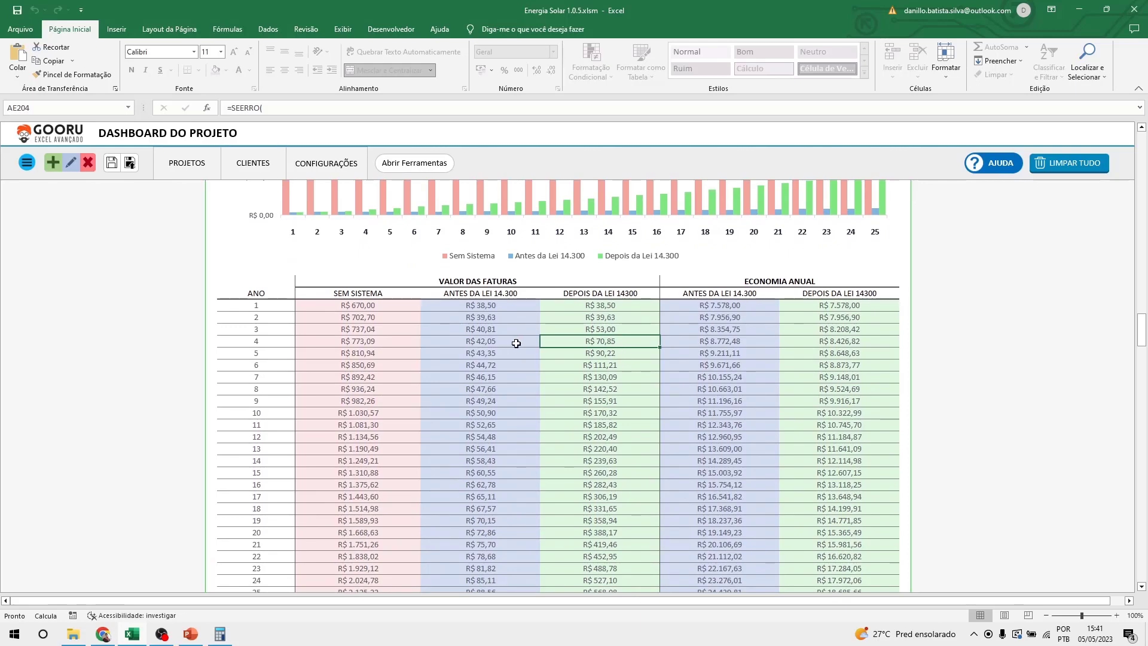
left_click_drag(515, 342, 554, 340)
left_click(513, 363)
left_click(566, 379)
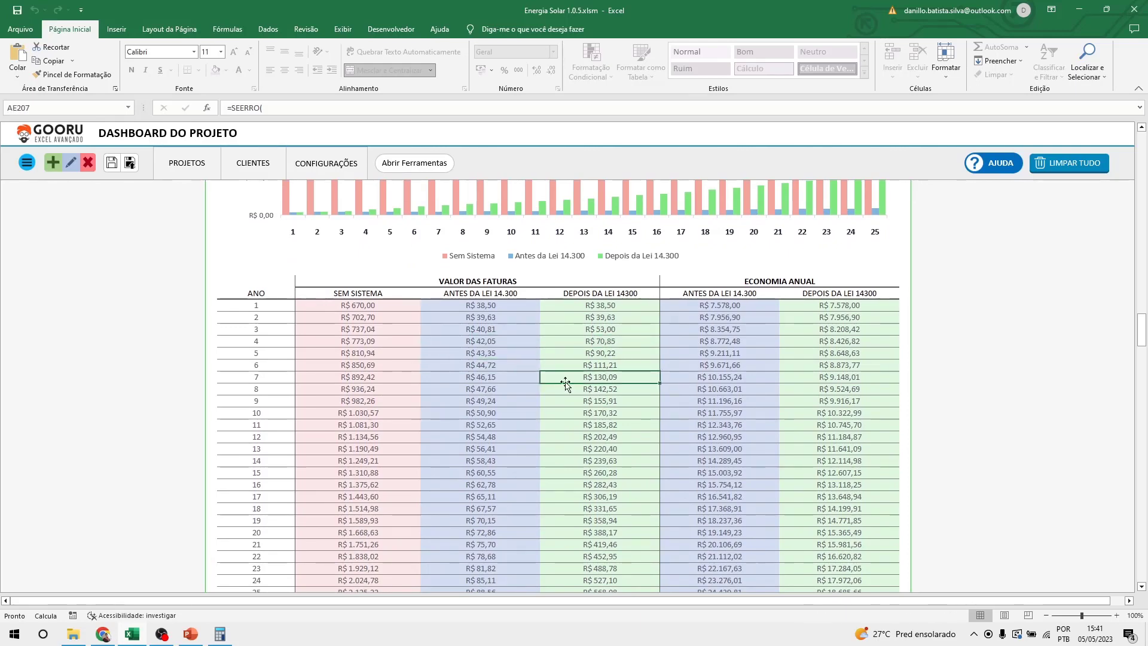
left_click(505, 402)
left_click(575, 401)
scroll(538, 423, "down", 1)
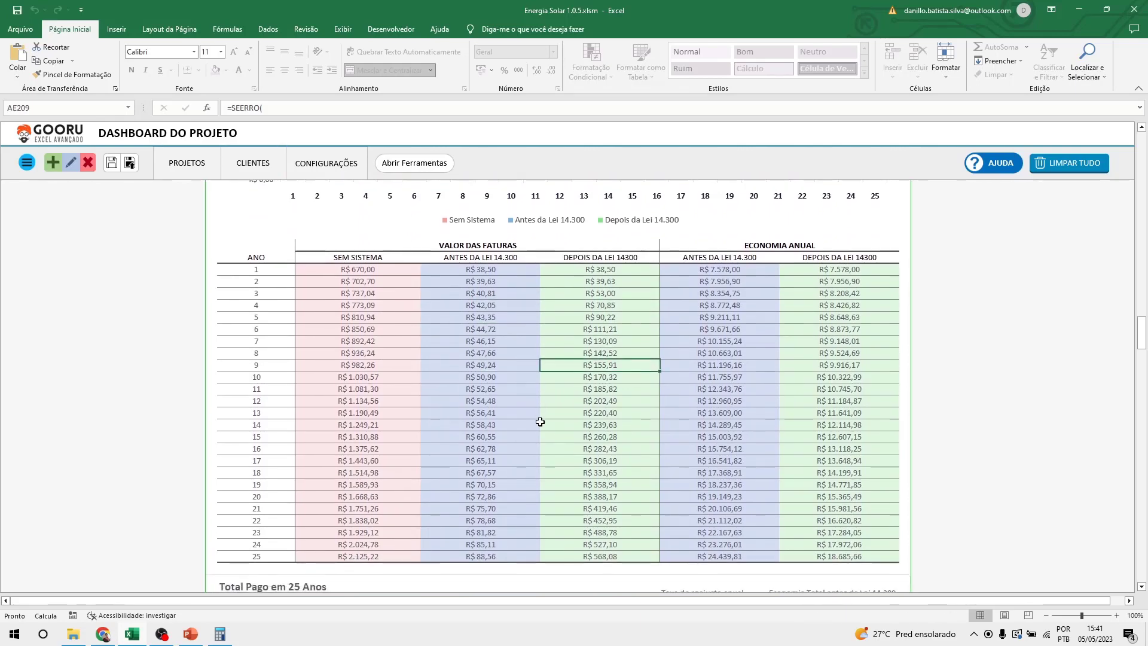
scroll(540, 421, "up", 10)
scroll(541, 424, "up", 5)
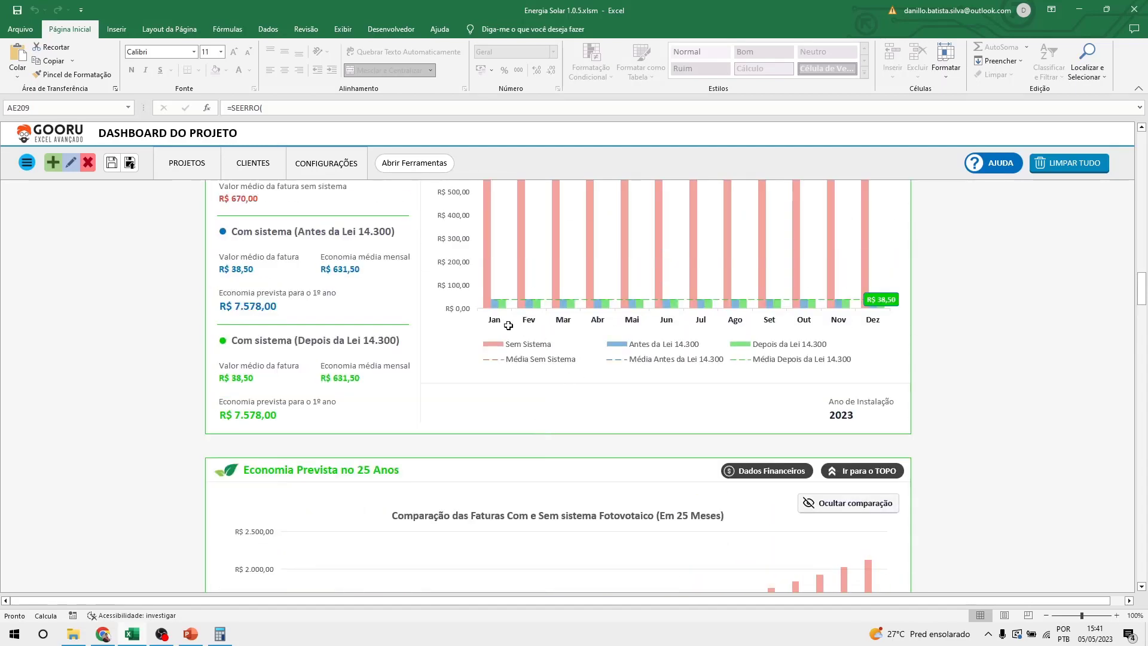
scroll(531, 386, "up", 8)
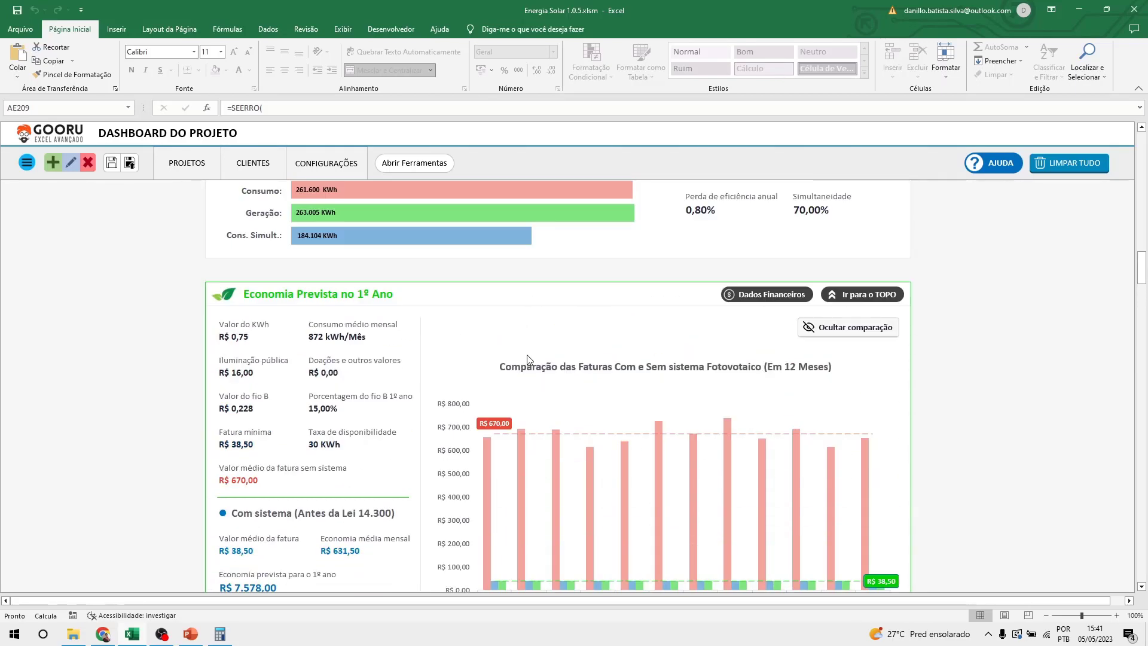
scroll(528, 358, "down", 3)
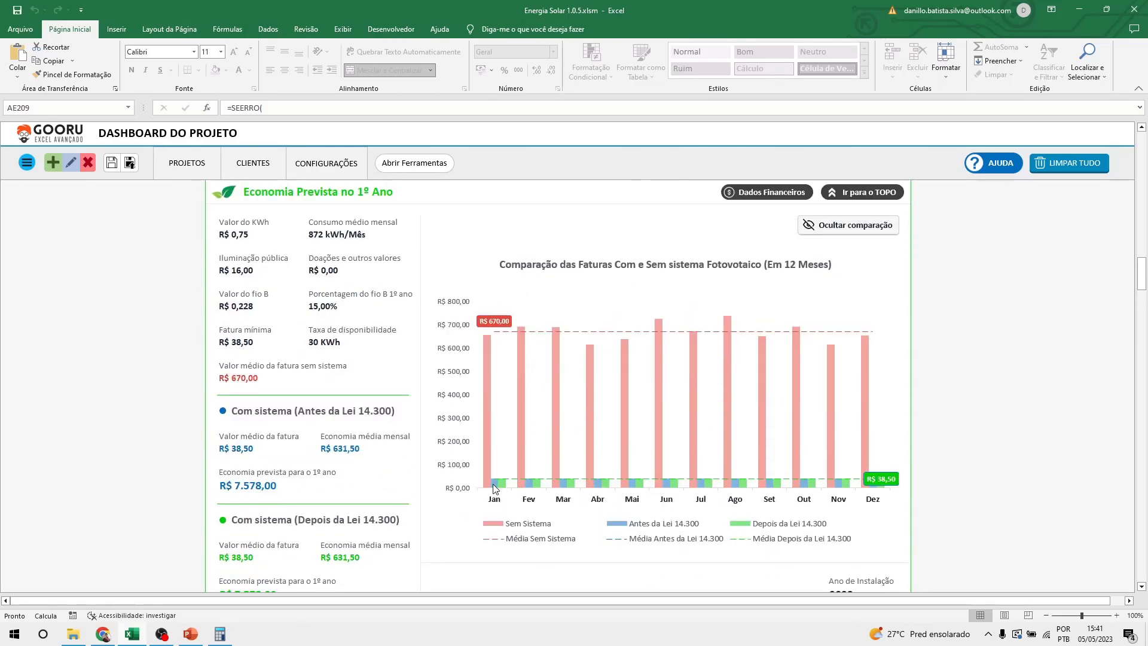
scroll(846, 491, "down", 14)
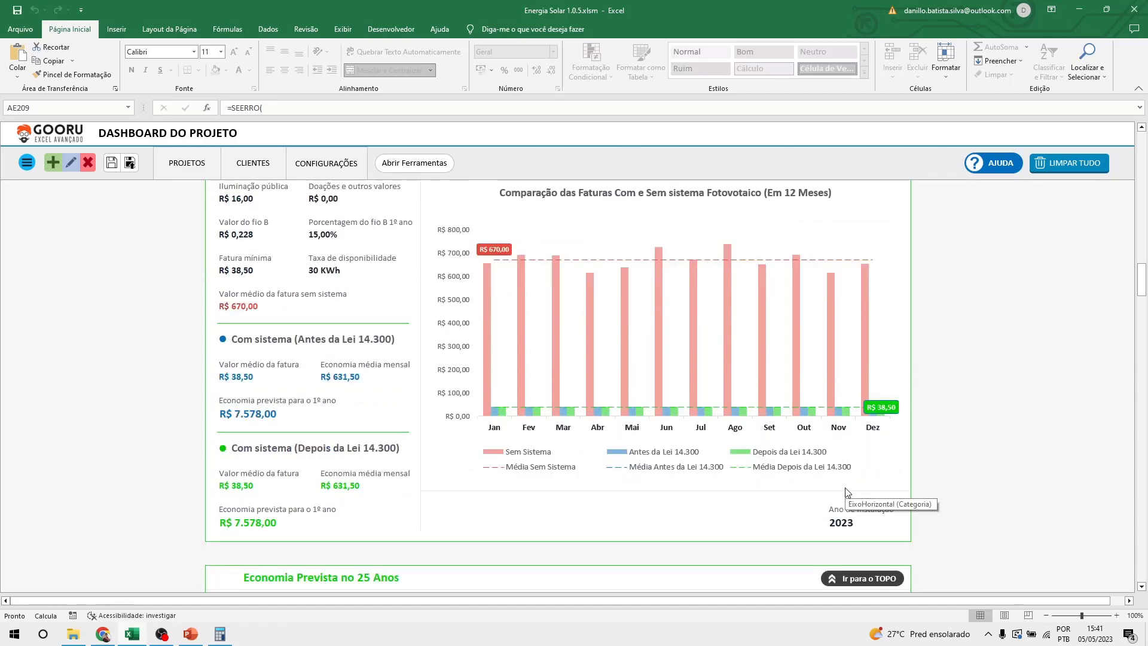
scroll(846, 490, "down", 12)
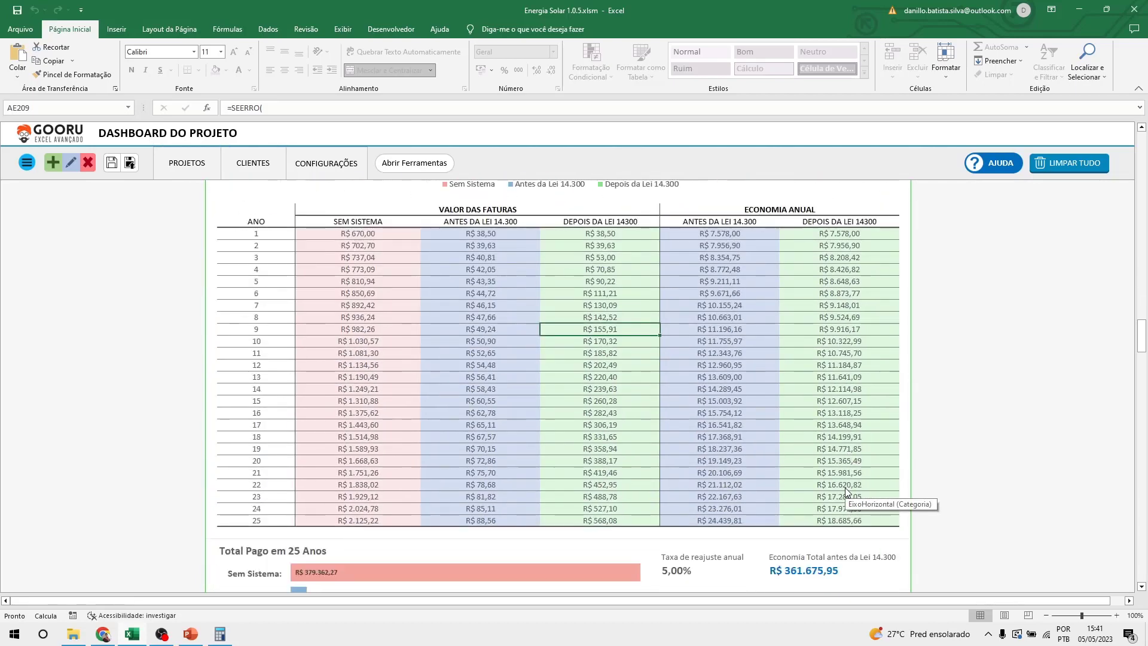
scroll(846, 491, "up", 4)
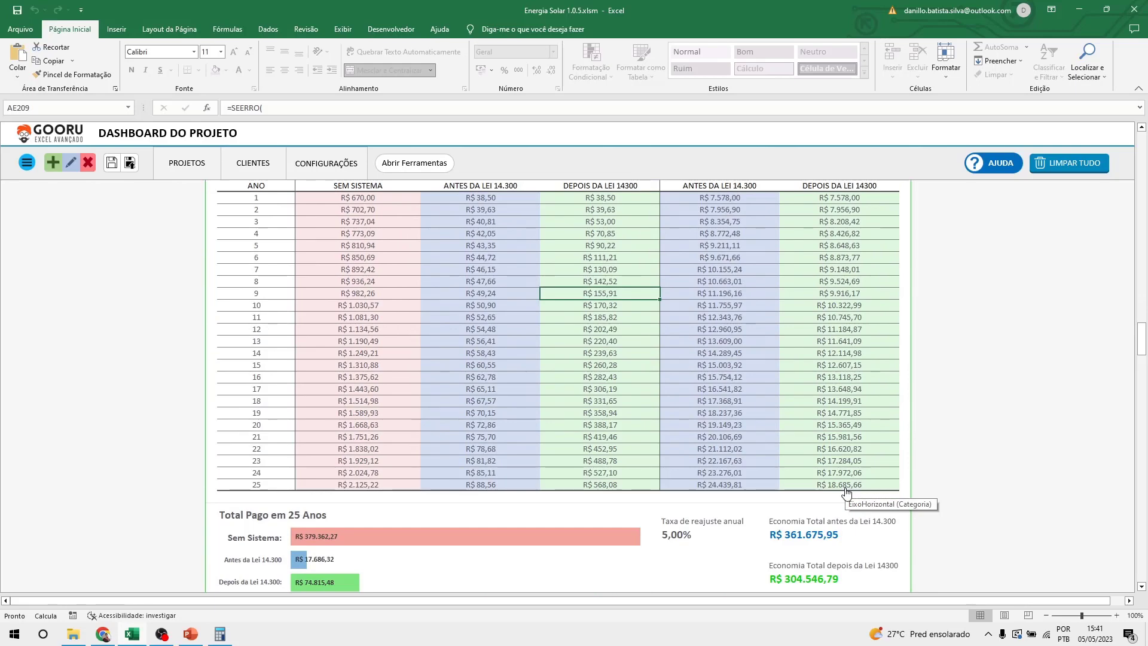
scroll(846, 491, "up", 6)
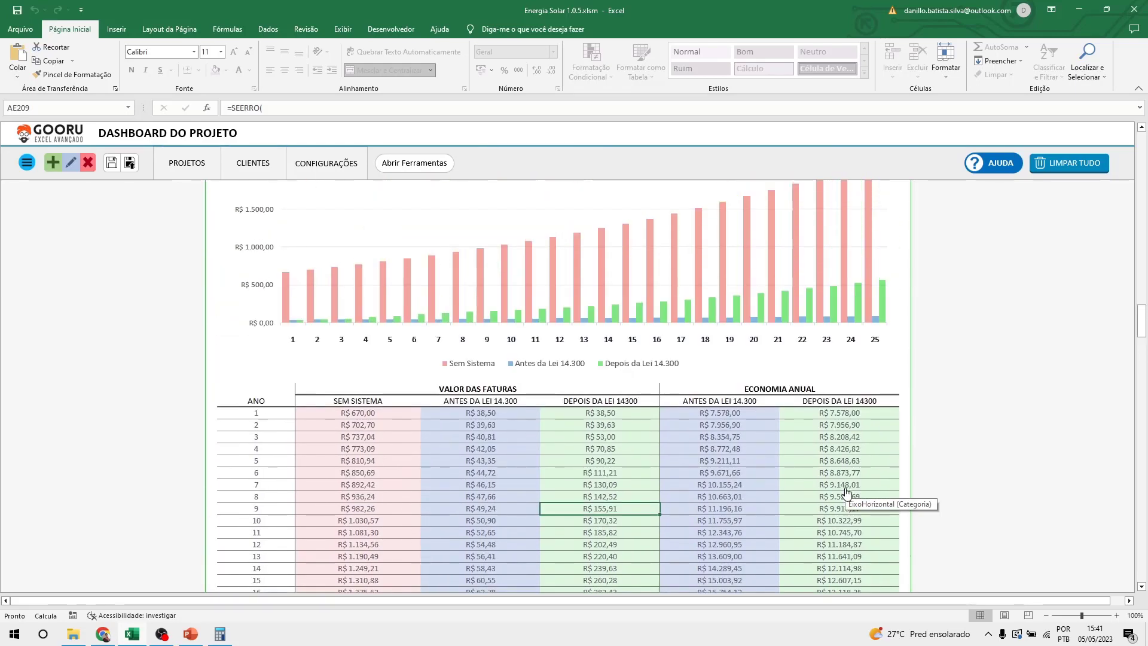
scroll(846, 490, "down", 2)
left_click(742, 347)
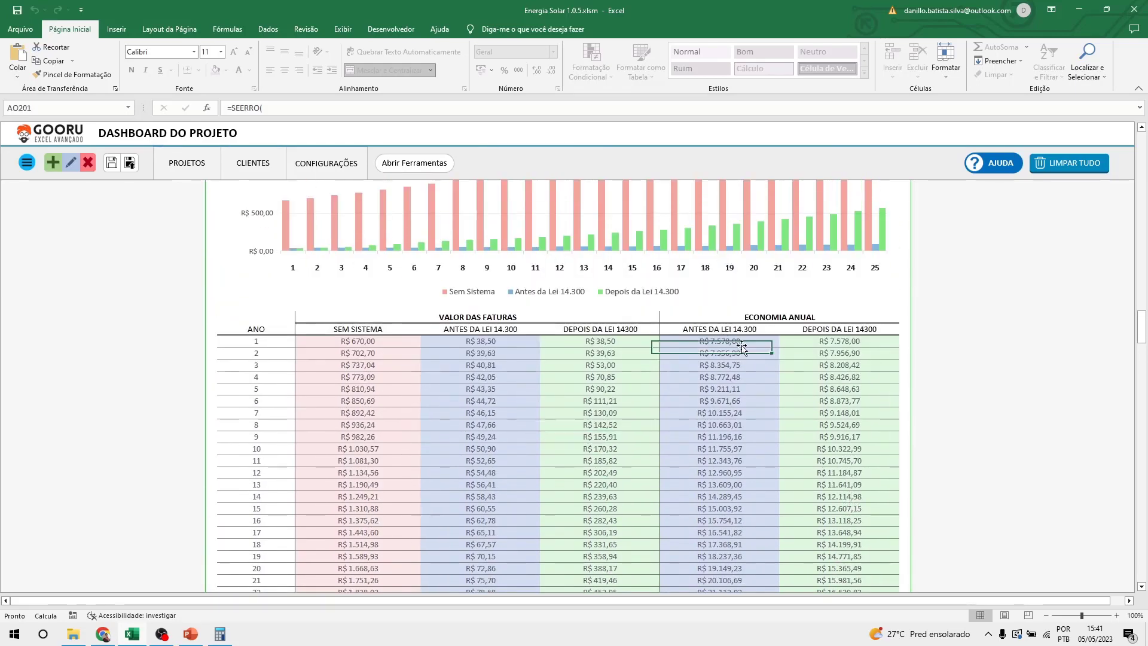
left_click(739, 353)
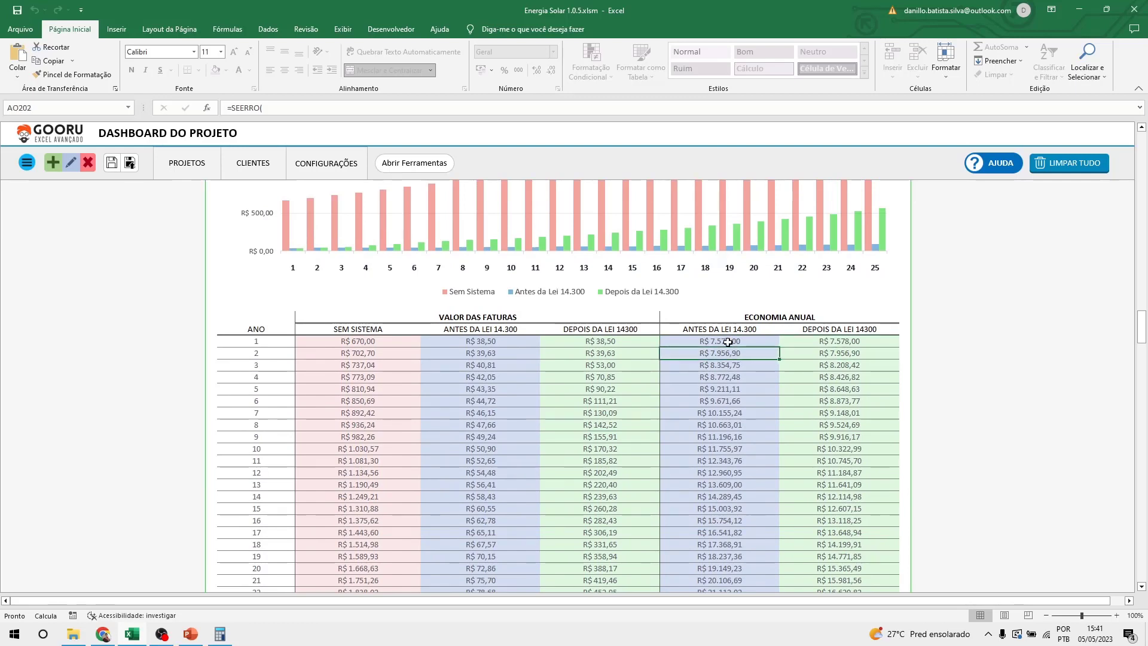
left_click(840, 341)
scroll(817, 413, "up", 3)
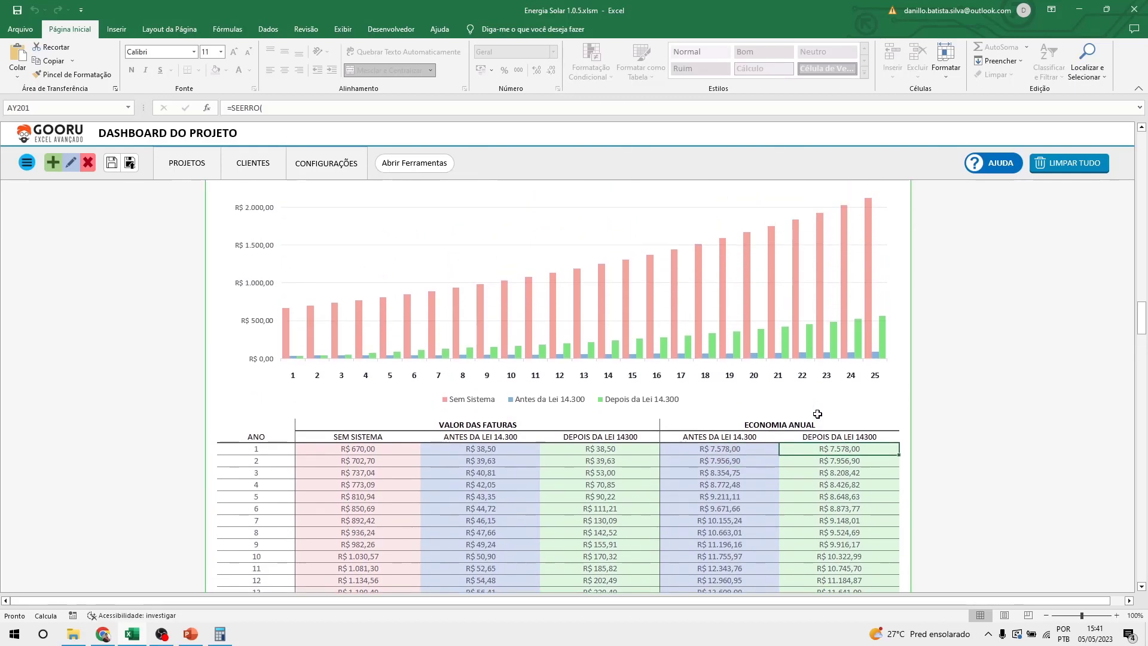
scroll(817, 414, "up", 2)
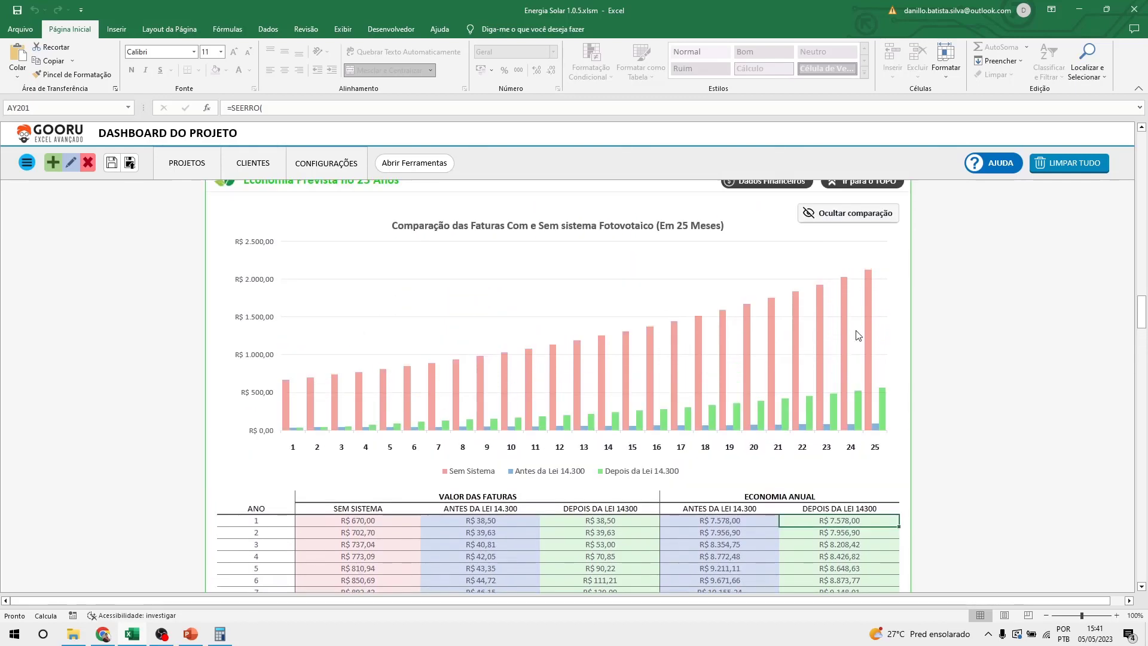
scroll(855, 228, "up", 1)
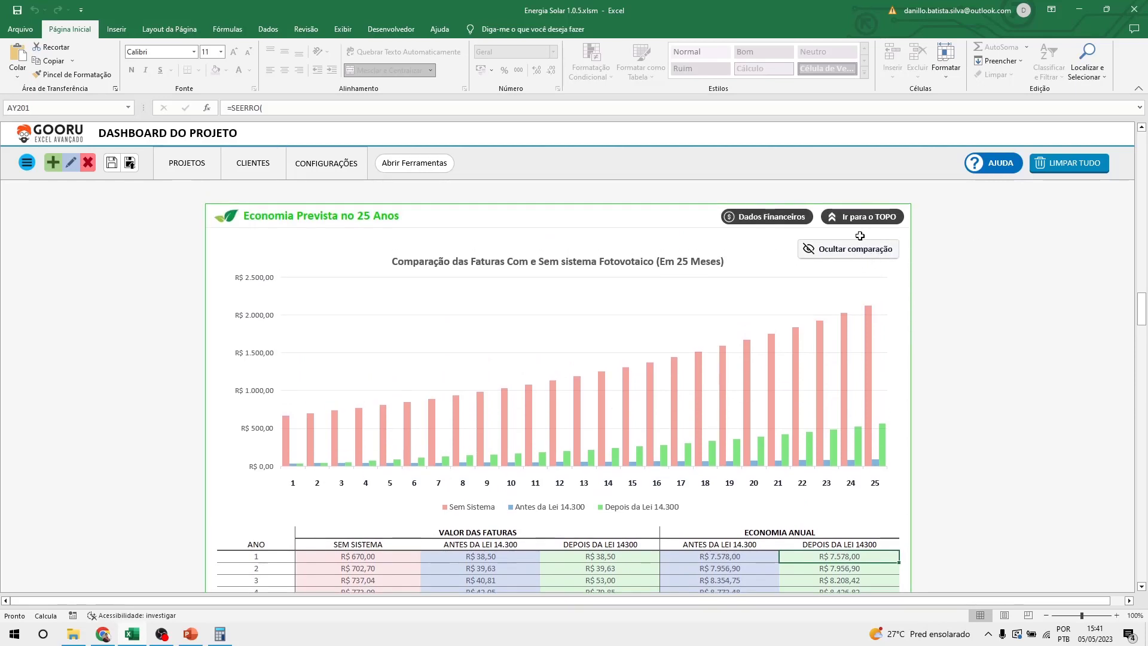
left_click(1142, 587)
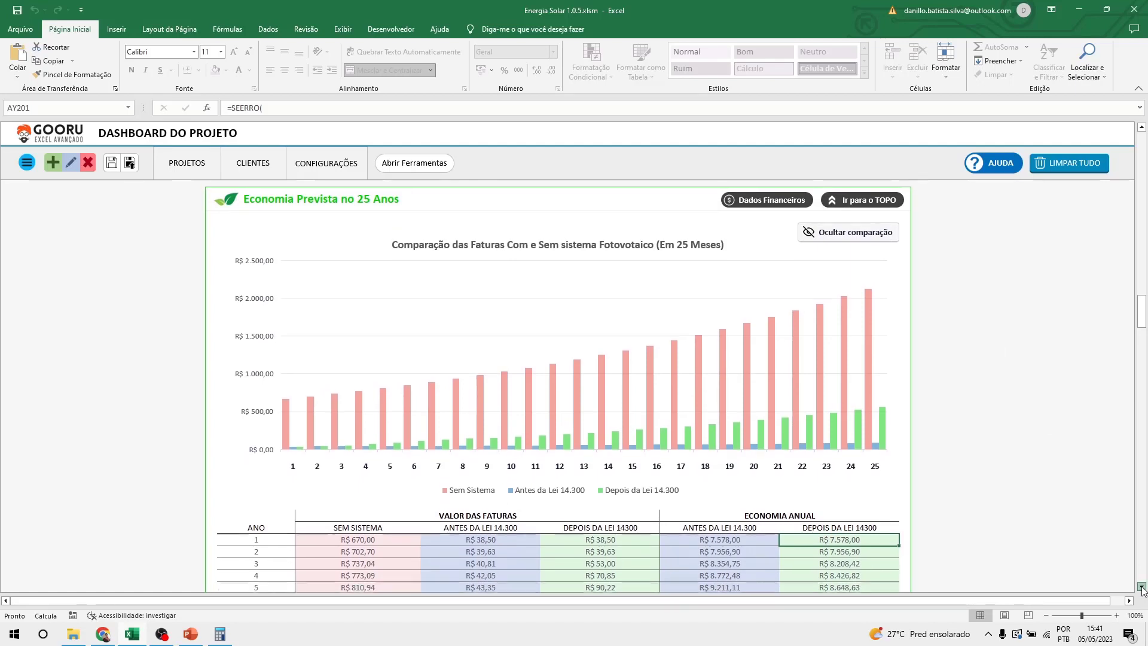
left_click(838, 229)
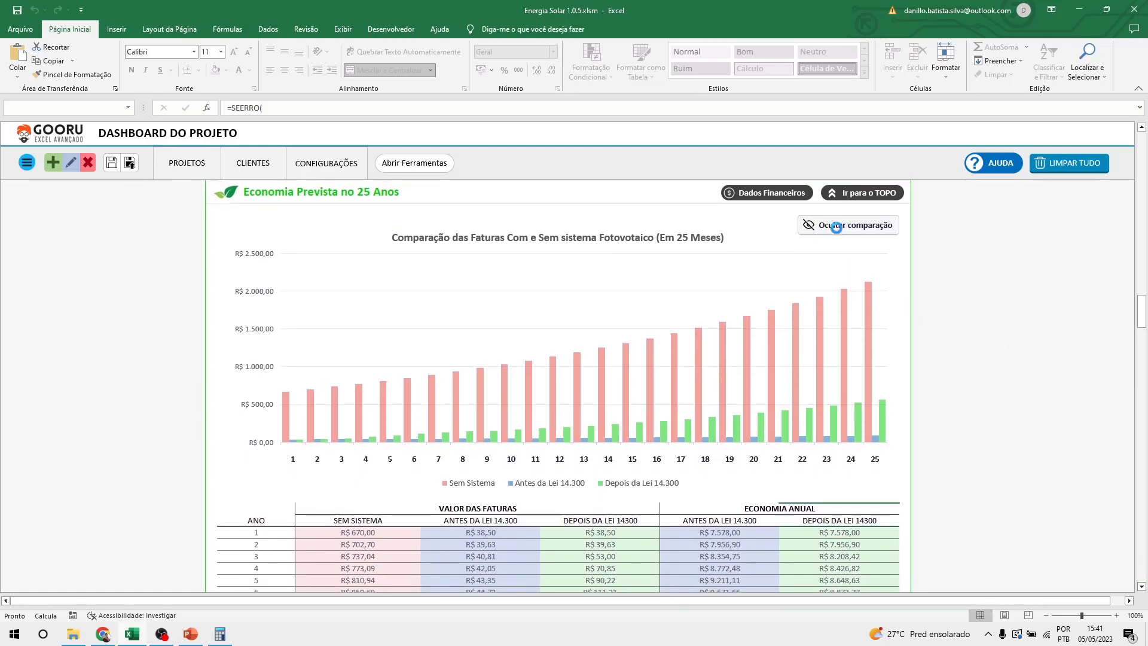
left_click(837, 230)
left_click(838, 230)
left_click(838, 230)
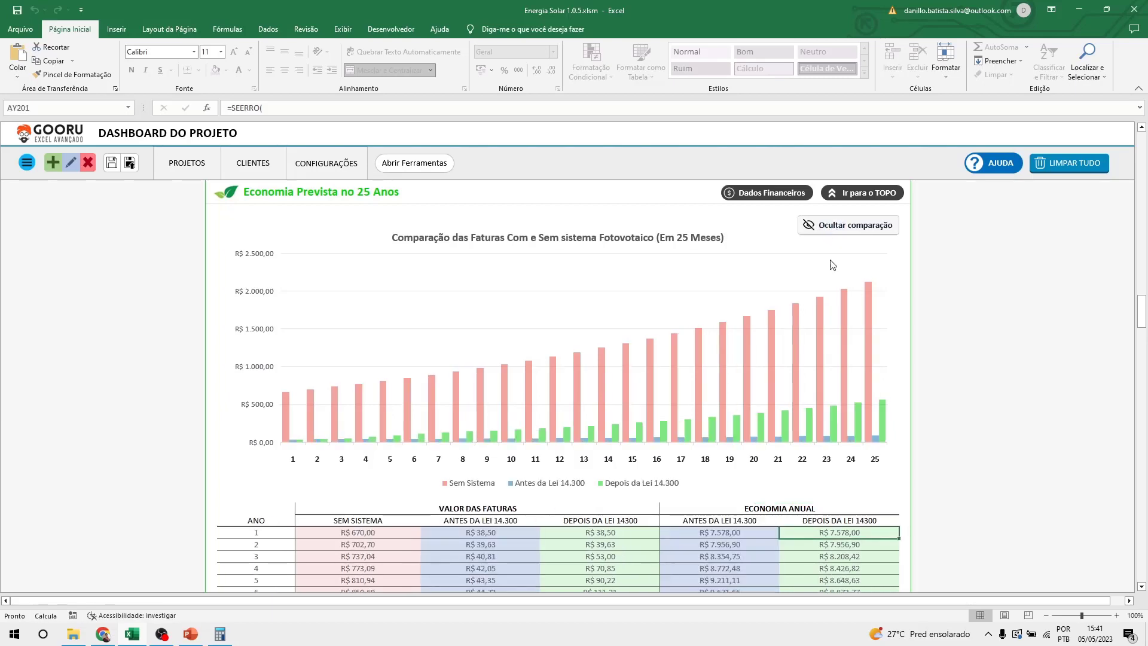
mouse_move(845, 357)
scroll(845, 357, "down", 14)
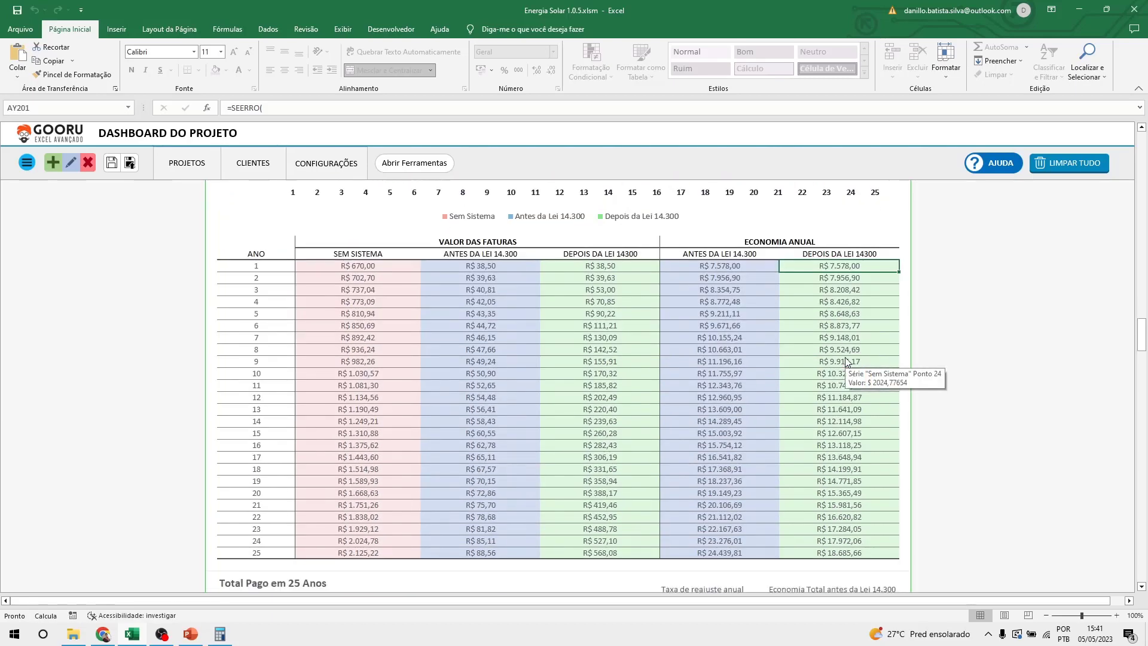
scroll(844, 359, "down", 7)
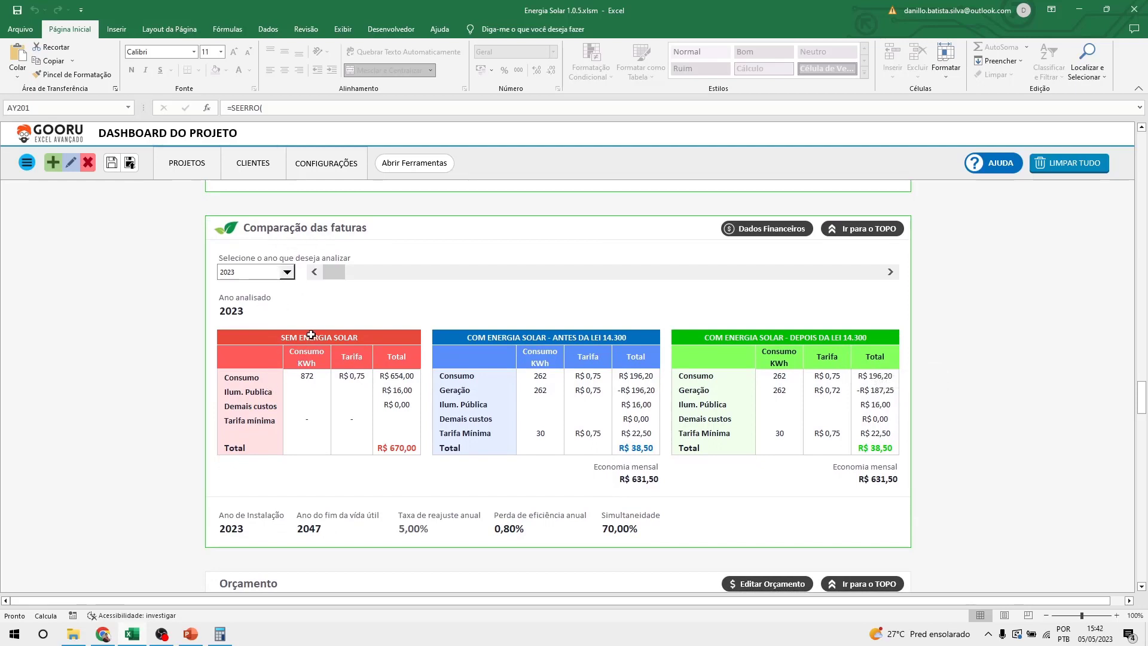
left_click_drag(336, 333, 367, 443)
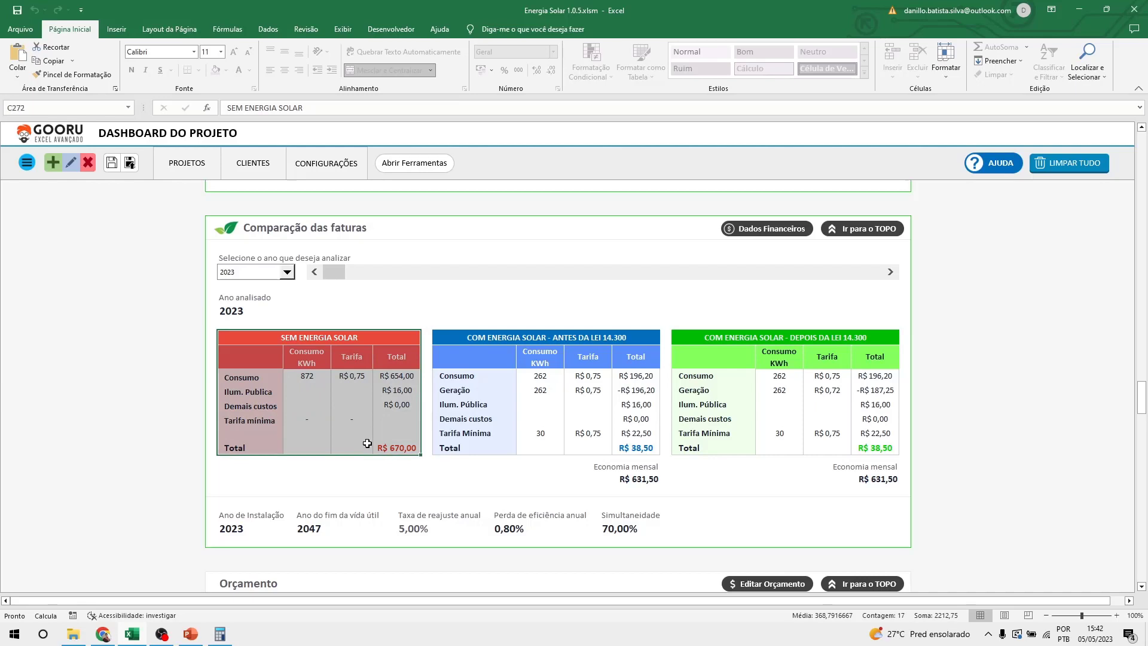
left_click_drag(542, 336, 560, 450)
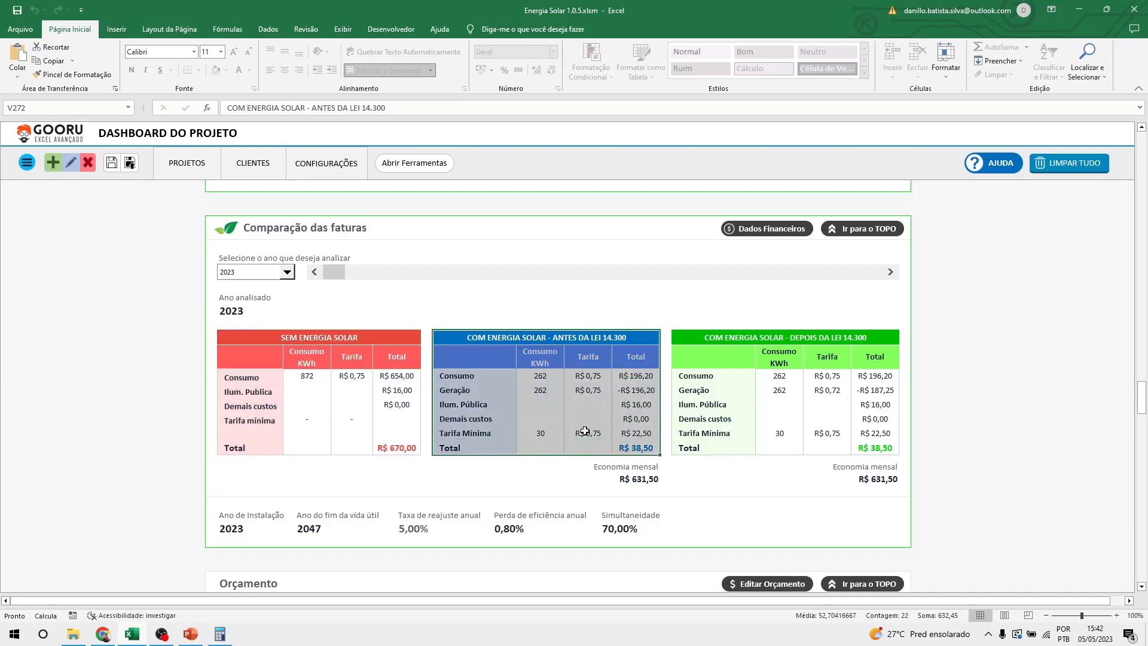
left_click_drag(780, 333, 810, 447)
left_click(980, 435)
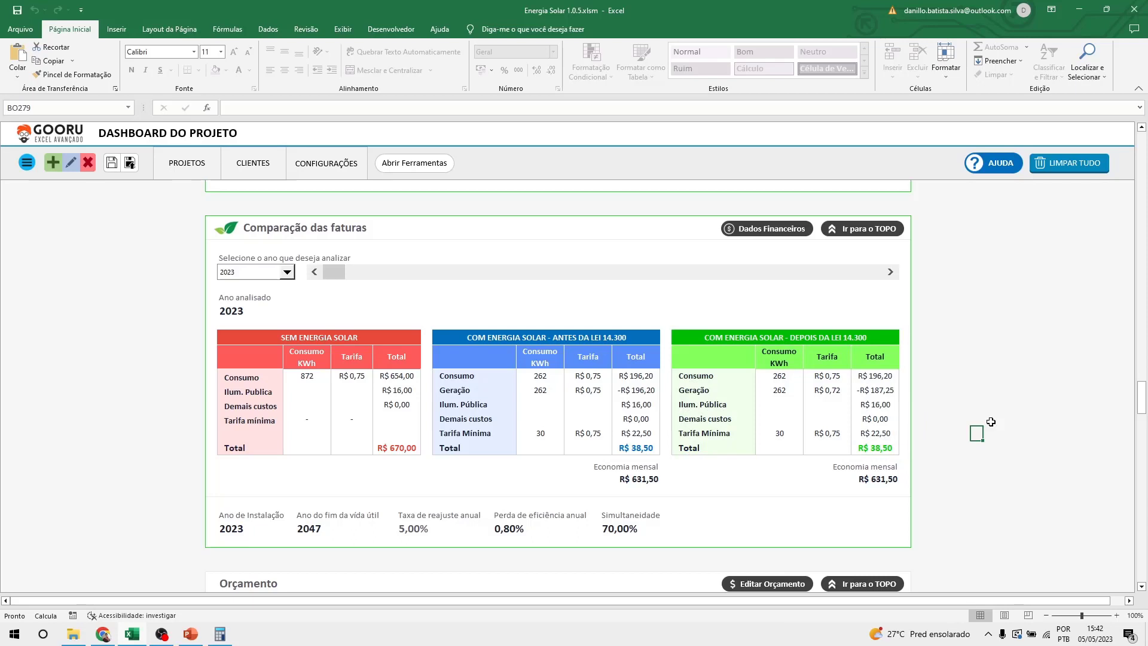
left_click(354, 277)
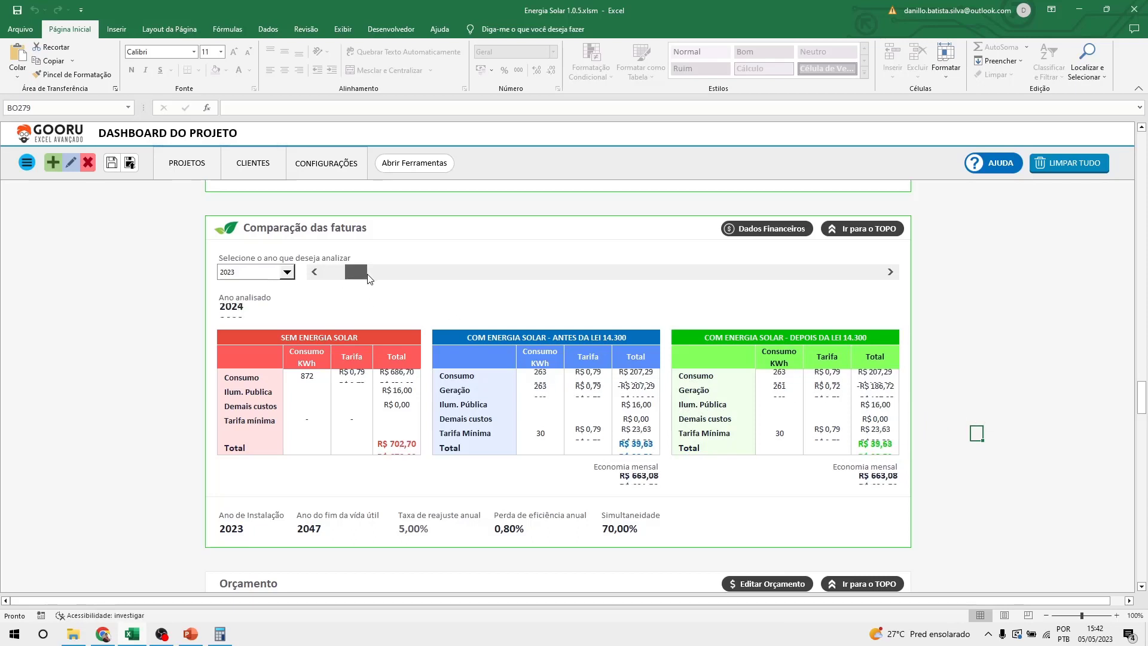
left_click(393, 279)
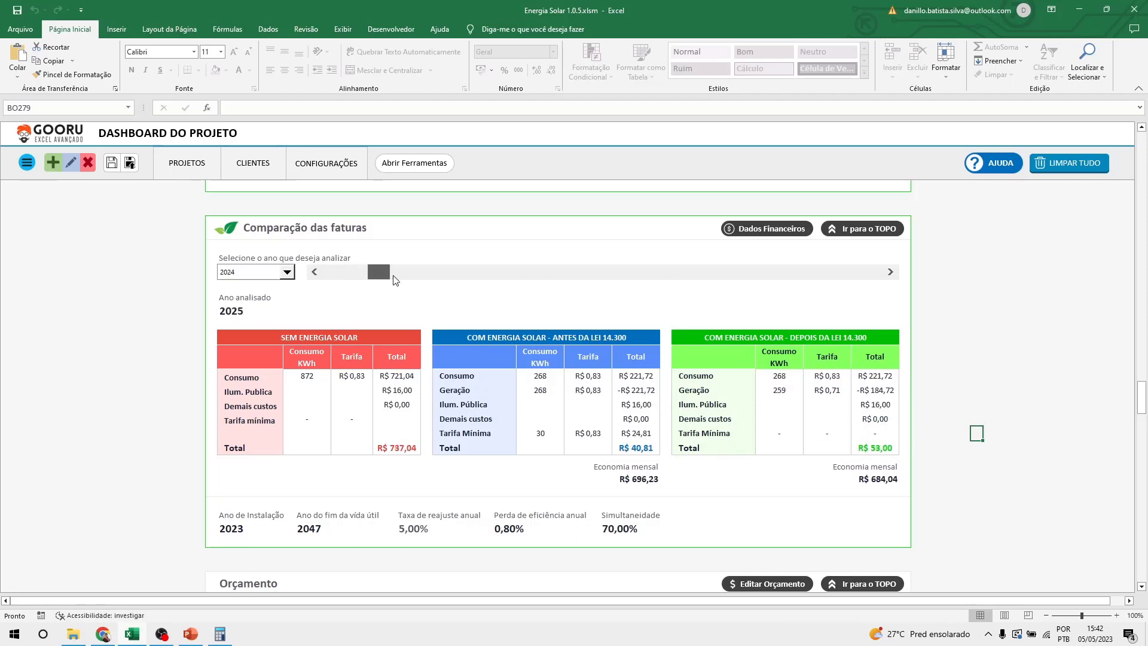
left_click(413, 280)
left_click(429, 281)
left_click(462, 283)
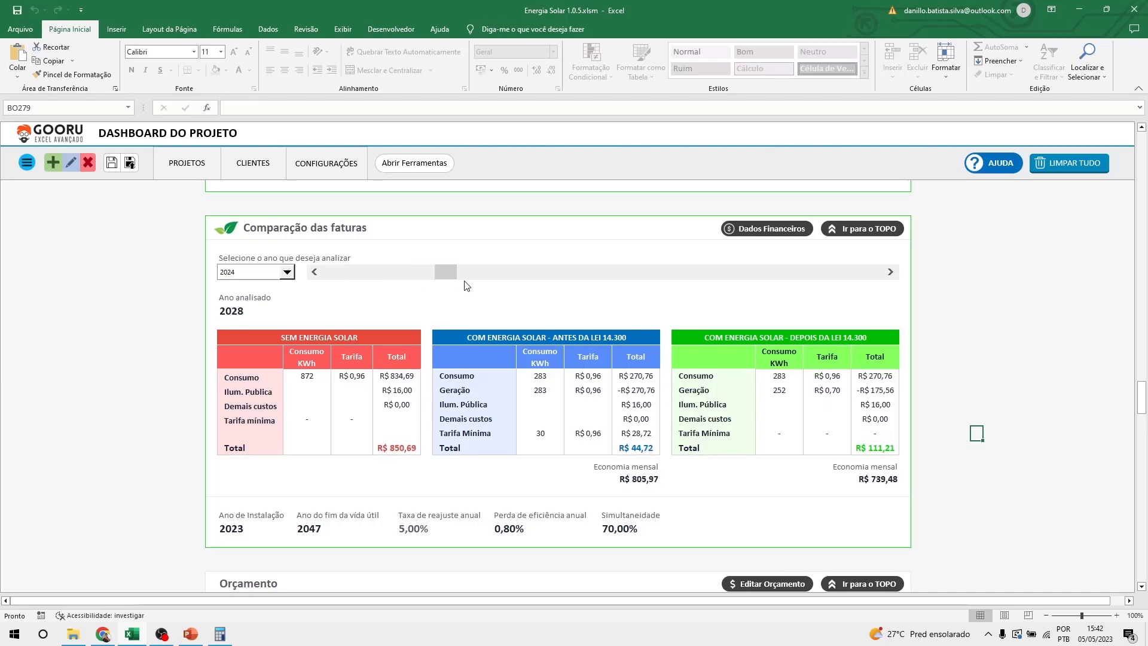
left_click(512, 276)
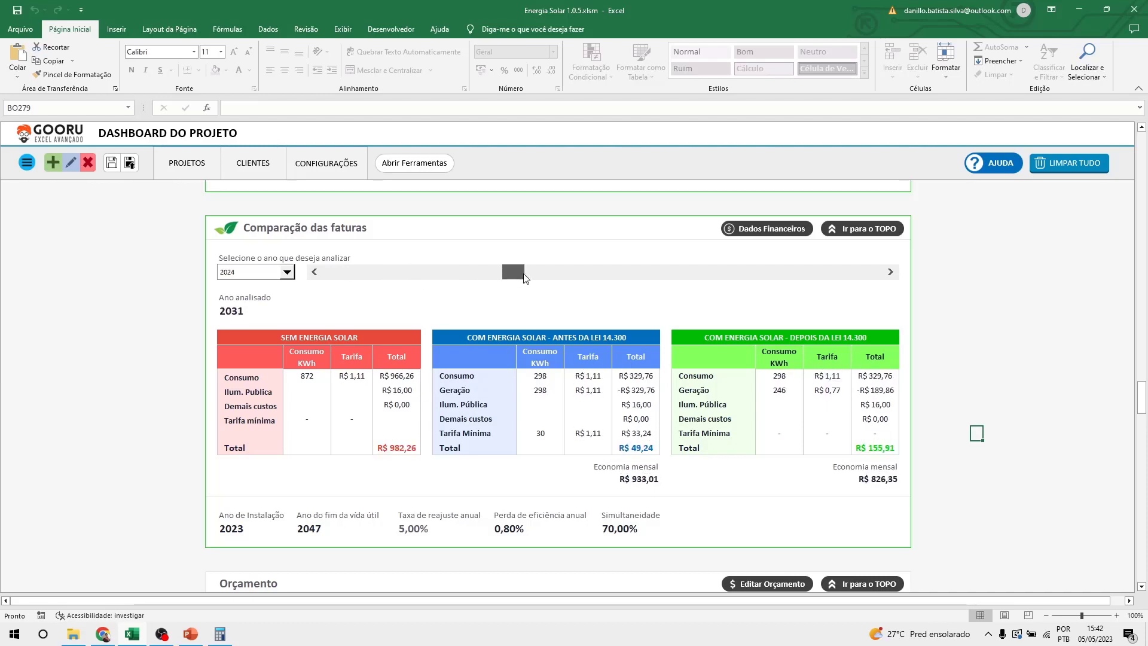
left_click_drag(524, 277, 469, 270)
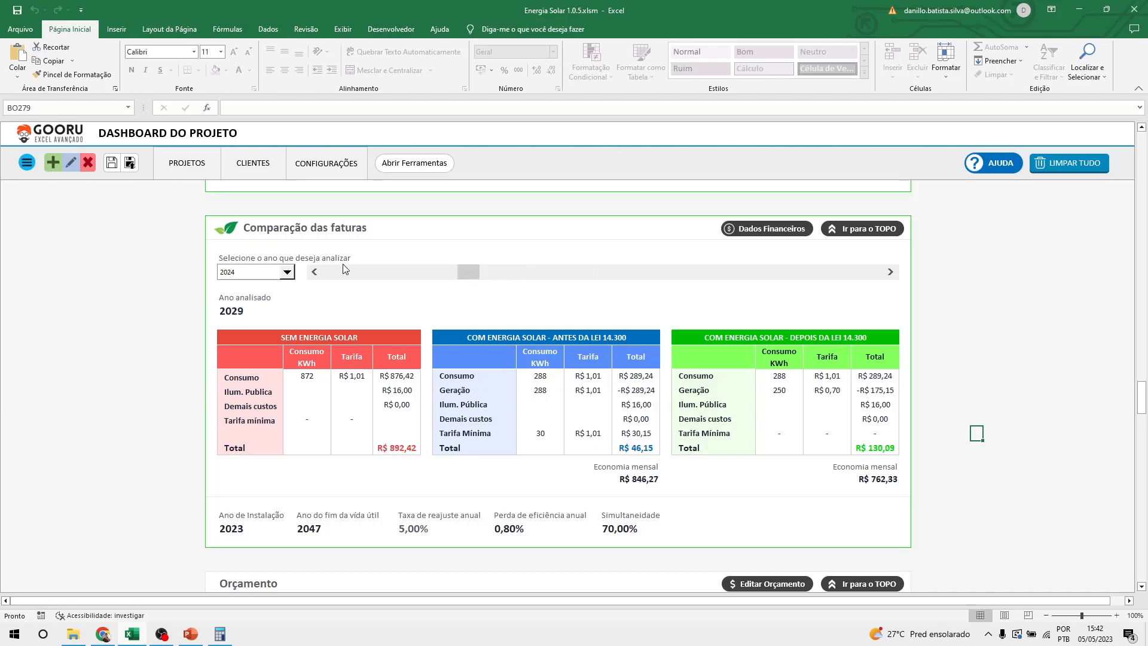
left_click(344, 268)
left_click(315, 272)
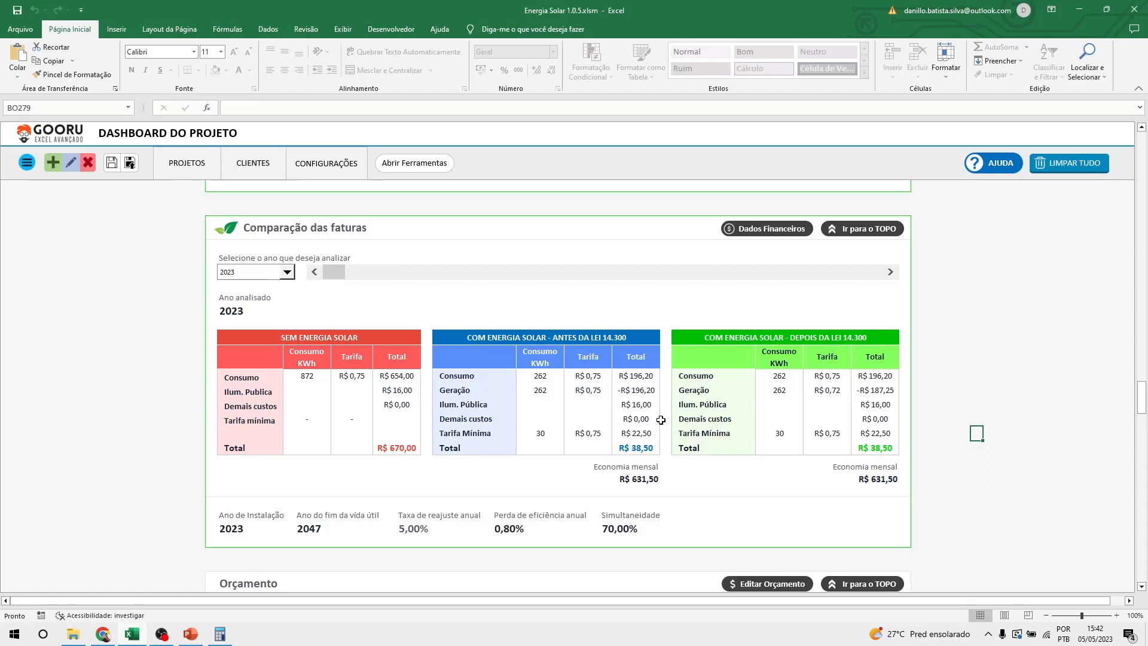
left_click(641, 377)
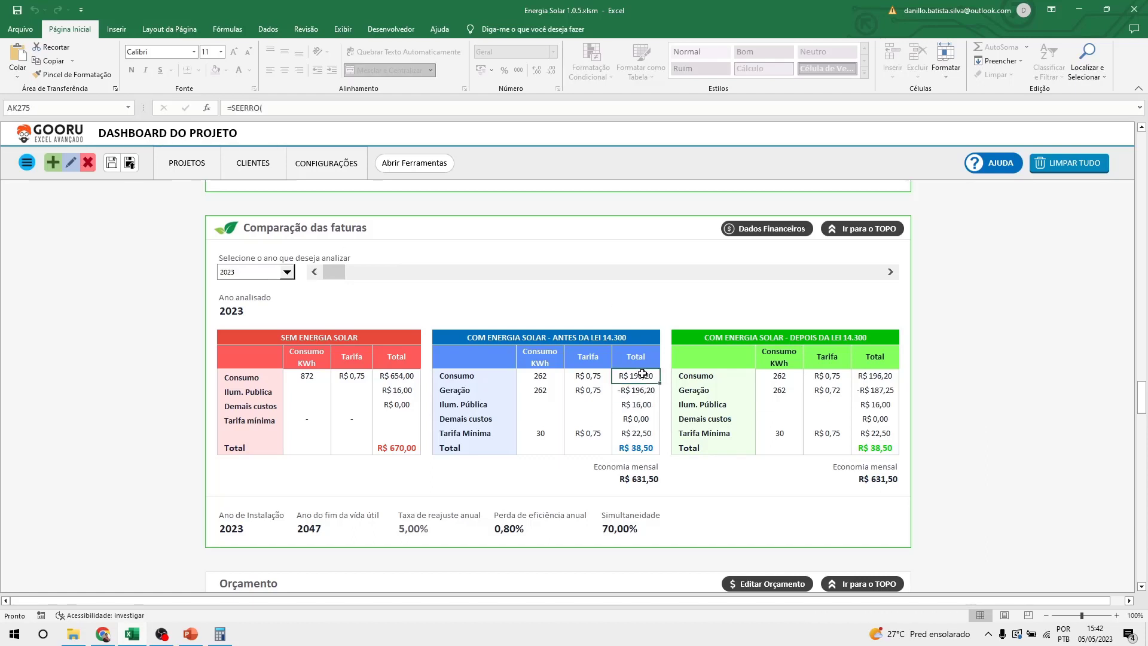
left_click_drag(631, 338, 634, 446)
left_click(641, 375)
left_click_drag(639, 338, 634, 439)
left_click_drag(761, 339, 764, 392)
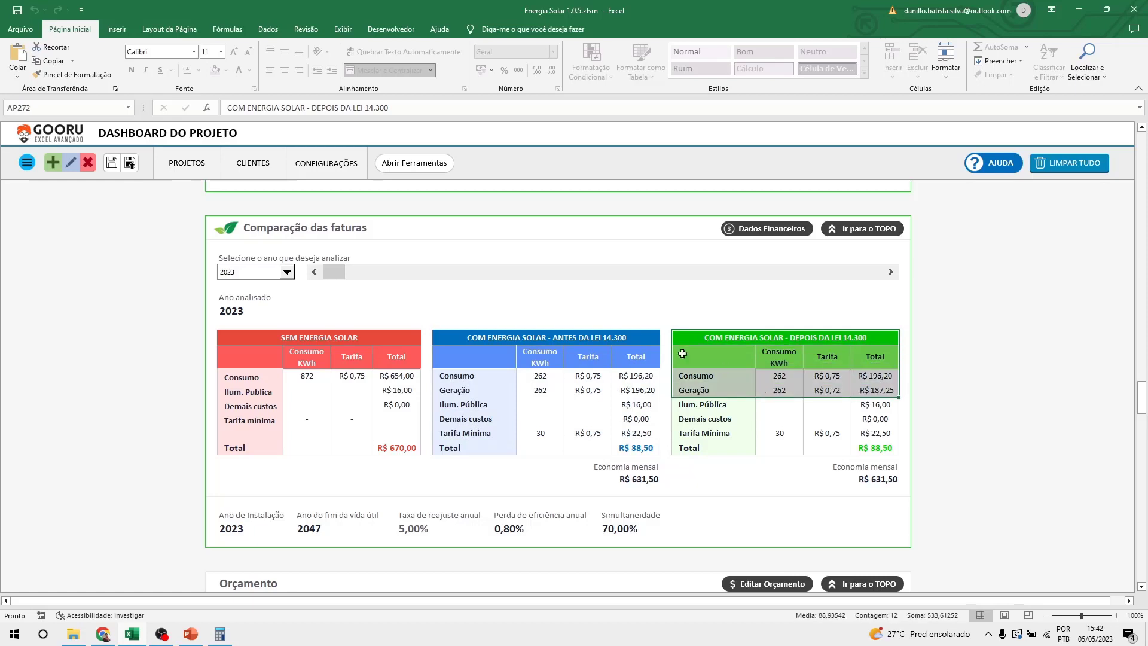
left_click(635, 339)
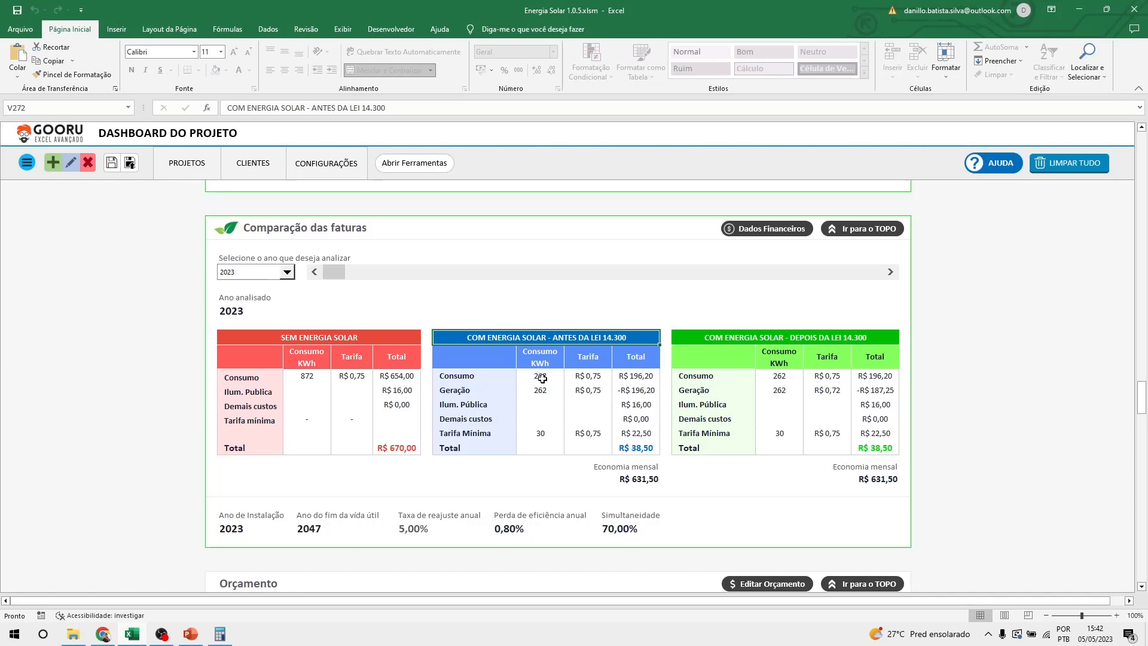
left_click_drag(538, 379, 613, 379)
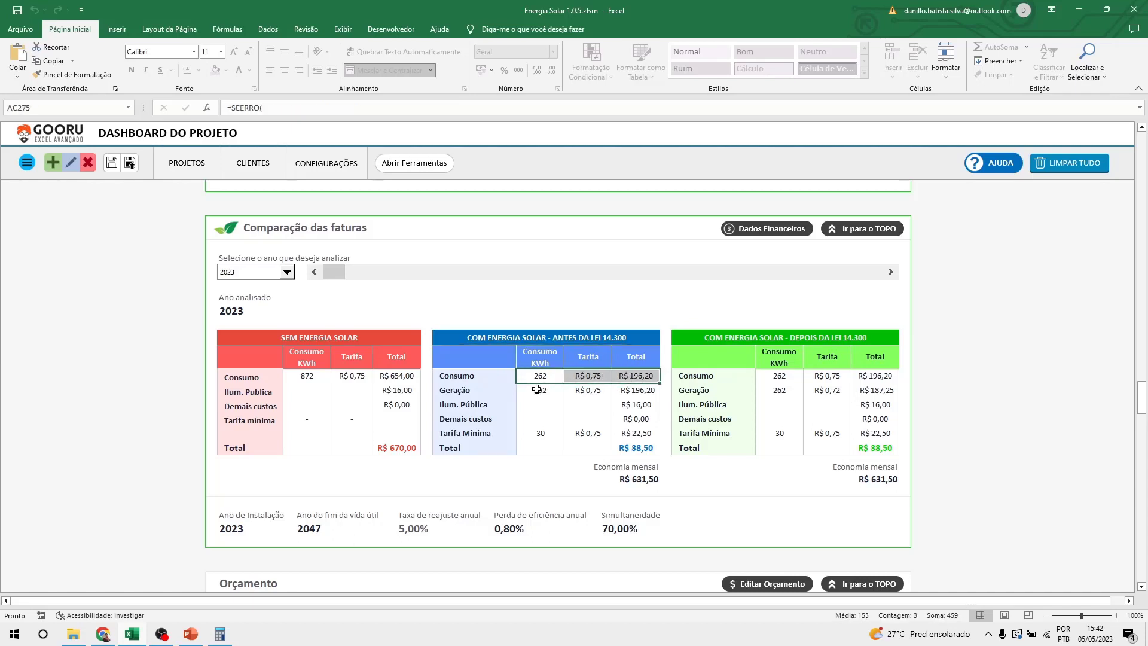
left_click_drag(536, 391, 596, 391)
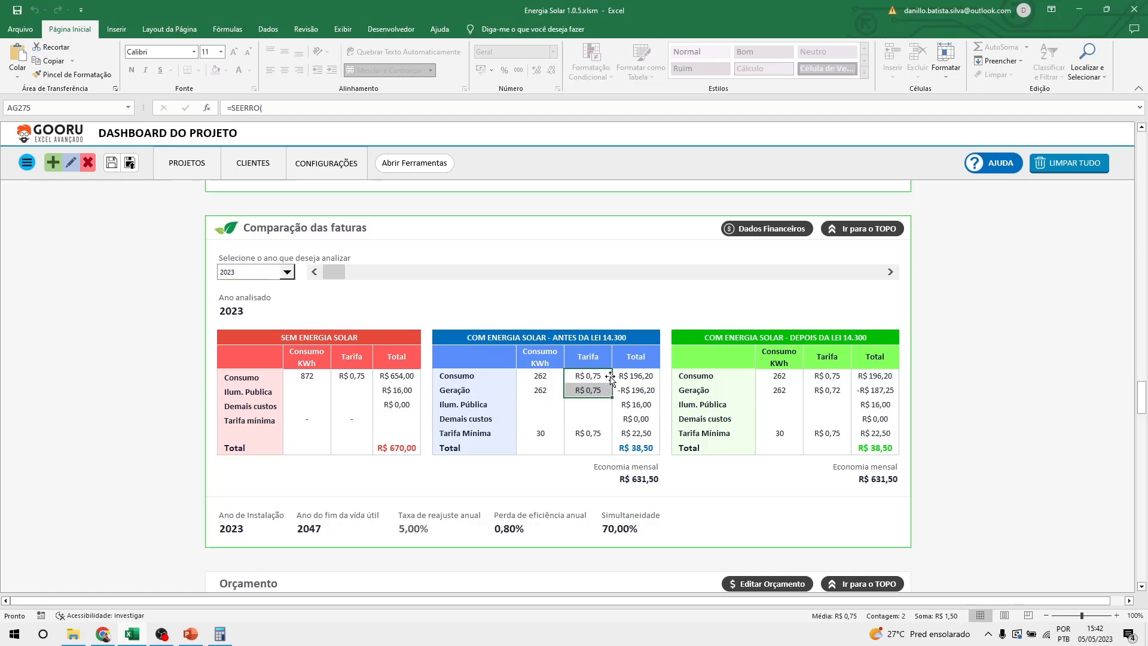
left_click(601, 374)
left_click(604, 395)
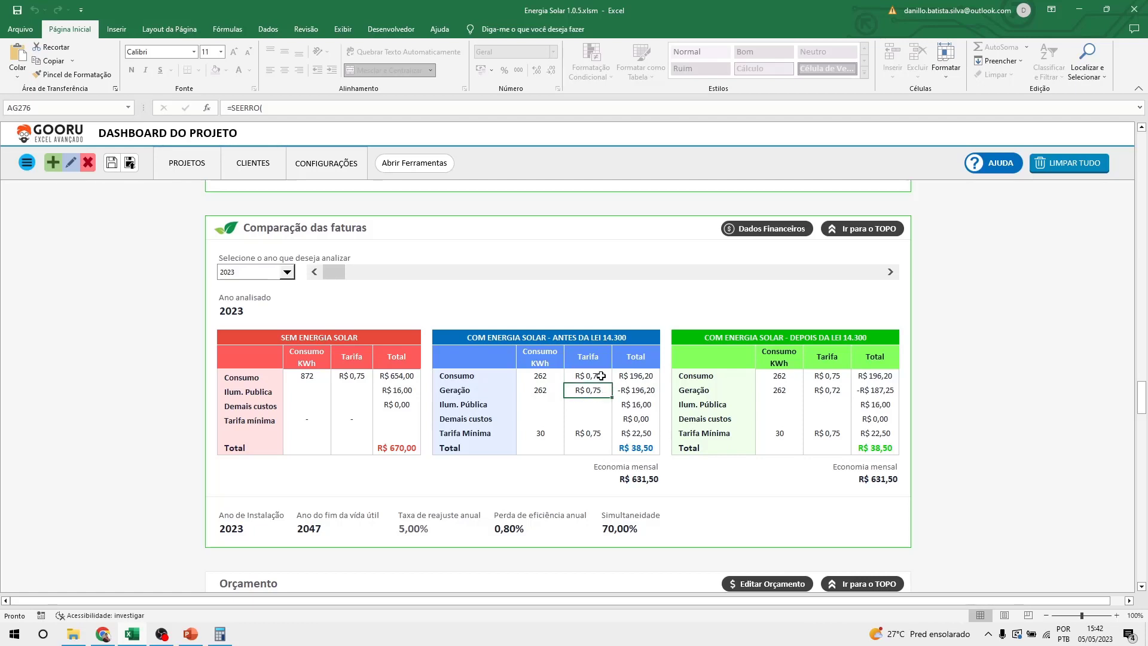
mouse_move(634, 376)
left_mouse_down()
mouse_move(639, 392)
mouse_move(639, 372)
left_mouse_up()
left_click(640, 391)
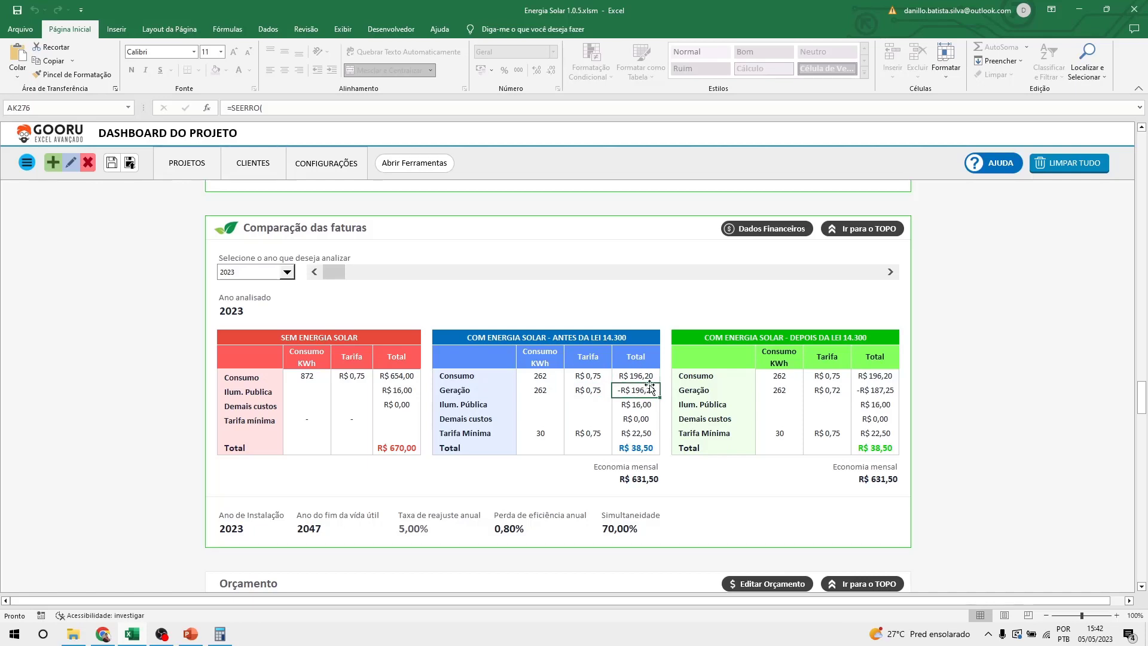
left_click_drag(646, 375, 647, 388)
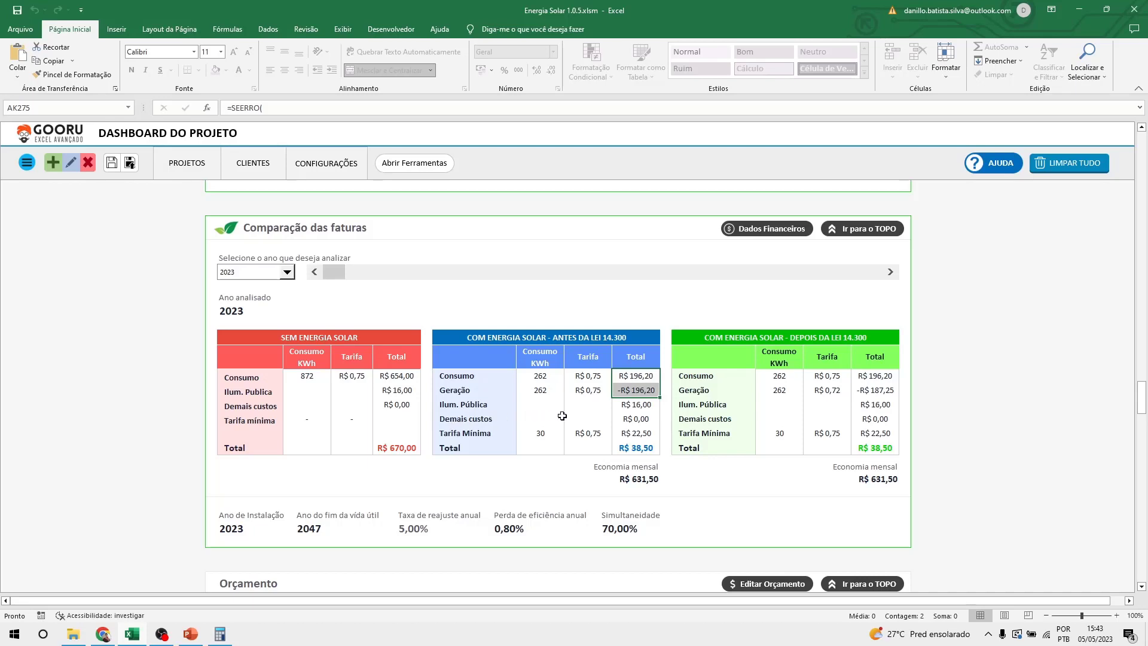
left_click(650, 406)
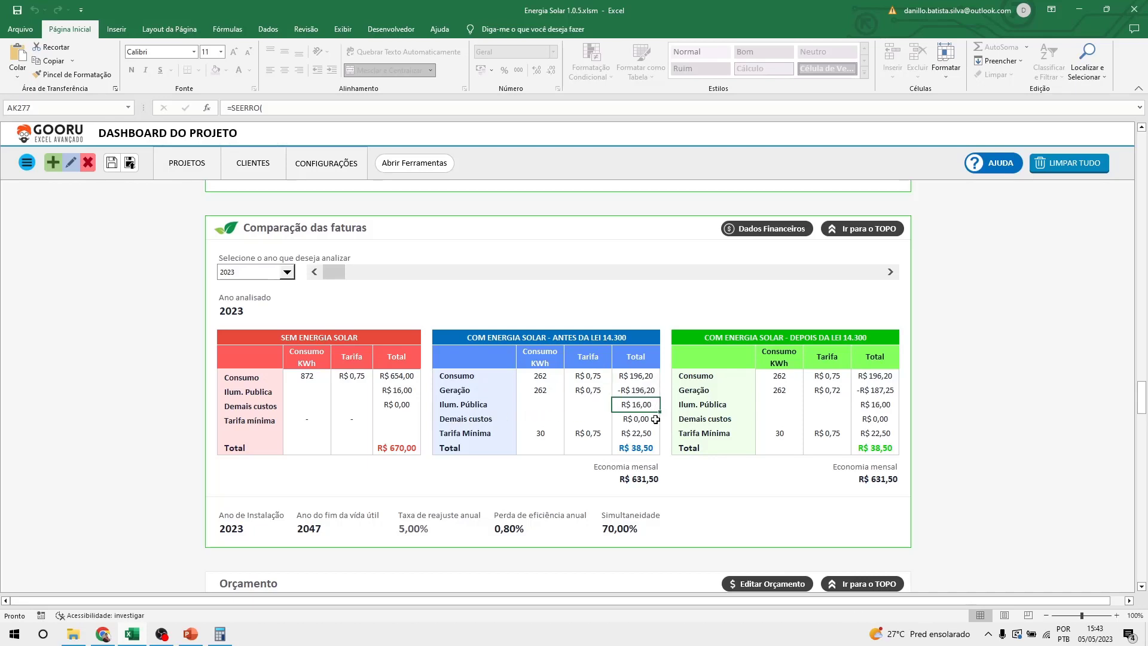
left_click_drag(452, 434, 626, 437)
left_click_drag(653, 377, 649, 391)
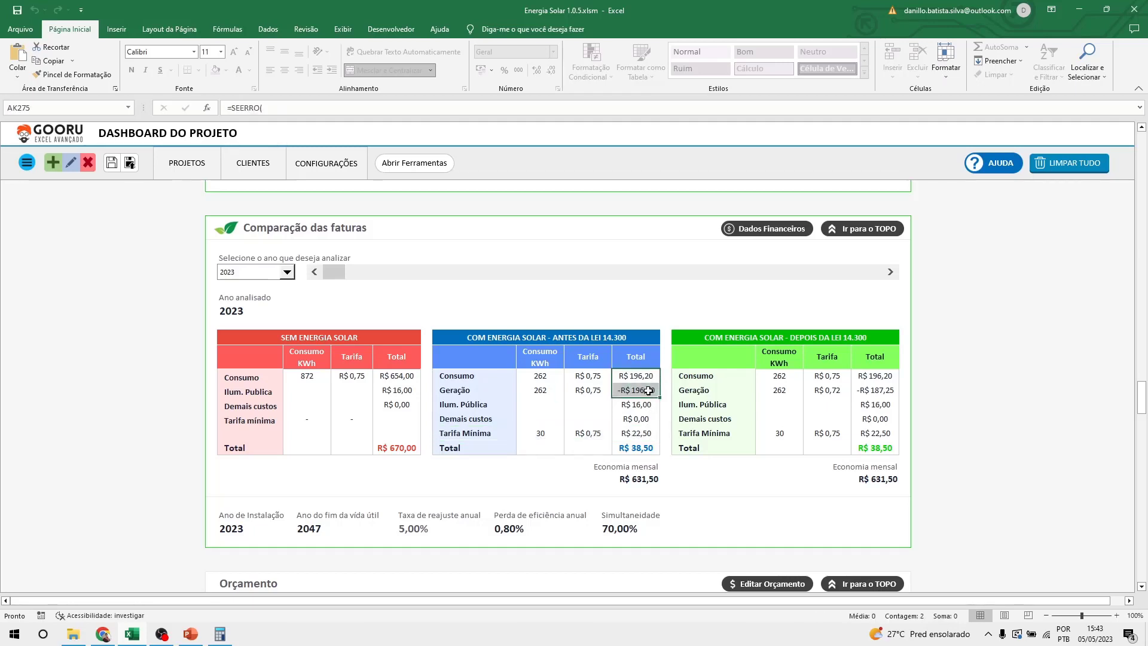
mouse_move(649, 433)
left_mouse_down()
mouse_move(586, 433)
mouse_move(652, 436)
left_mouse_up()
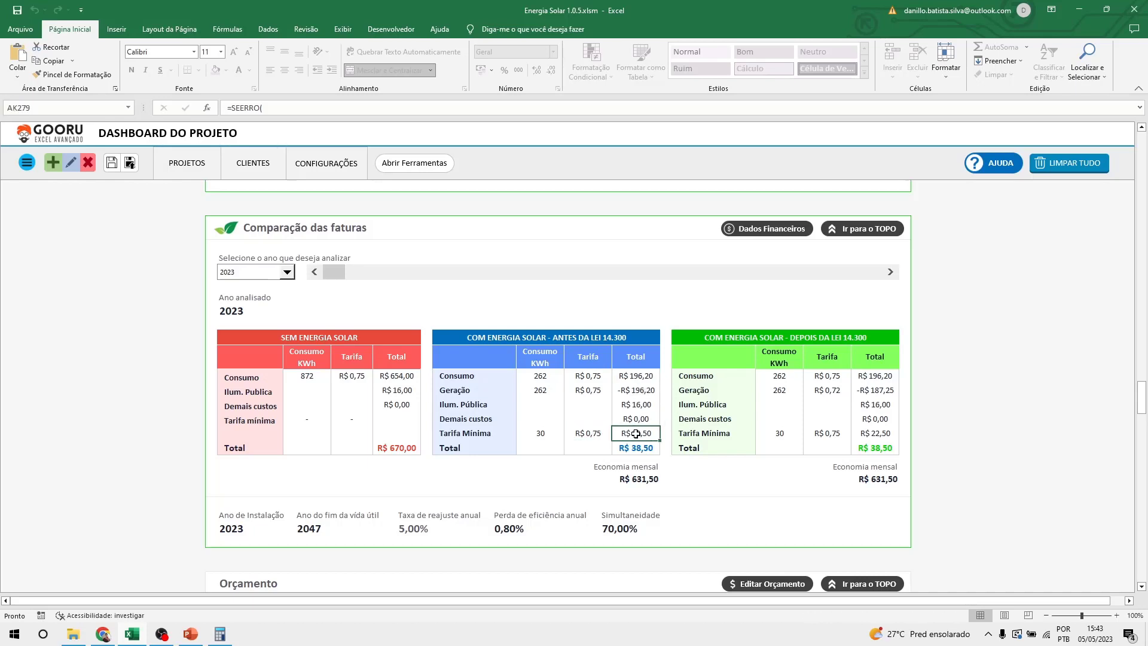
left_click(649, 404)
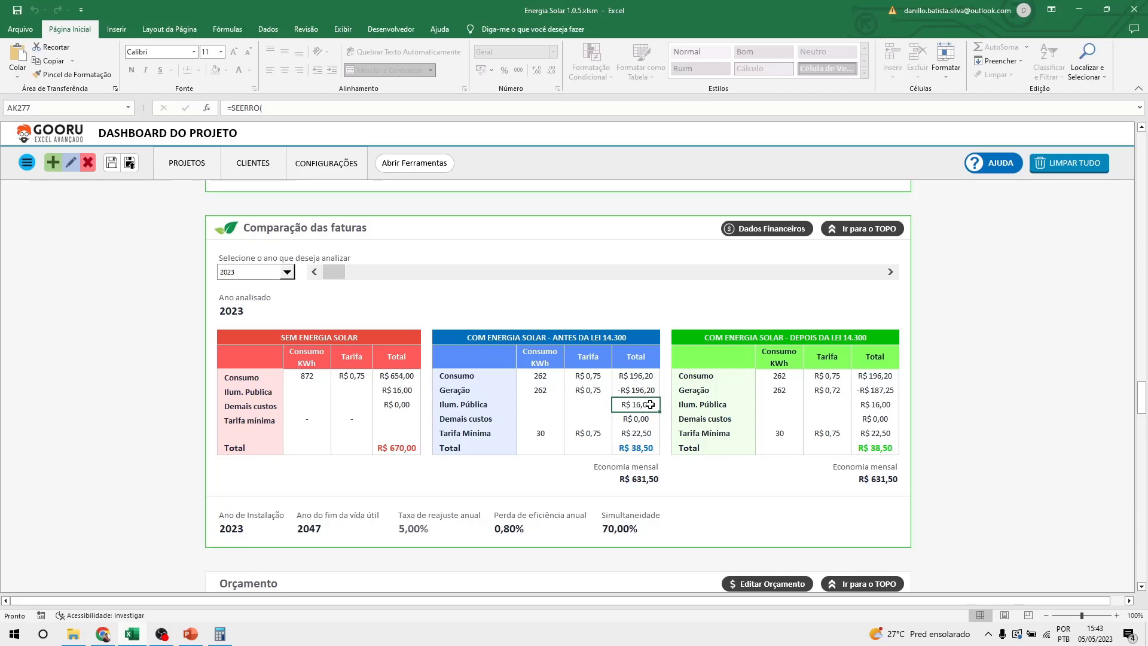
left_click(650, 436)
left_click(637, 449)
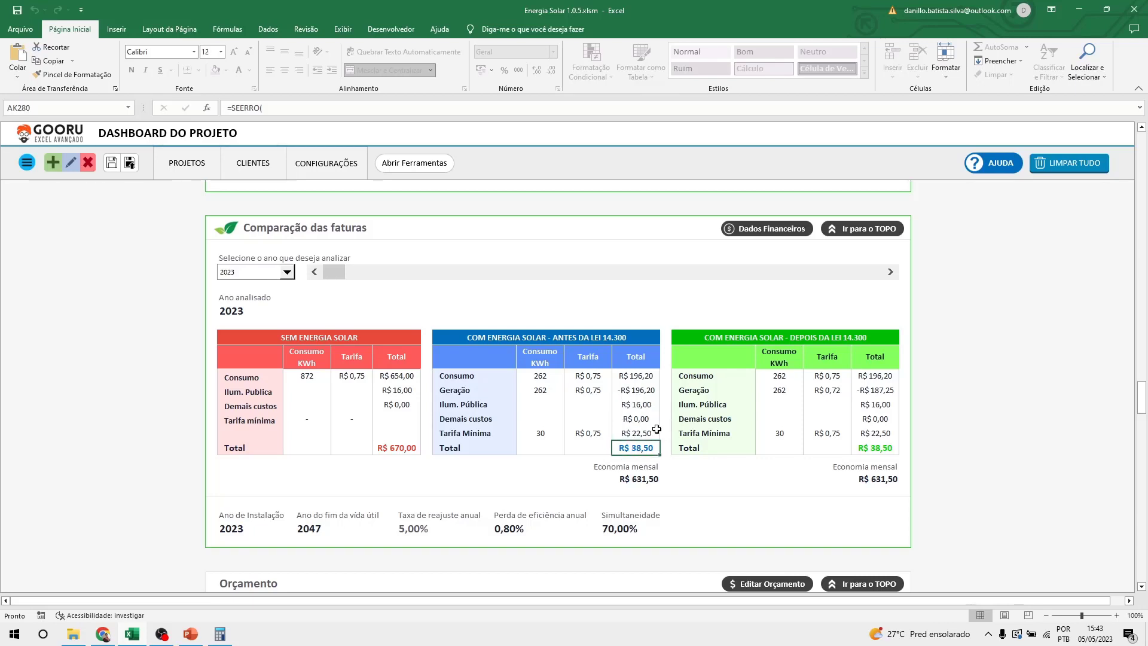
left_click(646, 436)
left_click(645, 450)
left_click(647, 435)
left_click(645, 406)
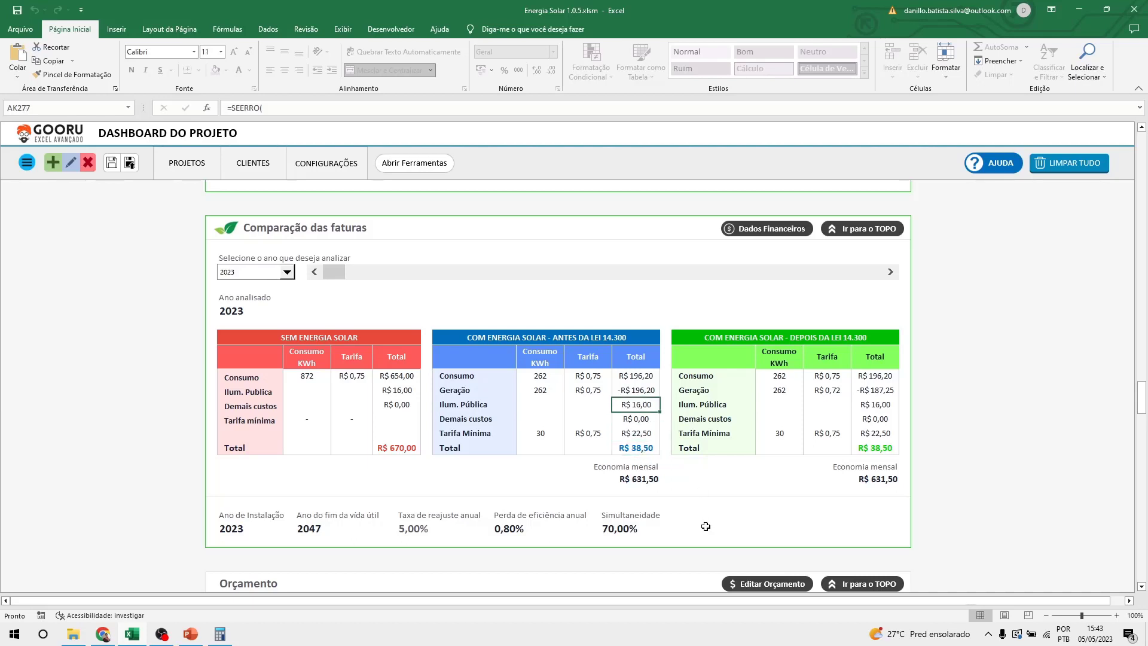
left_click(875, 378)
left_click_drag(878, 383, 879, 391)
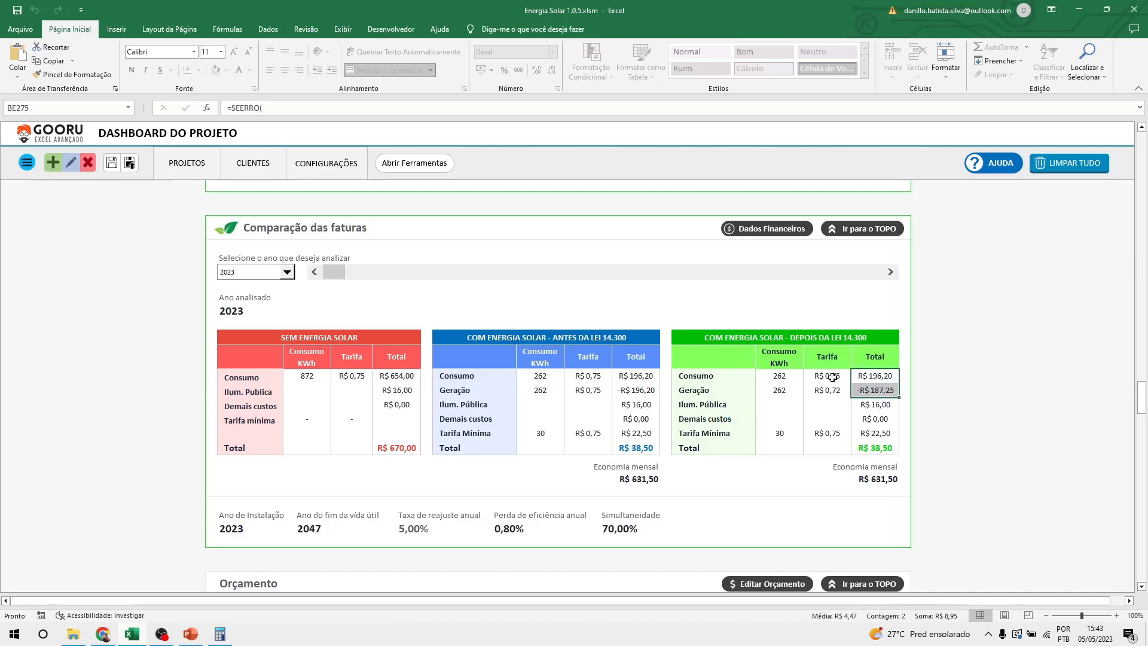
left_click_drag(773, 377, 867, 375)
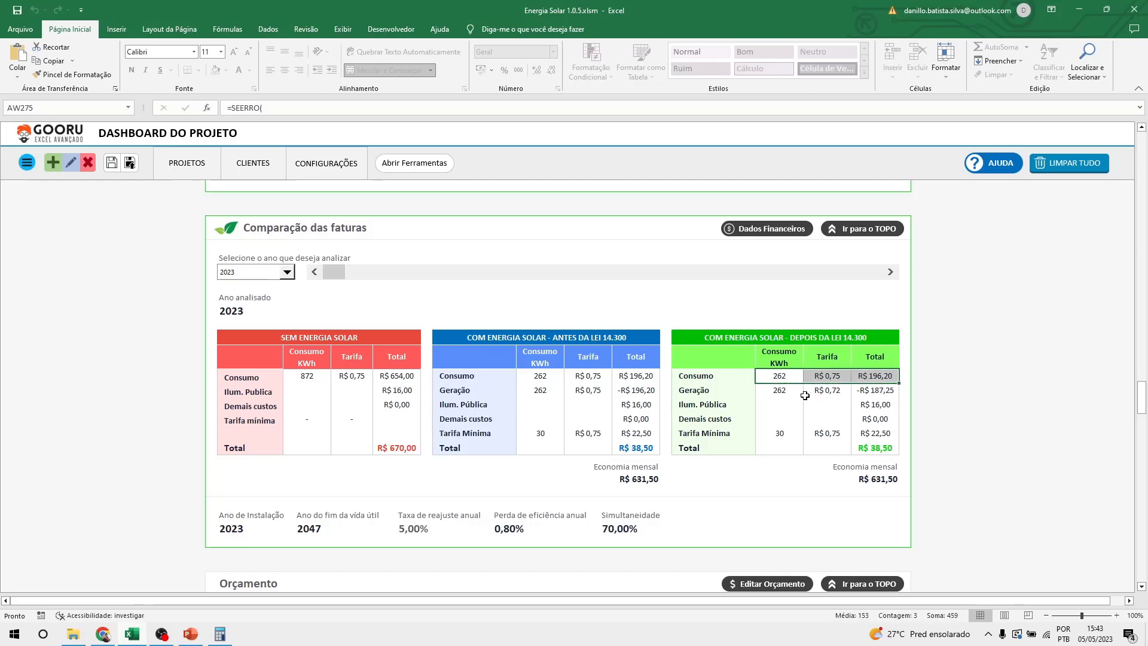
left_click_drag(771, 395, 870, 390)
left_click_drag(781, 377, 863, 375)
left_click_drag(831, 376, 840, 391)
left_click(835, 377)
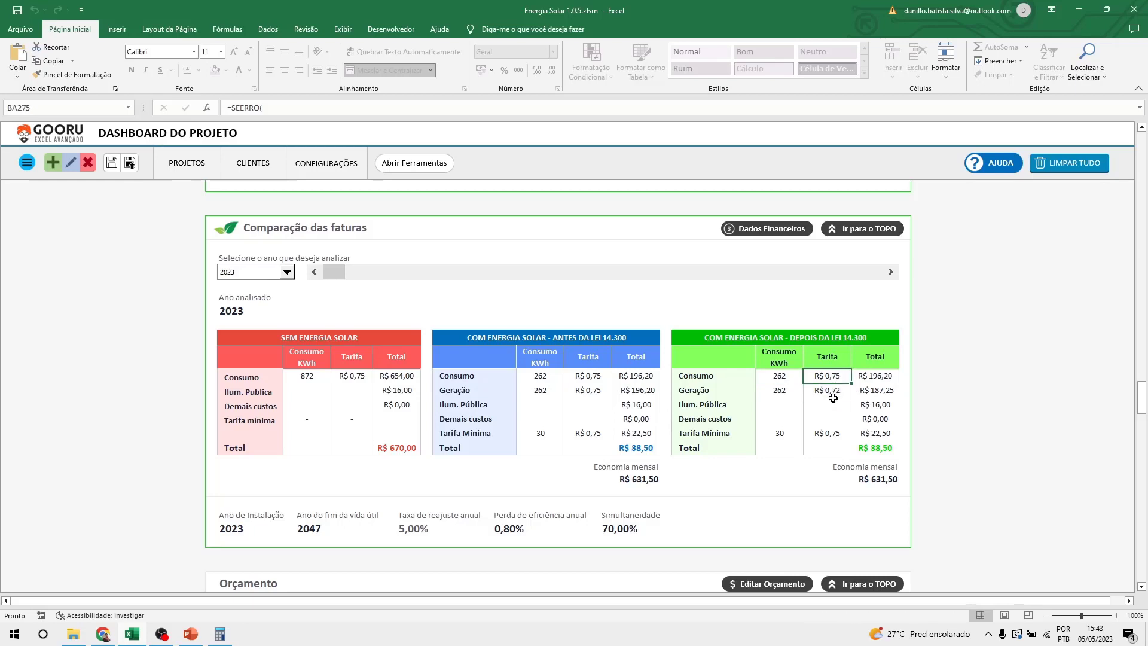
left_click(833, 394)
left_click(593, 377)
left_click(598, 390)
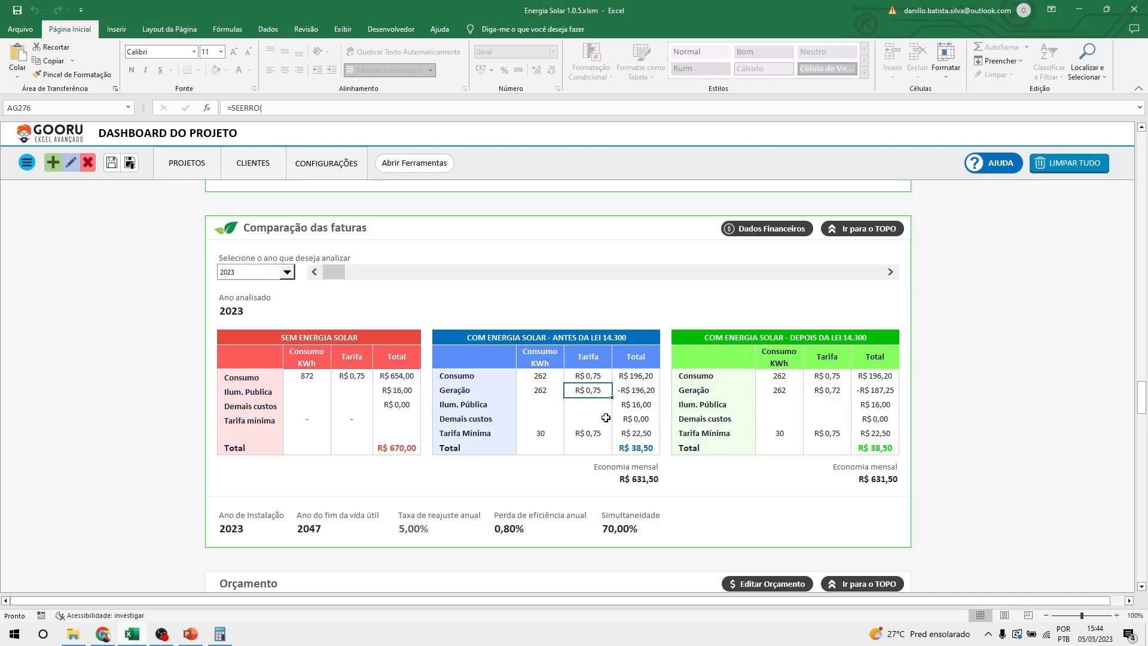
left_click(835, 378)
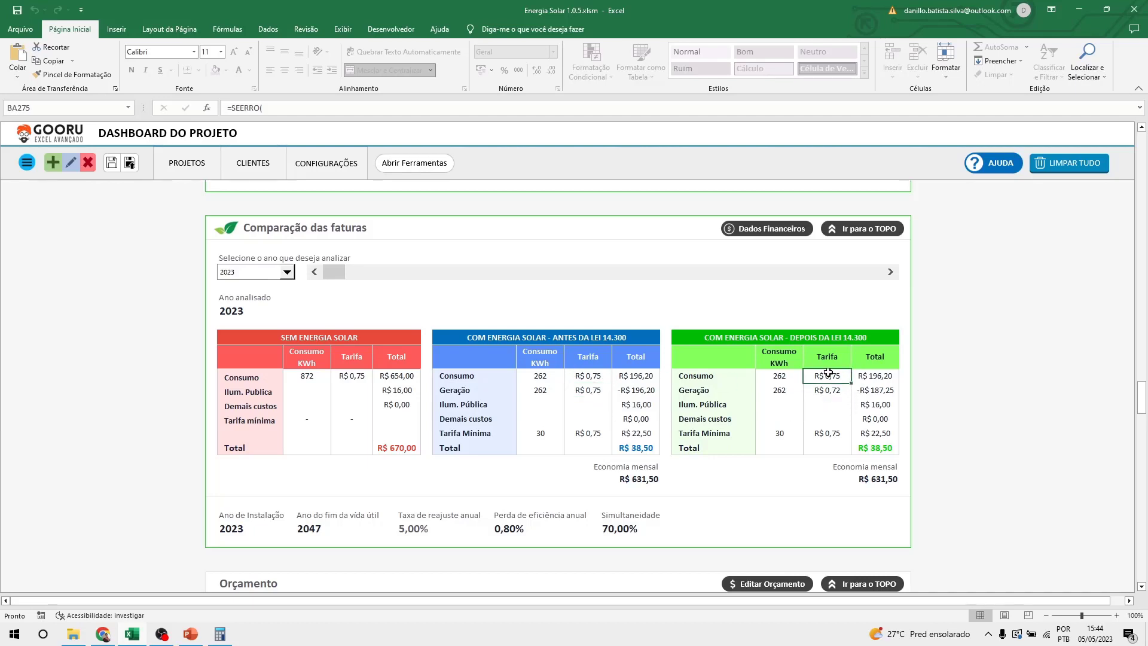
left_click(829, 393)
mouse_move(883, 376)
left_mouse_down()
mouse_move(892, 389)
mouse_move(883, 398)
left_mouse_up()
left_click(894, 375)
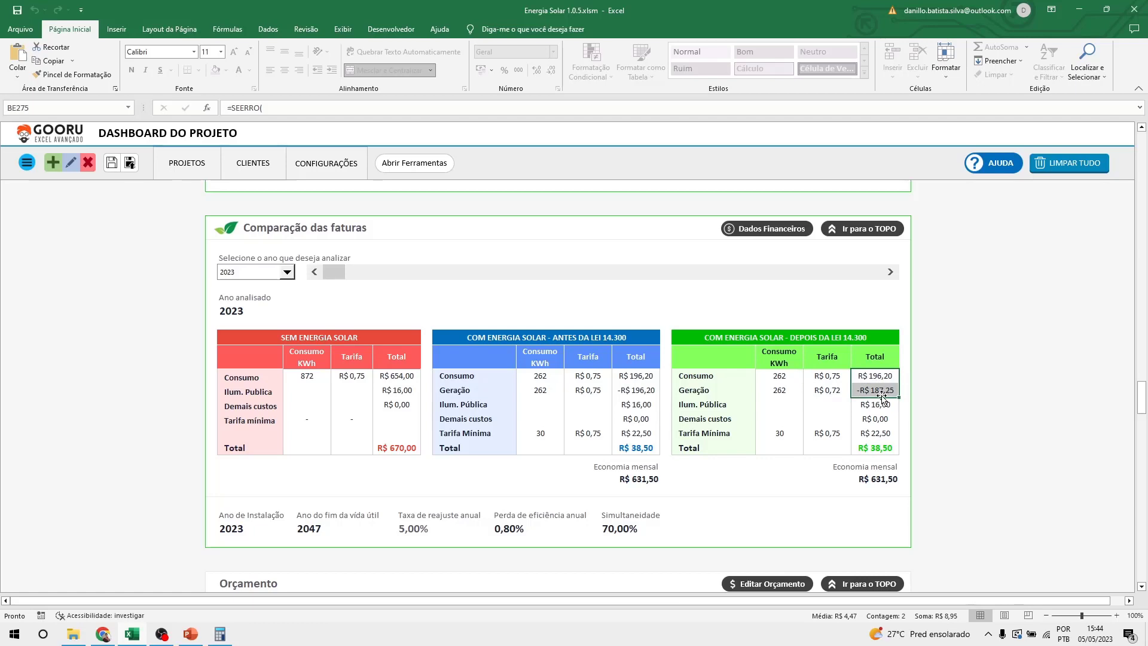
left_click_drag(784, 433, 873, 435)
left_click(886, 402)
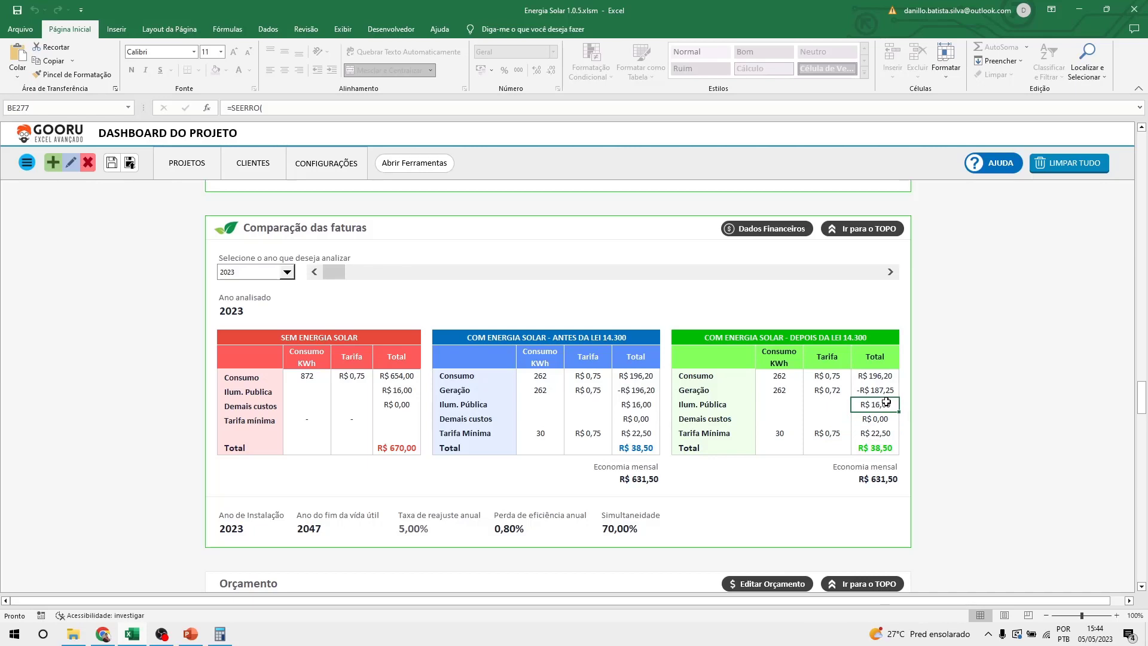
left_click(873, 373)
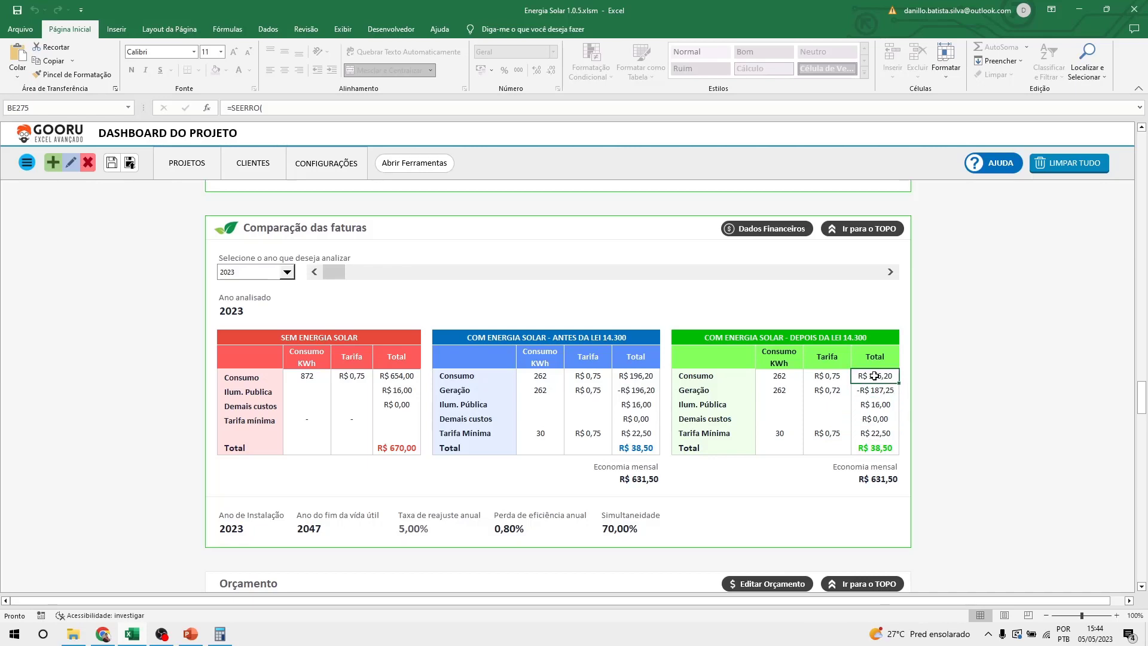
left_click(882, 445)
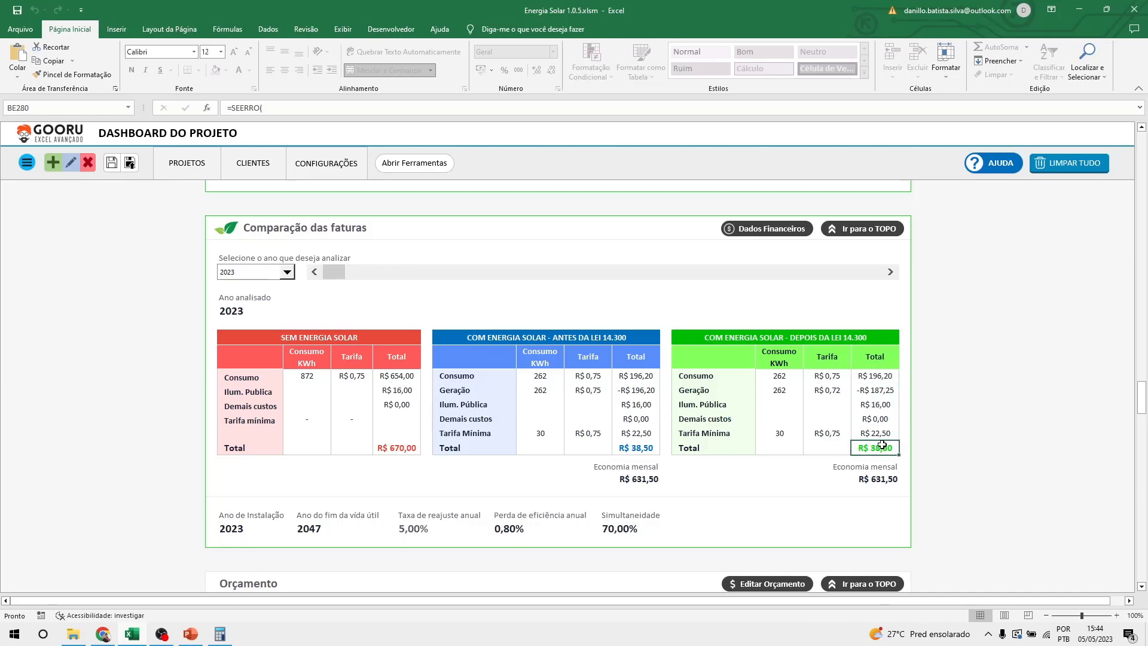
left_click(883, 376)
left_click(886, 390)
left_click(883, 404)
left_click(883, 416)
left_click(880, 429)
left_click(883, 376)
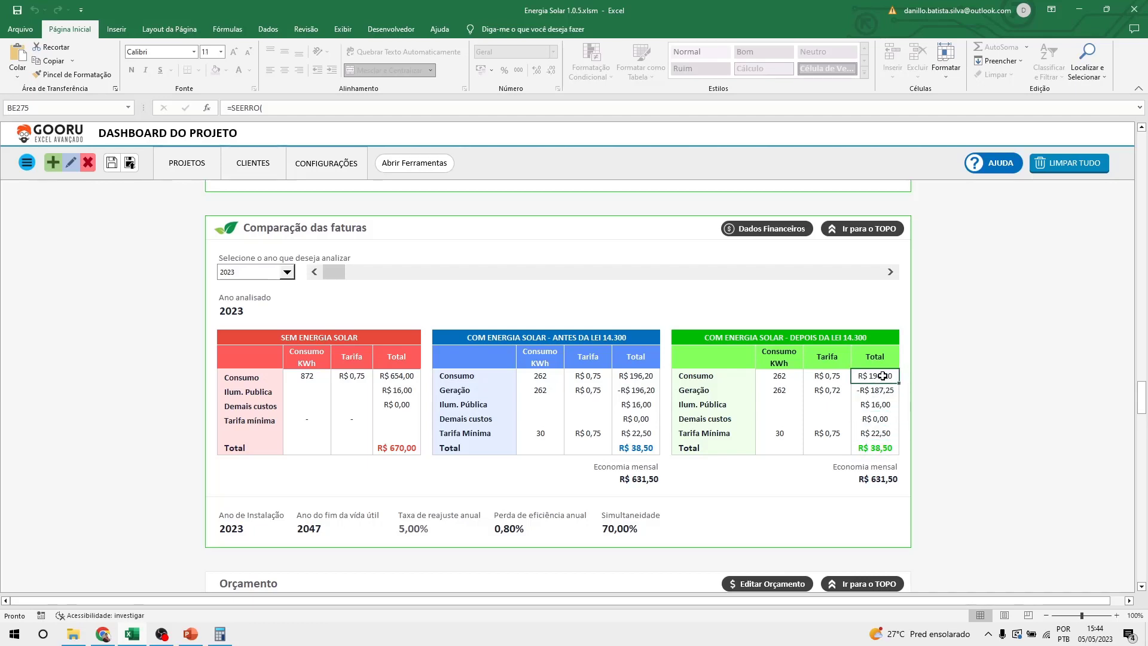
left_click_drag(885, 375, 885, 390)
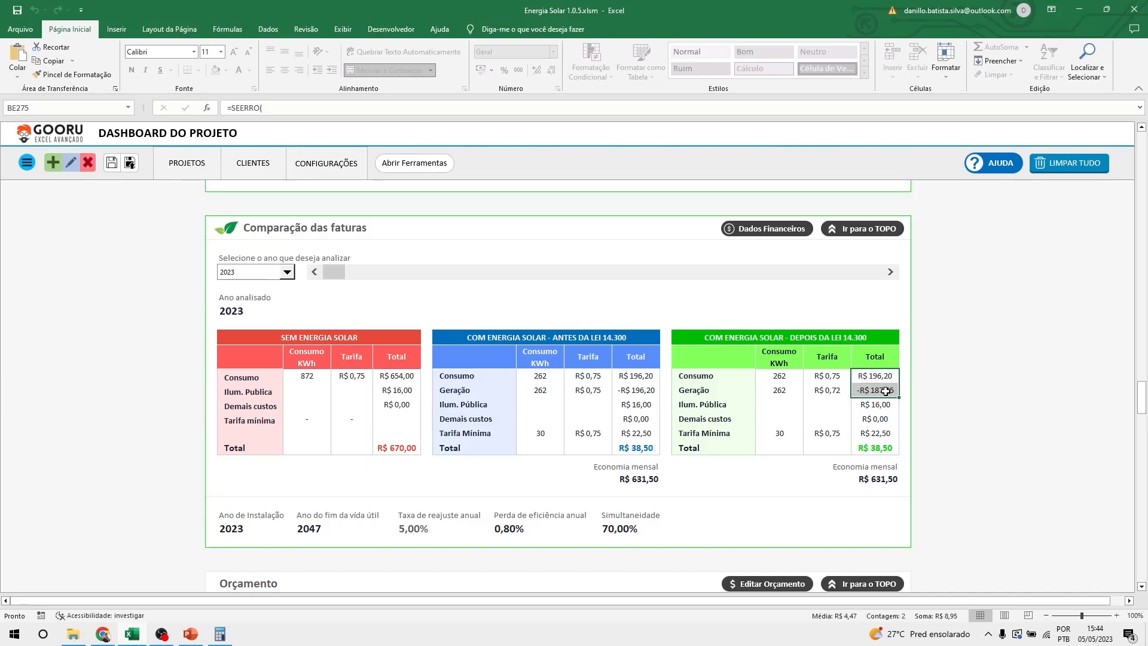
left_click_drag(776, 433, 885, 432)
left_click(885, 431)
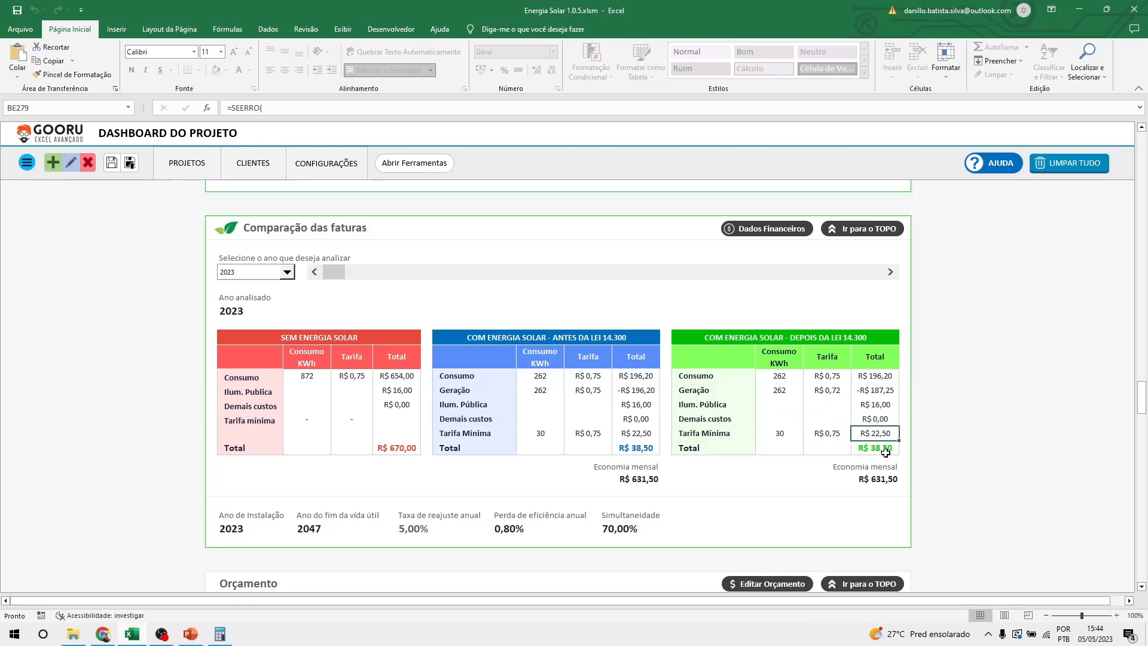
Advance the analysis year to 2045 with the scrollbar arrow, then drag it back to 2036.
left_click(891, 272)
left_click(891, 273)
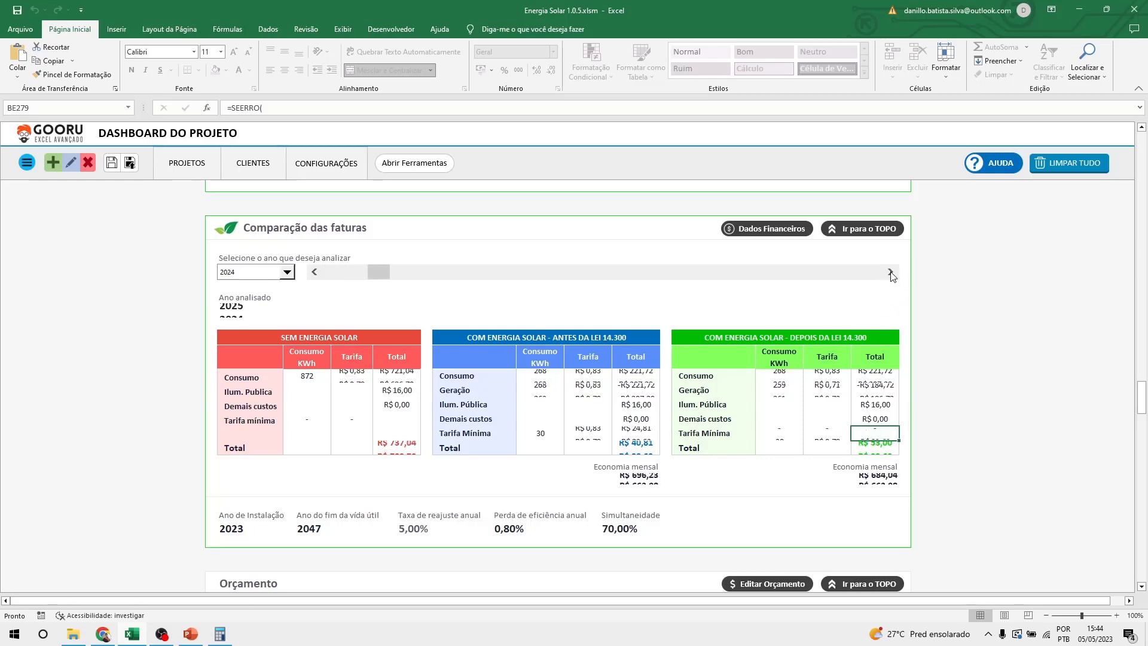
left_click(891, 272)
left_click(891, 272)
left_click(891, 272)
left_click(891, 272)
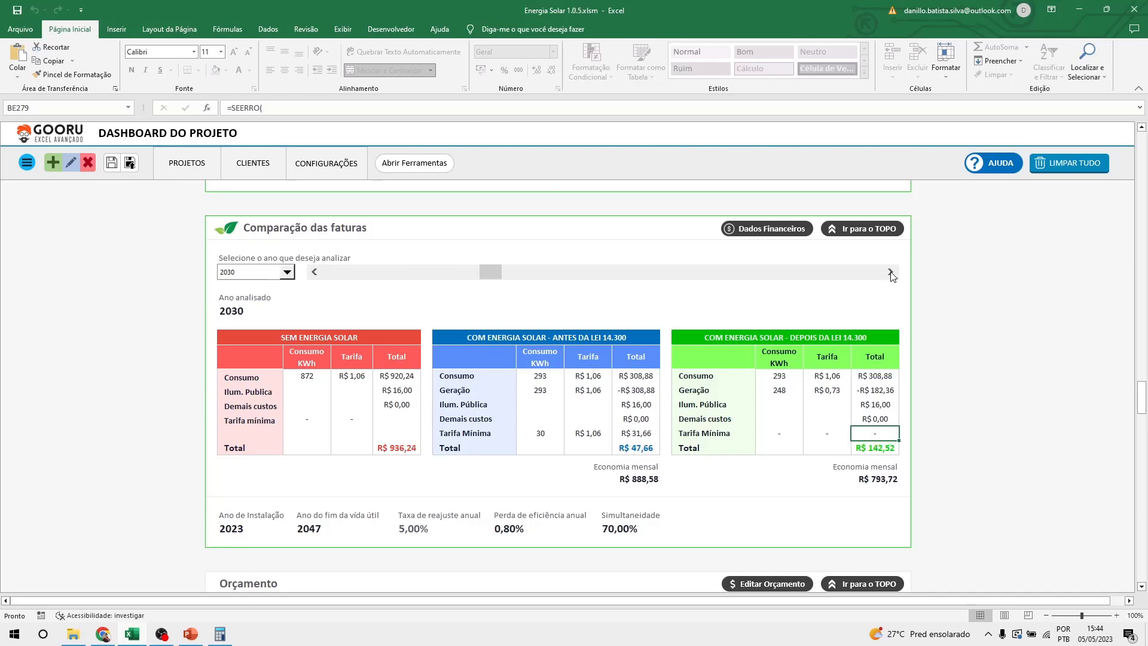
left_click(891, 272)
left_click(891, 272)
left_click(891, 272)
left_click(891, 272)
left_click(891, 272)
left_click(891, 272)
left_click(891, 272)
left_click(891, 272)
left_click(891, 272)
left_click(891, 272)
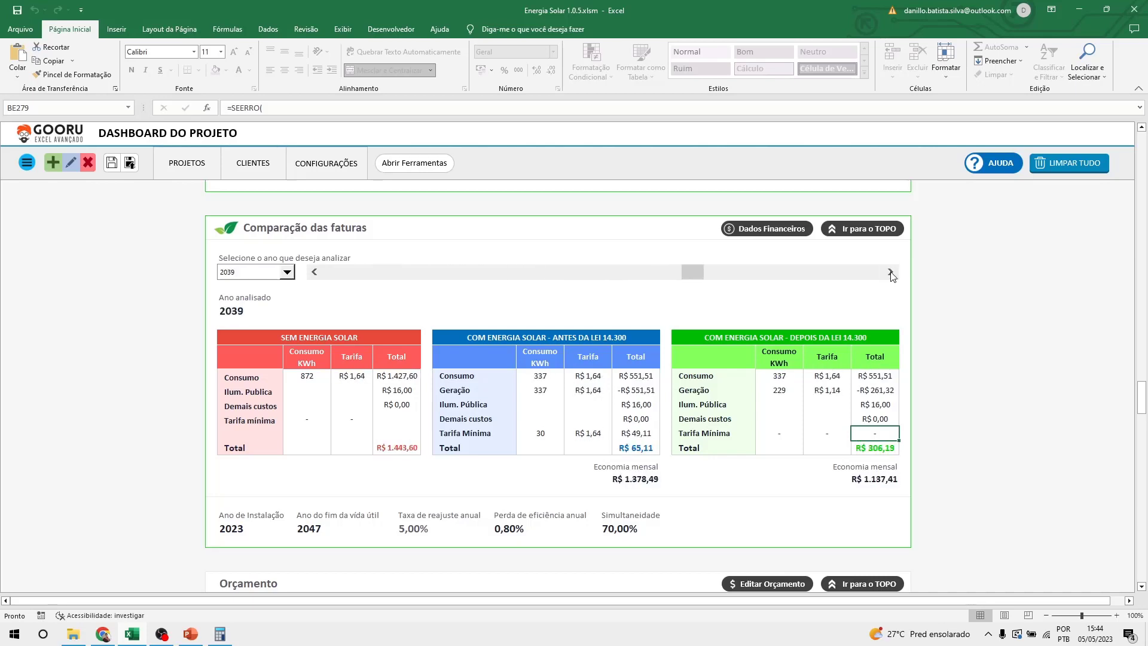
left_click(891, 272)
left_click(891, 272)
left_click(891, 272)
left_click(891, 272)
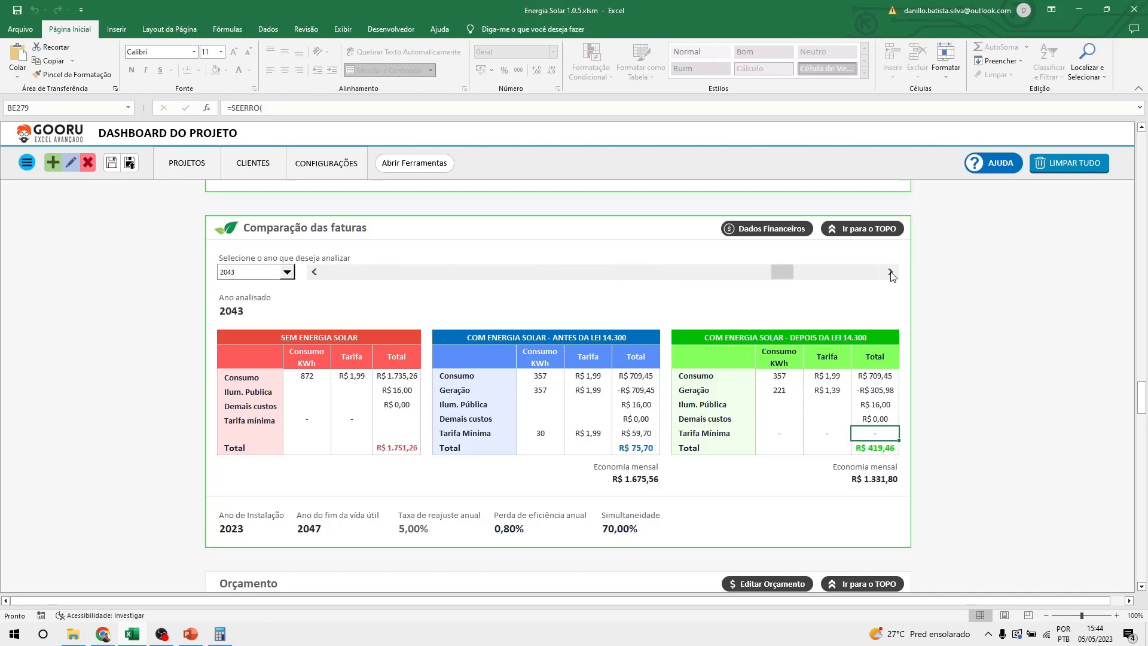
left_click(891, 272)
left_click(891, 272)
left_click_drag(828, 272, 625, 272)
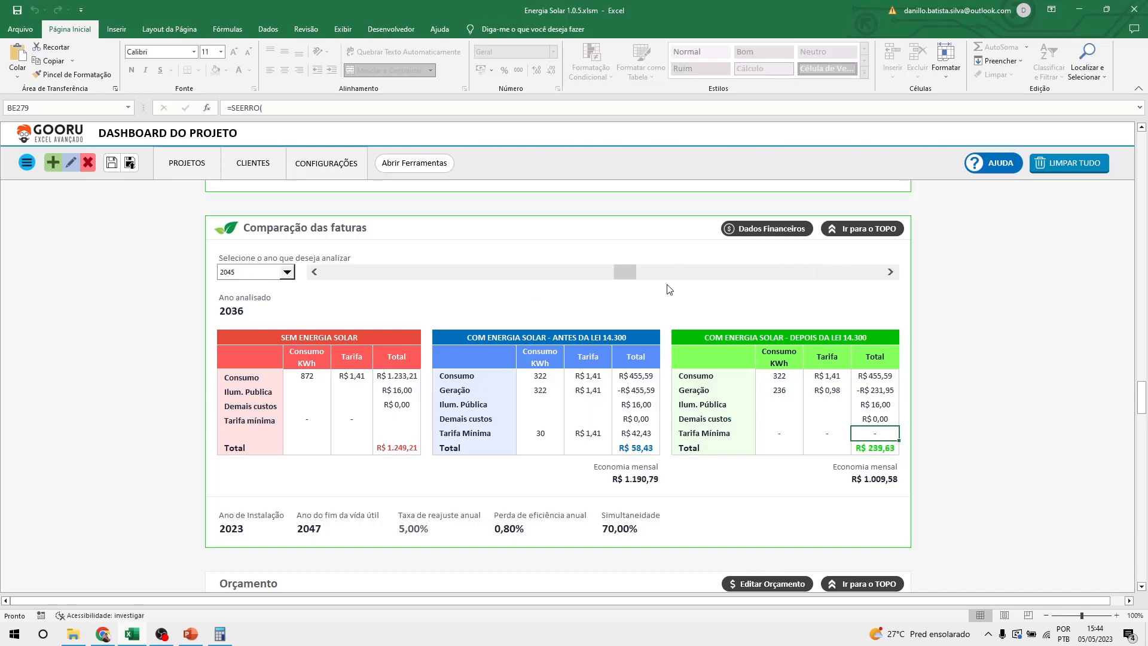
left_click(286, 272)
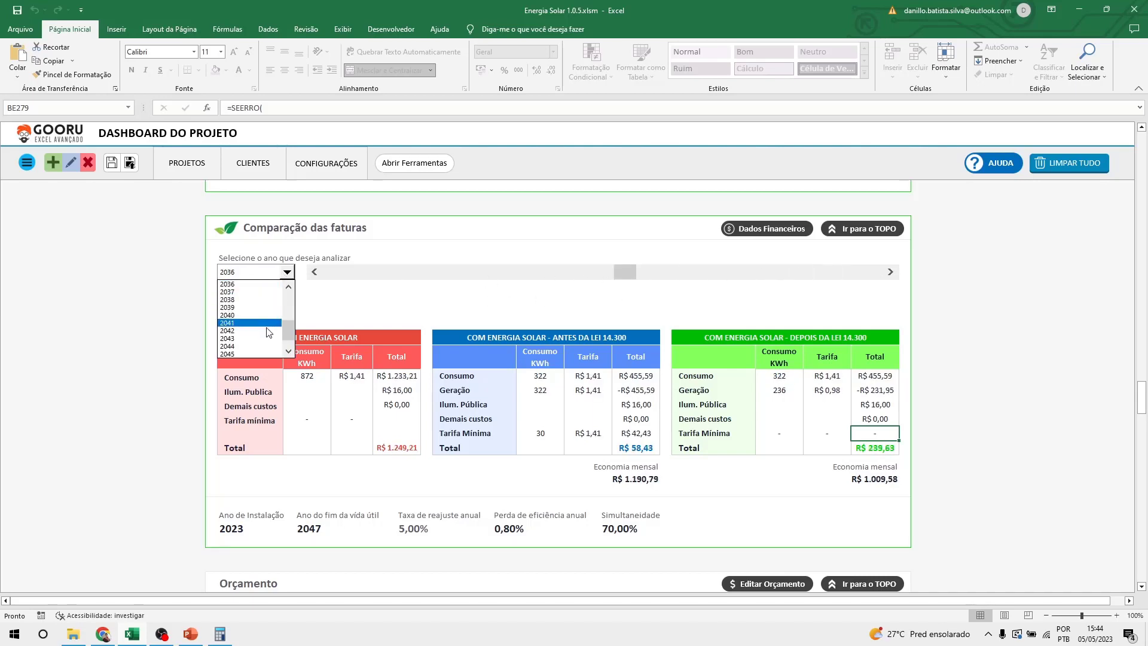
Close the year list, drag the year scrollbar back to 2023 and scroll down to Orçamento.
left_click(251, 284)
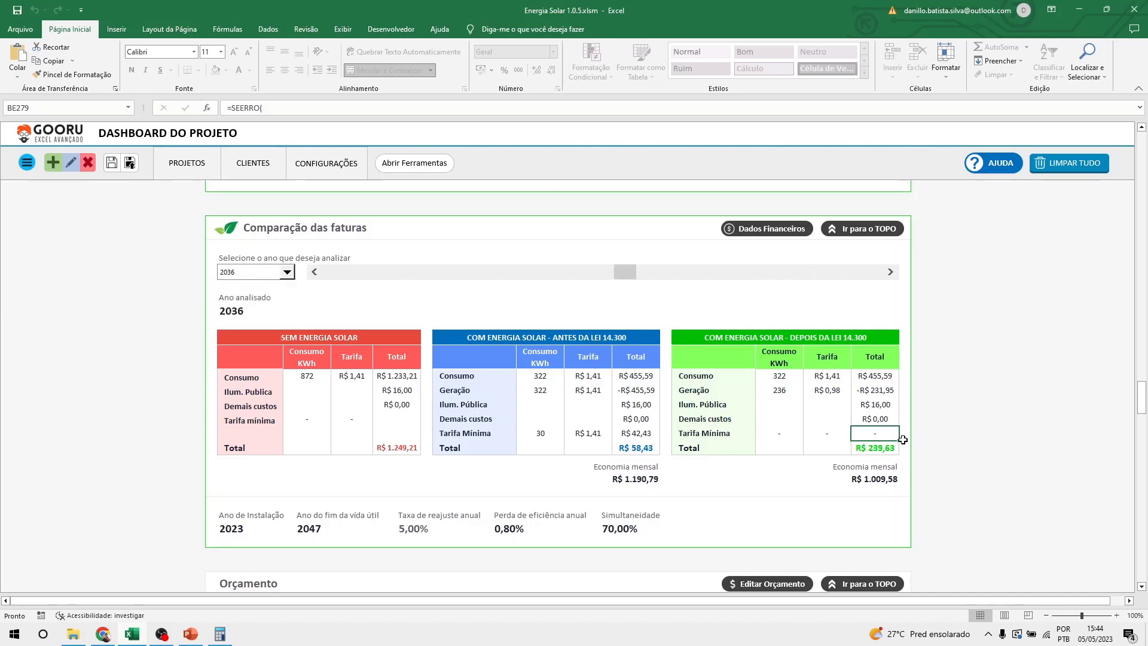
left_click_drag(620, 272, 325, 272)
scroll(288, 367, "down", 2)
scroll(289, 367, "down", 5)
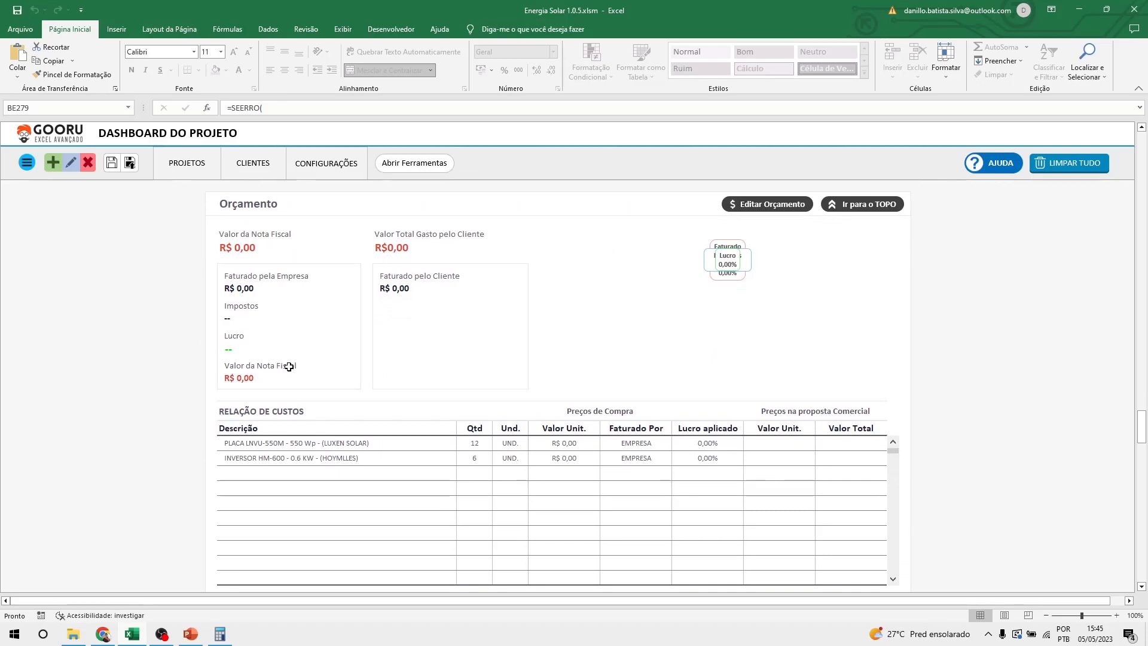
Inspect the PLACA and INVERSOR cost descriptions and the panel's proposal unit price.
left_click(344, 444)
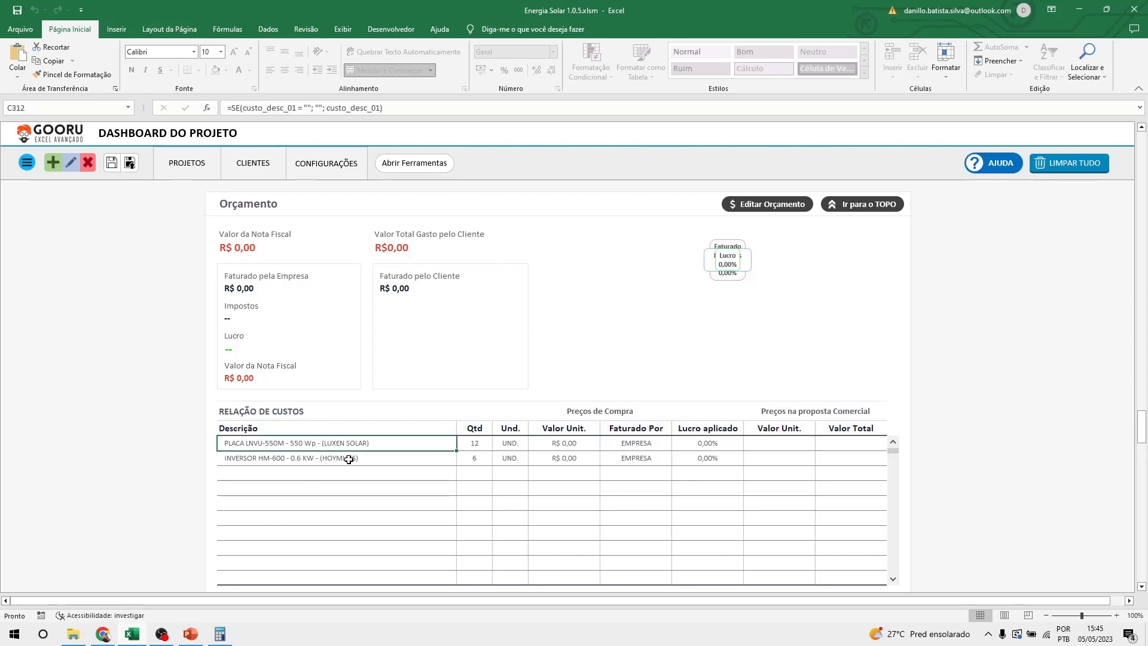
left_click(349, 458)
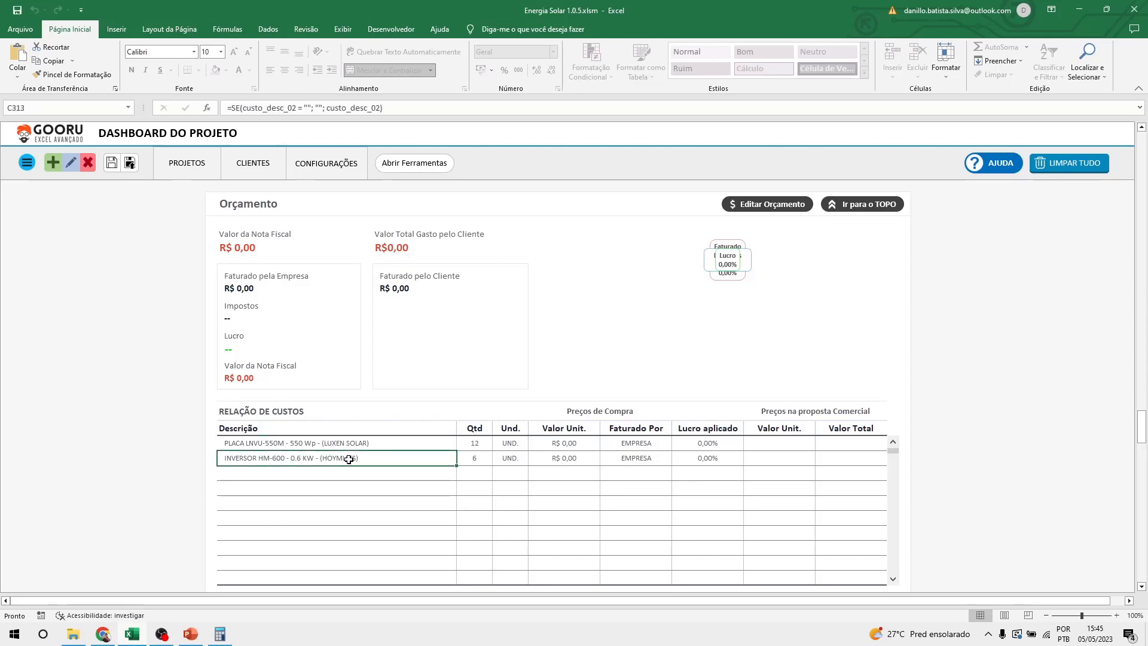
left_click(393, 442)
left_click(338, 457)
left_click(354, 444)
left_click(364, 458)
left_click(379, 445)
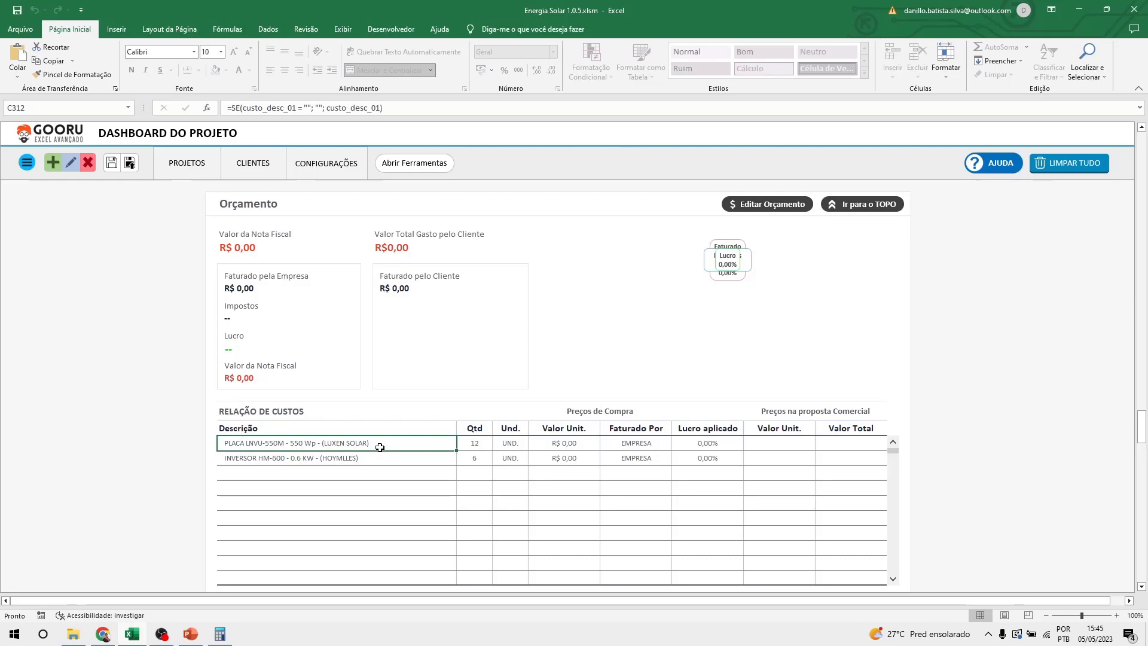
left_click(790, 442)
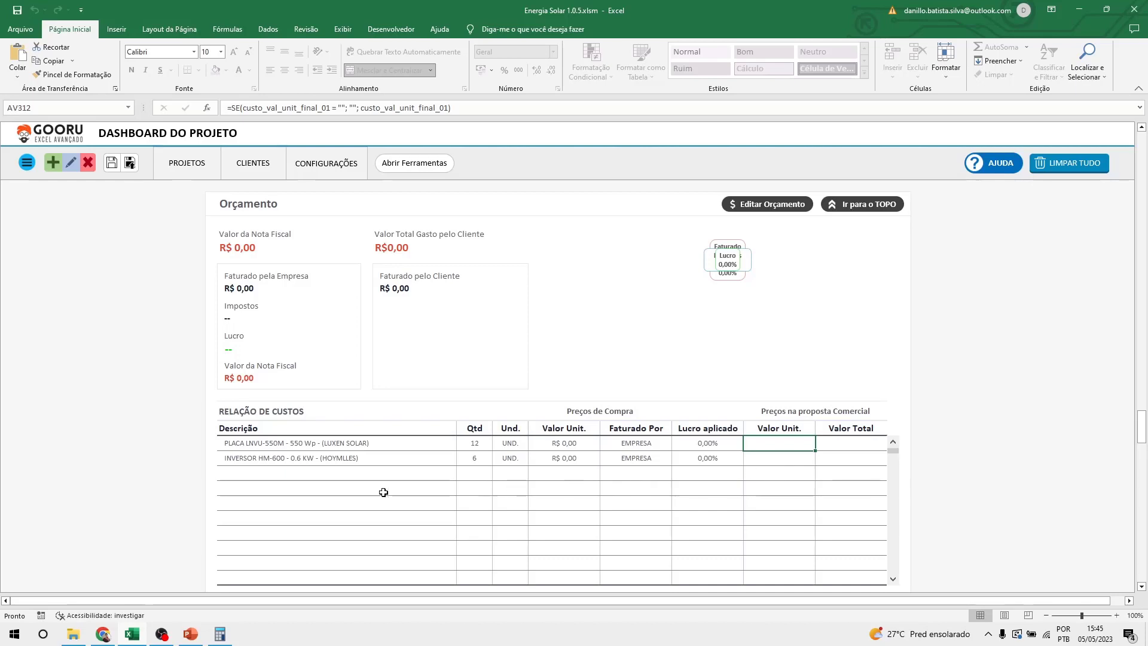
left_click(279, 445)
left_click(297, 460)
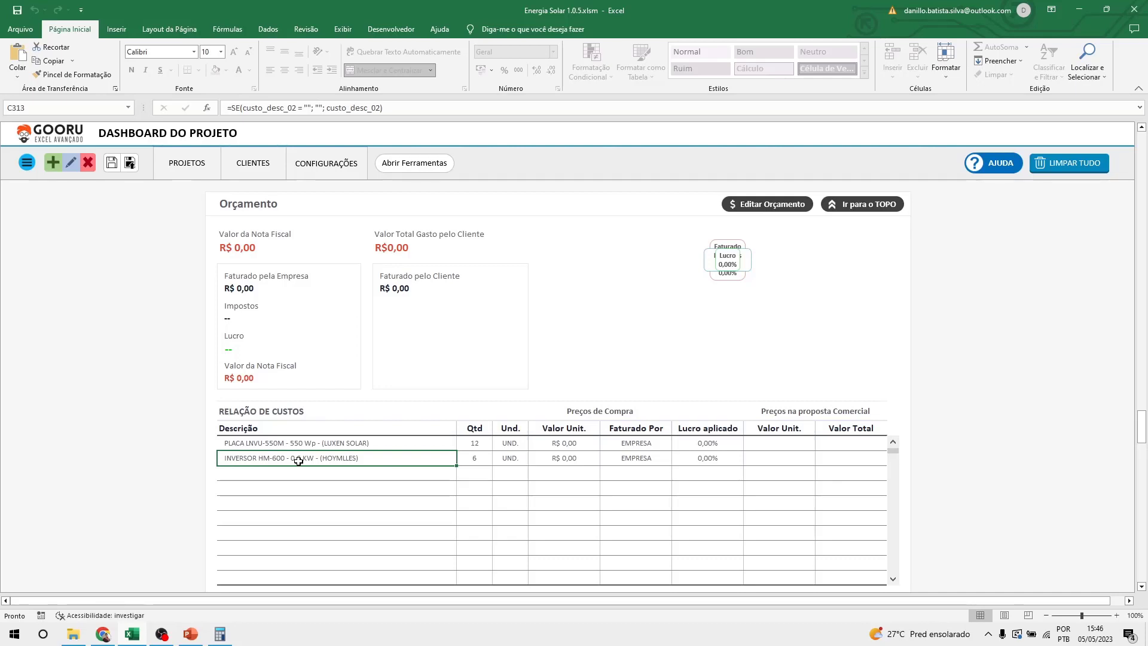
left_click(353, 443)
left_click(351, 455)
left_click(364, 444)
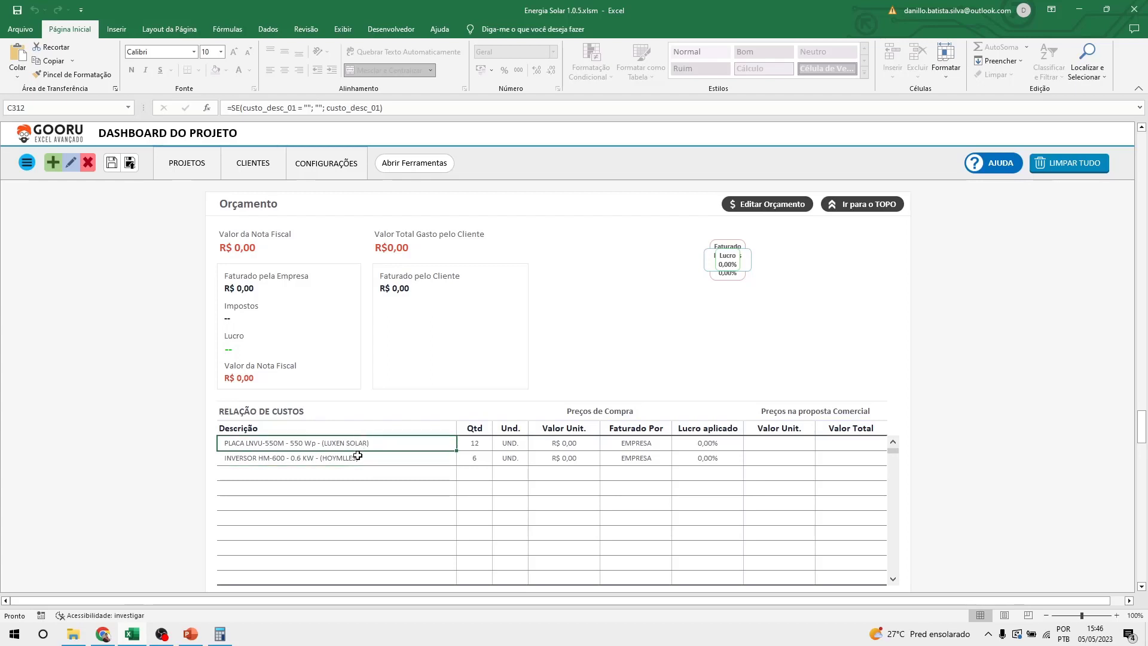
scroll(389, 454, "up", 1)
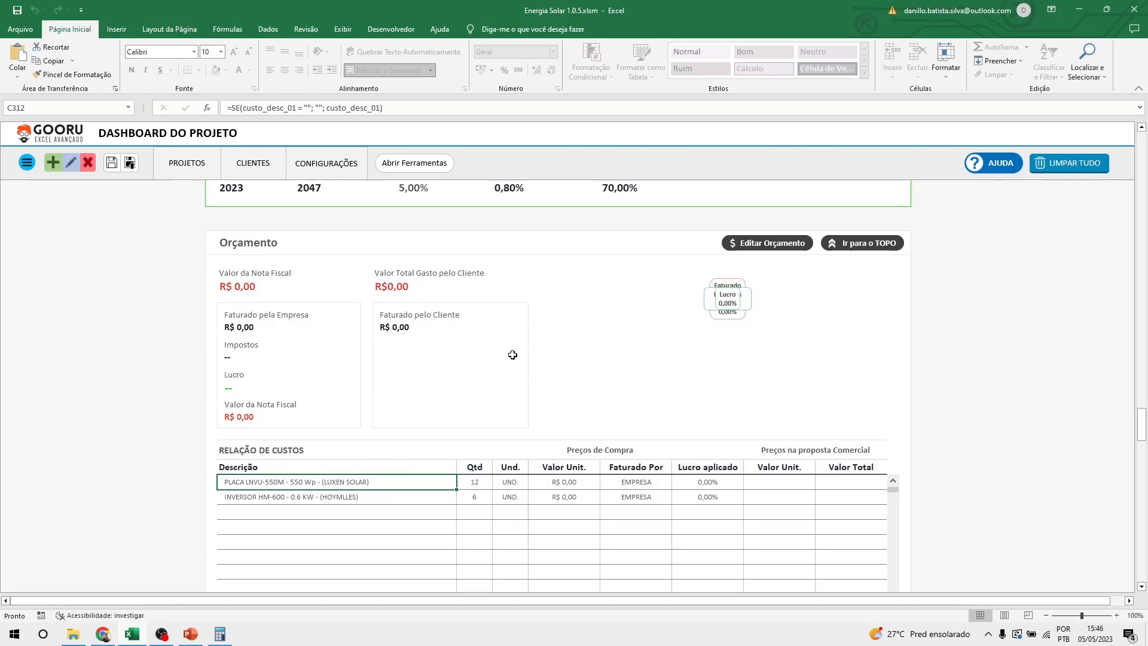
Open the Editar Orçamento form and enter a 17.5% IMPOSTOS rate.
left_click(760, 242)
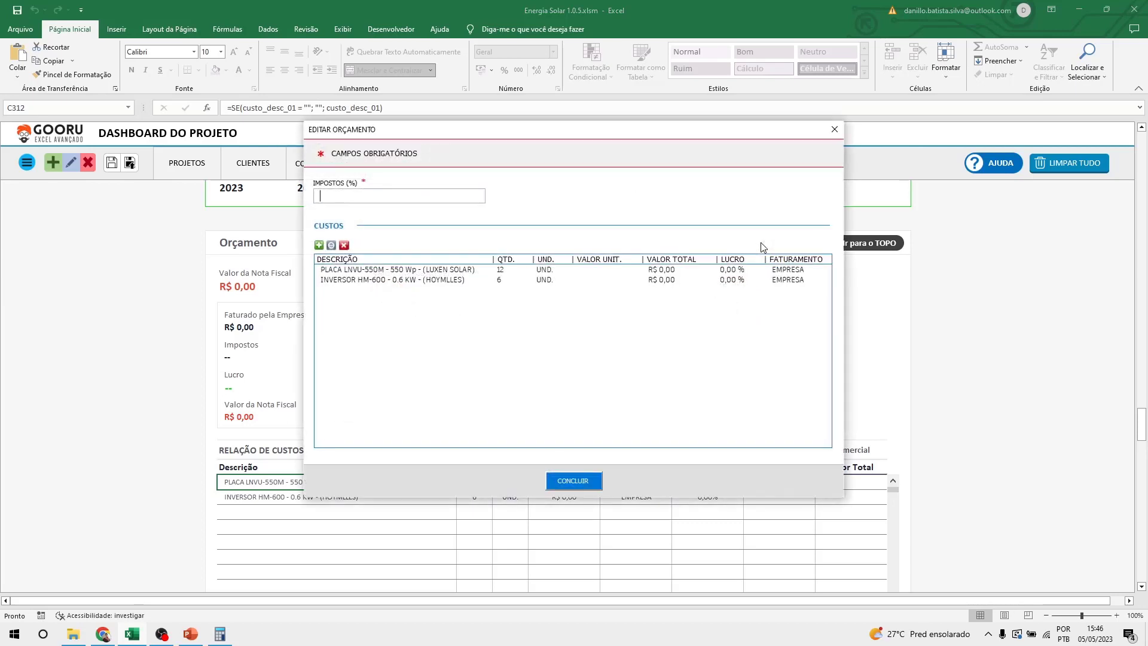
left_click(370, 193)
type("17.5")
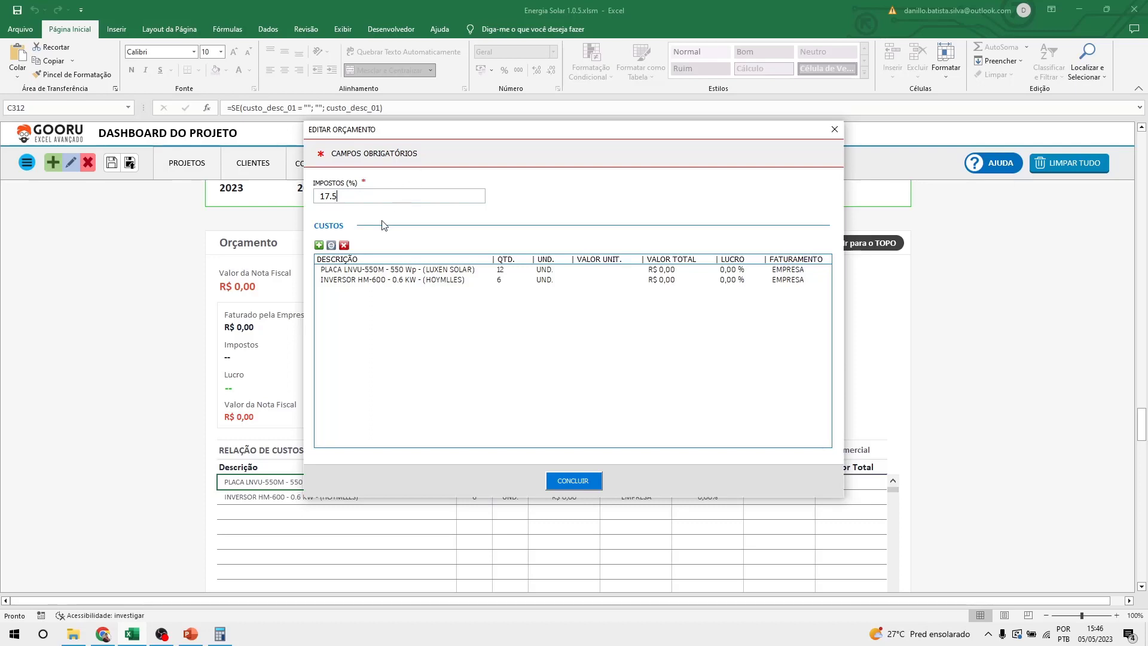
Select the PLACA LNVU-550M and INVERSOR rows in the CUSTOS list.
left_click(585, 269)
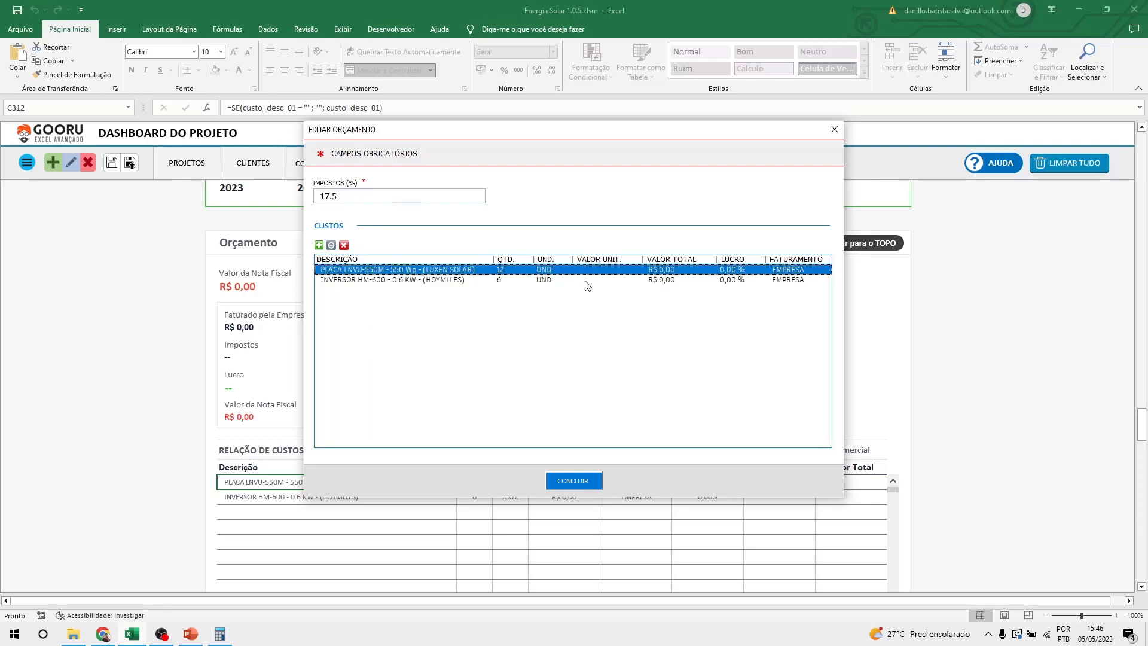
left_click(585, 280)
left_click(593, 271)
left_click(596, 278)
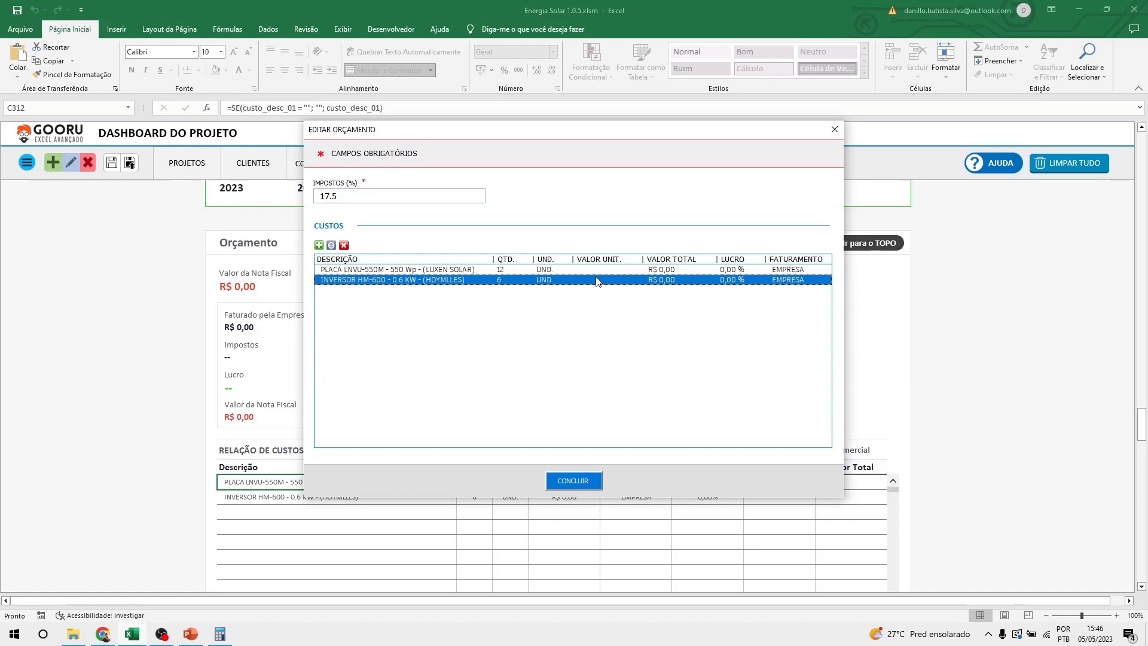
left_click(363, 270)
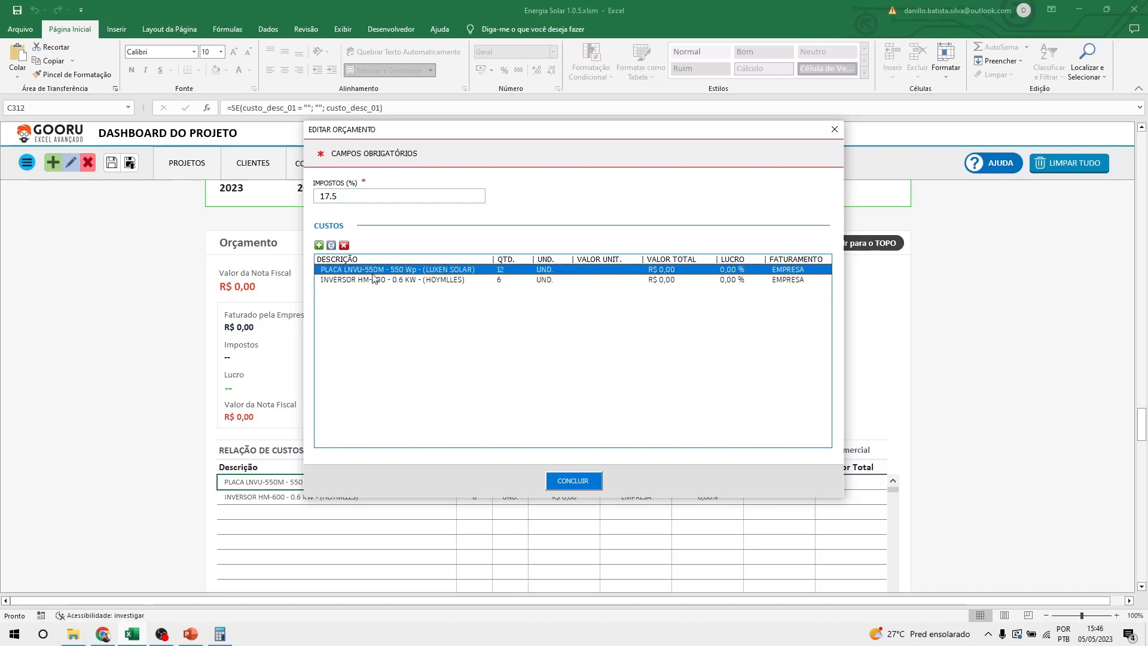
Open the PLACA LNVU-550M cost, enter unit price 750 and profit 50%, billed to EMPRESA.
double_click(390, 273)
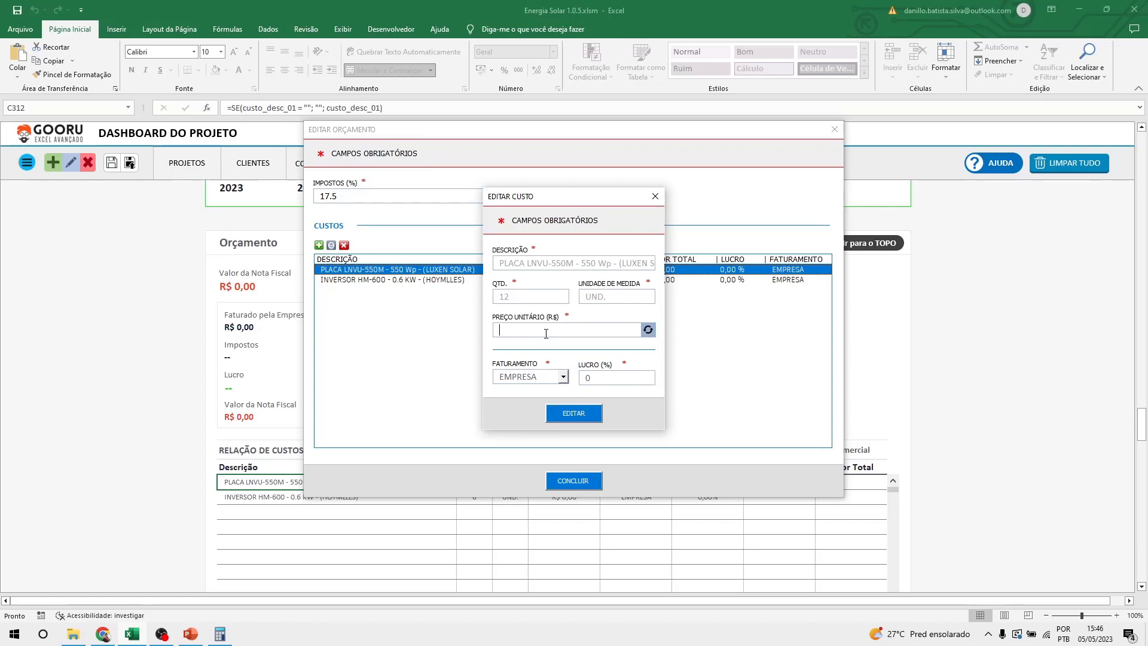
type("750")
left_click(547, 378)
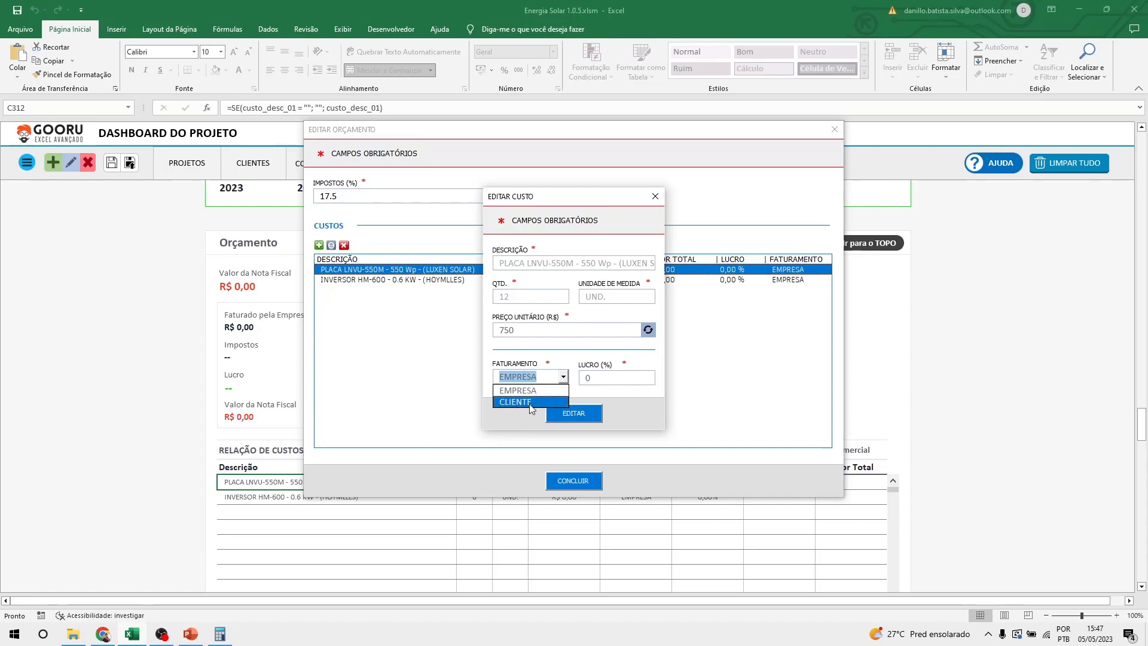
left_click(530, 402)
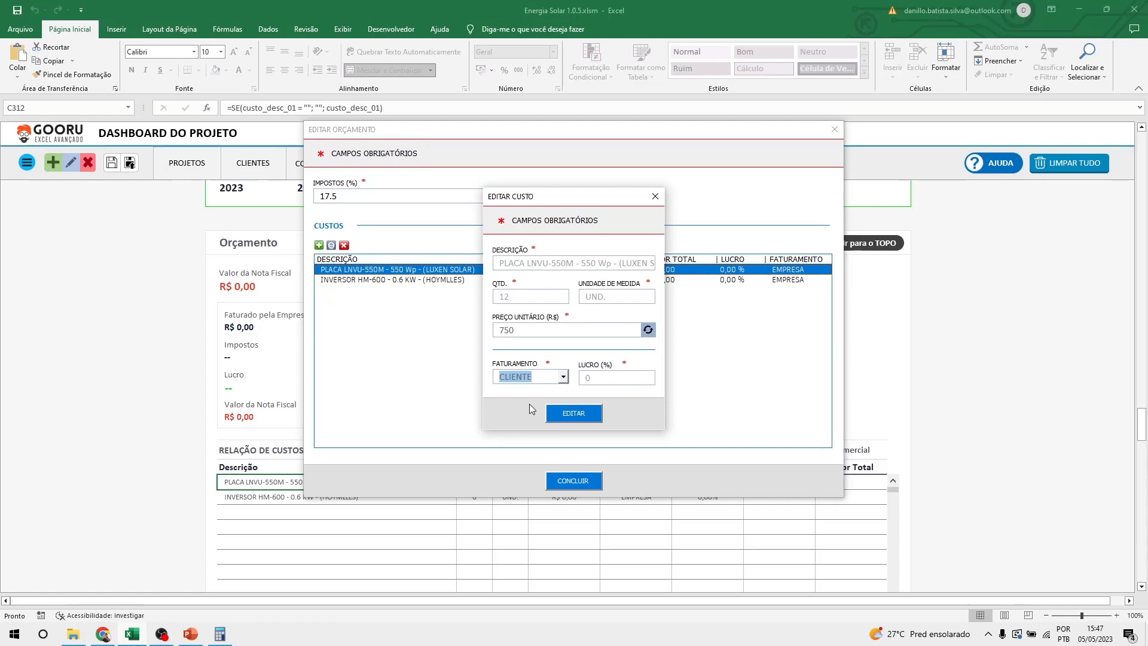
left_click(545, 381)
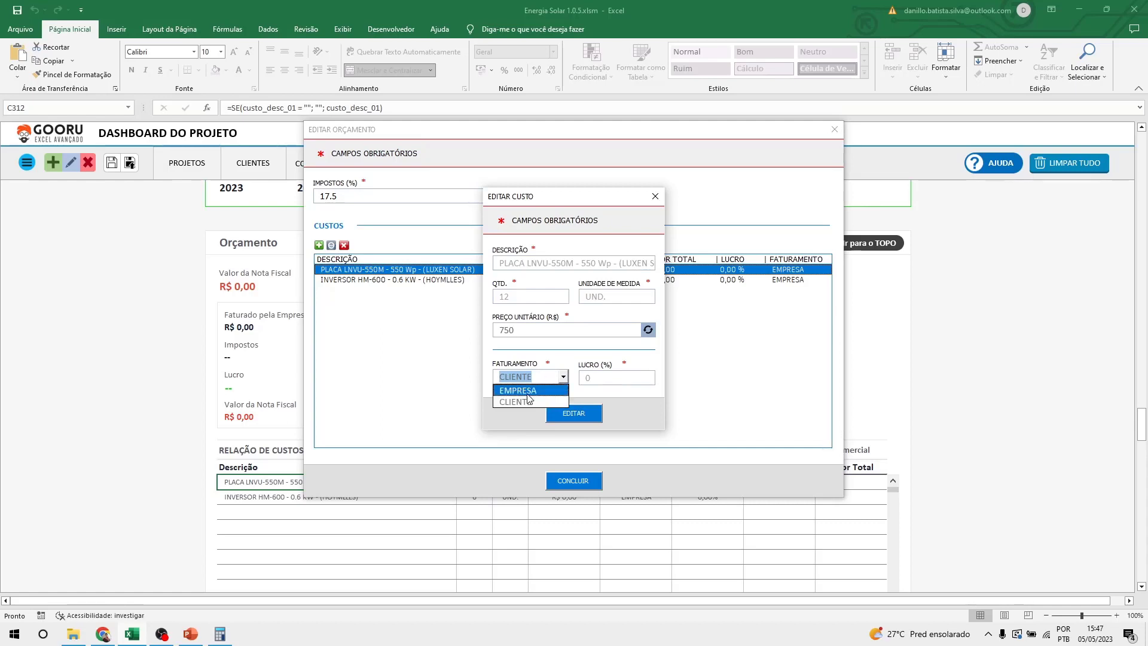
left_click(532, 392)
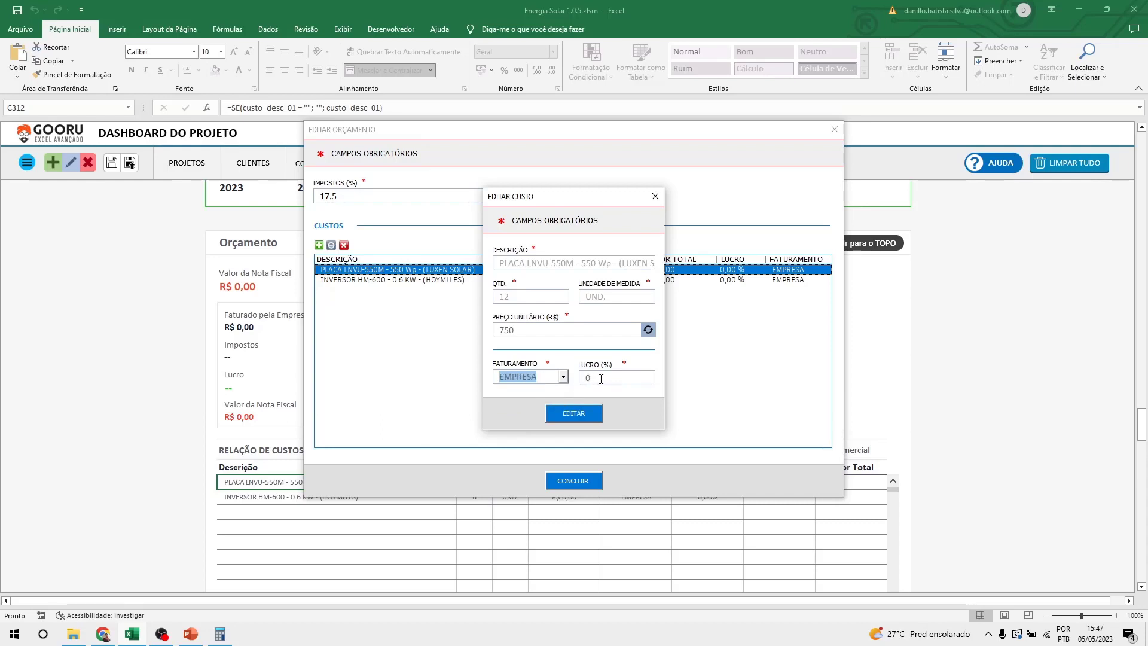
key("Tab")
type("50")
Confirm EMPRESA billing and the 50% profit margin, then save the panel cost.
left_click(540, 381)
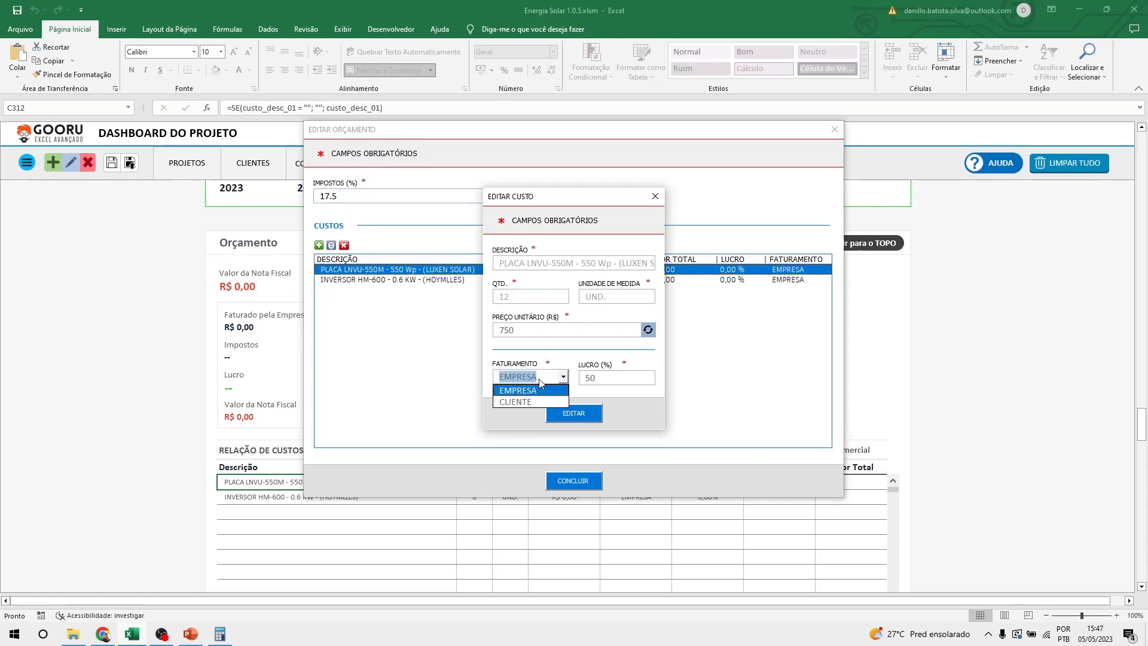
left_click(524, 402)
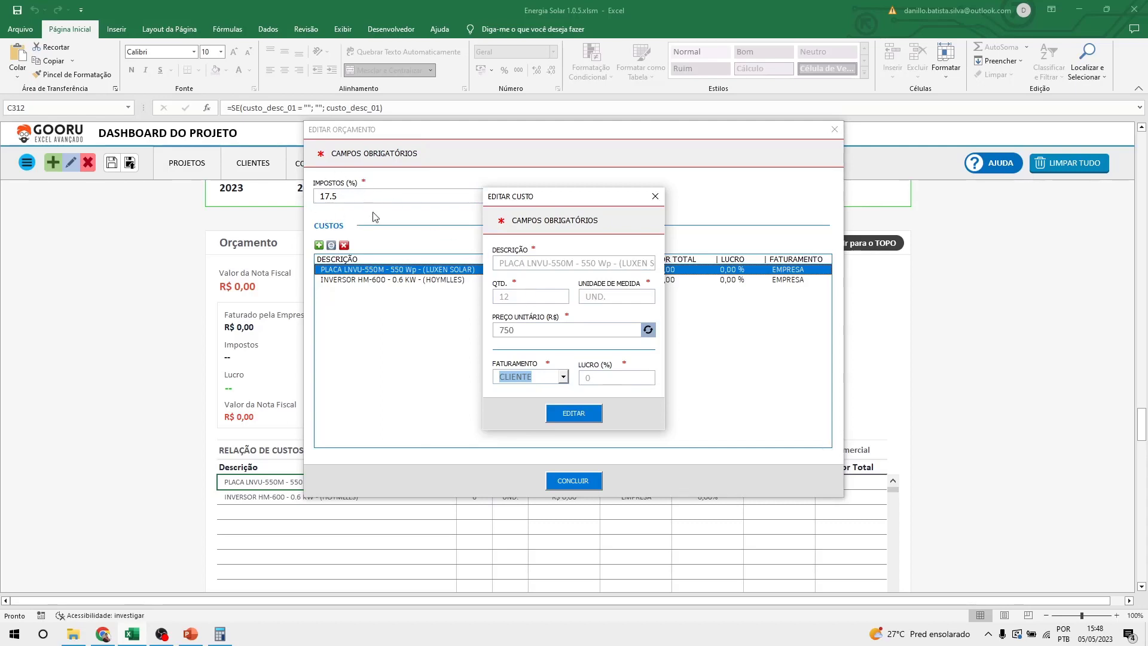
left_click(565, 377)
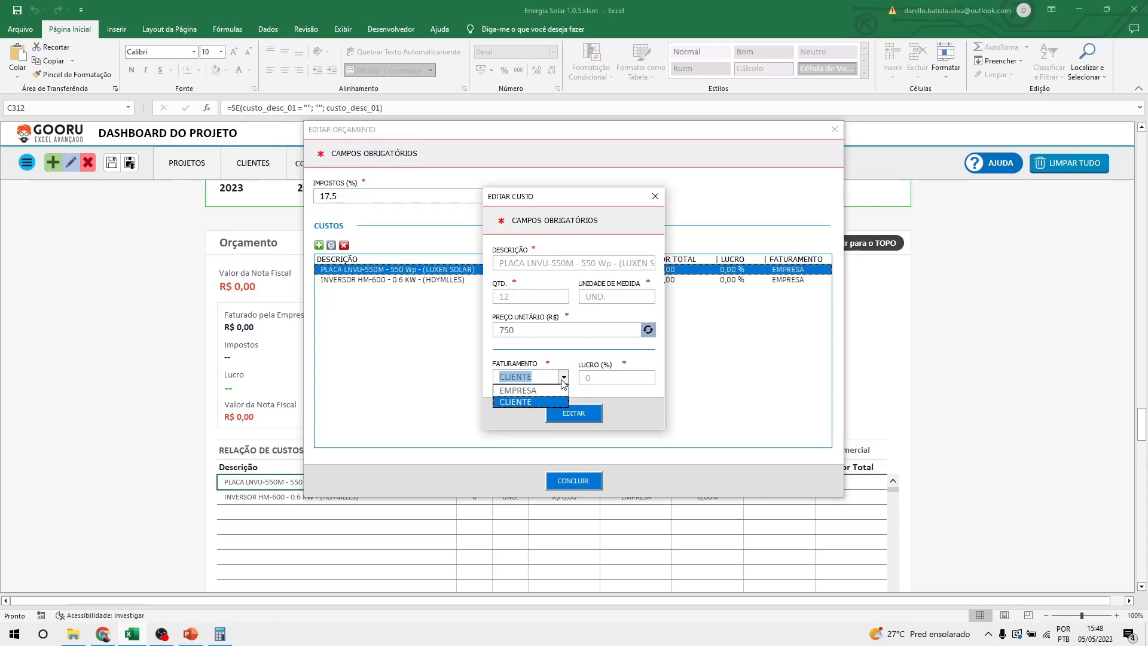
left_click(520, 389)
left_click(609, 378)
double_click(608, 378)
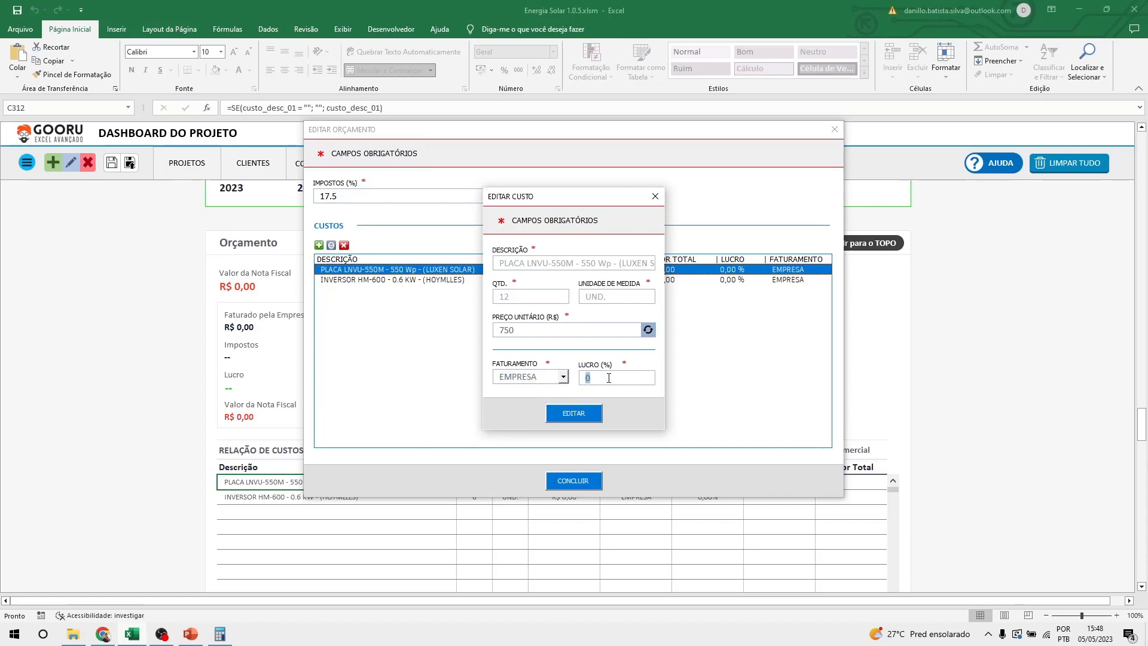
type("50")
left_click(584, 417)
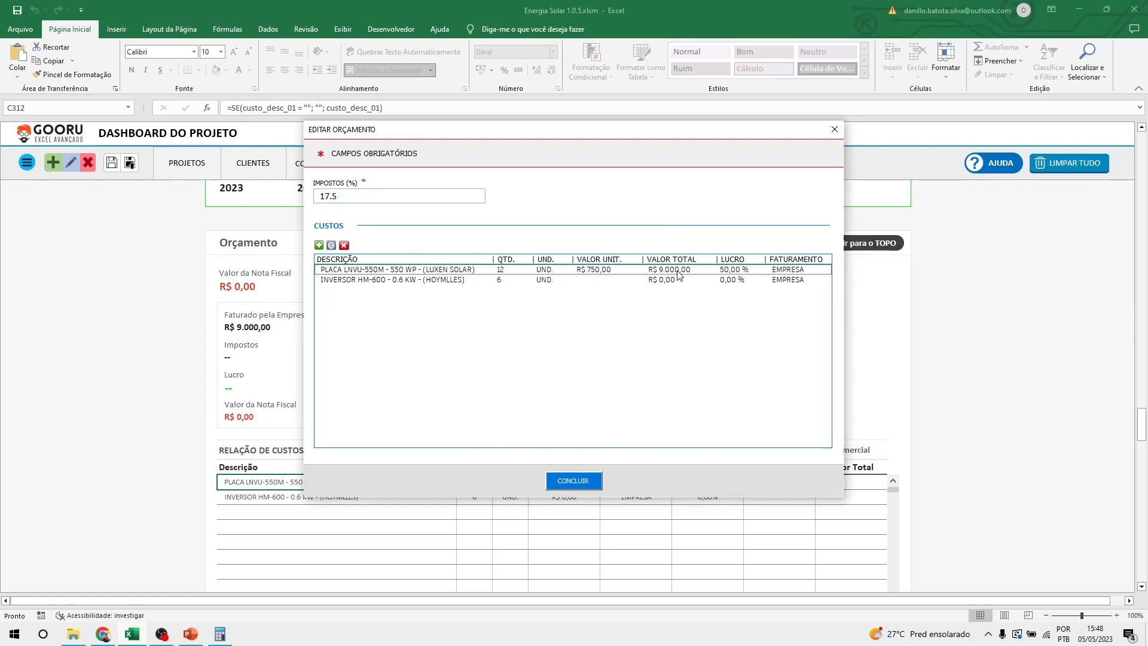
Give the INVERSOR HM-600 cost a 1200 unit price and a 45% margin, billed to EMPRESA.
double_click(435, 280)
left_click(553, 326)
type("1")
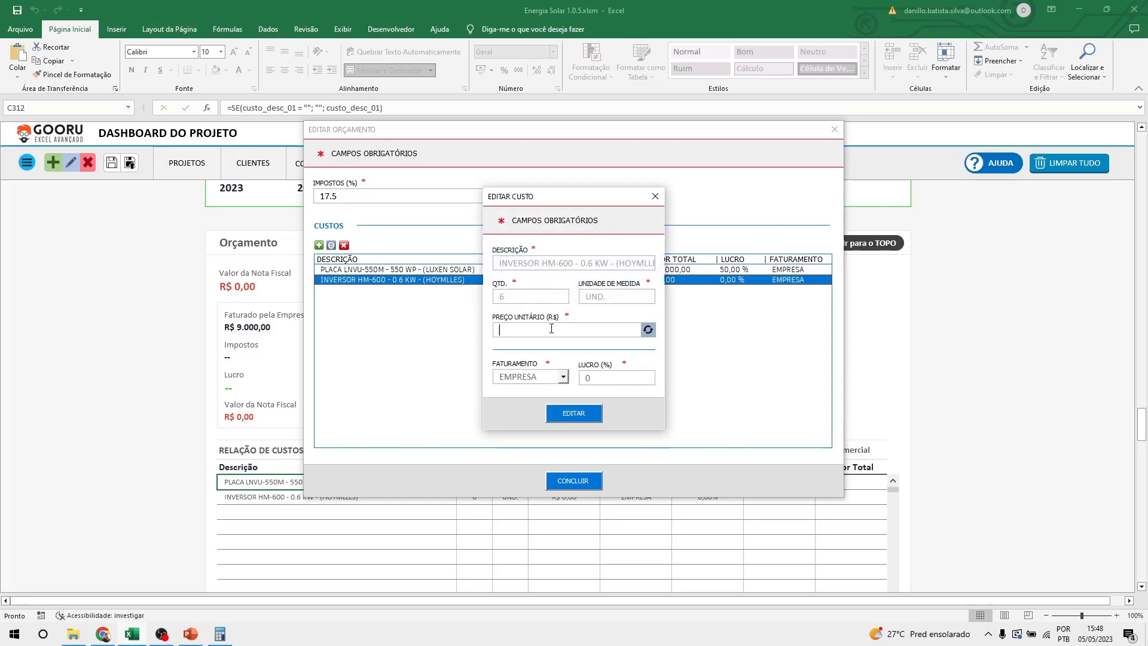
type("200")
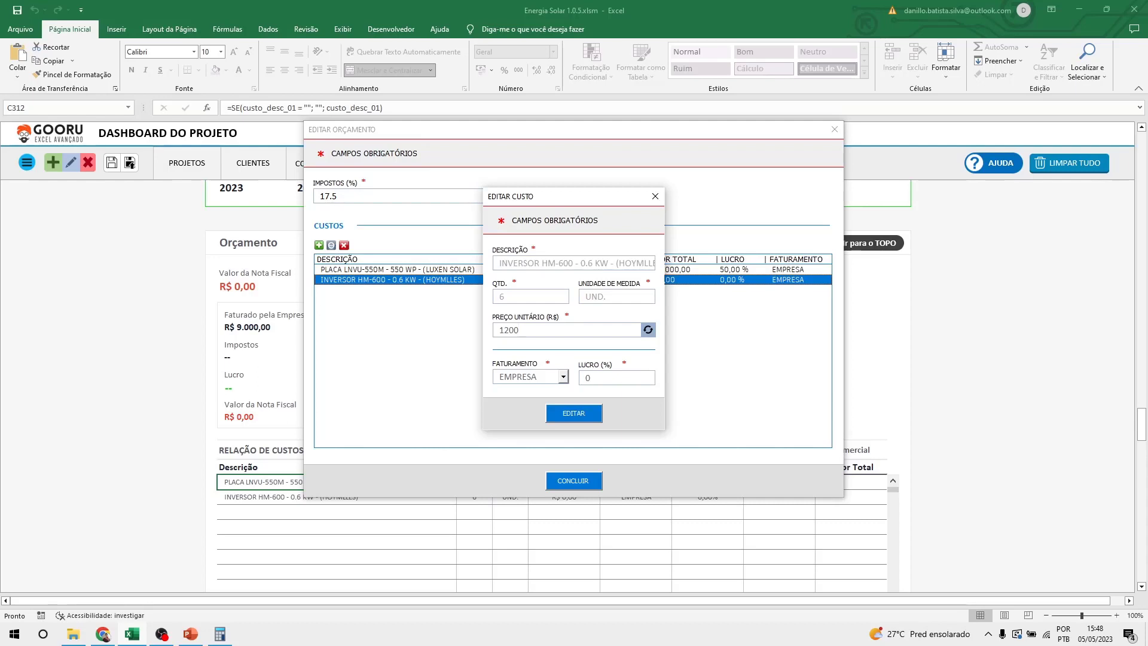
left_click(544, 379)
left_click(544, 379)
left_click(614, 377)
key("BackSpace")
type("30")
left_click(584, 419)
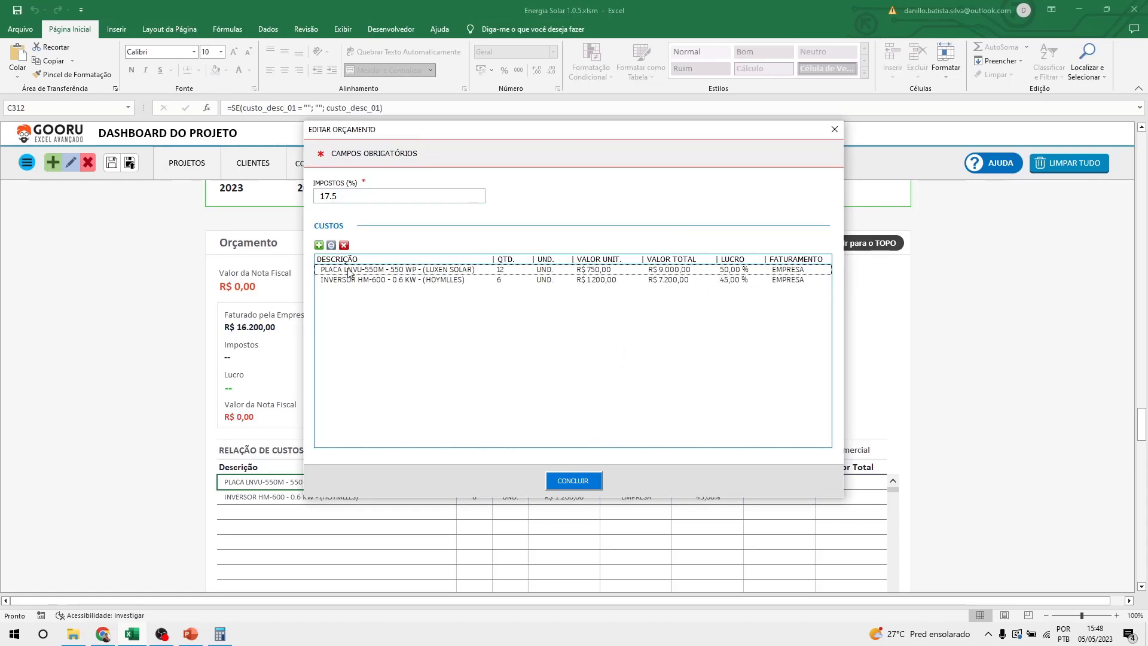
Insert an ART cost of 1 UND at R$ 300, billed to CLIENTE.
left_click(319, 246)
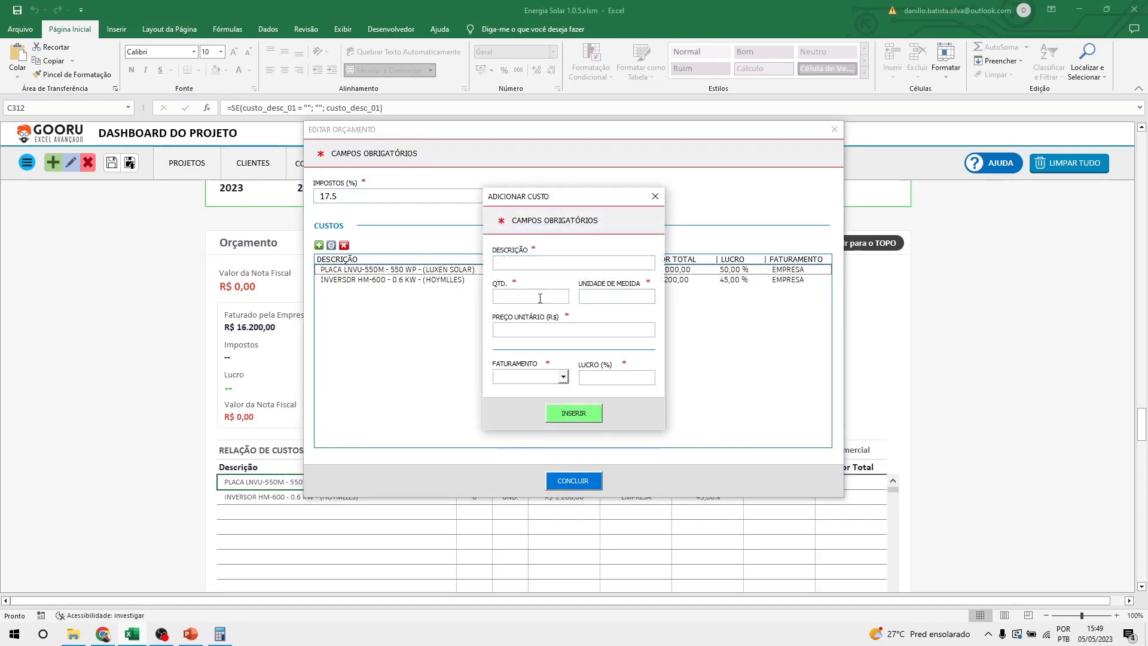
type("ART")
type("1")
key("Tab")
type("UND")
left_click(591, 333)
type("300")
left_click(528, 379)
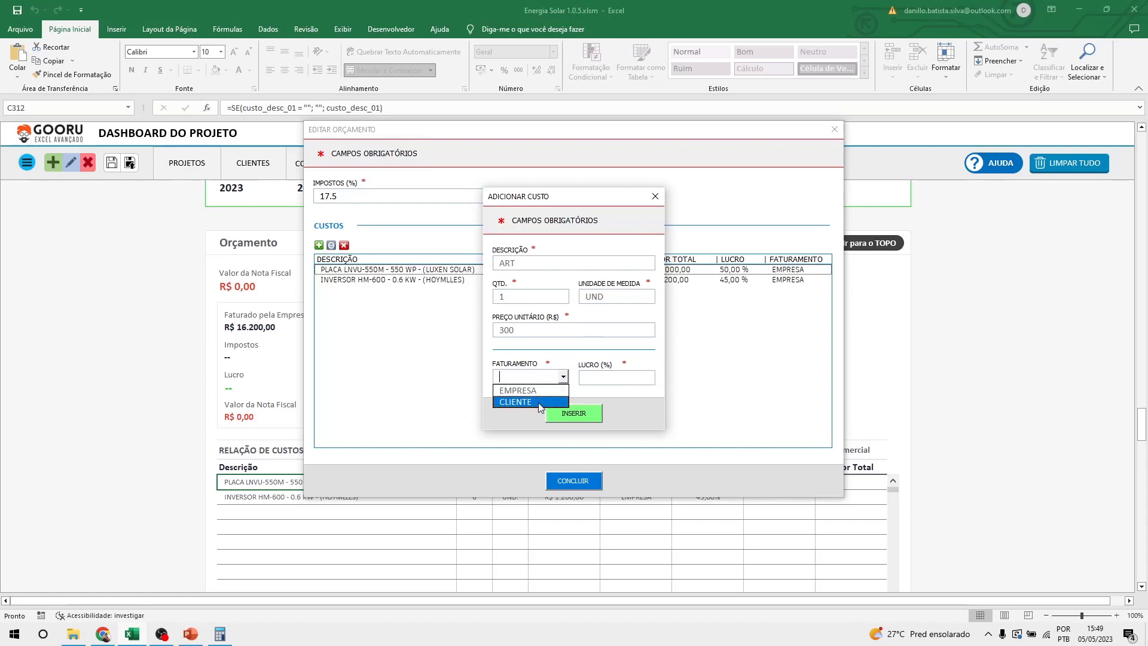
left_click(540, 405)
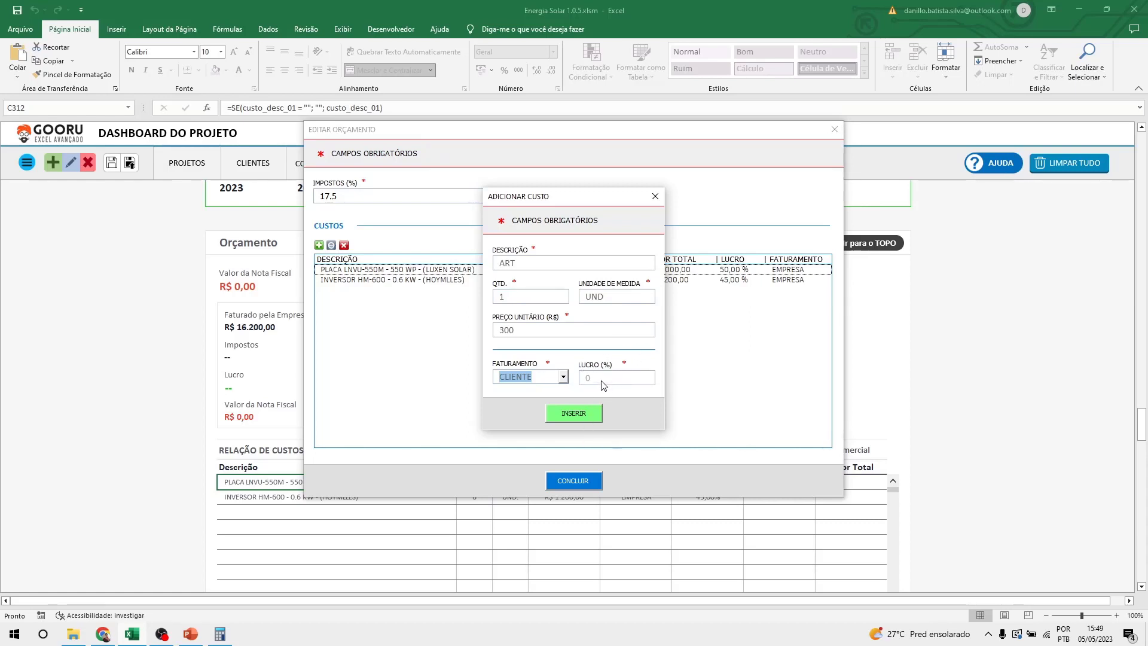
left_click(579, 414)
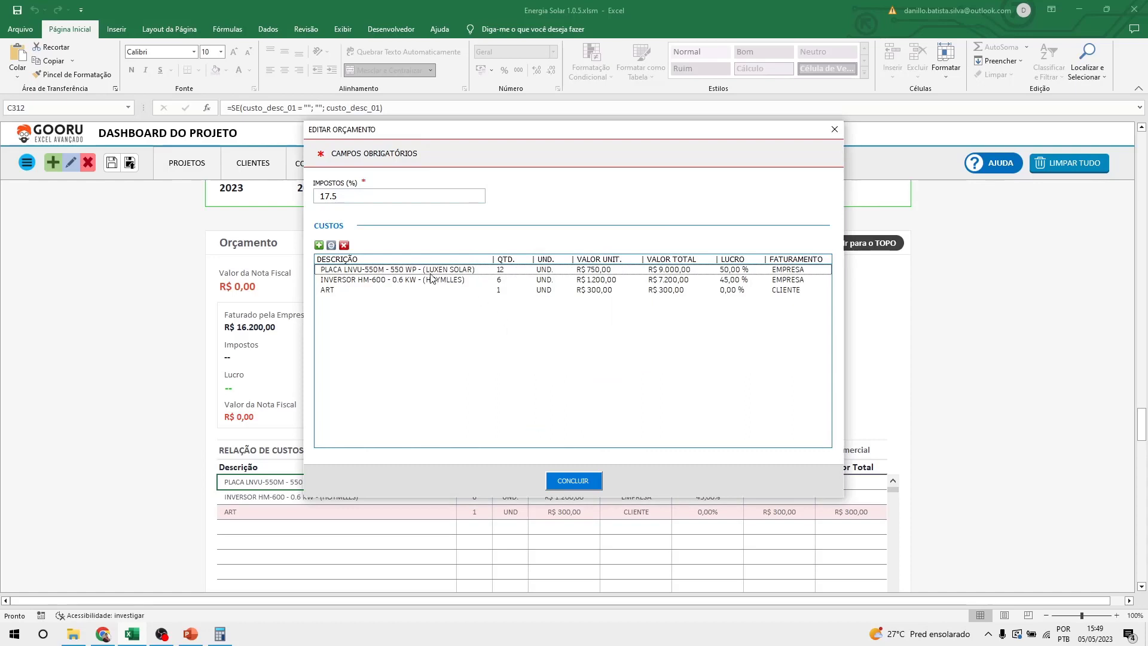
Insert a FRETE cost of 1 UND at R$ 450, billed to CLIENTE.
left_click(319, 245)
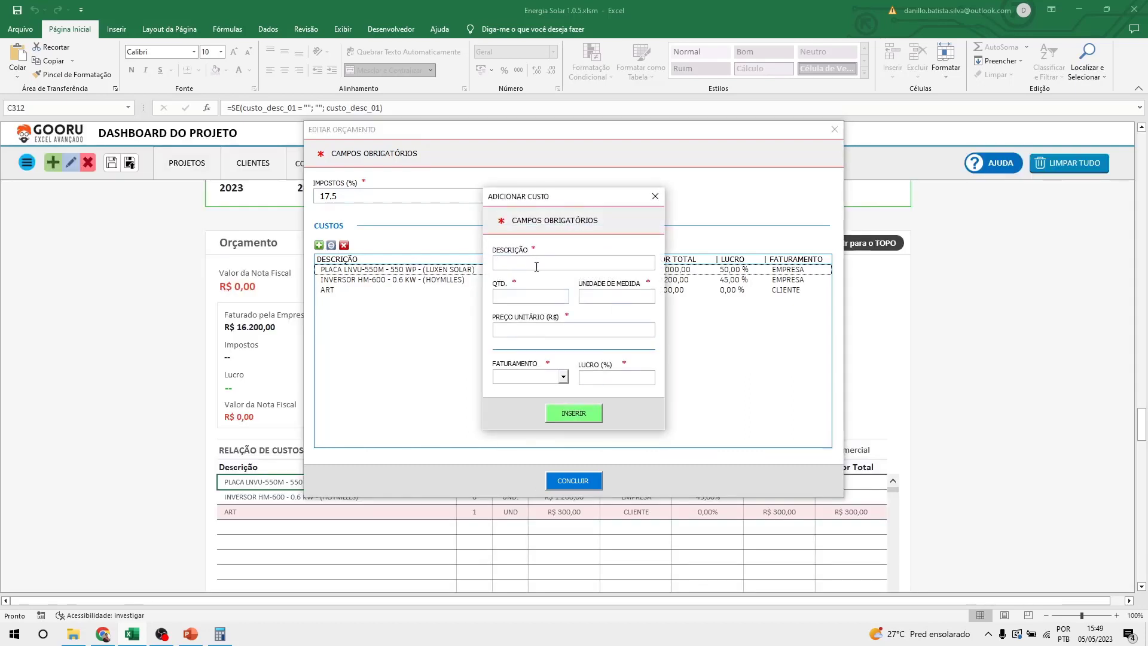
type("TRANSPORTE")
key("BackSpace")
key("BackSpace")
key("BackSpace")
key("BackSpace")
key("BackSpace")
key("BackSpace")
key("BackSpace")
key("BackSpace")
key("BackSpace")
key("BackSpace")
type("FRETE")
left_click(531, 297)
type("1")
left_click(593, 298)
type("UND")
left_click(540, 332)
type("450")
left_click(562, 376)
left_click(523, 403)
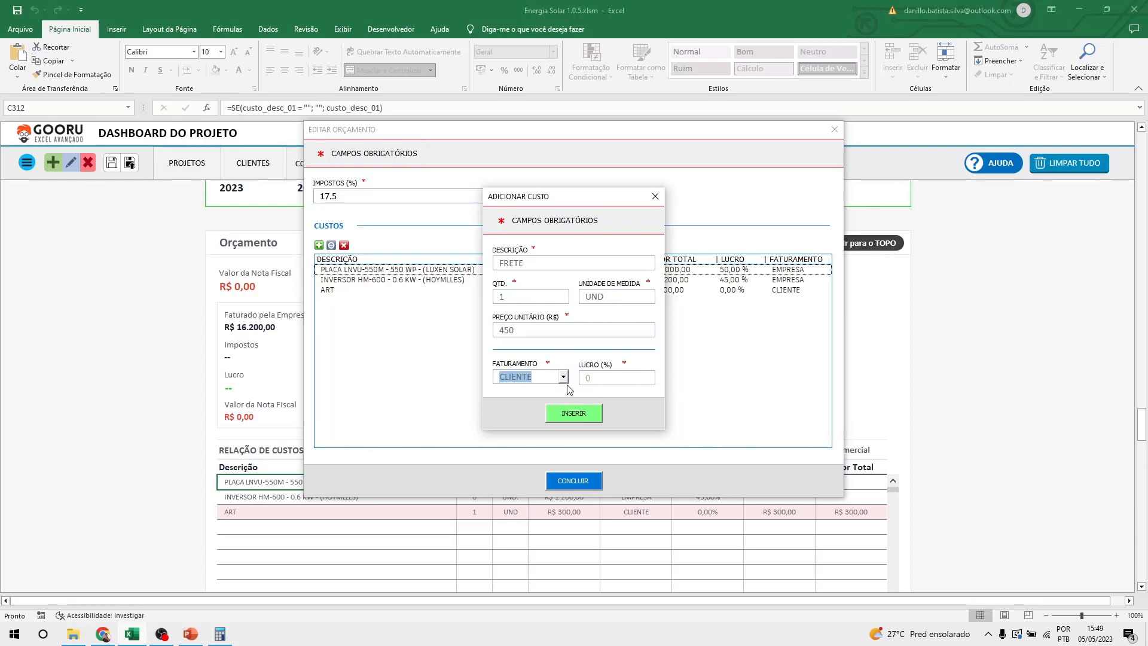
left_click(579, 419)
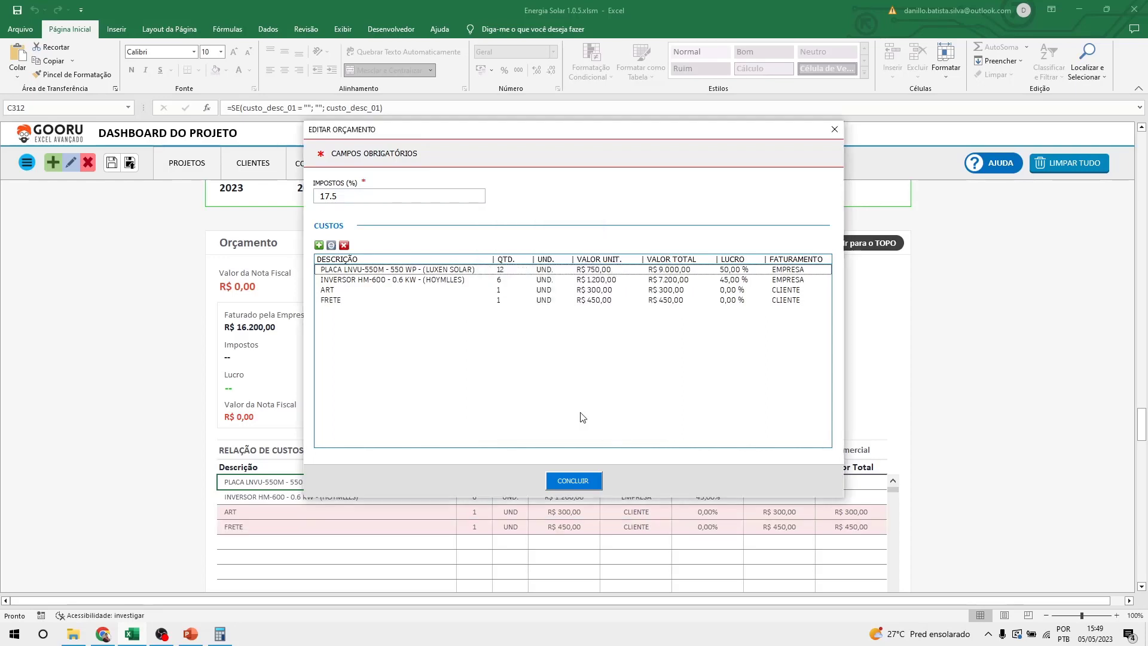
Start a new PROJETO cost of 1 UND at R$ 450.
left_click(318, 245)
type("PROJETO")
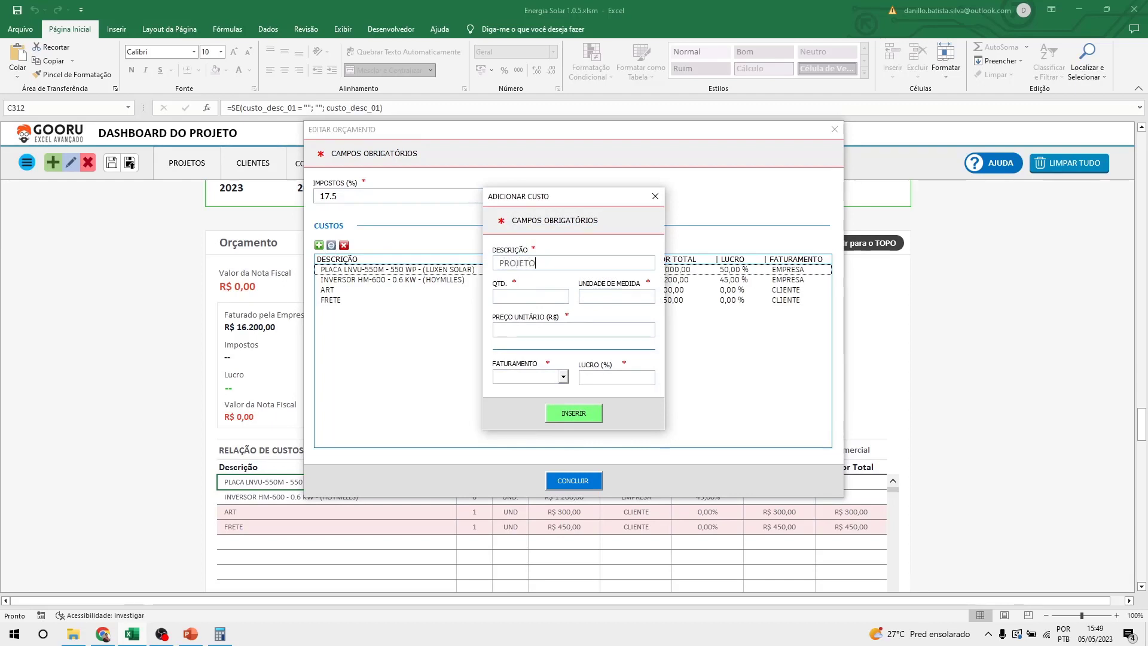
left_click(516, 297)
type("1")
left_click(619, 295)
type("UND")
key("Tab")
left_click(583, 333)
type("450")
Bill PROJETO to EMPRESA with a 100% profit margin and insert it.
left_click(520, 378)
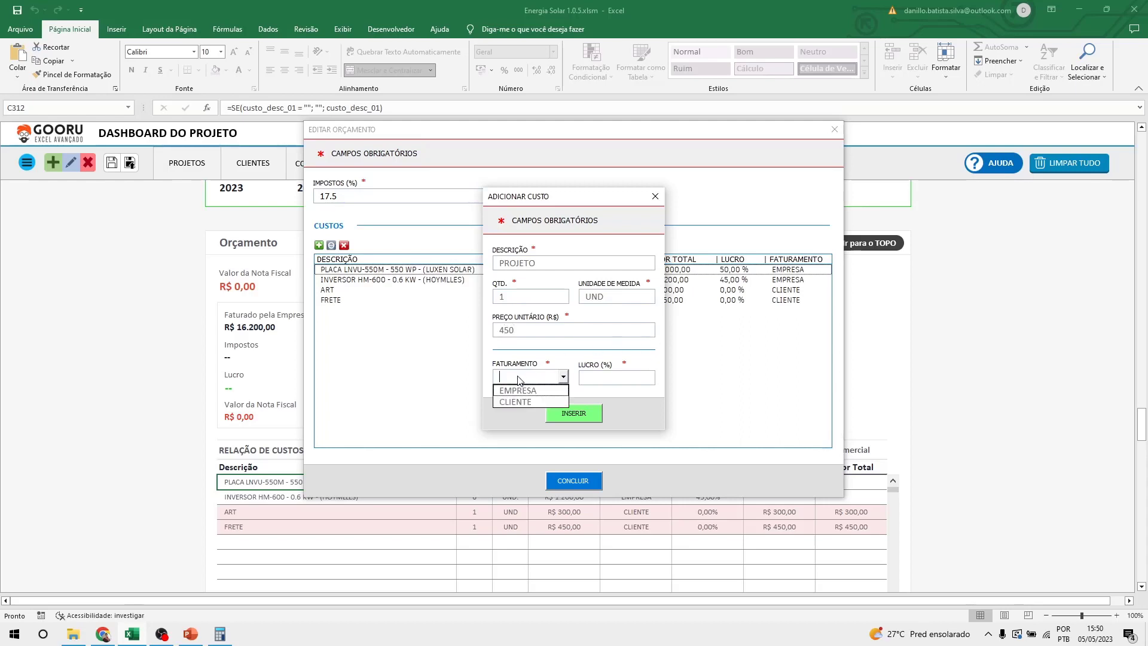
left_click(517, 390)
left_click(597, 381)
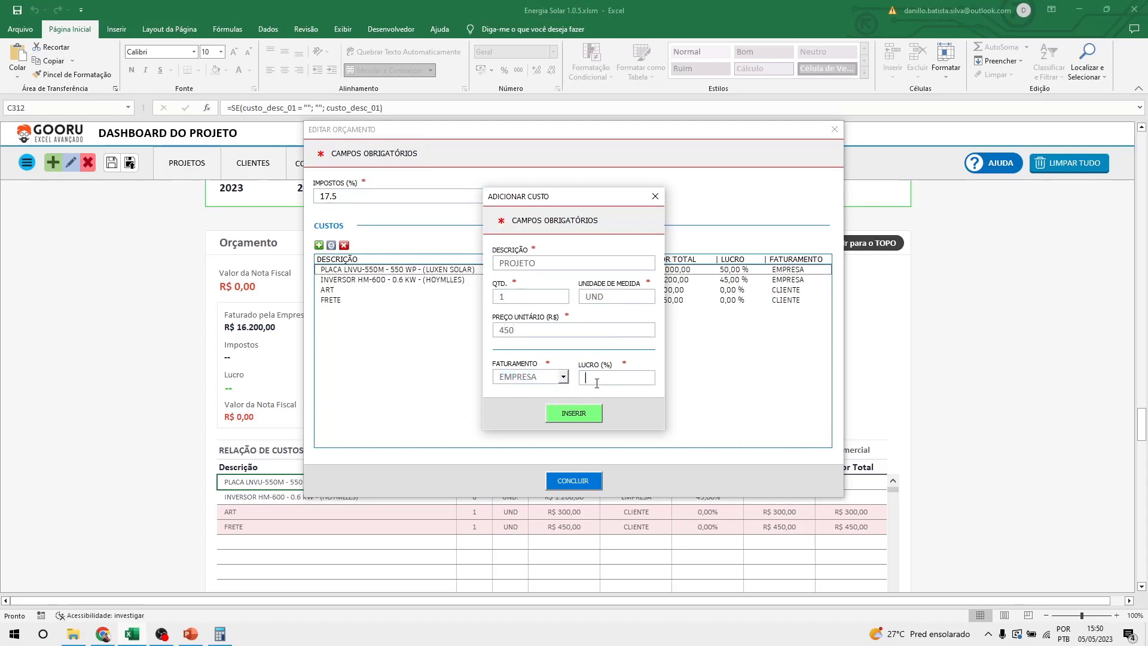
type("100")
left_click(571, 411)
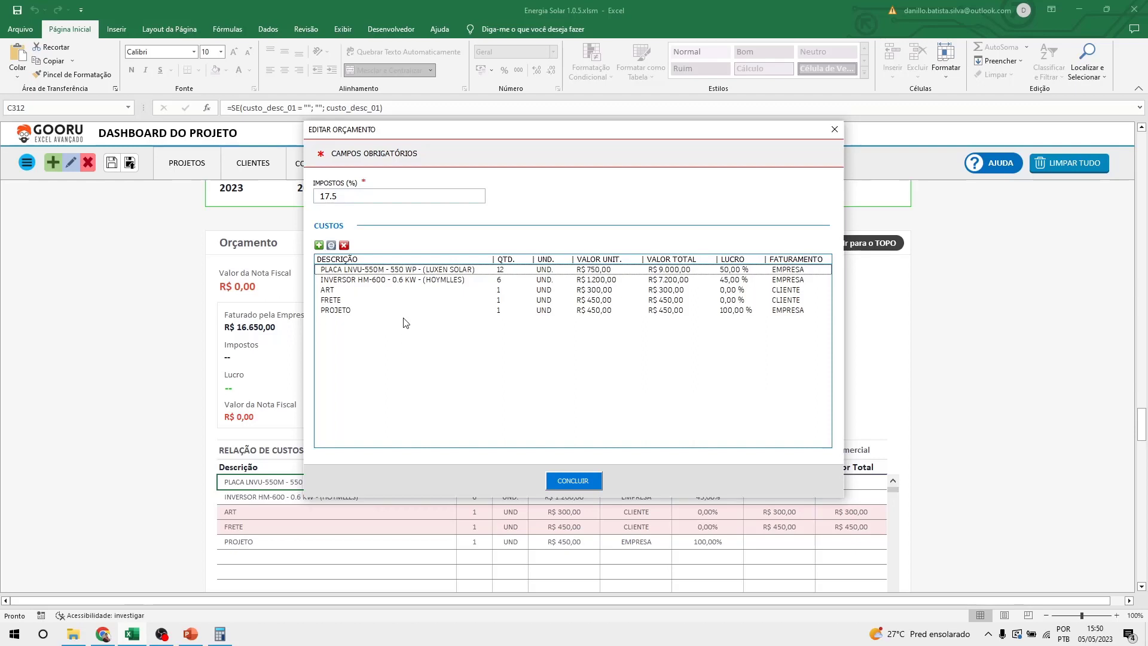
Start a new cost described DIÁRIA DE AJUDANTE DE ELETRICISTA with quantity 4.
left_click(318, 245)
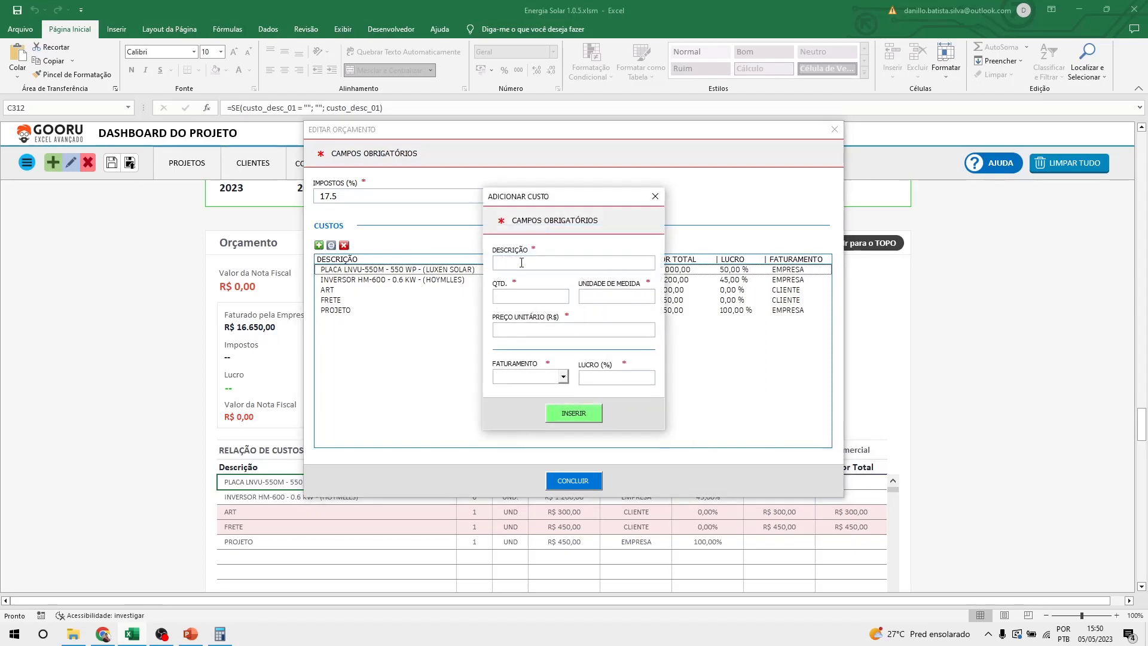
type("EST")
key("BackSpace")
key("BackSpace")
key("BackSpace")
type("AJUDANTE DE ")
type("ELETRI")
type("CISTA")
type("2")
mouse_move(500, 263)
left_mouse_down()
mouse_move(604, 263)
mouse_move(500, 263)
left_mouse_up()
type("DIÁRIA DE")
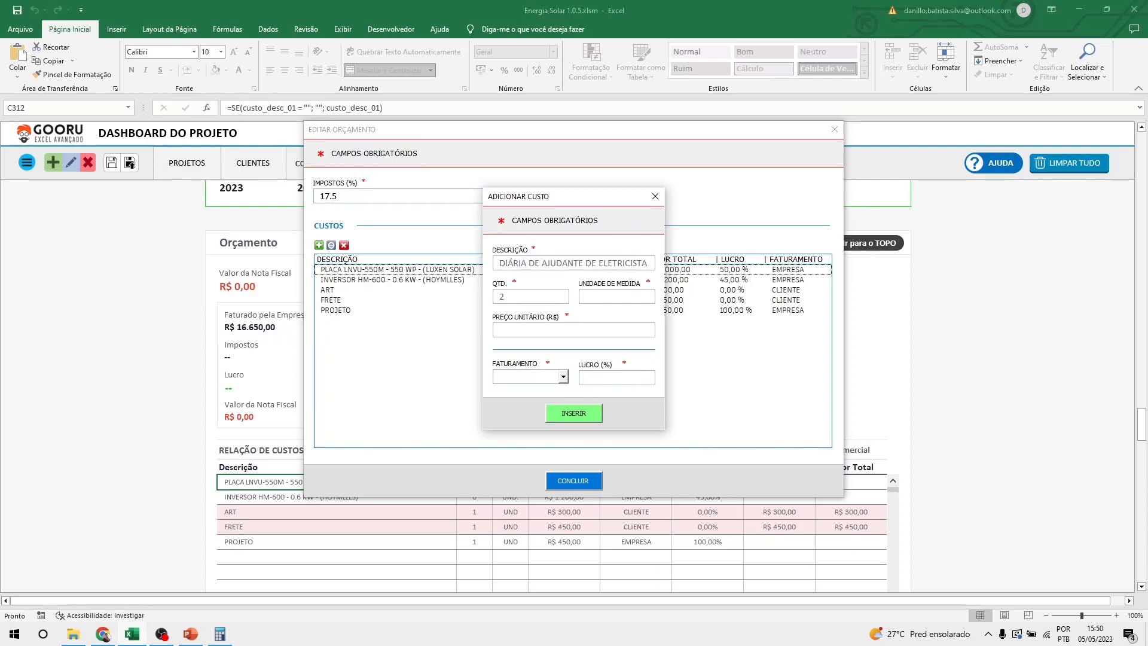
key("Tab")
type("4")
Set unit DIÁRIA, price 400, EMPRESA billing and 50% profit, then insert it.
left_click(610, 295)
type("DIÁRIA")
left_click(596, 330)
type("400")
left_click(563, 377)
left_click(532, 388)
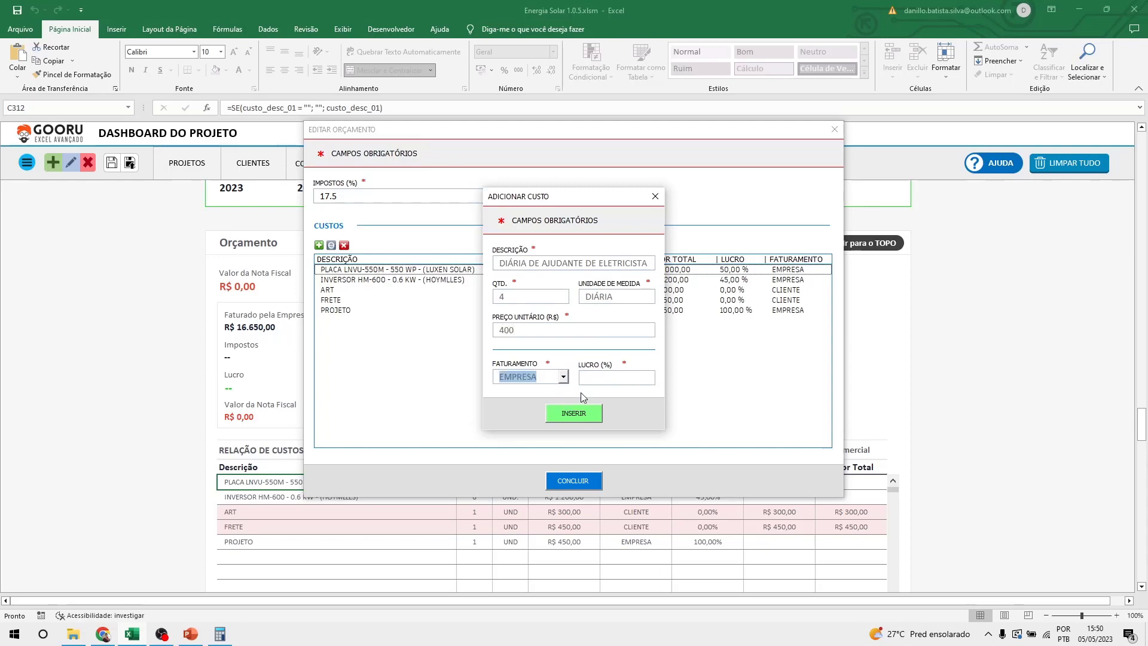
left_click(607, 379)
type("50")
left_click(574, 417)
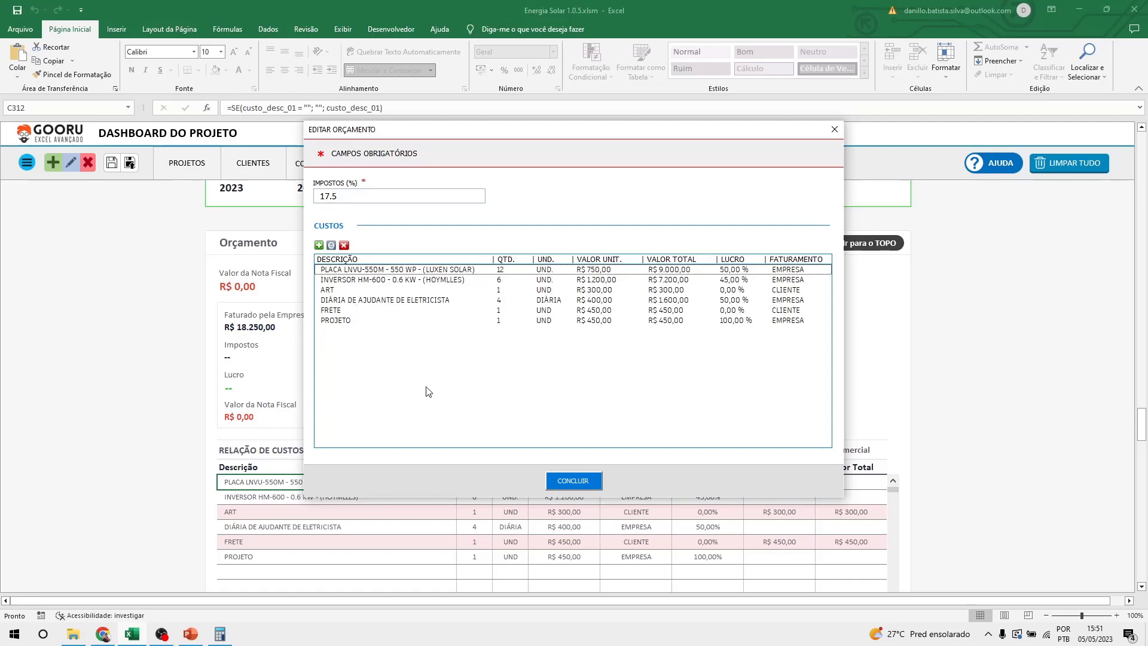
Conclude the budget edit so the dashboard shows invoice value R$ 33.018,18 and profit R$ 8.990,00.
left_click(586, 483)
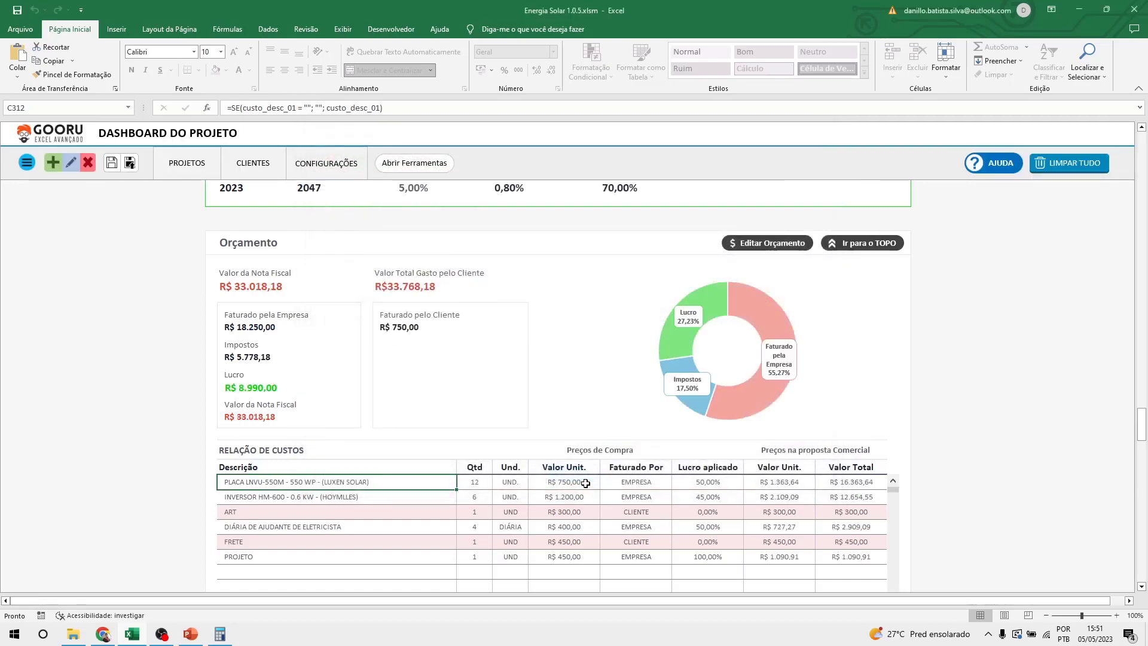
scroll(557, 377, "down", 2)
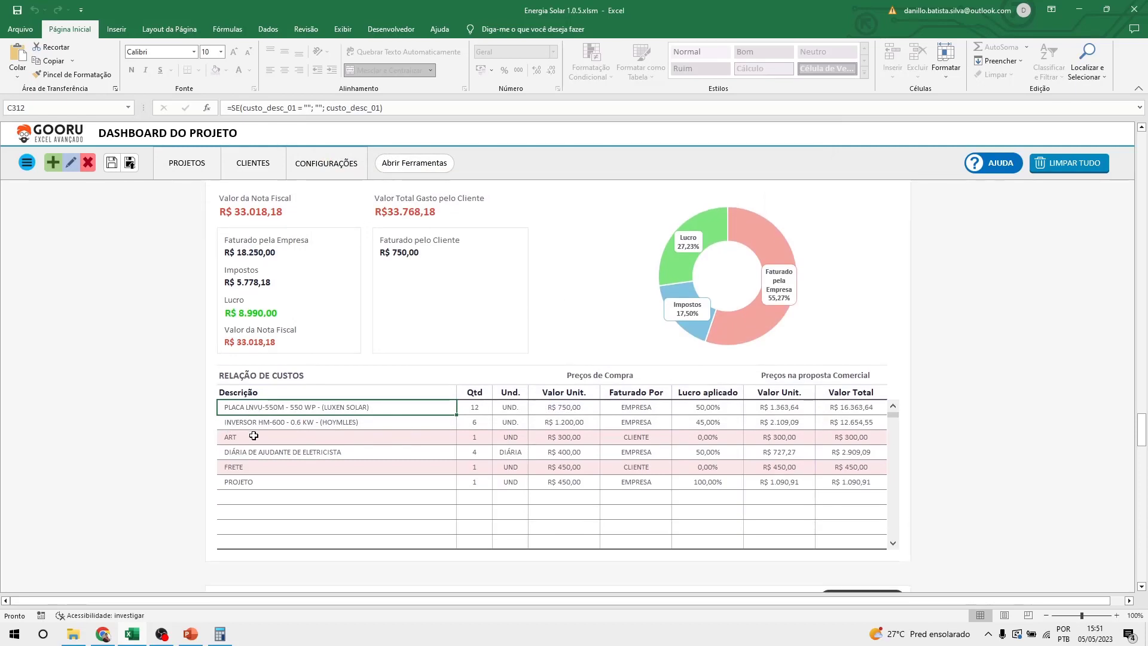
left_click(253, 436)
left_click(254, 464)
left_click(253, 434)
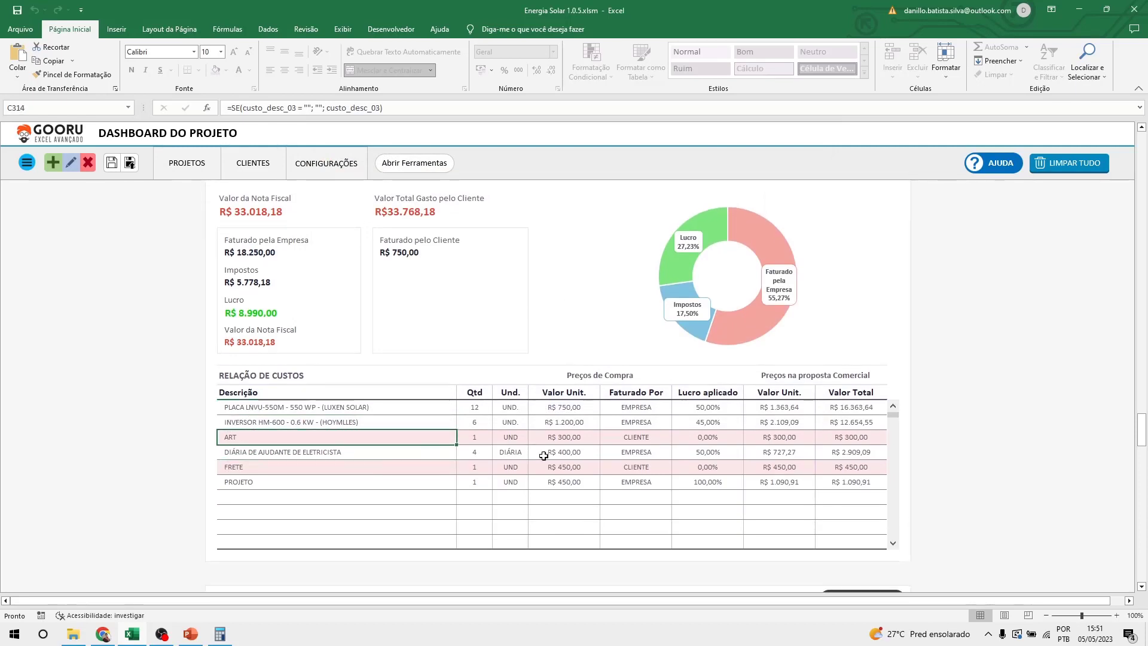
left_click(654, 437)
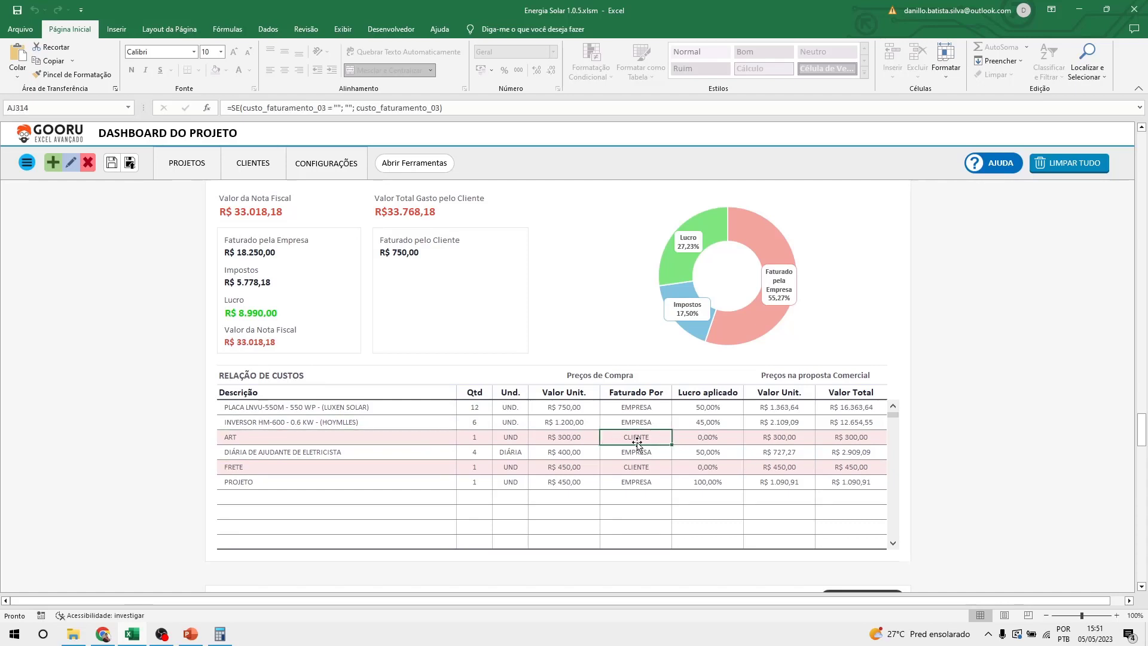
left_click(643, 467)
left_click(647, 437)
left_click(645, 465)
left_click(639, 436)
left_click_drag(364, 437, 623, 439)
left_click(634, 438)
left_click(651, 467)
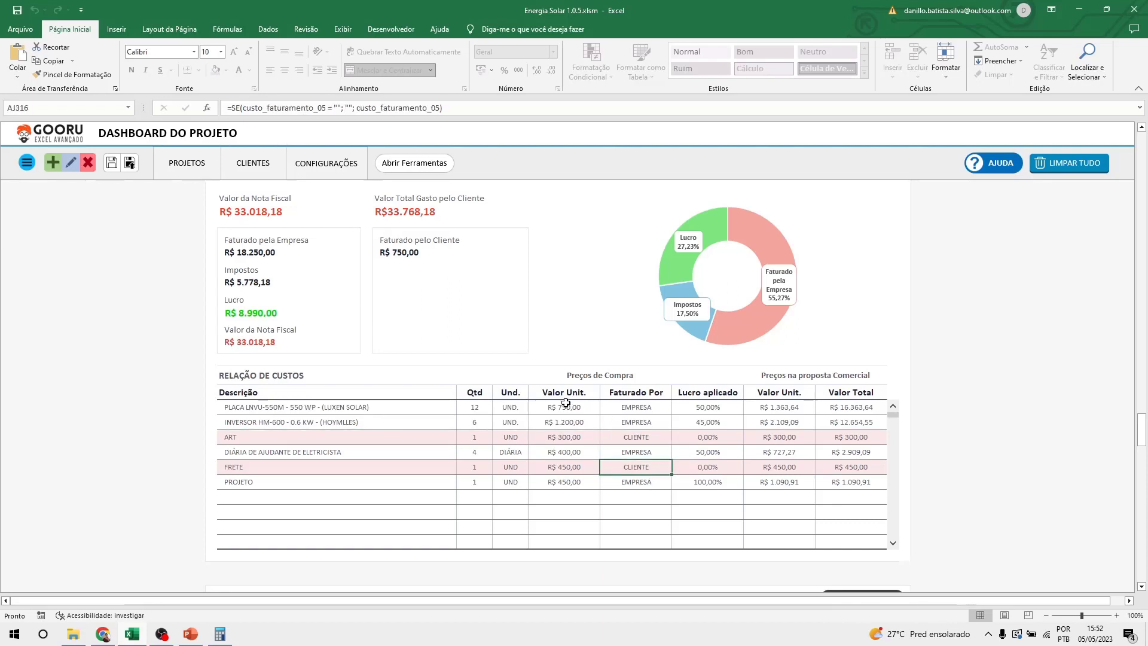
left_click(581, 374)
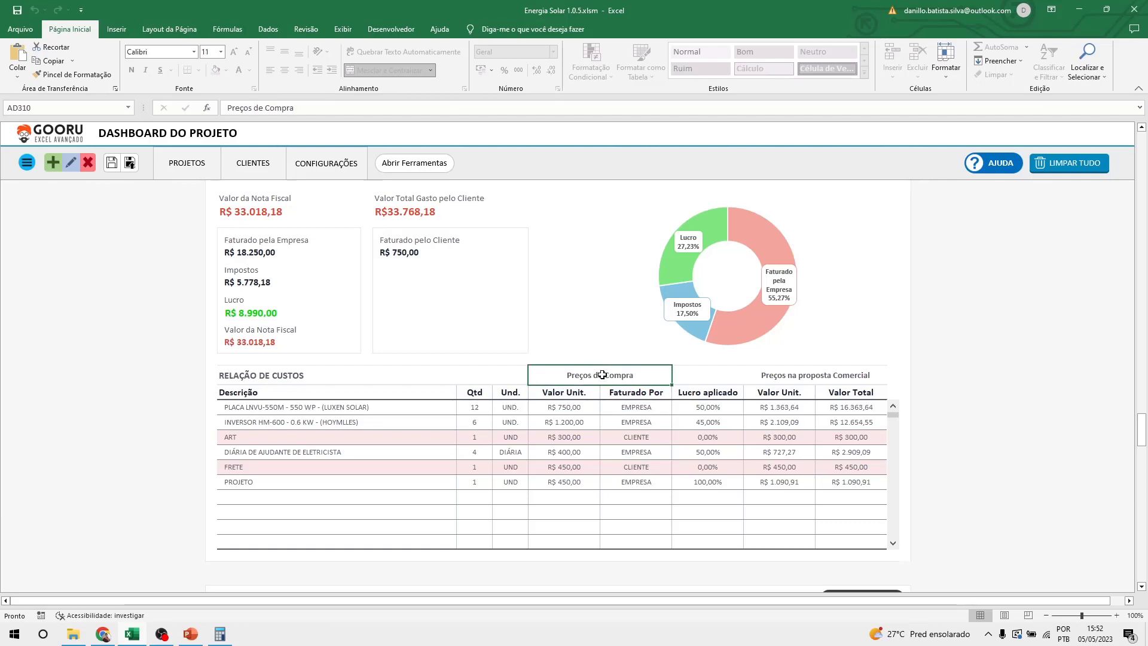
left_click_drag(602, 374, 610, 484)
left_click(579, 406)
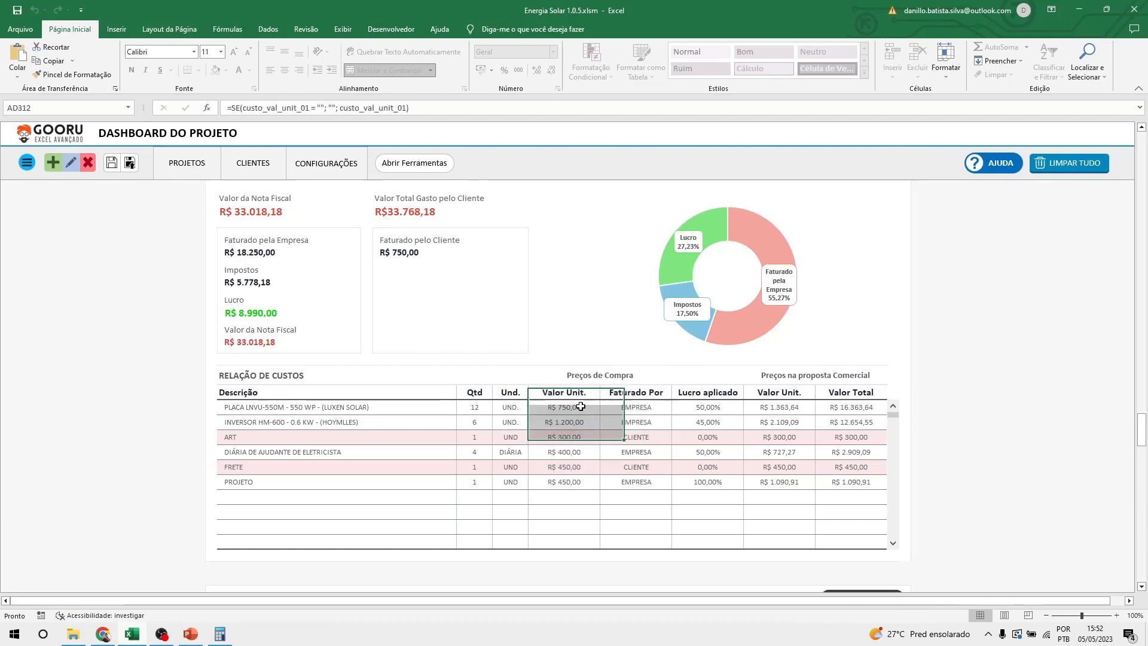
left_click(581, 422)
left_click(581, 439)
left_click(581, 453)
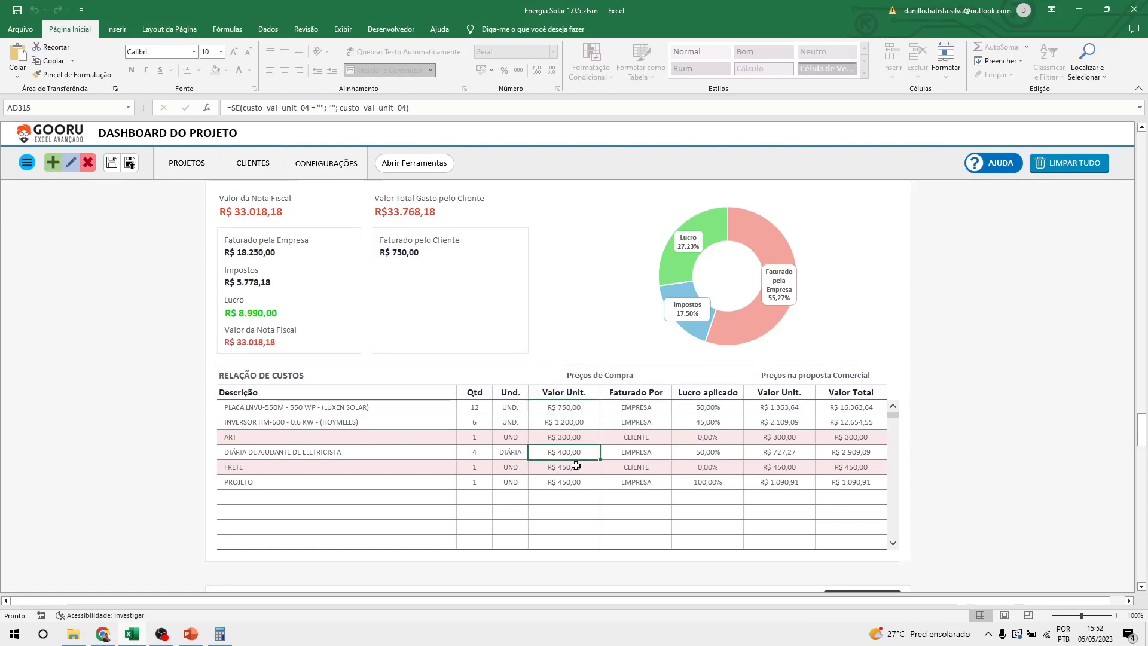
left_click(575, 467)
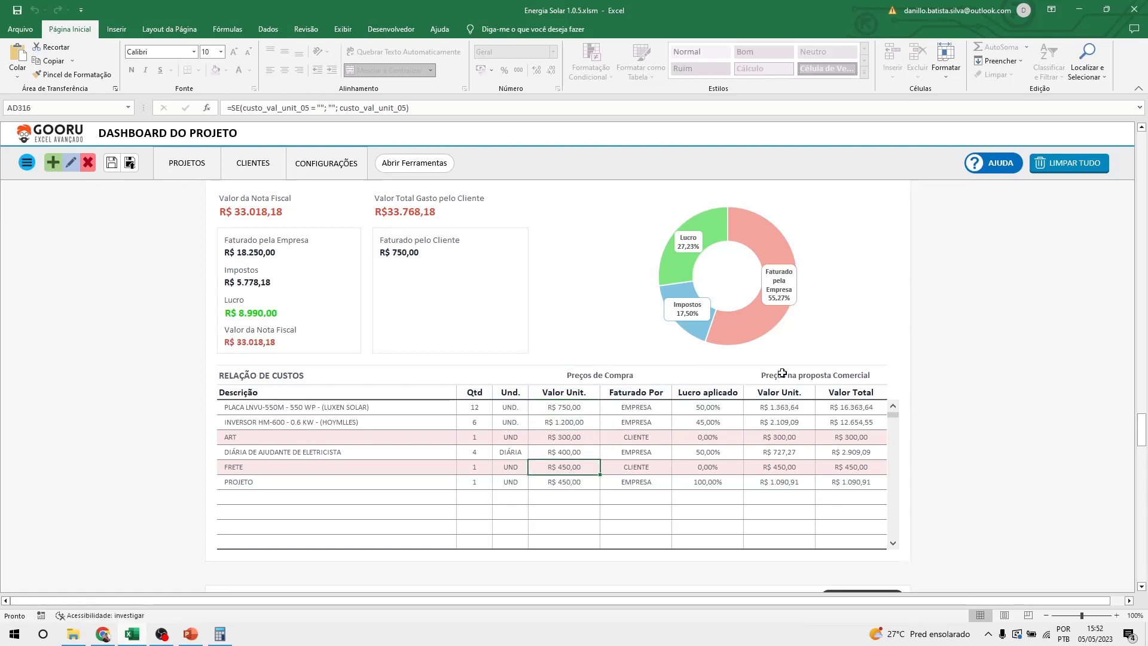
left_click_drag(777, 376, 788, 478)
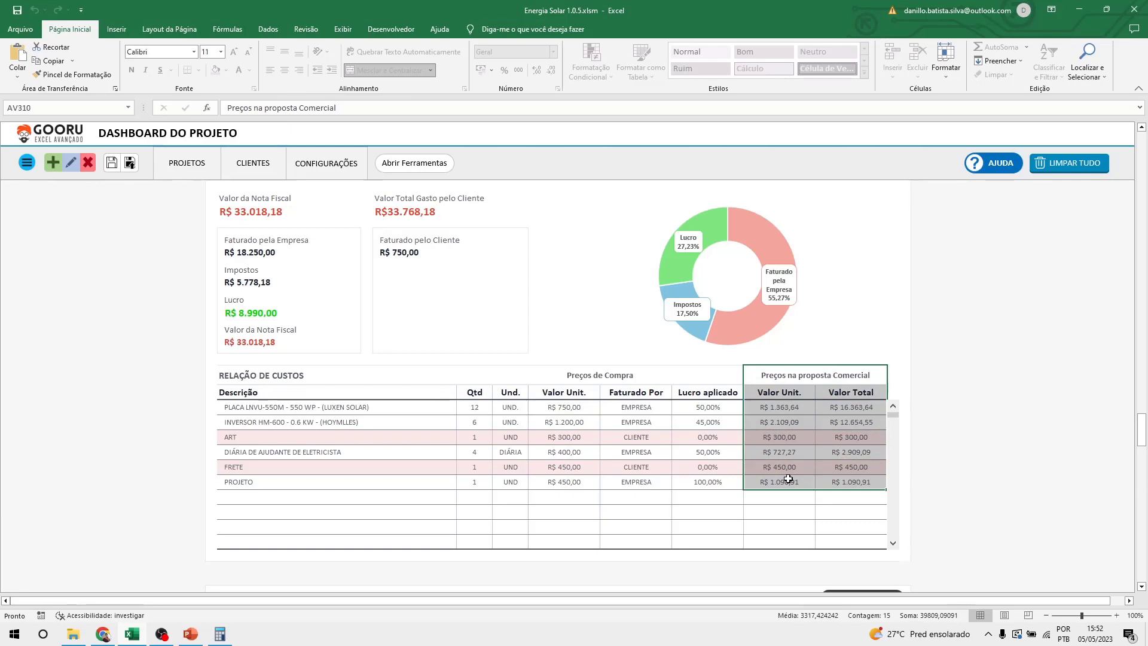
left_click(558, 409)
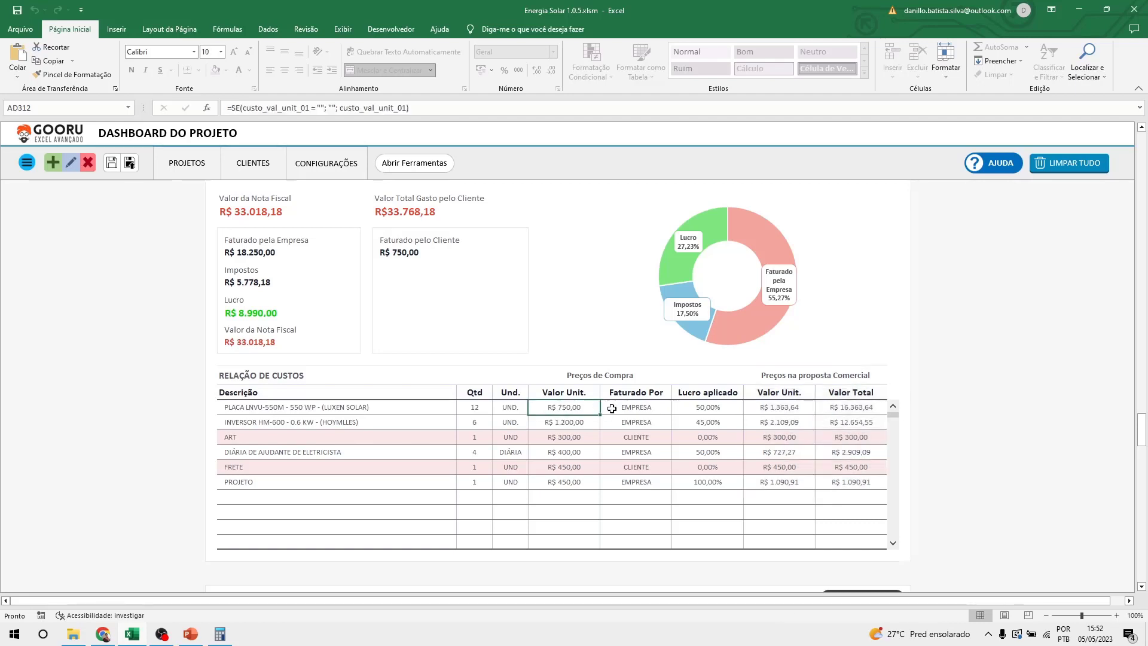
left_click(767, 408)
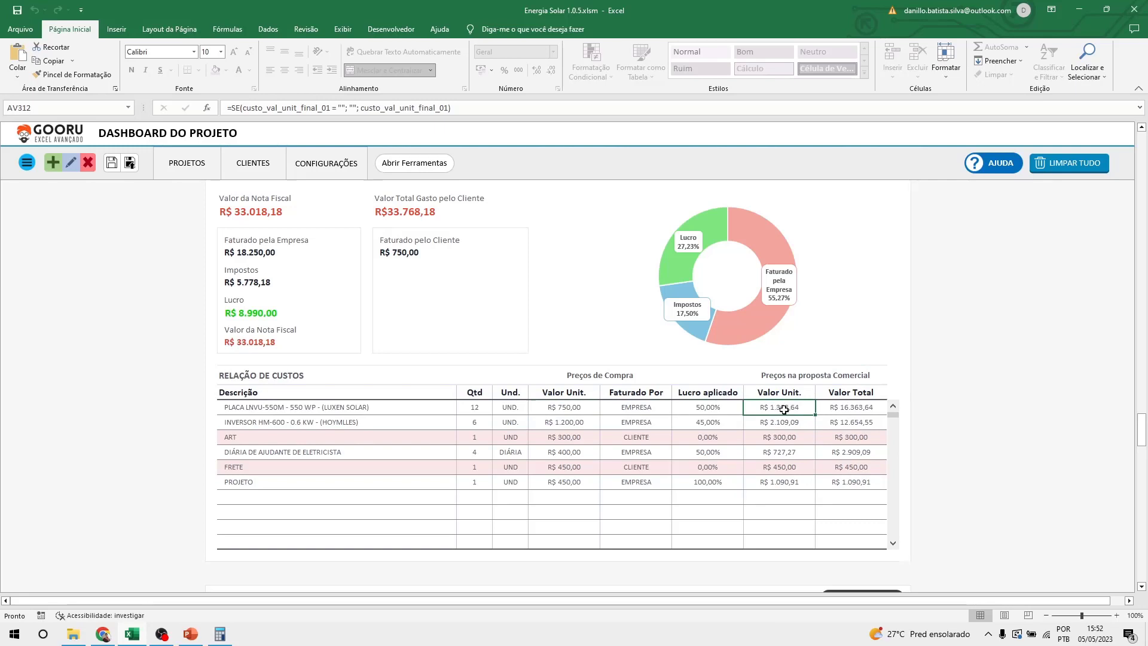
left_click(711, 409)
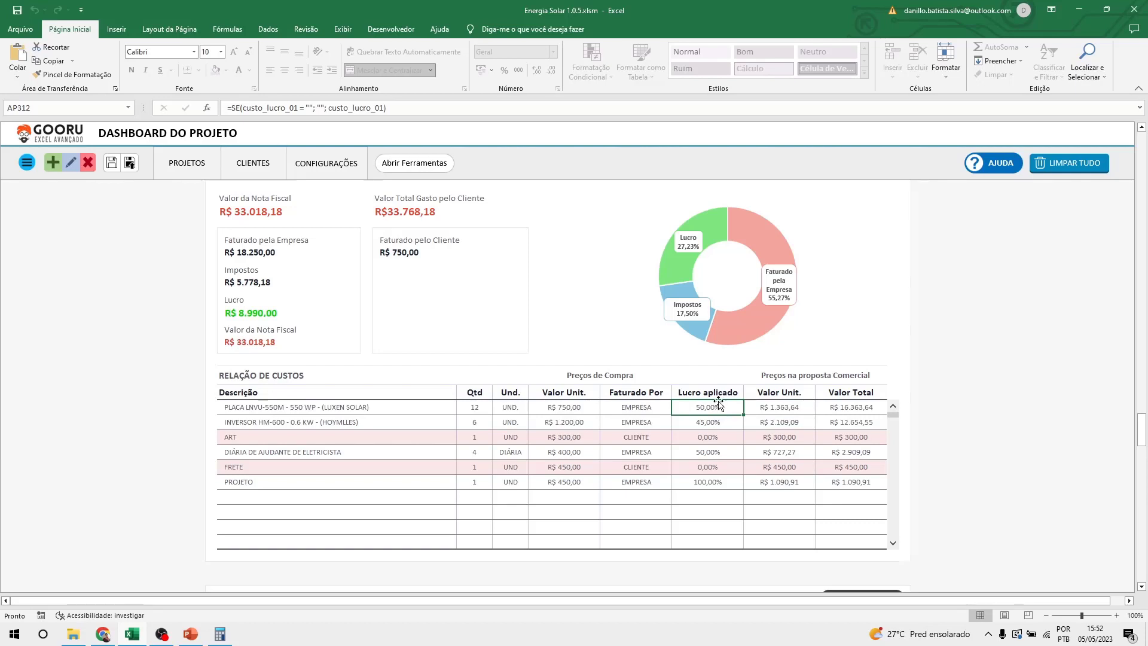
left_click(789, 422)
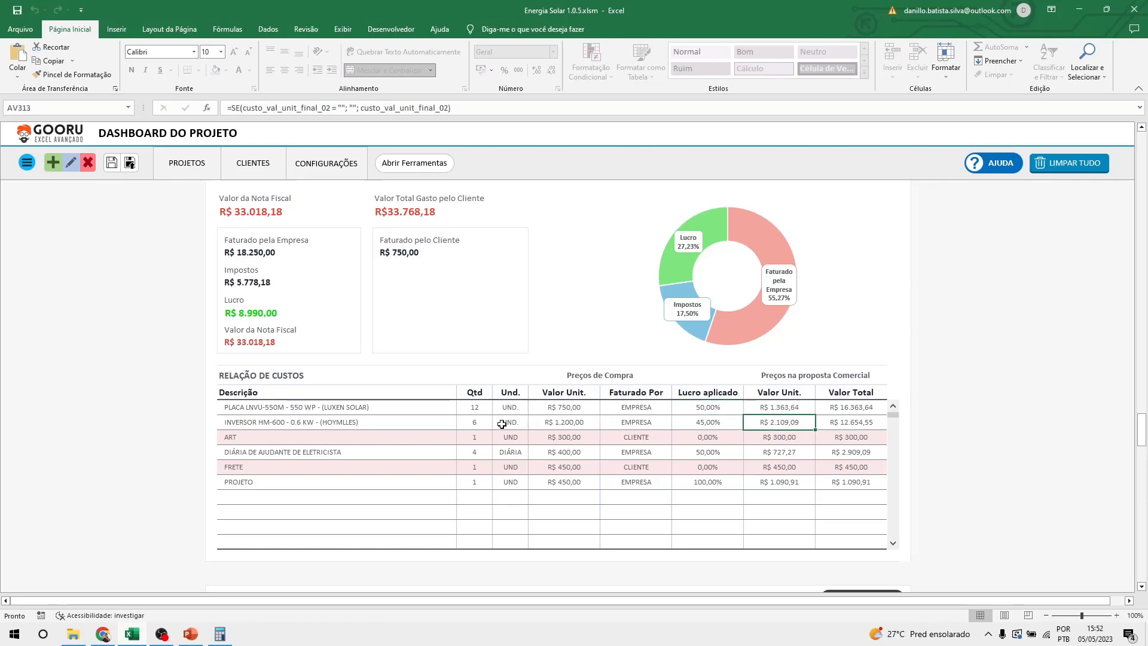
left_click(566, 421)
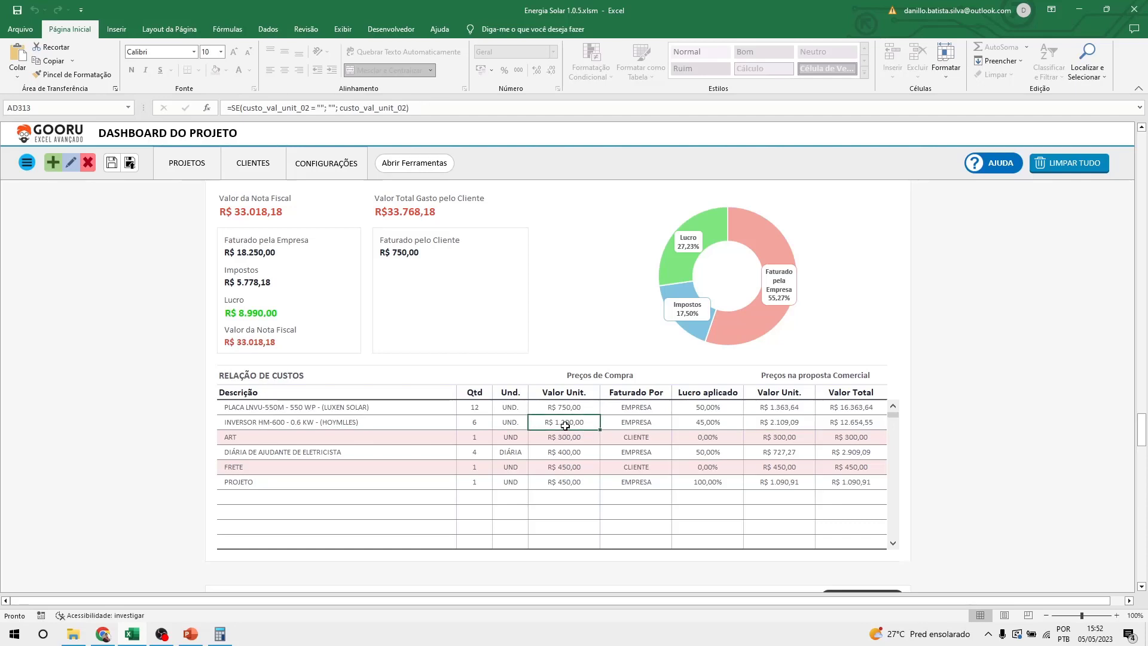
left_click(720, 422)
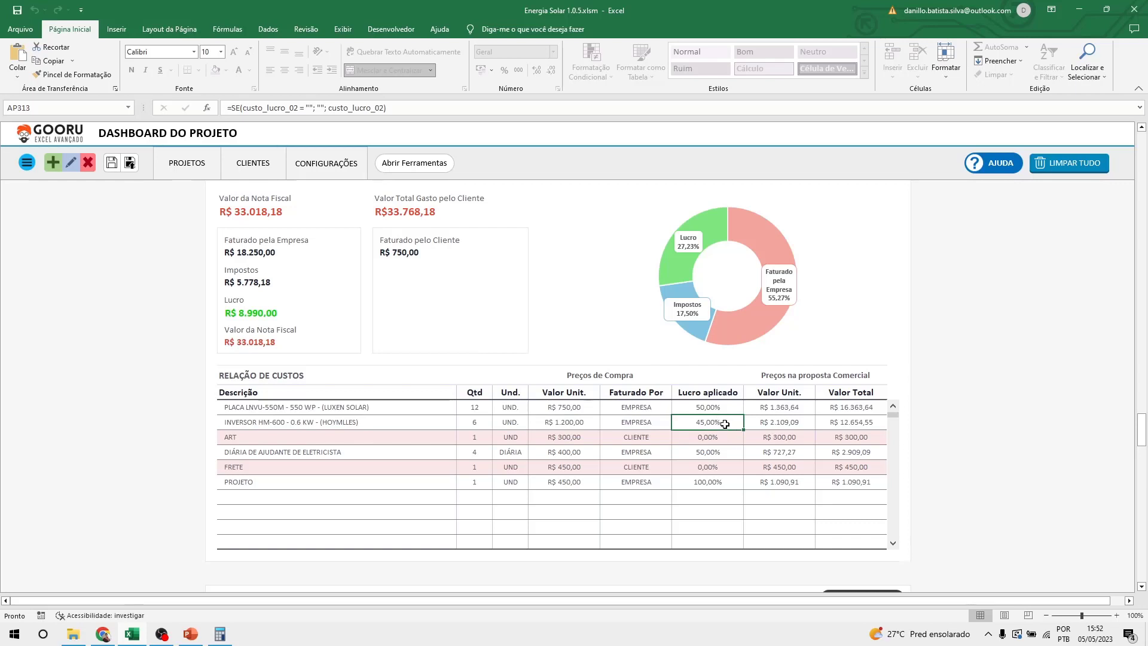
left_click(797, 422)
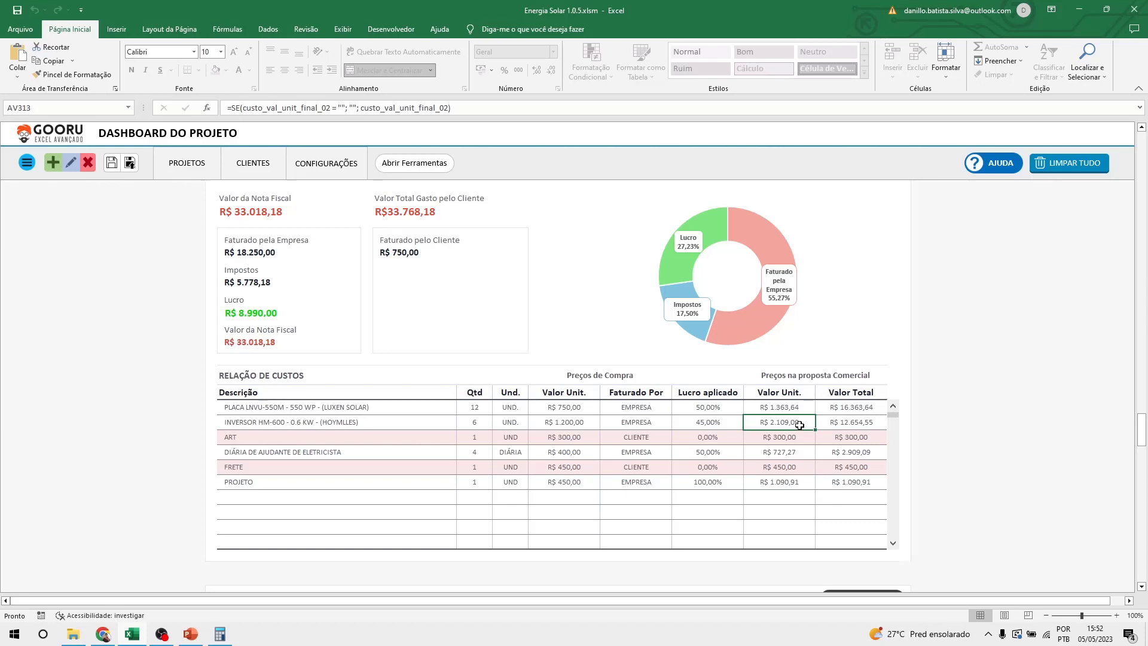
left_click(509, 439)
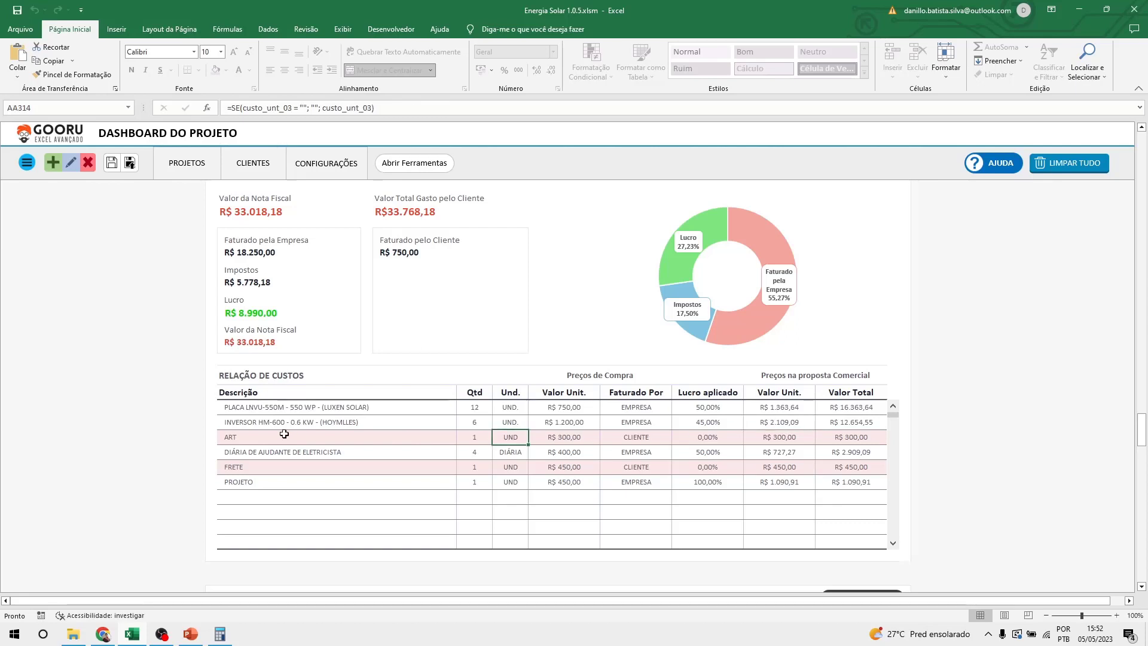
left_click_drag(284, 434, 871, 435)
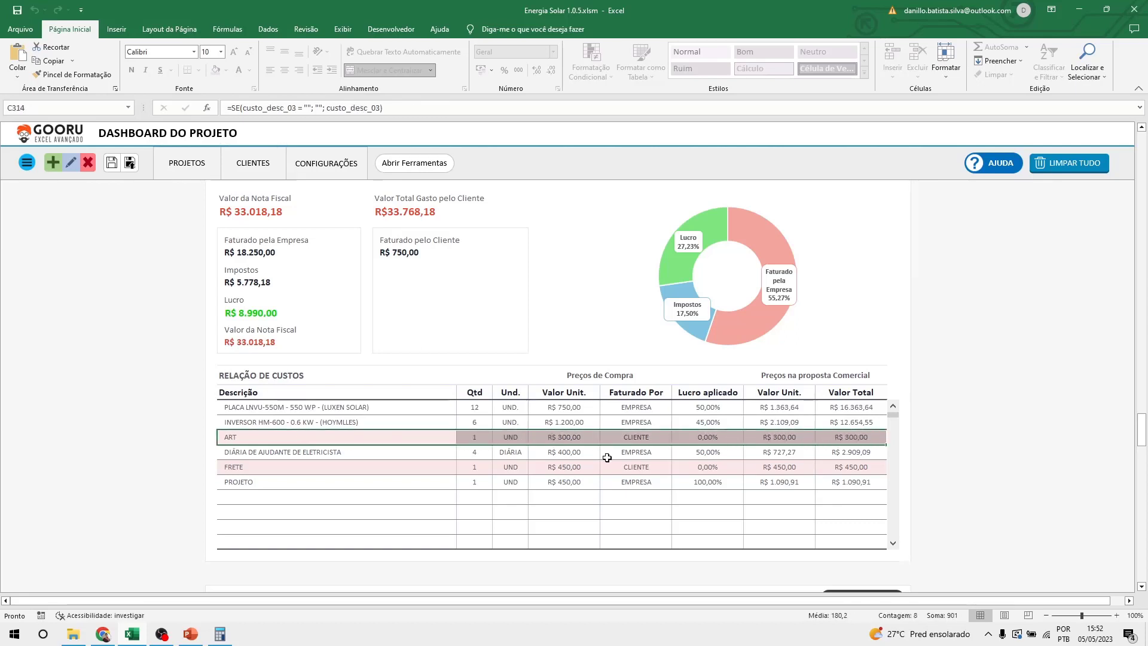
left_click(641, 438)
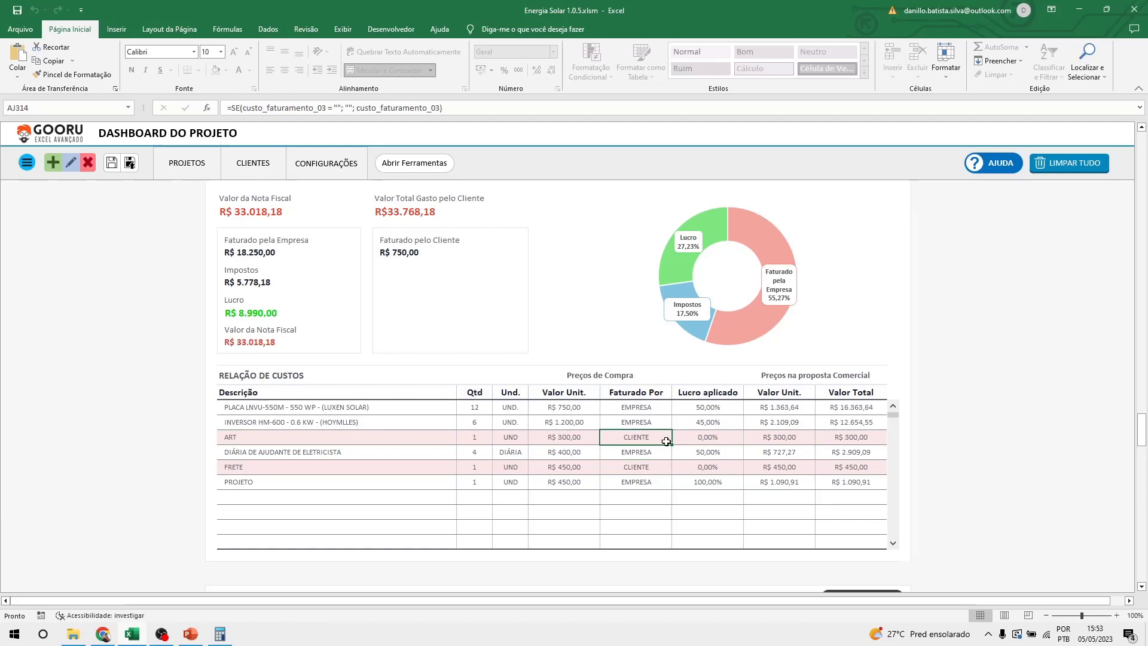
left_click(701, 439)
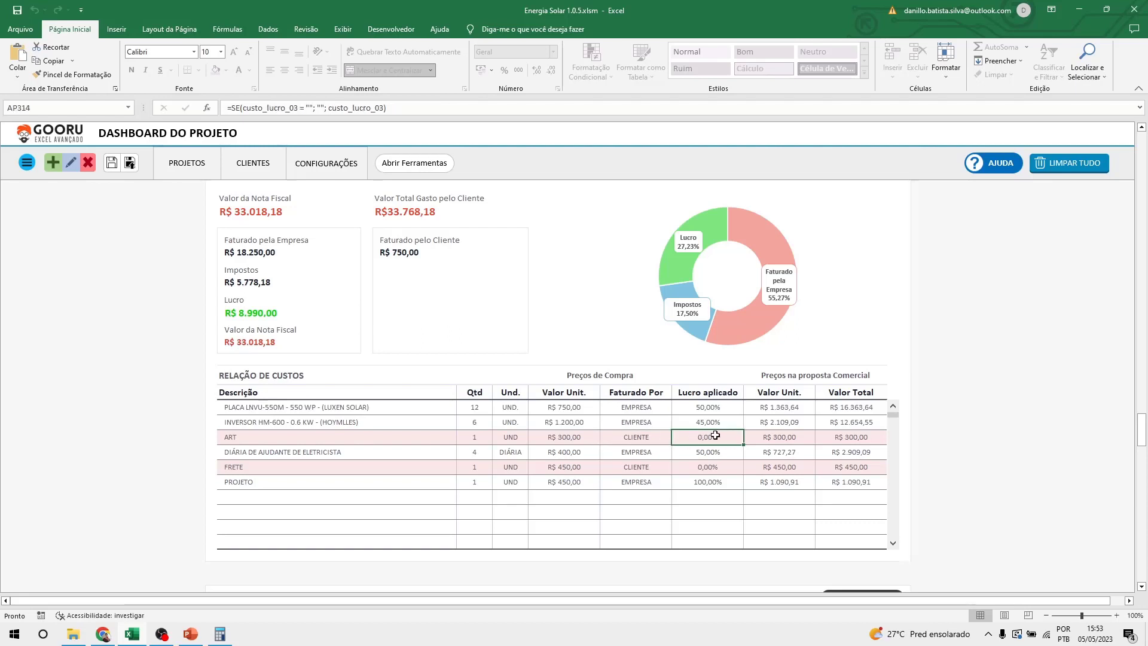
left_click(568, 434)
left_click(769, 438)
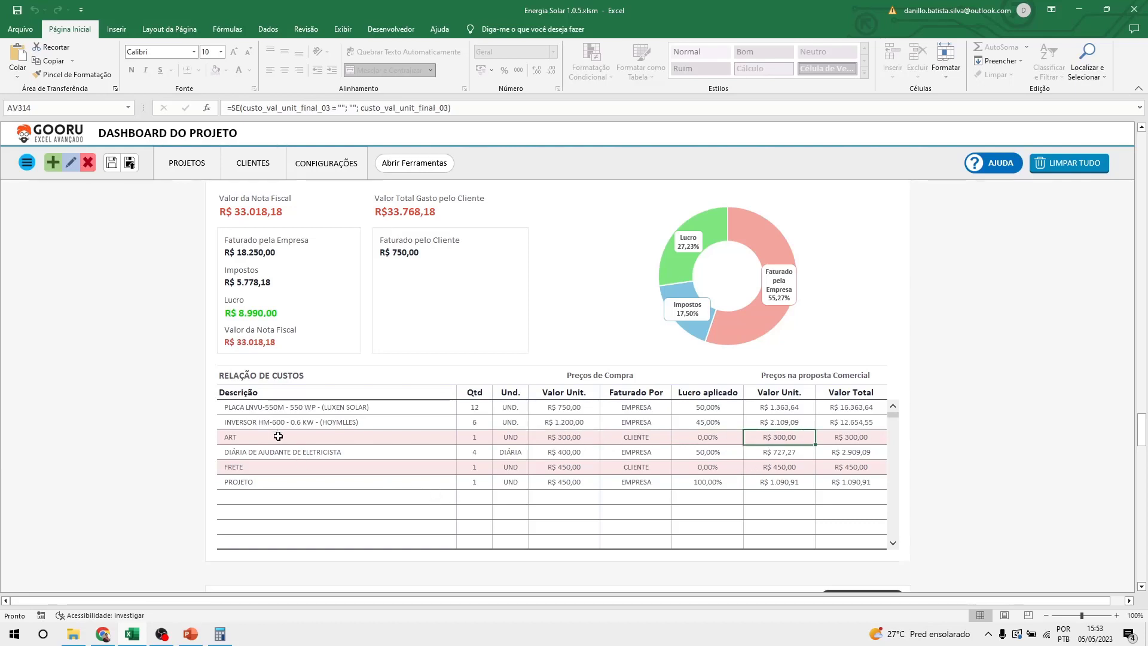
scroll(279, 442, "up", 1)
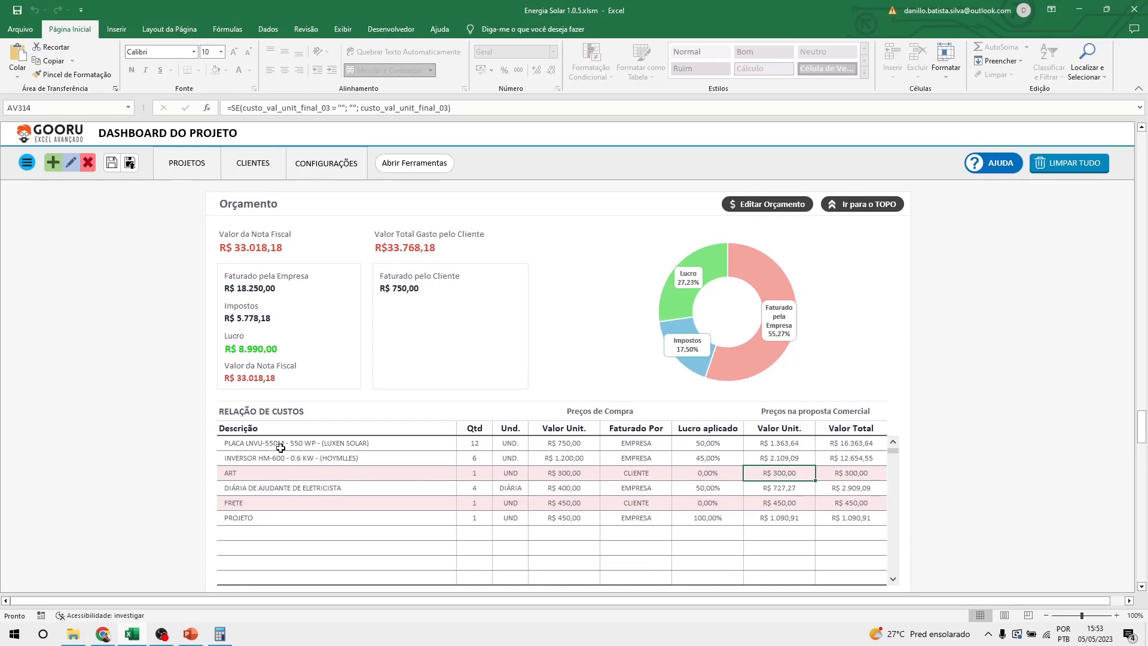
left_click_drag(221, 238, 226, 257)
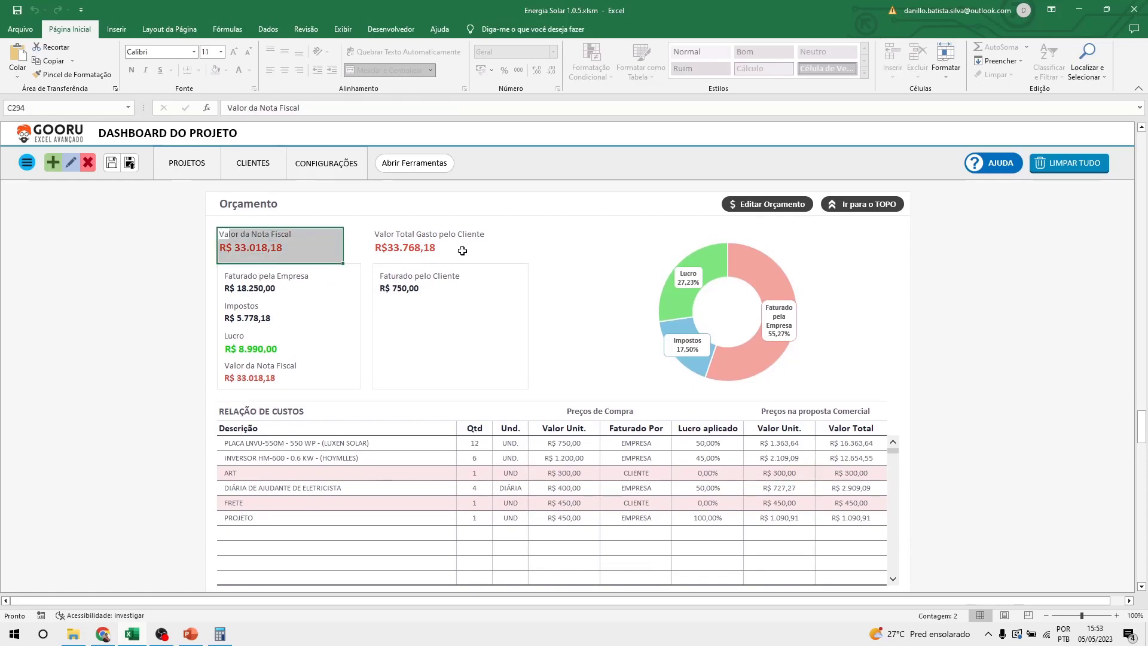
left_click(403, 256)
left_click(239, 248)
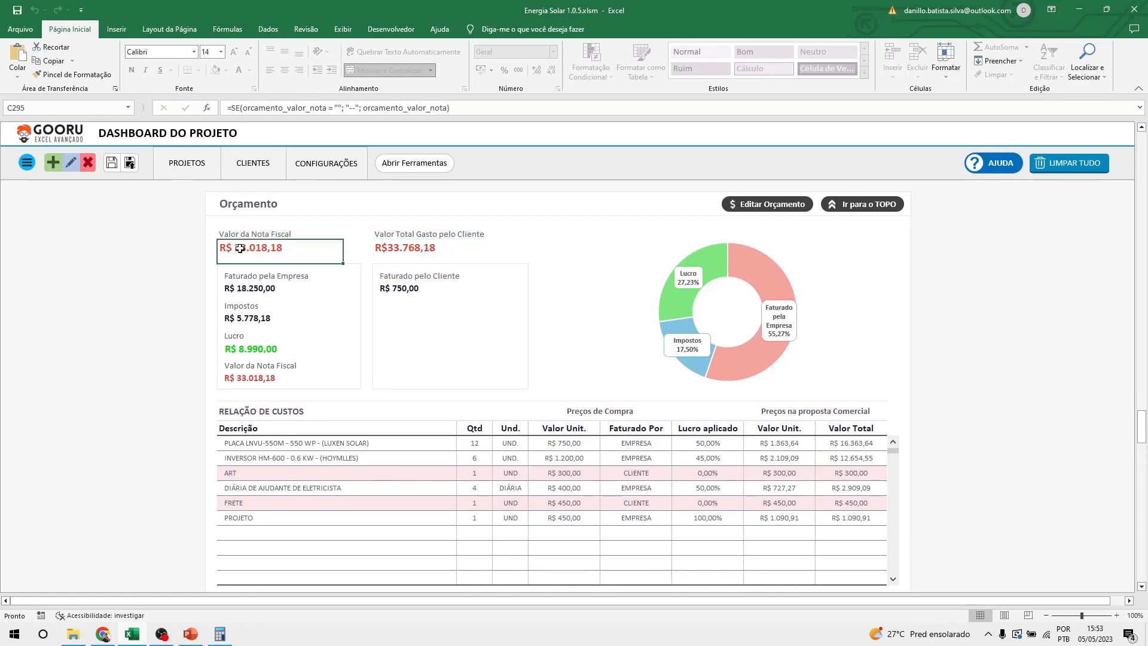
left_click(400, 260)
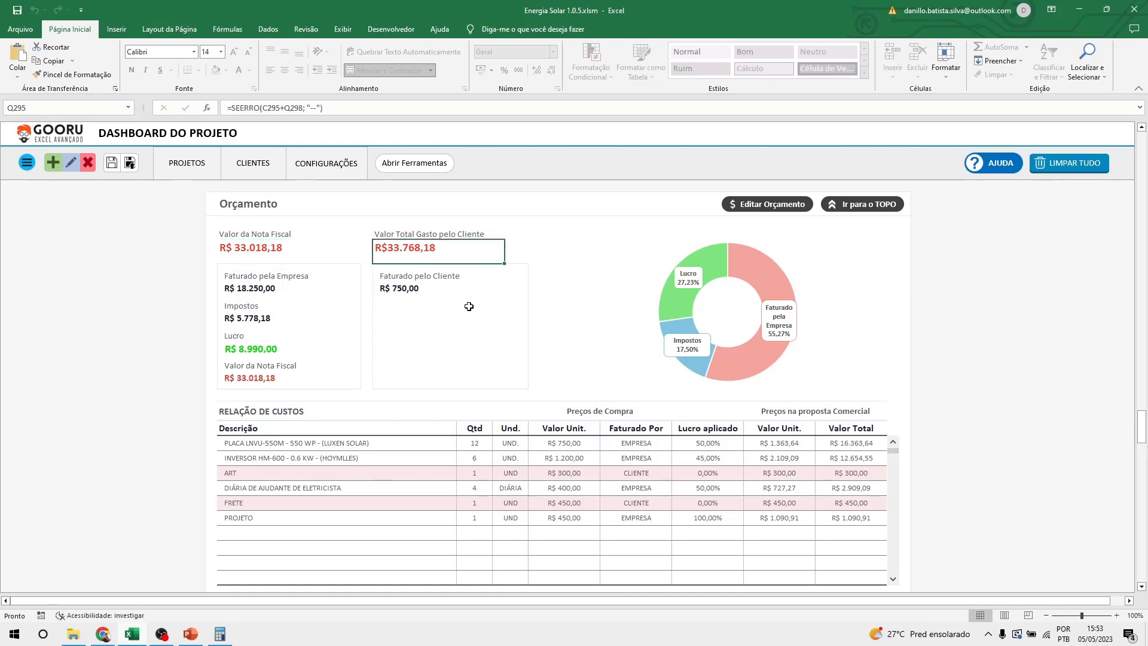
left_click(239, 251)
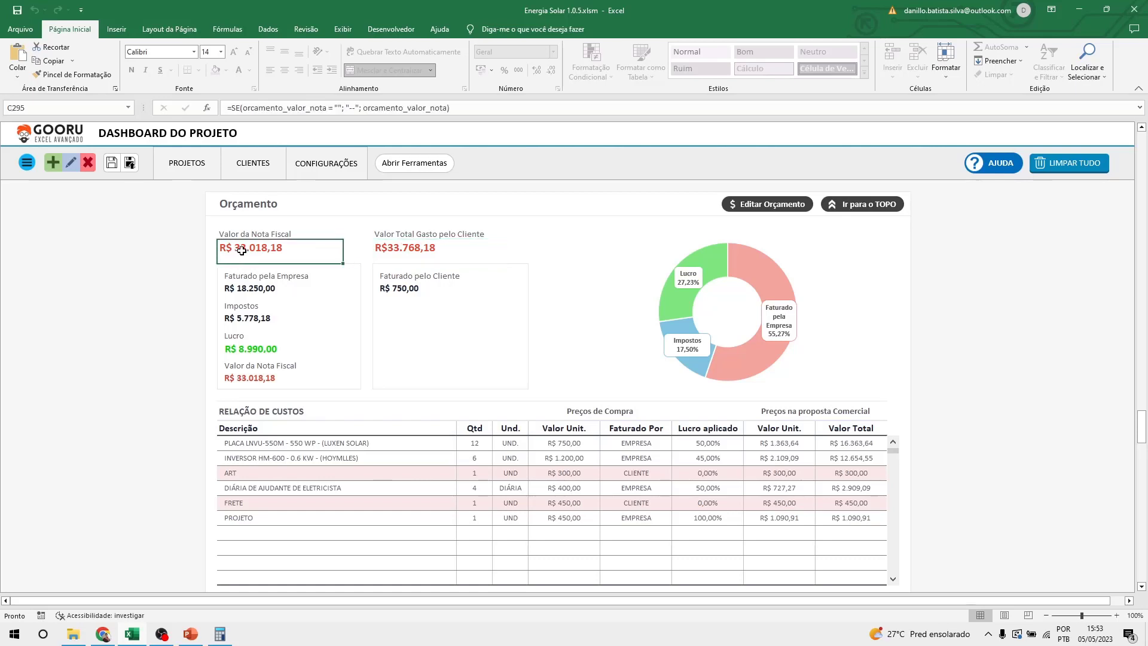
left_click(579, 473)
left_click(576, 505)
left_click(575, 476)
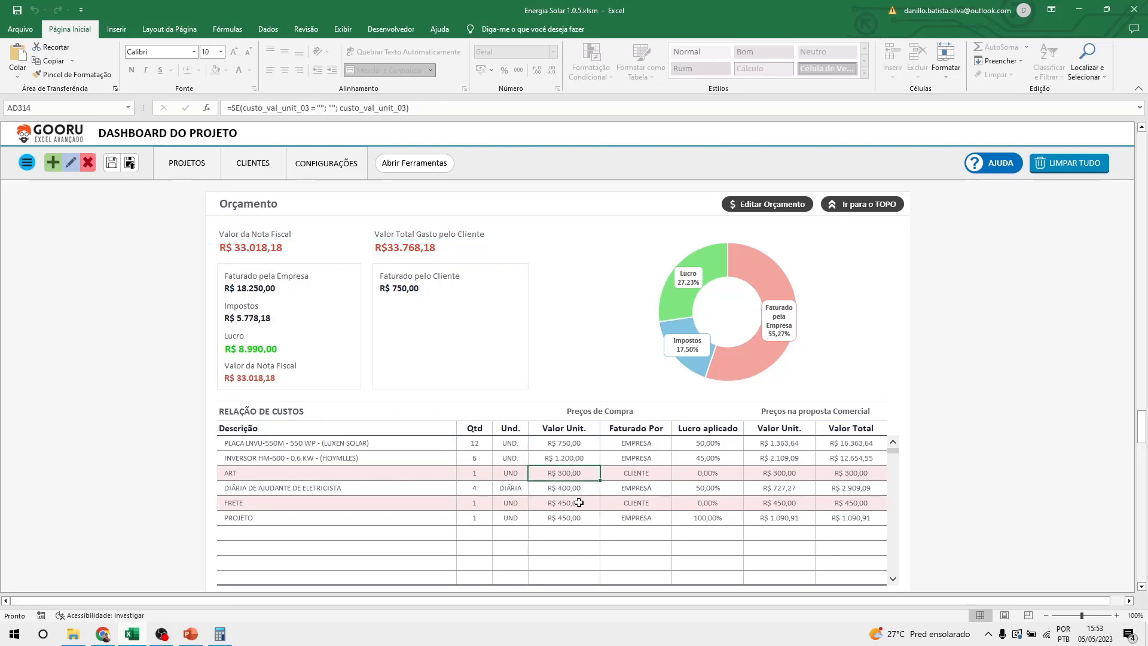
left_click(579, 502)
left_click(584, 472)
left_click(380, 251)
left_click(564, 472)
left_click(566, 500)
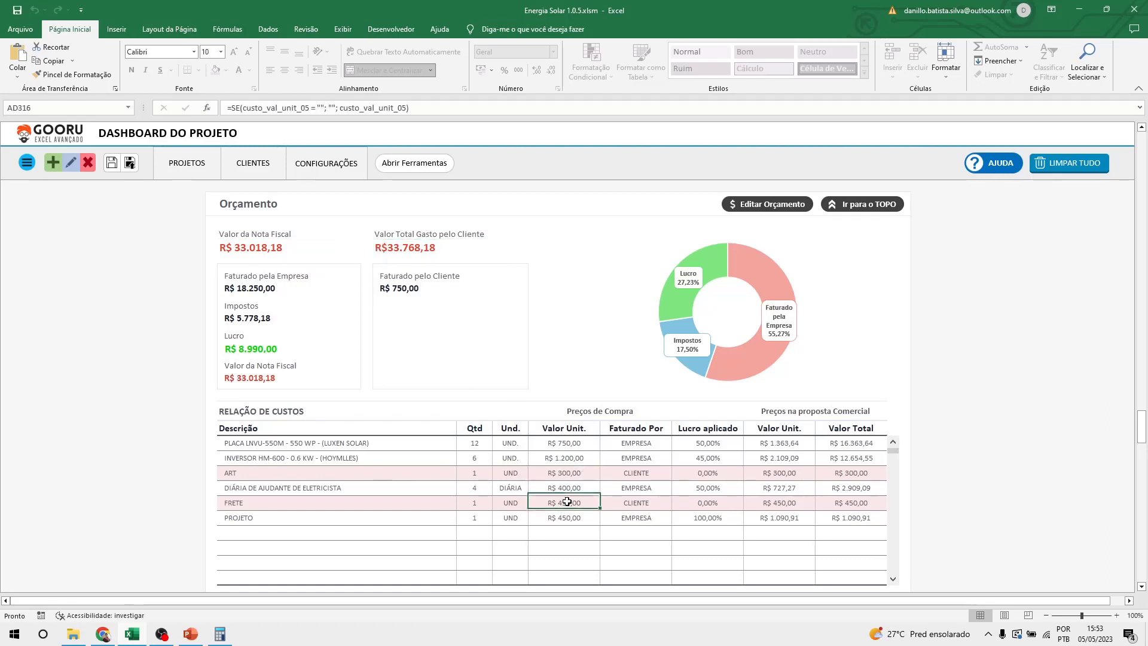
left_click(236, 251)
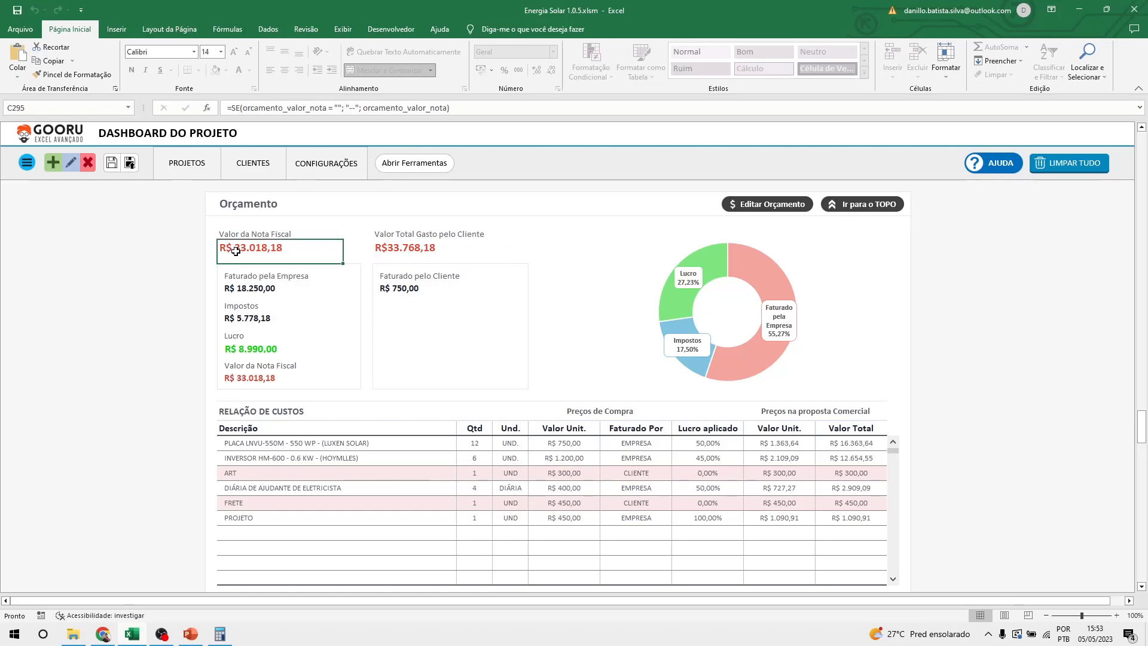
left_click(399, 255)
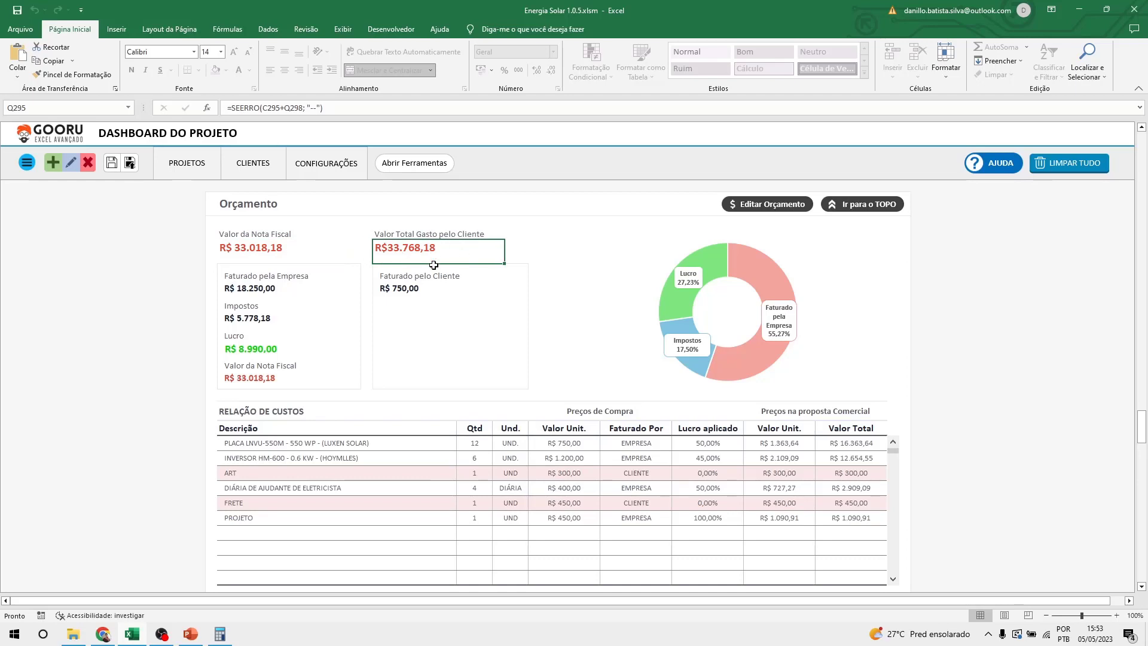
left_click(398, 230)
left_click_drag(398, 231, 398, 246)
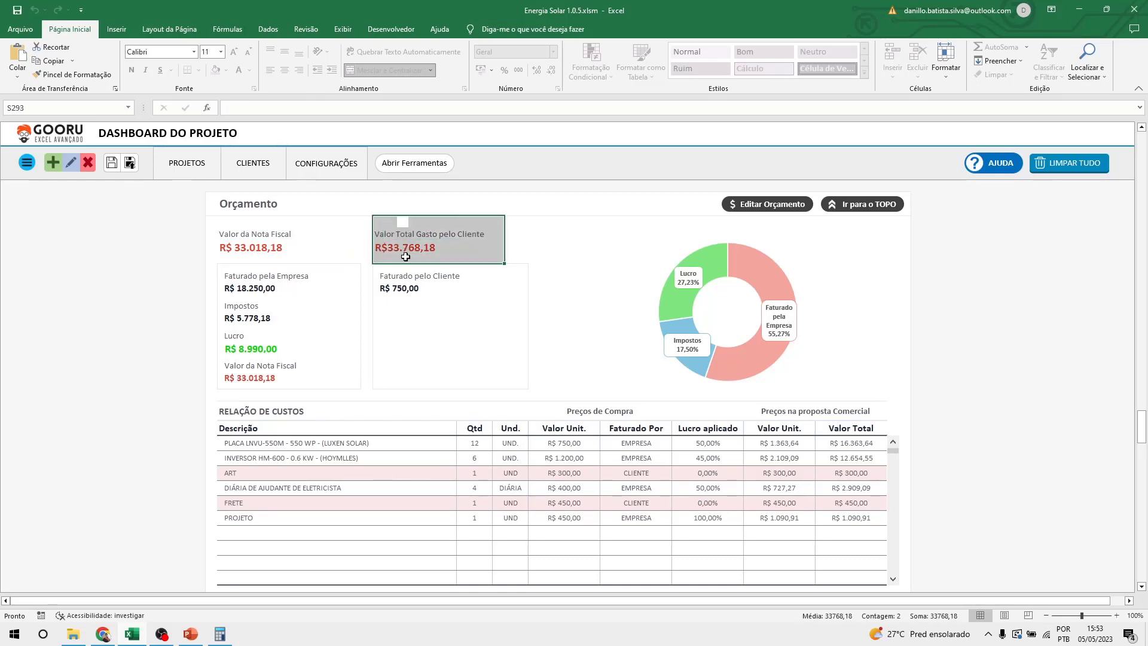
left_click(406, 256)
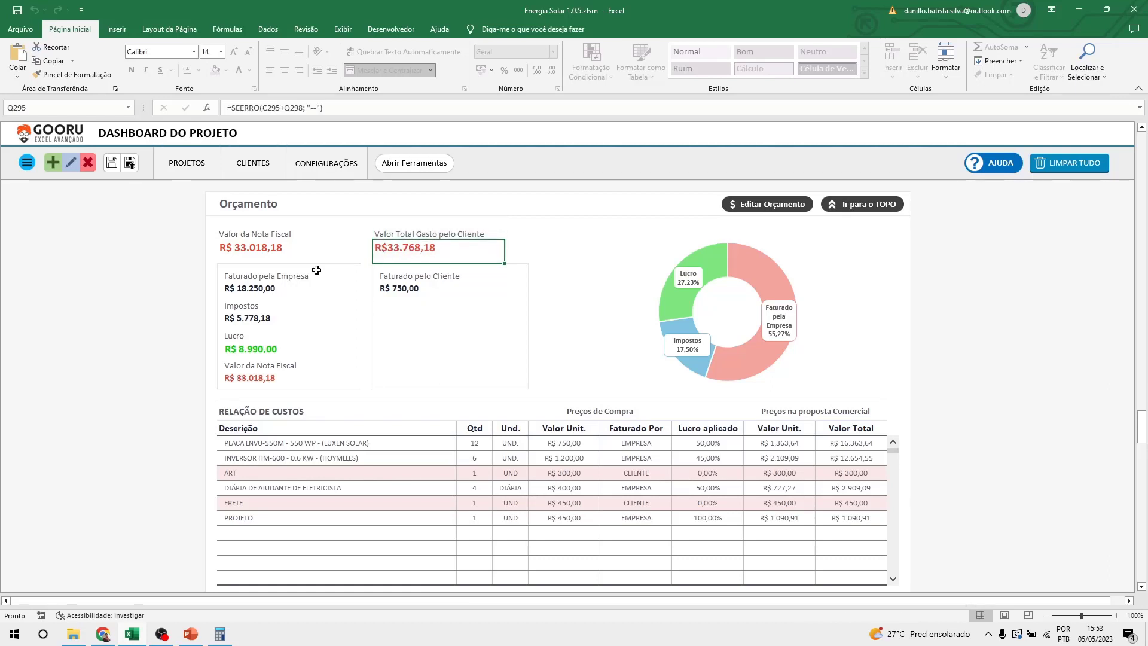
left_click(242, 251)
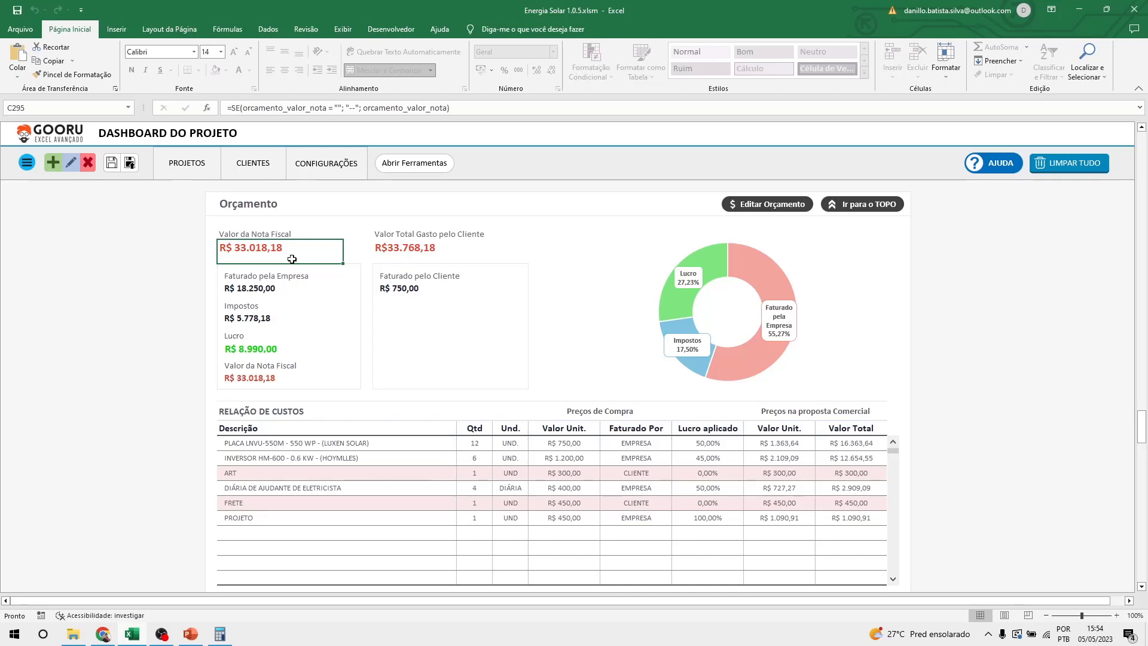
left_click(237, 291)
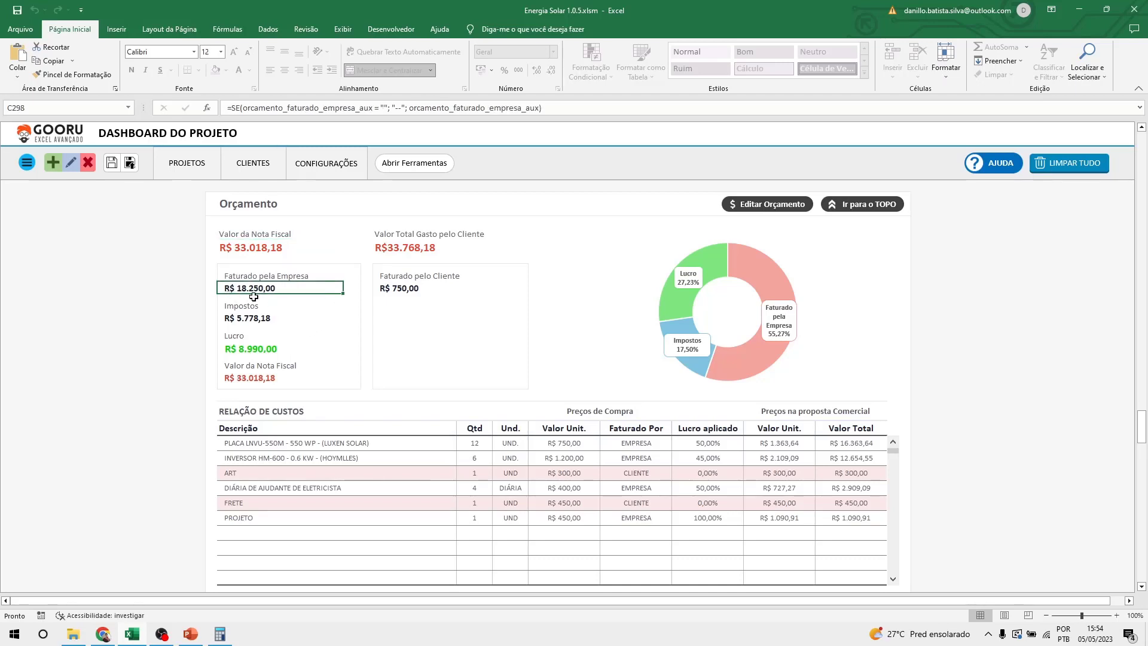
left_click(236, 318)
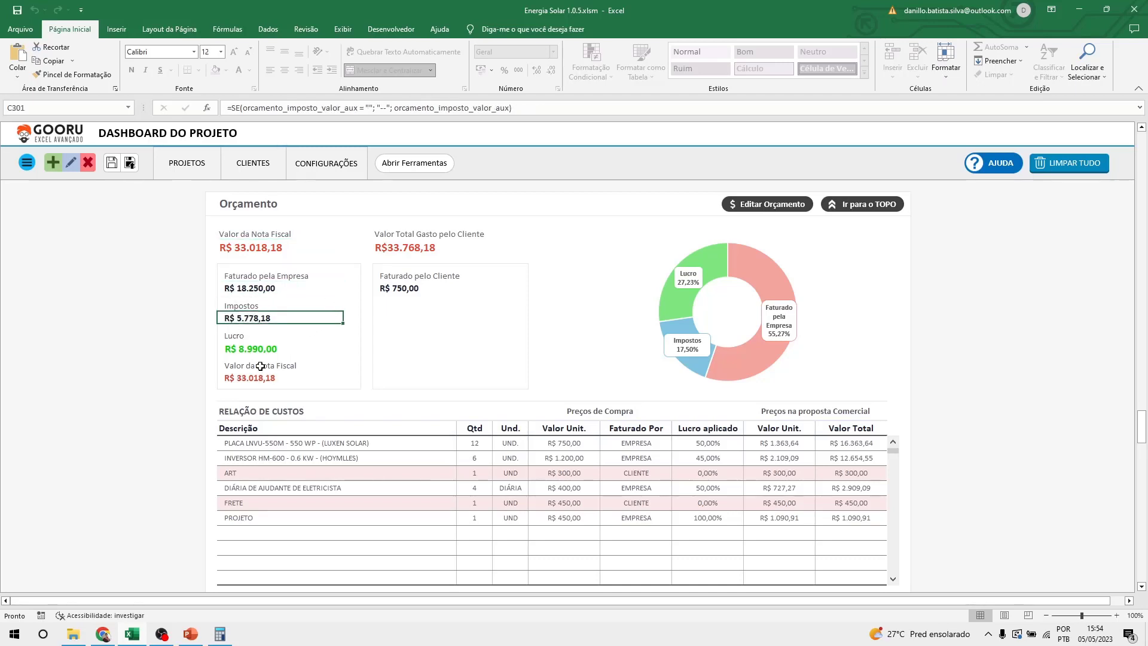
left_click(257, 288)
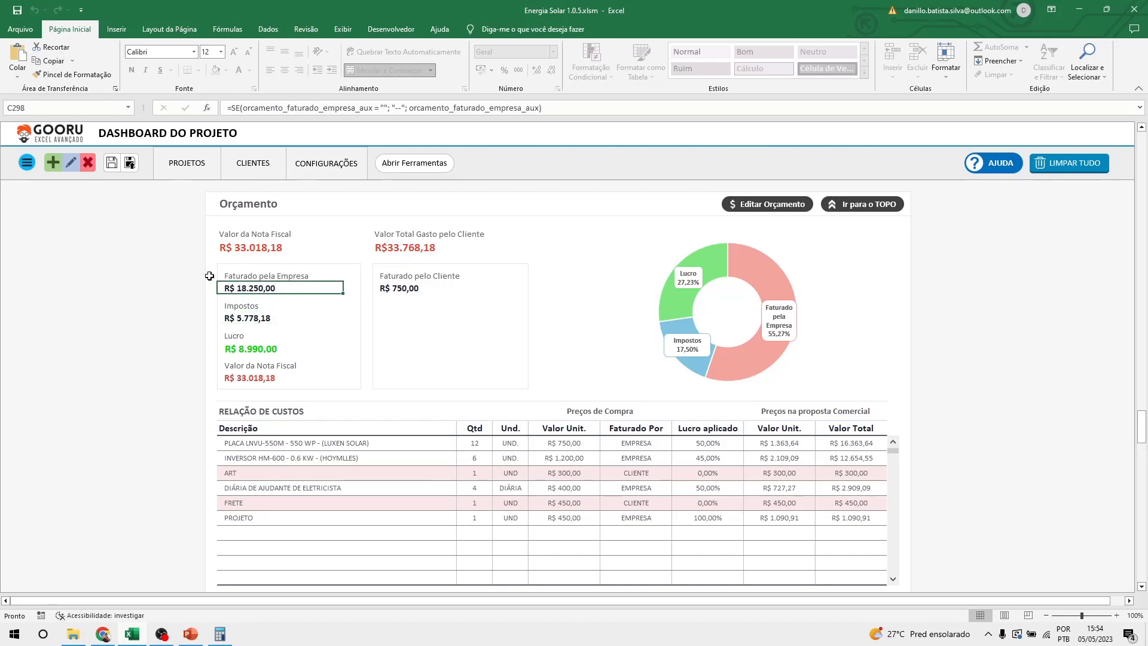
left_click(259, 318)
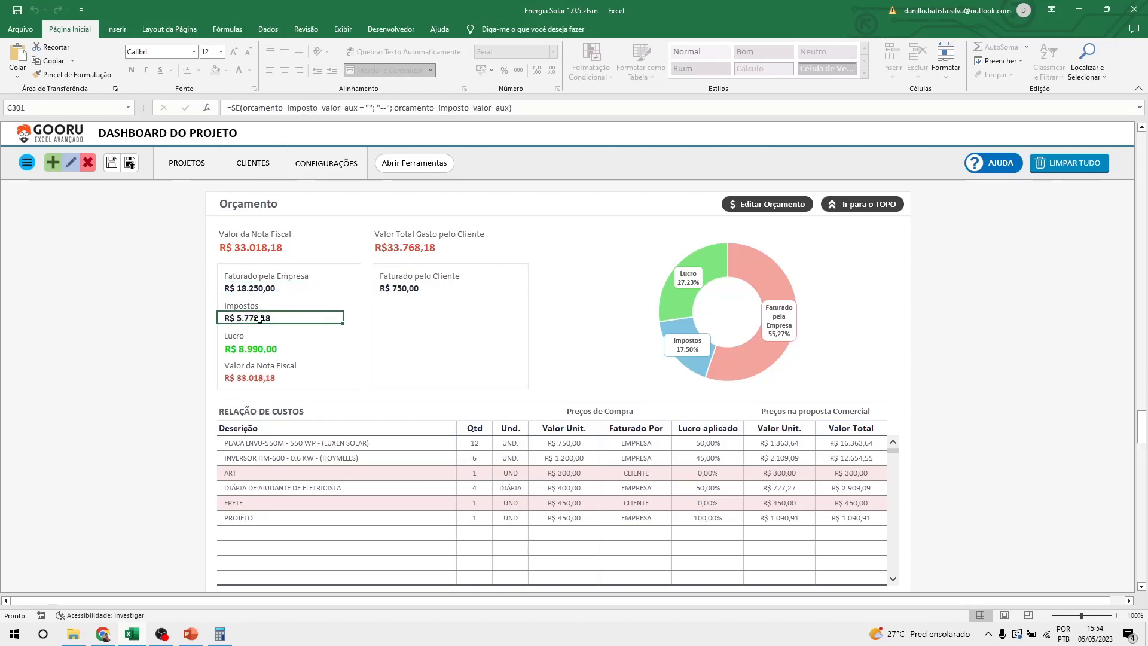
left_click(269, 350)
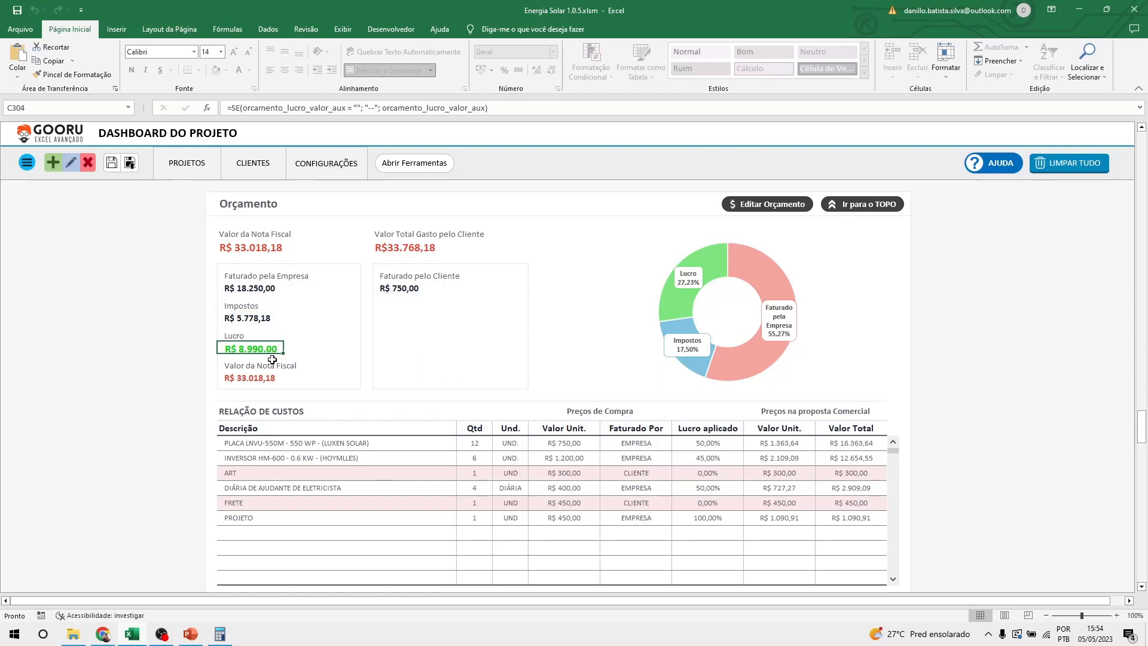
left_click(276, 378)
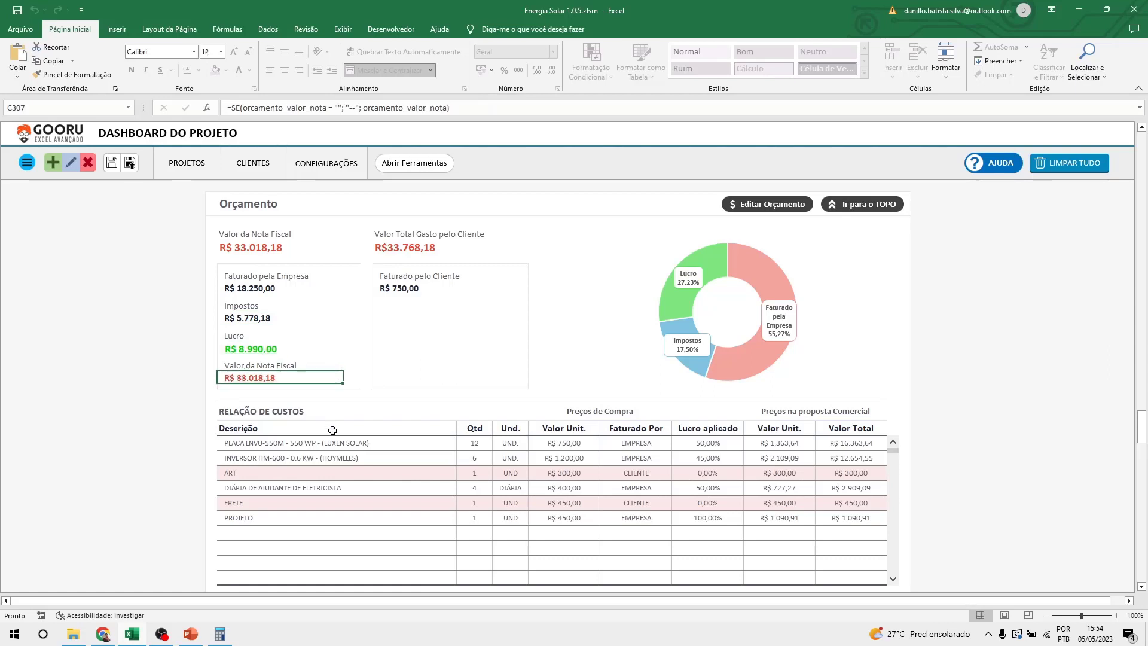
left_click(394, 290)
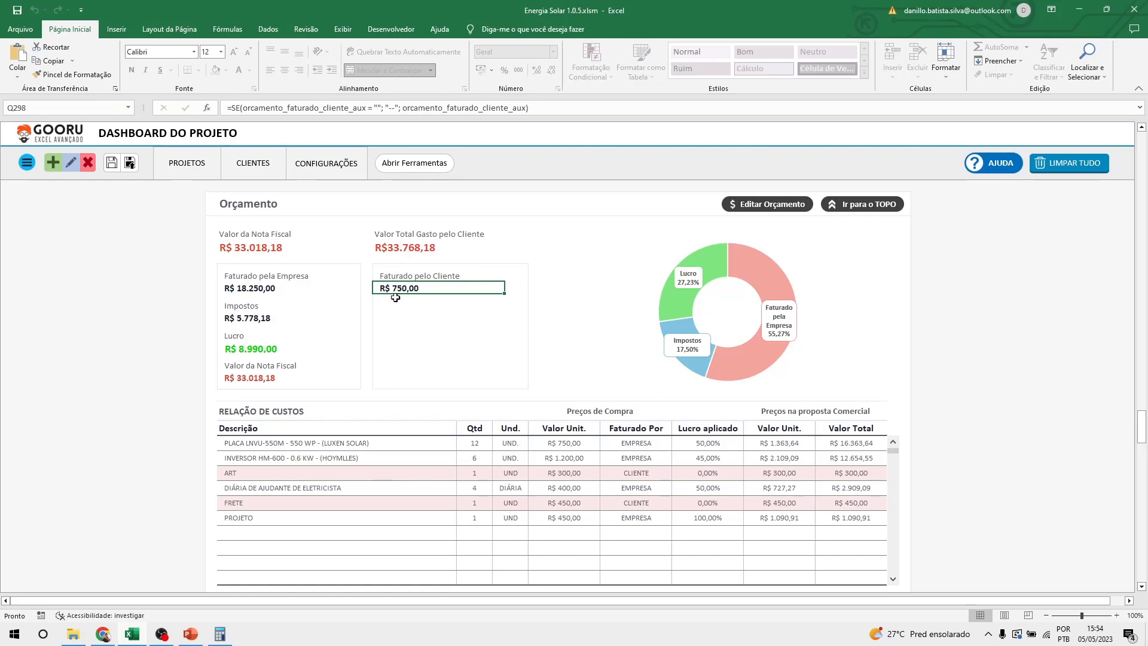
left_click_drag(218, 267, 354, 383)
left_click(427, 365)
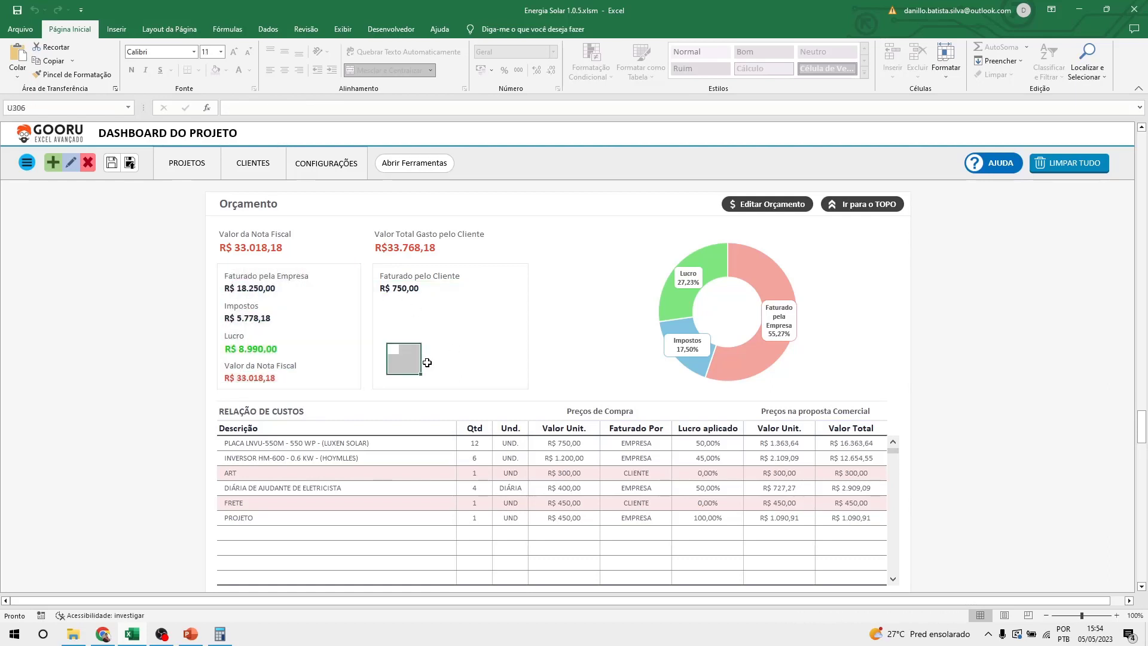
left_click(216, 248)
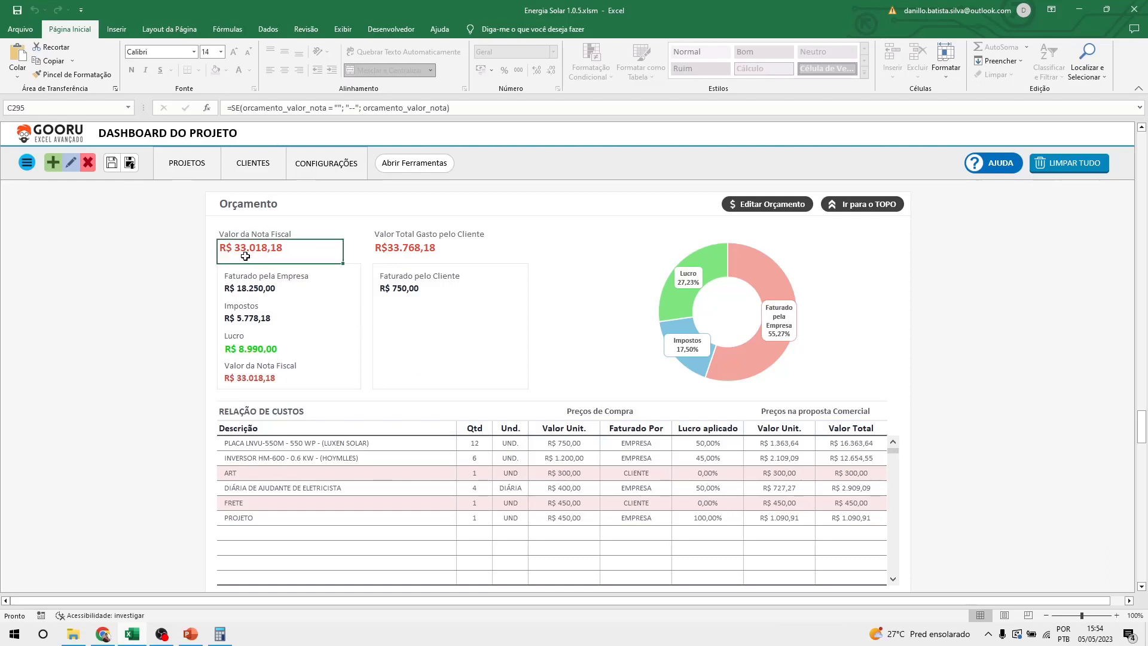
left_click(231, 323)
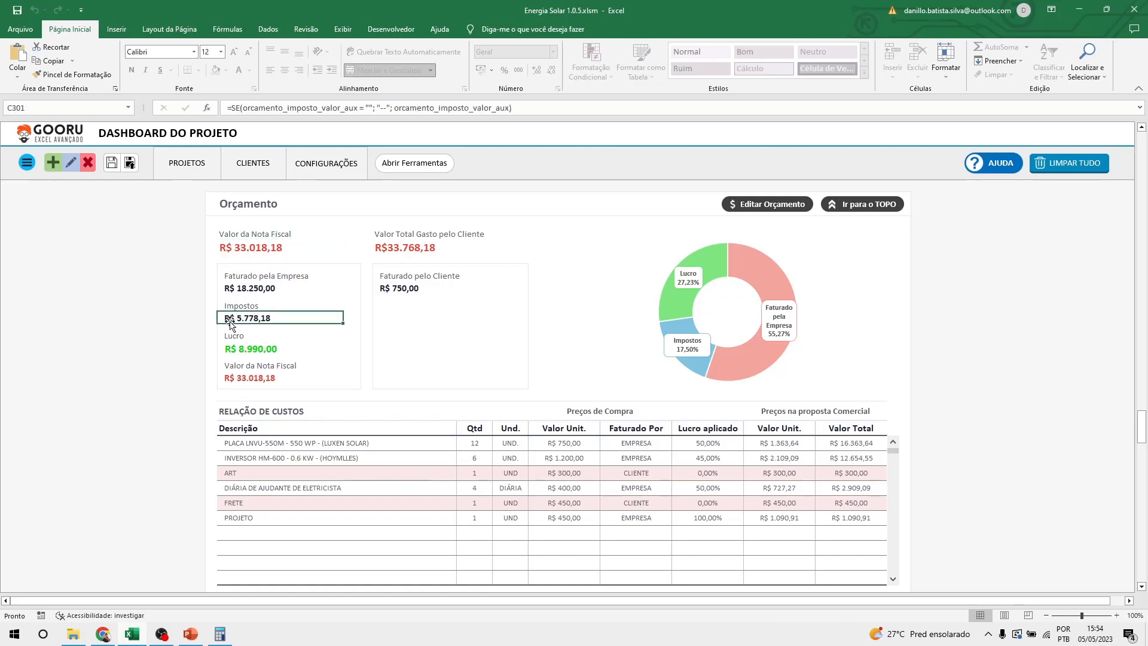
left_click(236, 349)
left_click(230, 320)
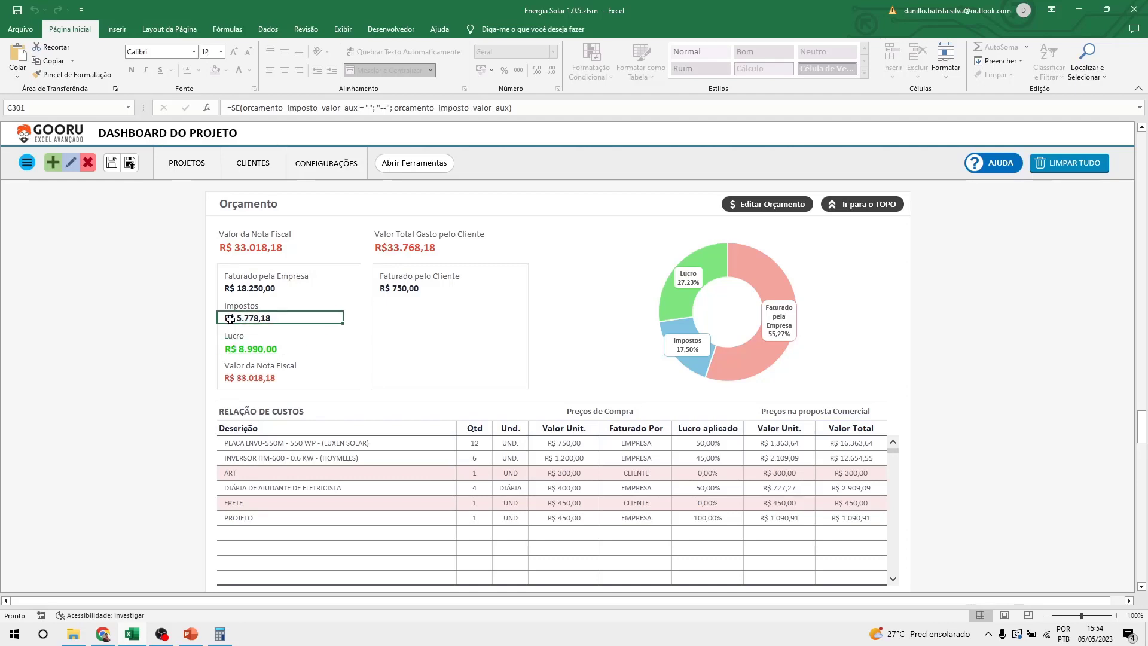
left_click(232, 349)
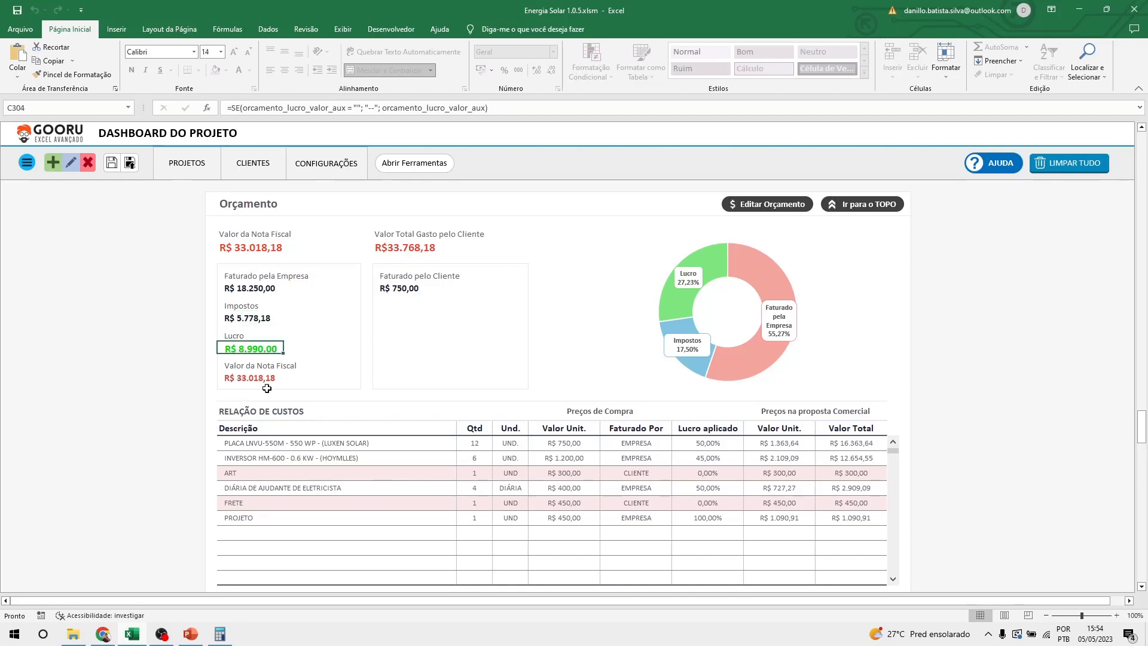
left_click(233, 291)
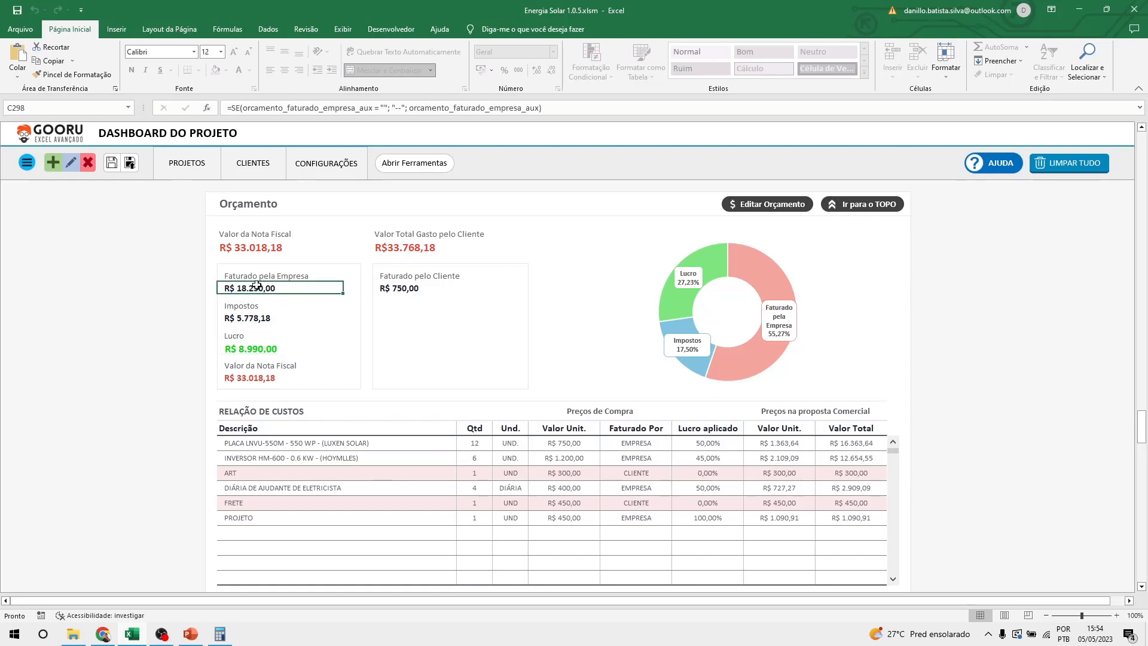
left_click(241, 378)
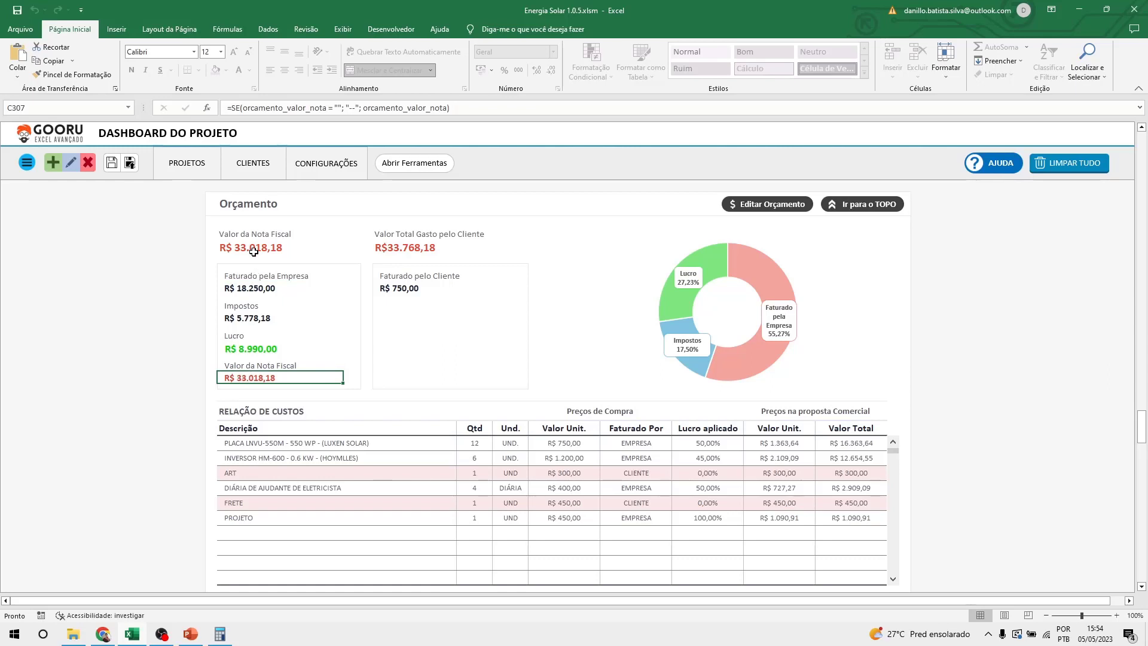
left_click(253, 252)
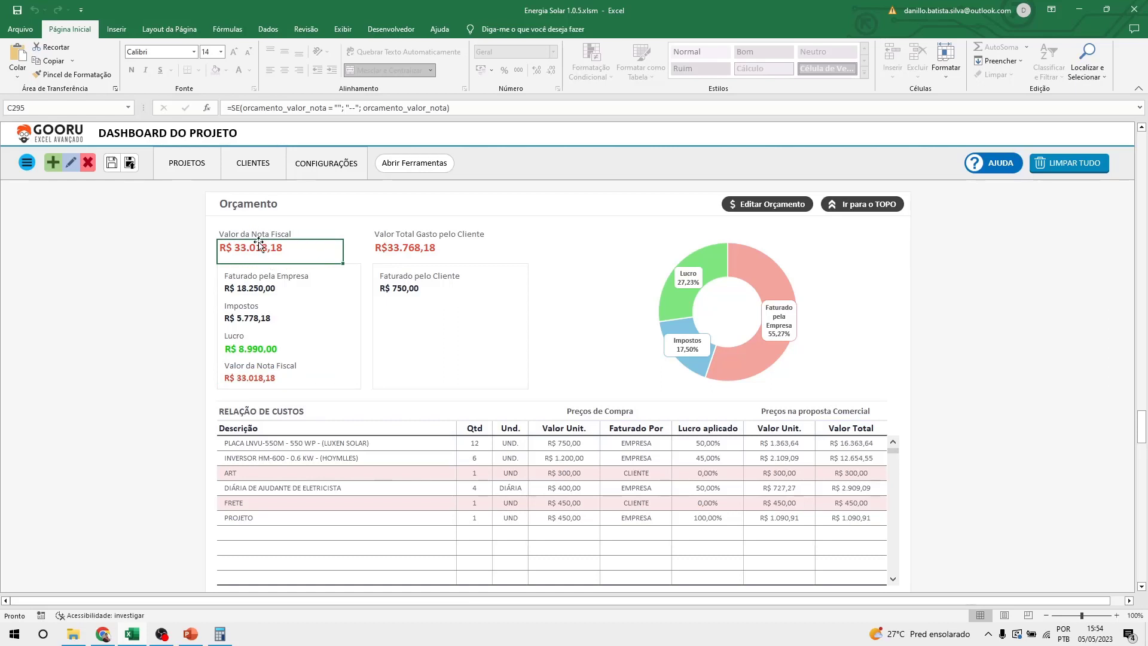
left_click(229, 288)
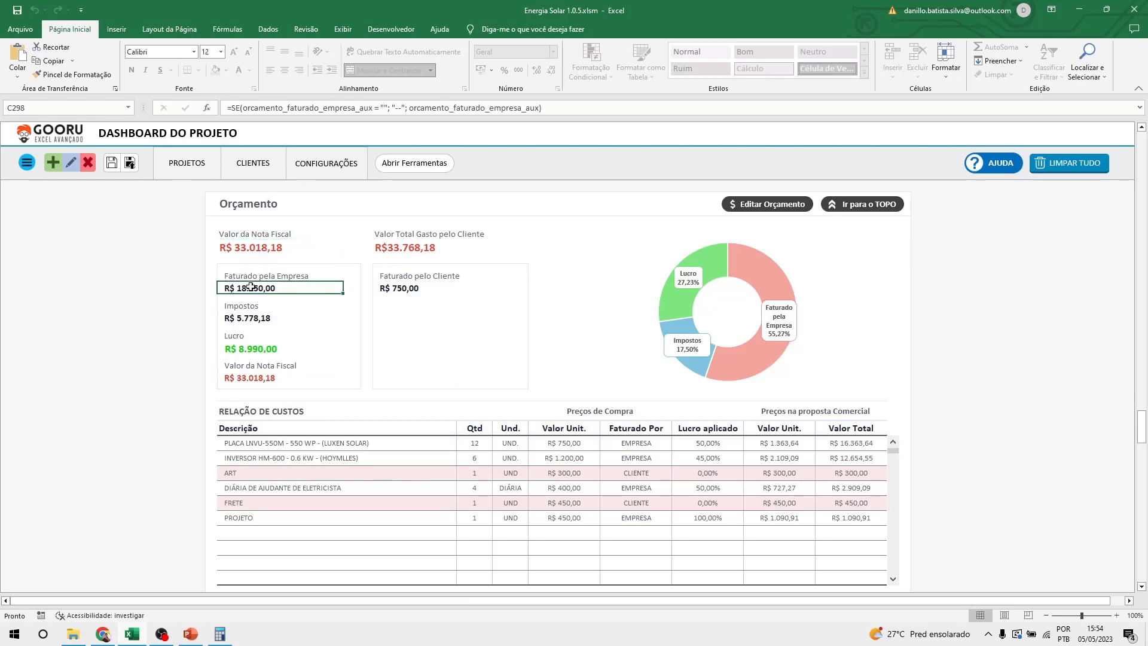
left_click(245, 319)
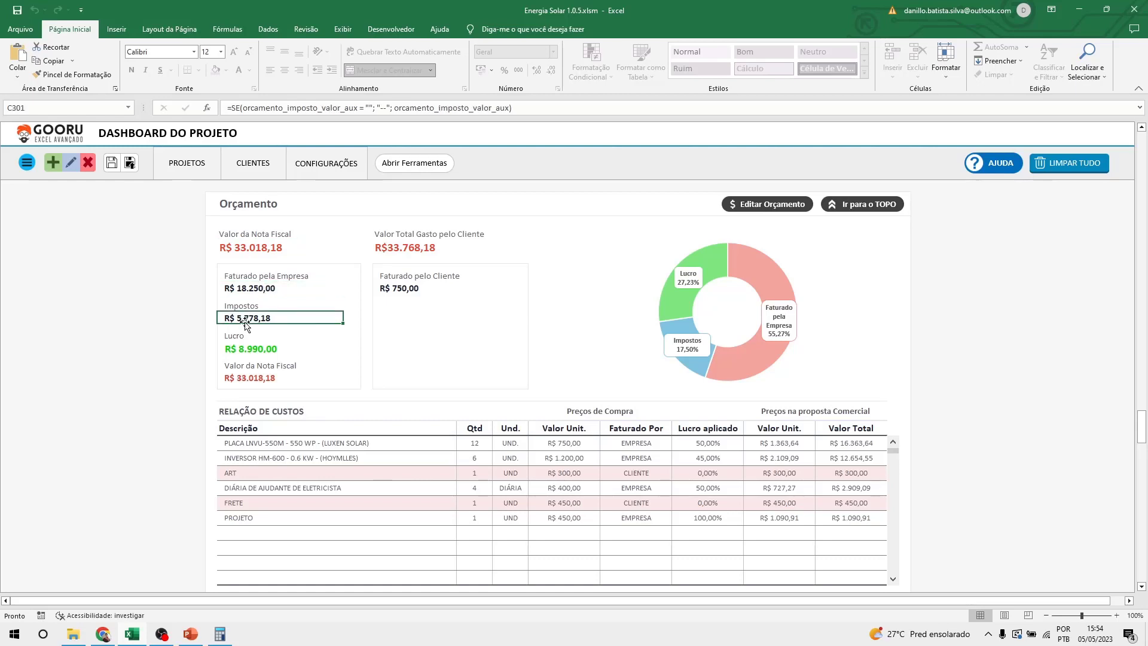
left_click(251, 350)
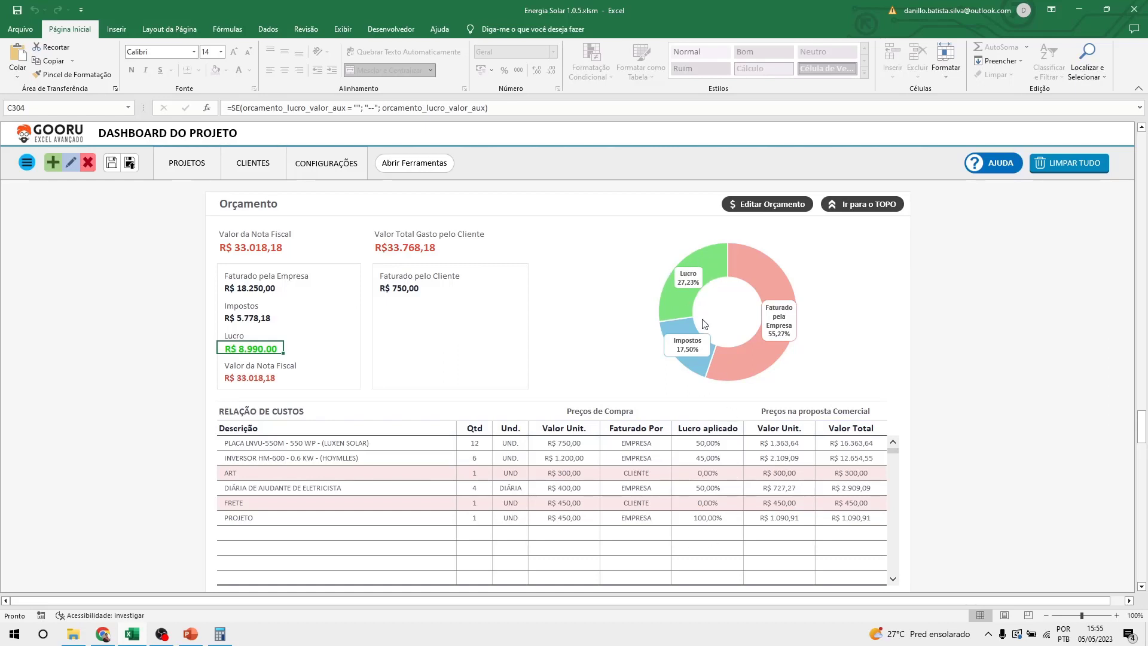
mouse_move(688, 307)
scroll(977, 385, "down", 7)
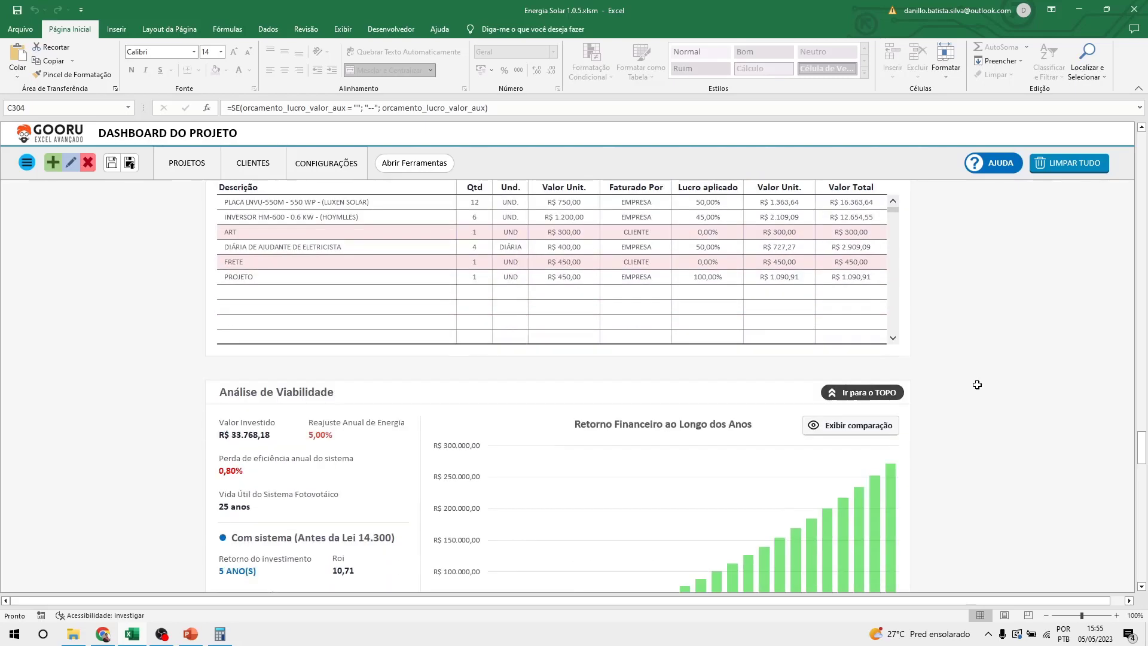
scroll(977, 385, "down", 4)
scroll(977, 384, "down", 1)
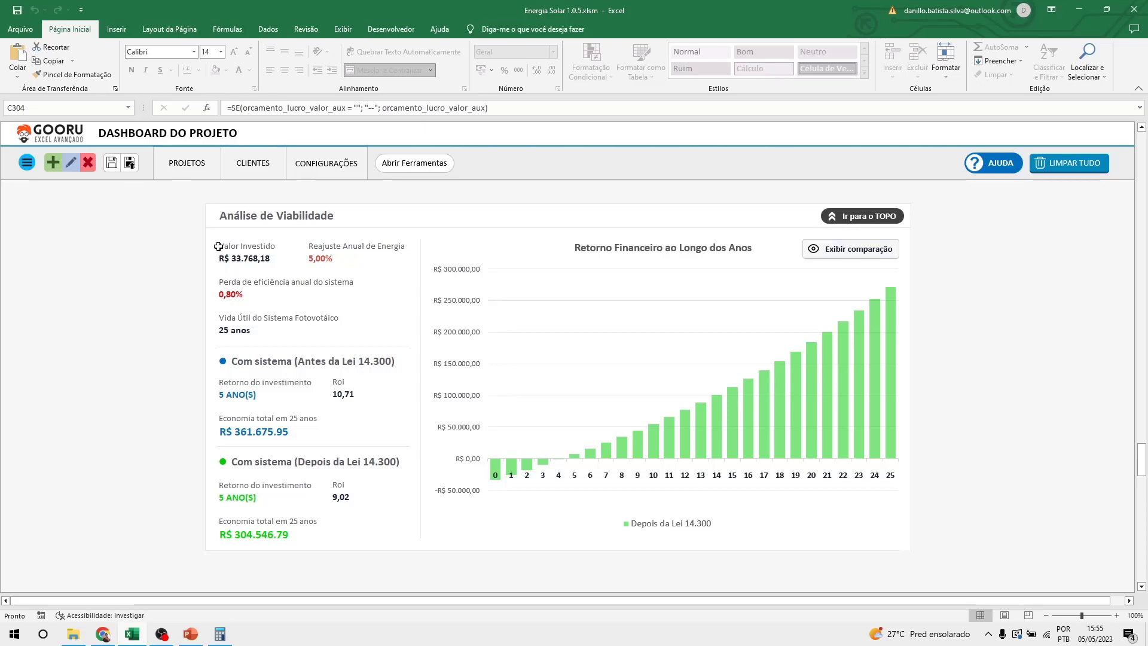
left_click_drag(219, 245, 368, 523)
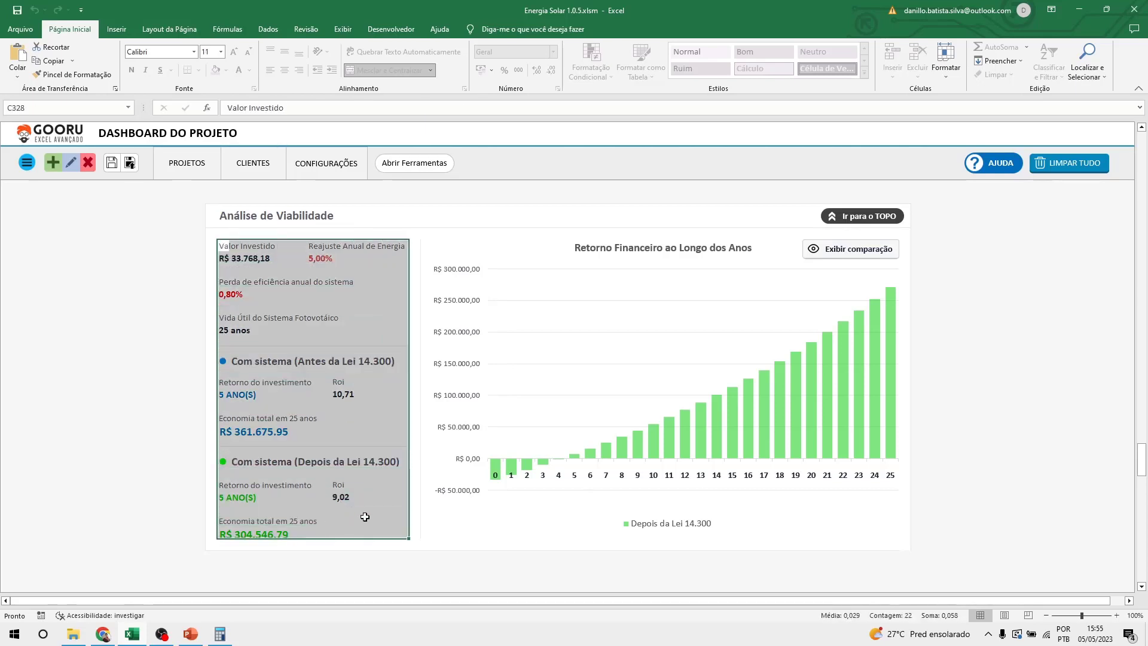
left_click(372, 520)
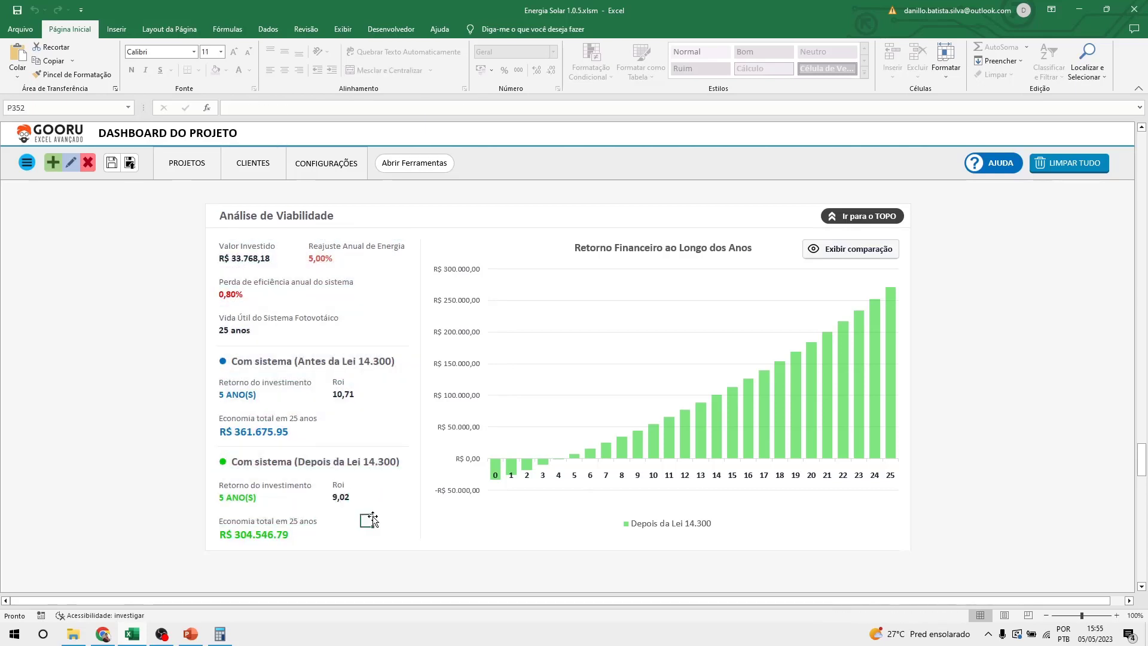
left_click(226, 259)
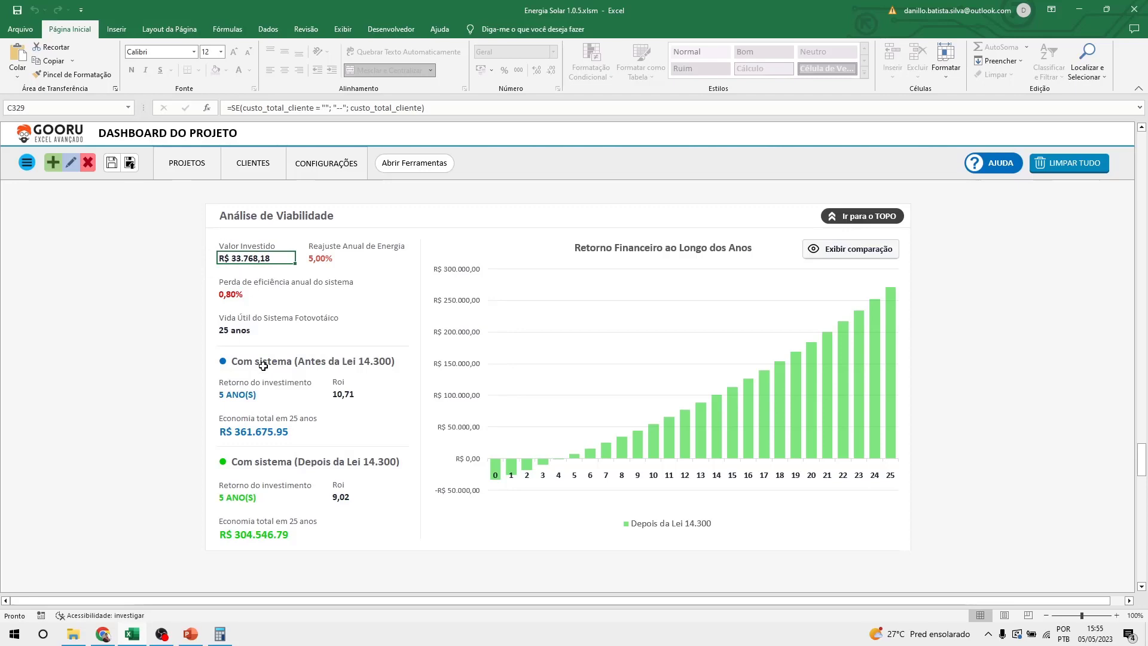
scroll(263, 366, "up", 5)
scroll(263, 366, "up", 3)
left_click(448, 291)
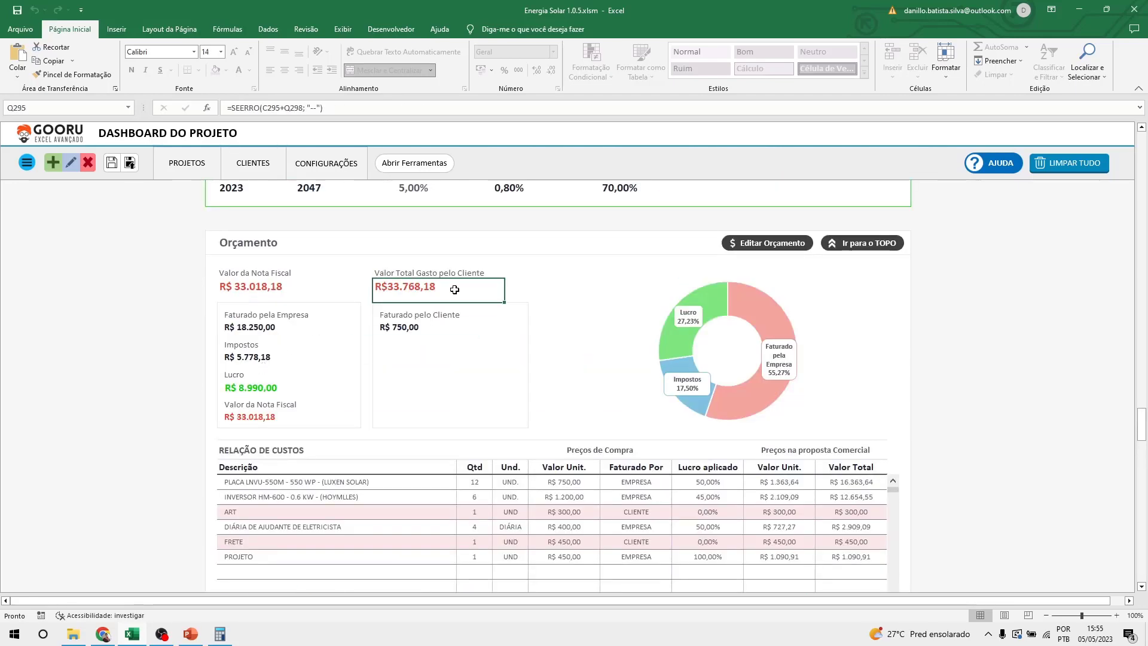
scroll(486, 344, "down", 5)
left_click(250, 392)
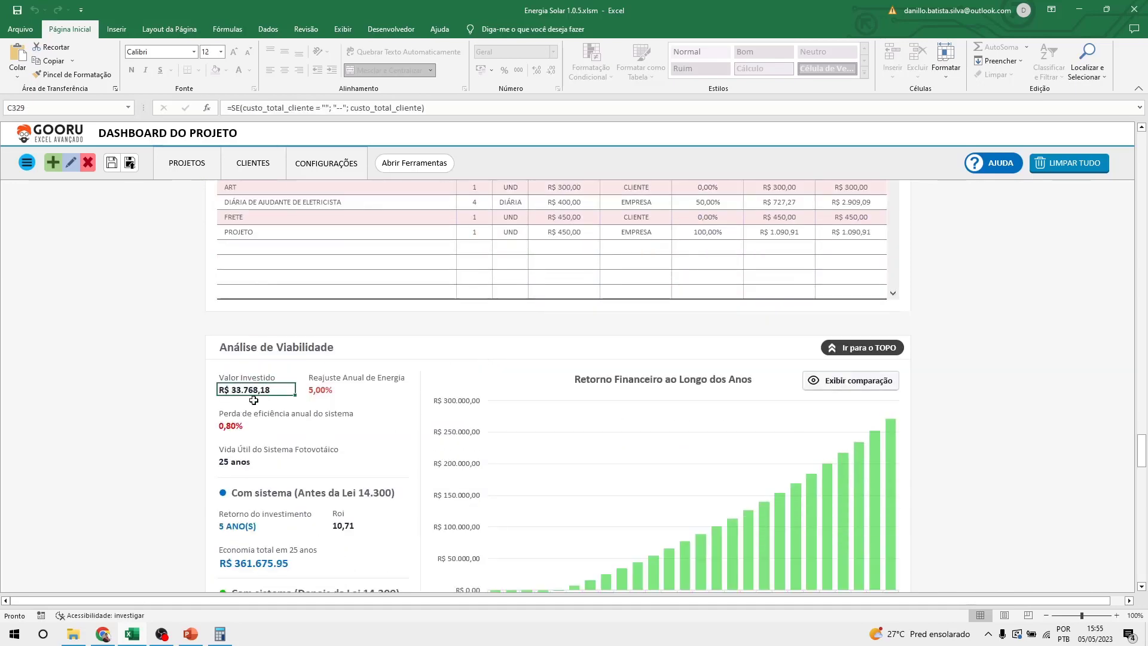
scroll(254, 400, "down", 2)
left_click(313, 310)
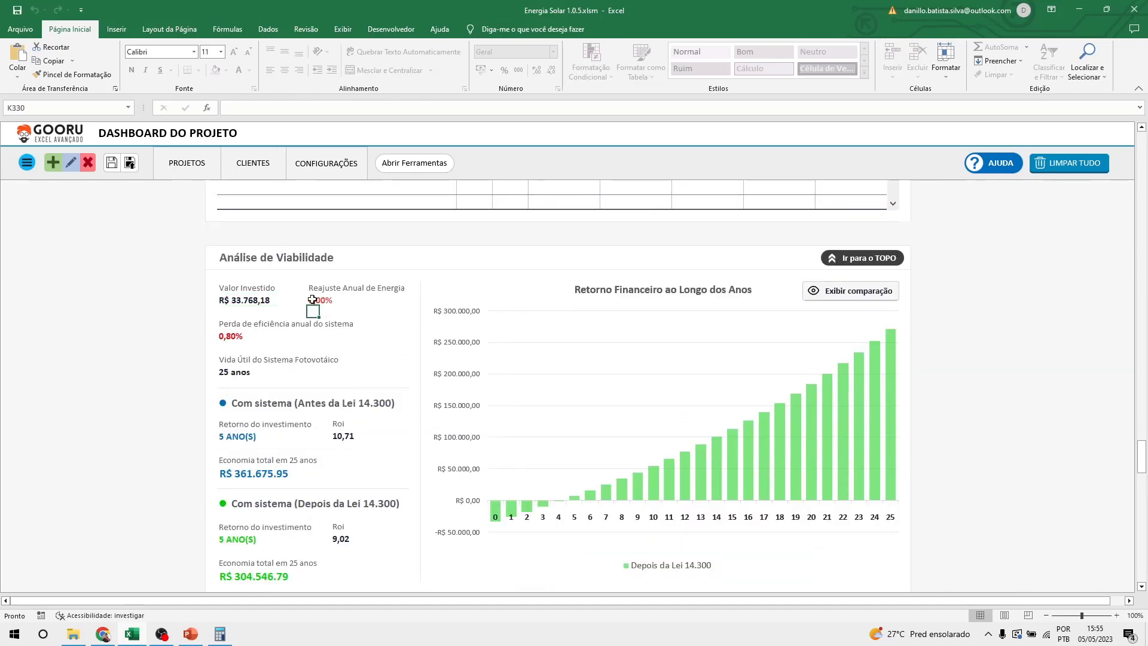
left_click(313, 299)
scroll(287, 362, "down", 1)
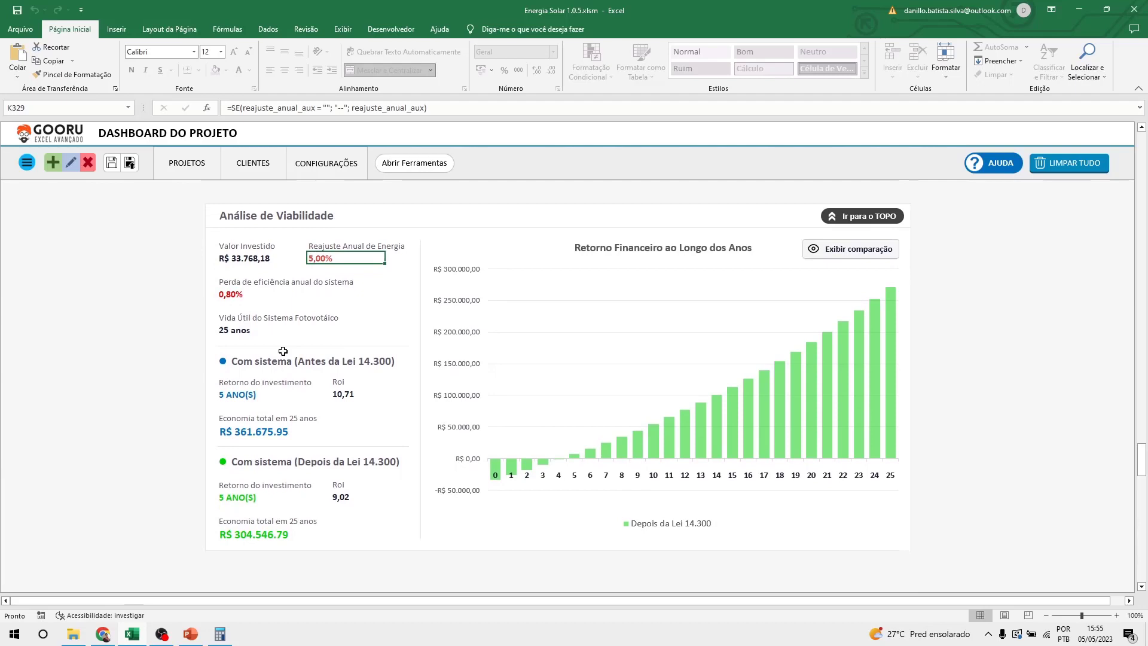
left_click(226, 294)
left_click(227, 331)
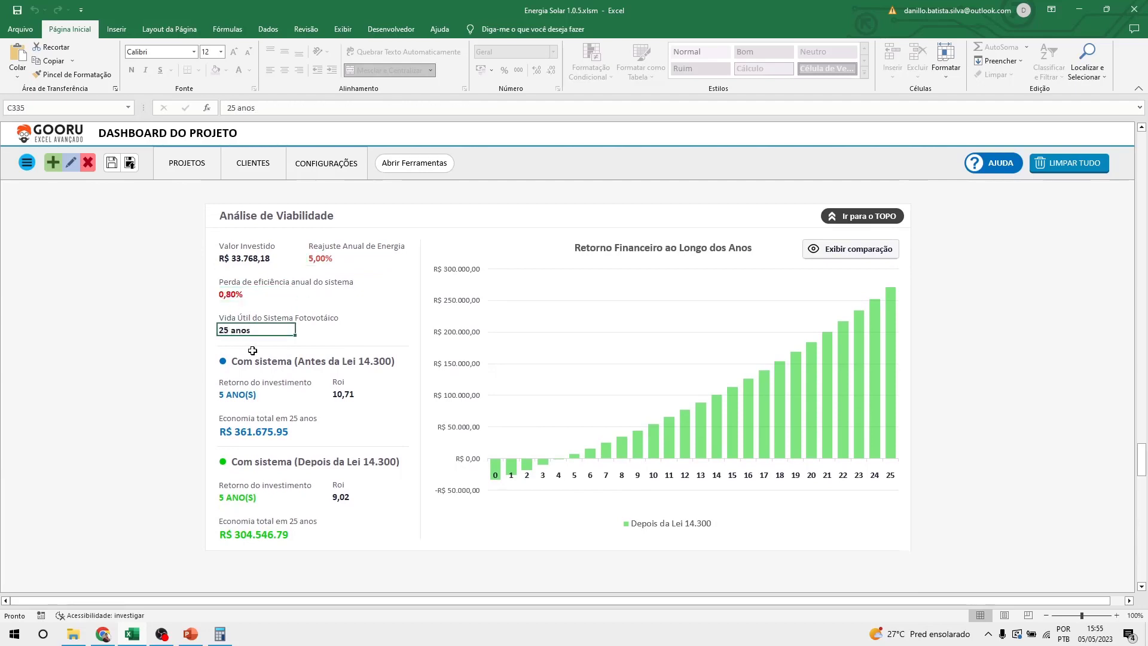
scroll(337, 396, "down", 1)
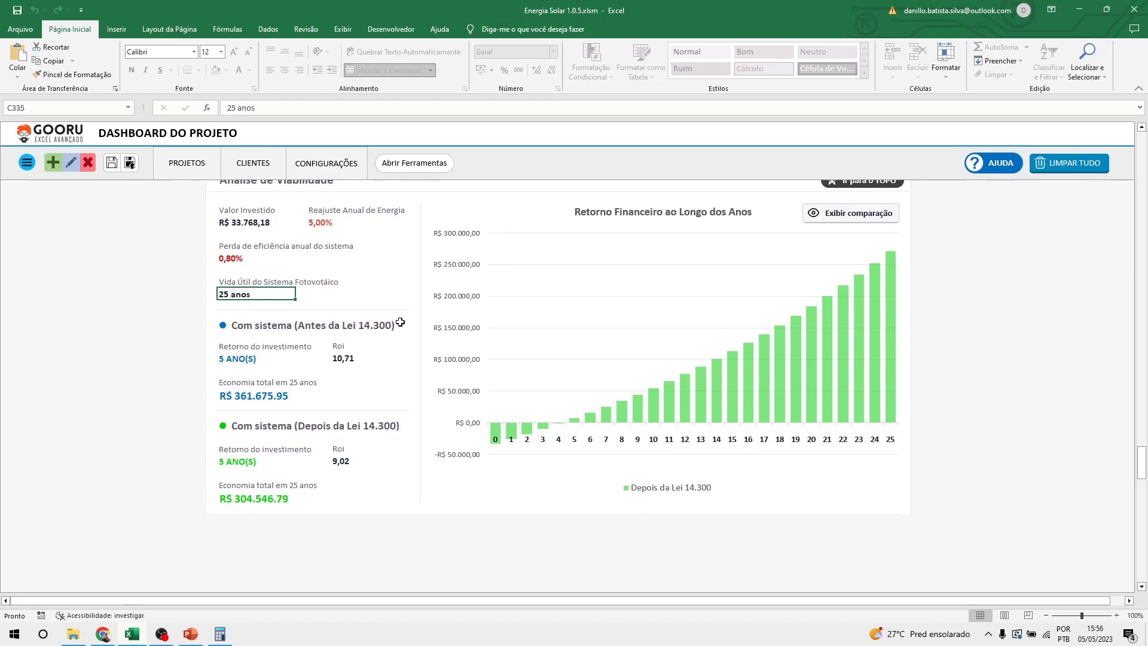
left_click_drag(404, 324, 221, 402)
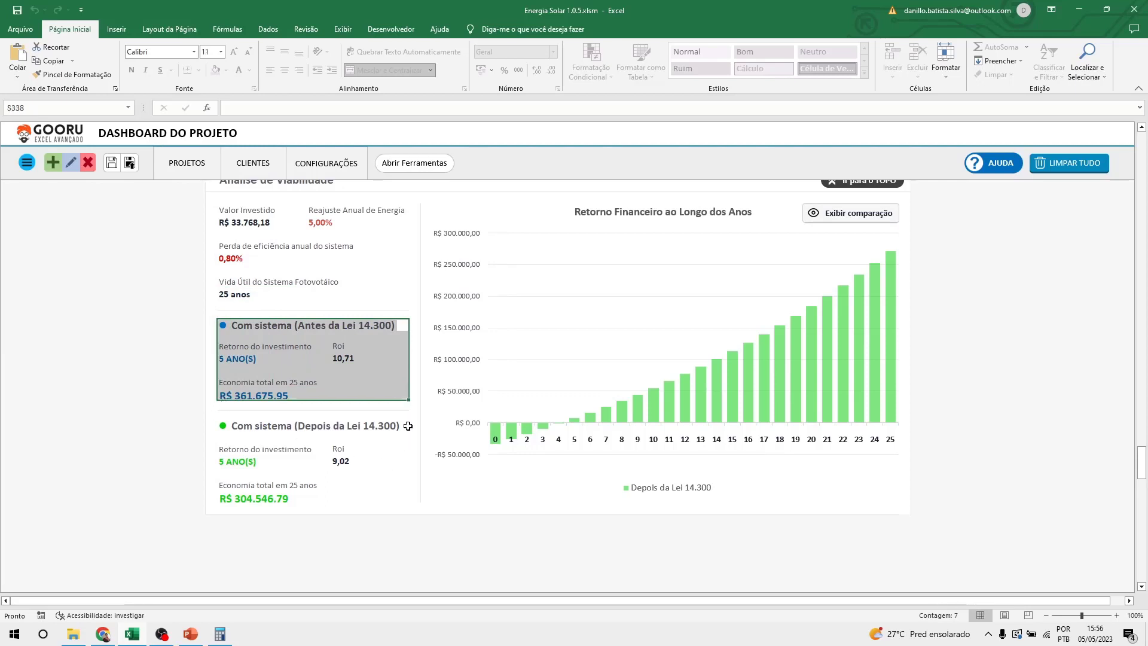
left_click_drag(406, 425, 228, 498)
left_click(402, 532)
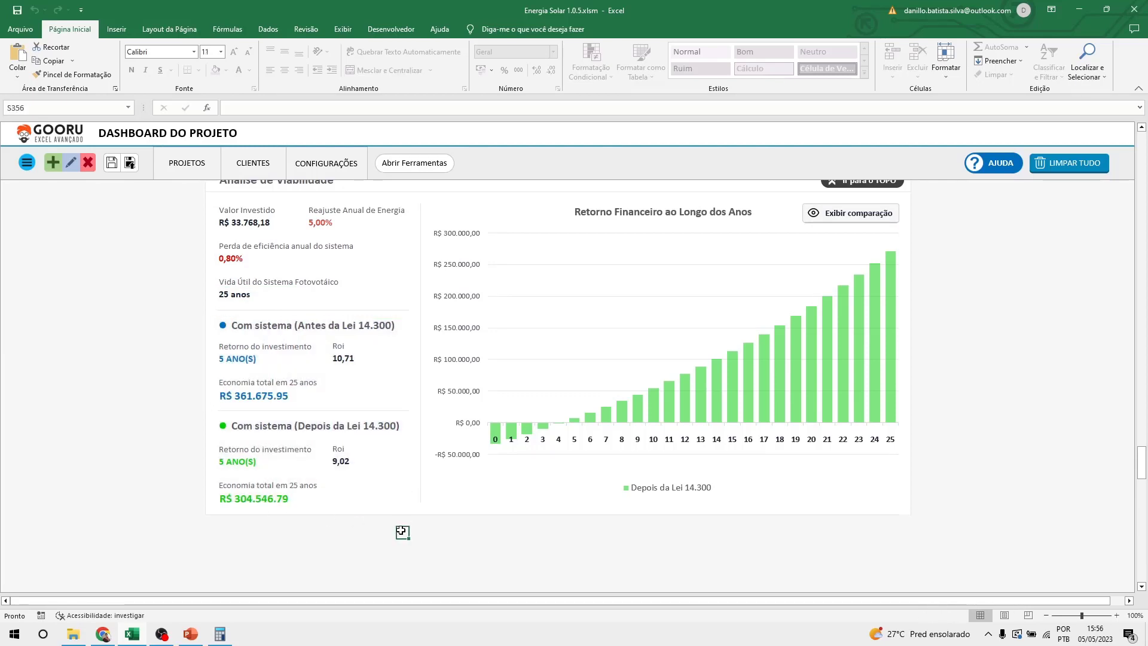
scroll(435, 451, "up", 1)
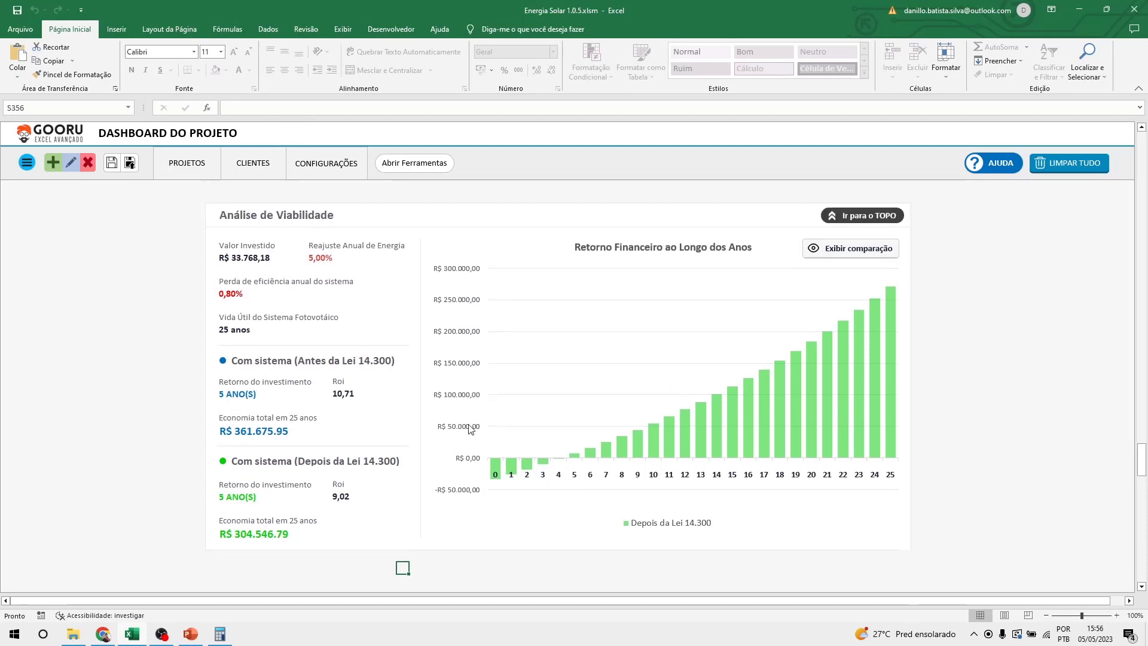
left_click(869, 255)
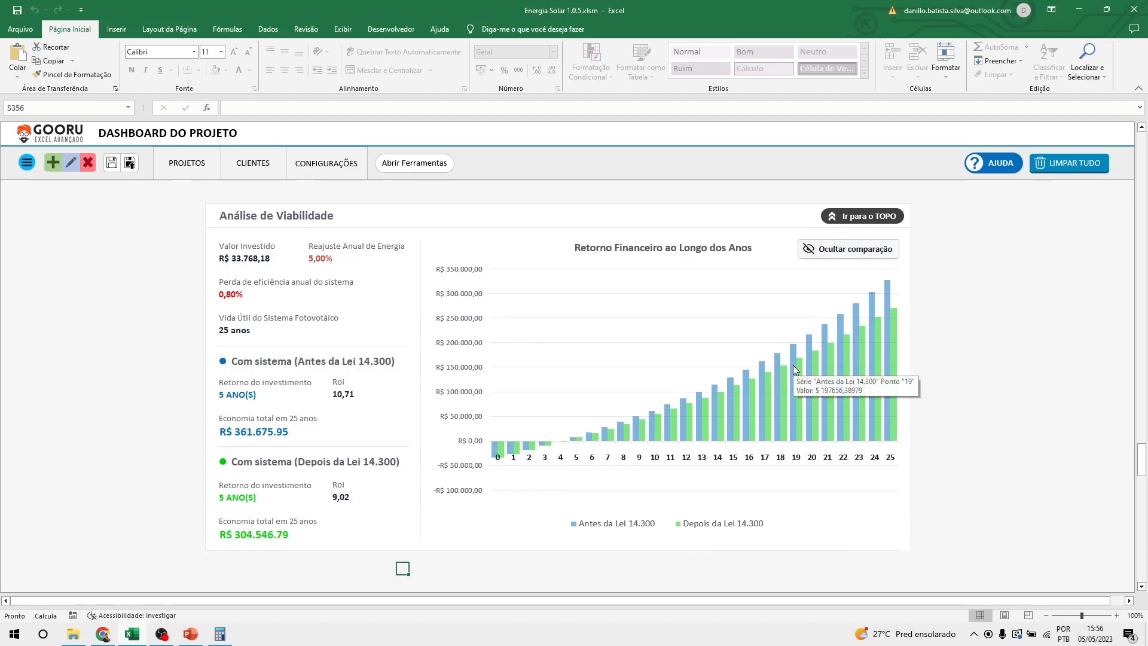
mouse_move(819, 382)
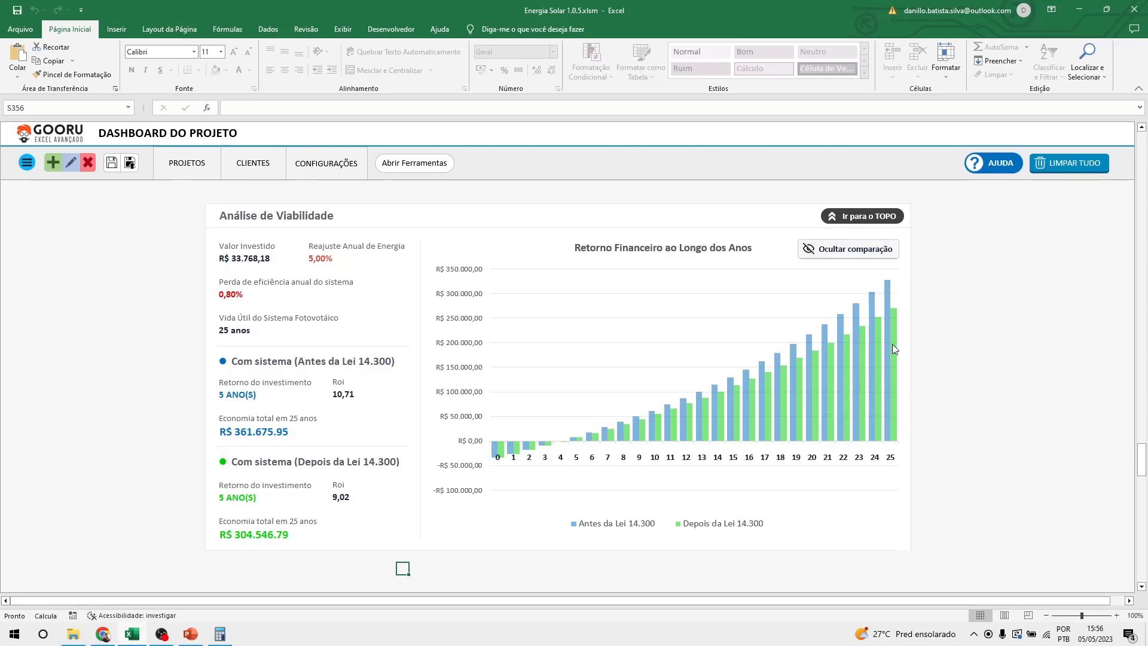
scroll(961, 471, "down", 1)
scroll(961, 471, "up", 1)
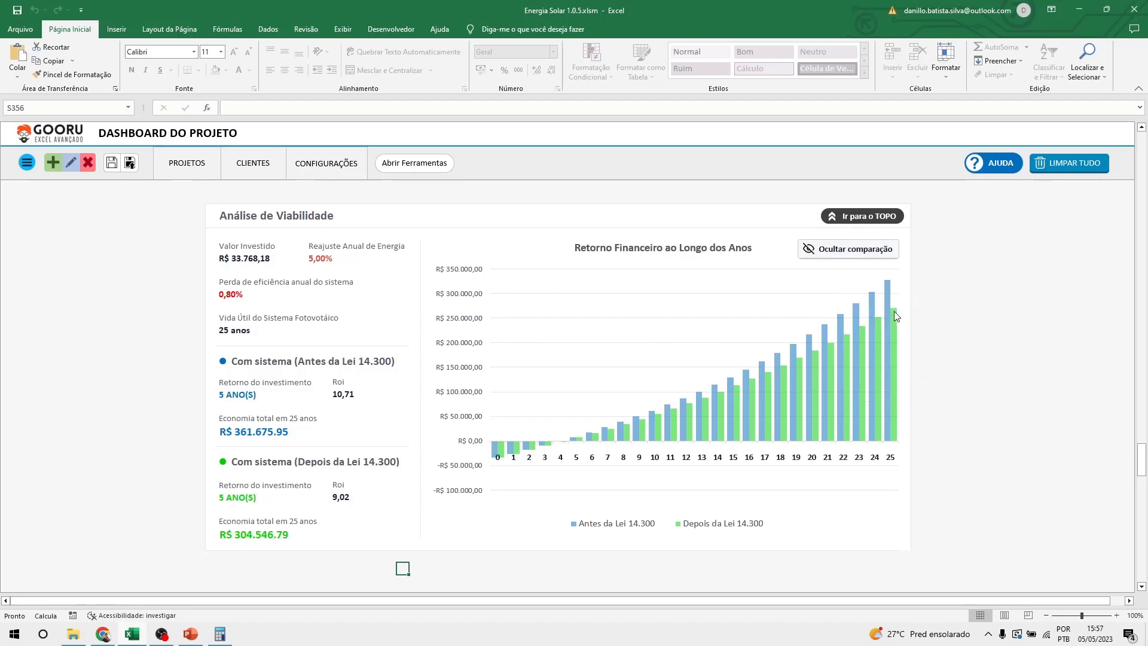
mouse_move(894, 311)
left_click(238, 545)
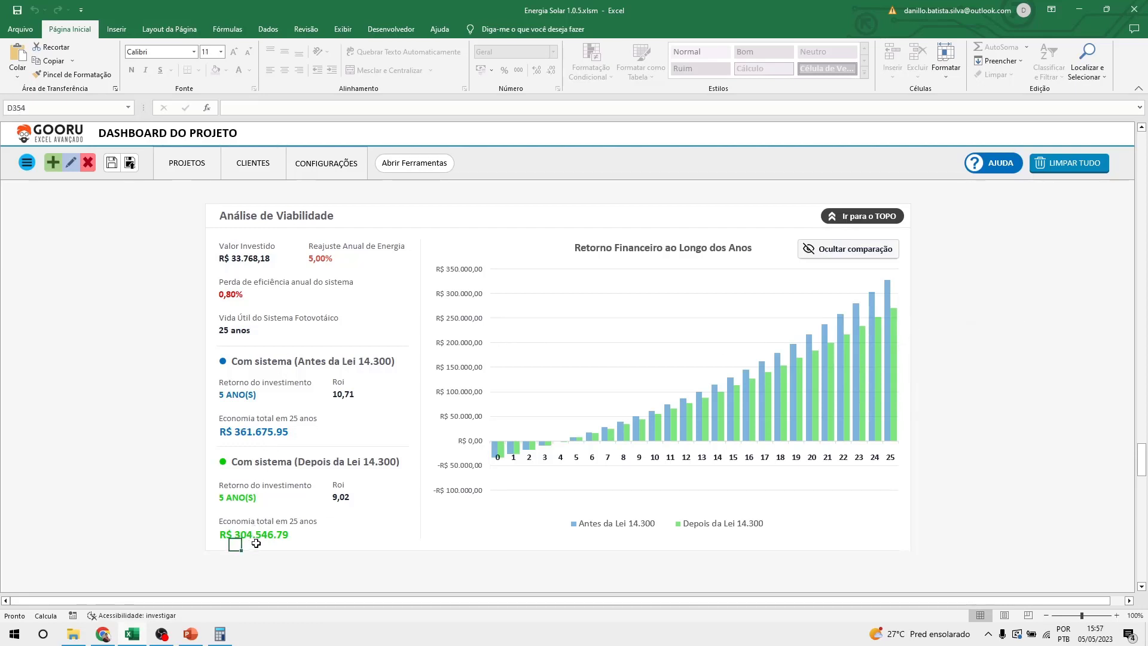
left_click(290, 537)
left_click(437, 538)
left_click(852, 254)
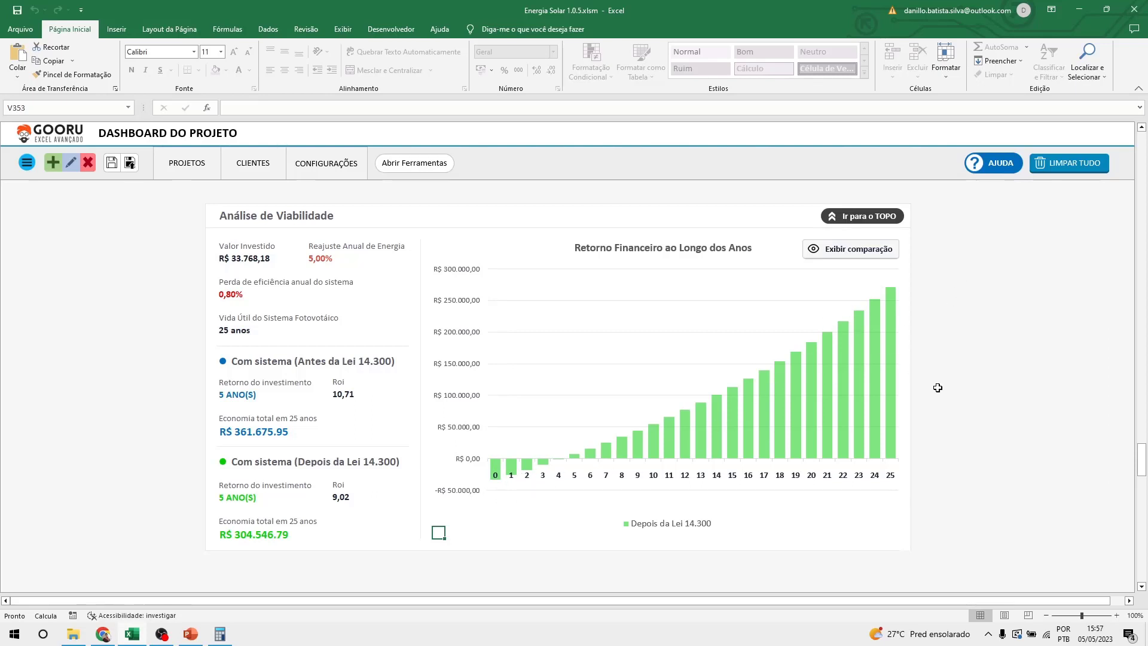
Hide the Antes da Lei 14.300 comparison on the 25-year savings chart.
scroll(983, 416, "up", 20)
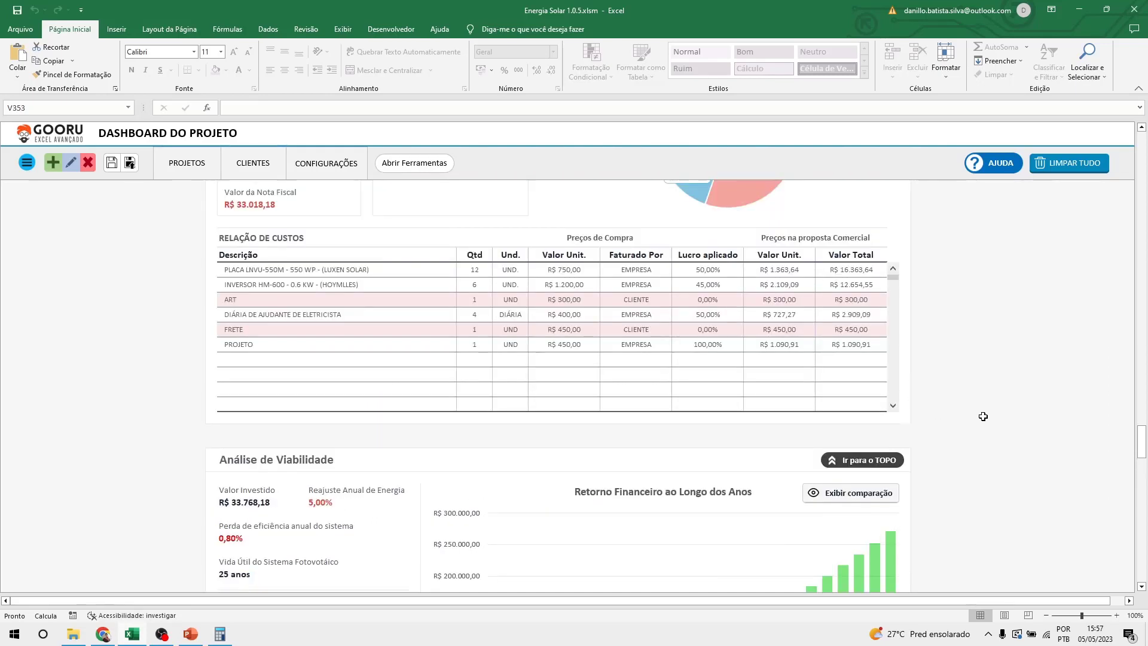
scroll(983, 417, "up", 18)
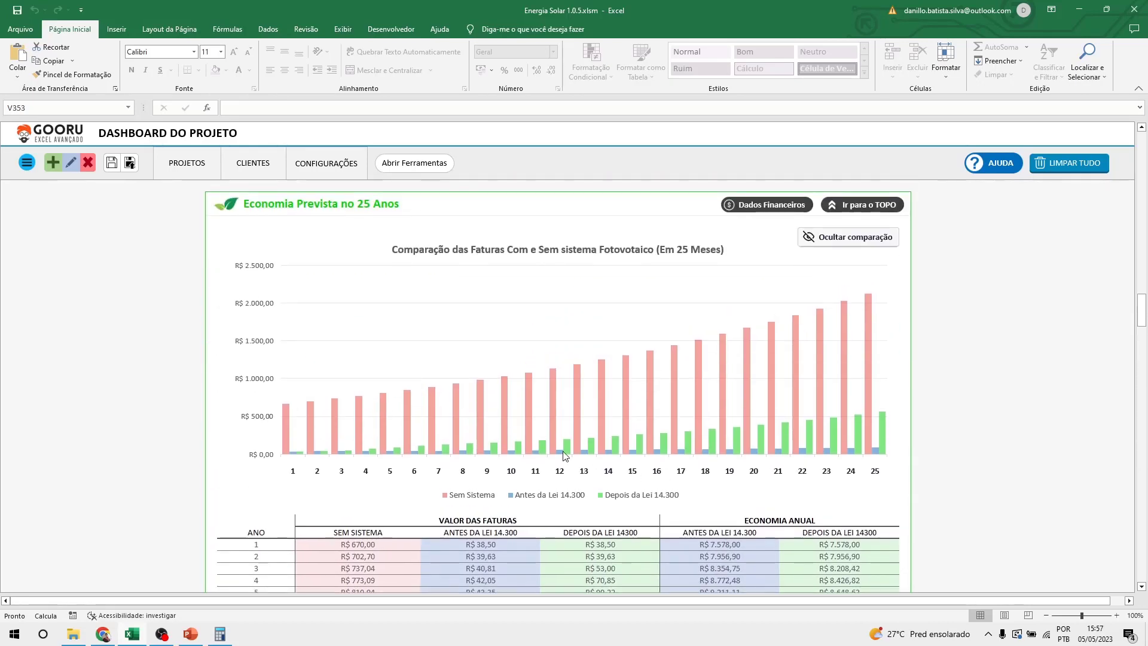
scroll(565, 456, "up", 2)
scroll(578, 417, "down", 1)
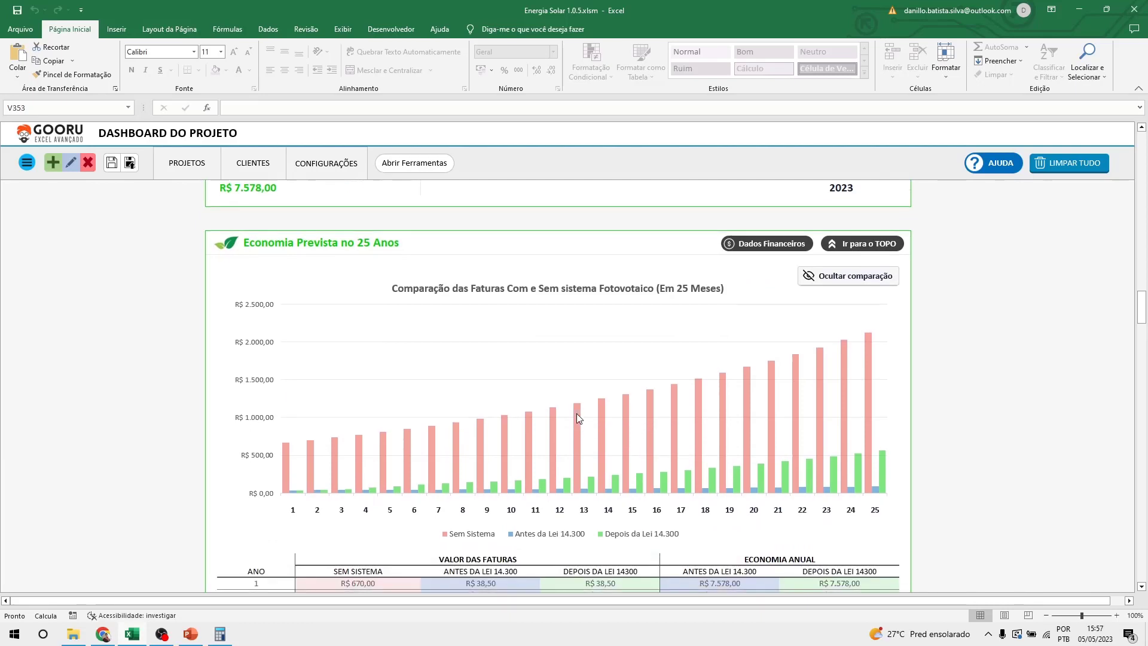
left_click(859, 278)
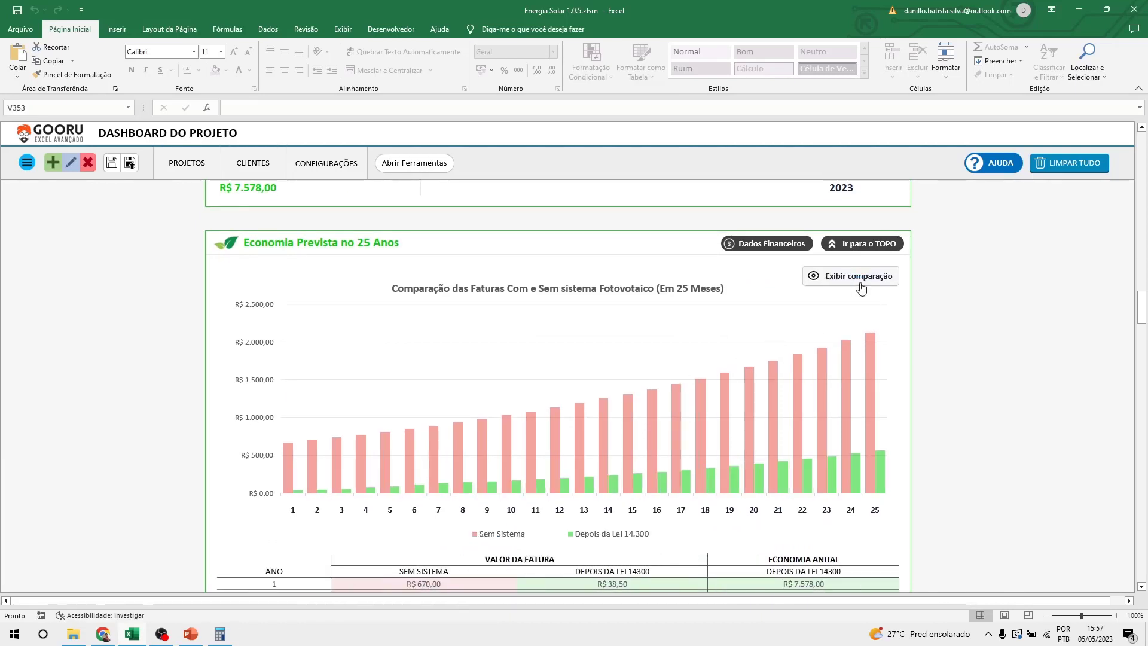
left_click(861, 287)
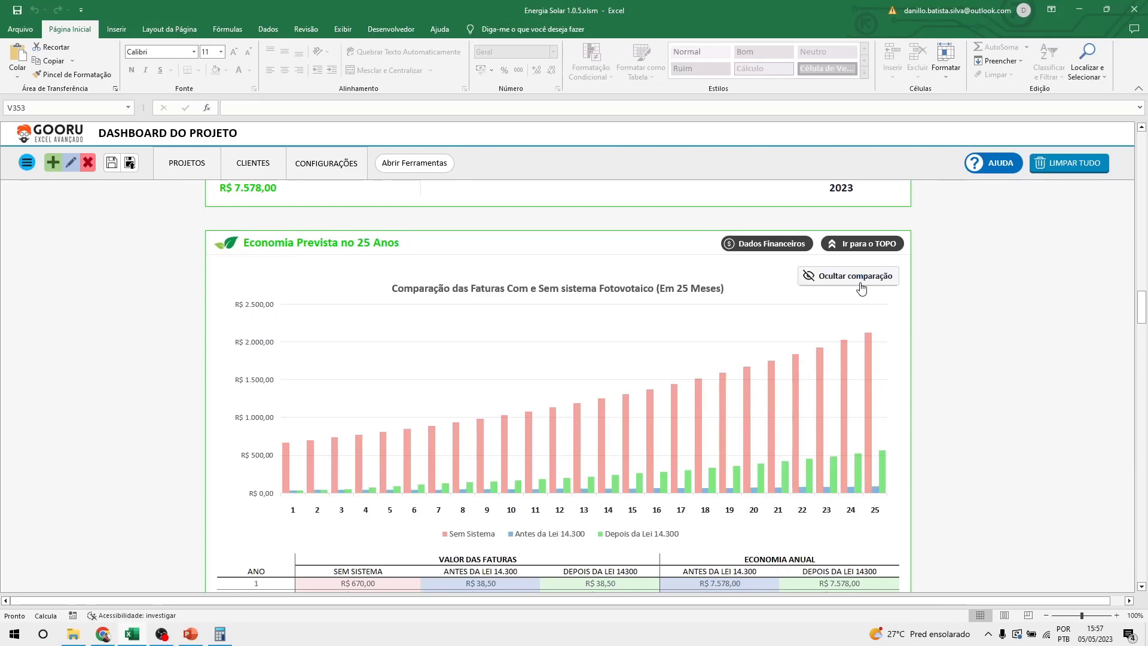
left_click(861, 288)
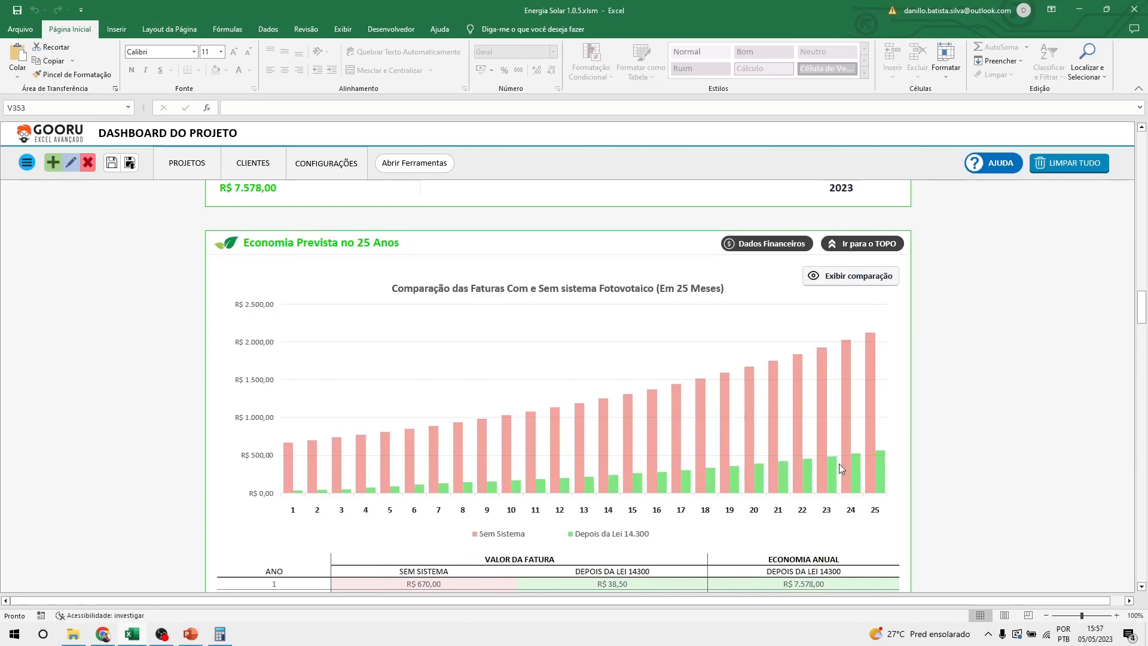
Hide the comparison on the first-year savings chart as well.
scroll(880, 452, "up", 12)
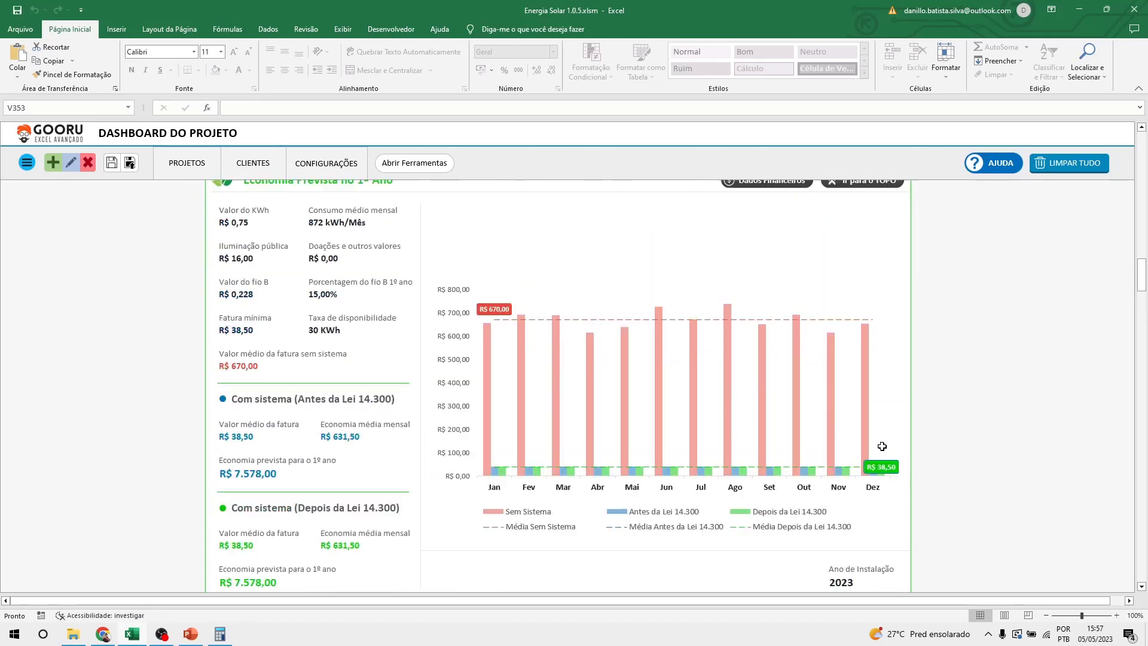
left_click(883, 245)
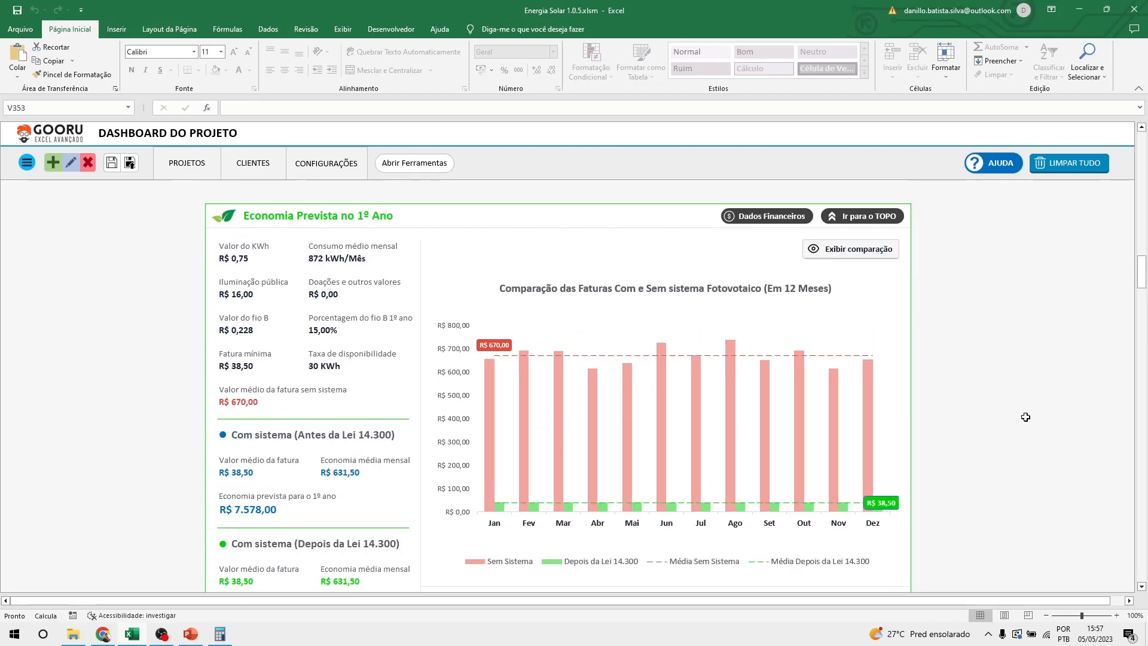
scroll(1025, 417, "down", 4)
scroll(1025, 416, "up", 2)
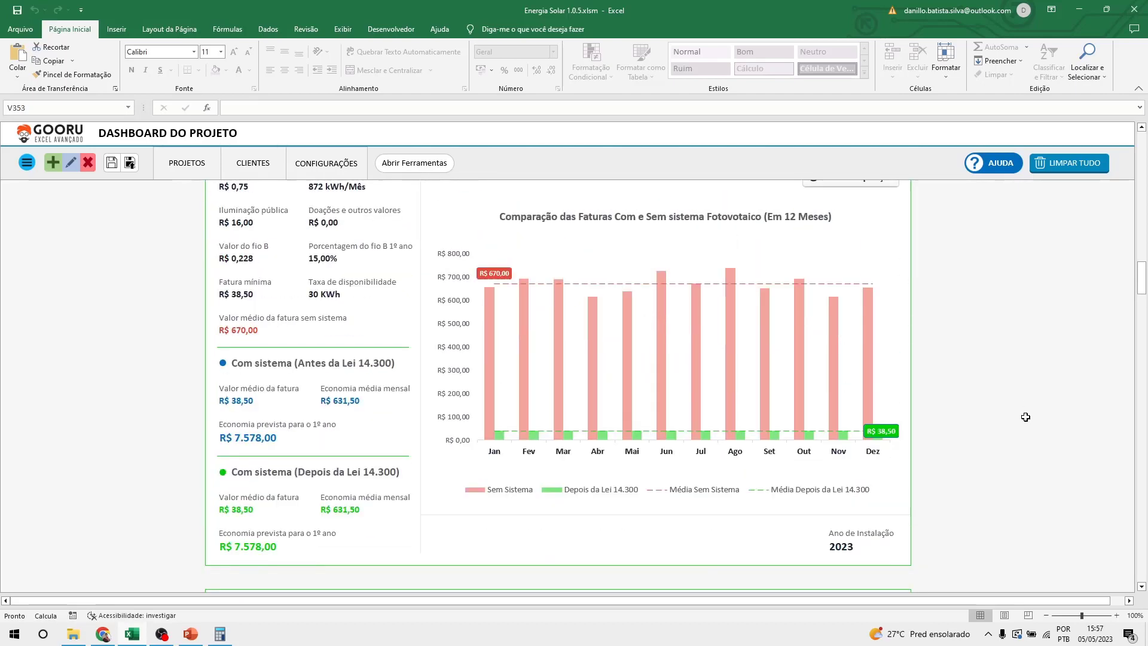
scroll(1026, 417, "down", 4)
scroll(1026, 417, "up", 8)
scroll(1025, 417, "up", 20)
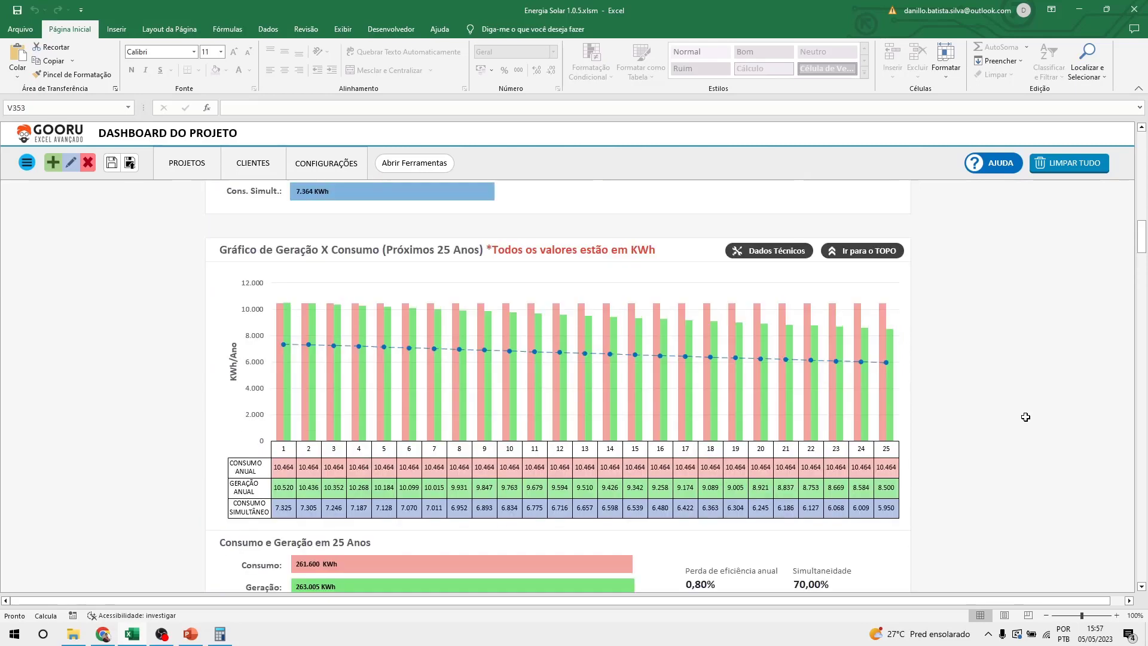
scroll(1026, 417, "down", 6)
scroll(1026, 417, "up", 2)
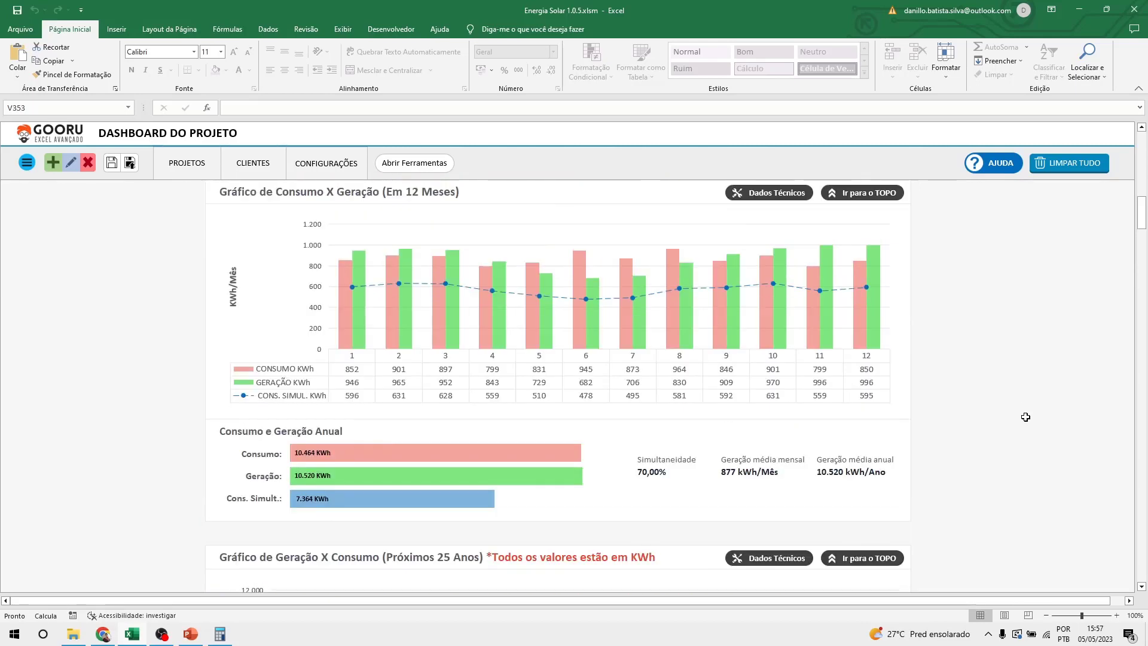
scroll(1026, 417, "down", 15)
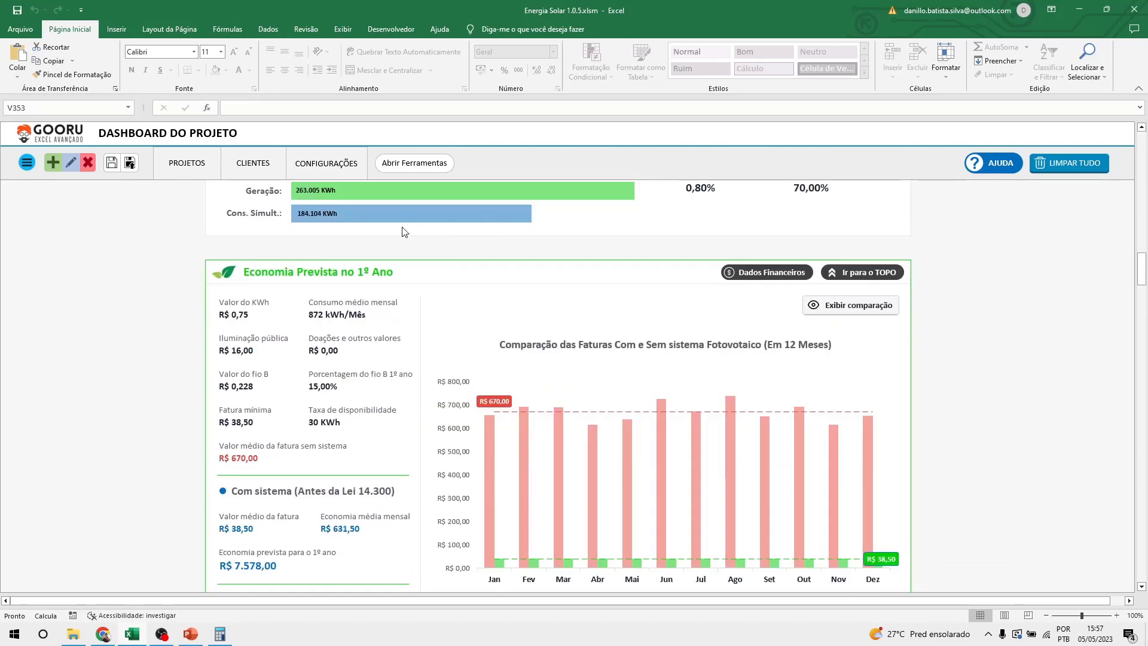
From the dashboard tools, start Gerar Documento with Proposta Comercial.docx as the template.
left_click(415, 169)
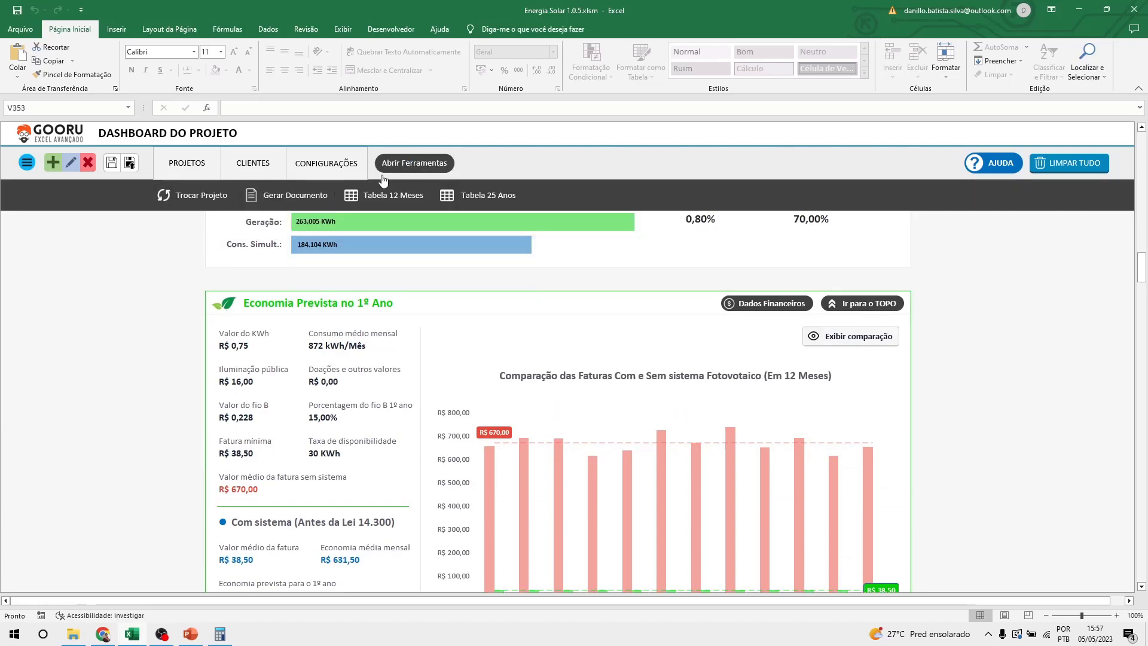
left_click(288, 202)
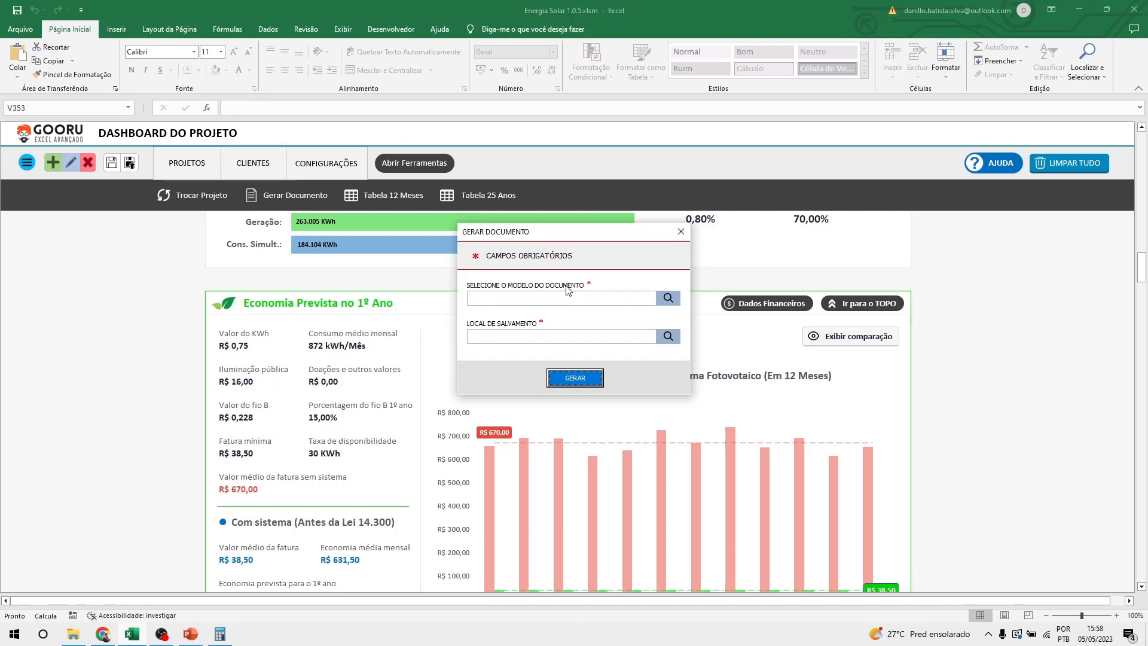
left_click(668, 299)
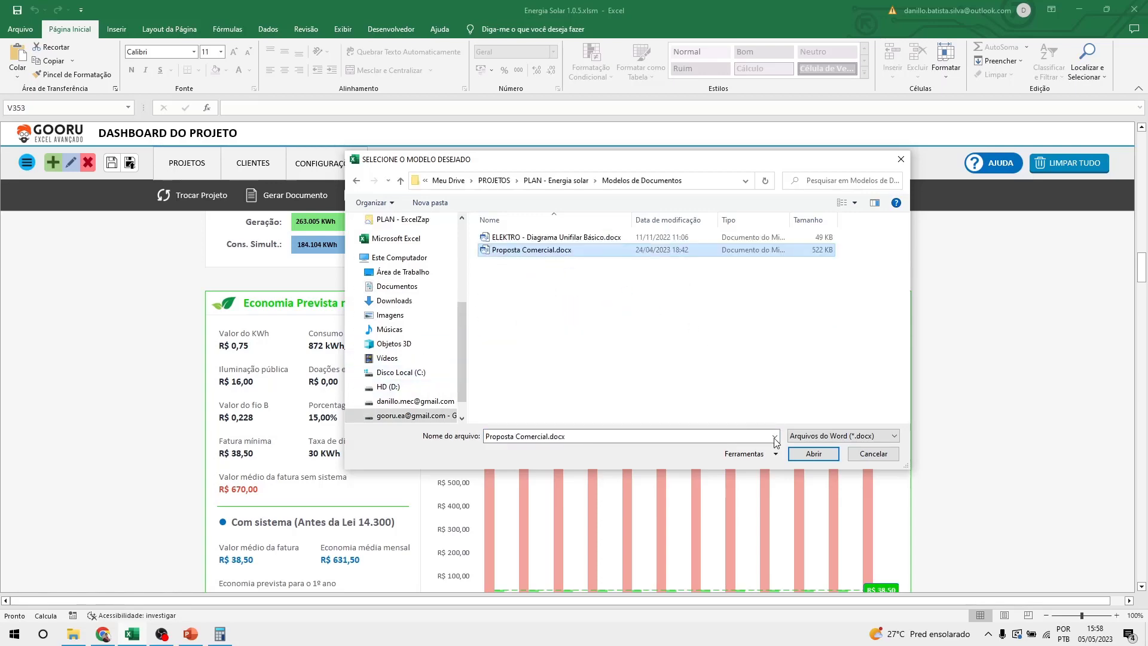
left_click(817, 458)
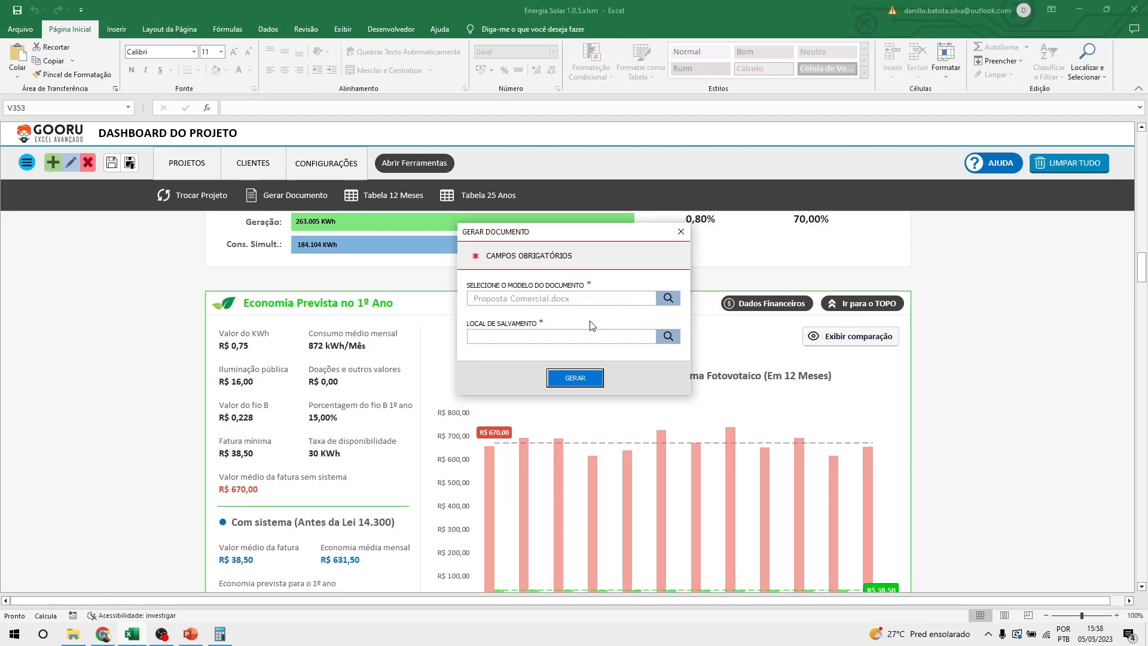
Save the output as Documento - Projeto 4 - COMERCIO DO SEU ZÉ.docx in PLAN - Energia solar\Nova pasta.
left_click(670, 336)
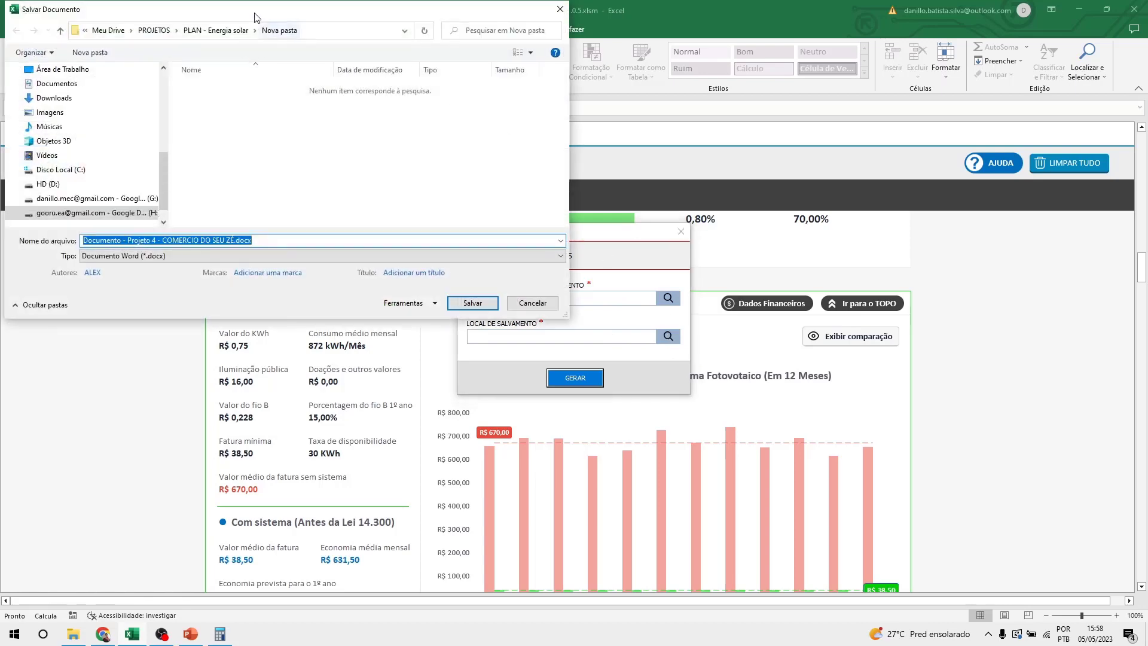
scroll(120, 155, "up", 3)
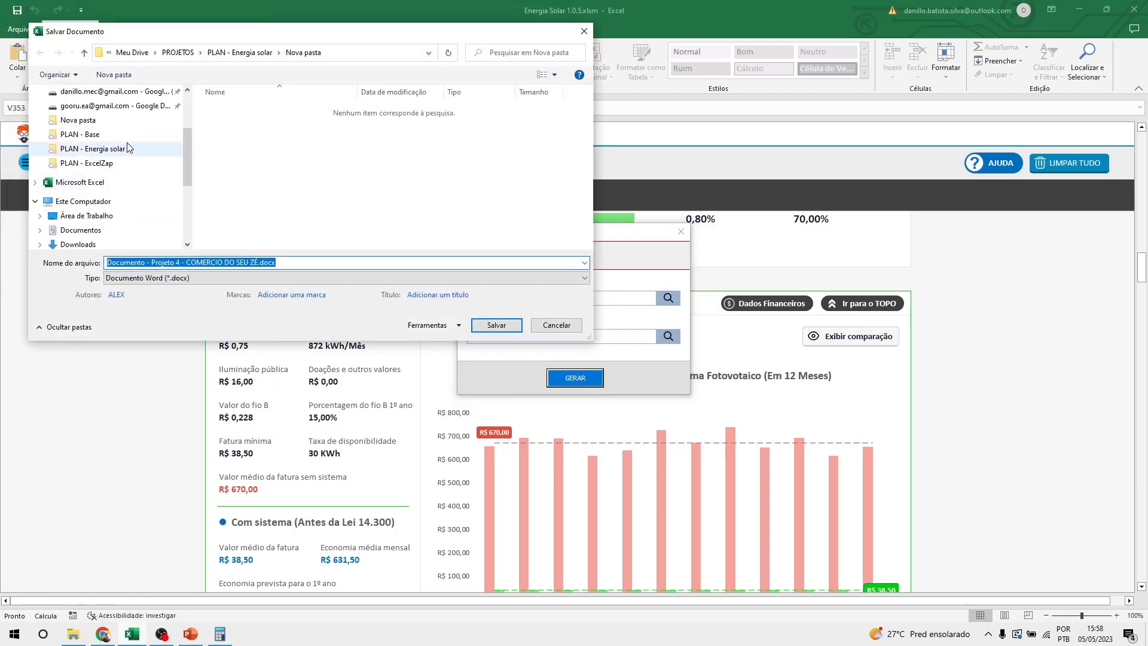
left_click(107, 149)
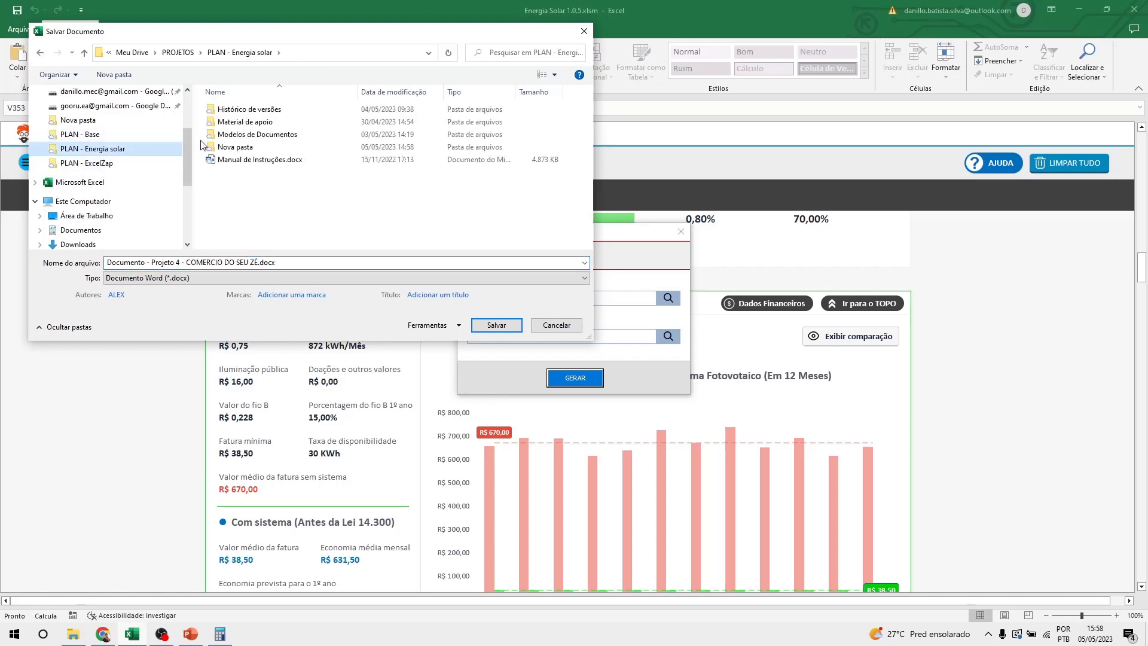
double_click(251, 147)
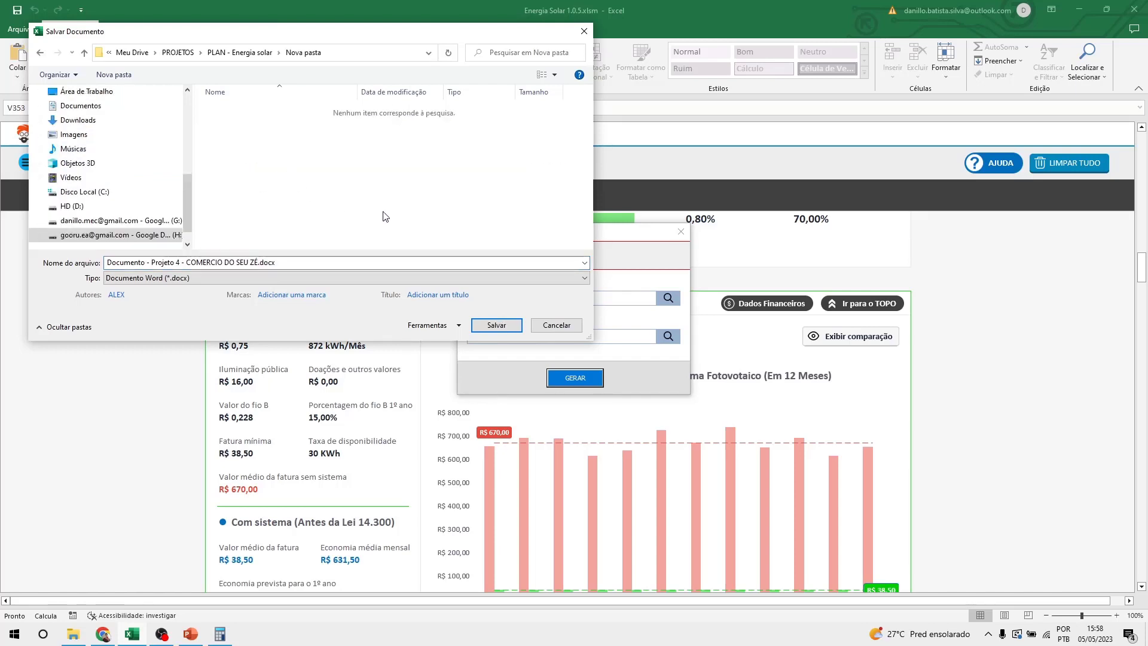
left_click(109, 262)
left_click(295, 263)
left_click_drag(289, 263, 1, 260)
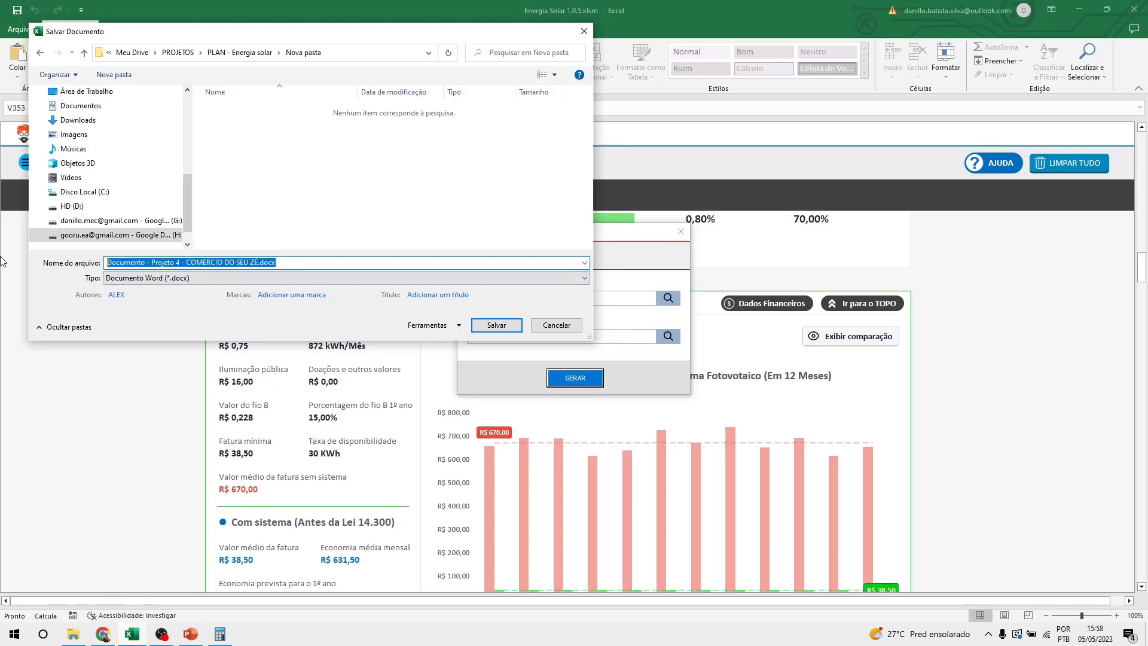
left_click(307, 262)
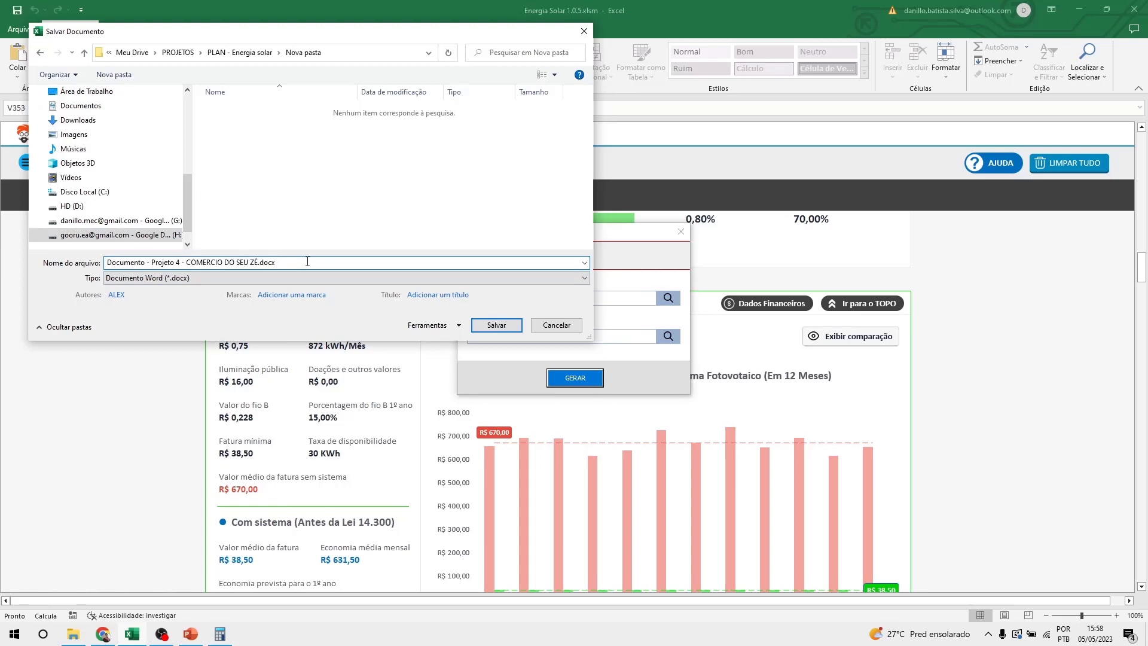
left_click(502, 327)
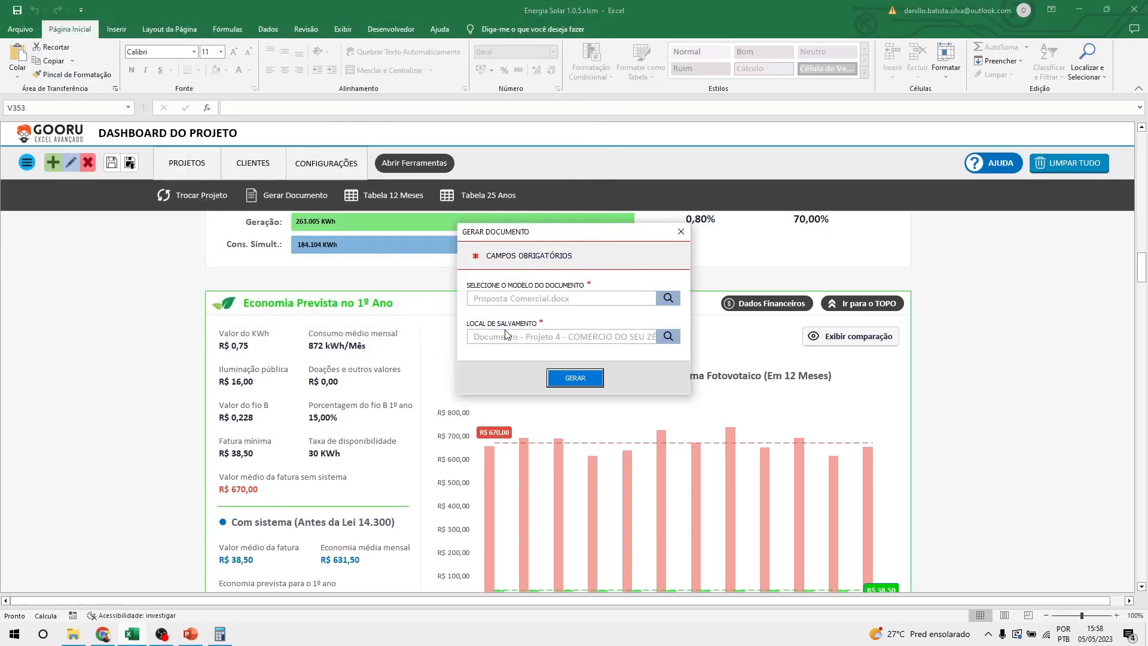
Run GERAR to produce the Projeto 4 commercial proposal in Word.
left_click(578, 383)
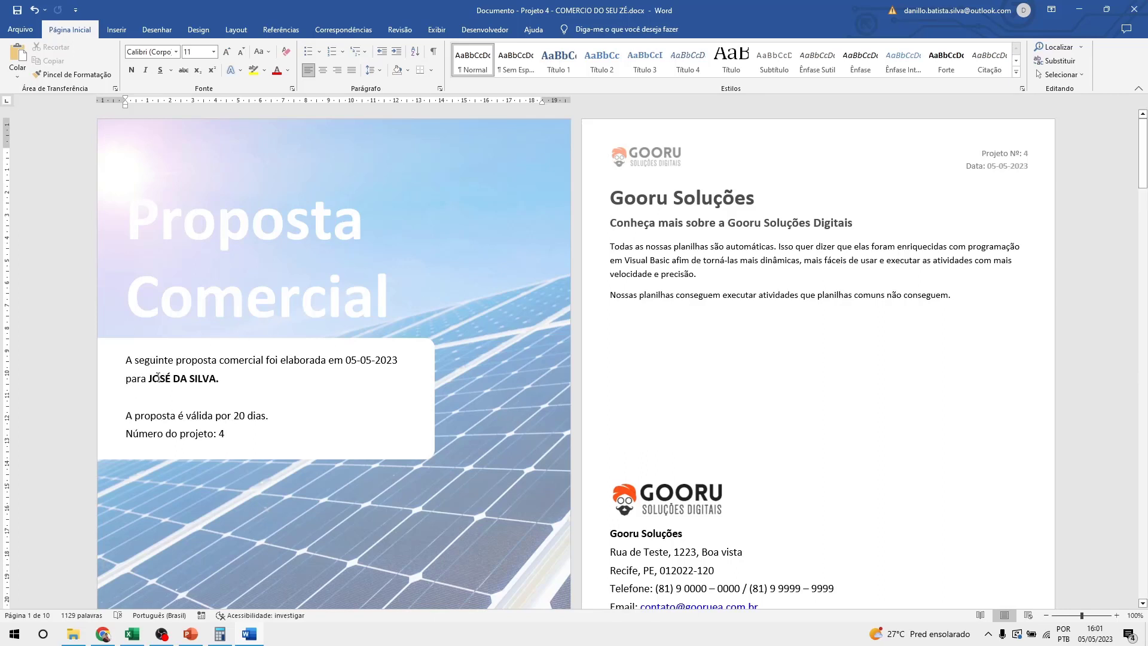
Scroll the generated proposal from the client details cover down to the Comparação entre faturas page.
left_click_drag(150, 378, 253, 379)
left_click(254, 379)
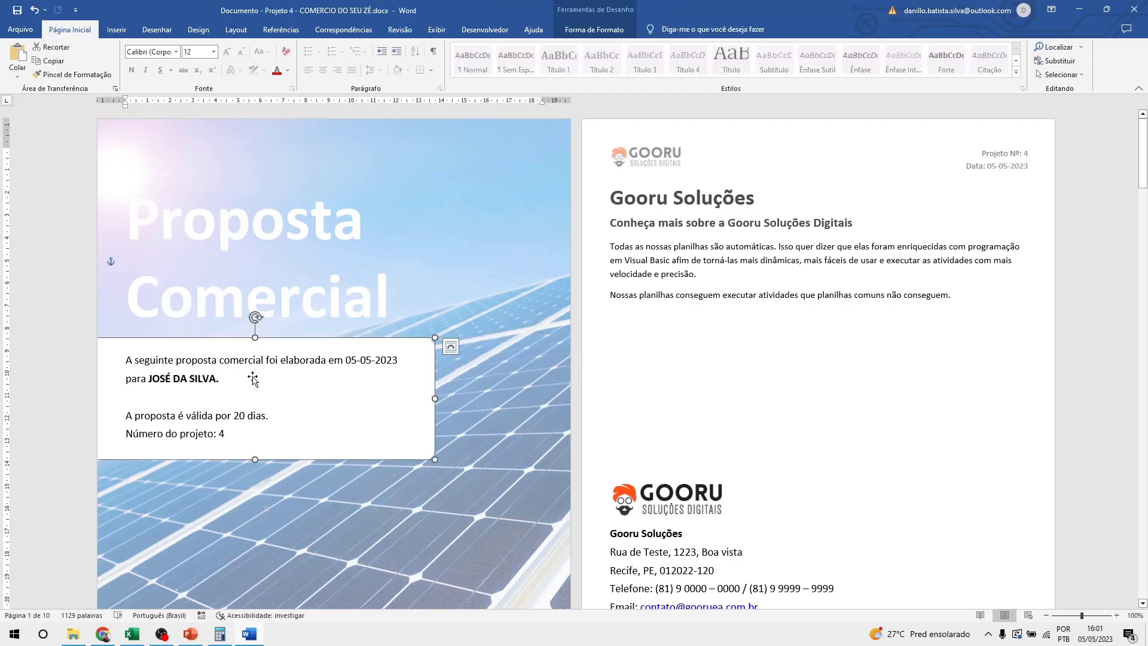
left_click(679, 403)
scroll(603, 291, "down", 10)
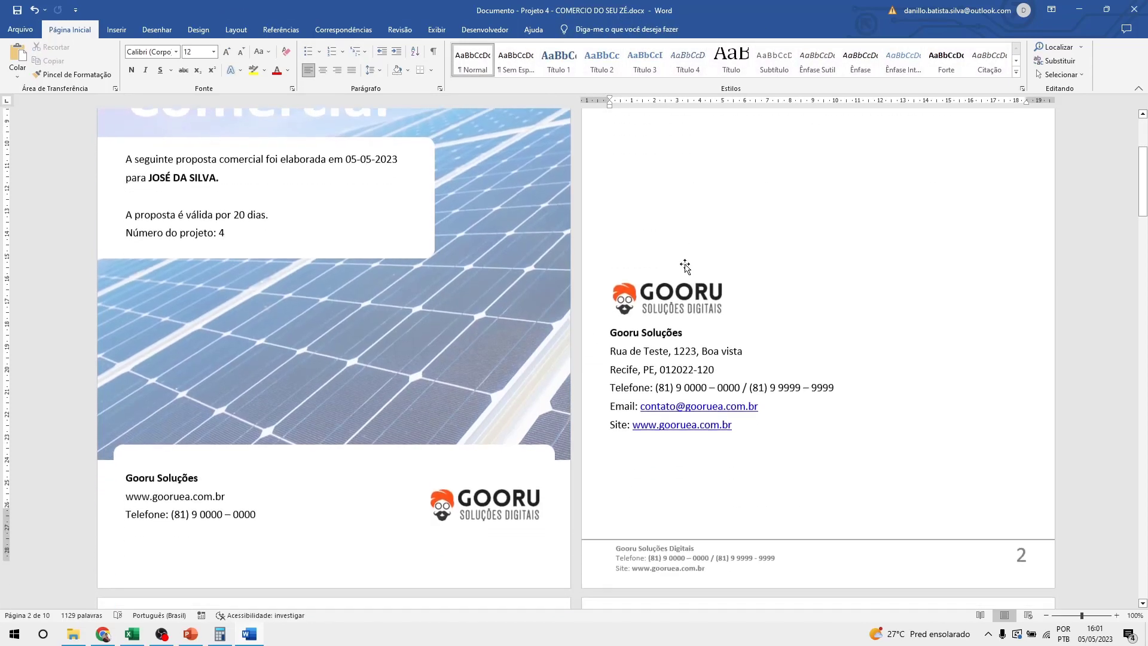
scroll(604, 292, "down", 1)
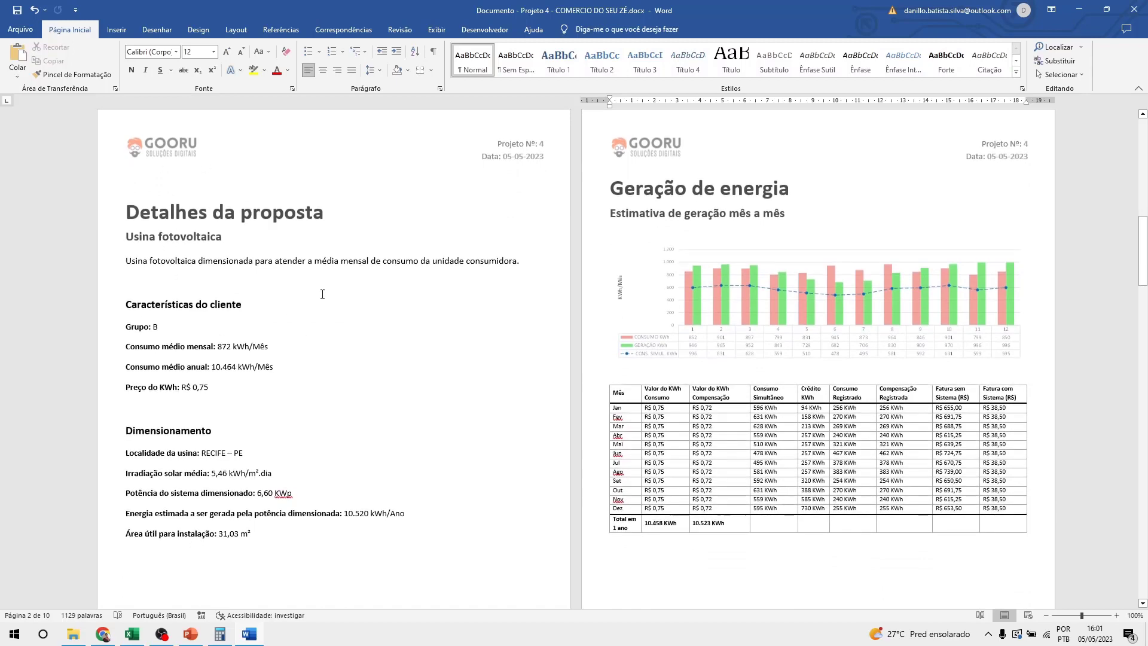
scroll(217, 304, "down", 1)
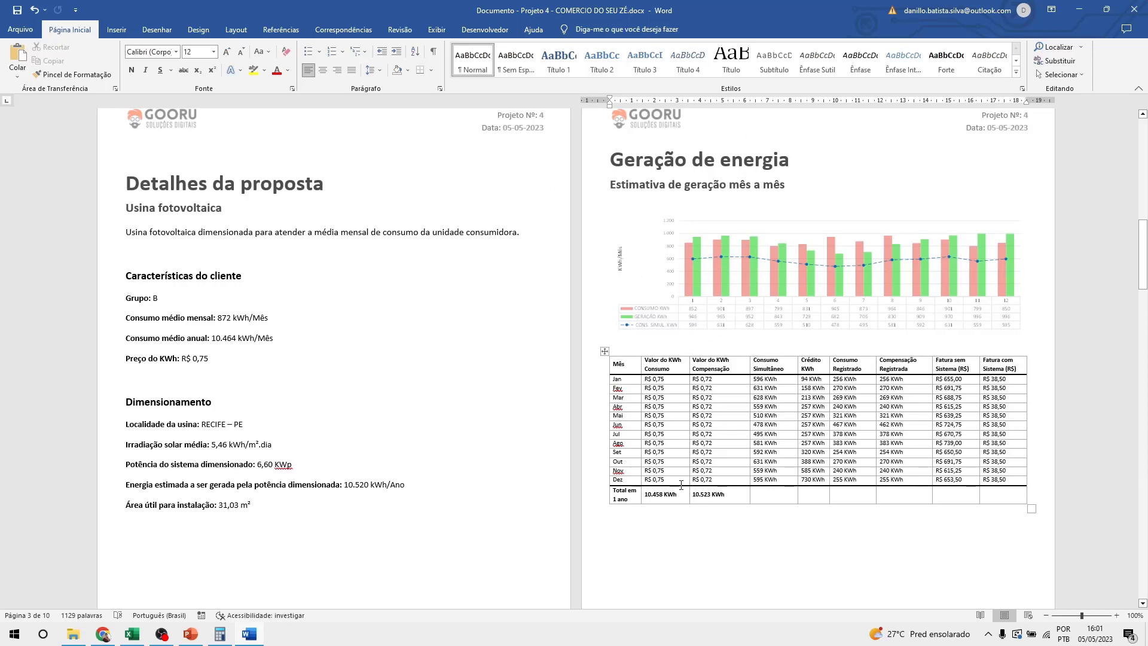
scroll(964, 398, "down", 10)
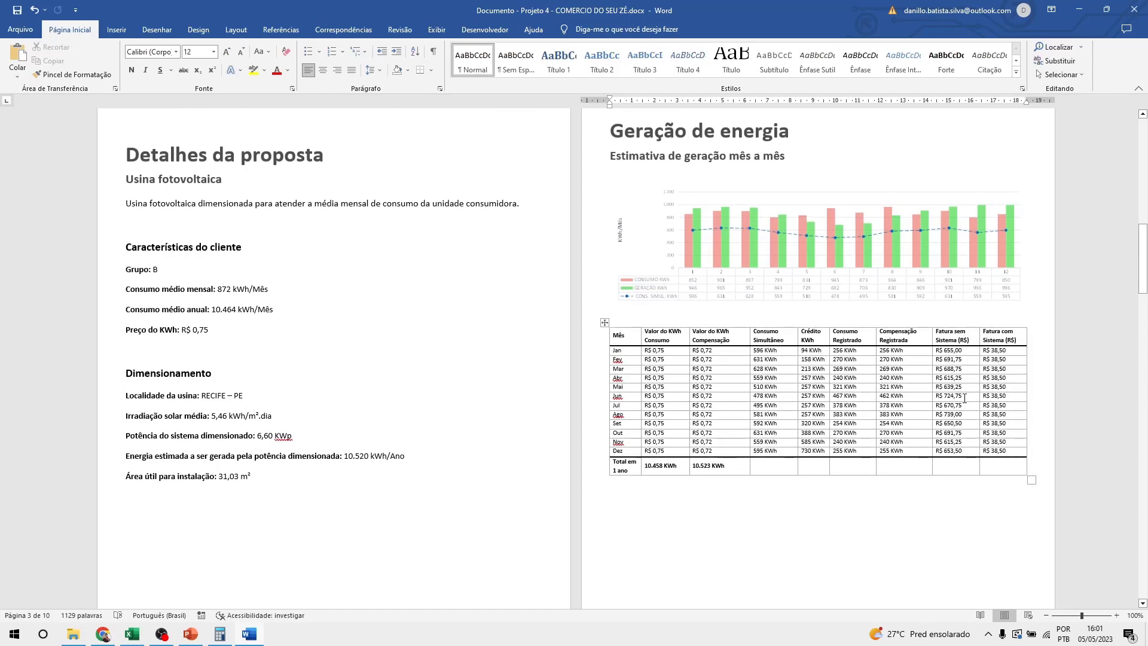
scroll(955, 403, "down", 2)
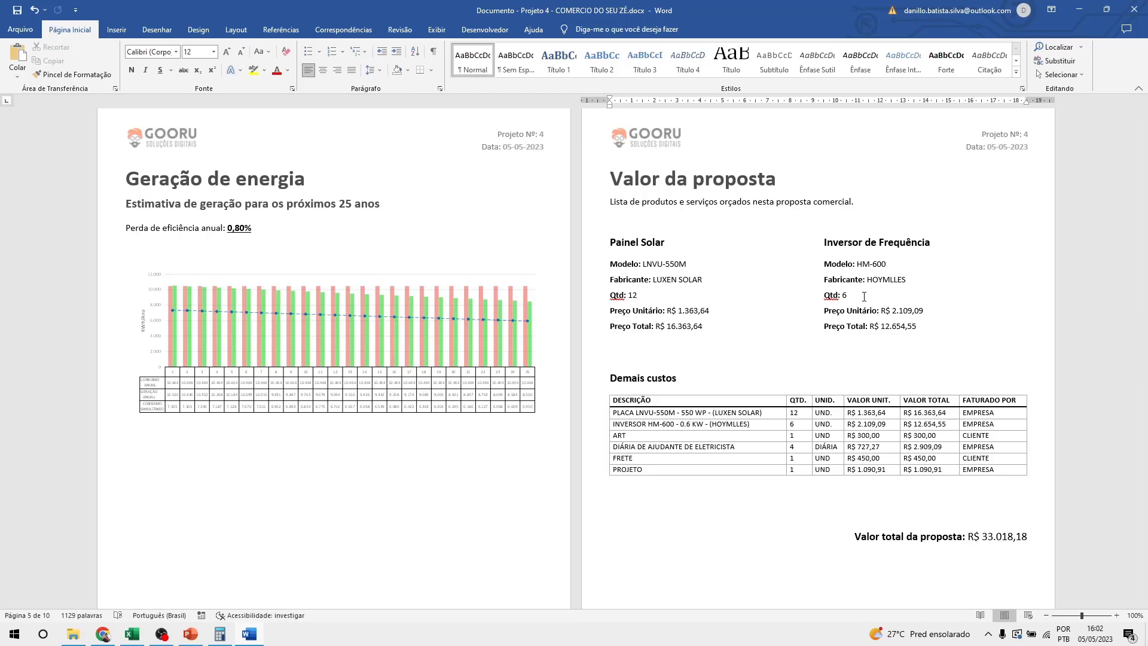
scroll(864, 297, "down", 10)
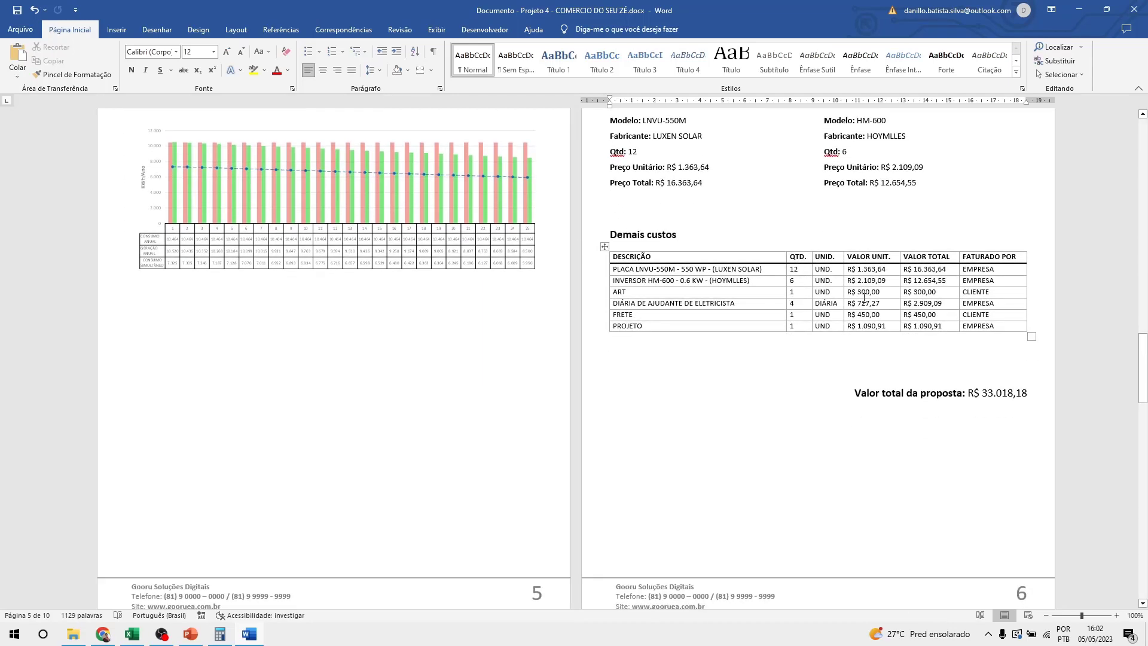
scroll(864, 297, "down", 1)
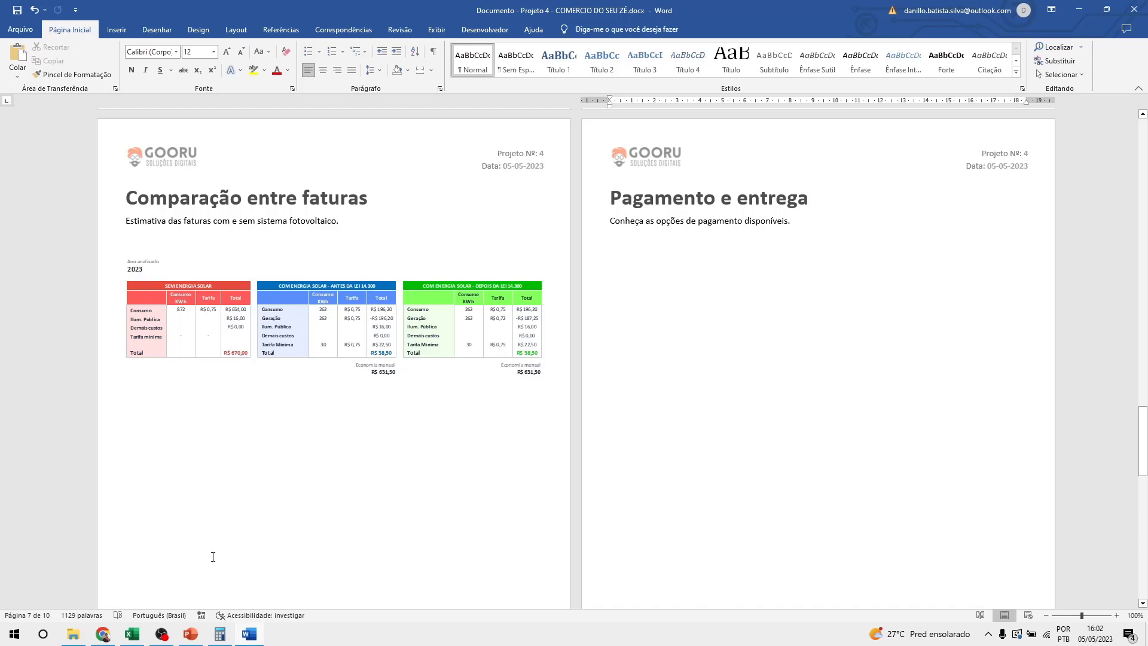
Set the dashboard's Comparação das faturas year to 2028, then go back to the Word proposal.
left_click(133, 634)
scroll(391, 405, "down", 20)
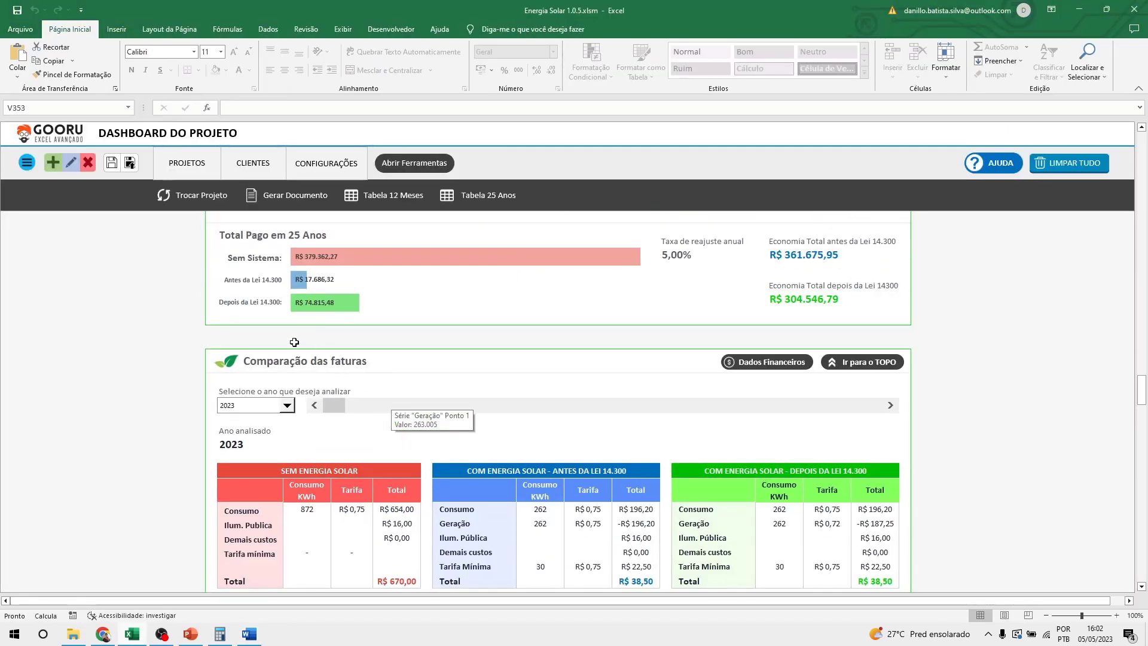
left_click(287, 406)
left_click(245, 457)
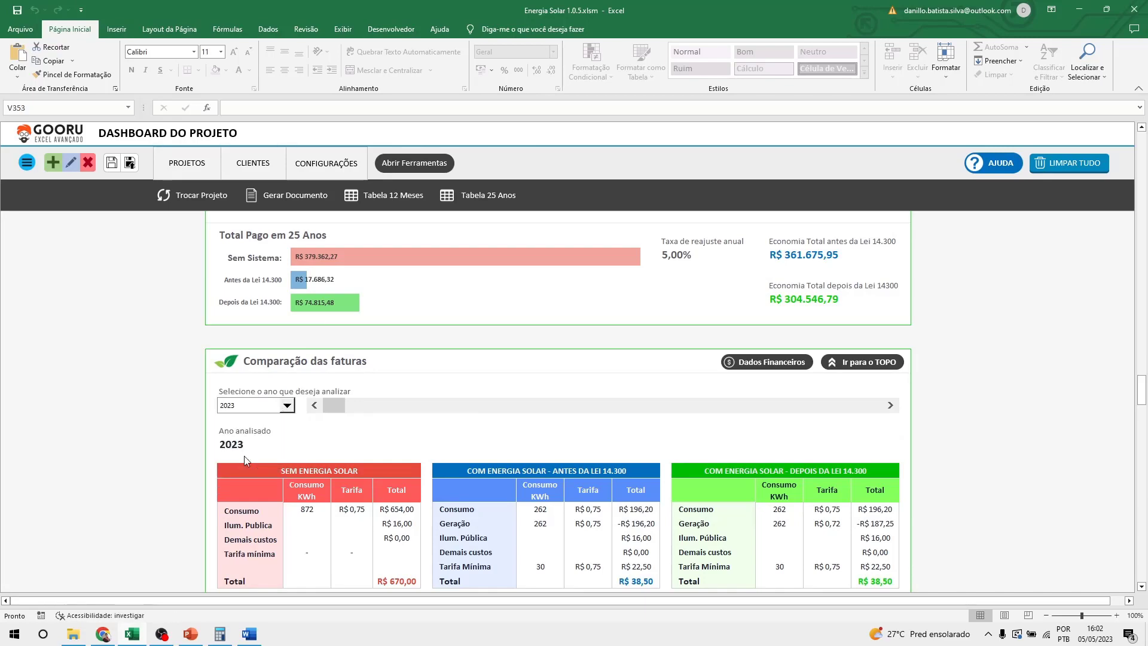
scroll(284, 447, "down", 3)
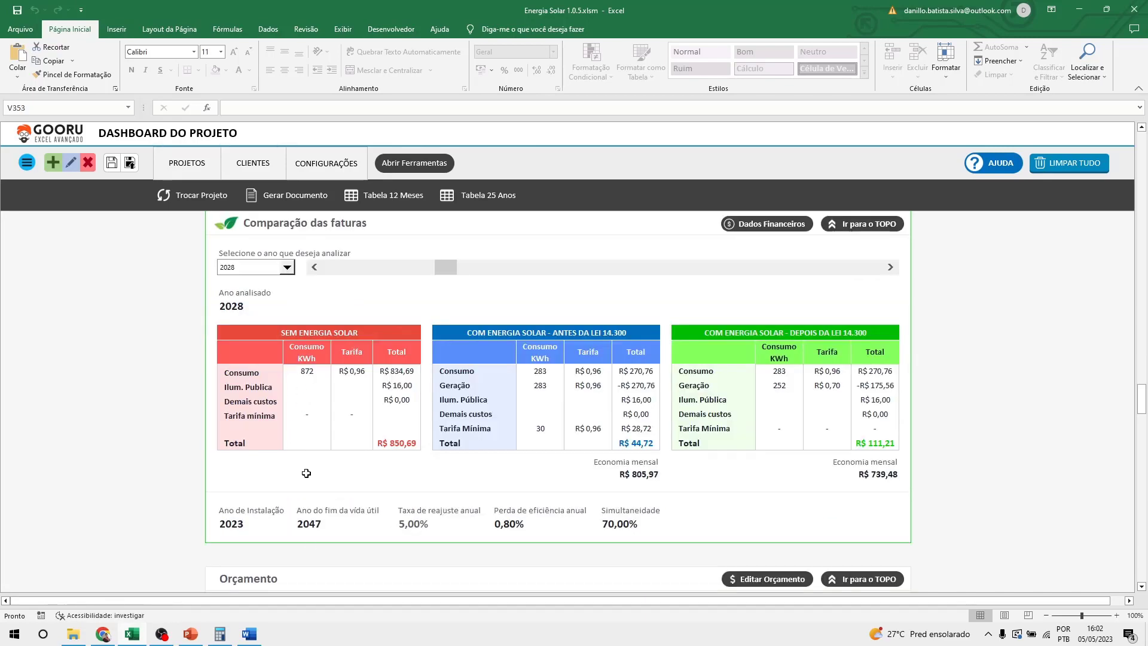
left_click(267, 634)
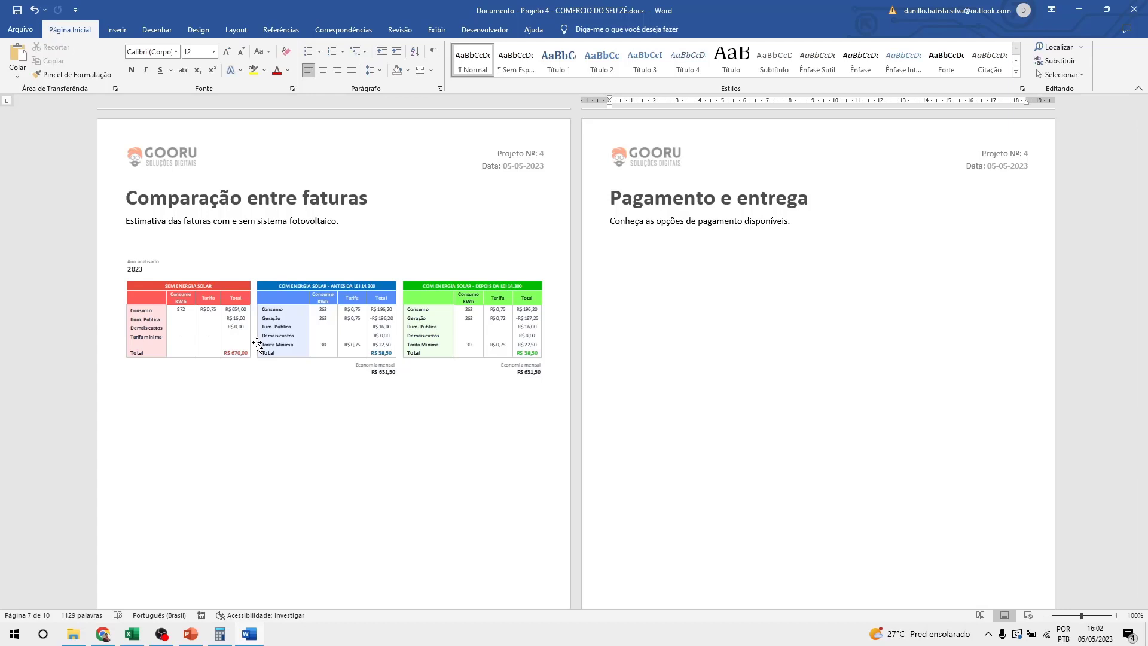
Inspect the bill comparison tables picture in the generated proposal.
left_click(322, 436)
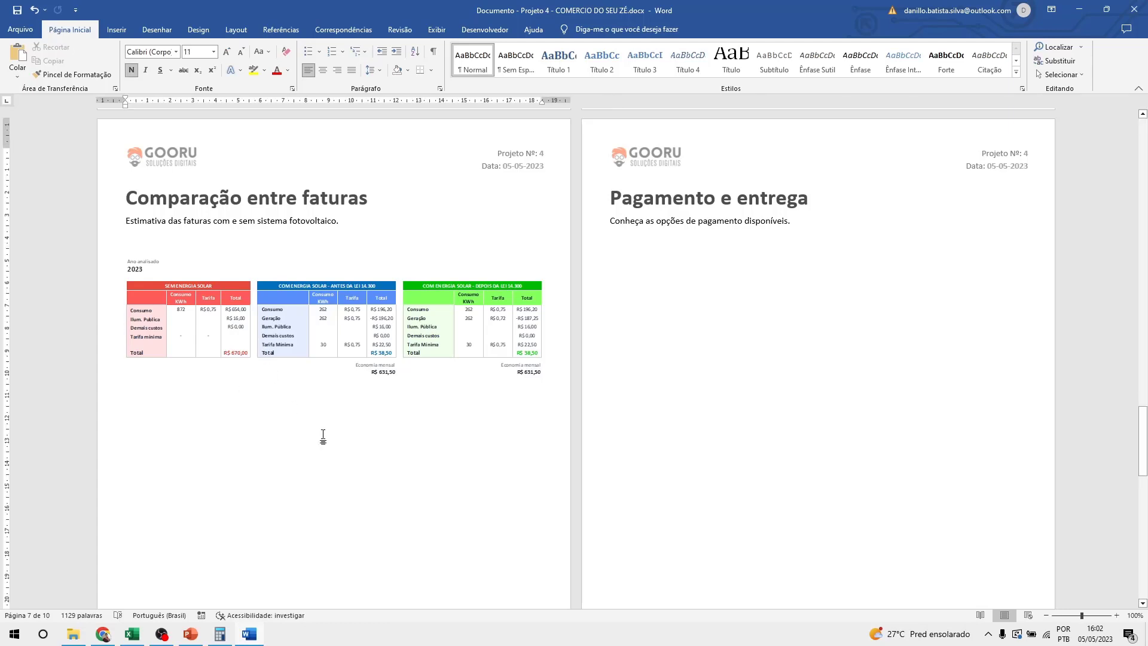
left_click(383, 325)
left_click(362, 437)
scroll(362, 436, "up", 1)
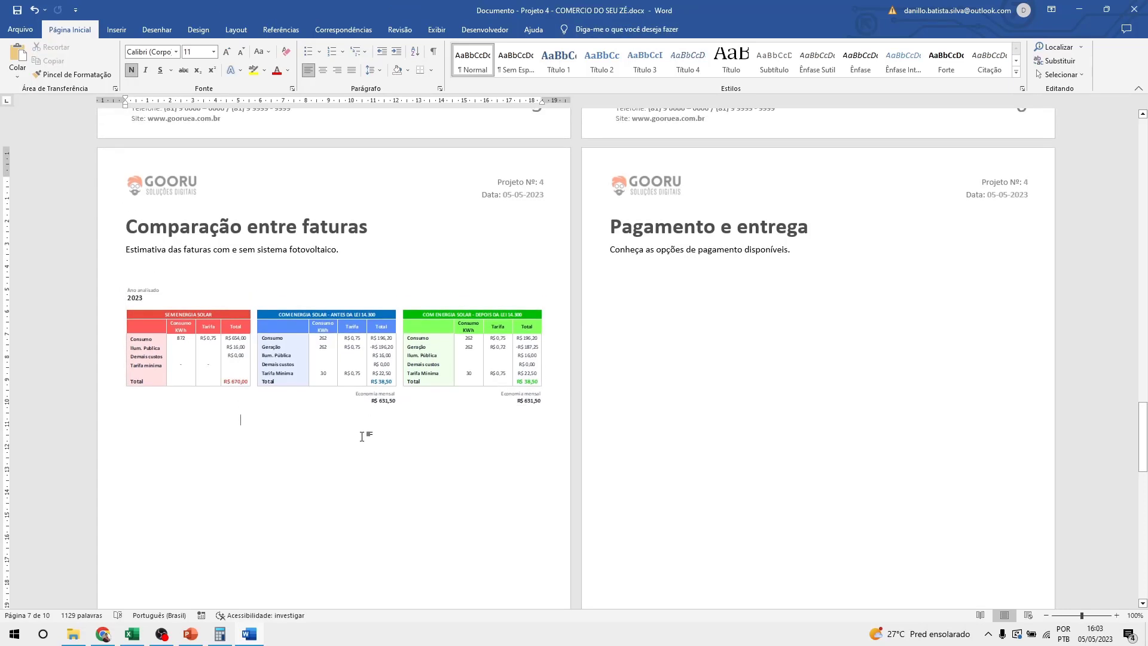
scroll(362, 437, "up", 20)
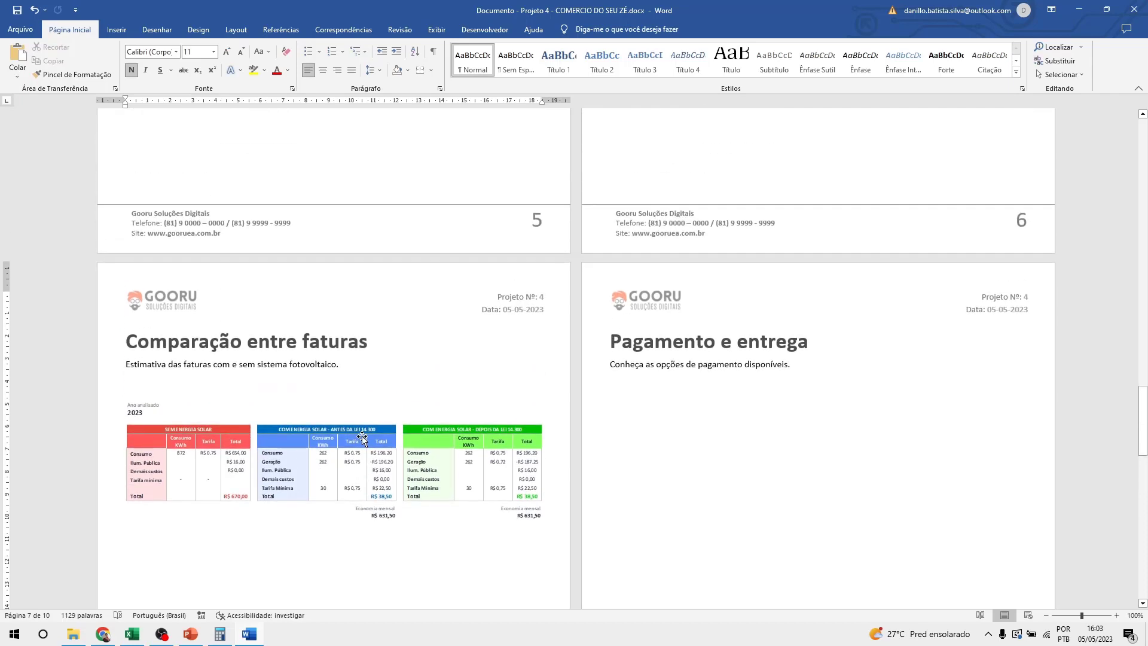
scroll(362, 437, "down", 17)
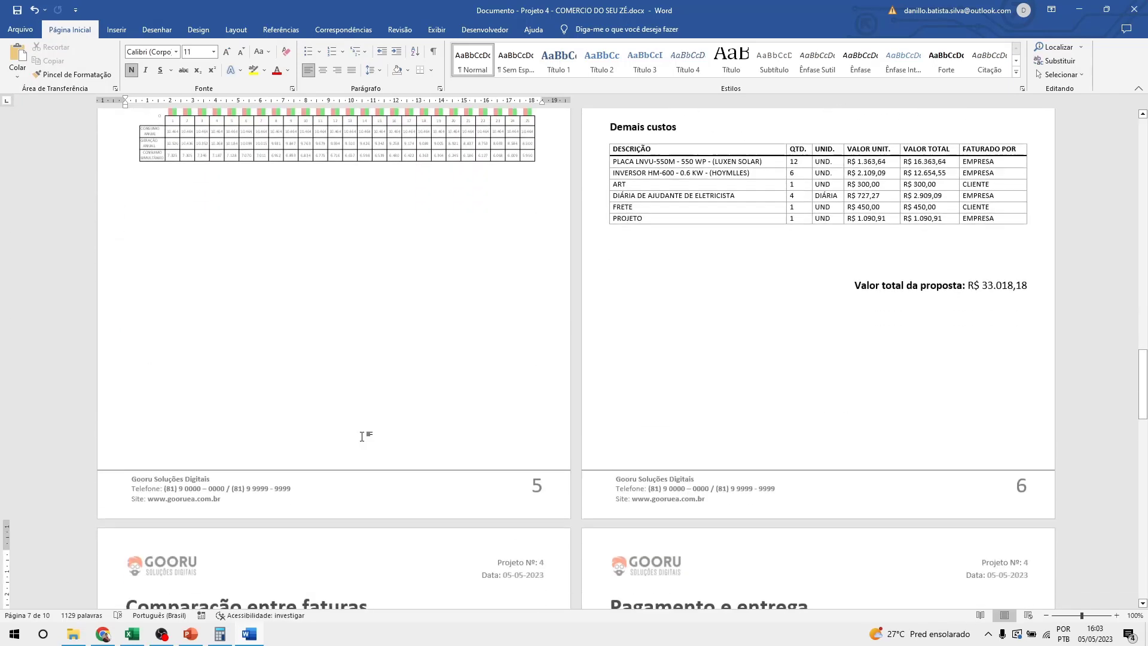
left_click(330, 496)
left_click(334, 565)
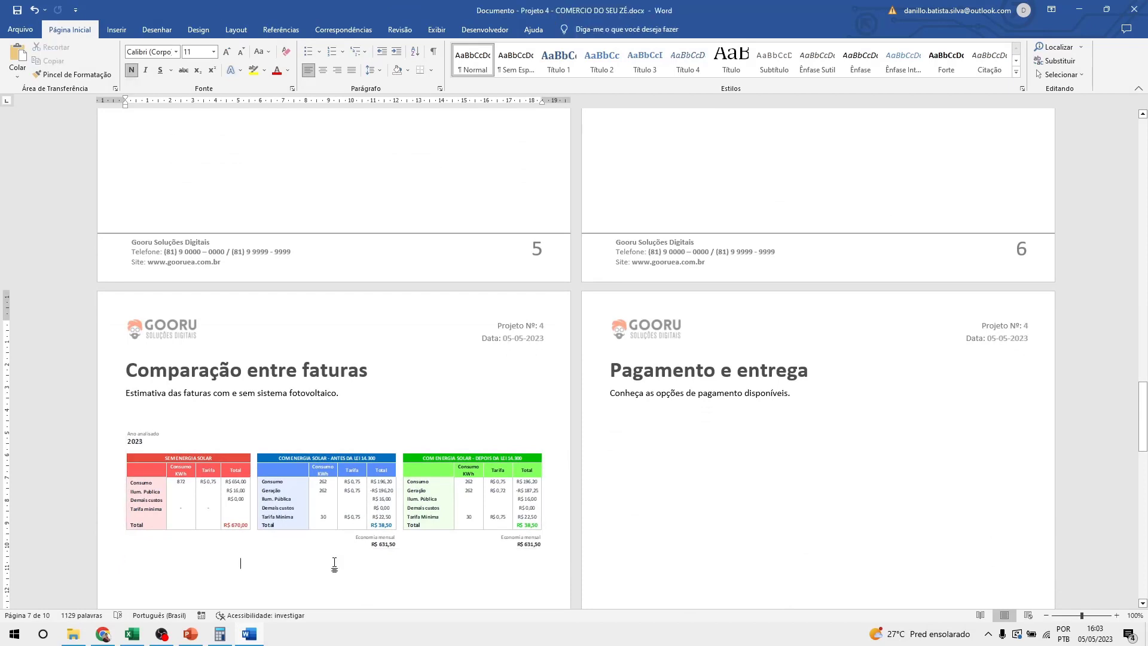
left_click(350, 489)
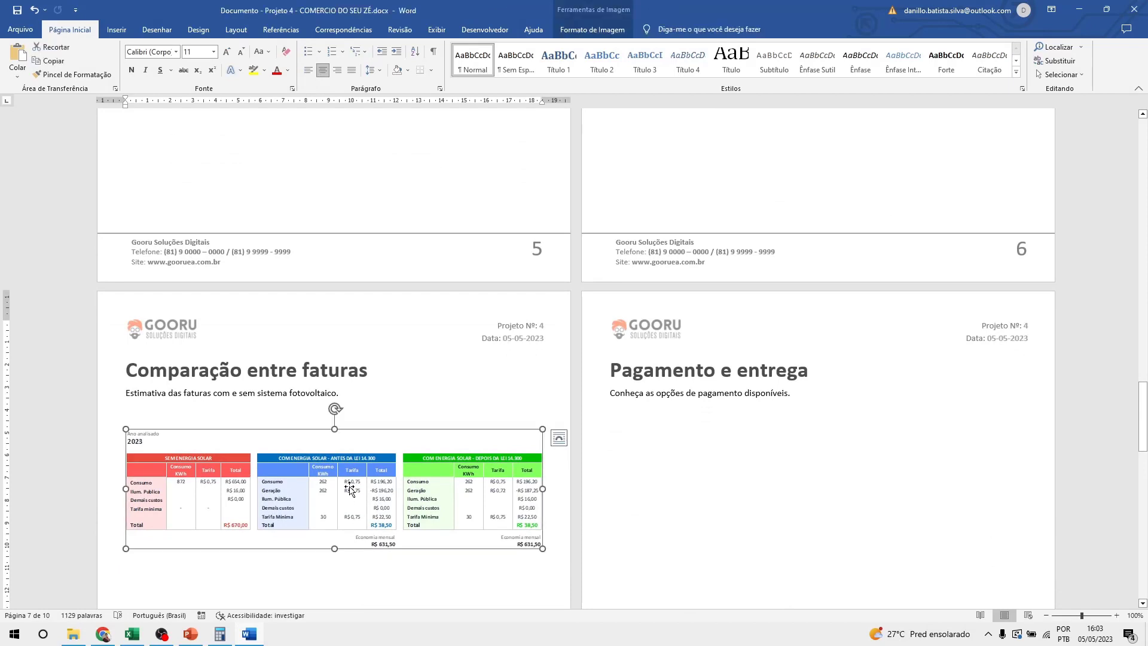
scroll(285, 488, "down", 3)
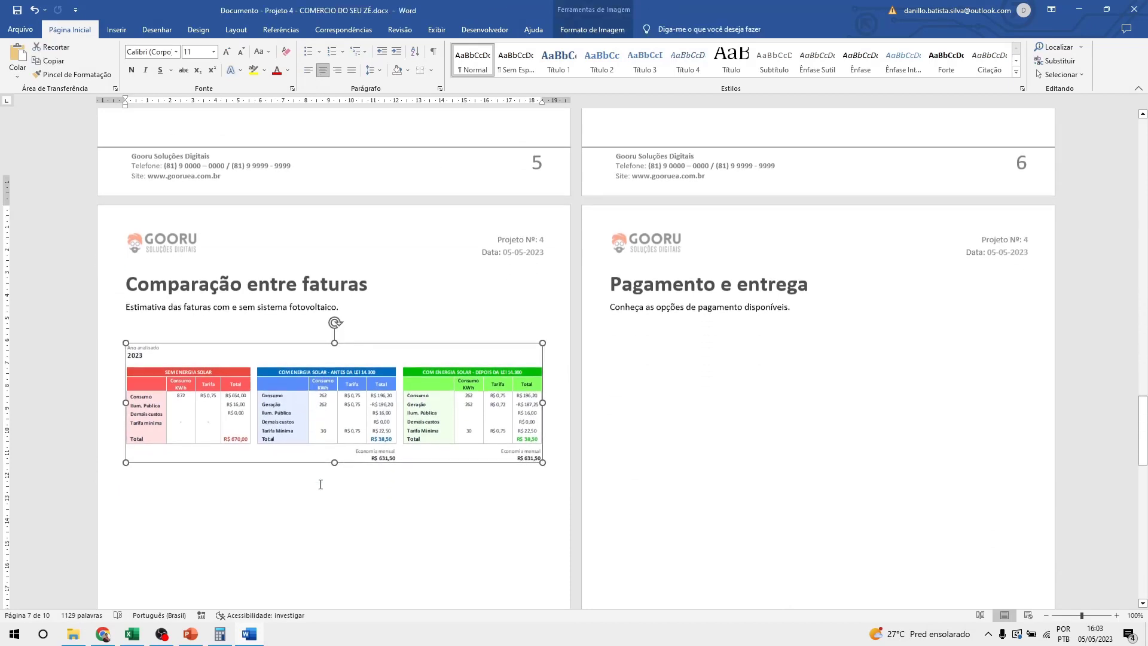
left_click(245, 491)
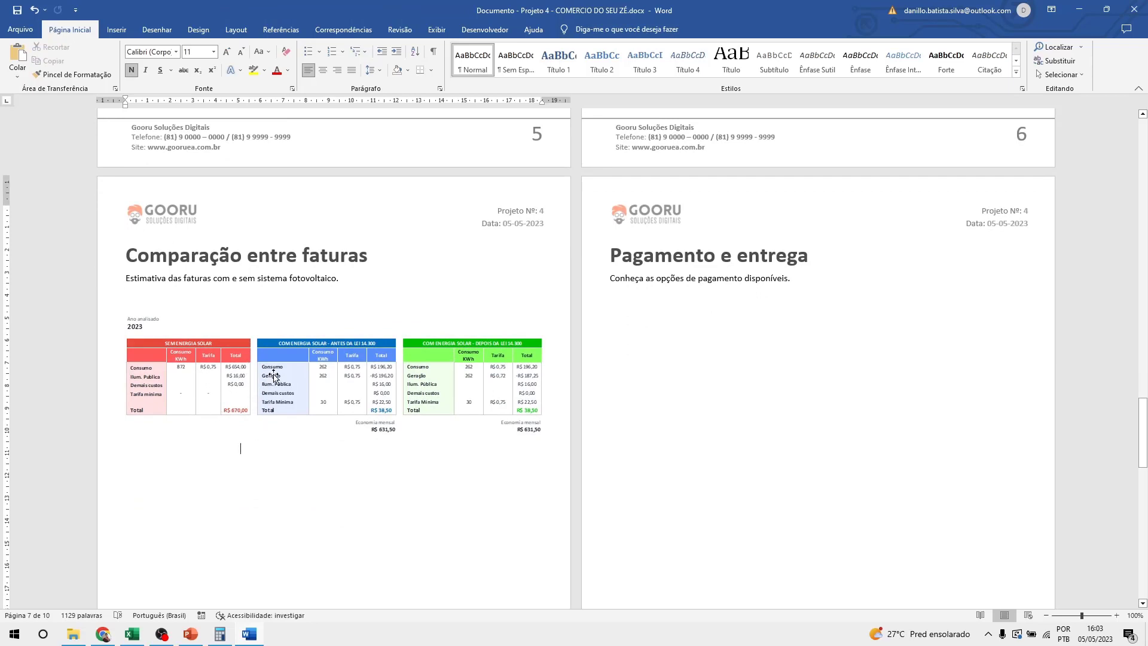
left_click(273, 368)
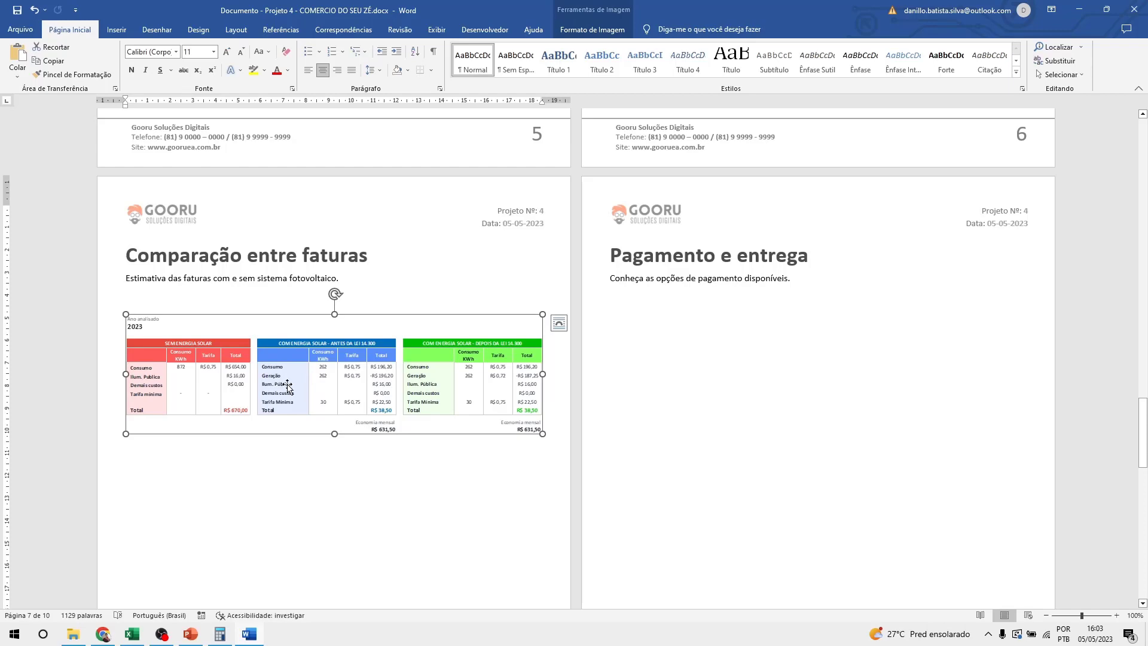
Open Proposta Comercial.docx from PLAN - Energia solar\Modelos de Documentos.
left_click(79, 636)
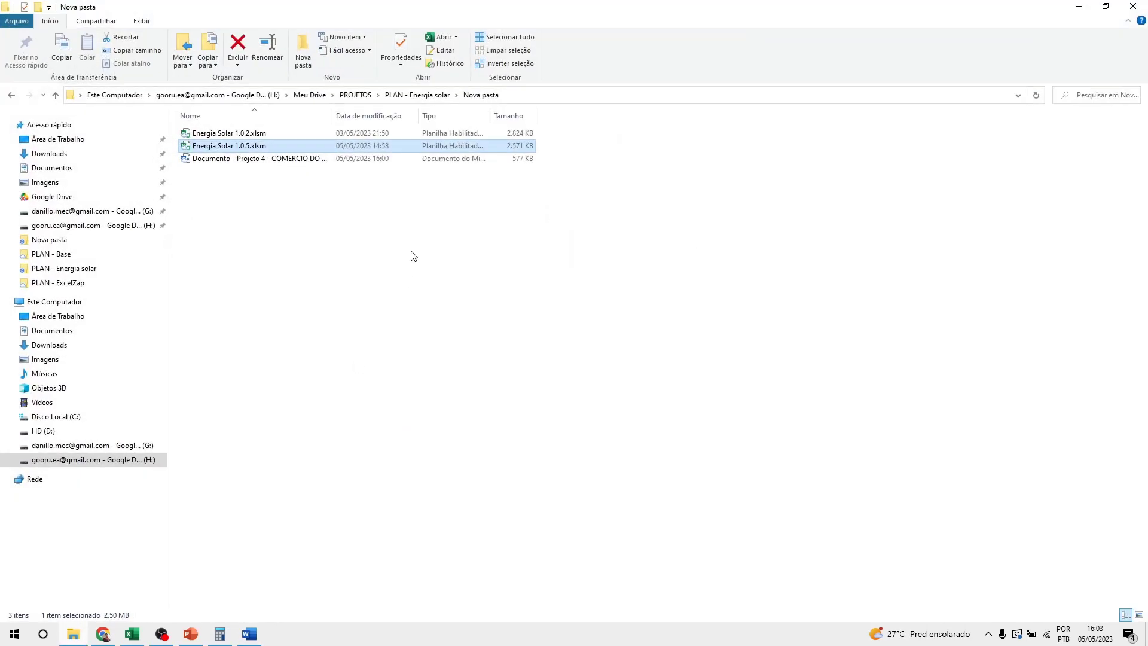
left_click(393, 97)
double_click(232, 169)
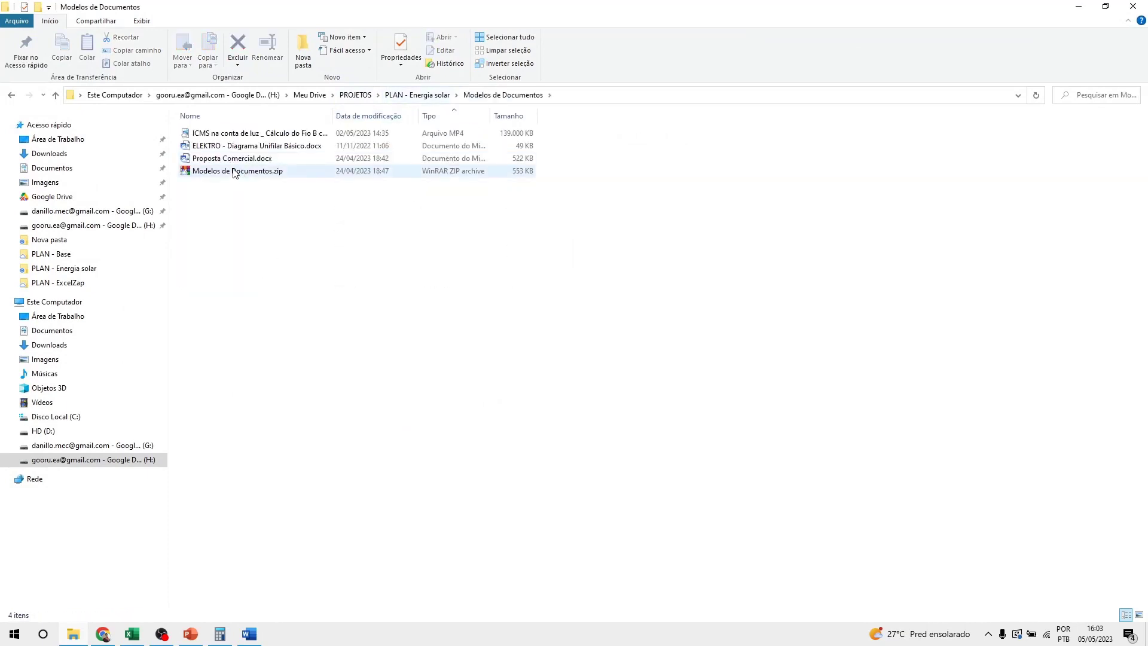
double_click(240, 158)
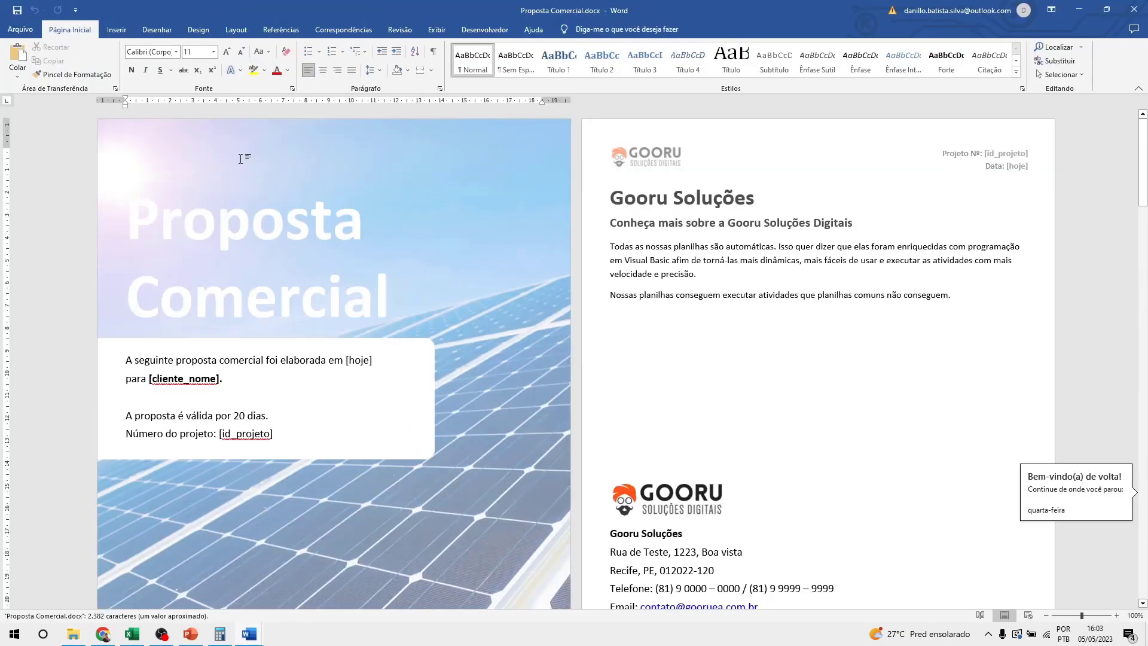
Snap the template on the left and the generated Projeto 4 proposal on the right.
scroll(491, 315, "down", 3)
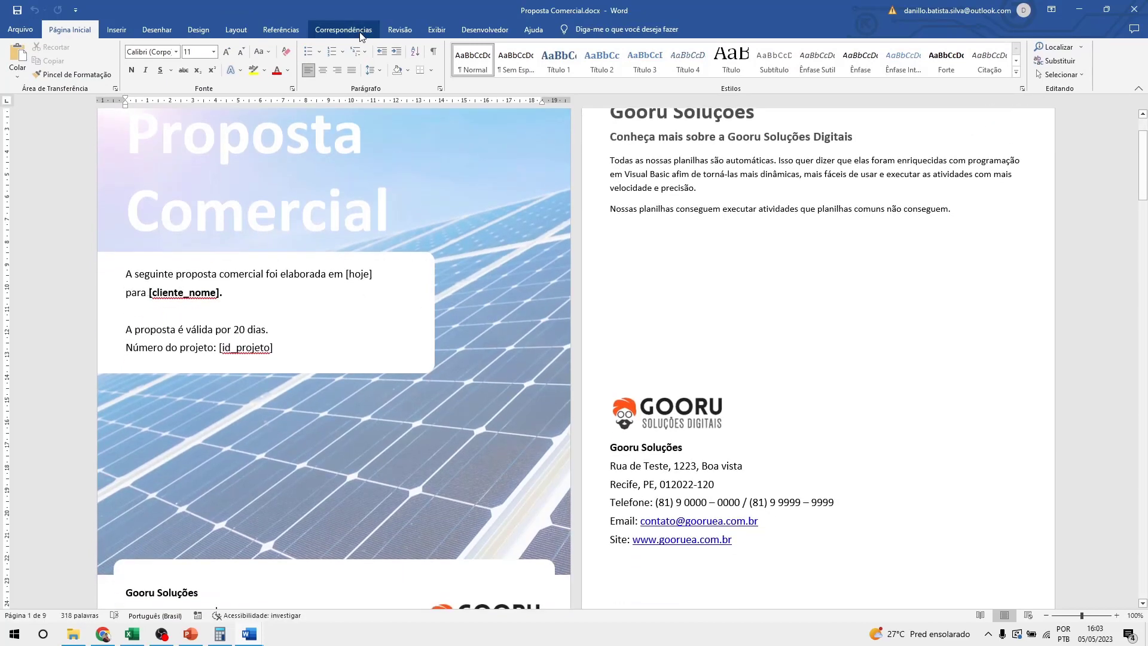
left_click_drag(372, 15, 0, 233)
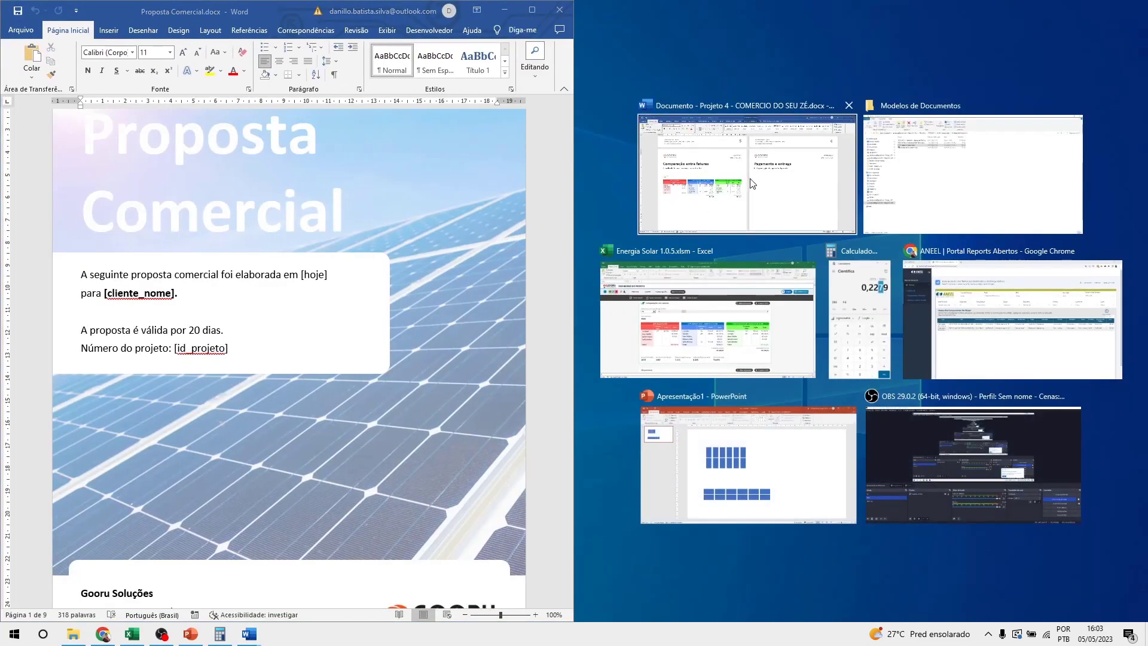
left_click(708, 205)
scroll(824, 268, "up", 15)
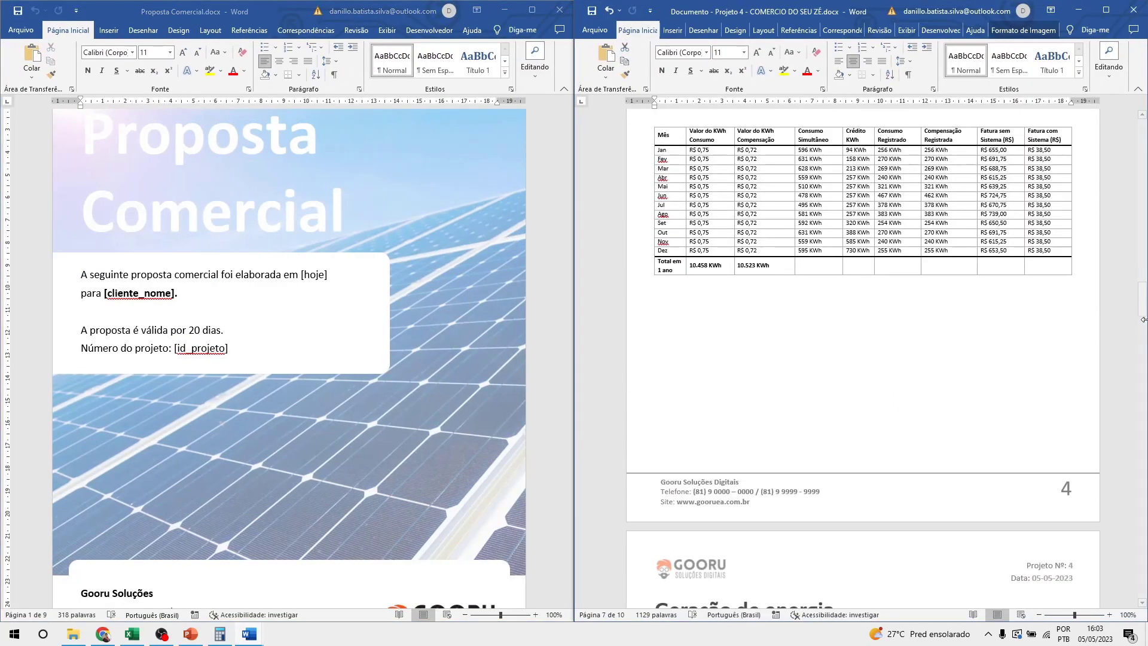
left_click_drag(1145, 297, 1145, 252)
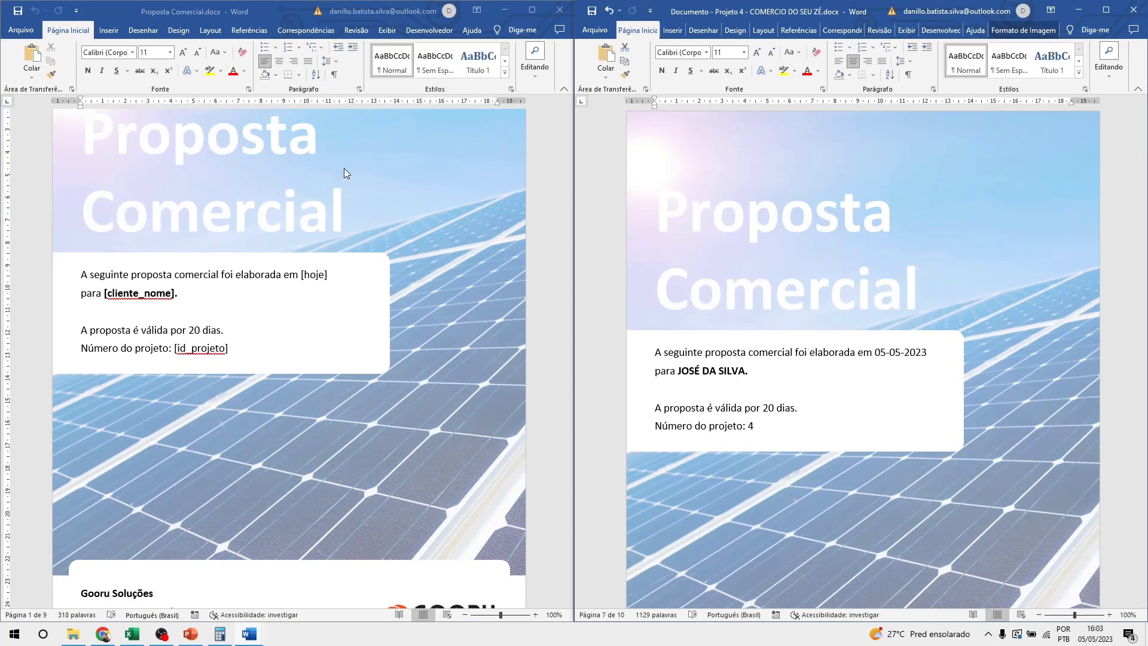
scroll(353, 159, "up", 3)
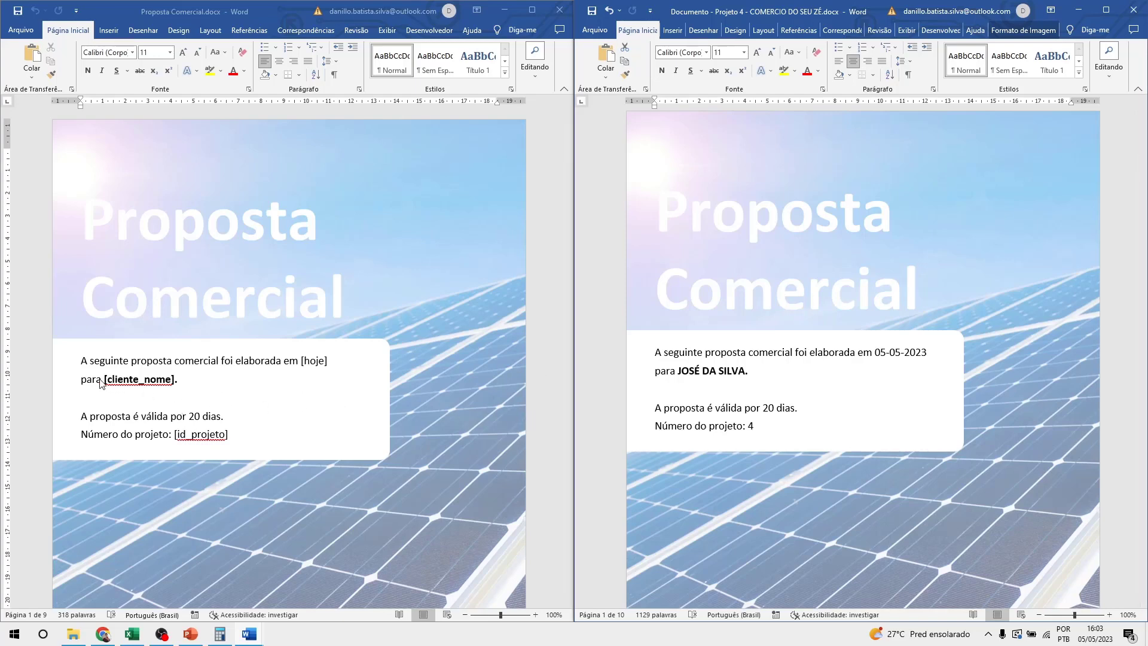
scroll(415, 340, "down", 3)
scroll(415, 339, "up", 3)
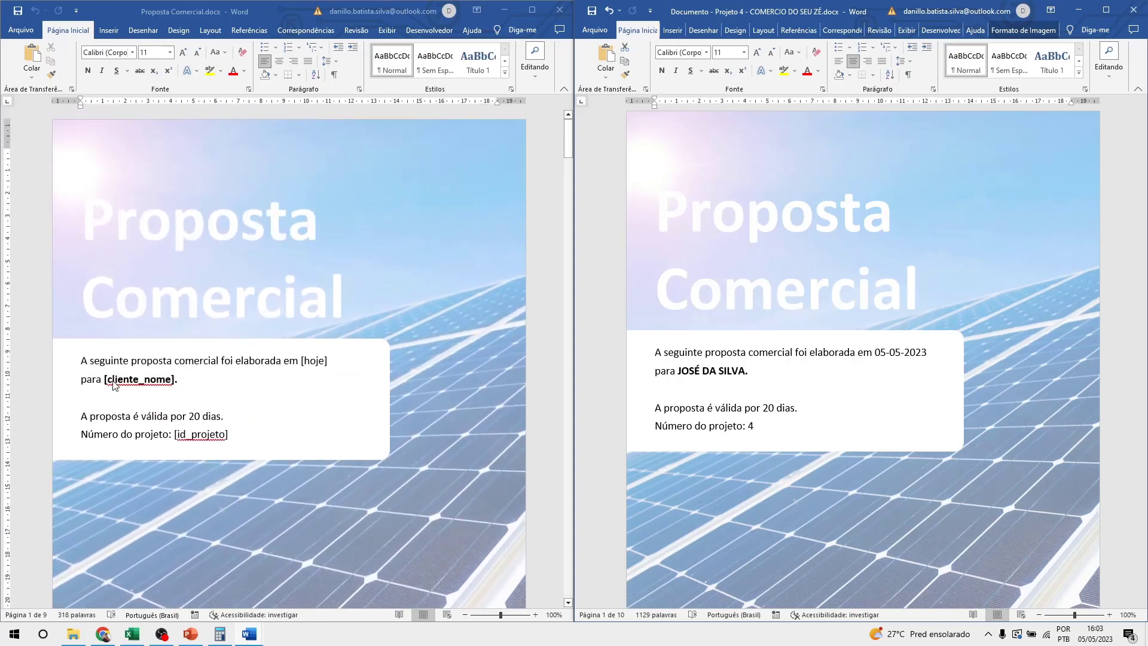
Match [cliente_nome] and [id_projeto] with the client name and project number 4.
left_click(151, 379)
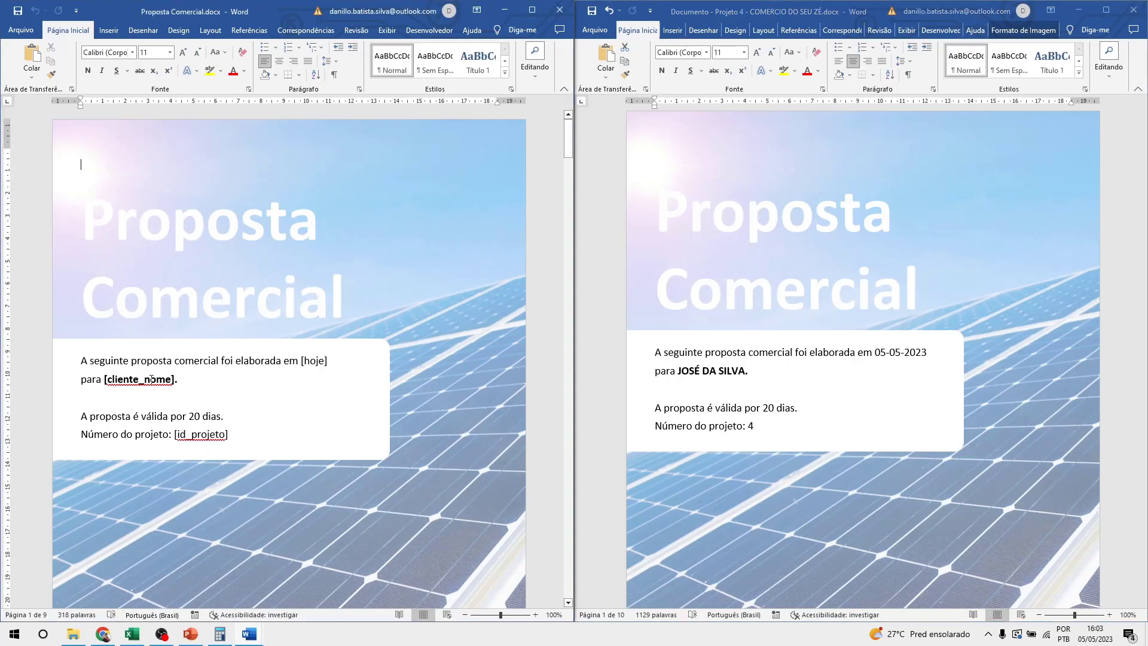
left_click_drag(105, 380, 179, 380)
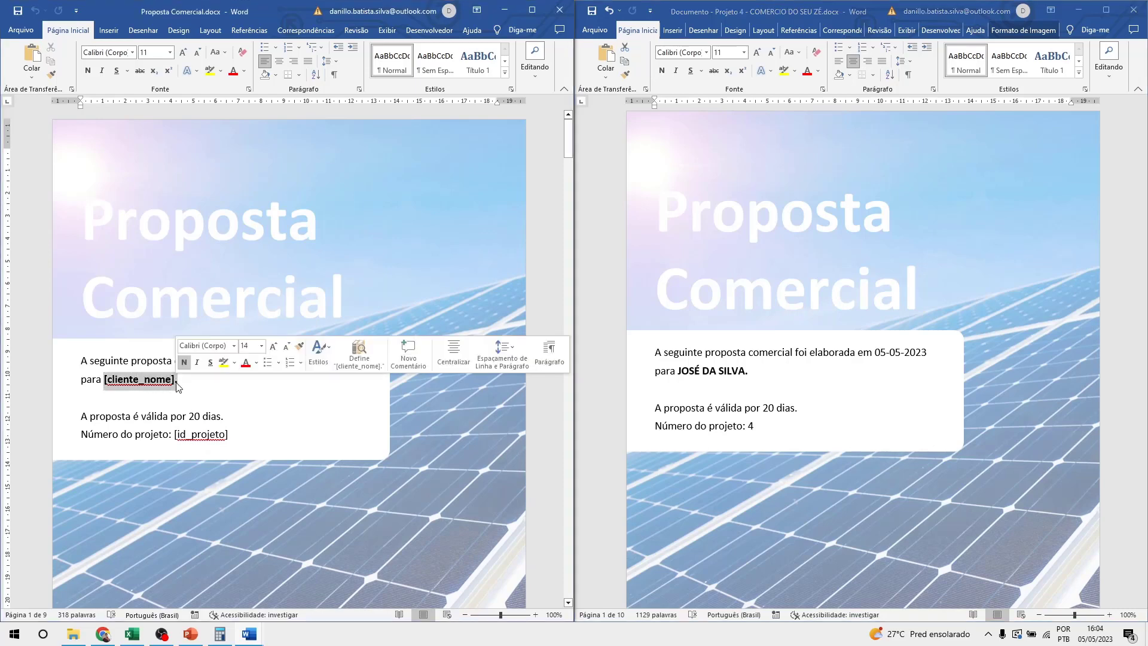
left_click(678, 372)
left_click_drag(678, 372, 764, 373)
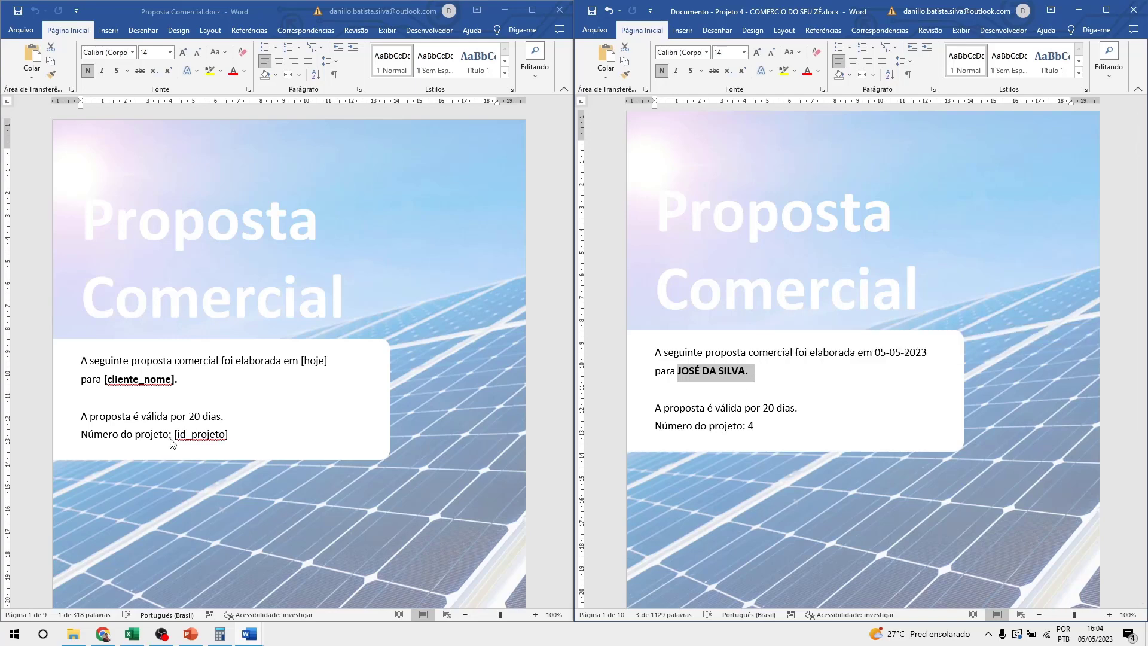
left_click_drag(174, 436, 233, 436)
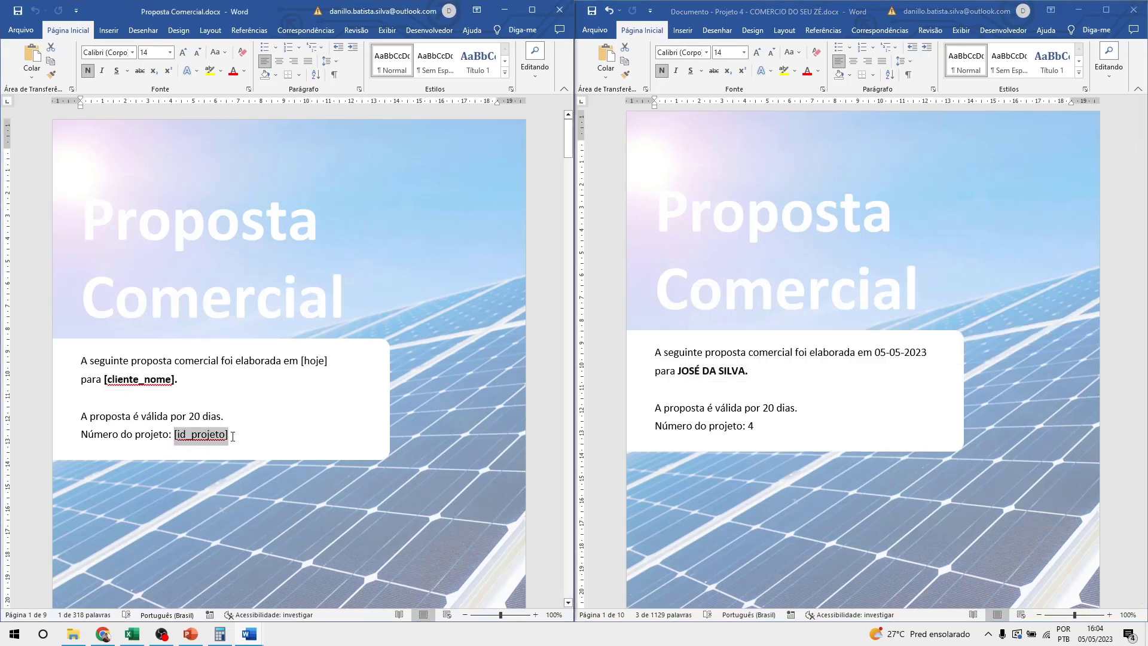
left_click(764, 437)
left_click_drag(755, 428, 748, 425)
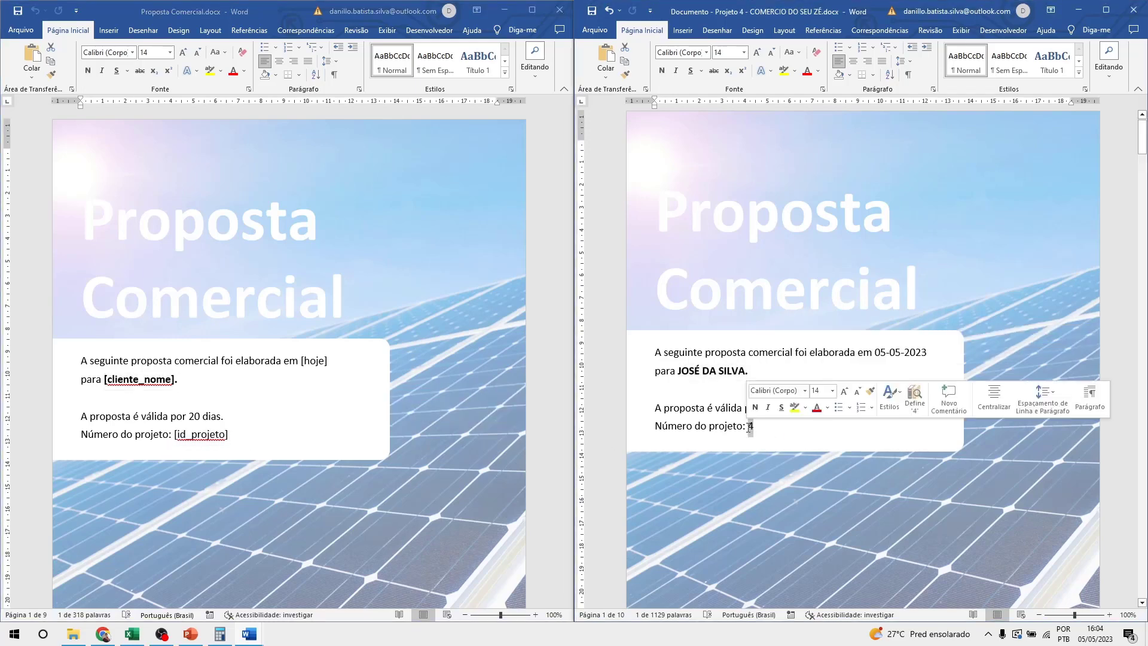
Match the [cliente_tipo] placeholder on the Grupo line with its filled value B.
scroll(705, 453, "down", 5)
scroll(397, 453, "down", 15)
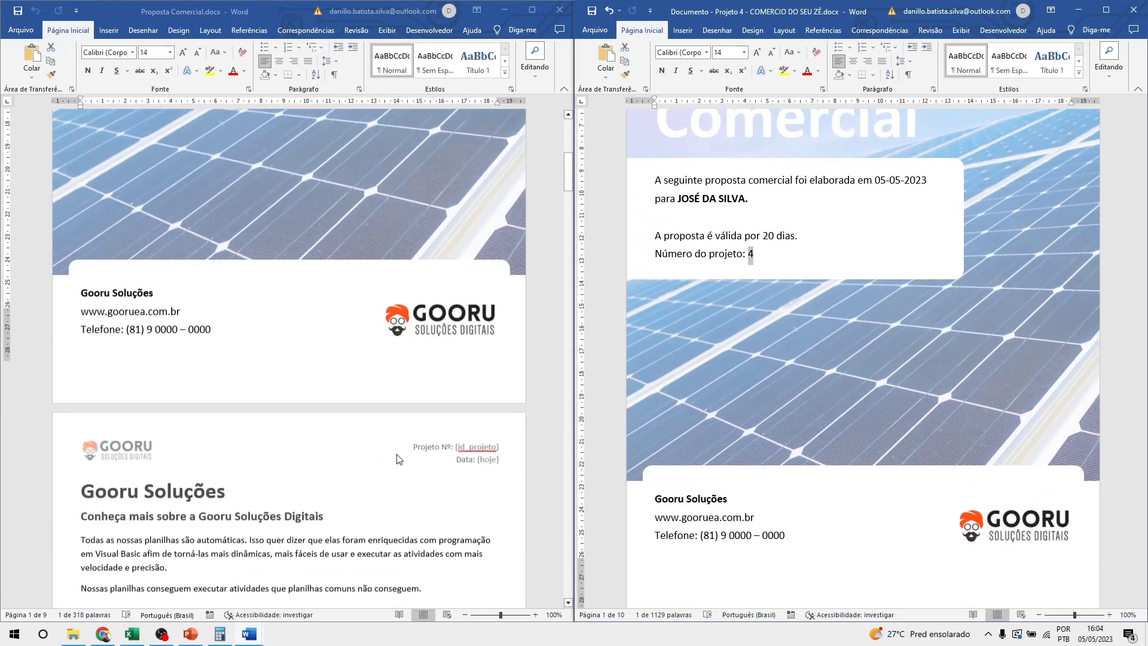
scroll(396, 459, "down", 20)
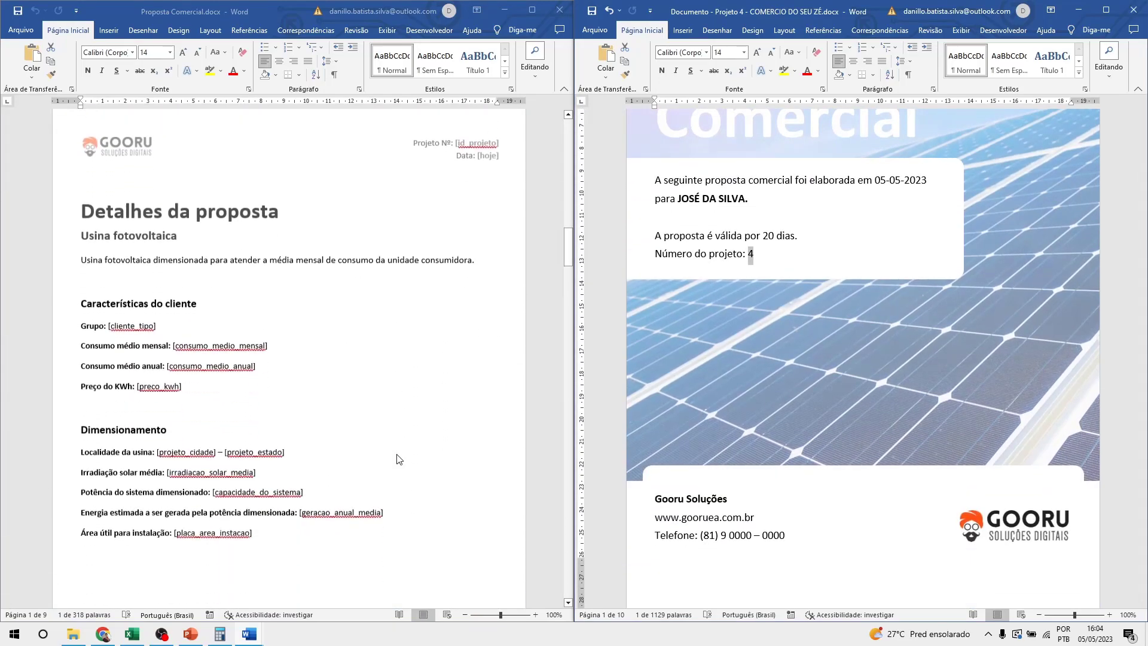
scroll(776, 422, "down", 15)
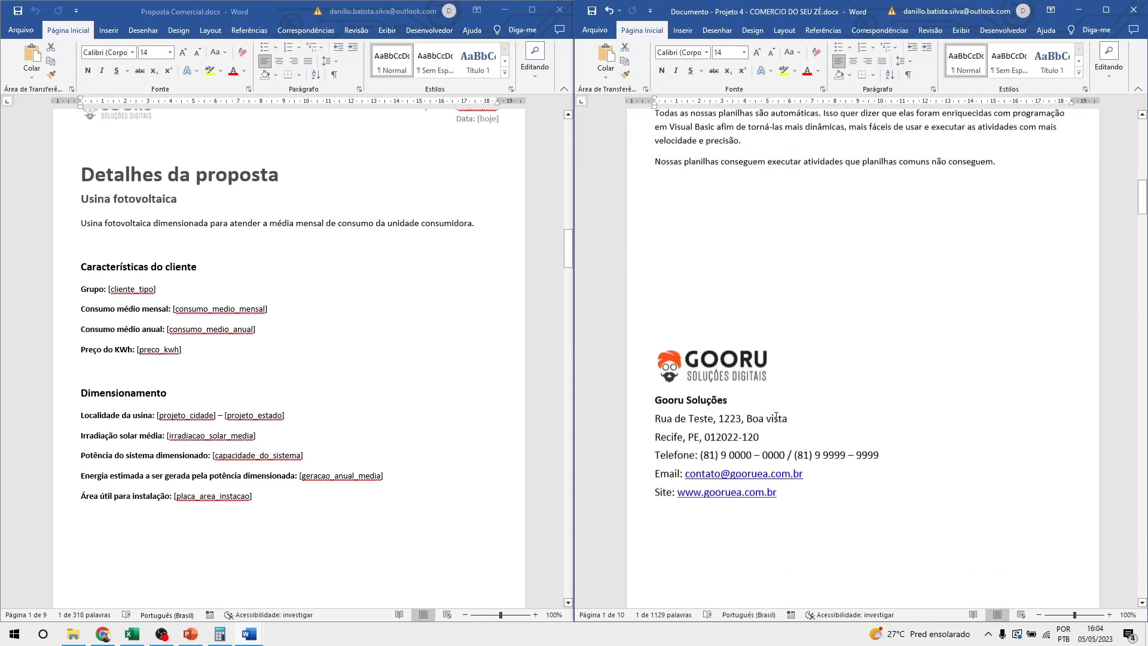
scroll(777, 421, "down", 10)
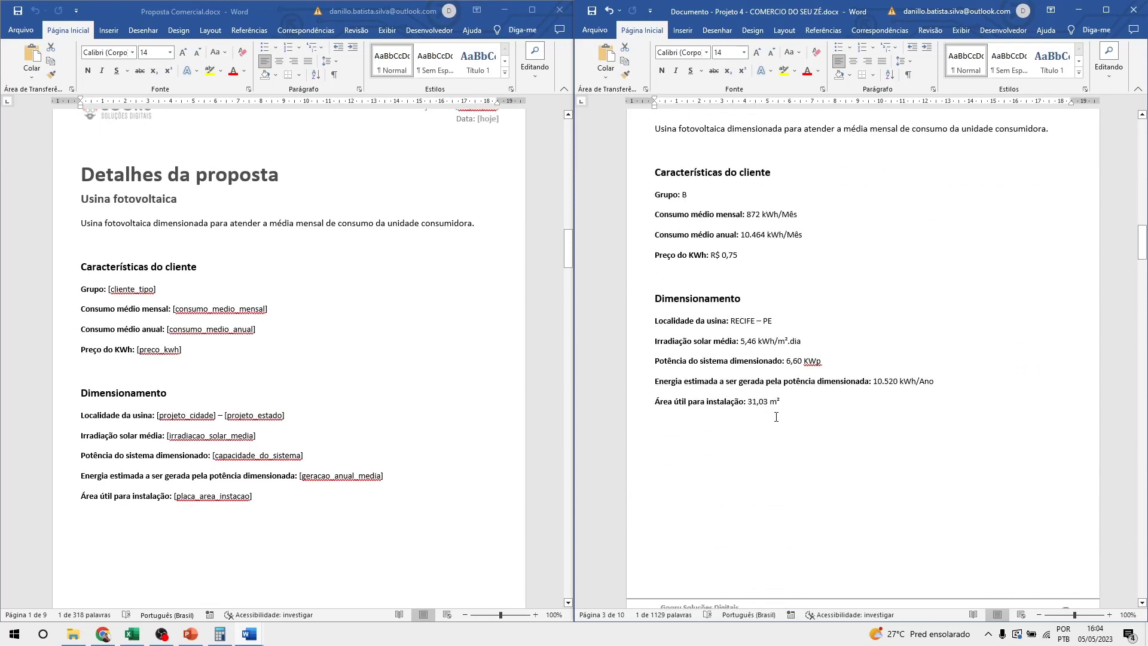
double_click(124, 286)
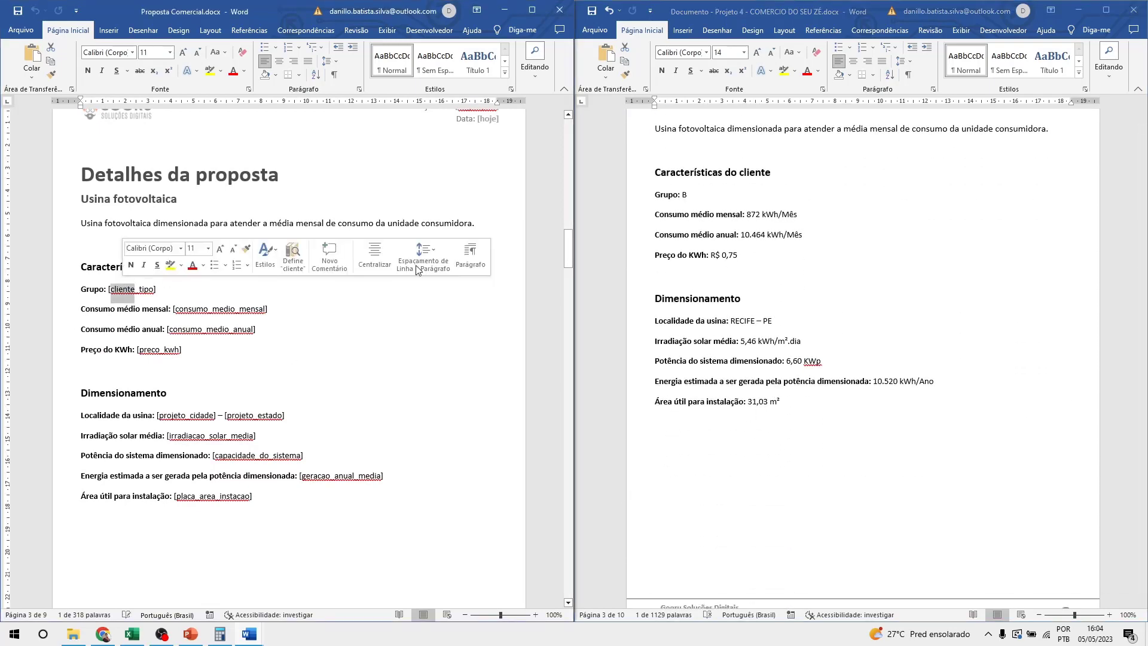
double_click(684, 195)
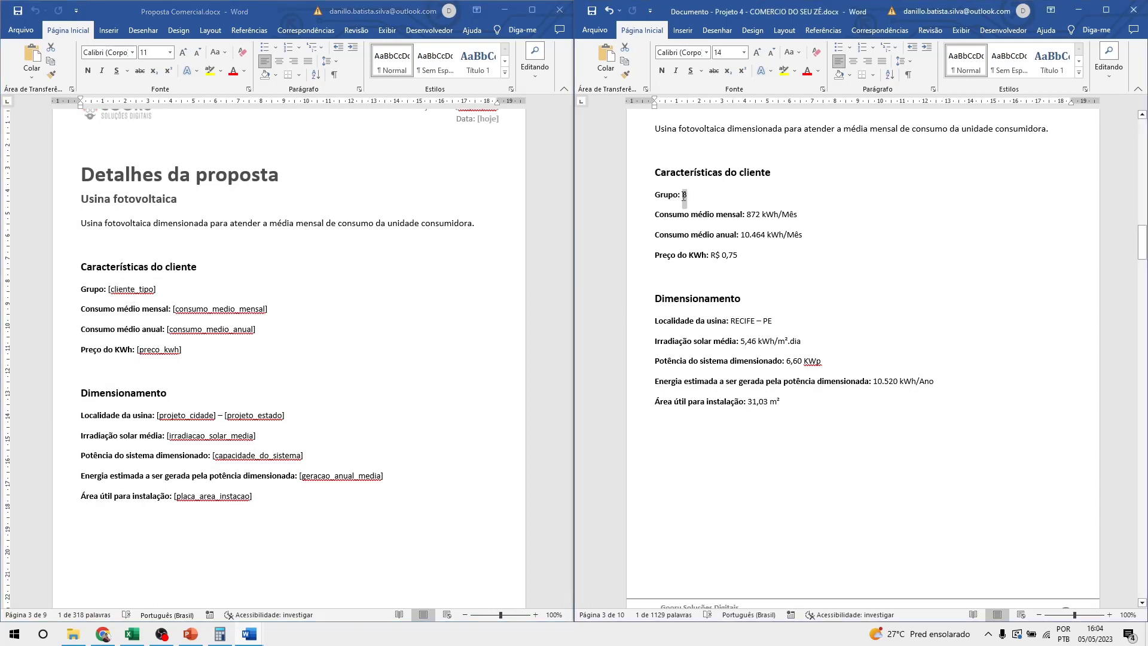
Match [consumo_medio_mensal] with the filled monthly consumption 872 kWh/Mês.
scroll(155, 318, "down", 1)
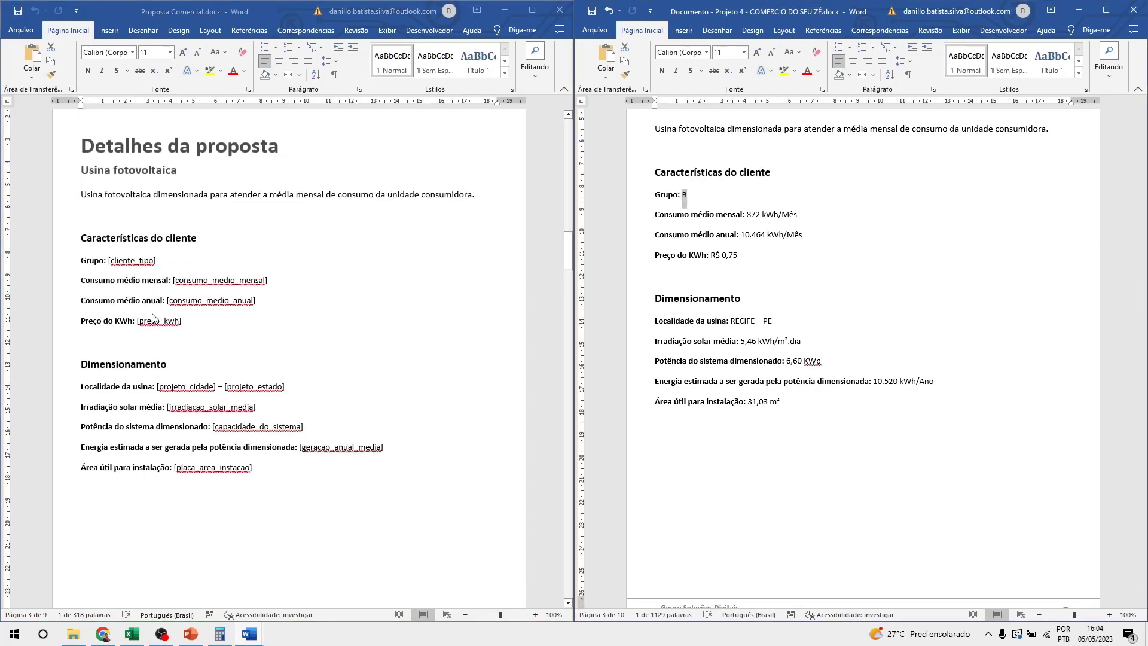
left_click(206, 275)
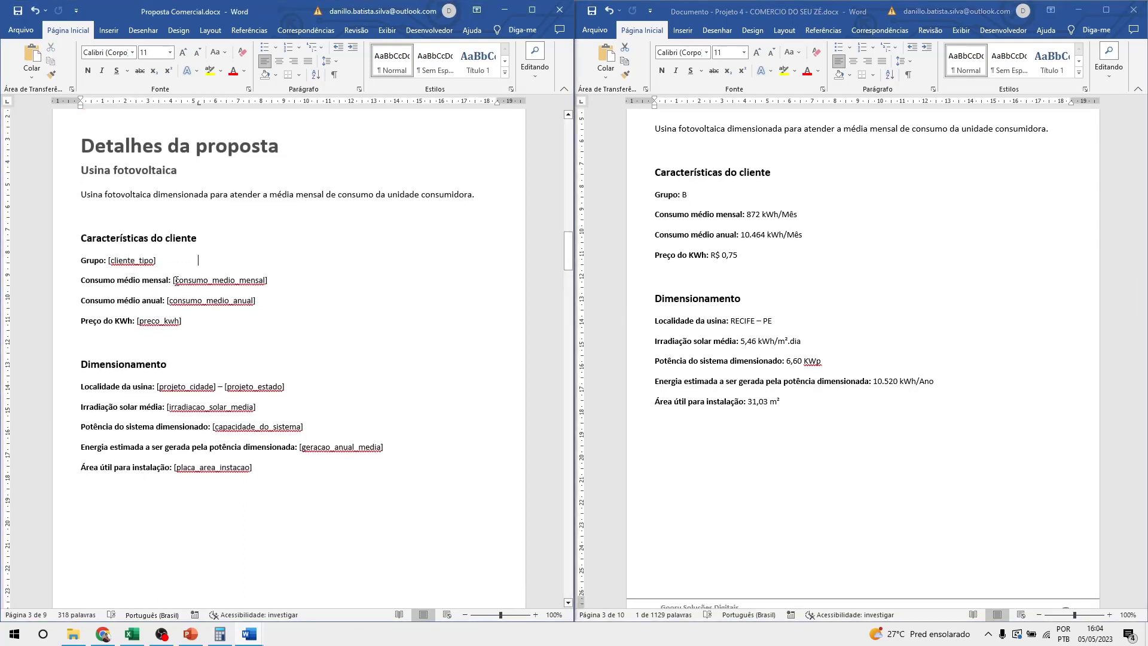
left_click_drag(171, 279, 273, 281)
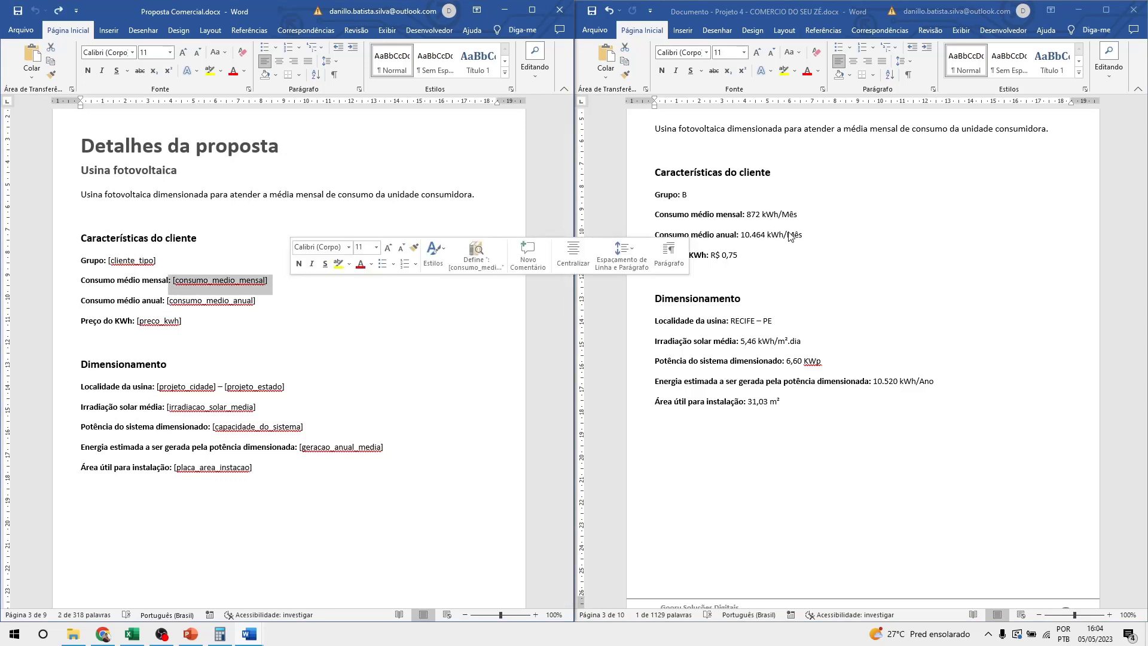
scroll(777, 257, "up", 2)
left_click_drag(750, 272, 786, 271)
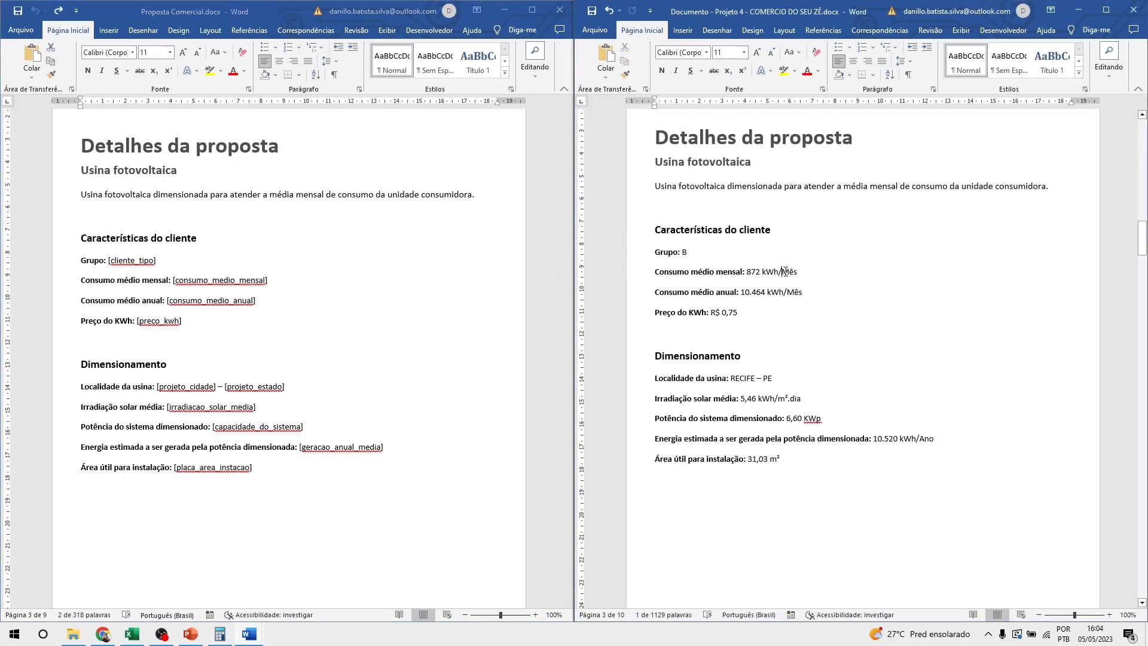
left_click(285, 281)
Match the [tabela_custos] placeholder with the generated Demais custos table.
scroll(305, 342, "down", 5)
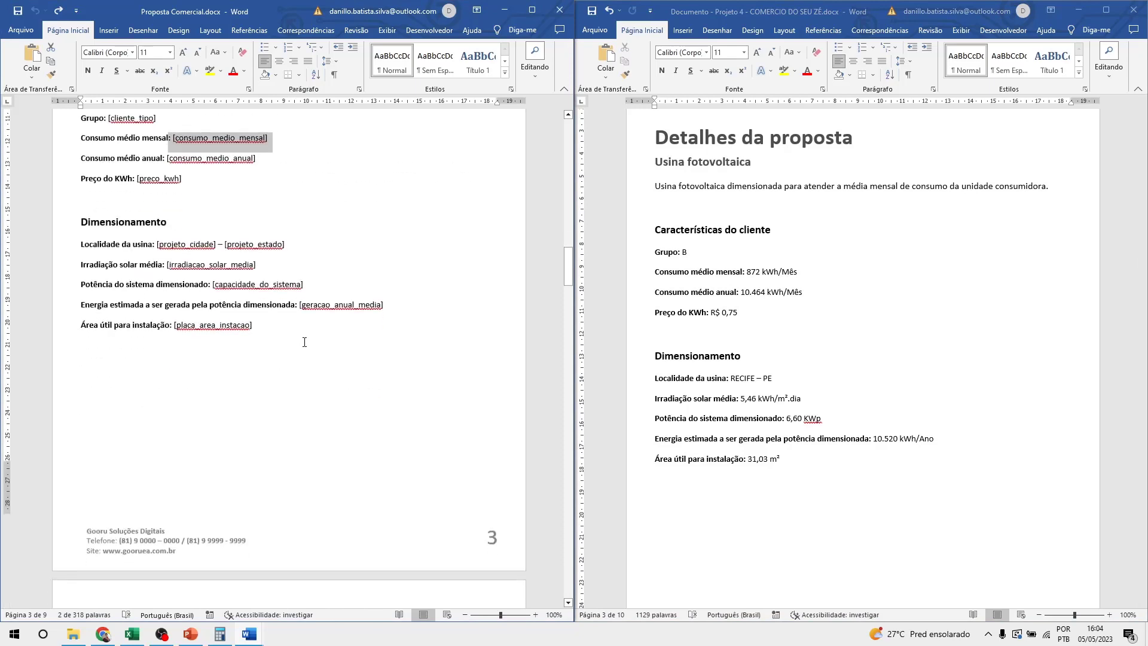
scroll(304, 342, "down", 20)
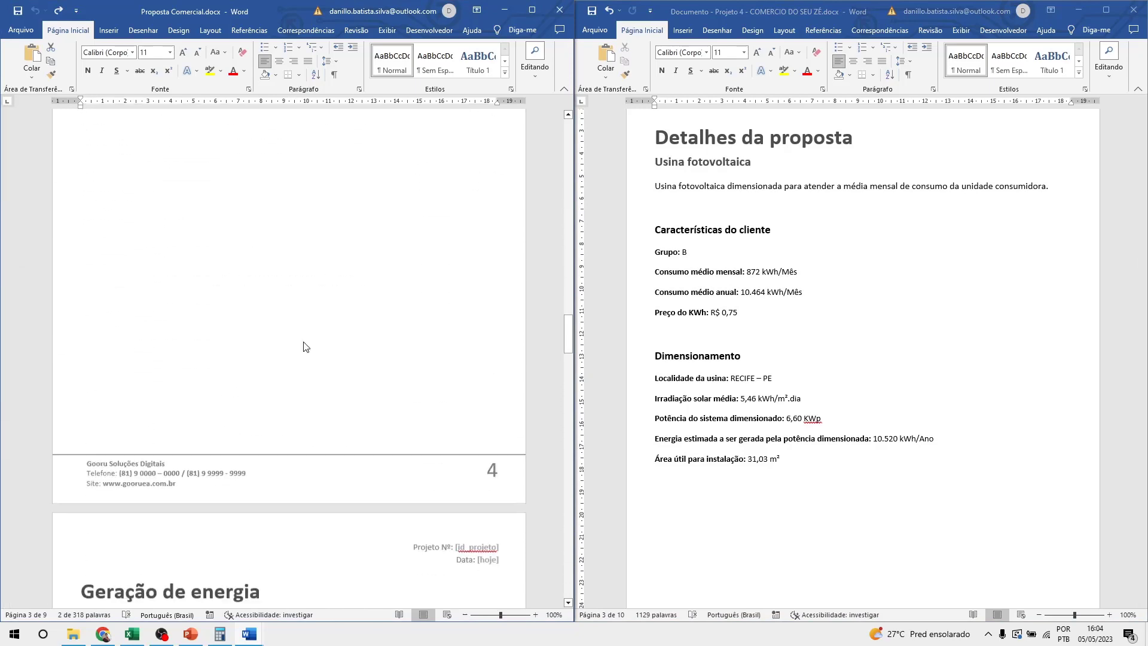
scroll(304, 342, "down", 14)
scroll(815, 338, "down", 20)
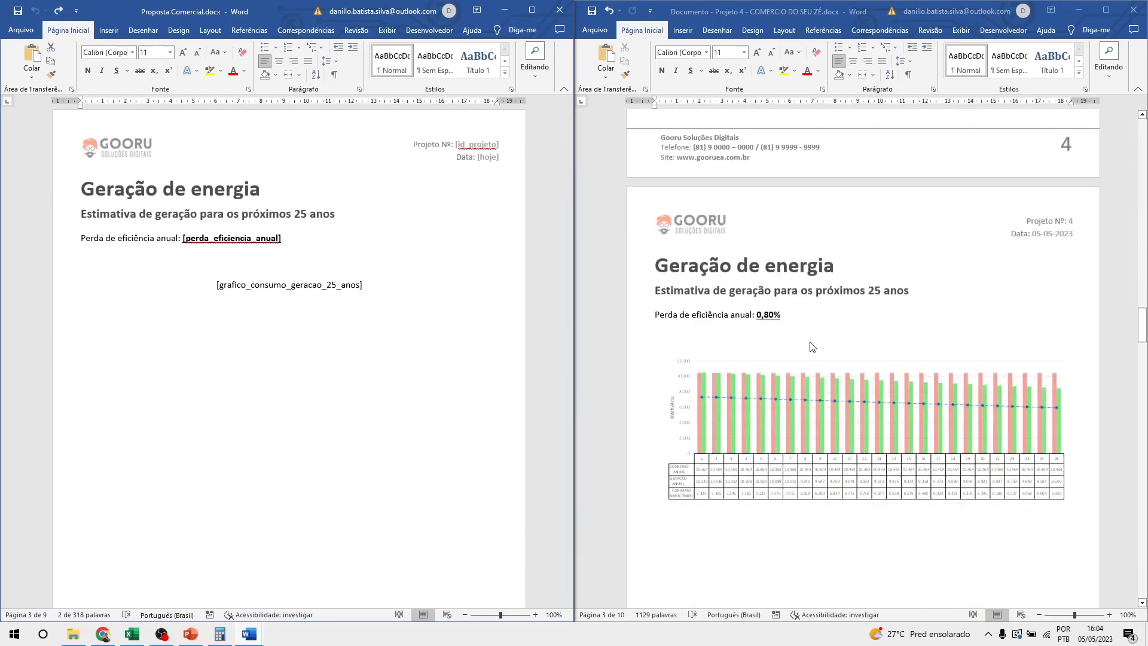
scroll(810, 347, "down", 20)
scroll(809, 351, "up", 8)
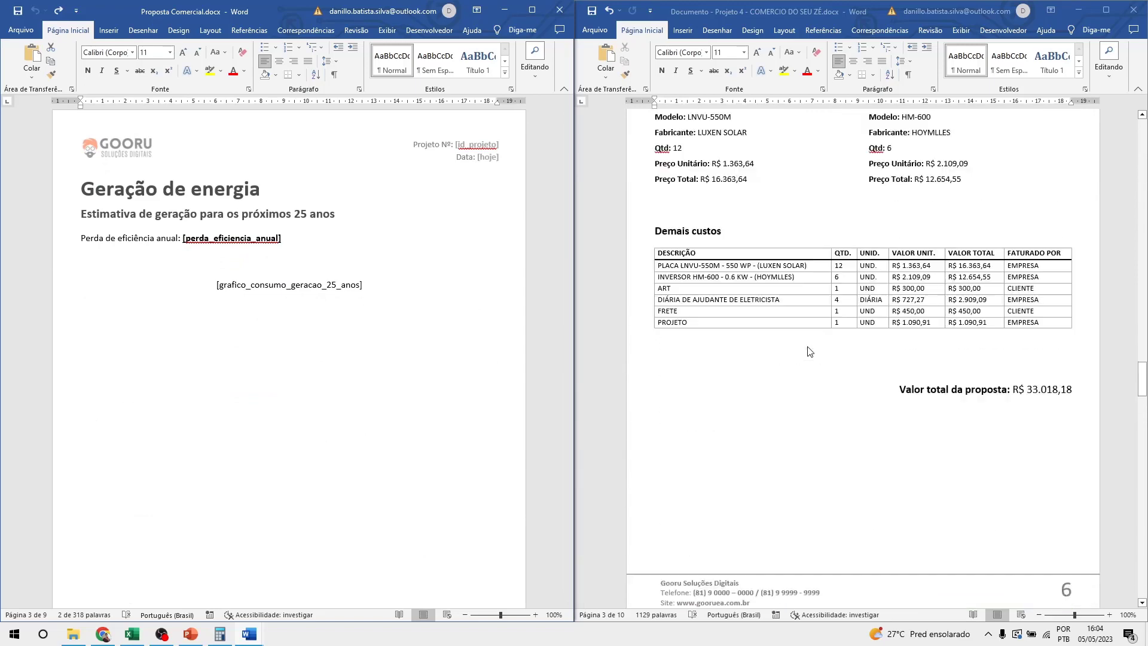
scroll(809, 351, "up", 4)
scroll(247, 362, "down", 17)
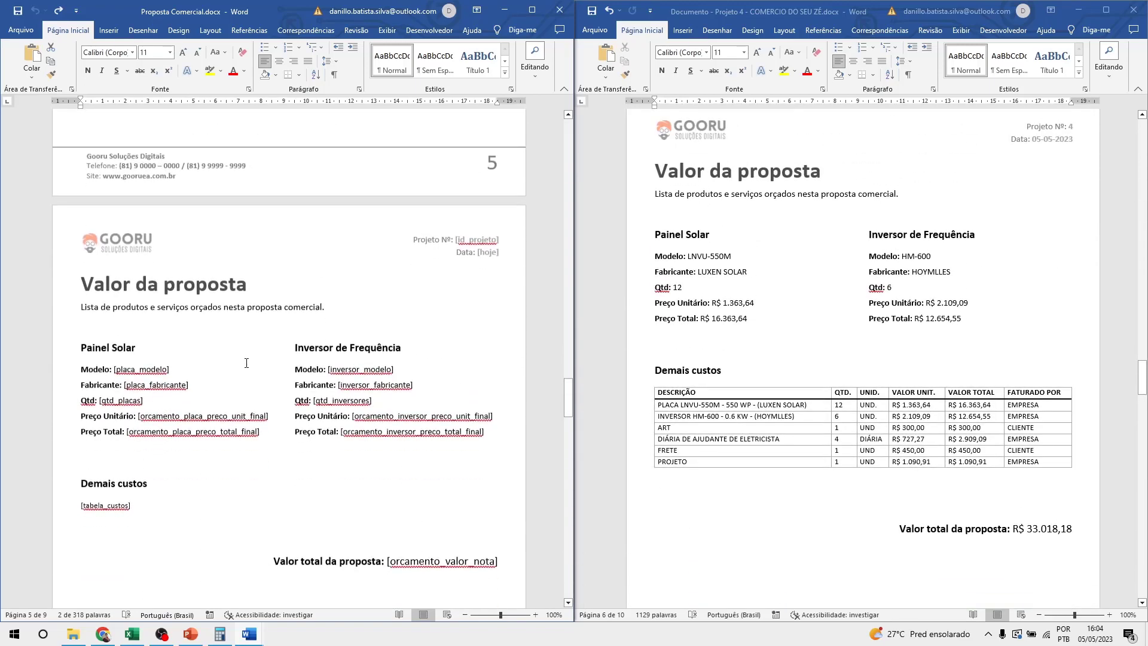
scroll(246, 363, "down", 5)
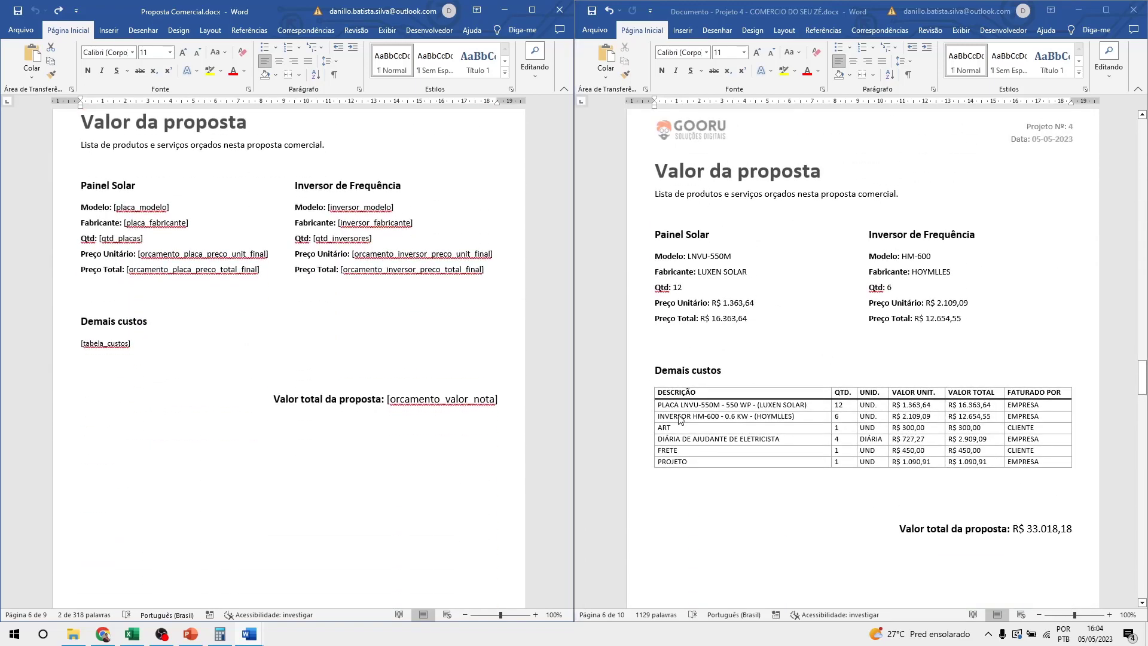
left_click(651, 385)
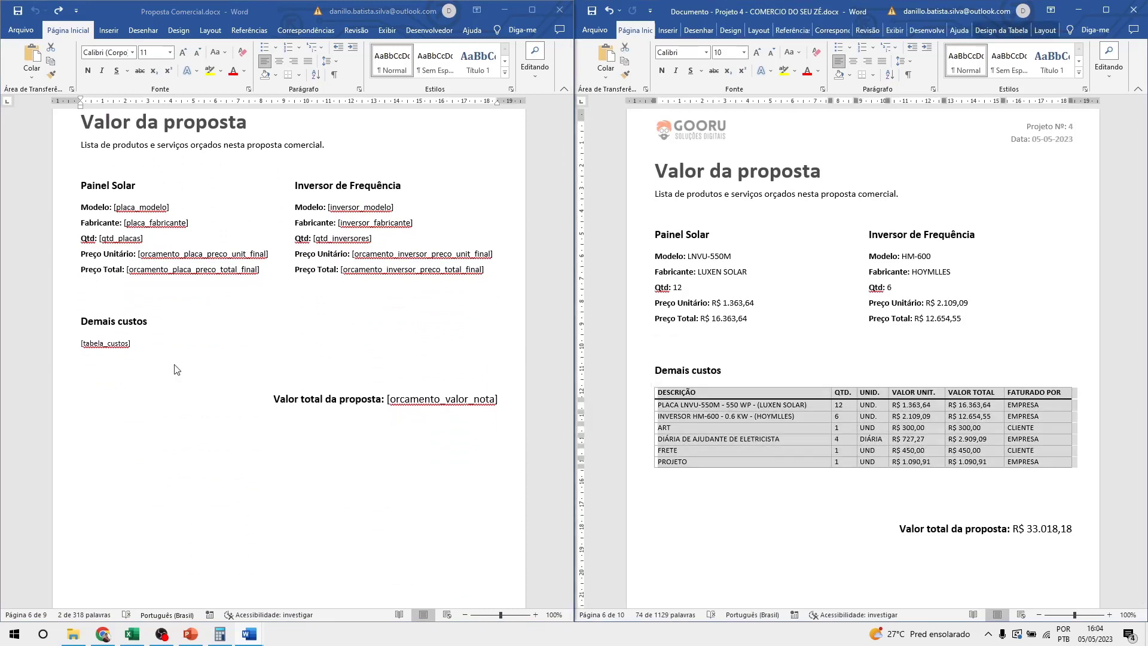
left_click(129, 346)
left_click_drag(136, 343, 80, 344)
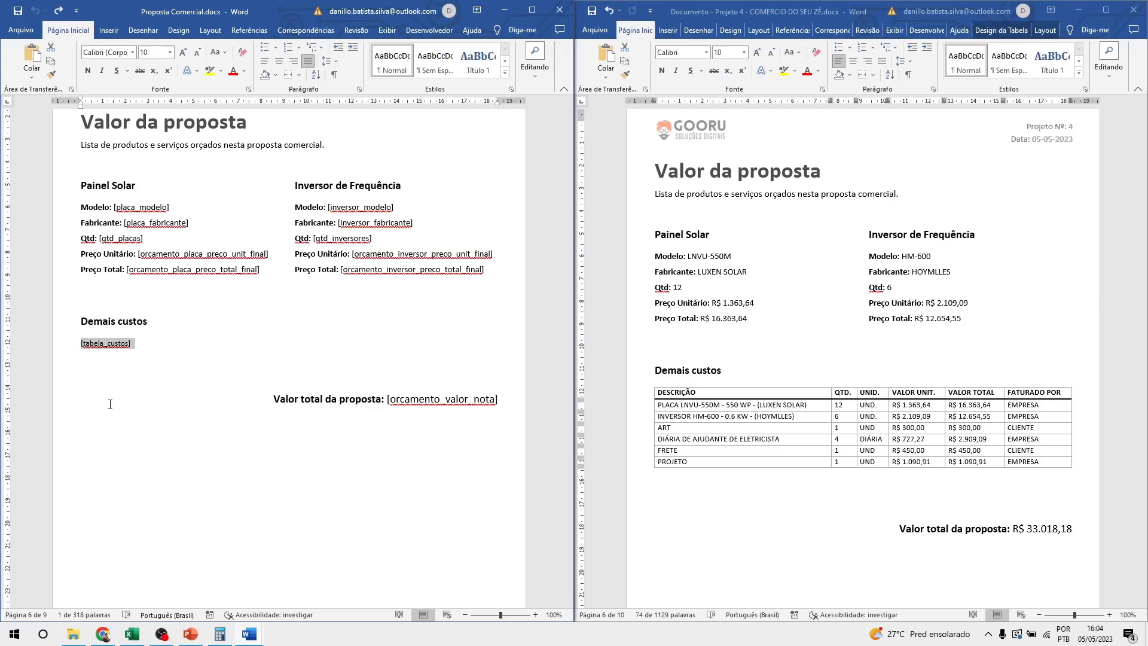
Open the CHAVES DE DOCUMENTOS sheet, browse its key table, then bring back the generated proposal.
left_click(132, 634)
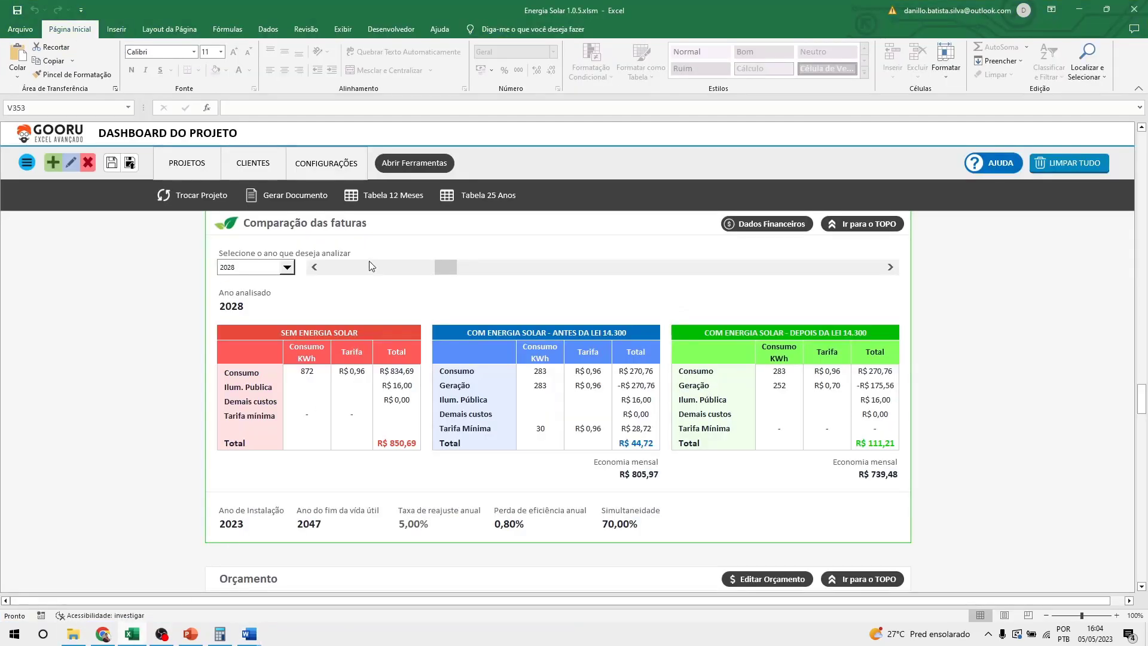
left_click(319, 163)
left_click(612, 195)
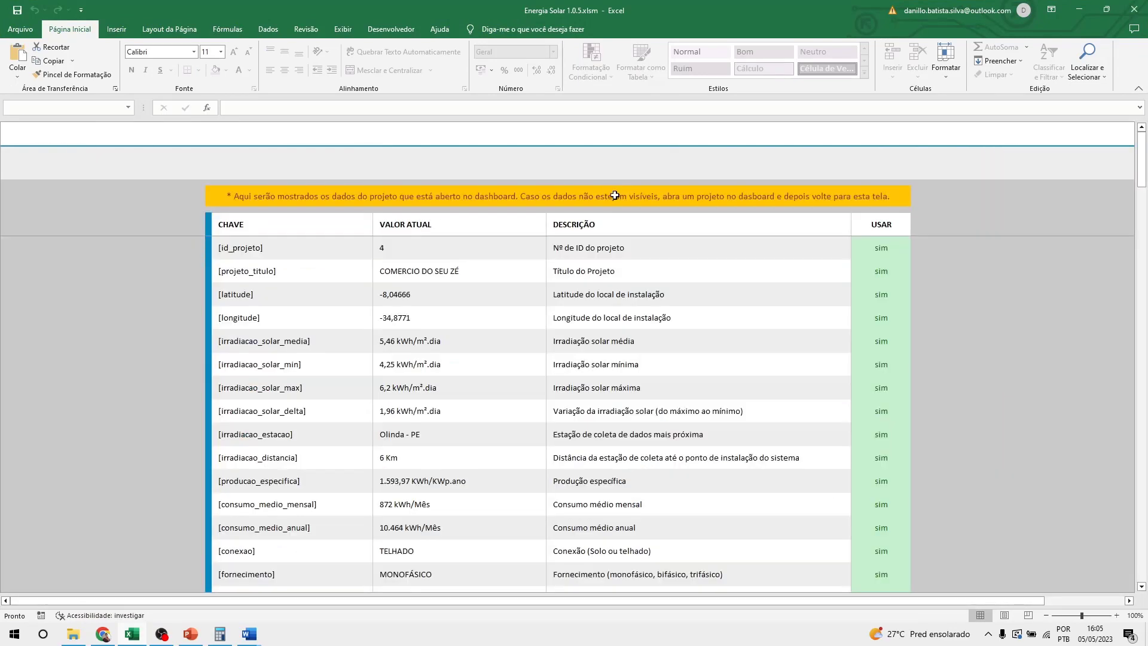
scroll(287, 260, "down", 3)
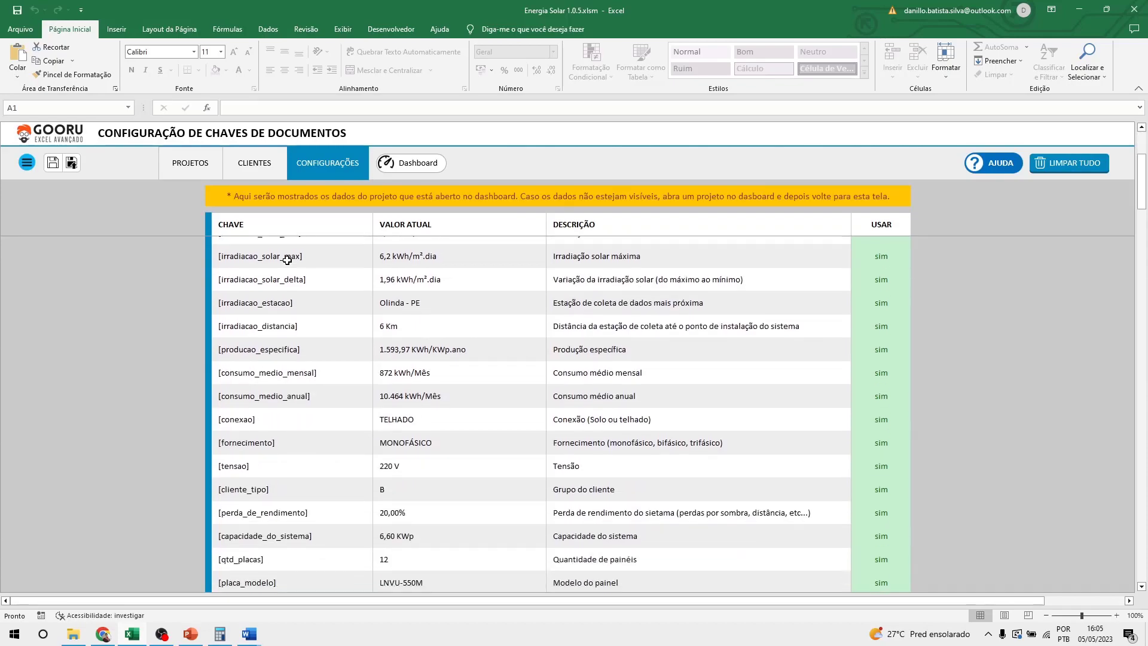
scroll(287, 260, "down", 15)
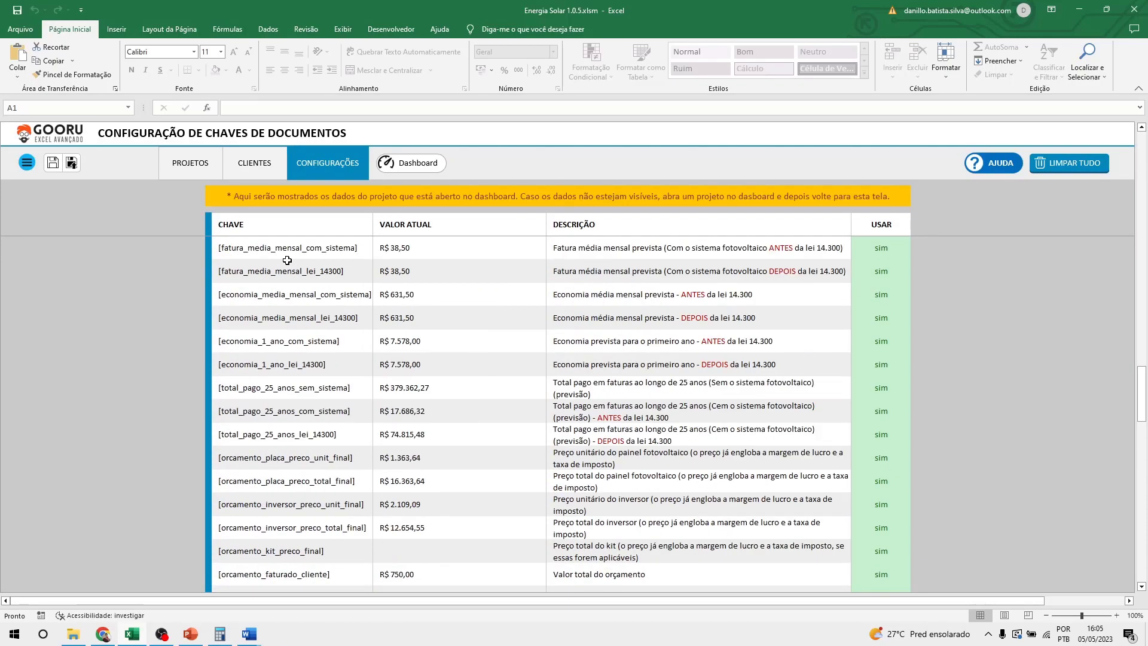
scroll(287, 260, "down", 20)
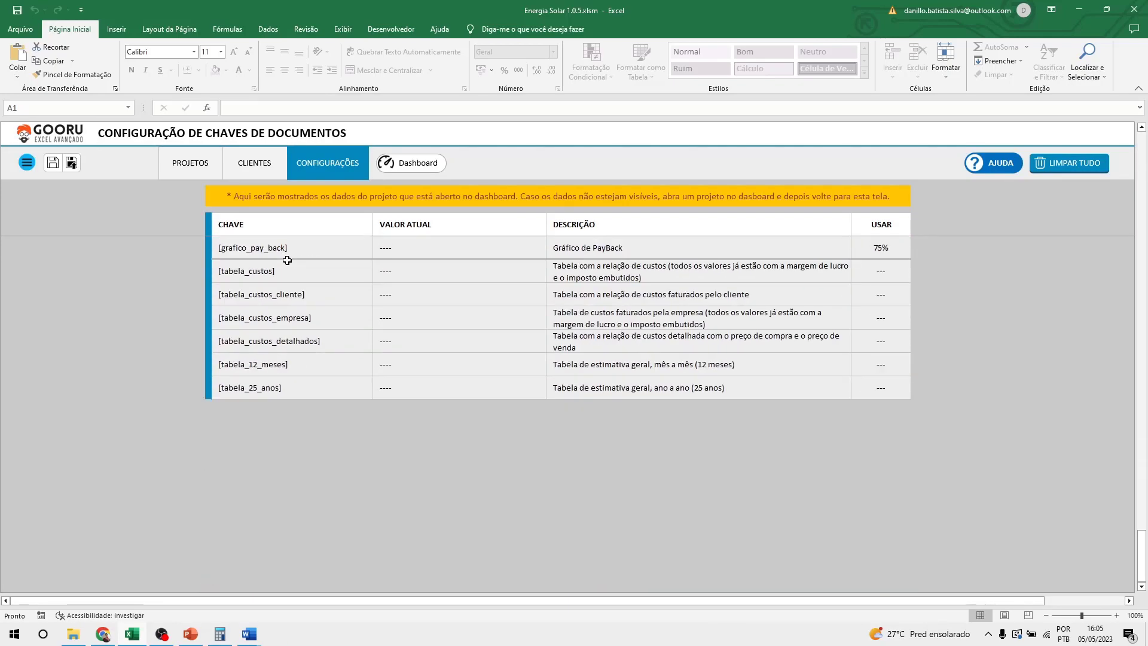
scroll(287, 261, "up", 20)
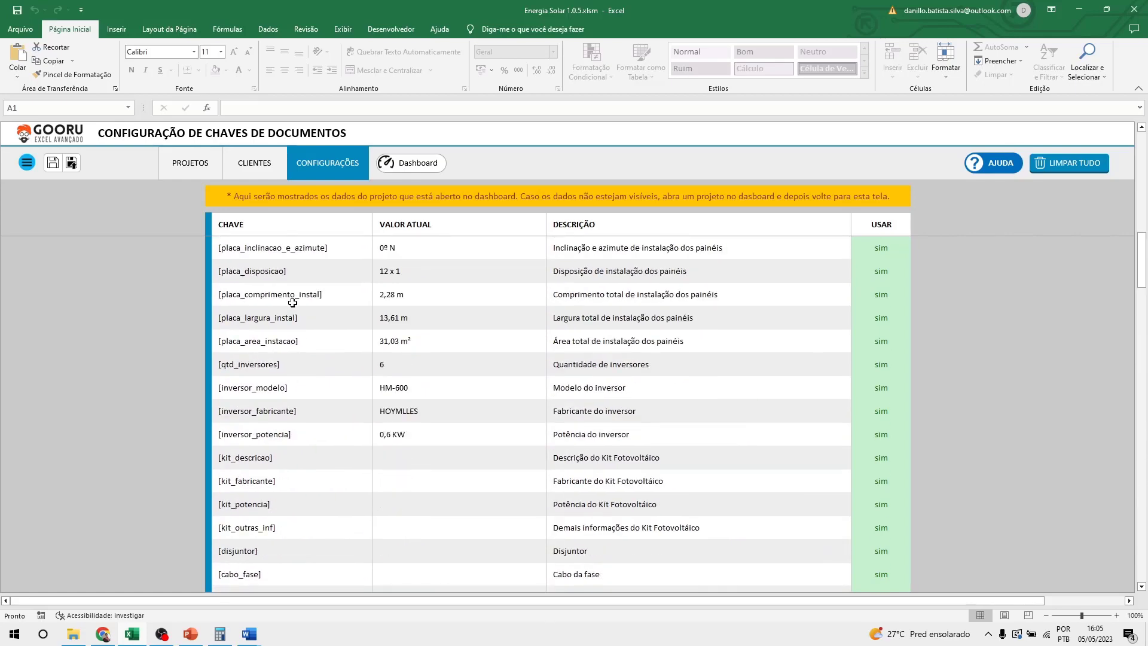
scroll(293, 302, "up", 6)
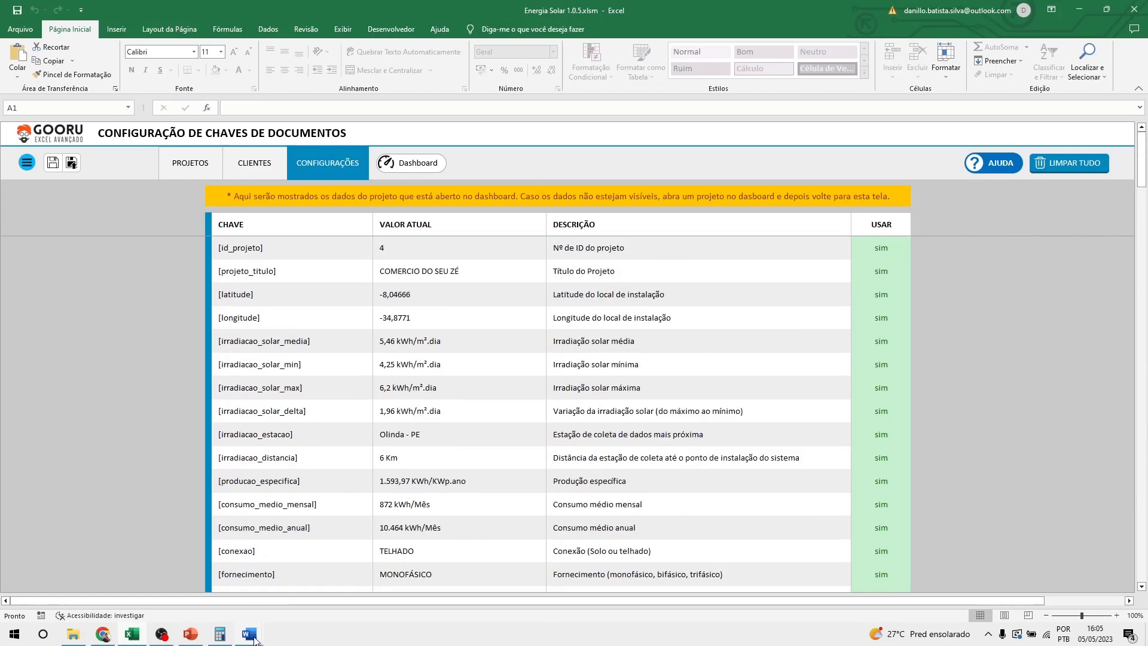
mouse_move(257, 638)
left_click(233, 592)
Place the Proposta Comercial template beside the generated proposal and scroll through both.
left_click(287, 588)
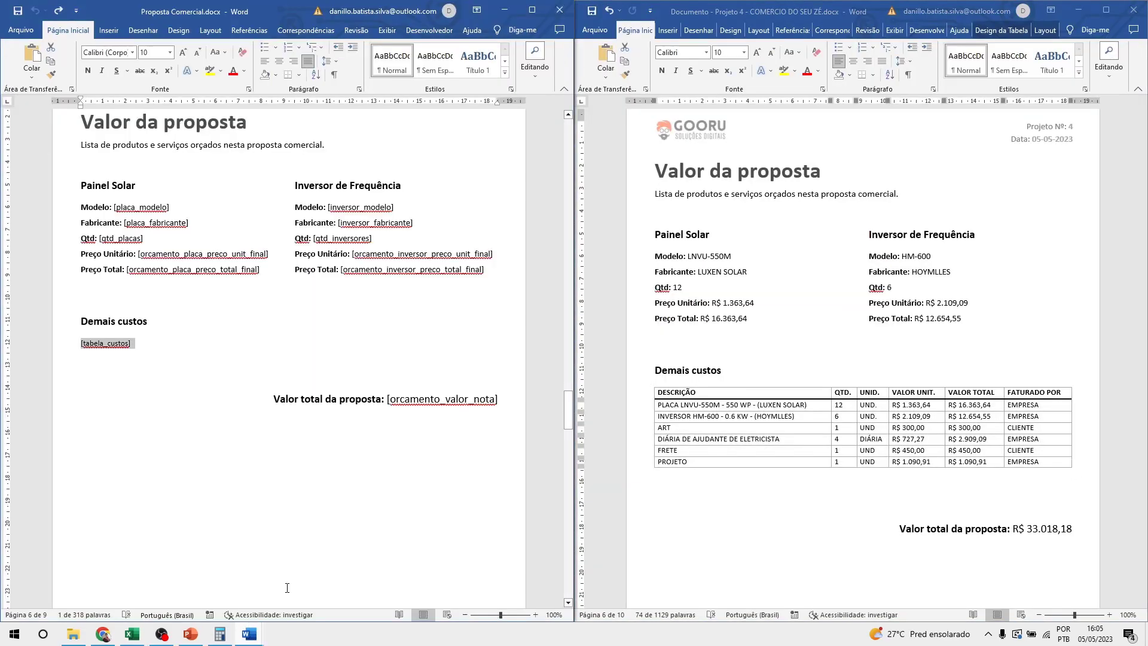
scroll(372, 377, "up", 2)
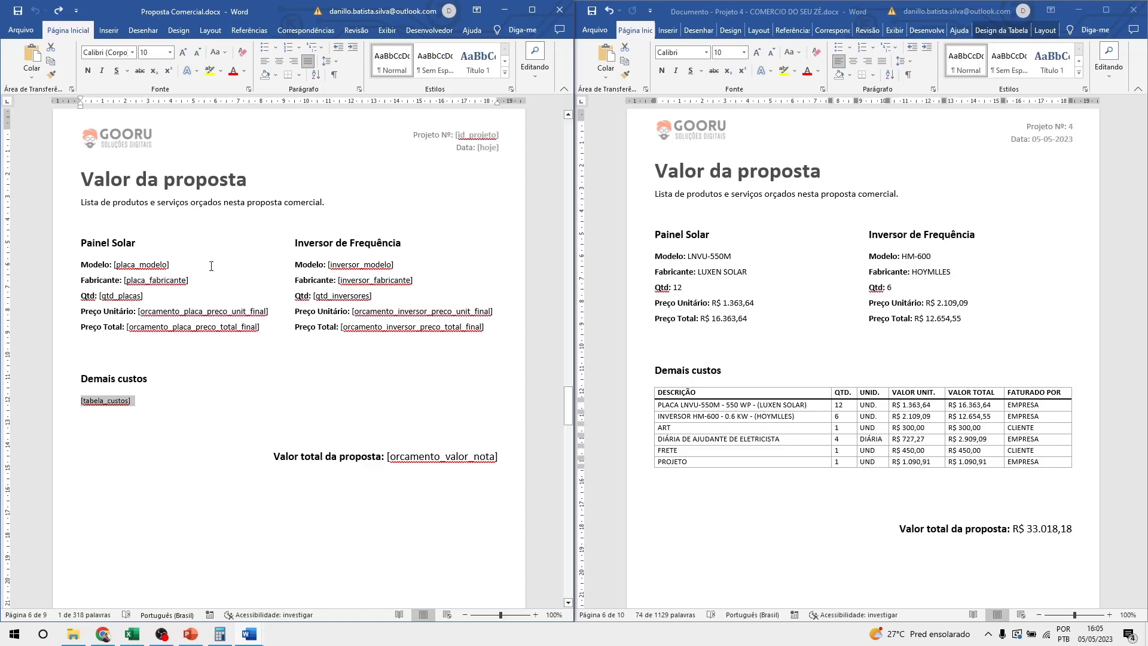
scroll(326, 381, "down", 10)
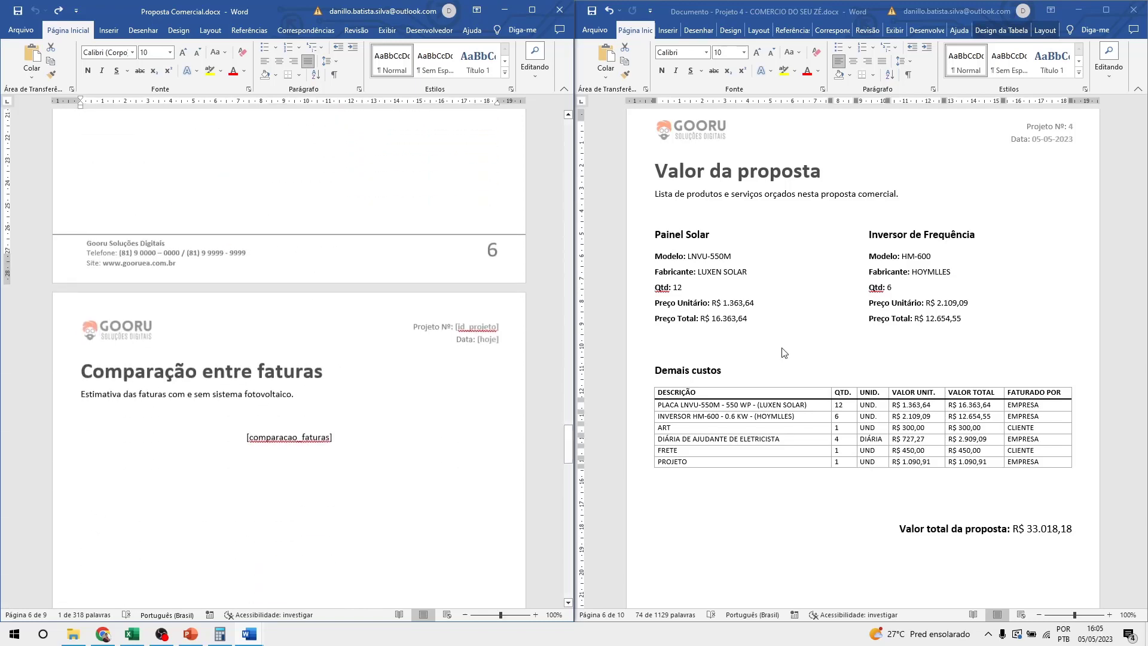
scroll(851, 339, "down", 4)
scroll(851, 339, "down", 7)
scroll(344, 367, "down", 2)
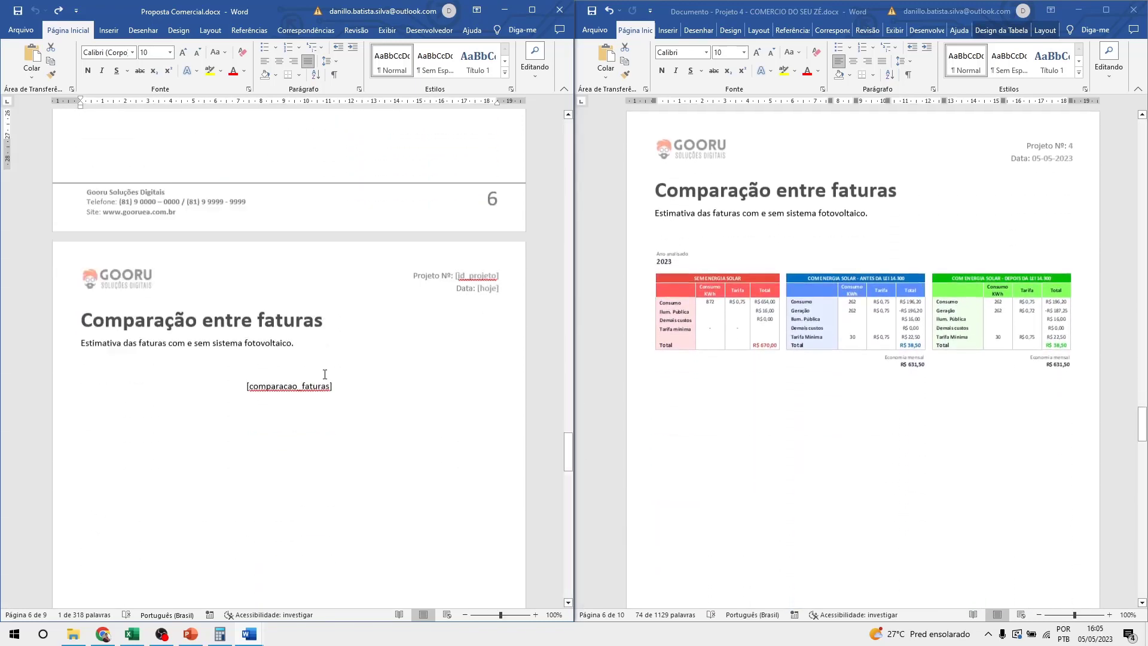
scroll(827, 361, "up", 3)
scroll(827, 361, "down", 2)
scroll(538, 375, "up", 1)
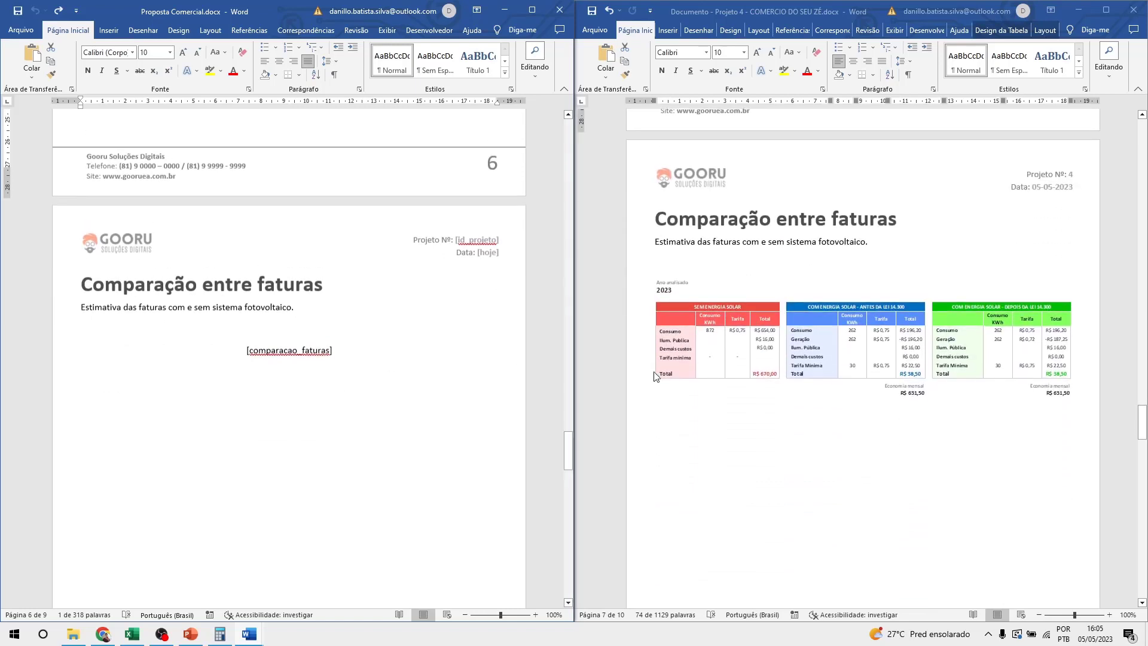
left_click(797, 352)
left_click(341, 332)
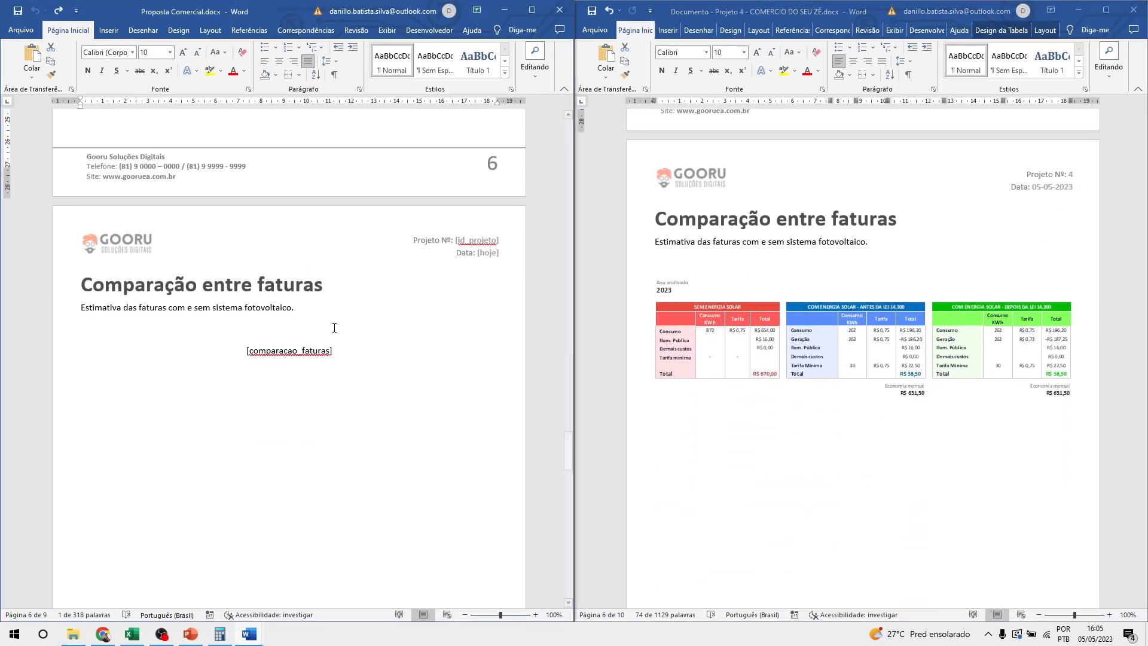
Select the template's Comparação entre faturas page content and scroll the generated proposal to match.
left_click_drag(345, 349, 81, 281)
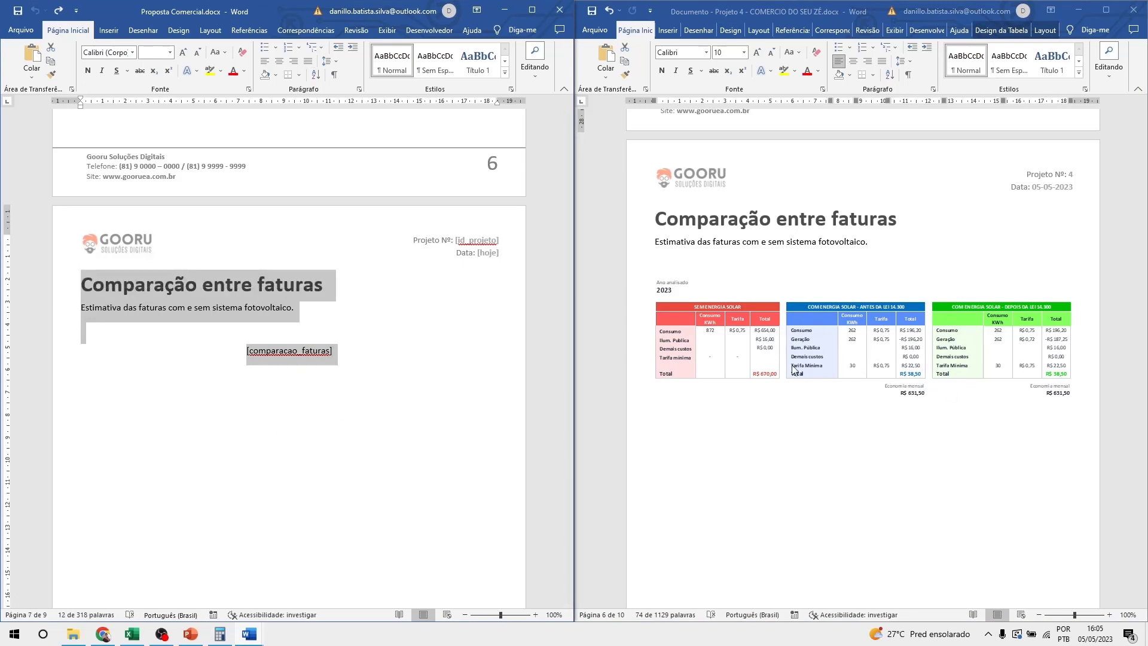
scroll(862, 367, "down", 15)
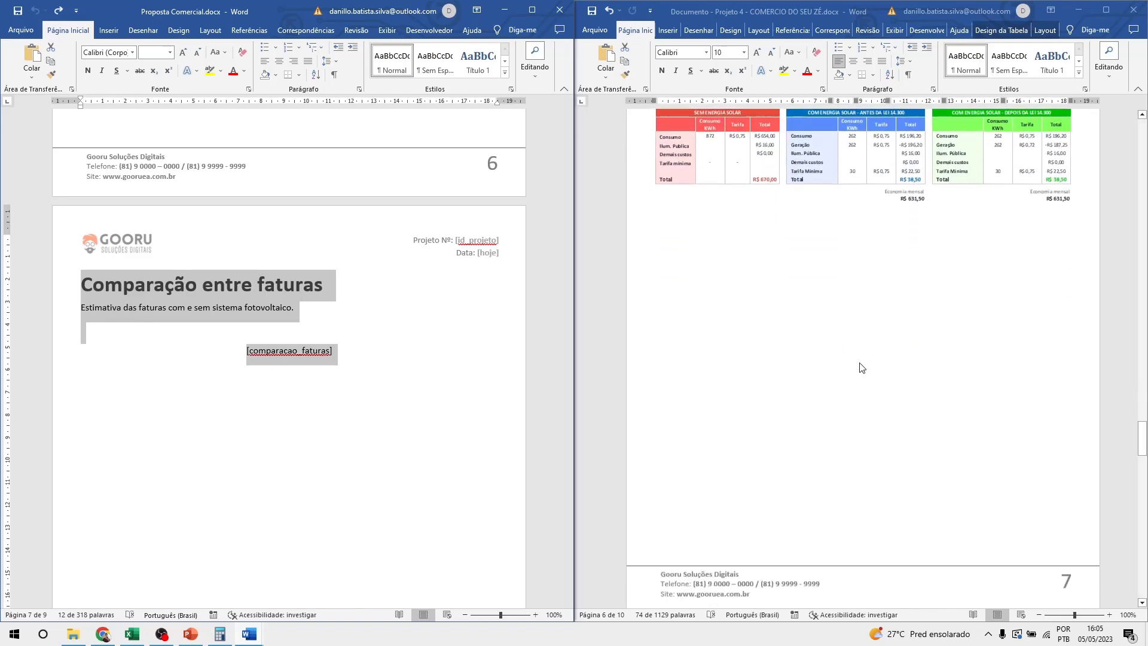
scroll(861, 367, "down", 15)
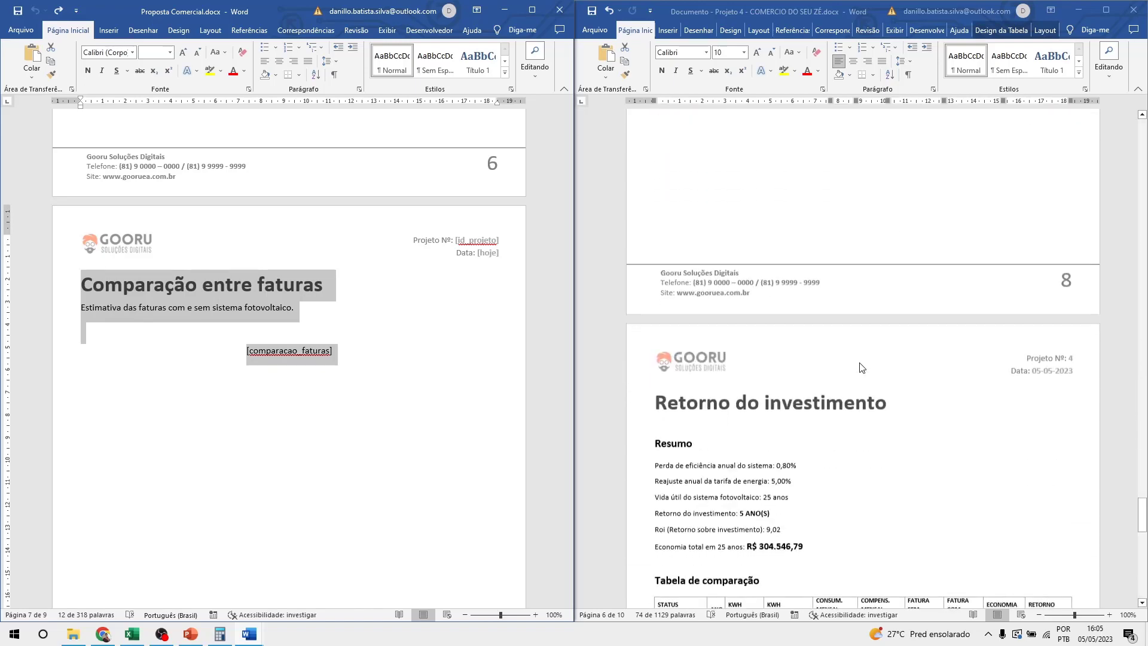
scroll(784, 234, "down", 4)
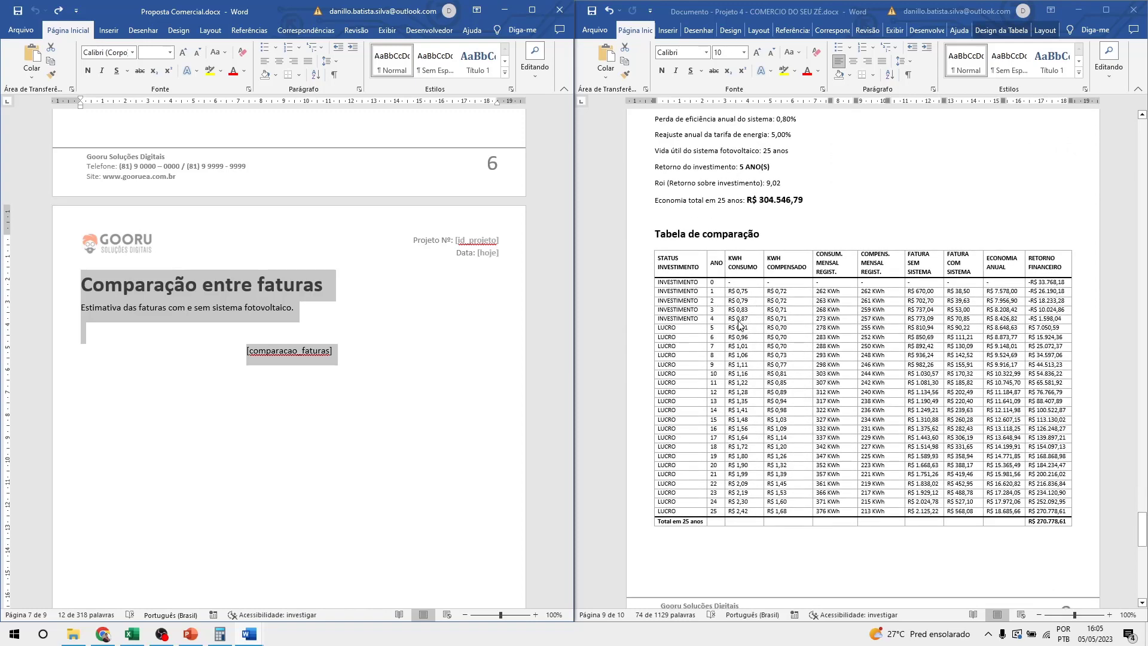
left_click(678, 336)
scroll(778, 358, "down", 10)
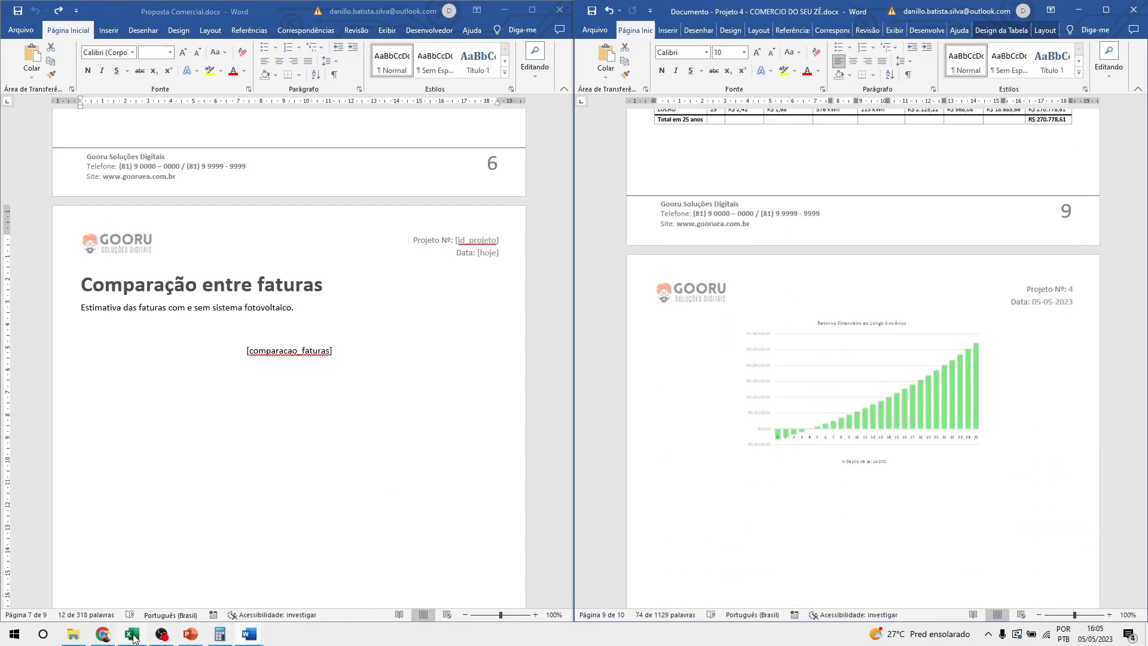
mouse_move(249, 633)
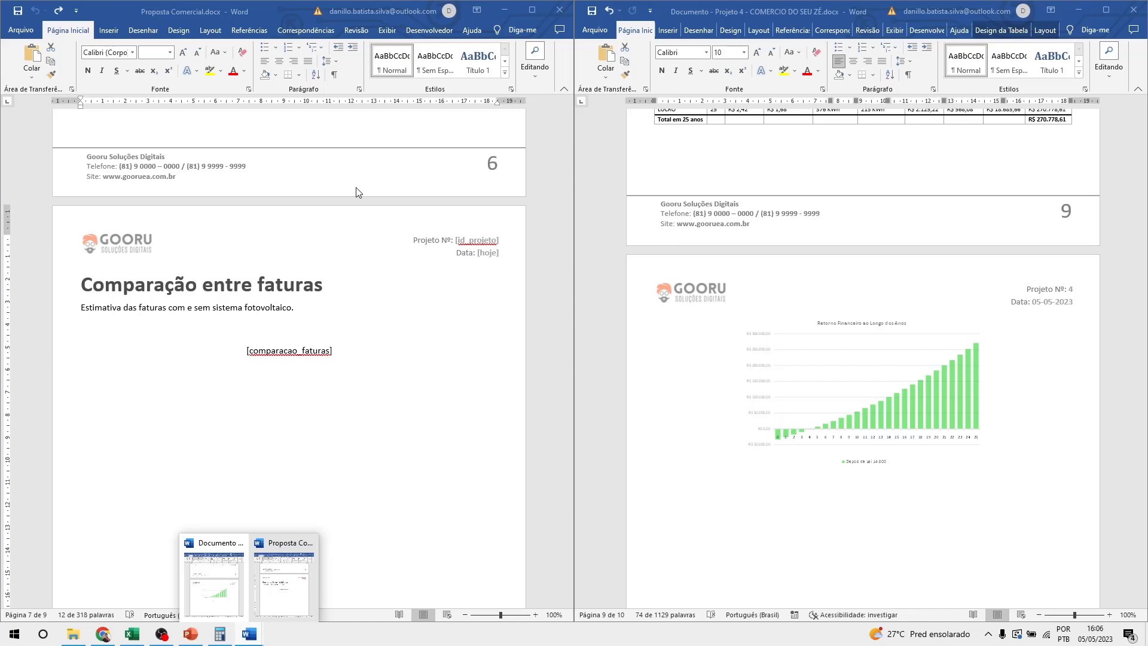
Inspect the [inversor_modelo] placeholder in the template, then return to the Energia Solar workbook.
left_click(320, 289)
scroll(304, 300, "up", 10)
scroll(303, 300, "up", 5)
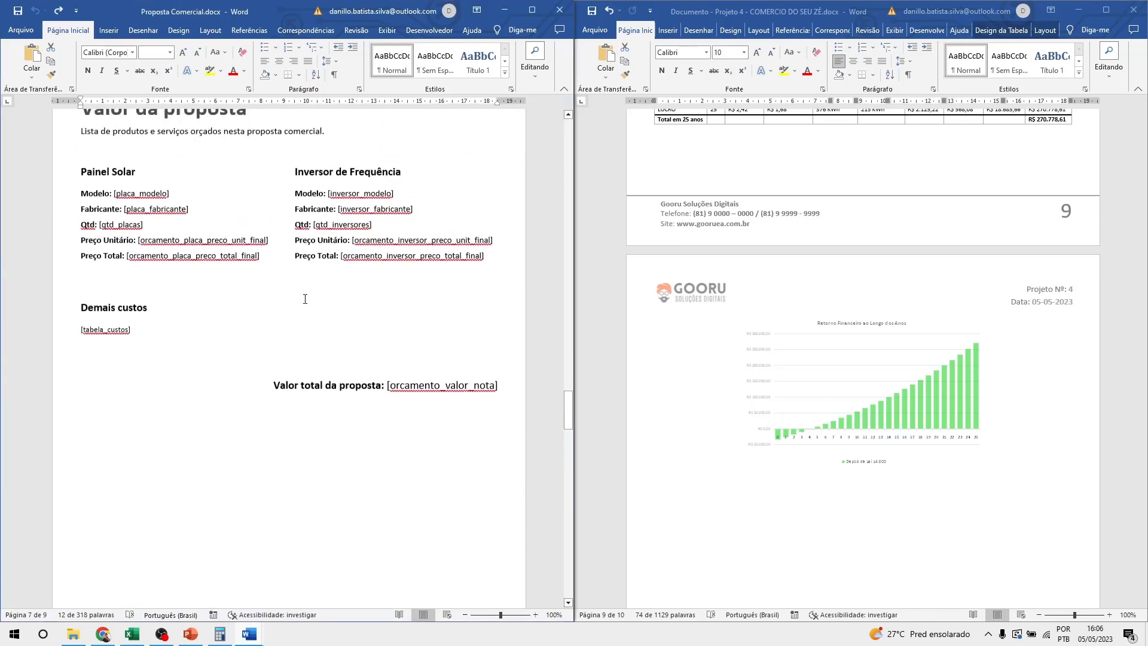
left_click(305, 299)
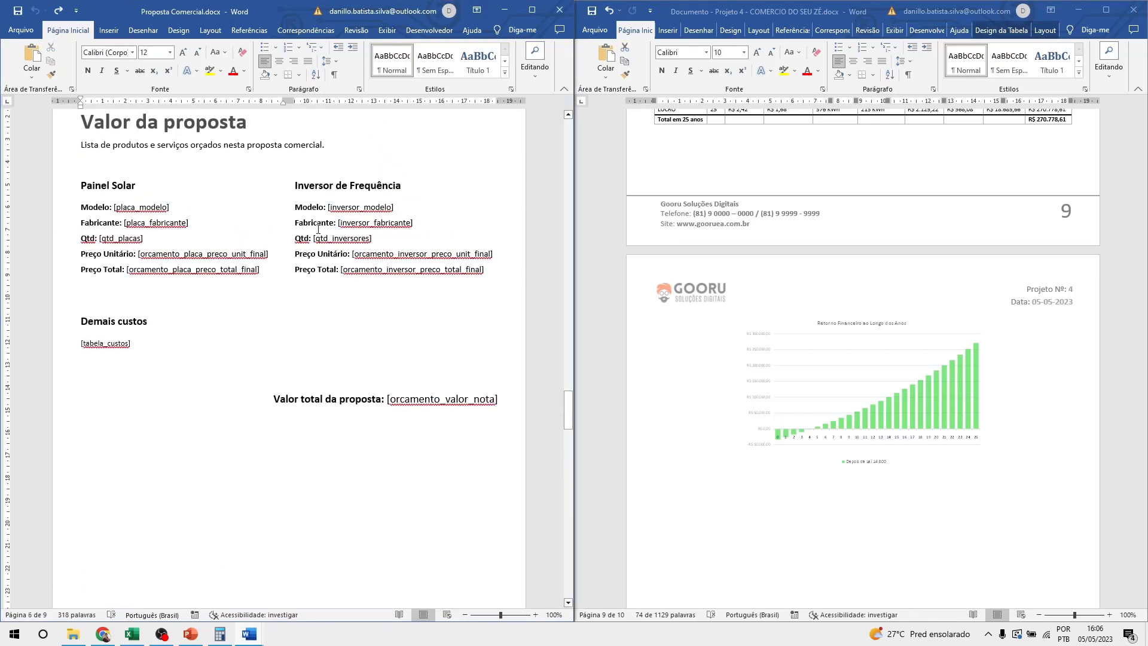
left_click_drag(326, 207, 397, 205)
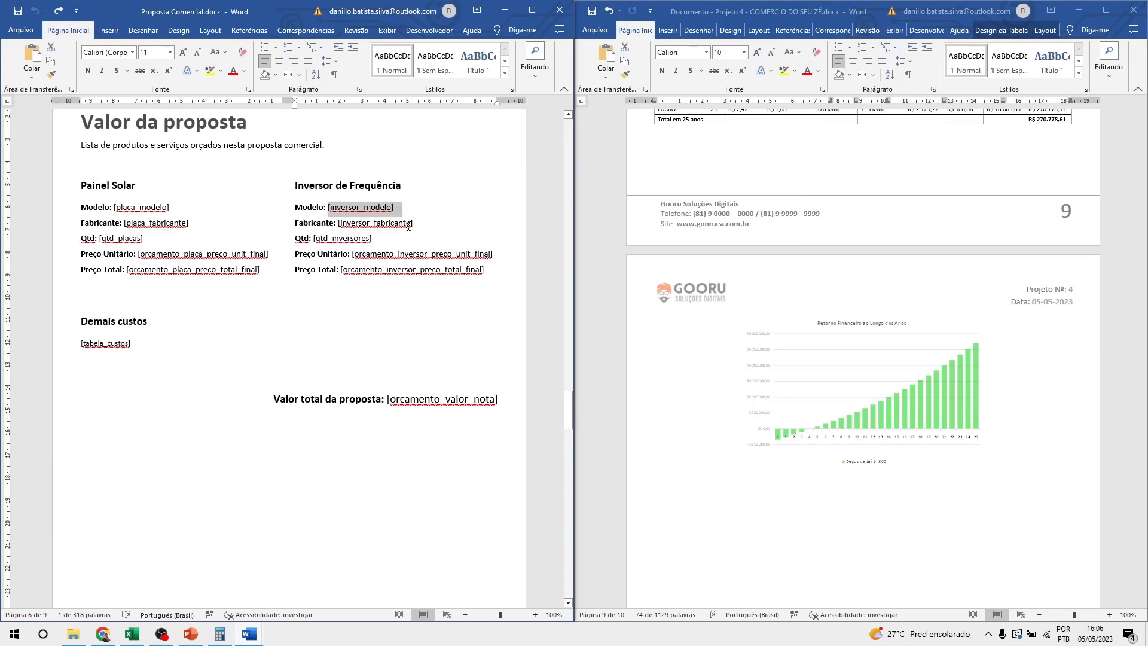
left_click(408, 224)
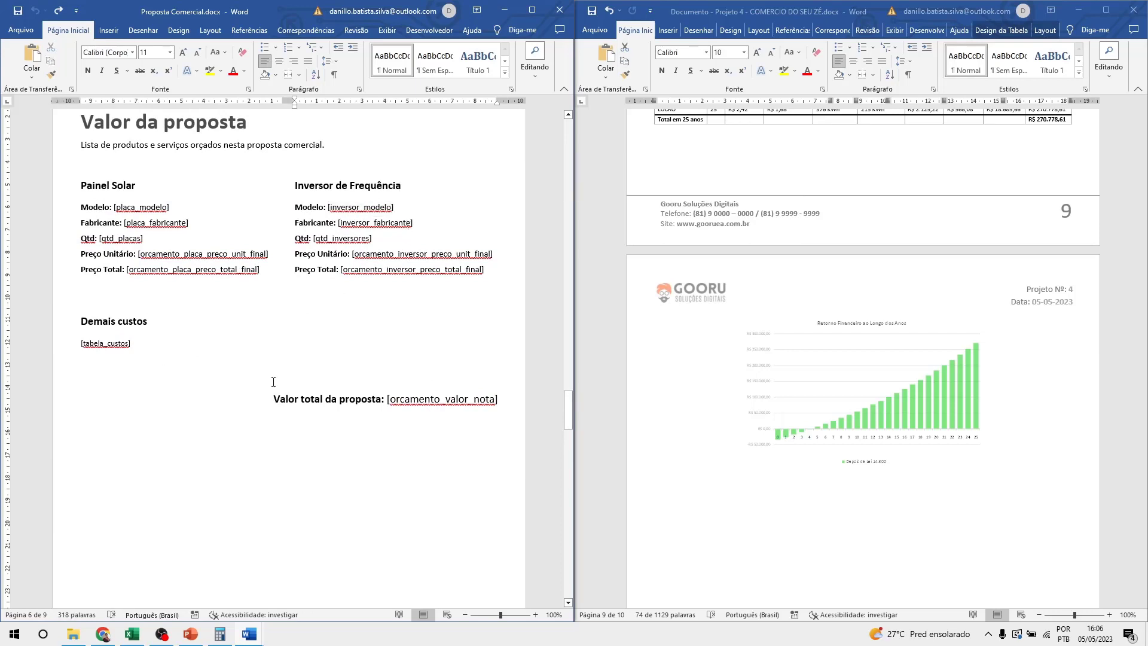
mouse_move(142, 638)
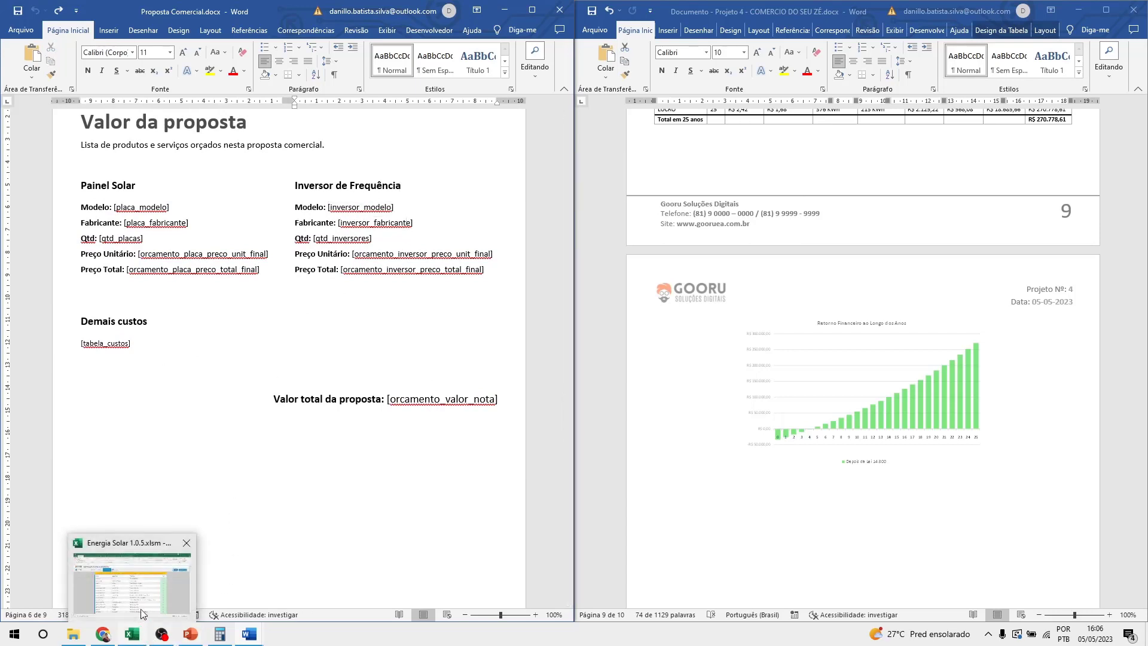
left_click(142, 614)
Select the cliente key names from [cliente_nome] down, then return to the project ID 4 dashboard.
scroll(278, 367, "down", 2)
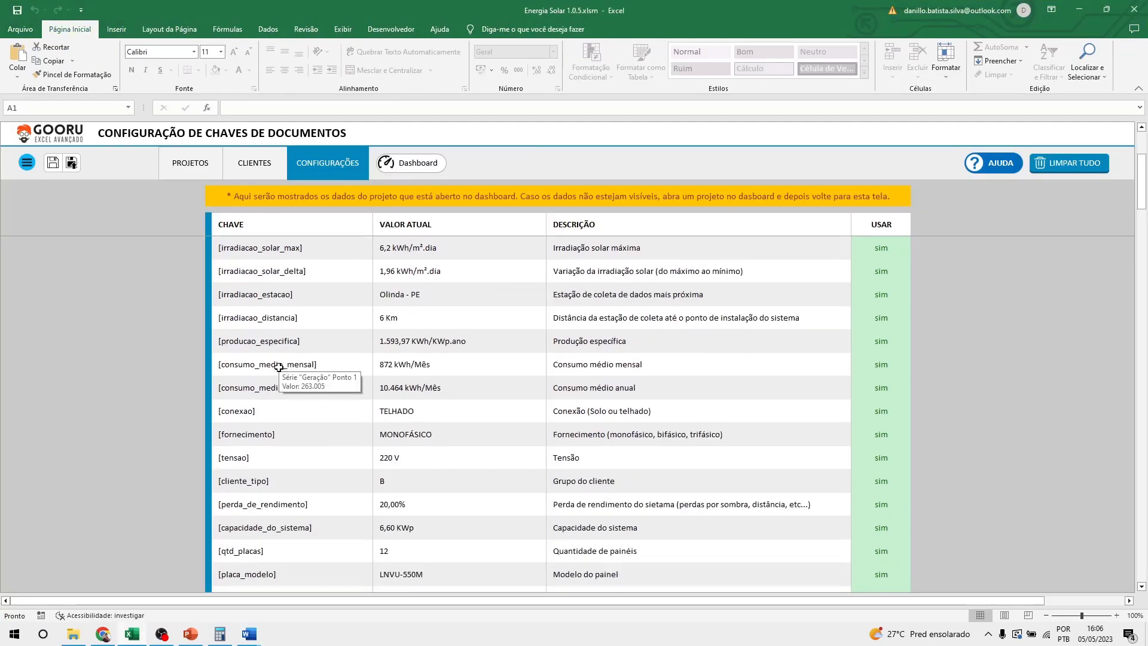
scroll(279, 367, "down", 7)
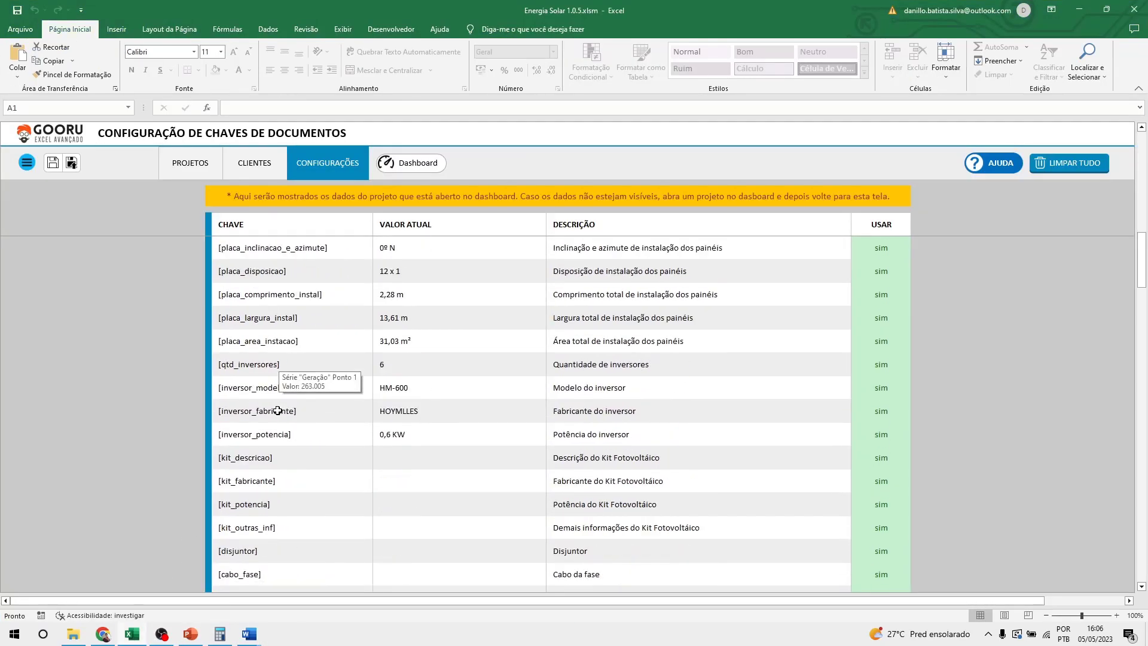
scroll(277, 410, "down", 12)
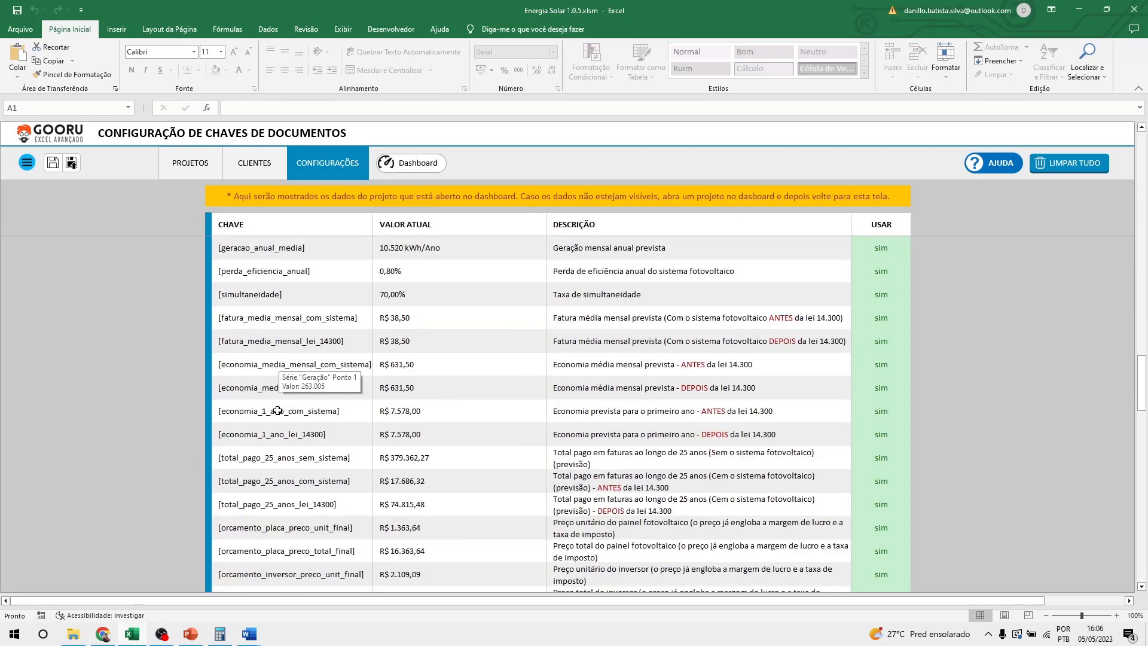
scroll(278, 410, "down", 10)
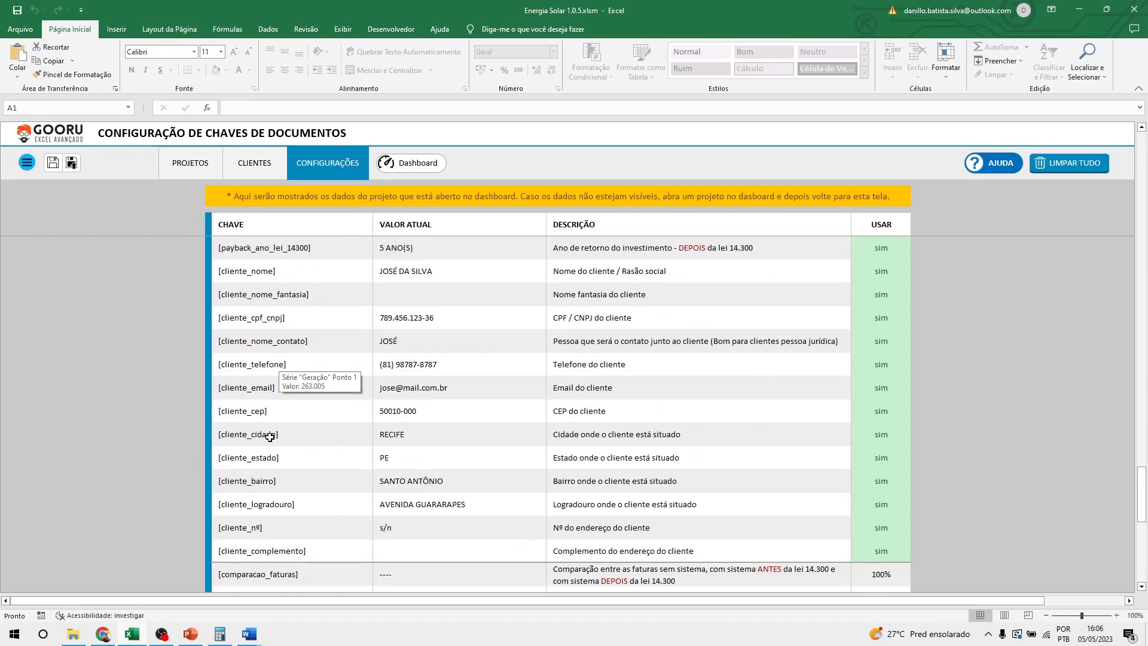
left_click_drag(267, 268, 290, 549)
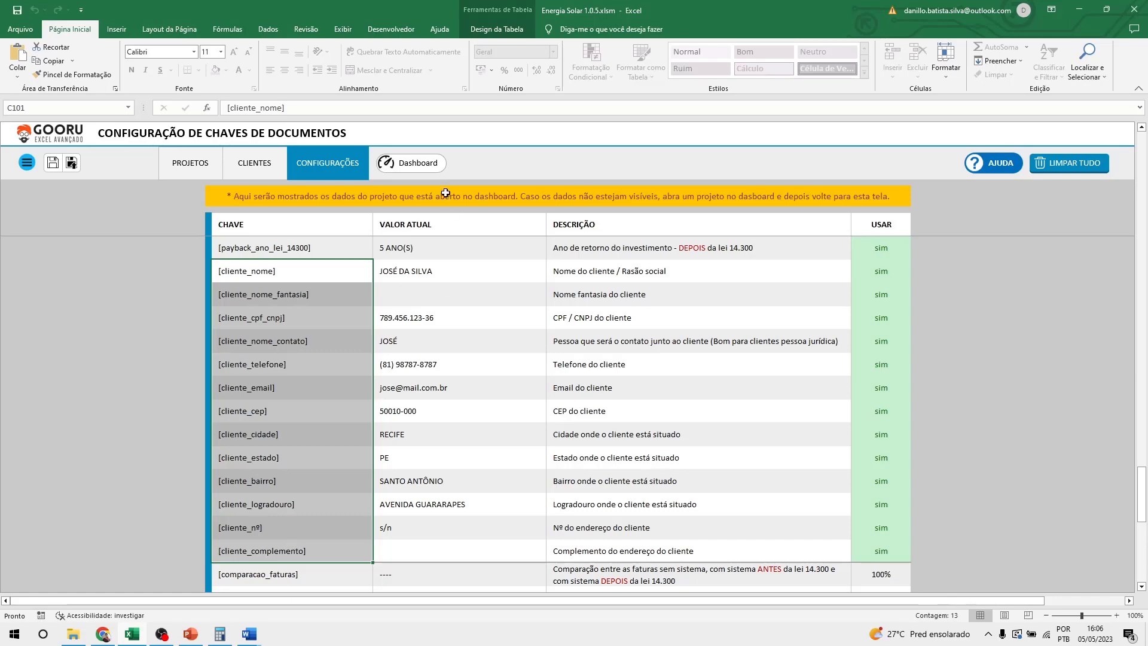
left_click(410, 162)
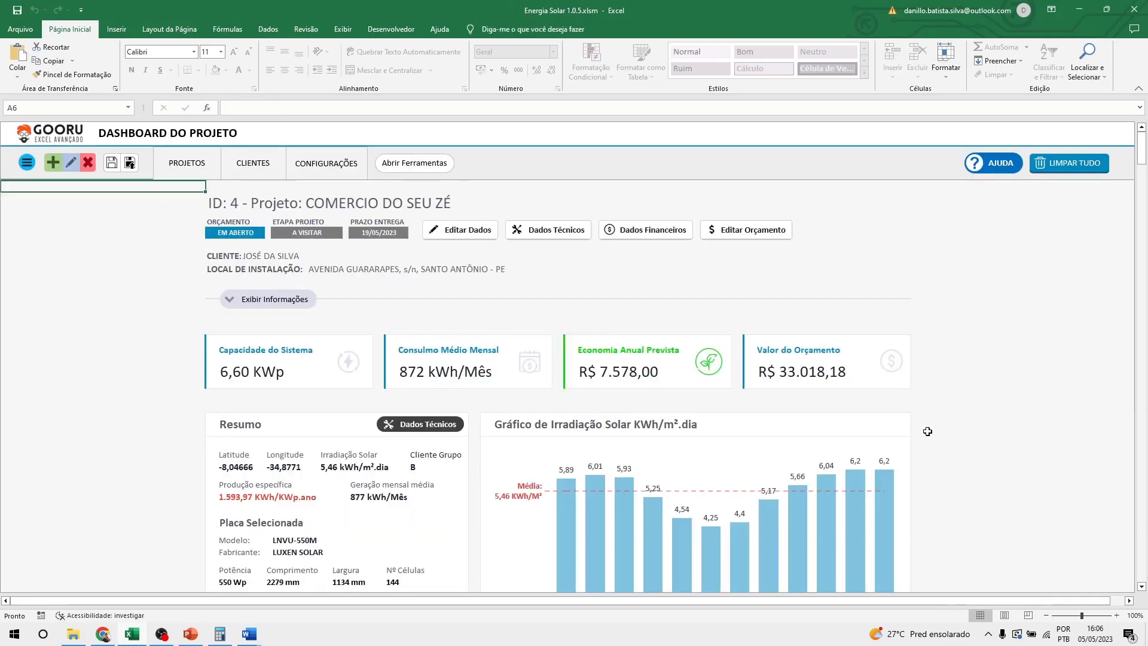